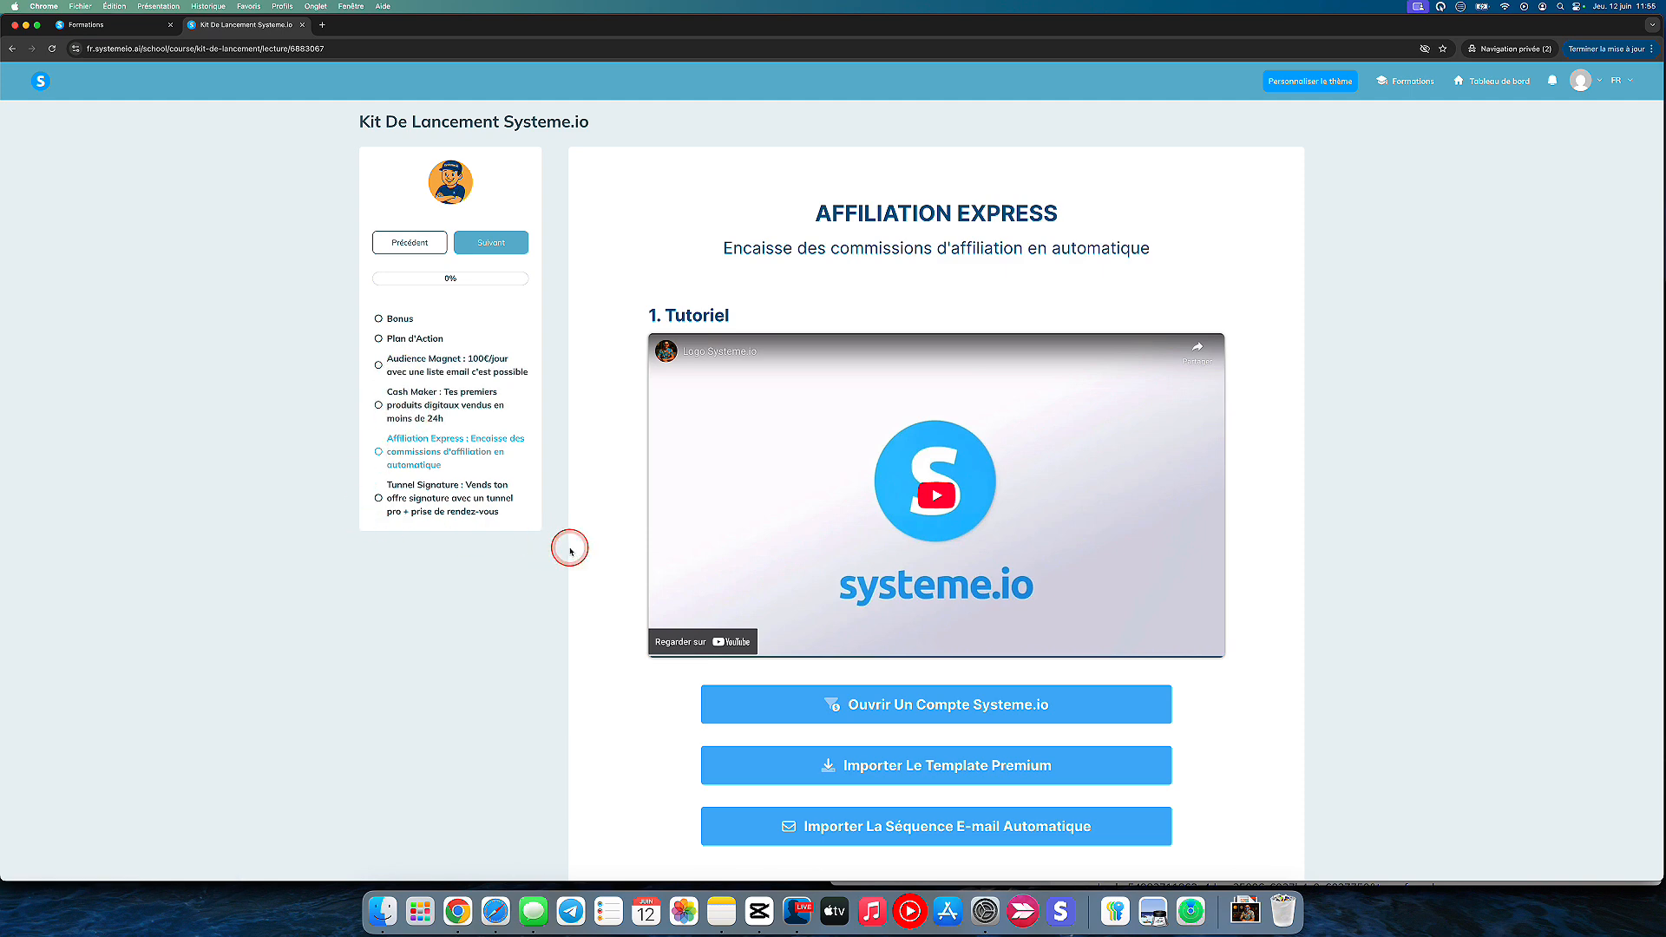
Import the premium template and the automatic email sequence from the Affiliation Express lesson into the account.
{"action": "scroll", "coordinate": [668, 568], "scroll_direction": "down", "scroll_amount": 3}
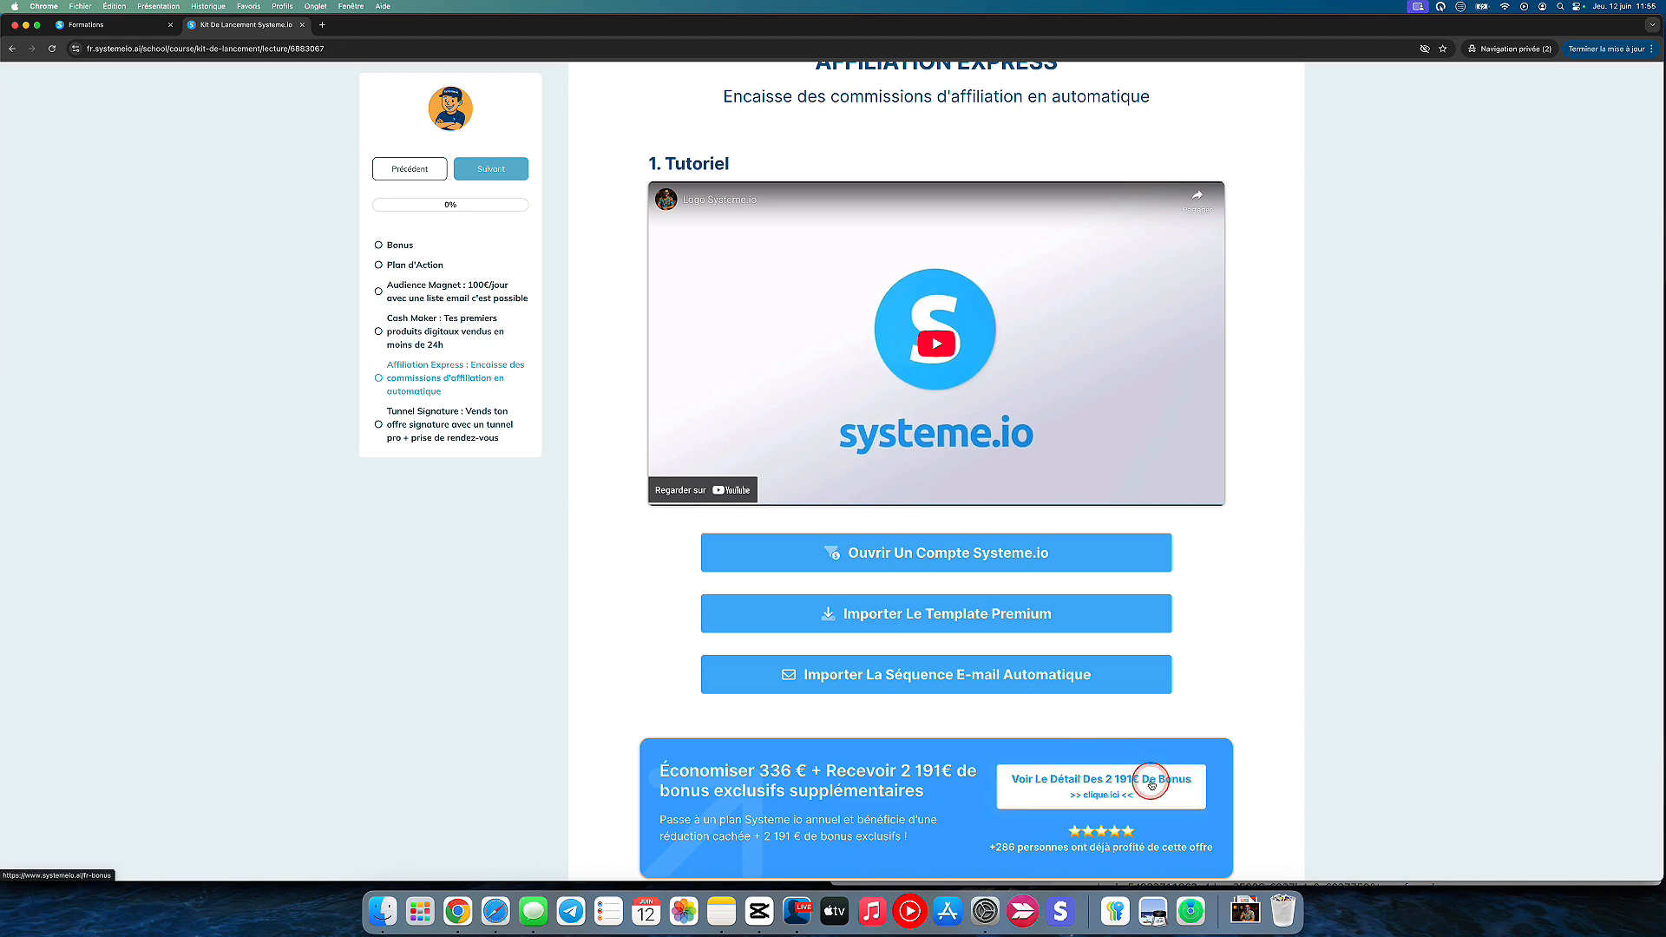
{"action": "scroll", "coordinate": [591, 696], "scroll_direction": "up", "scroll_amount": 3}
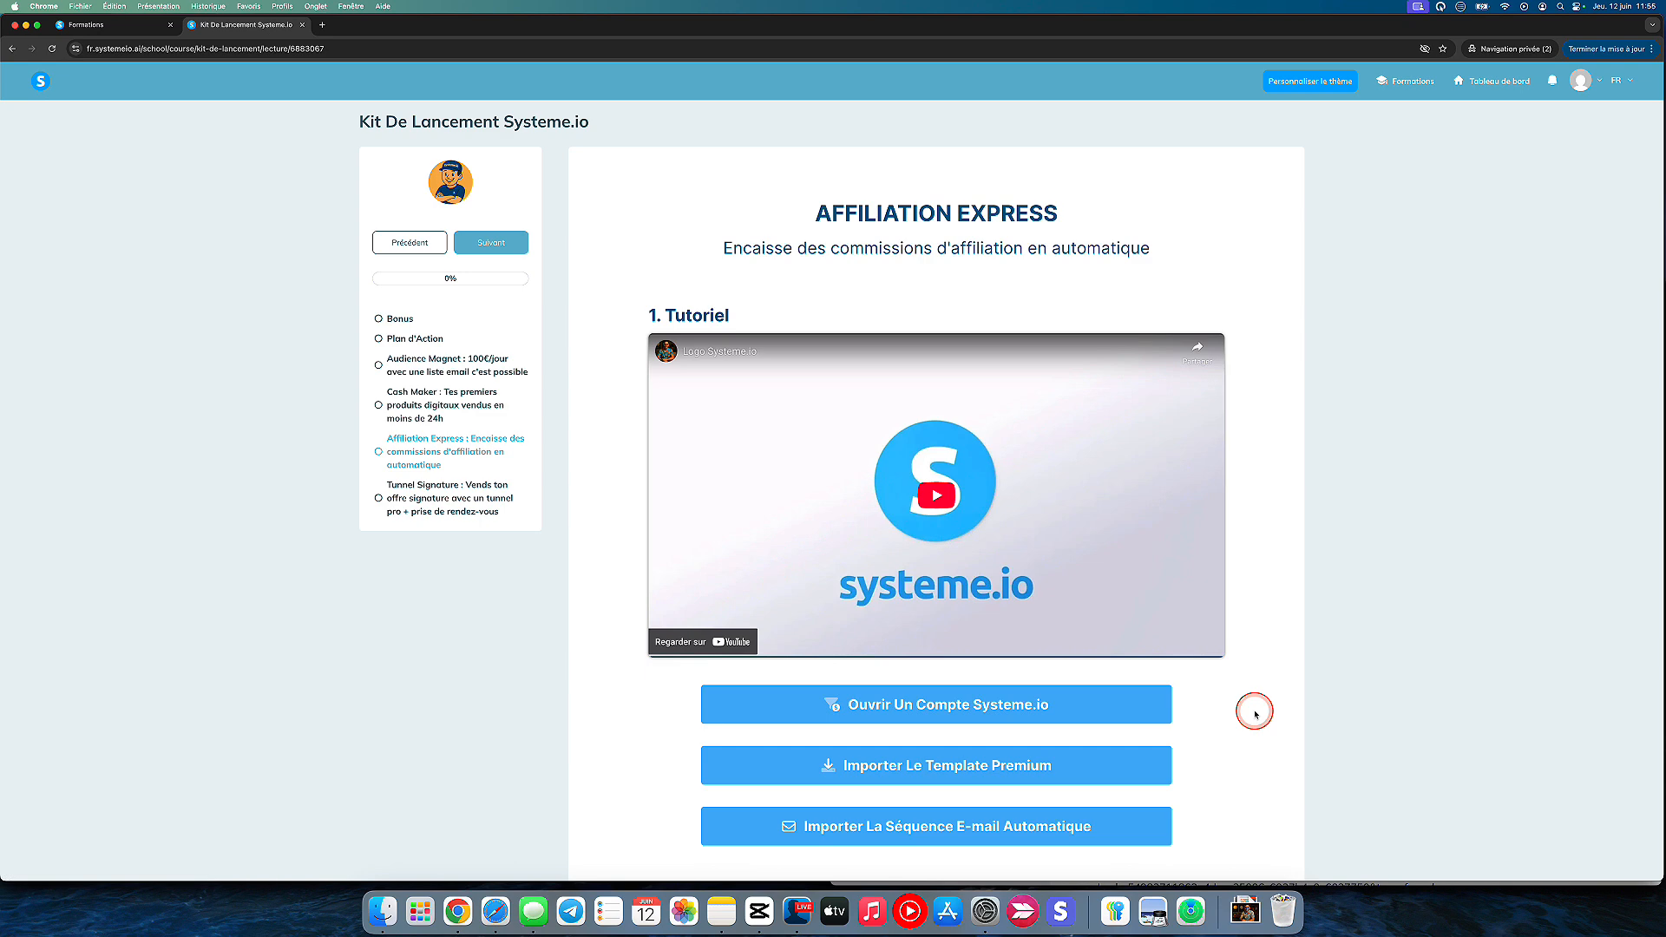
{"action": "scroll", "coordinate": [1250, 708], "scroll_direction": "down", "scroll_amount": 3}
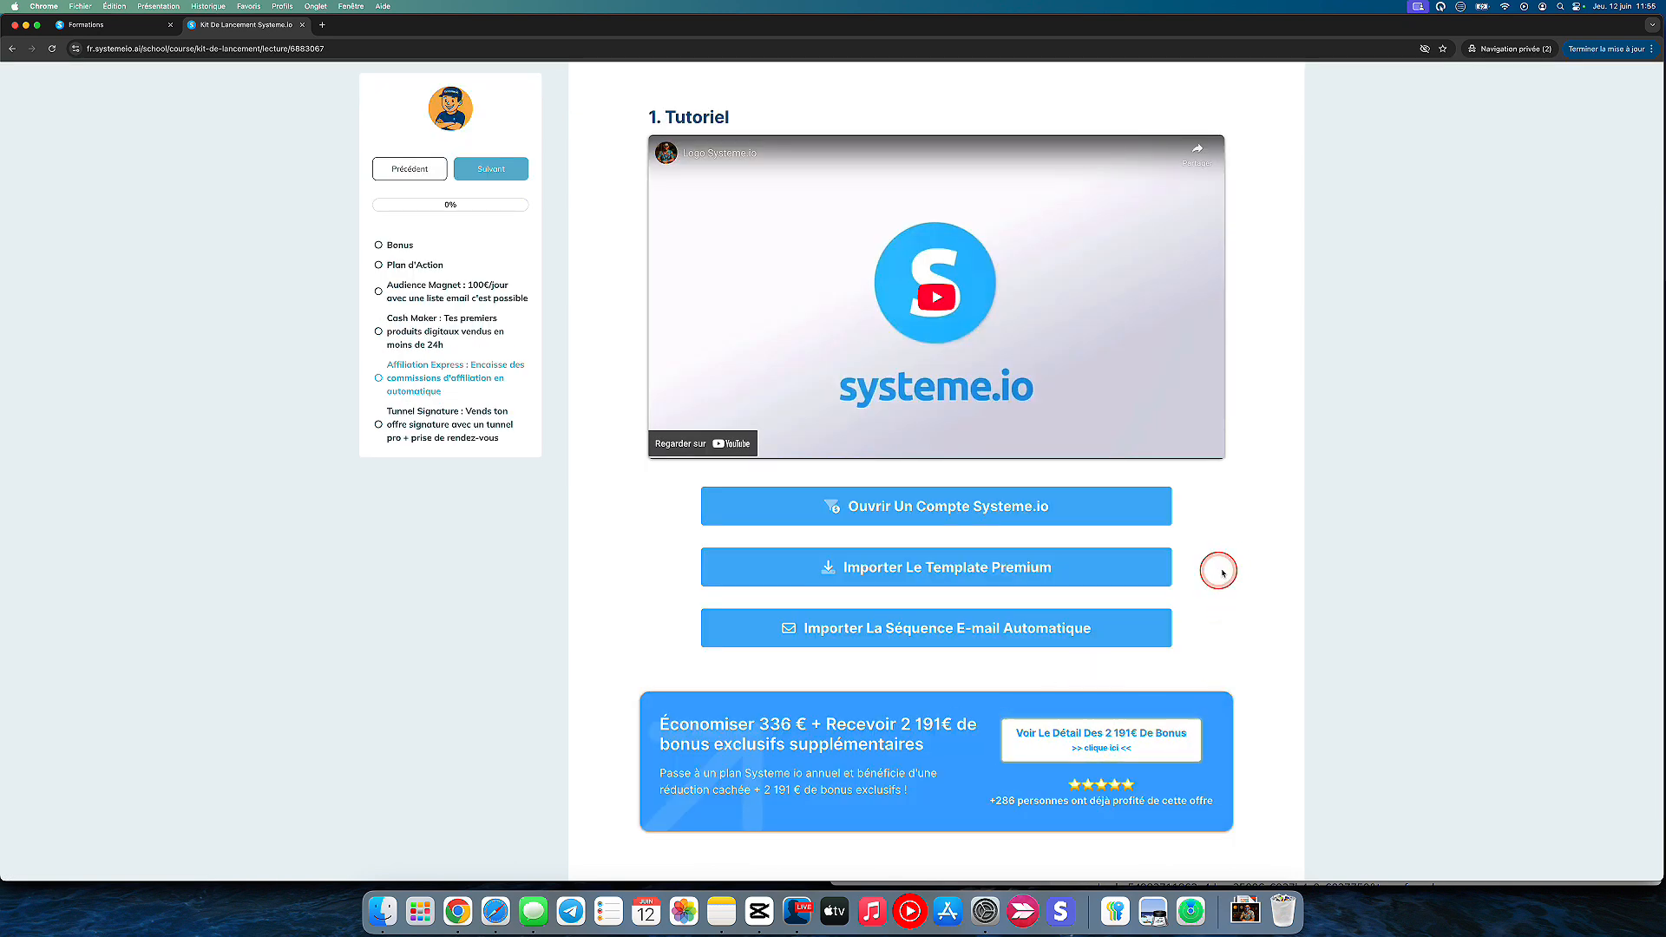
{"action": "scroll", "coordinate": [1227, 554], "scroll_direction": "up", "scroll_amount": 2}
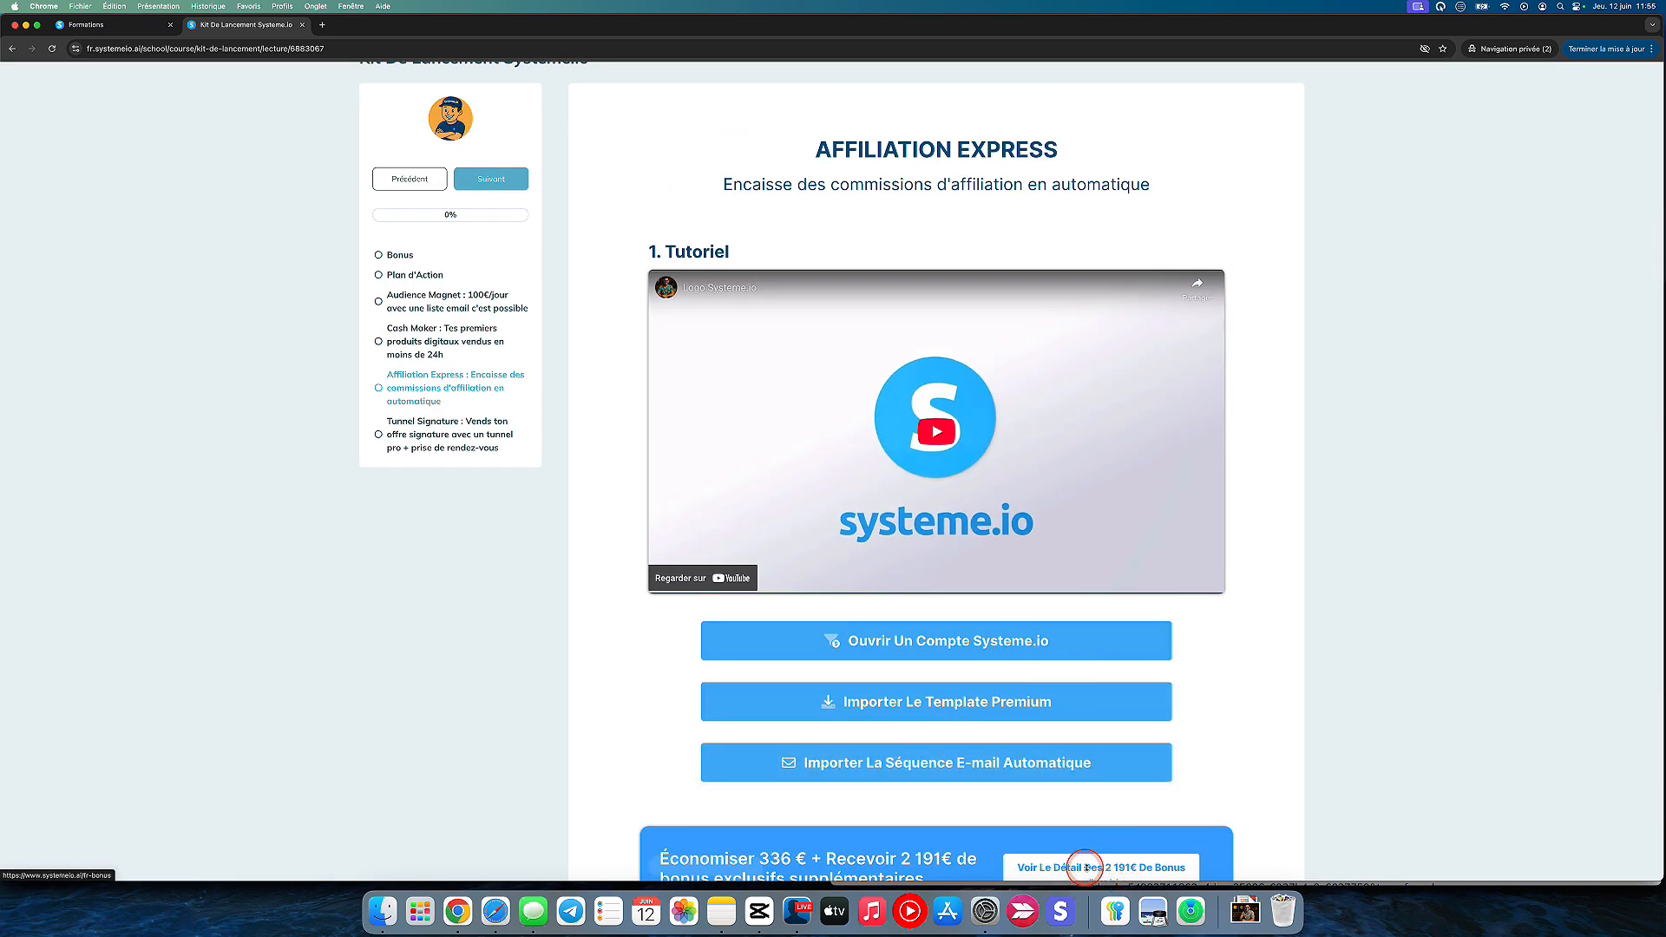
{"action": "scroll", "coordinate": [1277, 651], "scroll_direction": "up", "scroll_amount": 1}
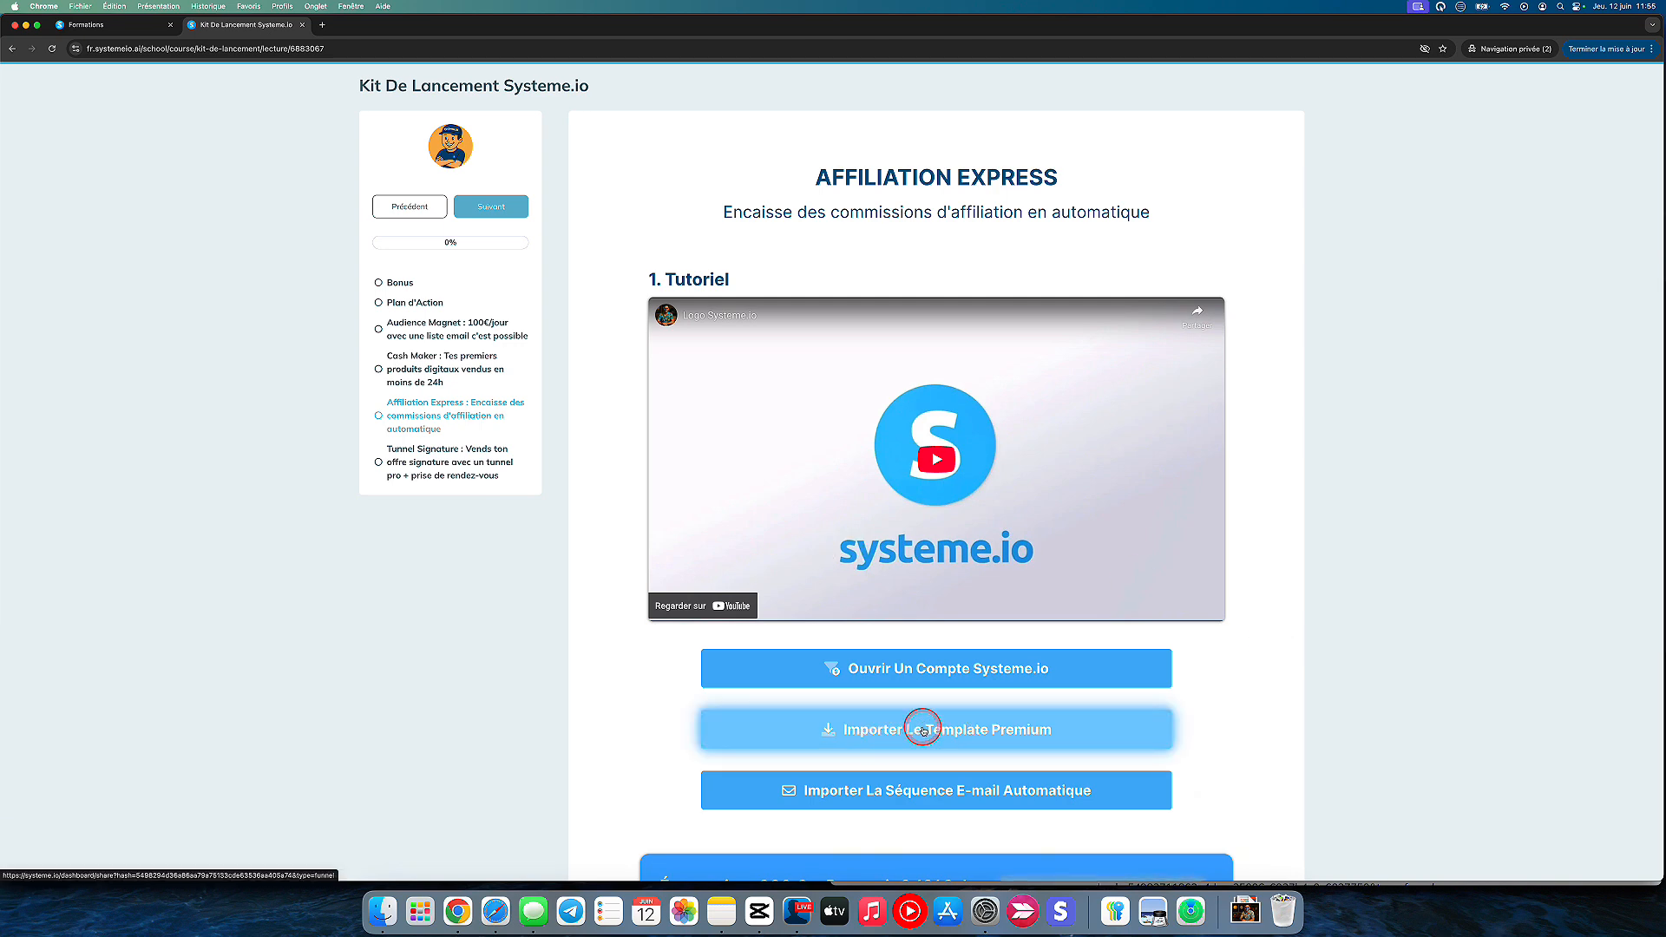
{"action": "left_click", "coordinate": [964, 732]}
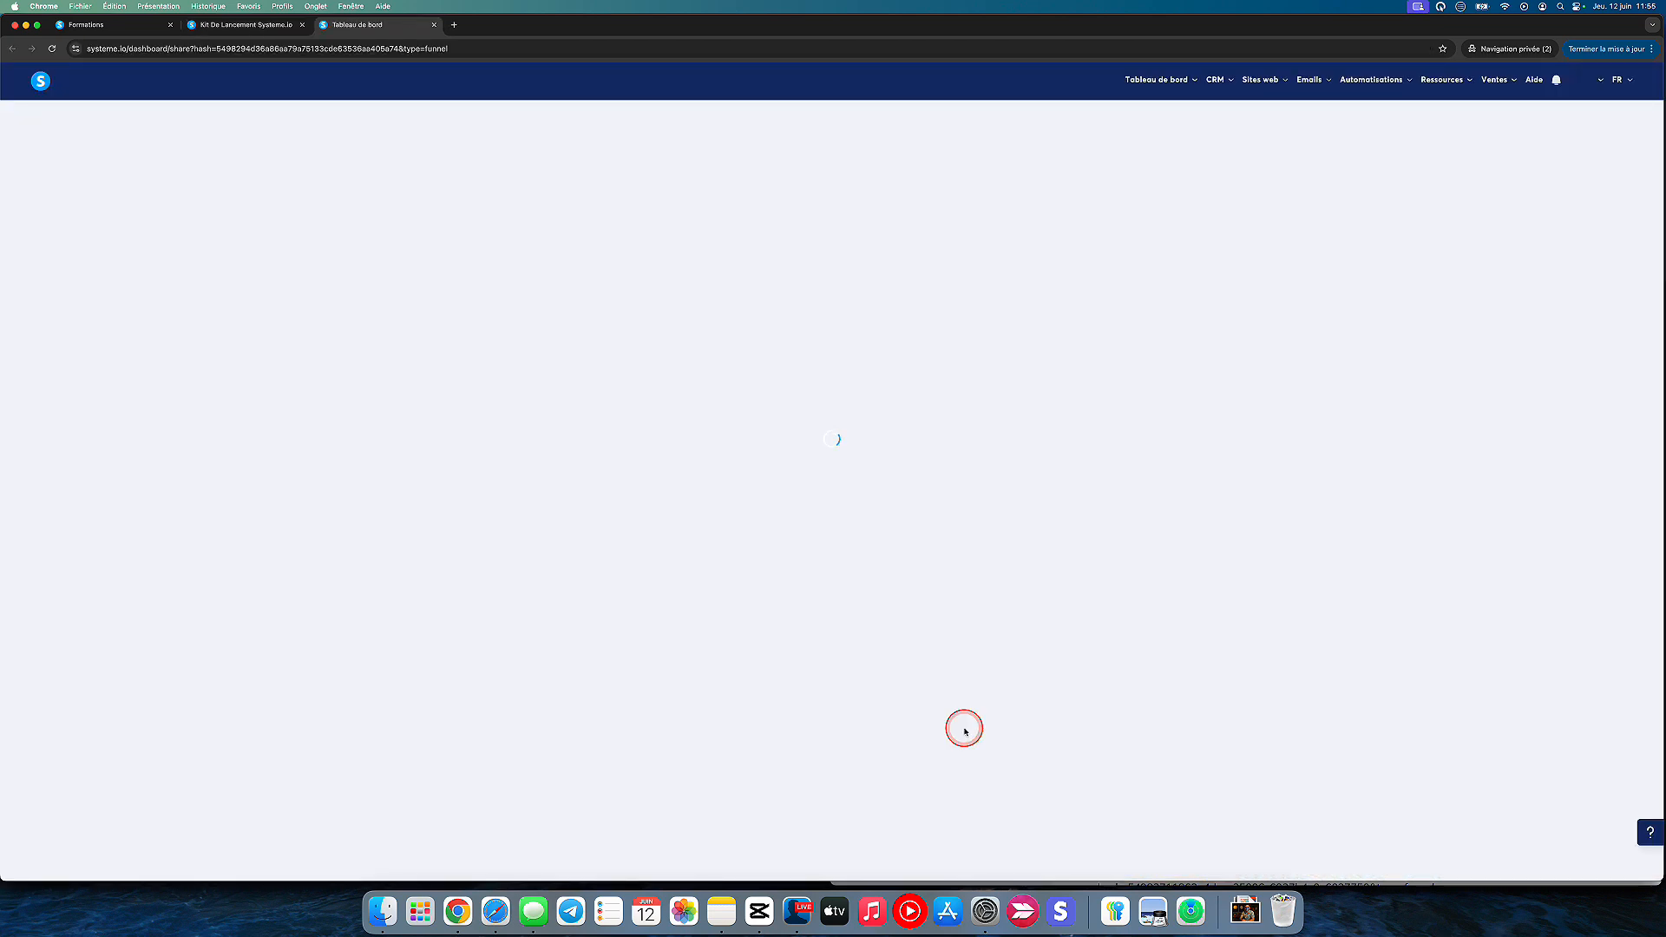
{"action": "left_click", "coordinate": [243, 24]}
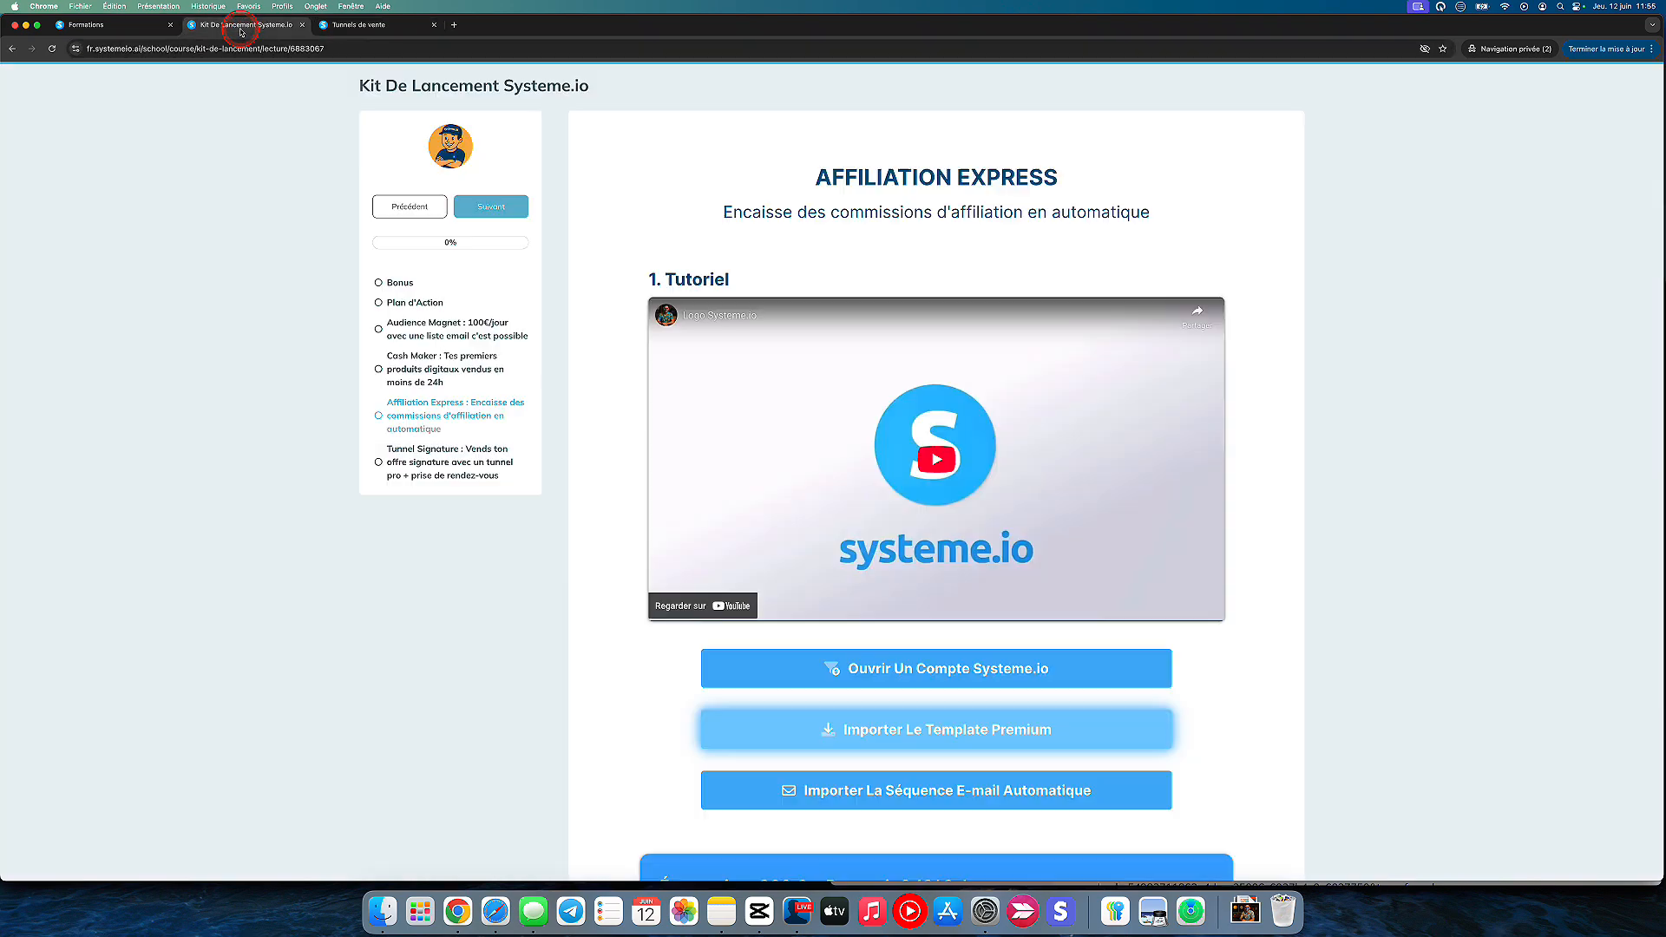
{"action": "left_click", "coordinate": [903, 793]}
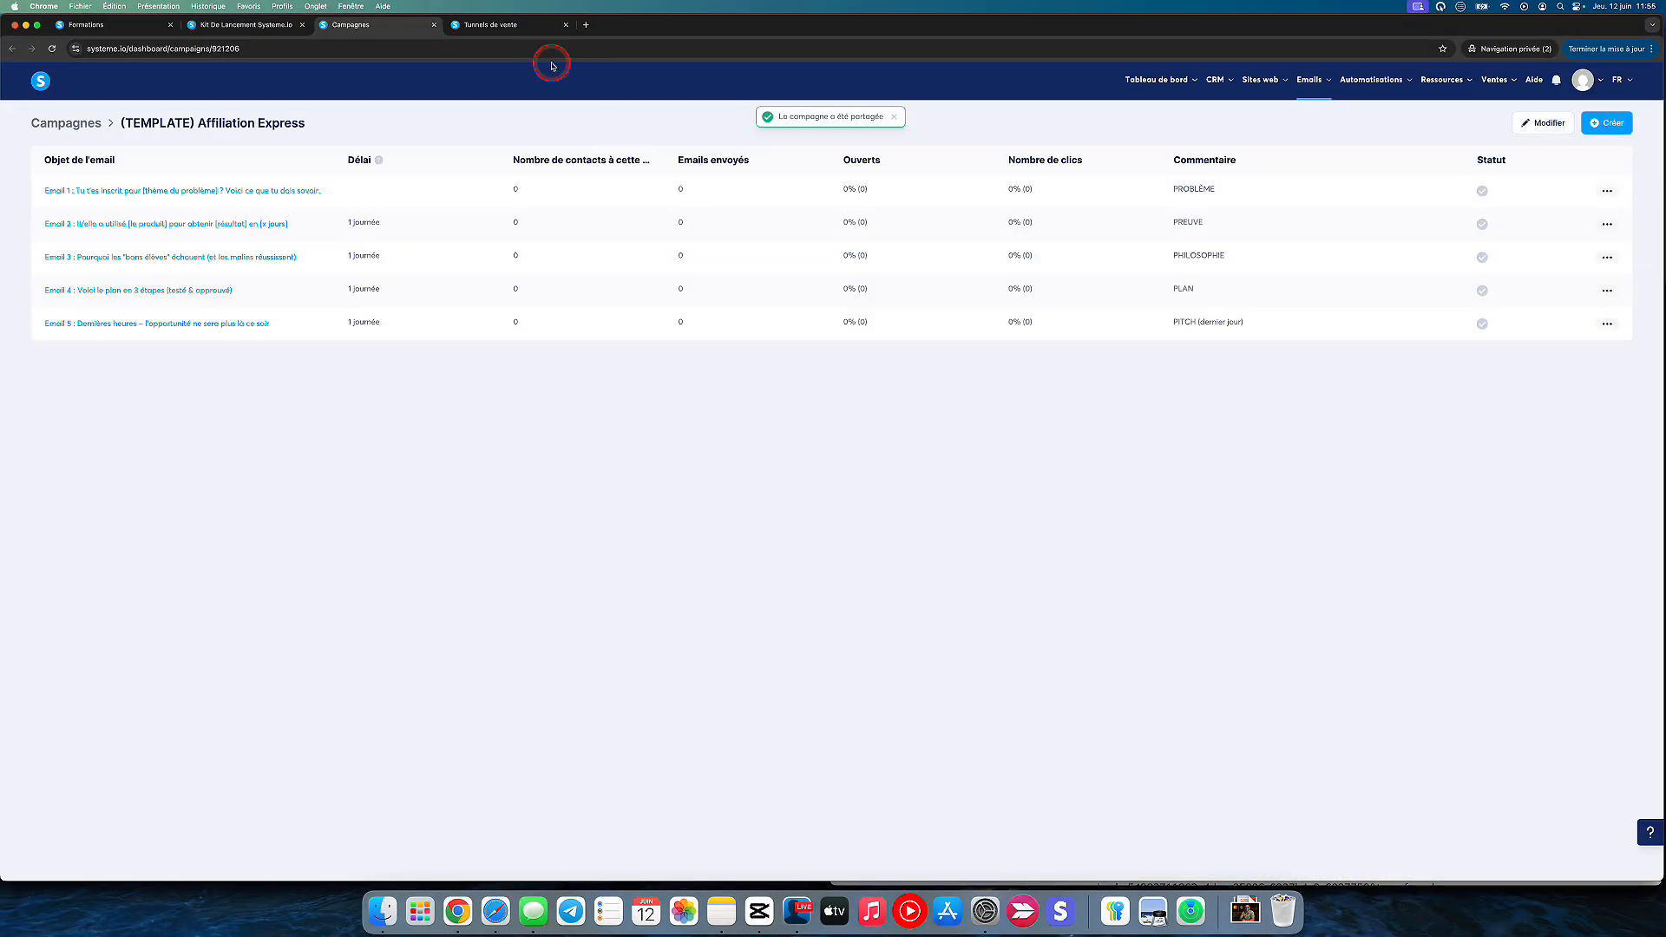
Save the imported (TEMPLATE-Affiliate Business In A Box) Affiliate funnel's settings with the domain fr.systemeio.ai and the currency Euro.
{"action": "left_click", "coordinate": [521, 25]}
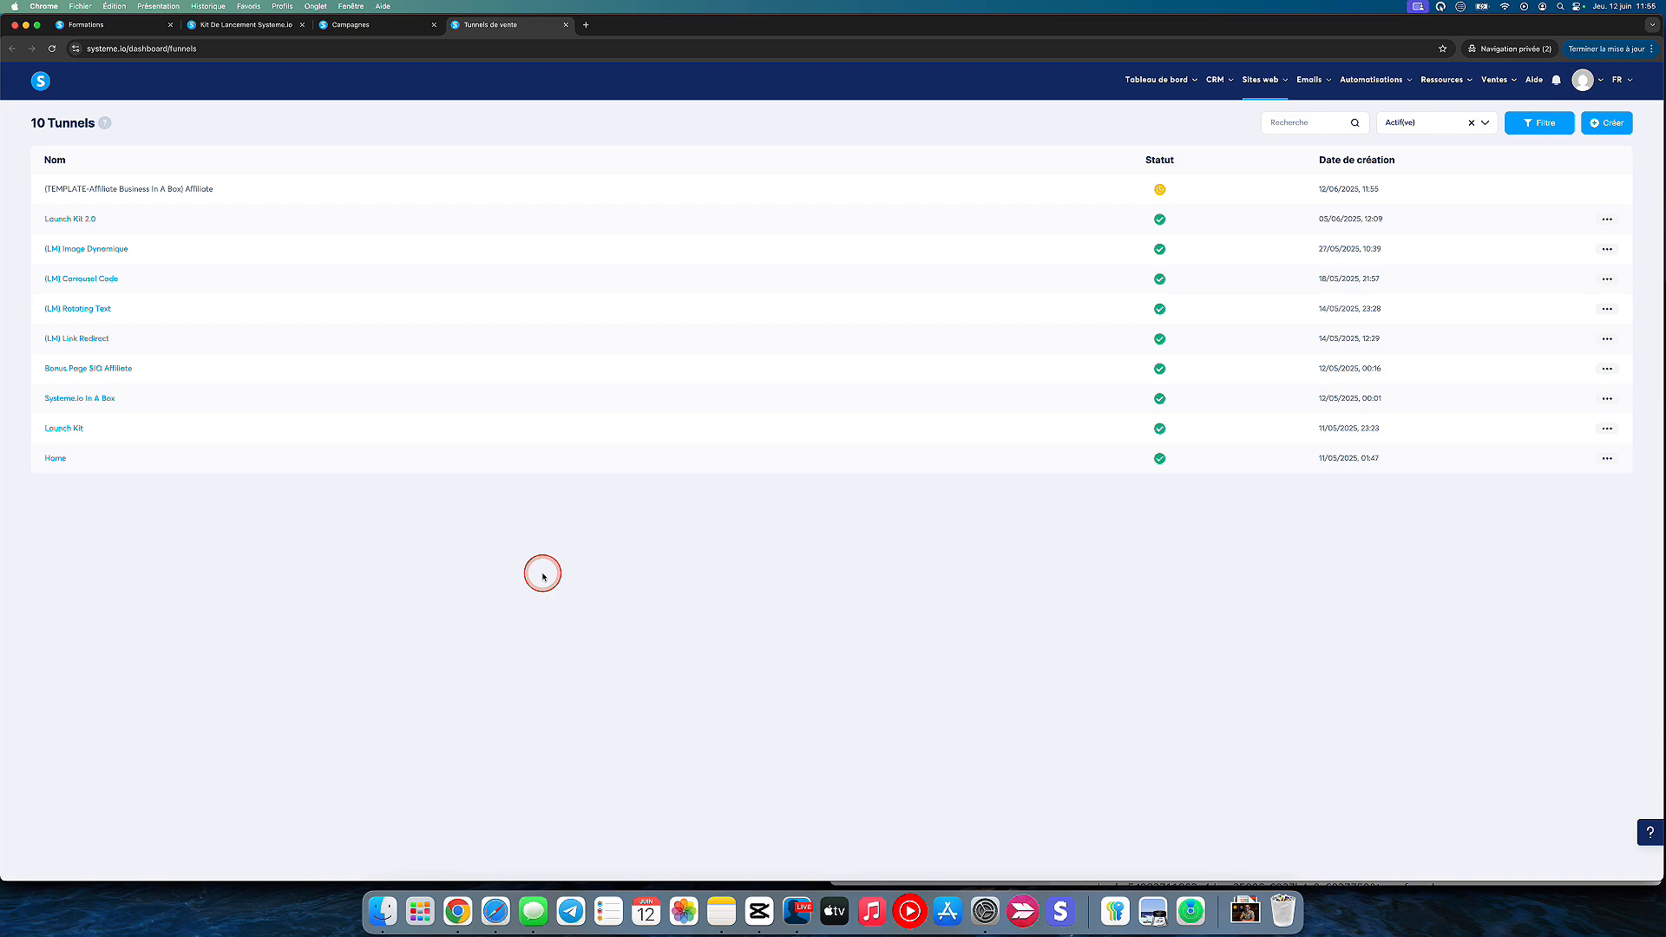
{"action": "left_click", "coordinate": [1153, 195]}
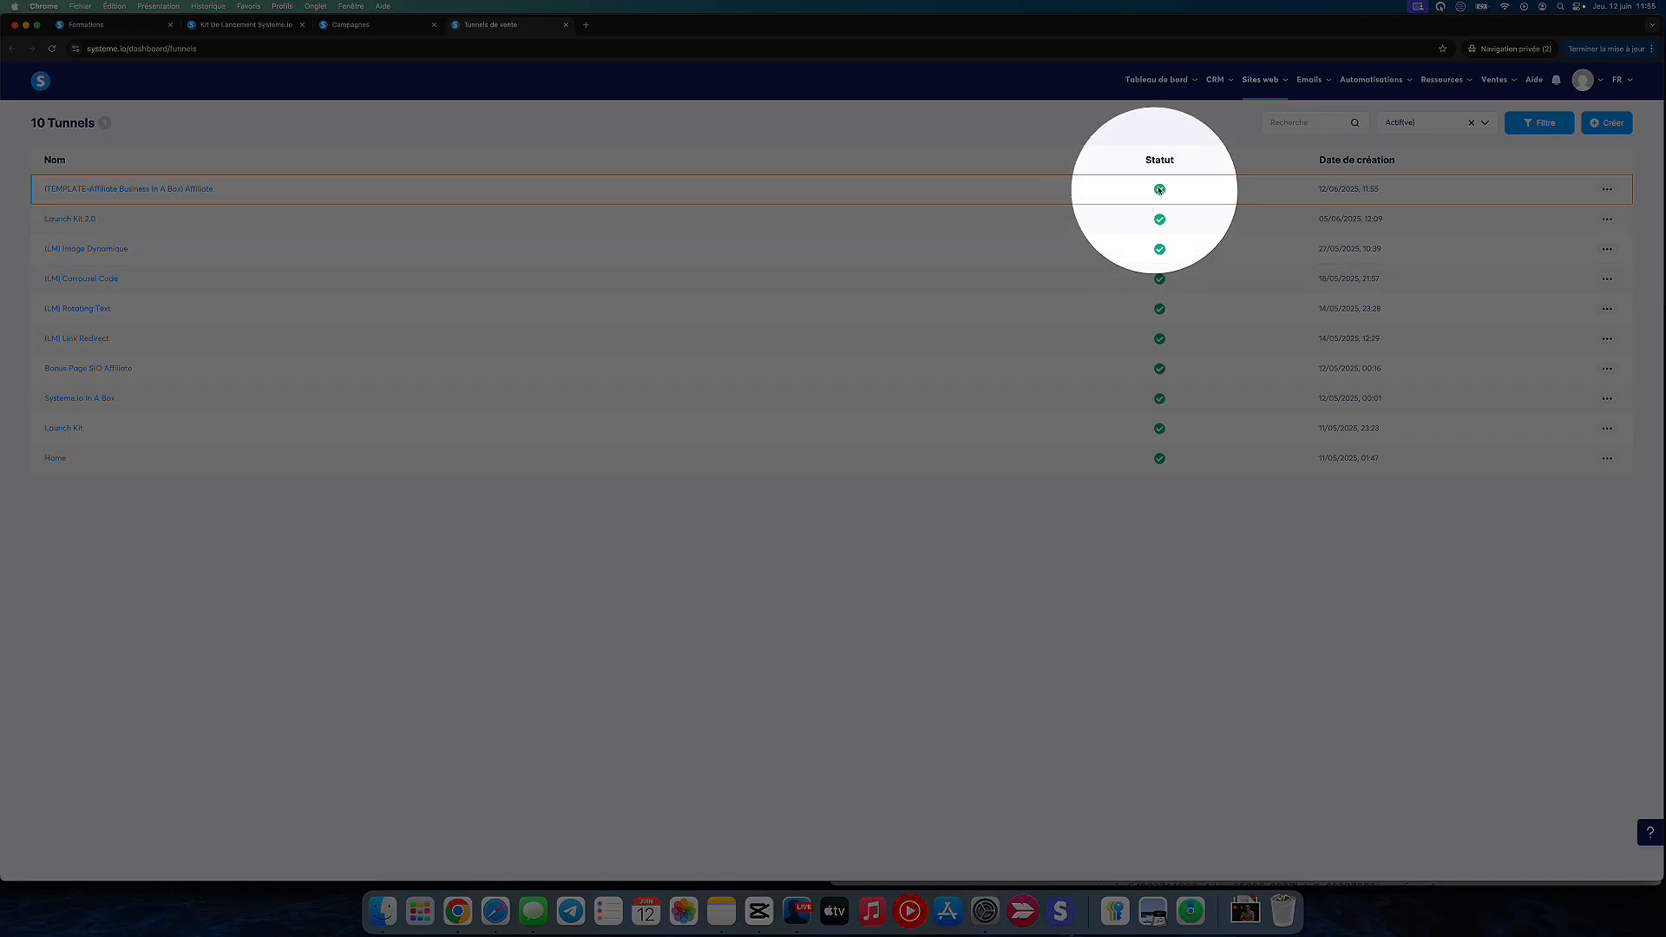
{"action": "mouse_move", "coordinate": [1160, 192]}
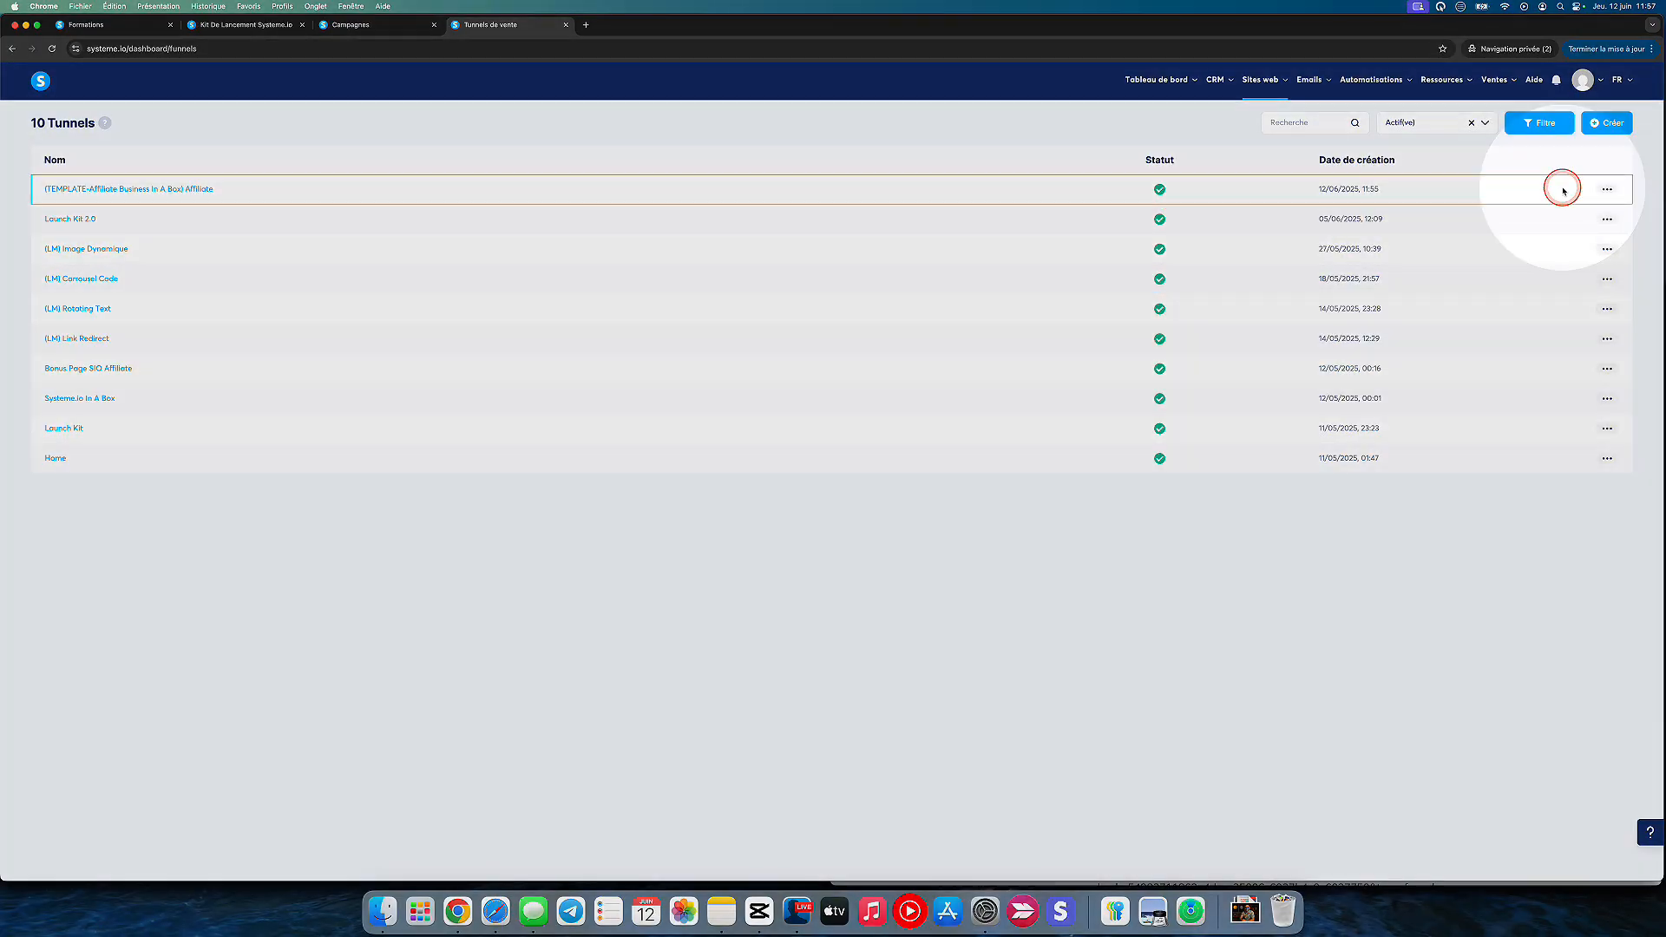
{"action": "left_click", "coordinate": [1607, 189]}
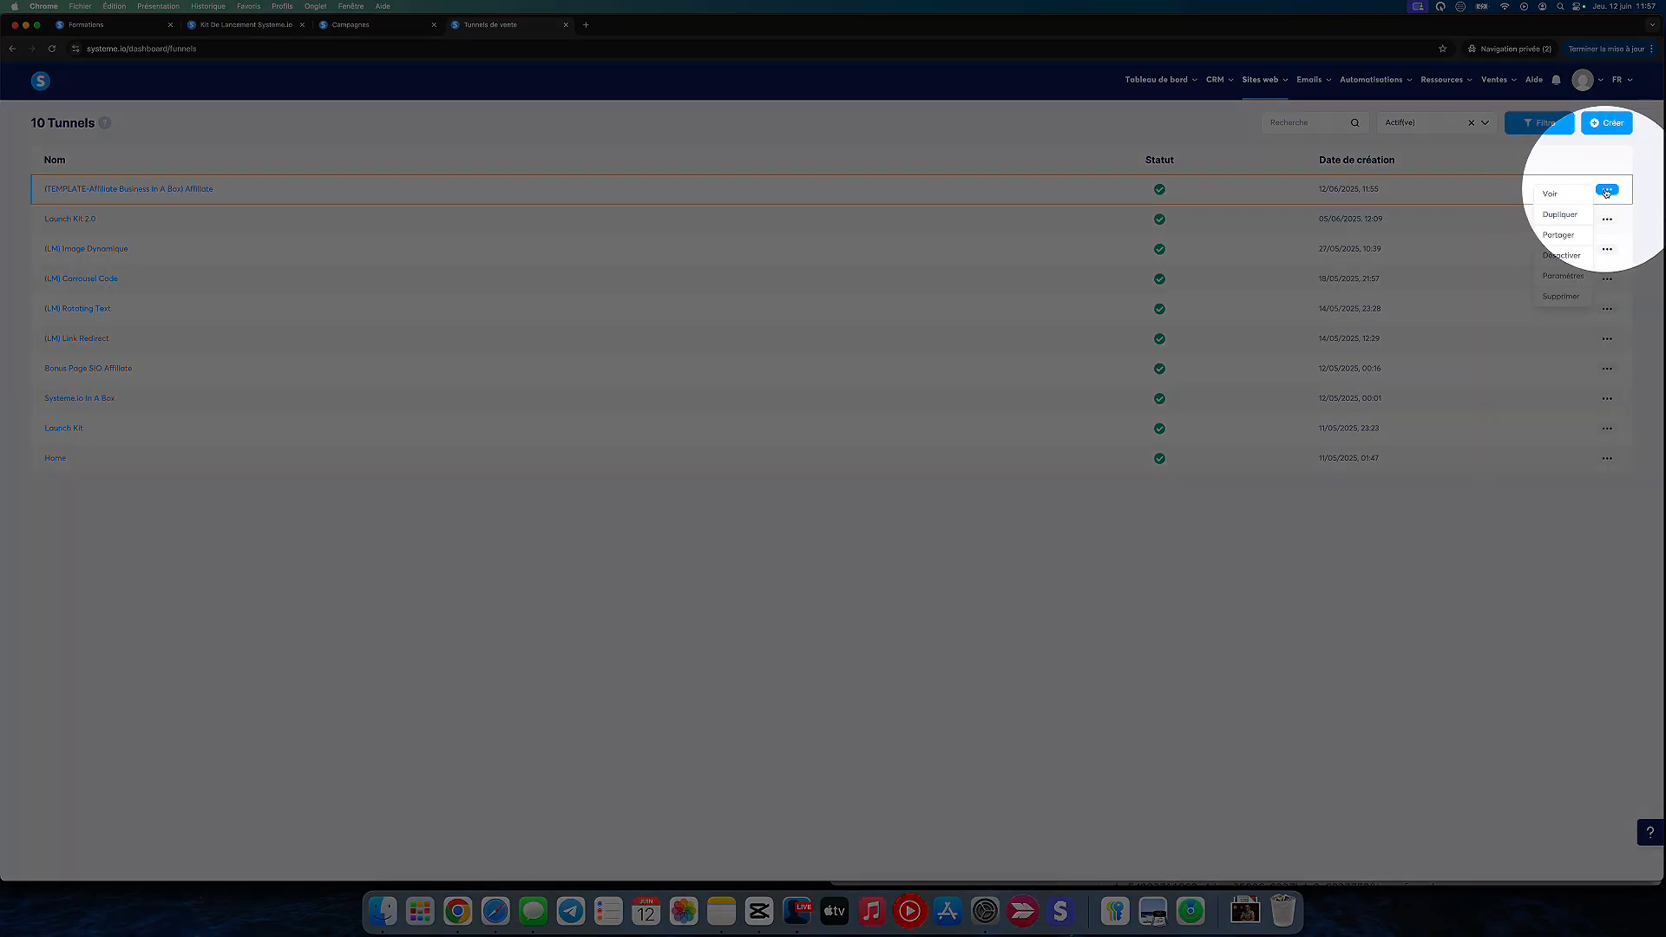
{"action": "left_click", "coordinate": [1555, 276]}
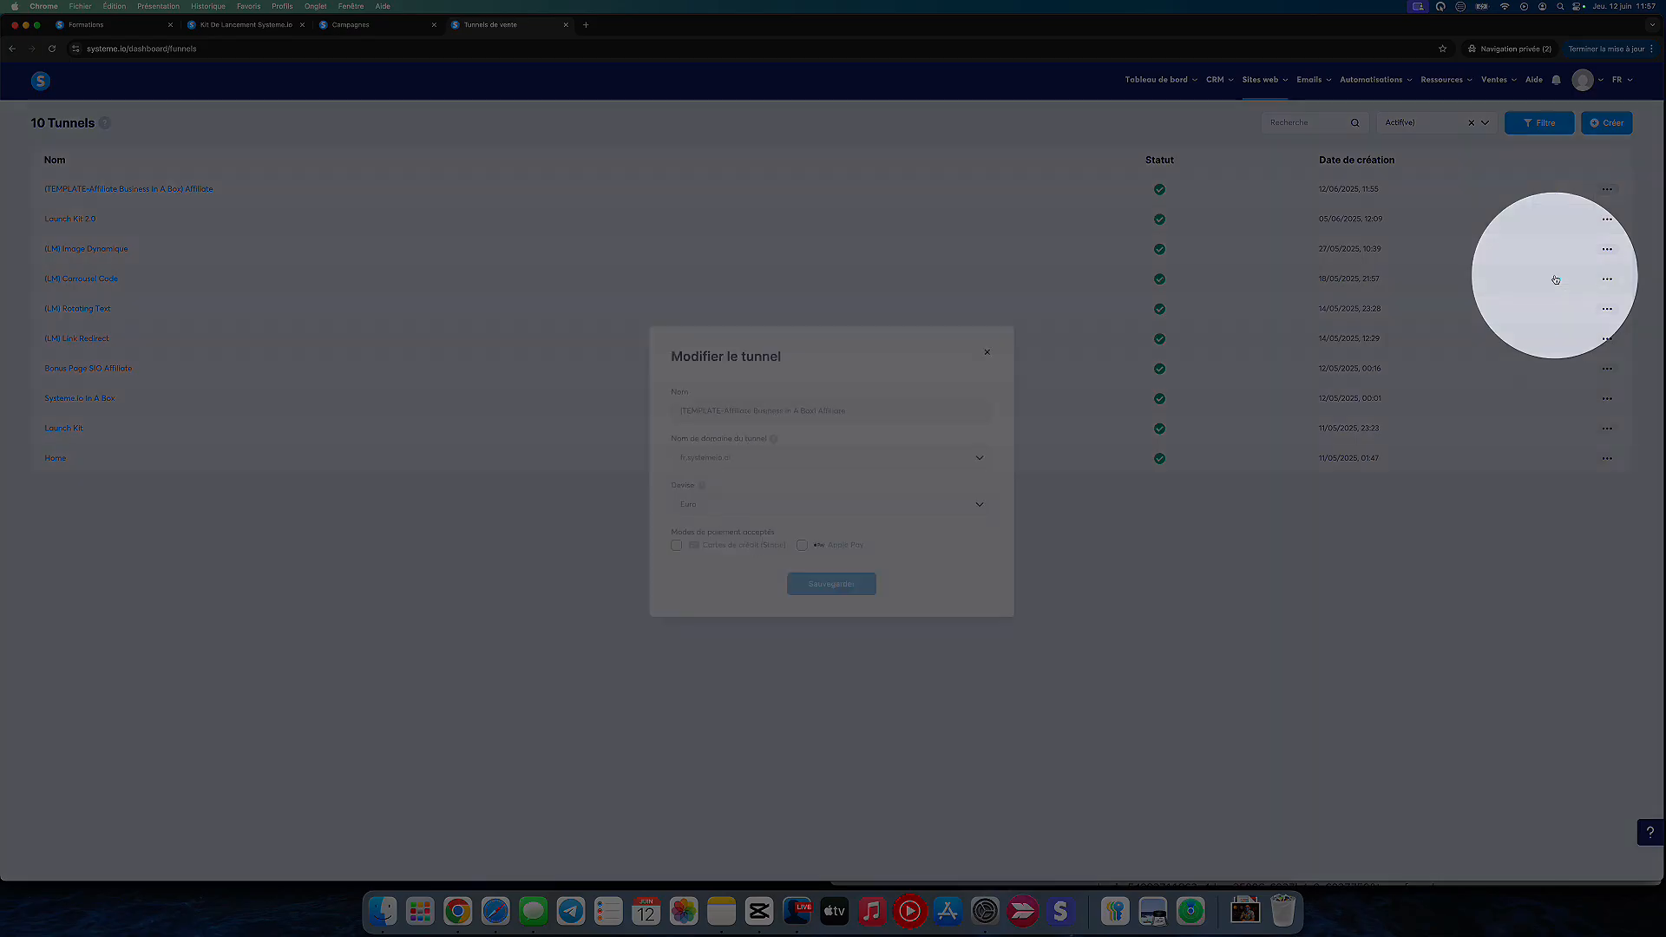
{"action": "left_click", "coordinate": [834, 412]}
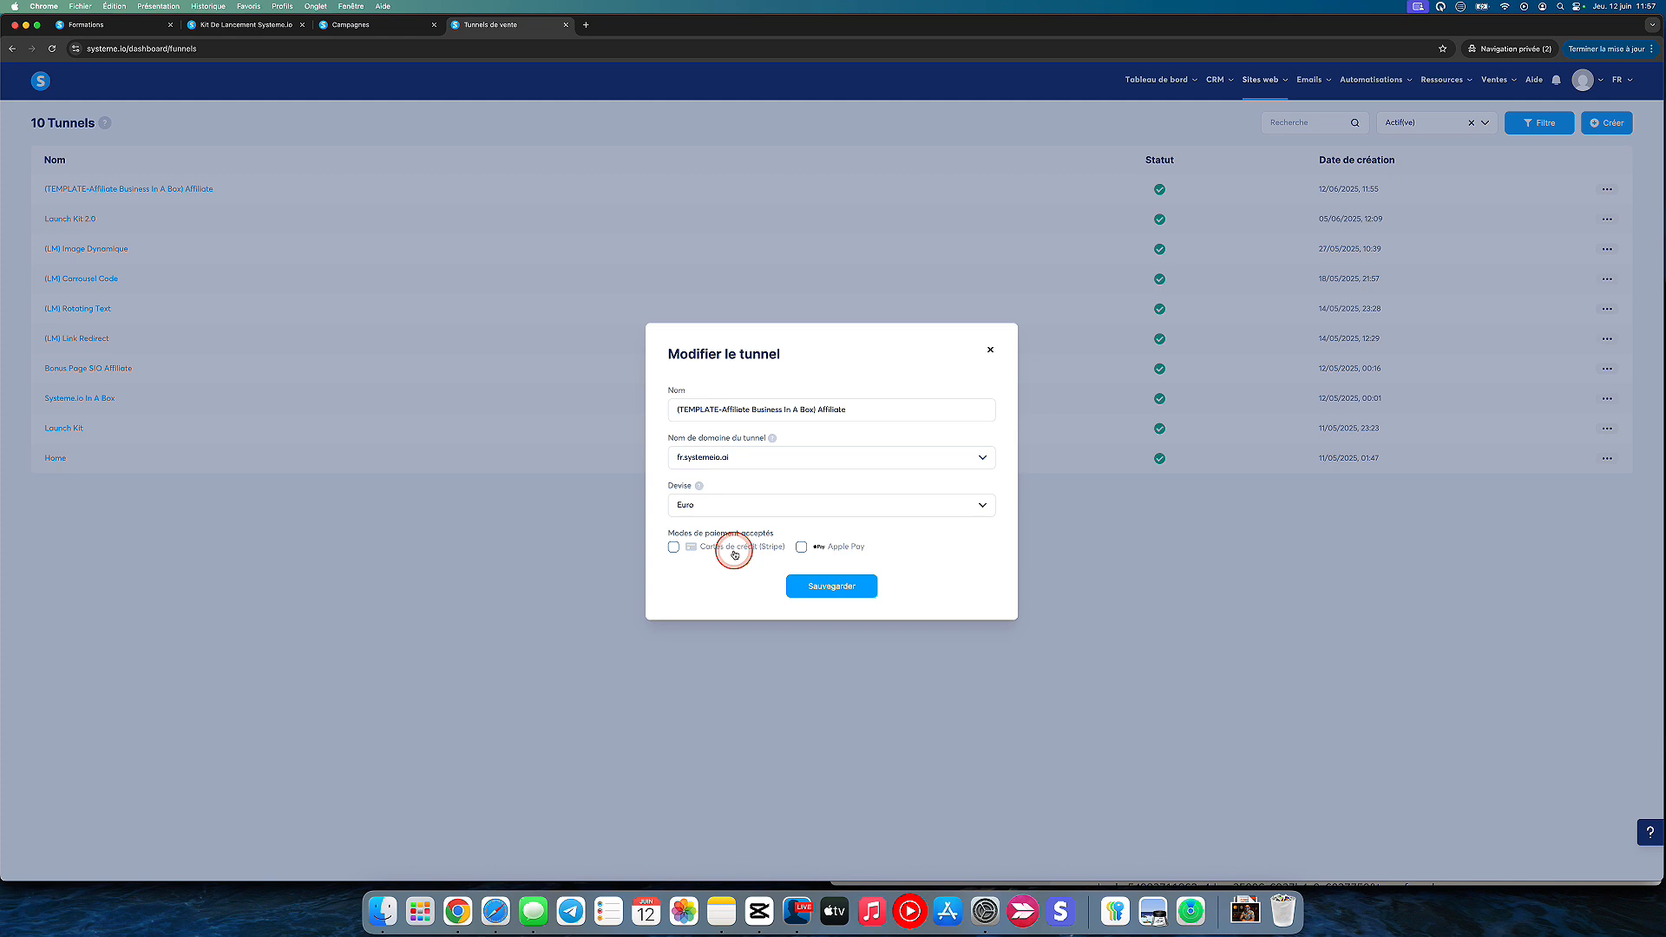
{"action": "left_click", "coordinate": [832, 587]}
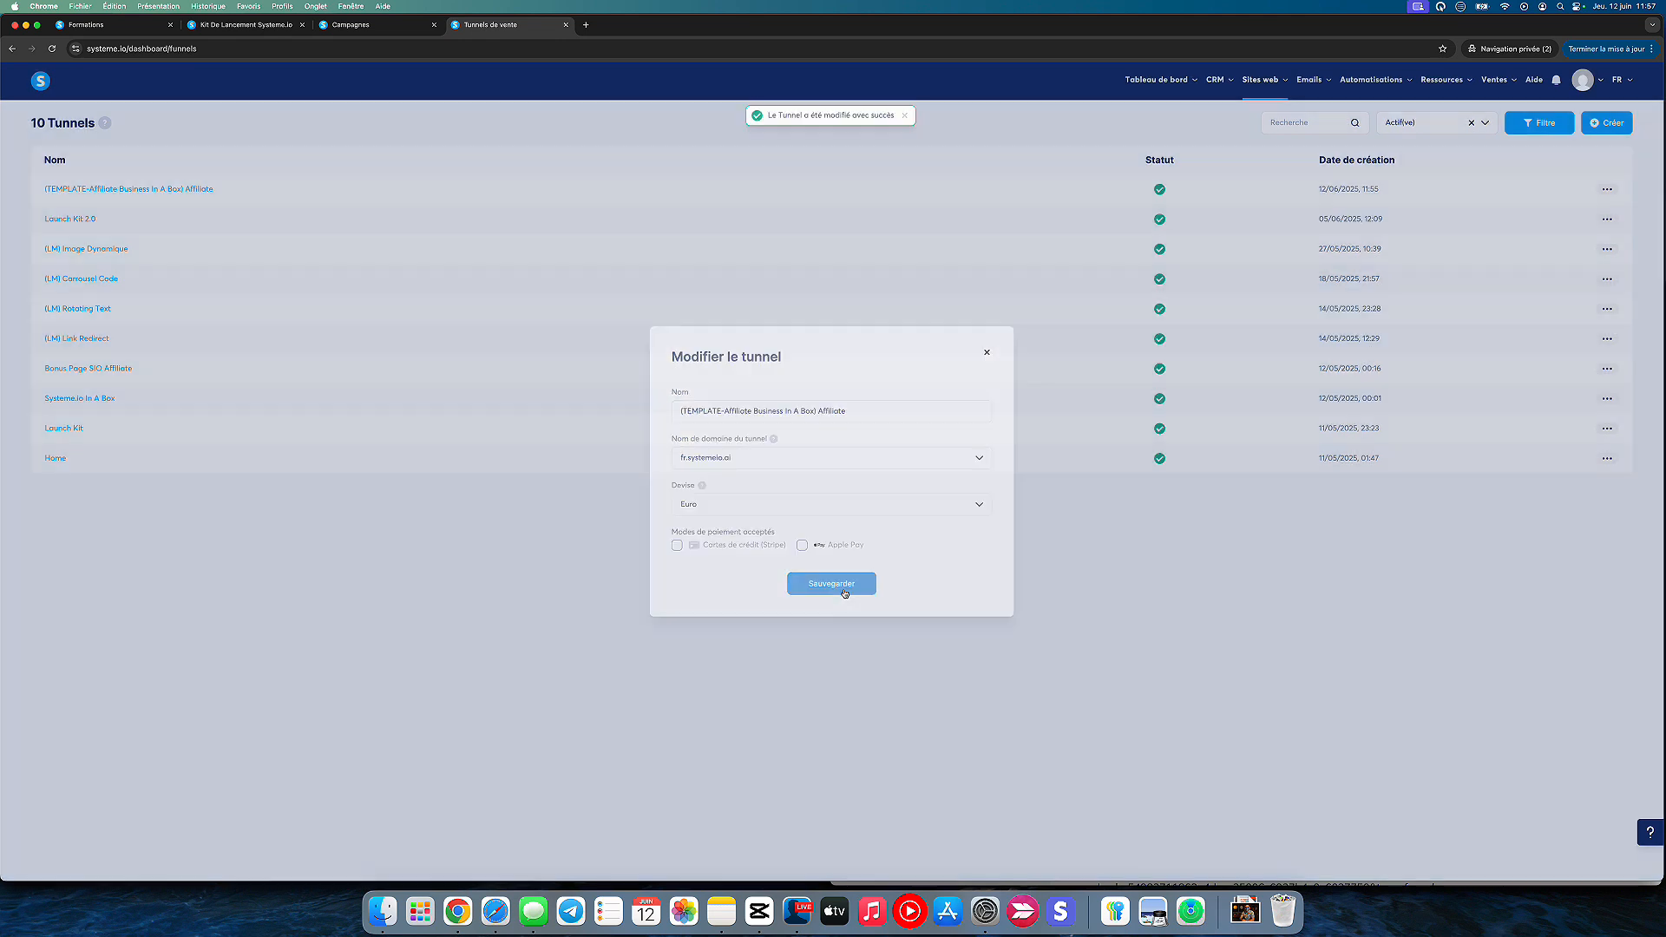
Set the URL path of the funnel's Affiliate Promo One-Pager step to systemeio and open its page for editing.
{"action": "left_click", "coordinate": [187, 191]}
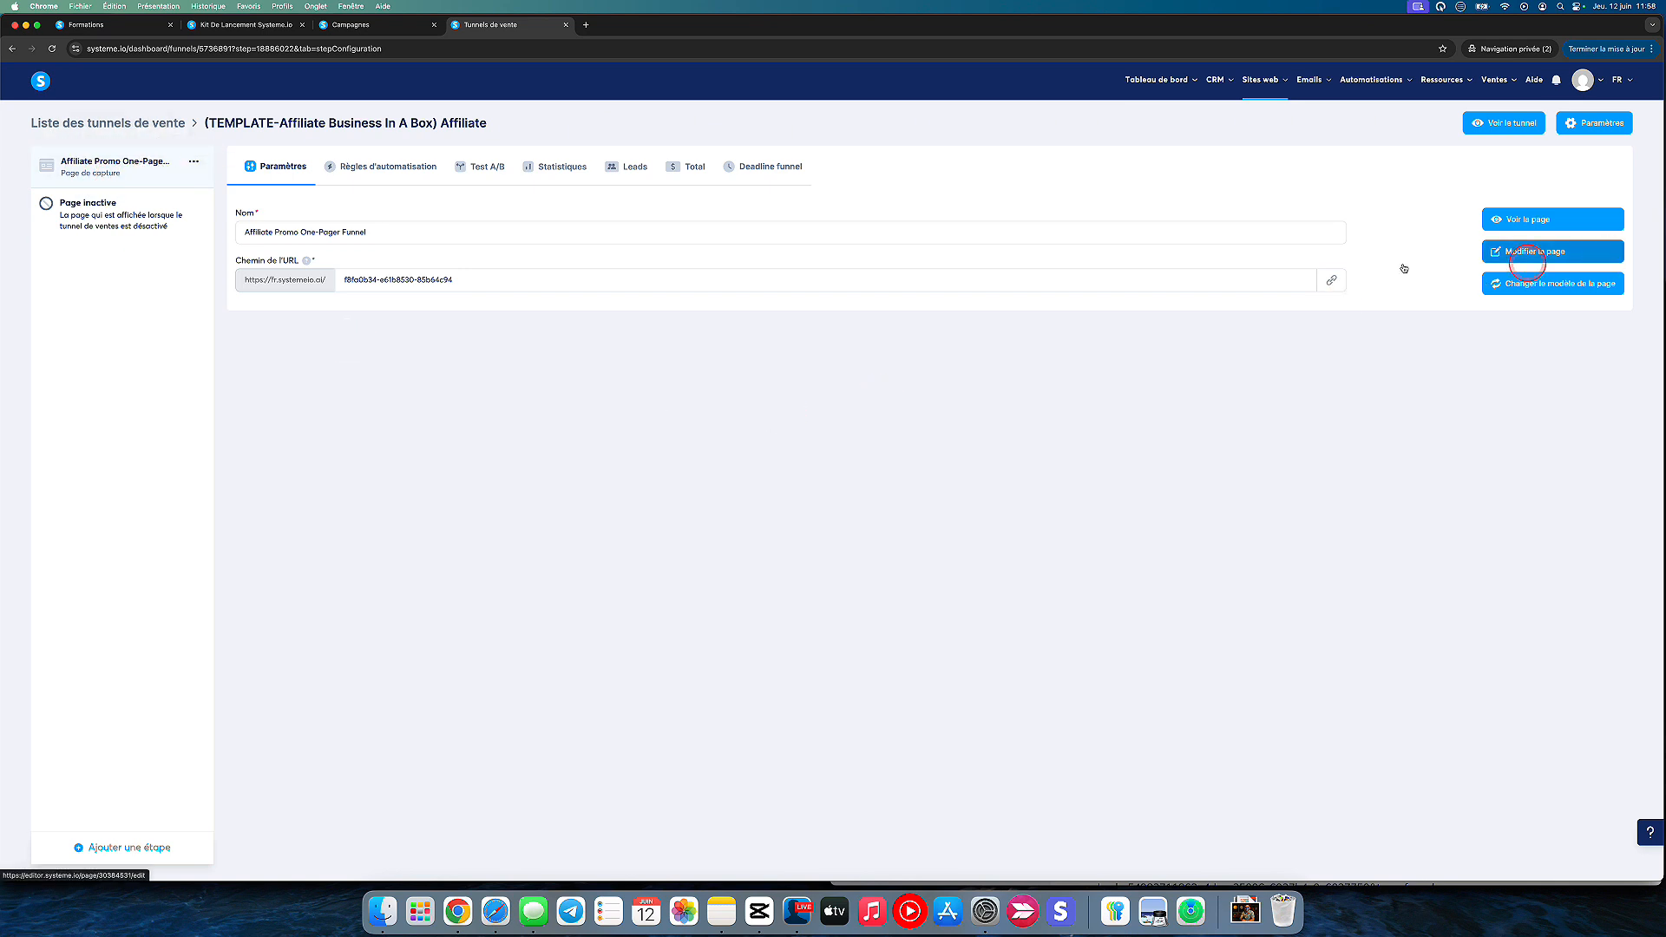
{"action": "double_click", "coordinate": [439, 279]}
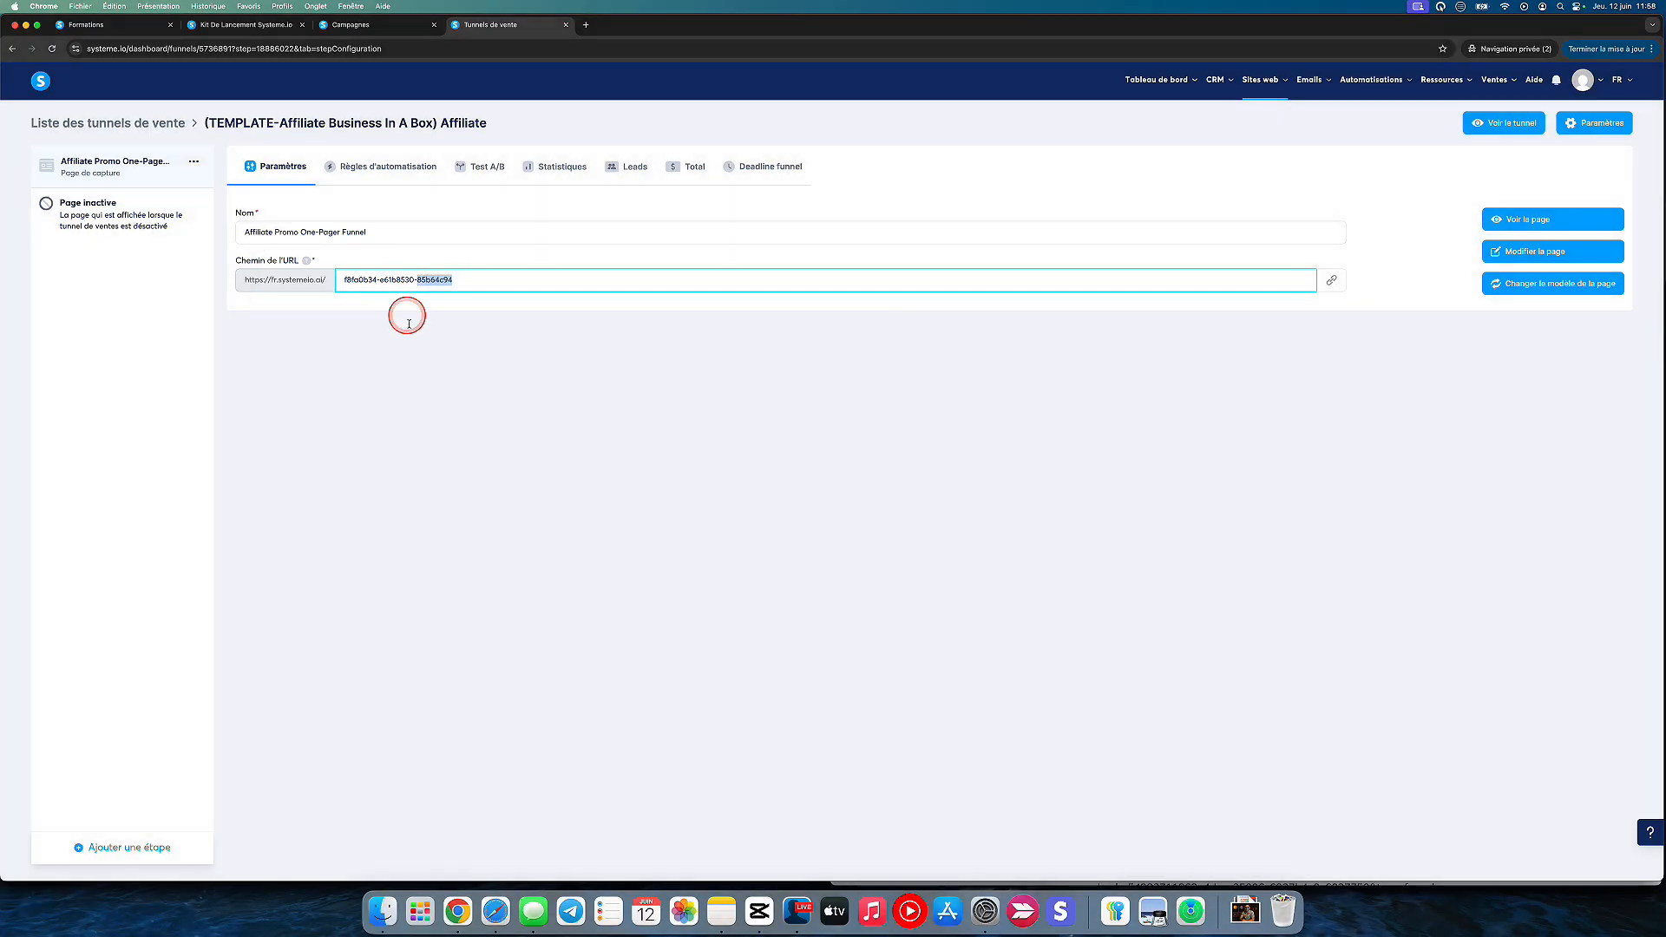
{"action": "triple_click", "coordinate": [493, 284]}
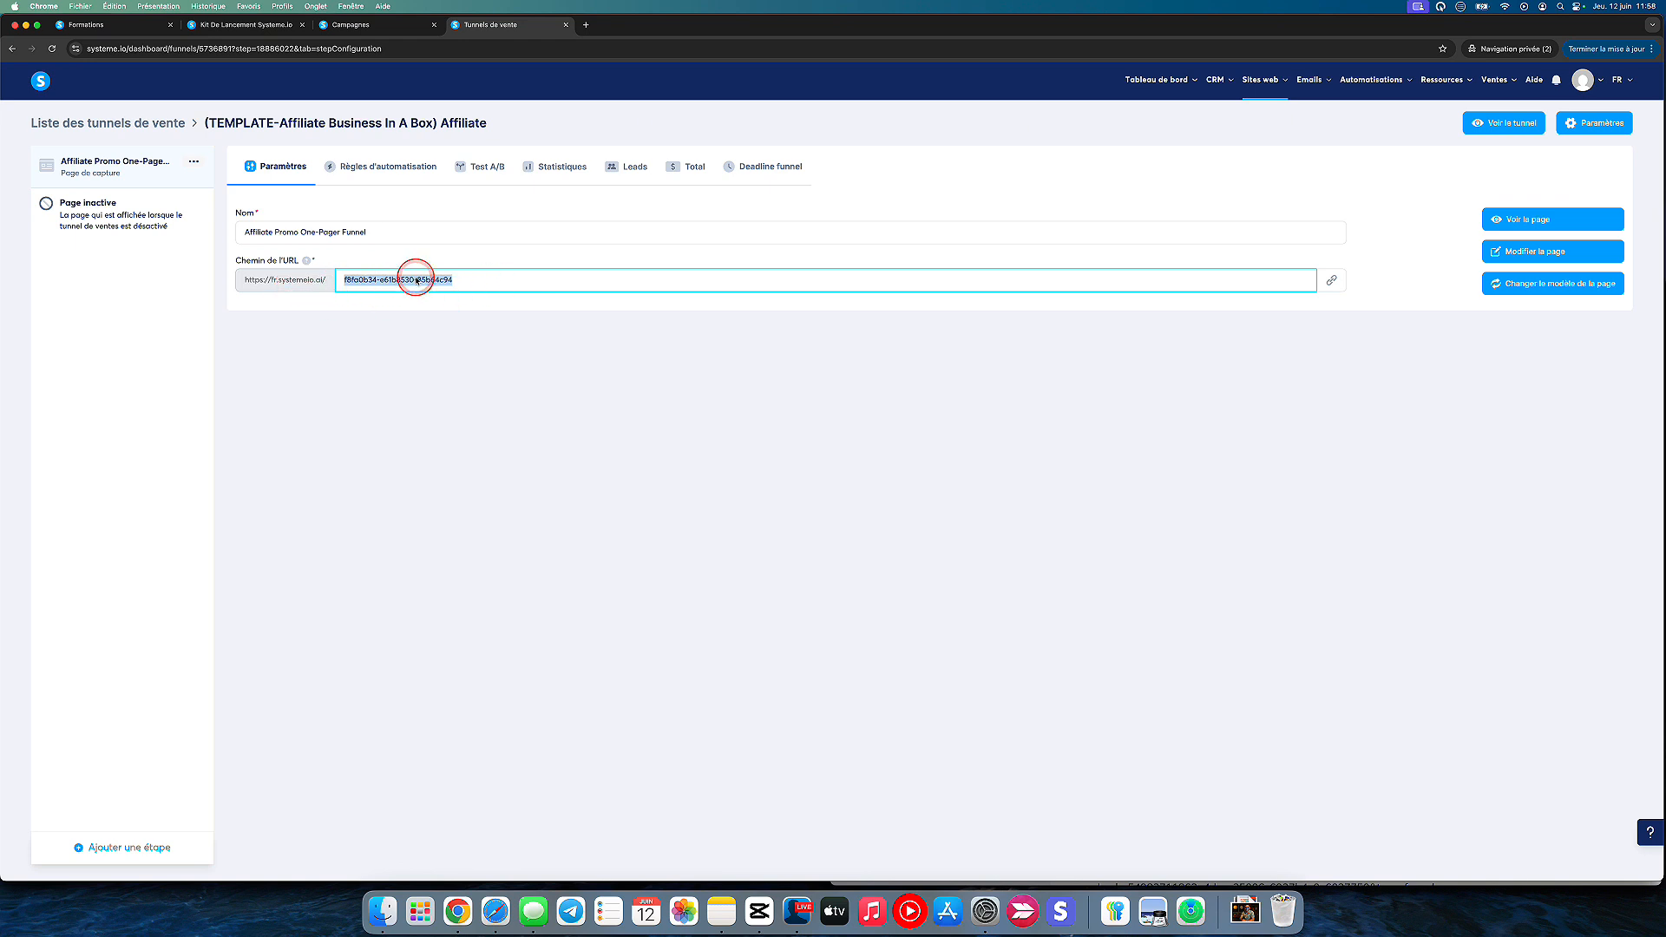
{"action": "type", "text": "systemeio"}
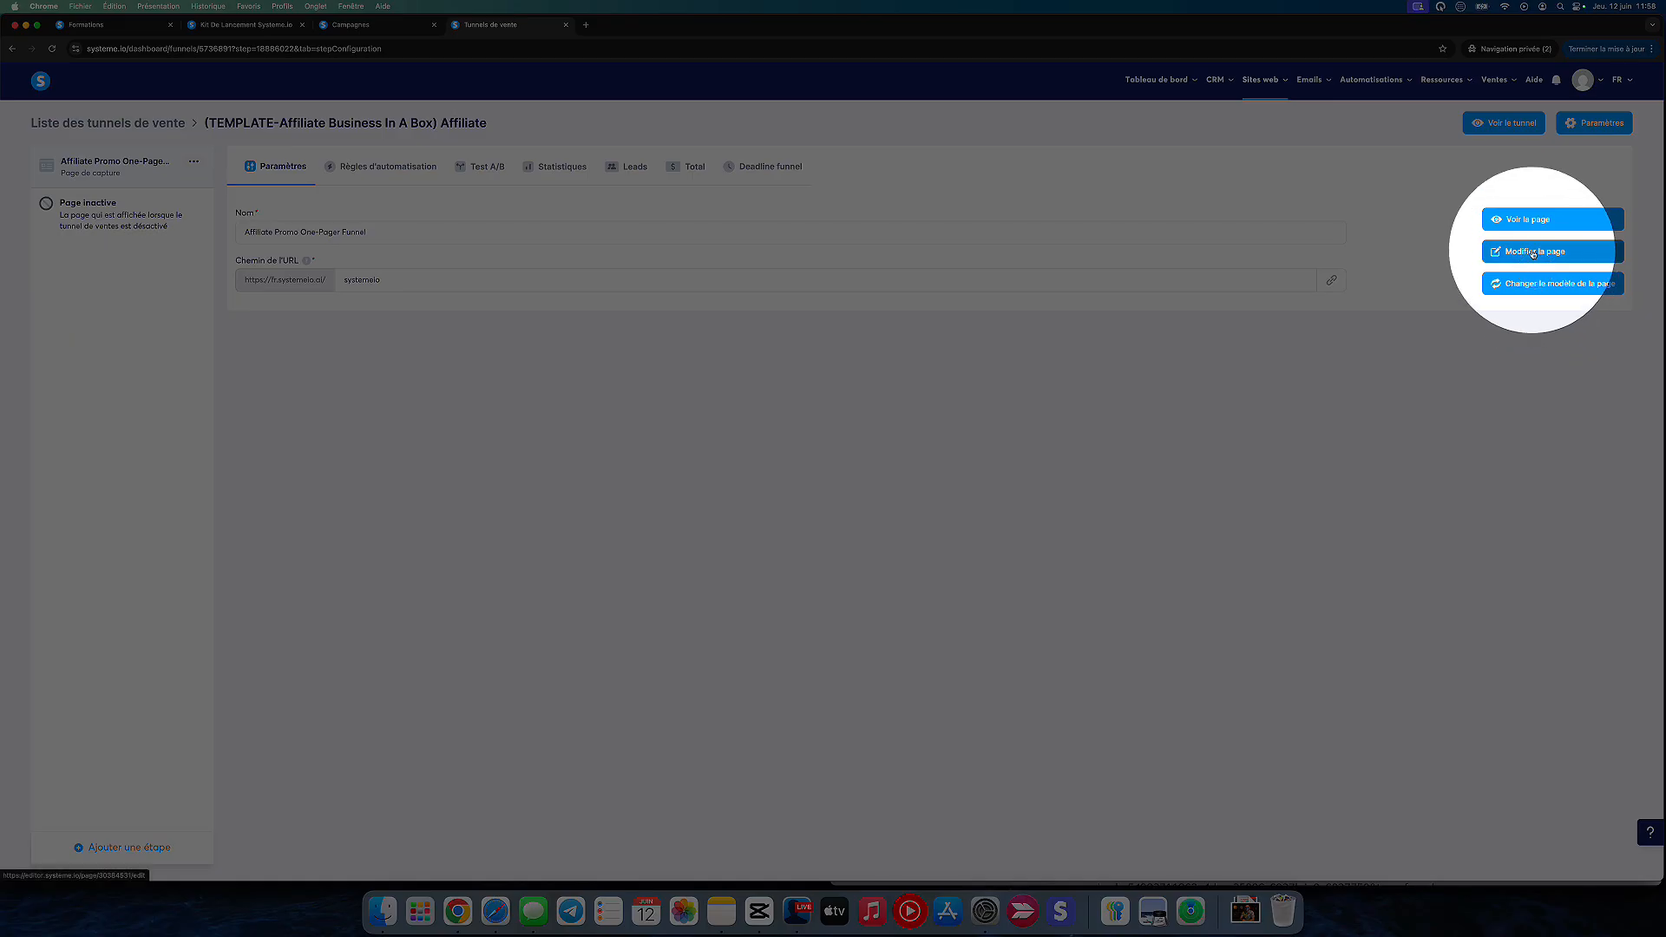
{"action": "left_click", "coordinate": [1534, 252]}
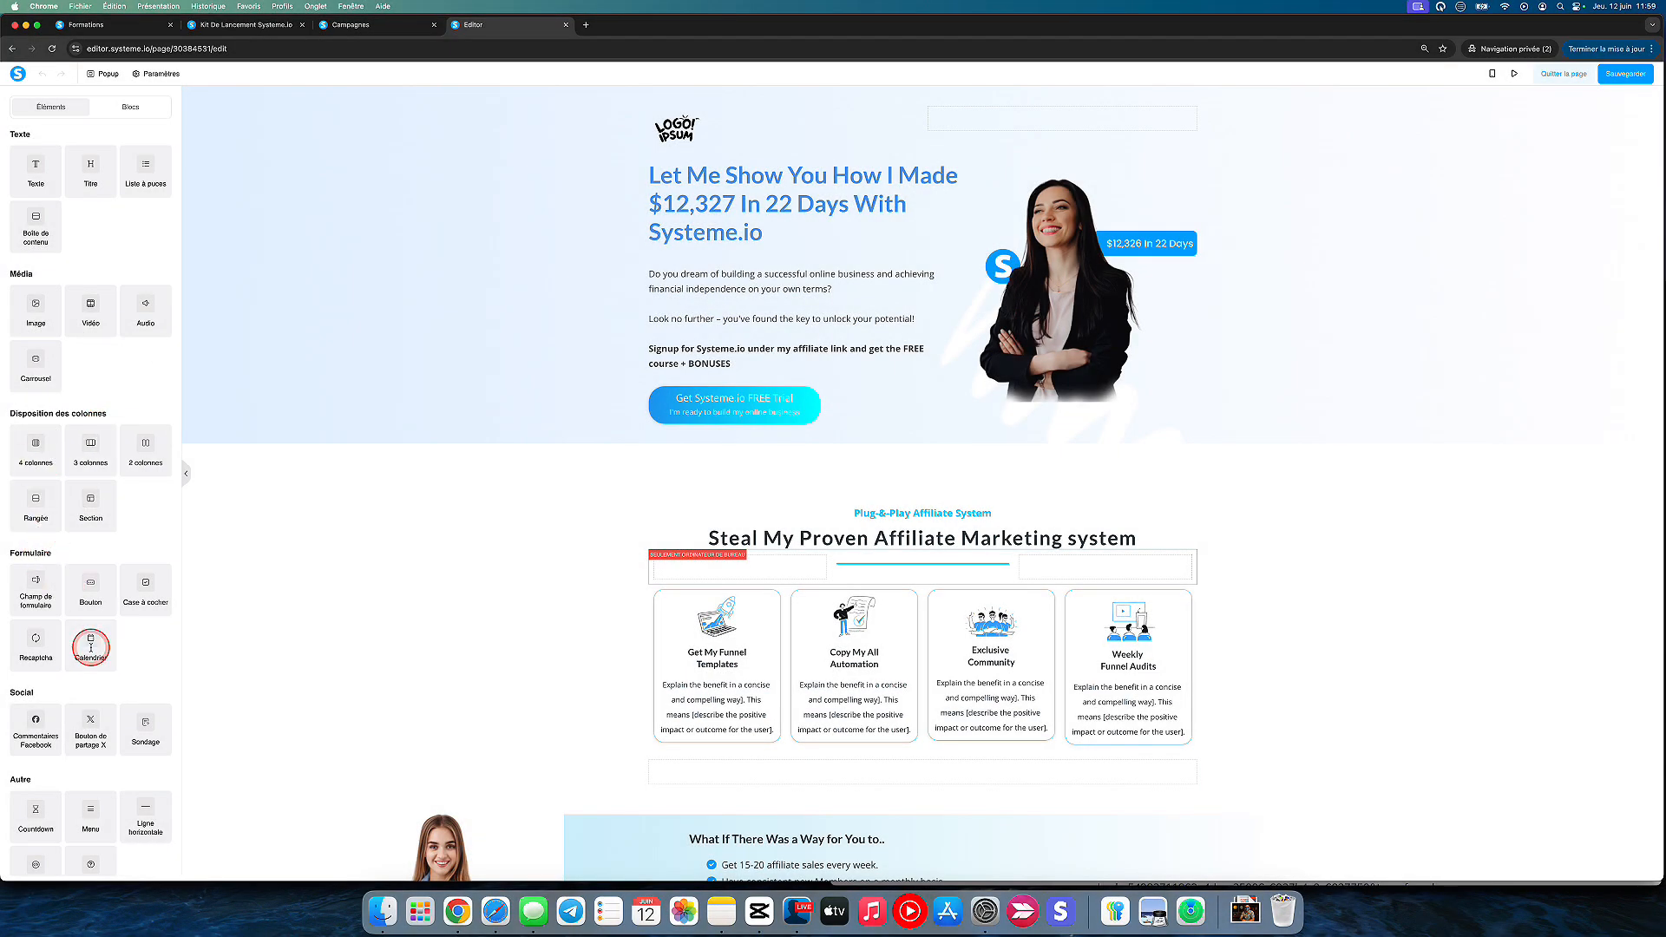
Insert an image element between the main headline and the intro text in the page's hero section.
{"action": "scroll", "coordinate": [91, 647], "scroll_direction": "down", "scroll_amount": 1}
{"action": "scroll", "coordinate": [90, 649], "scroll_direction": "up", "scroll_amount": 1}
{"action": "scroll", "coordinate": [90, 648], "scroll_direction": "down", "scroll_amount": 1}
{"action": "scroll", "coordinate": [90, 645], "scroll_direction": "up", "scroll_amount": 1}
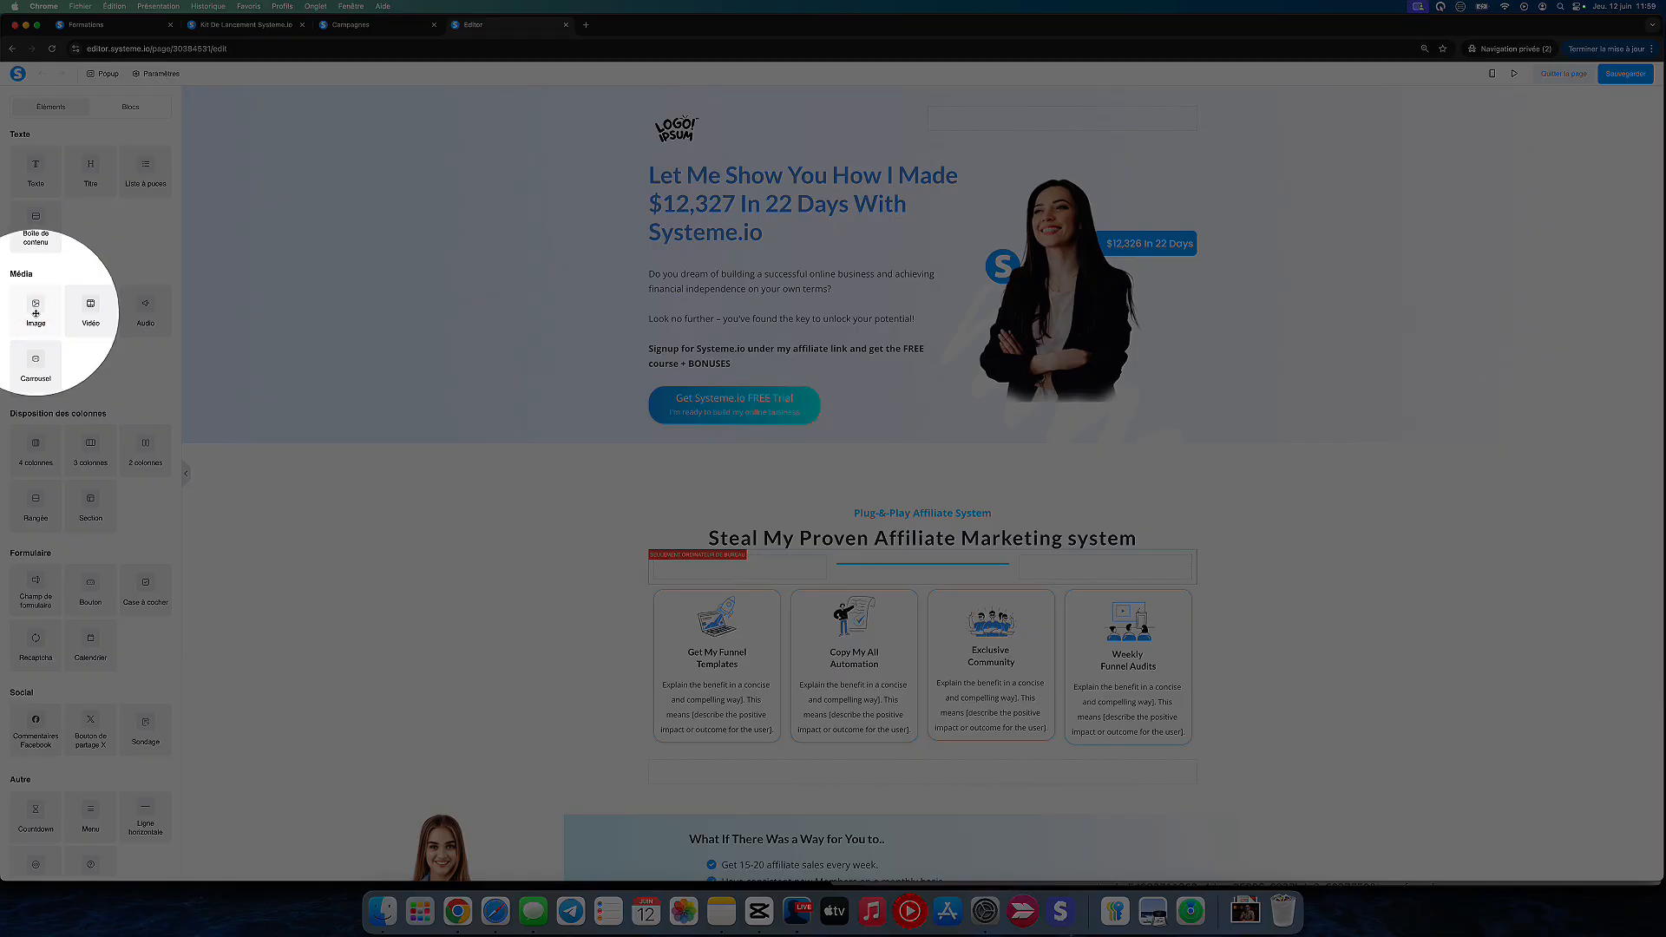
{"action": "left_click", "coordinate": [34, 310]}
{"action": "left_click_drag", "start_coordinate": [34, 311], "coordinate": [777, 289]}
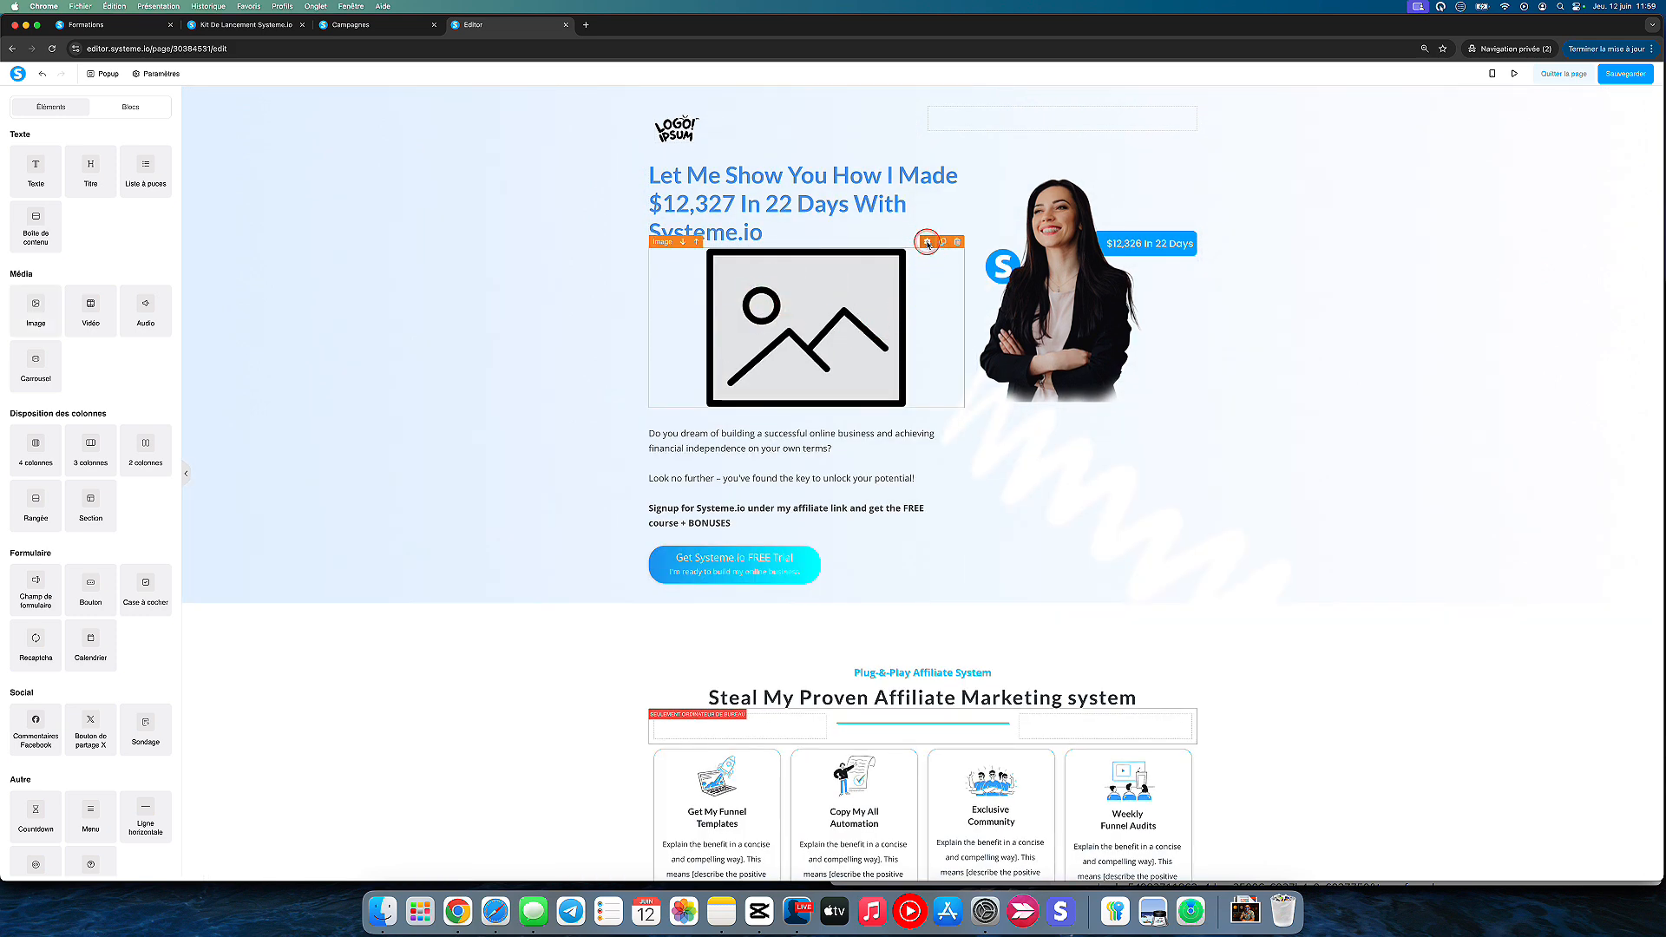
Open the placeholder image's settings and switch its margin to separate values for each side.
{"action": "left_click", "coordinate": [927, 242]}
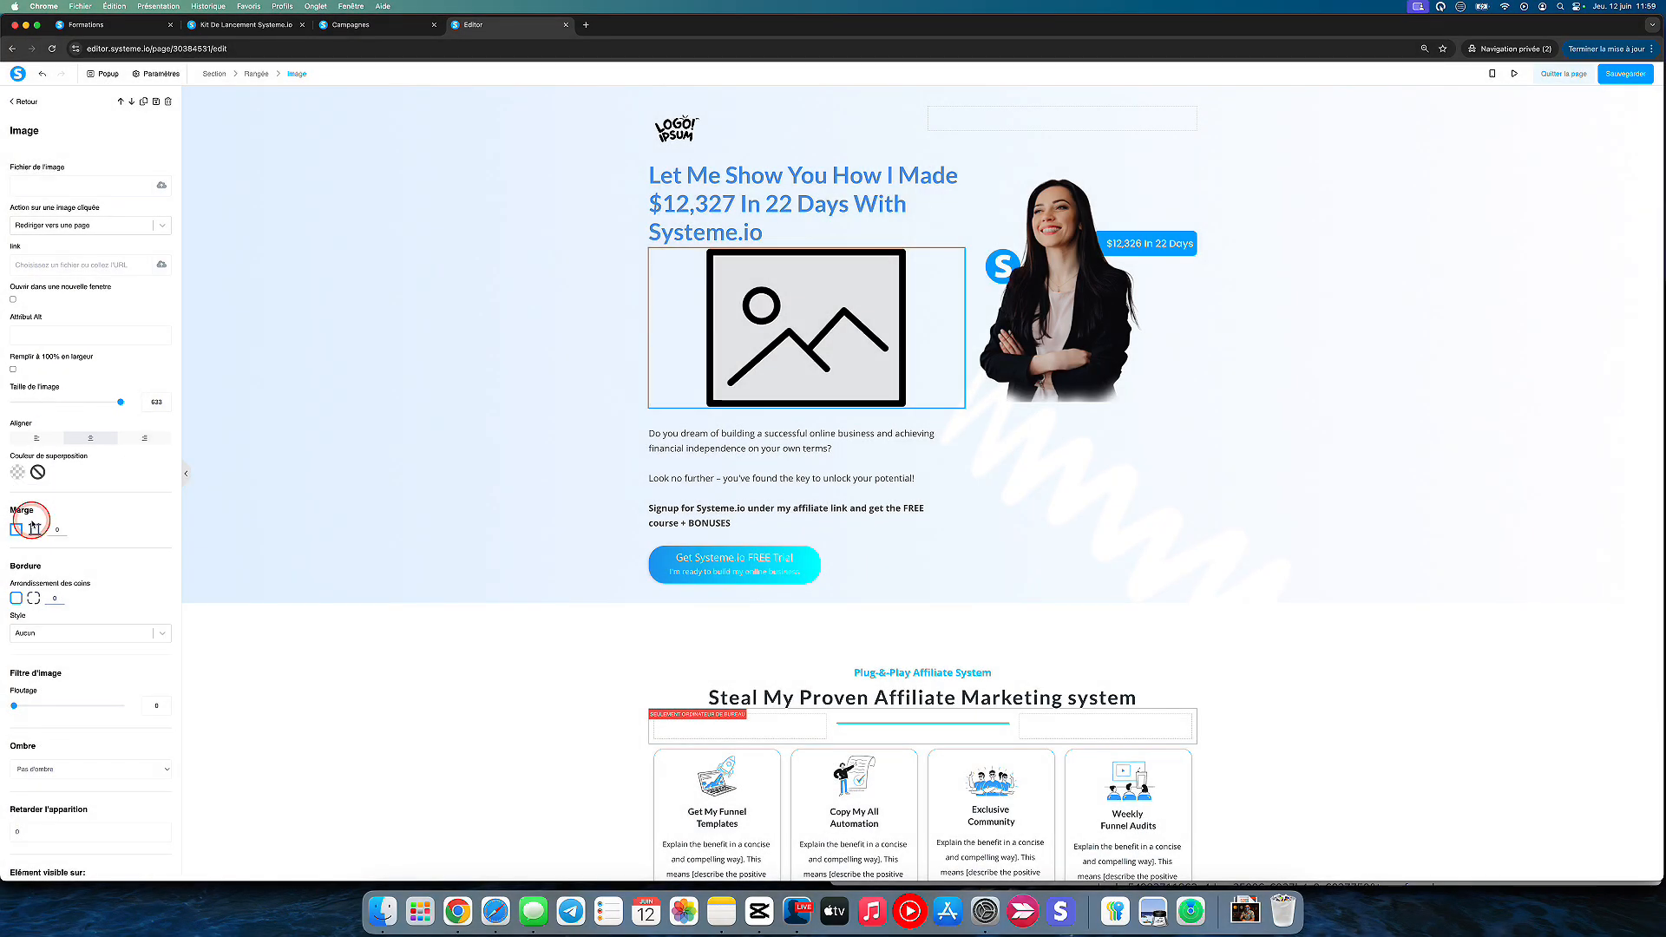
{"action": "left_click", "coordinate": [33, 530]}
{"action": "mouse_move", "coordinate": [15, 562]}
{"action": "left_mouse_down"}
{"action": "mouse_move", "coordinate": [60, 566]}
{"action": "mouse_move", "coordinate": [11, 566]}
{"action": "left_mouse_up"}
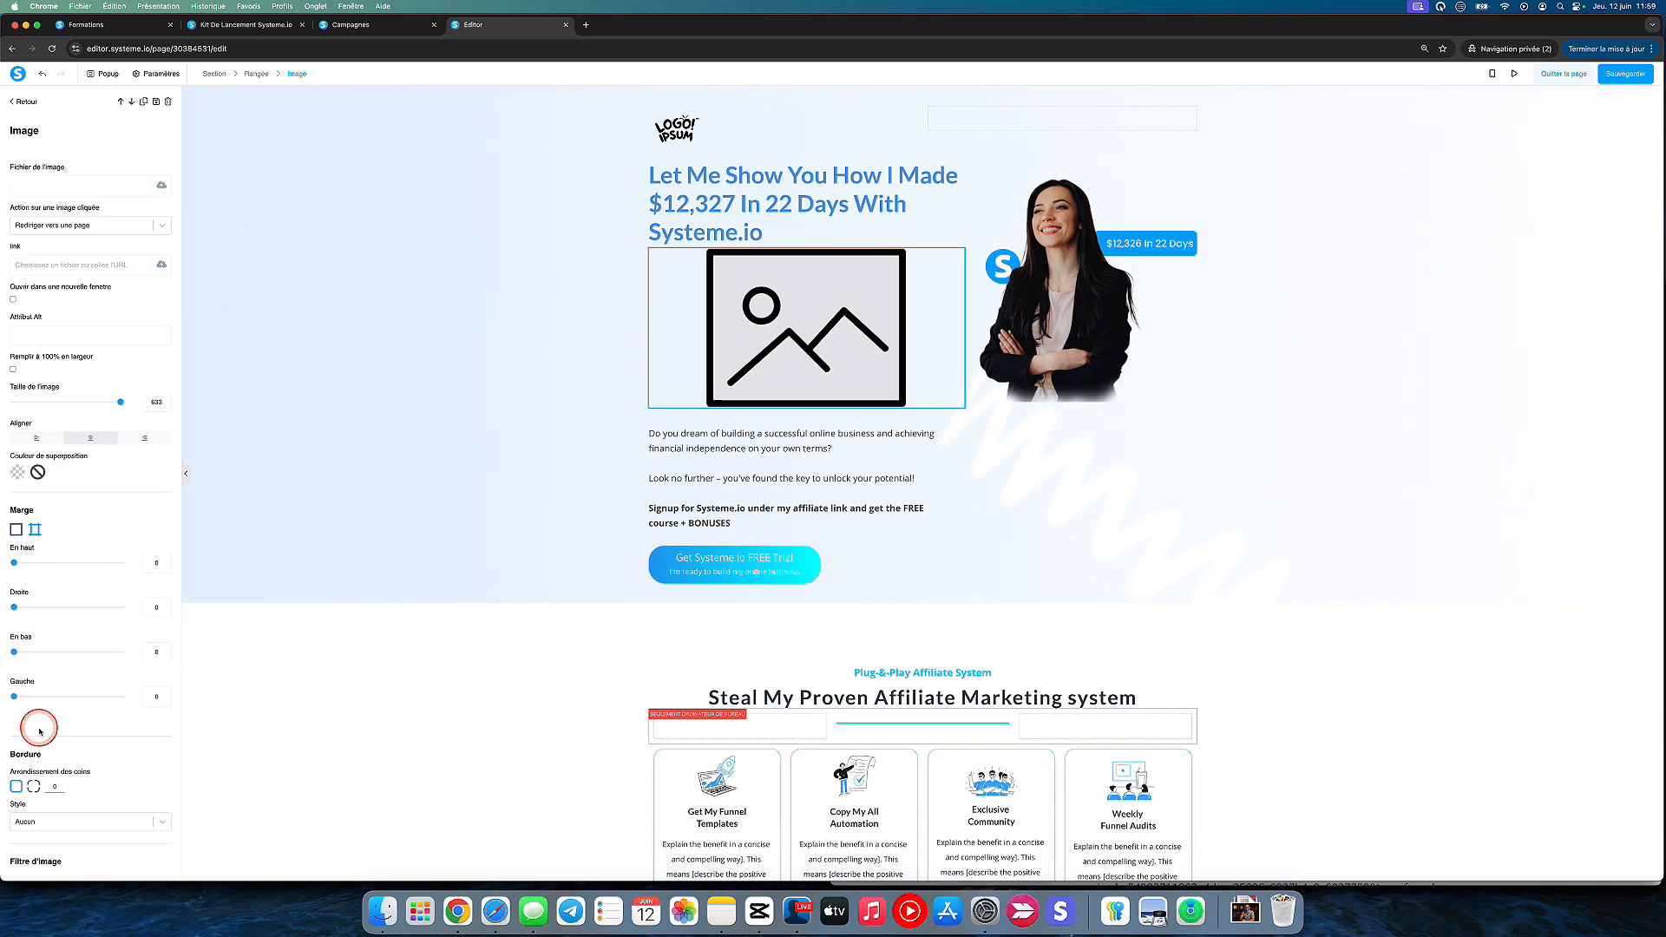
{"action": "scroll", "coordinate": [98, 639], "scroll_direction": "down", "scroll_amount": 3}
{"action": "scroll", "coordinate": [98, 638], "scroll_direction": "up", "scroll_amount": 3}
{"action": "left_click", "coordinate": [829, 270]}
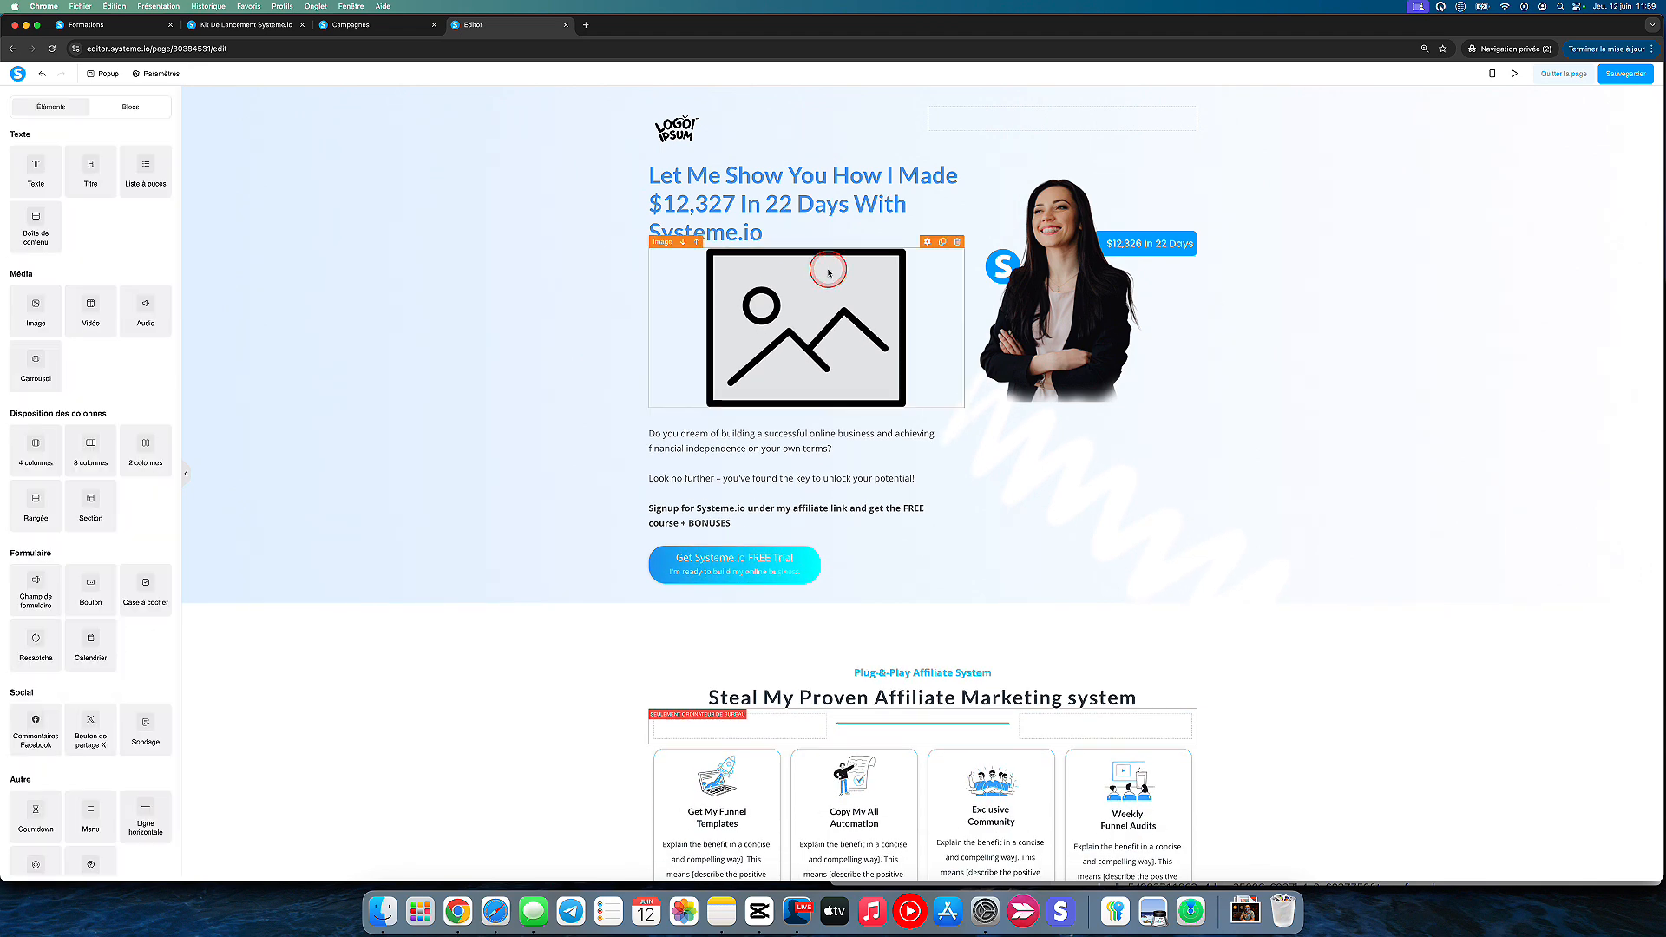
Duplicate the placeholder image under the headline and delete both copies.
{"action": "left_click", "coordinate": [942, 242]}
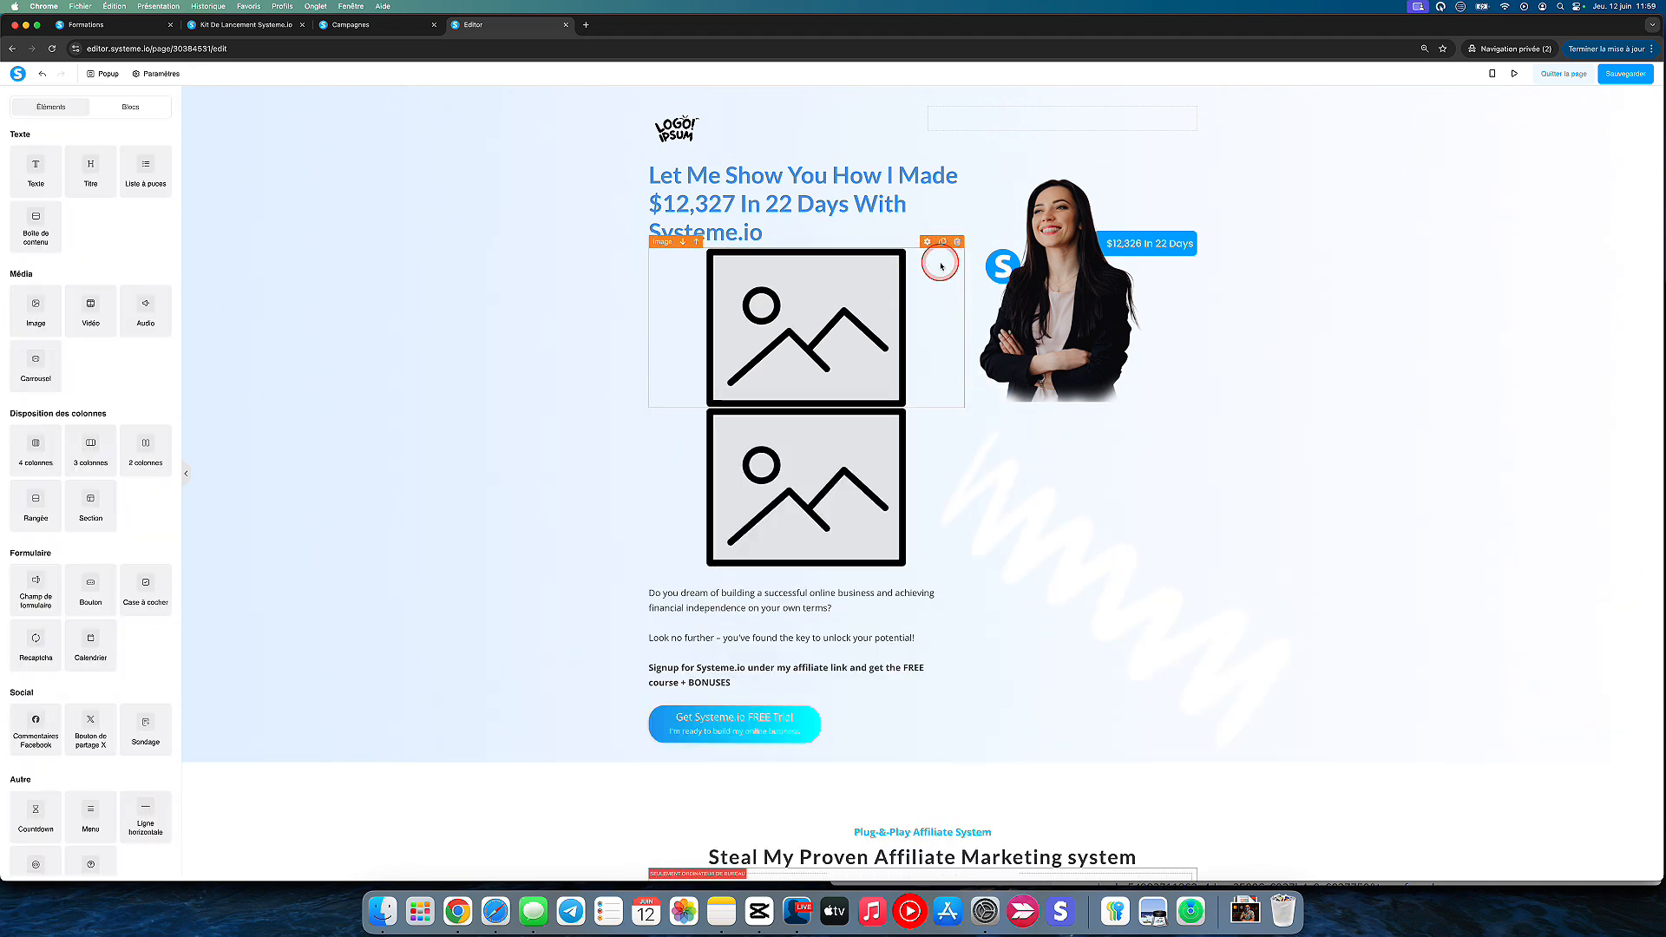
{"action": "left_click", "coordinate": [957, 243]}
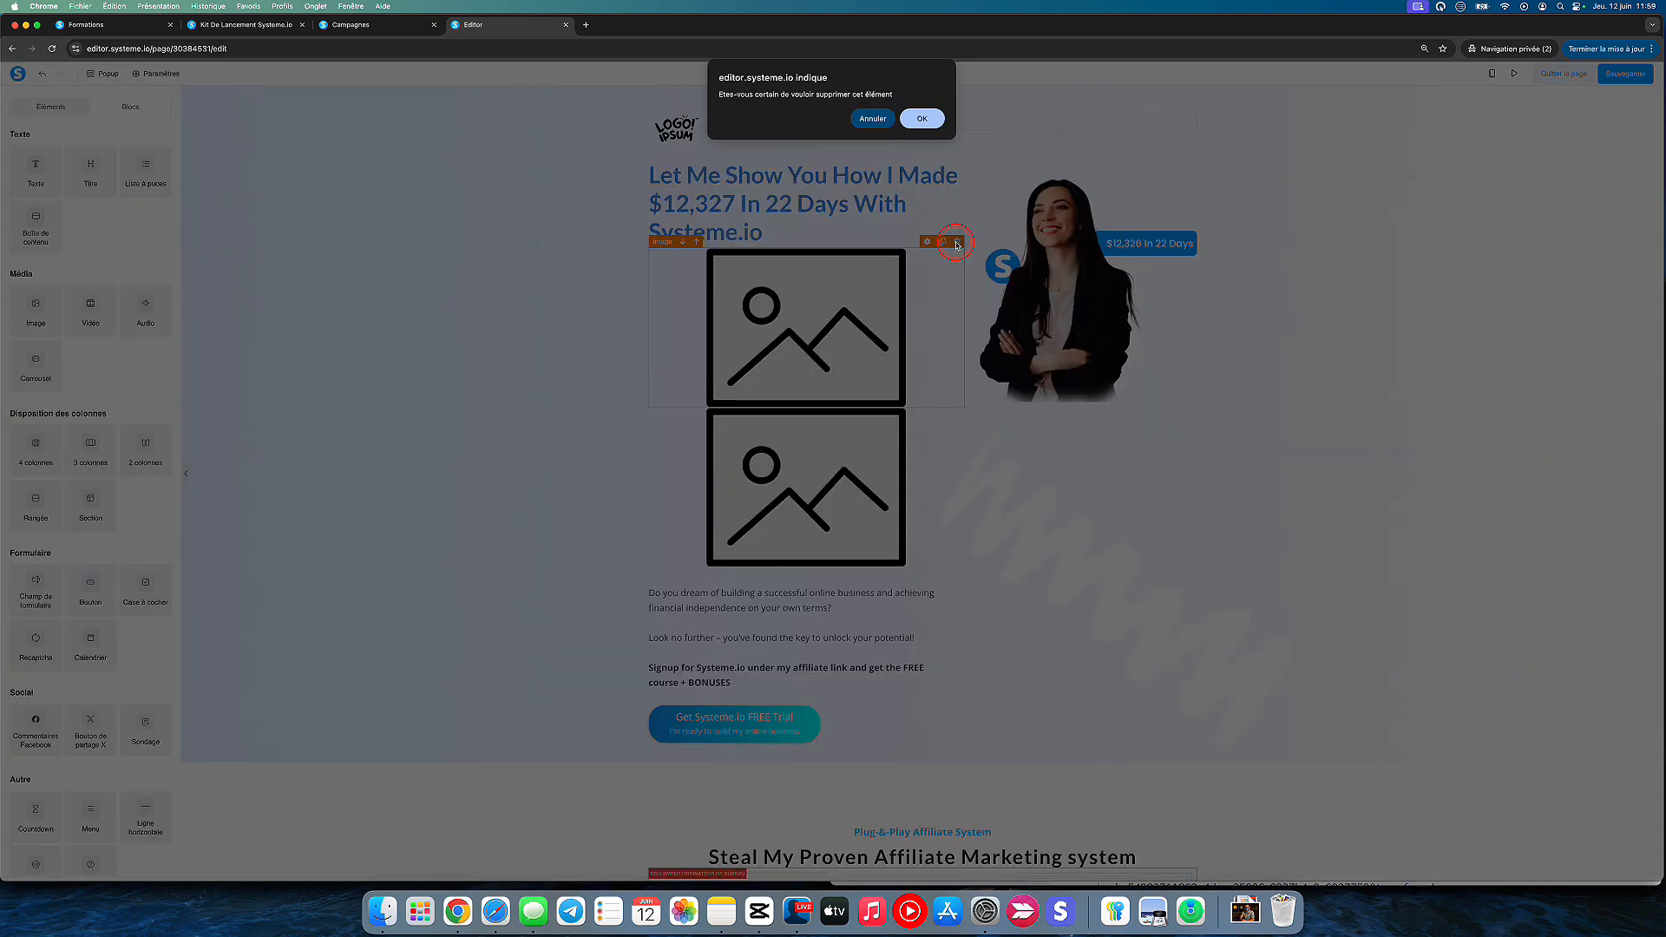
{"action": "left_click", "coordinate": [943, 128]}
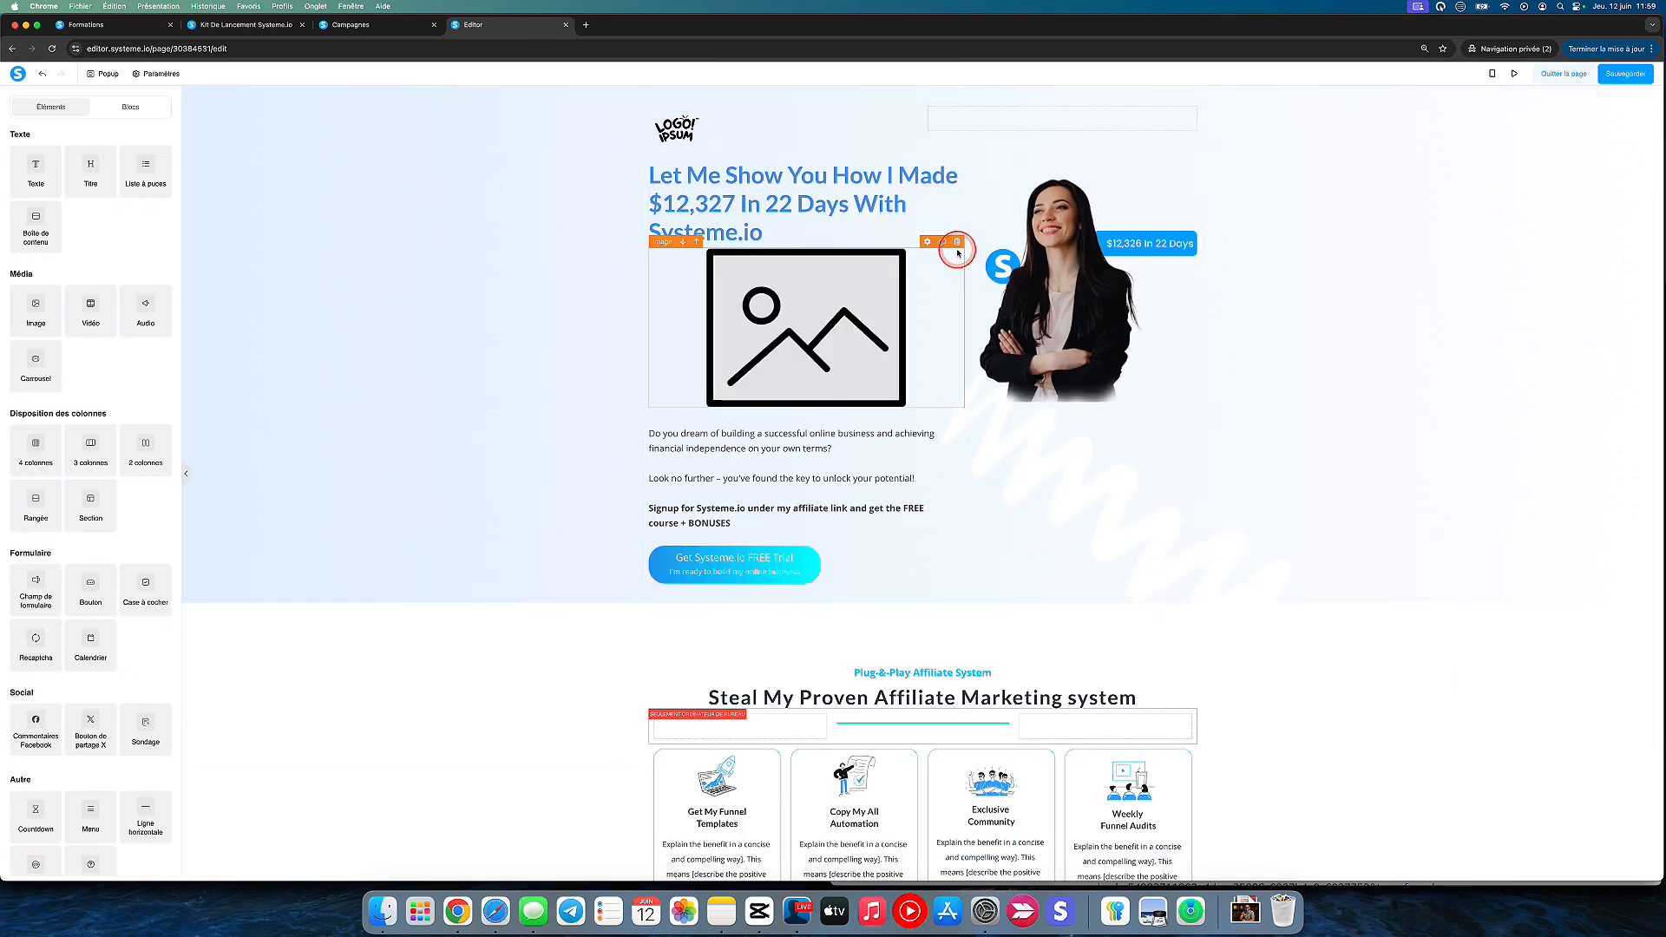
{"action": "left_click", "coordinate": [957, 243]}
{"action": "left_click", "coordinate": [936, 126]}
{"action": "left_click", "coordinate": [204, 159]}
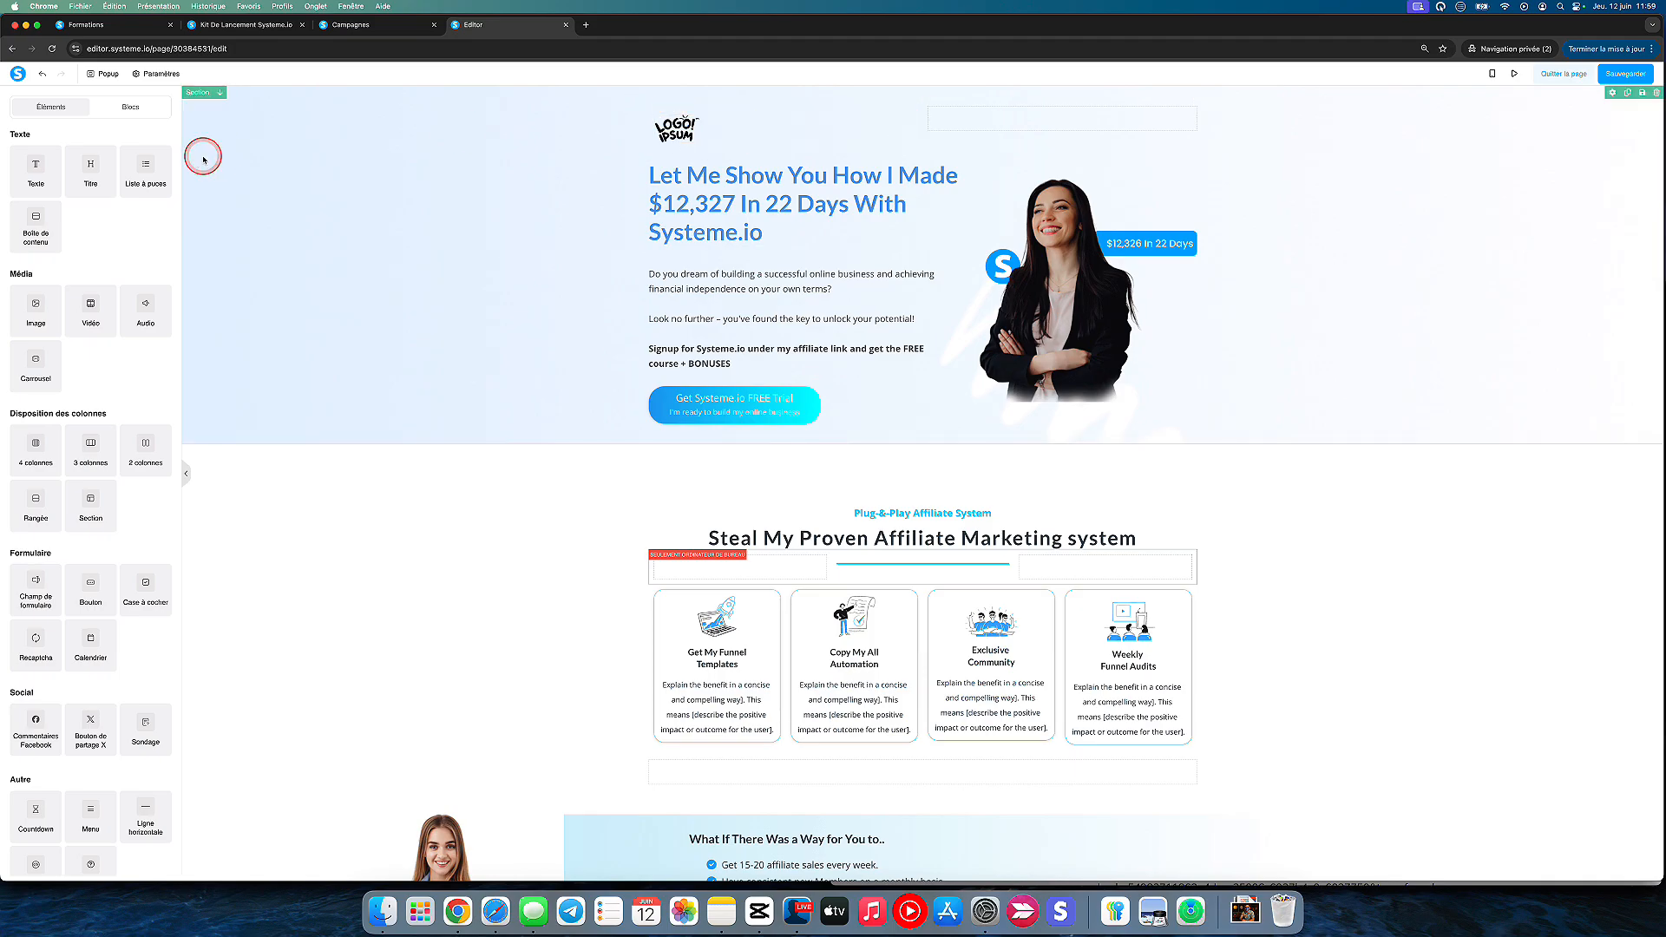
Add the welcome block with logo, title, text and left button on a background image below the footer, and delete it again.
{"action": "left_click", "coordinate": [130, 106]}
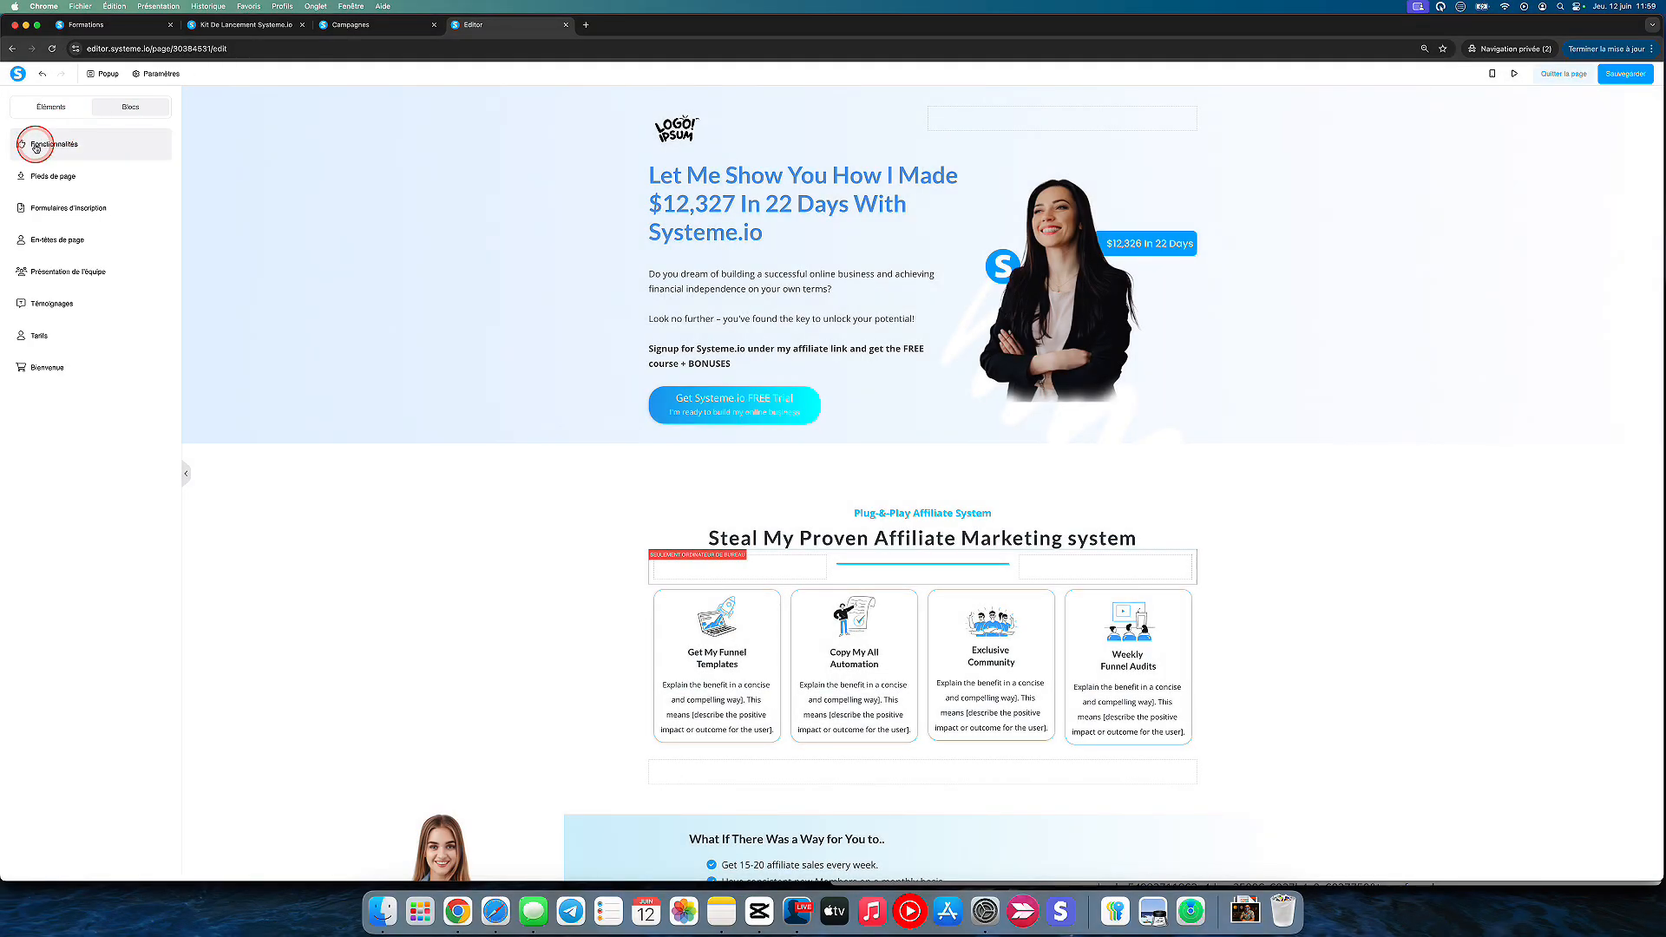
{"action": "left_click", "coordinate": [41, 368]}
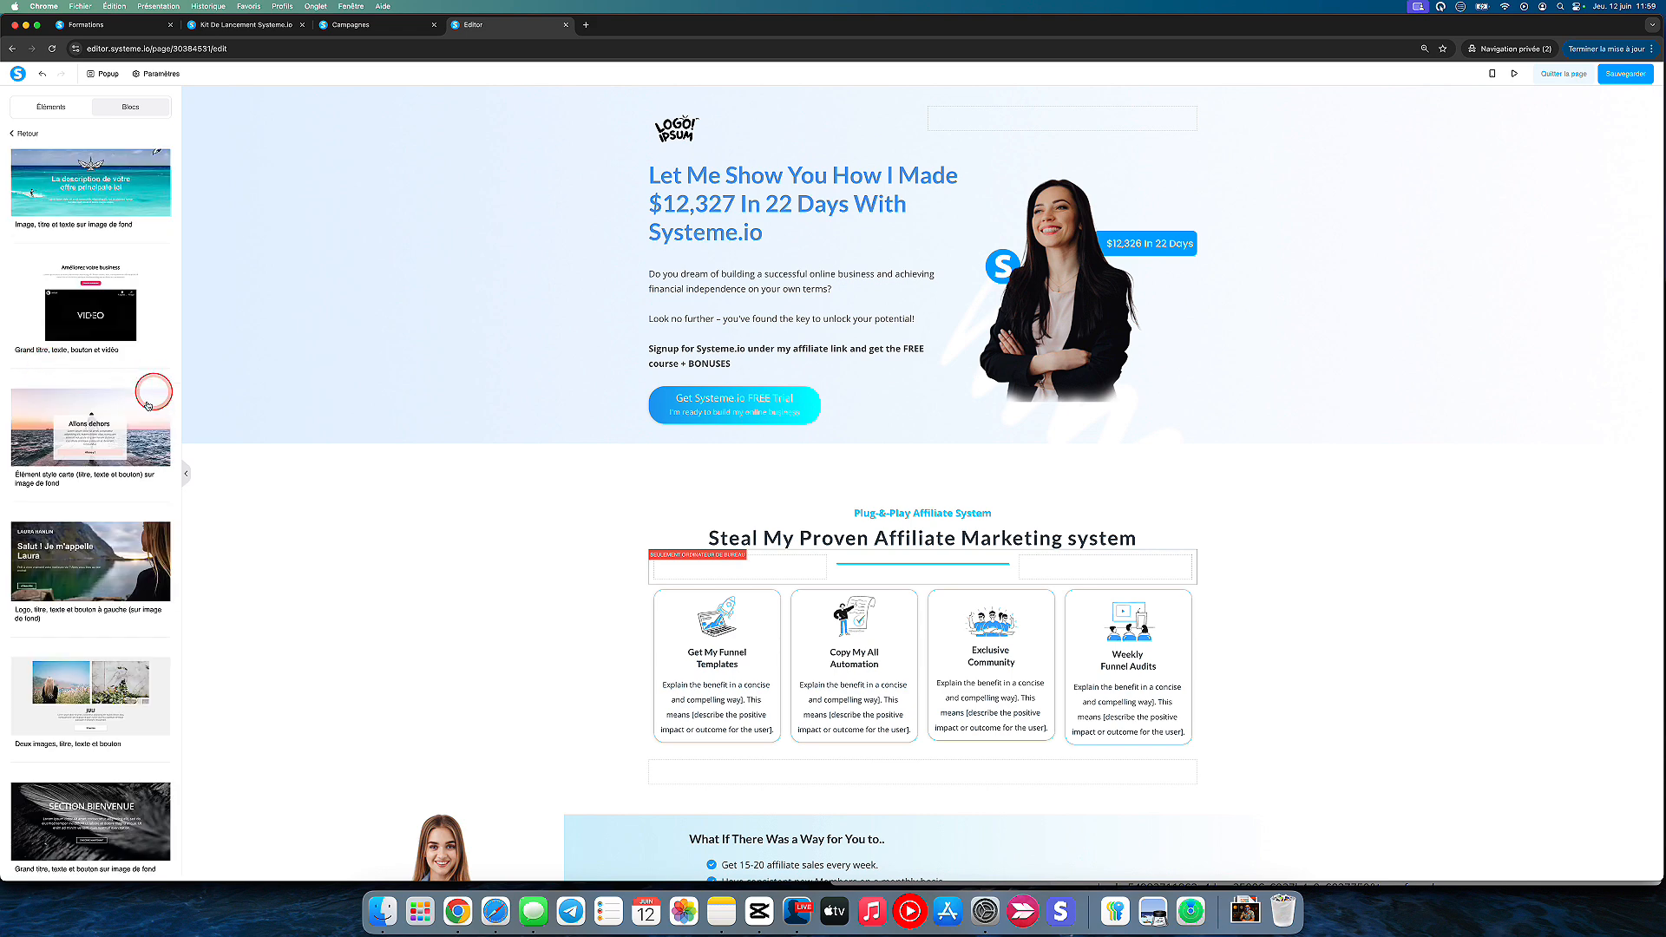
{"action": "left_click", "coordinate": [93, 556]}
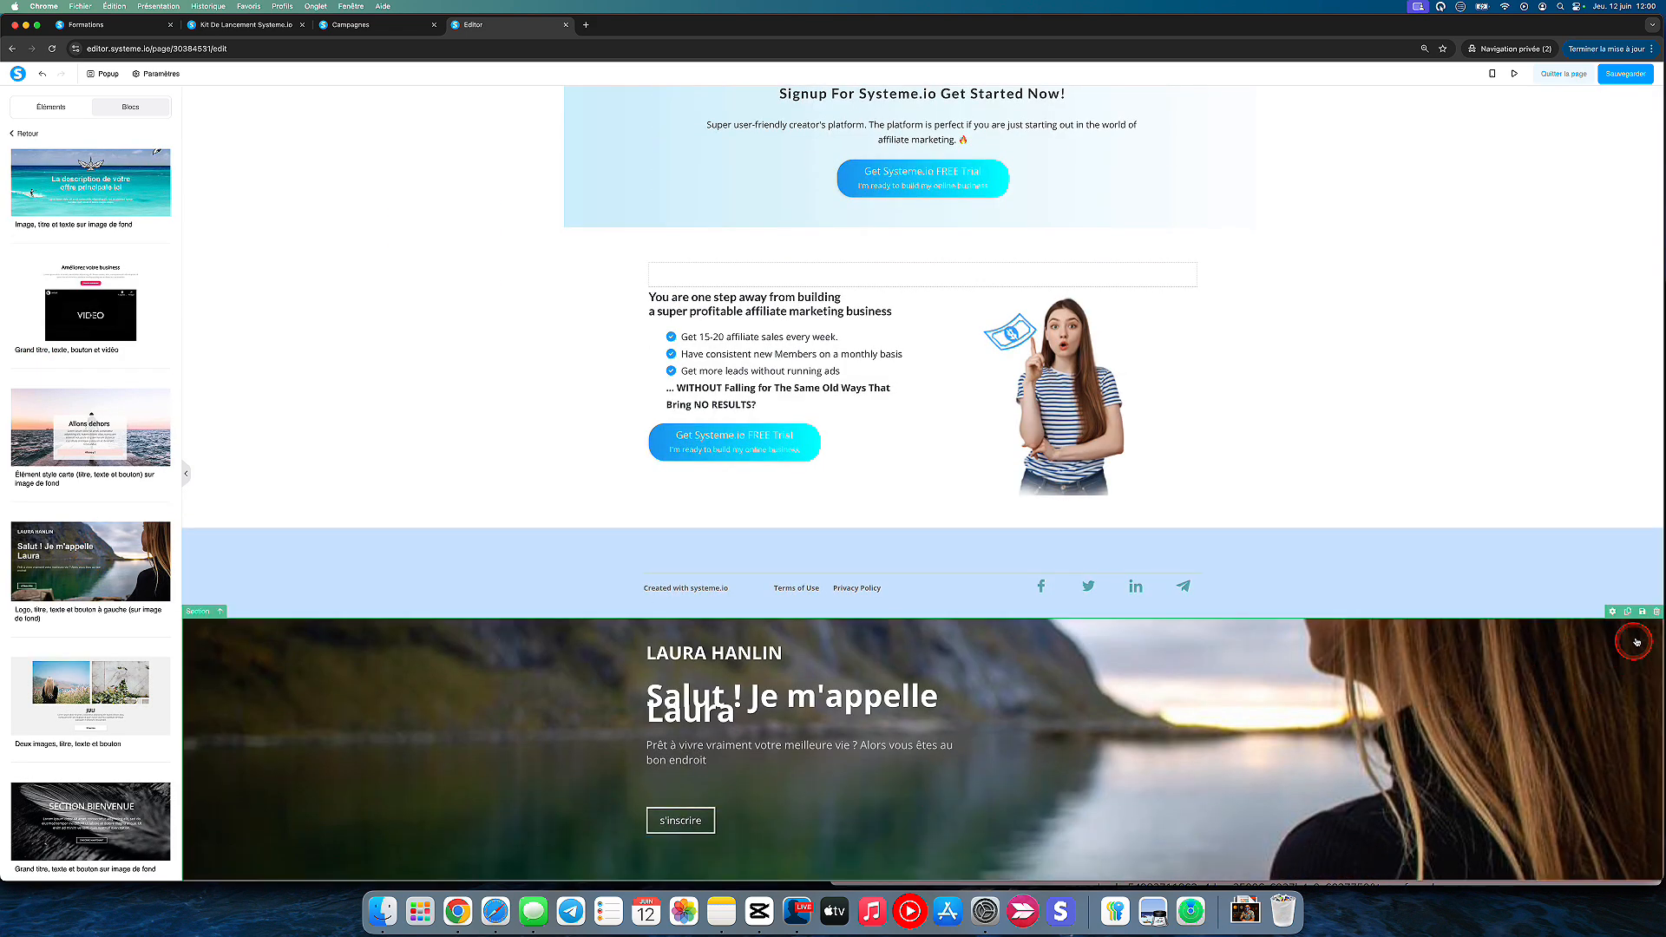
{"action": "left_click", "coordinate": [1656, 614]}
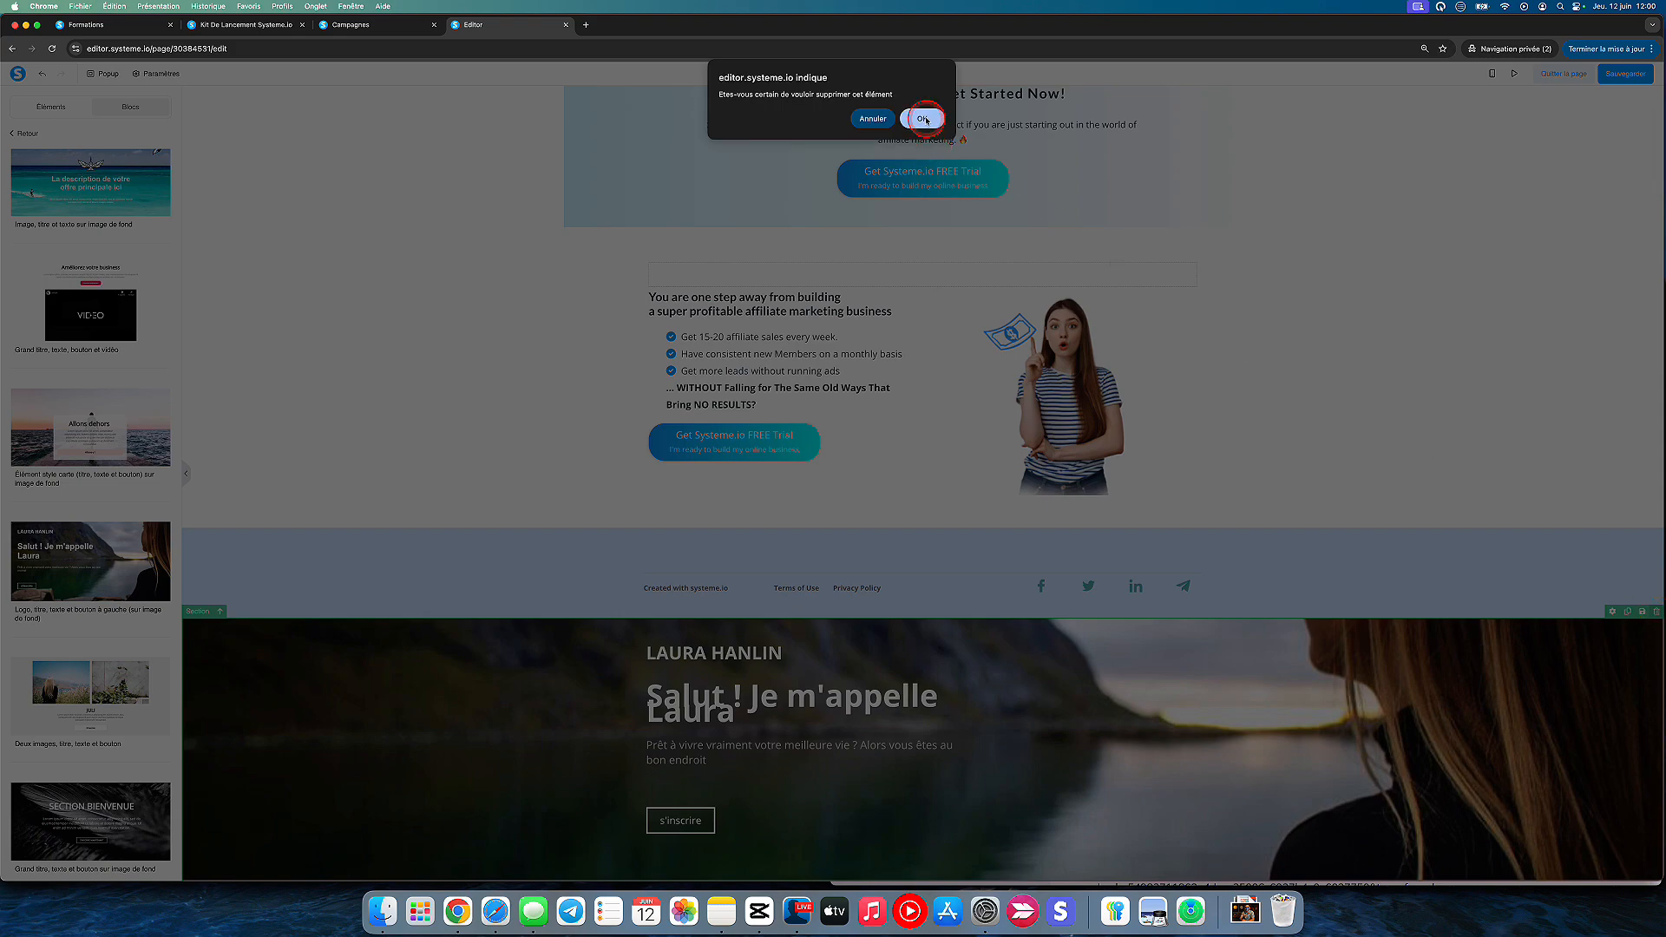
{"action": "left_click", "coordinate": [923, 119]}
Open the page's existing popup for editing, replace its placeholder text with "Titre", and close the popup.
{"action": "left_click", "coordinate": [103, 74]}
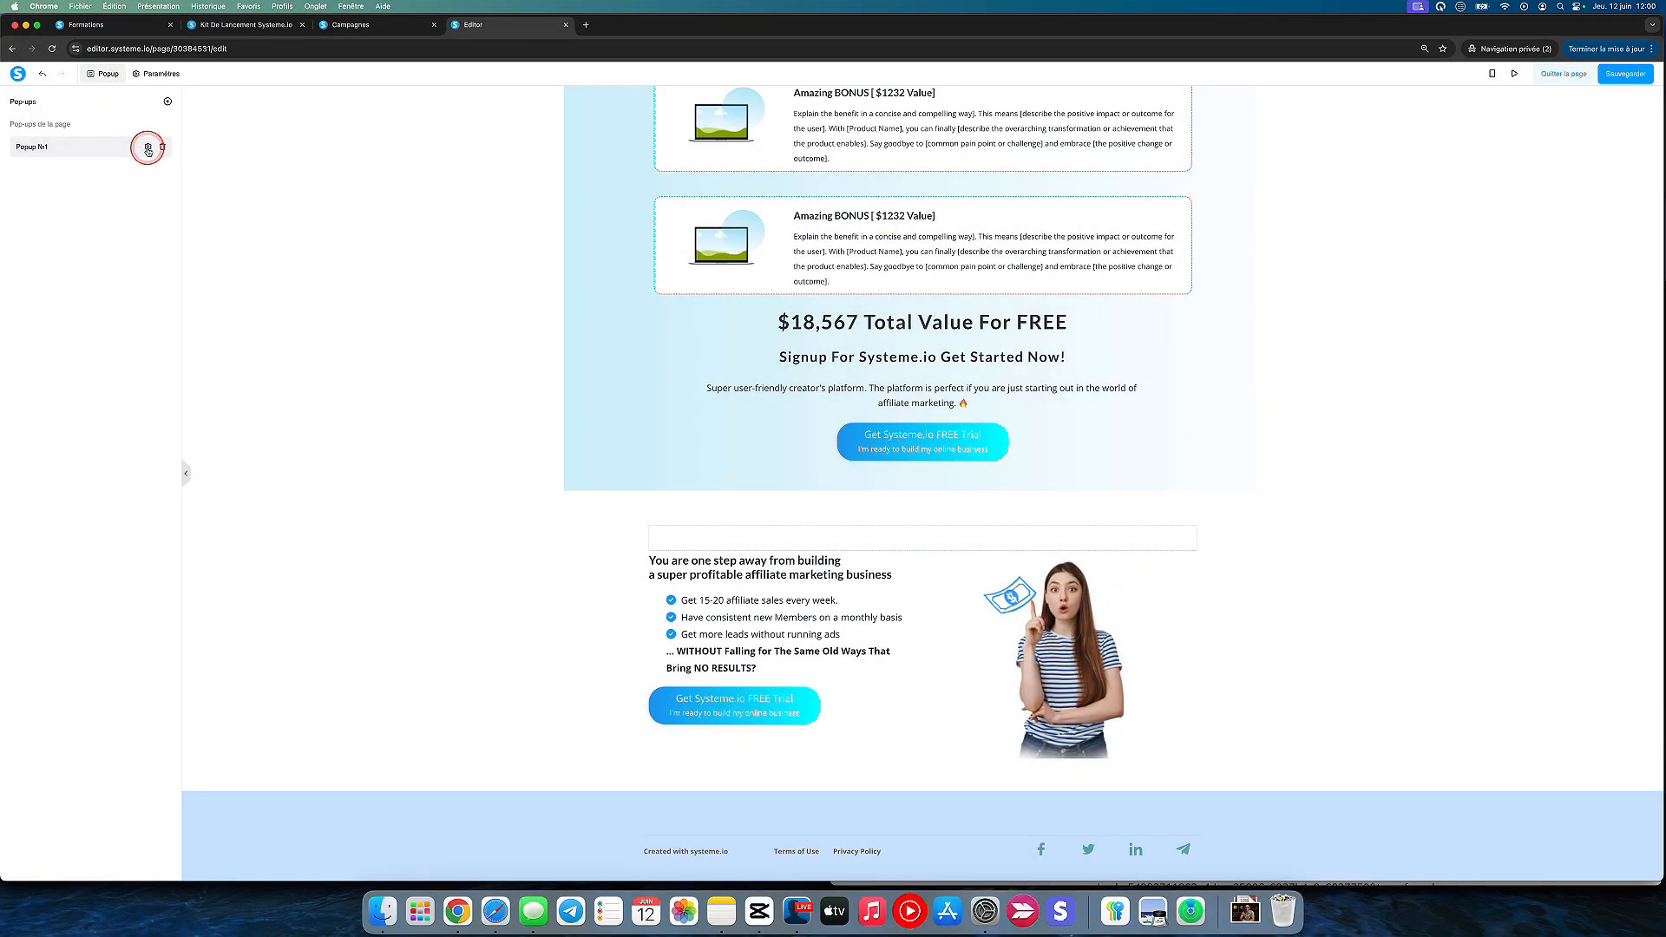
{"action": "left_click", "coordinate": [148, 149]}
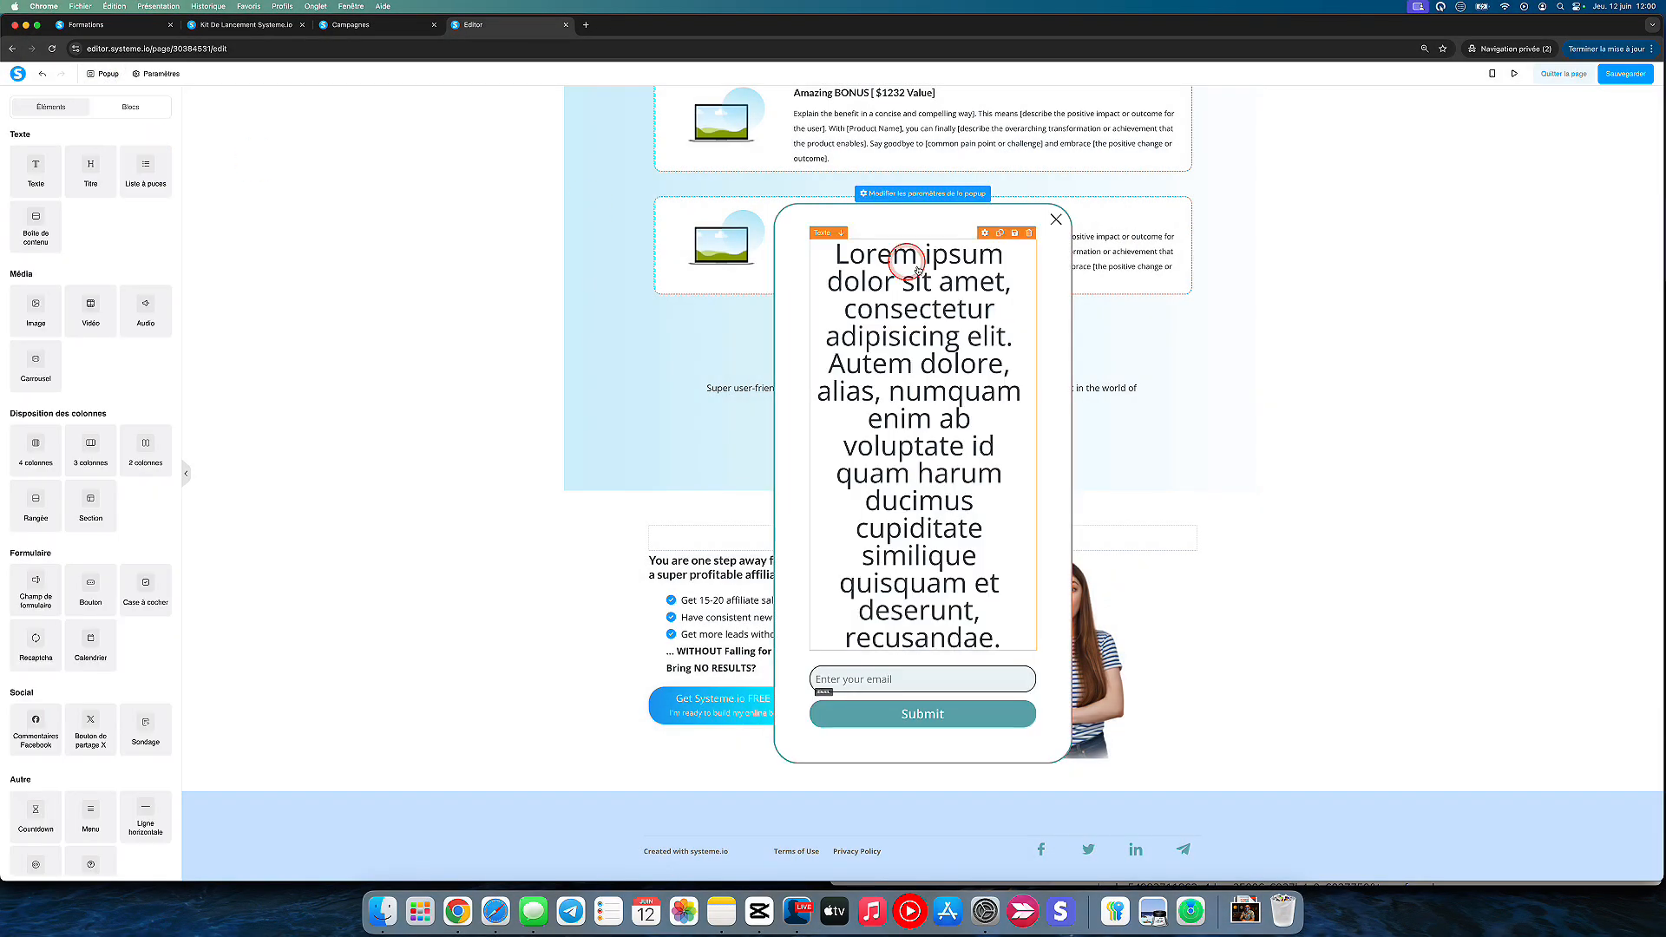
{"action": "left_click", "coordinate": [980, 353]}
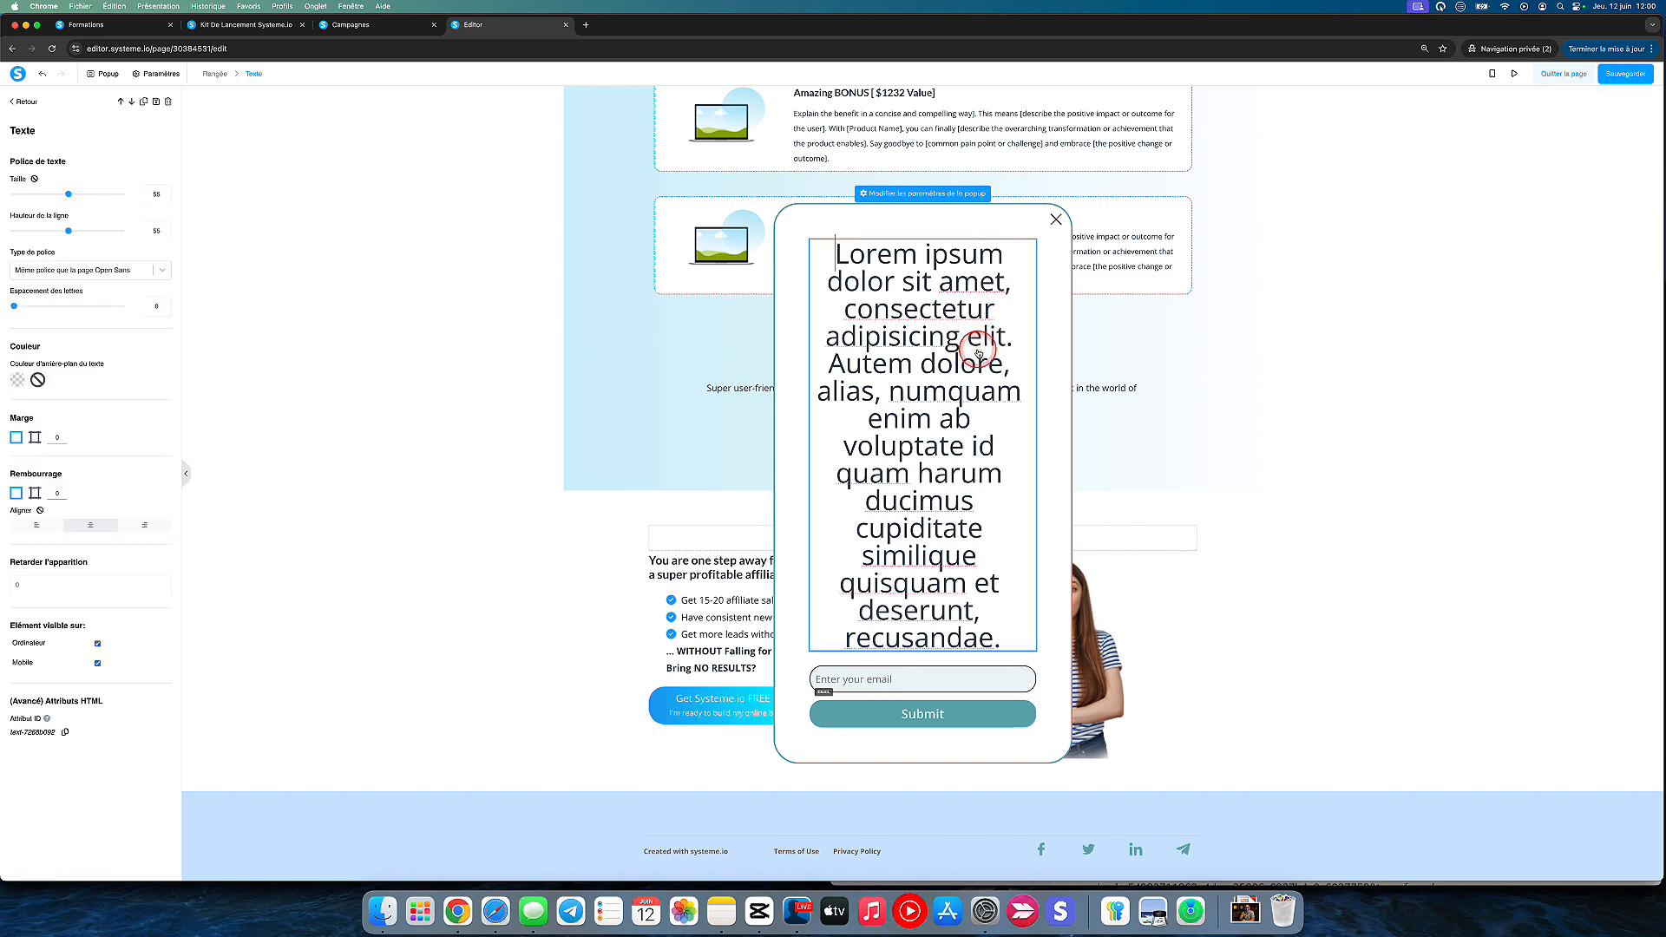
{"action": "key", "text": "ctrl+a"}
{"action": "type", "text": "Titre"}
{"action": "key", "text": "BackSpace"}
{"action": "key", "text": "BackSpace"}
{"action": "key", "text": "BackSpace"}
{"action": "key", "text": "BackSpace"}
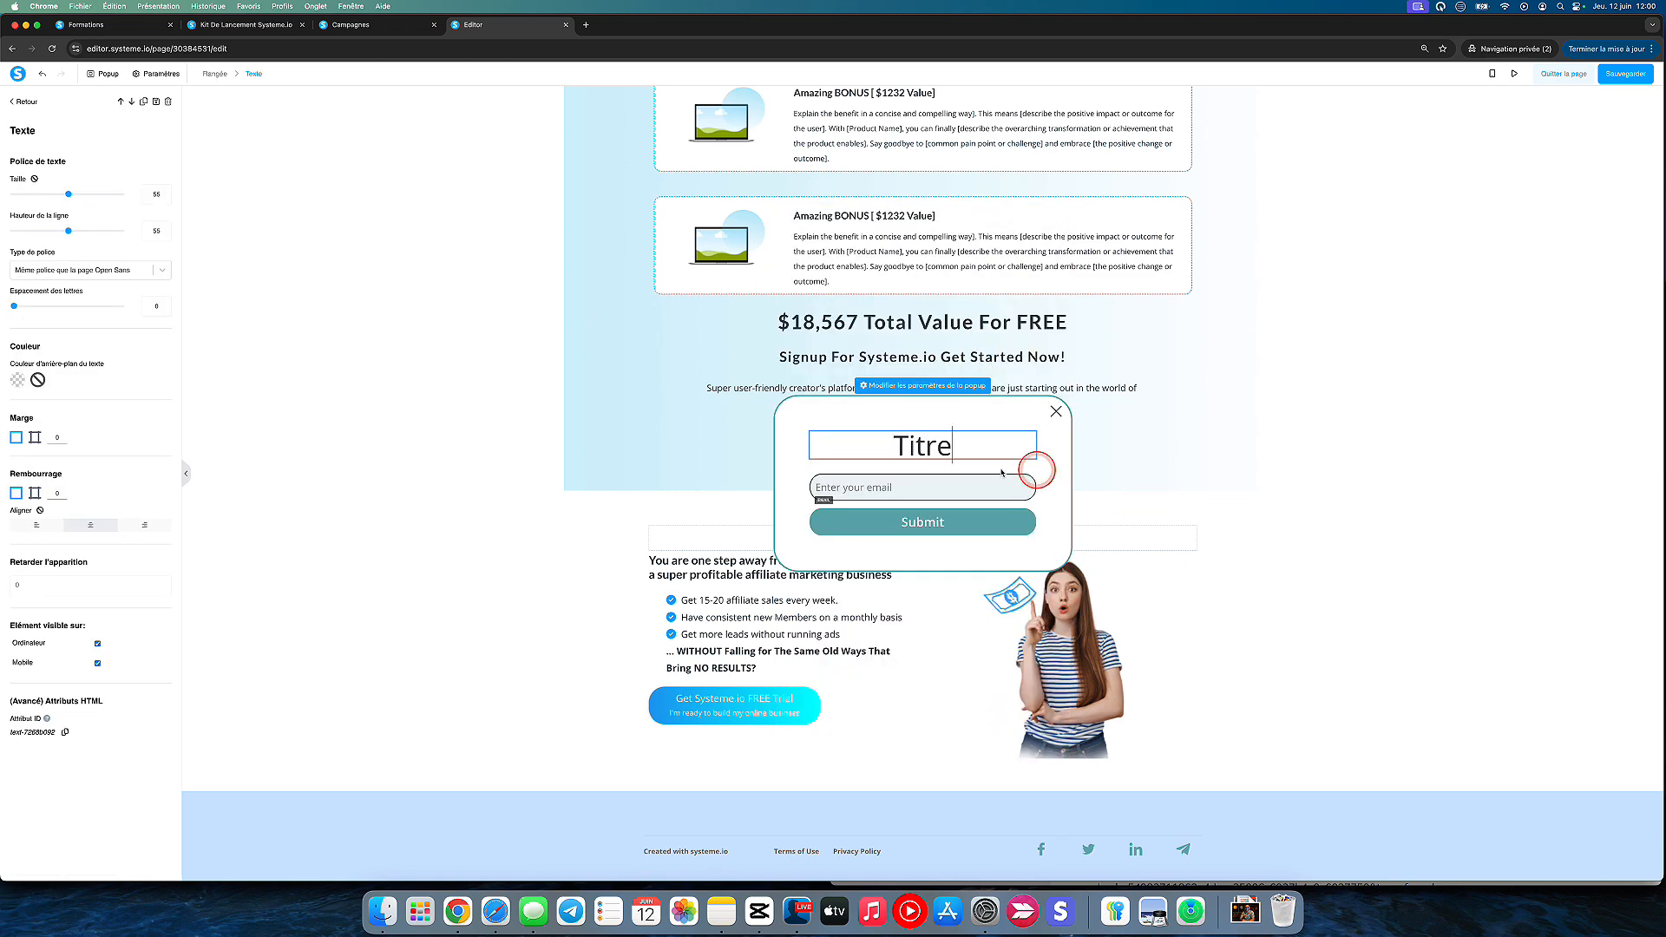
{"action": "left_click", "coordinate": [508, 438]}
{"action": "left_click", "coordinate": [507, 438]}
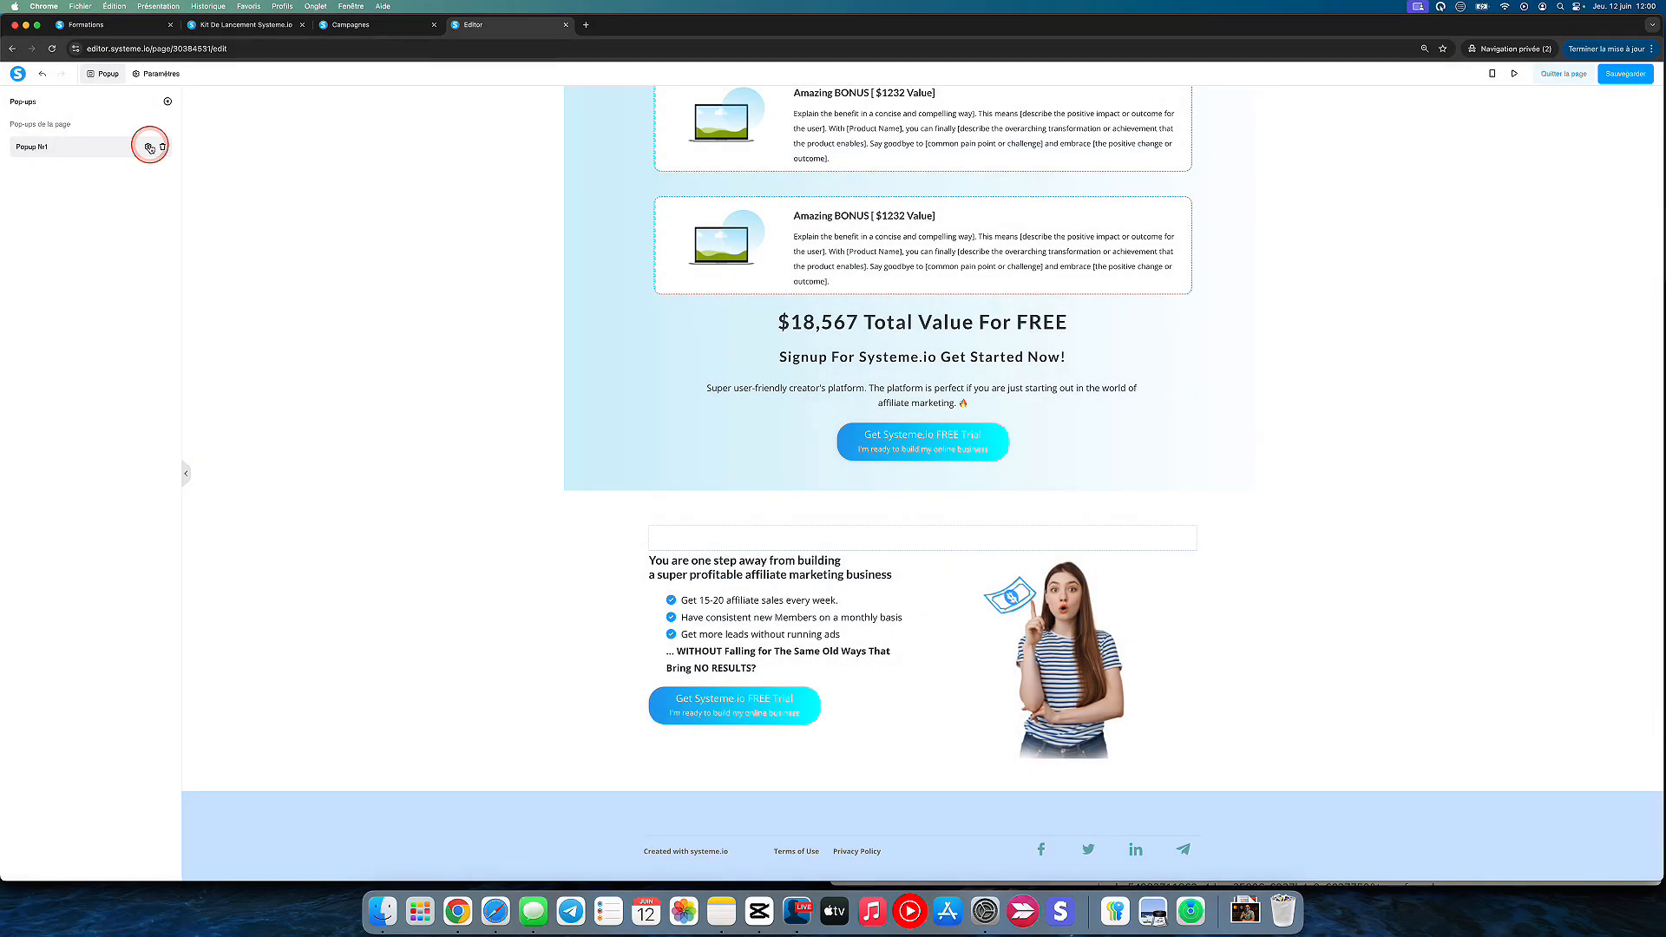
Review the page's general settings for fonts, language, background, SEO and tracking, and leave them.
{"action": "left_click", "coordinate": [161, 76]}
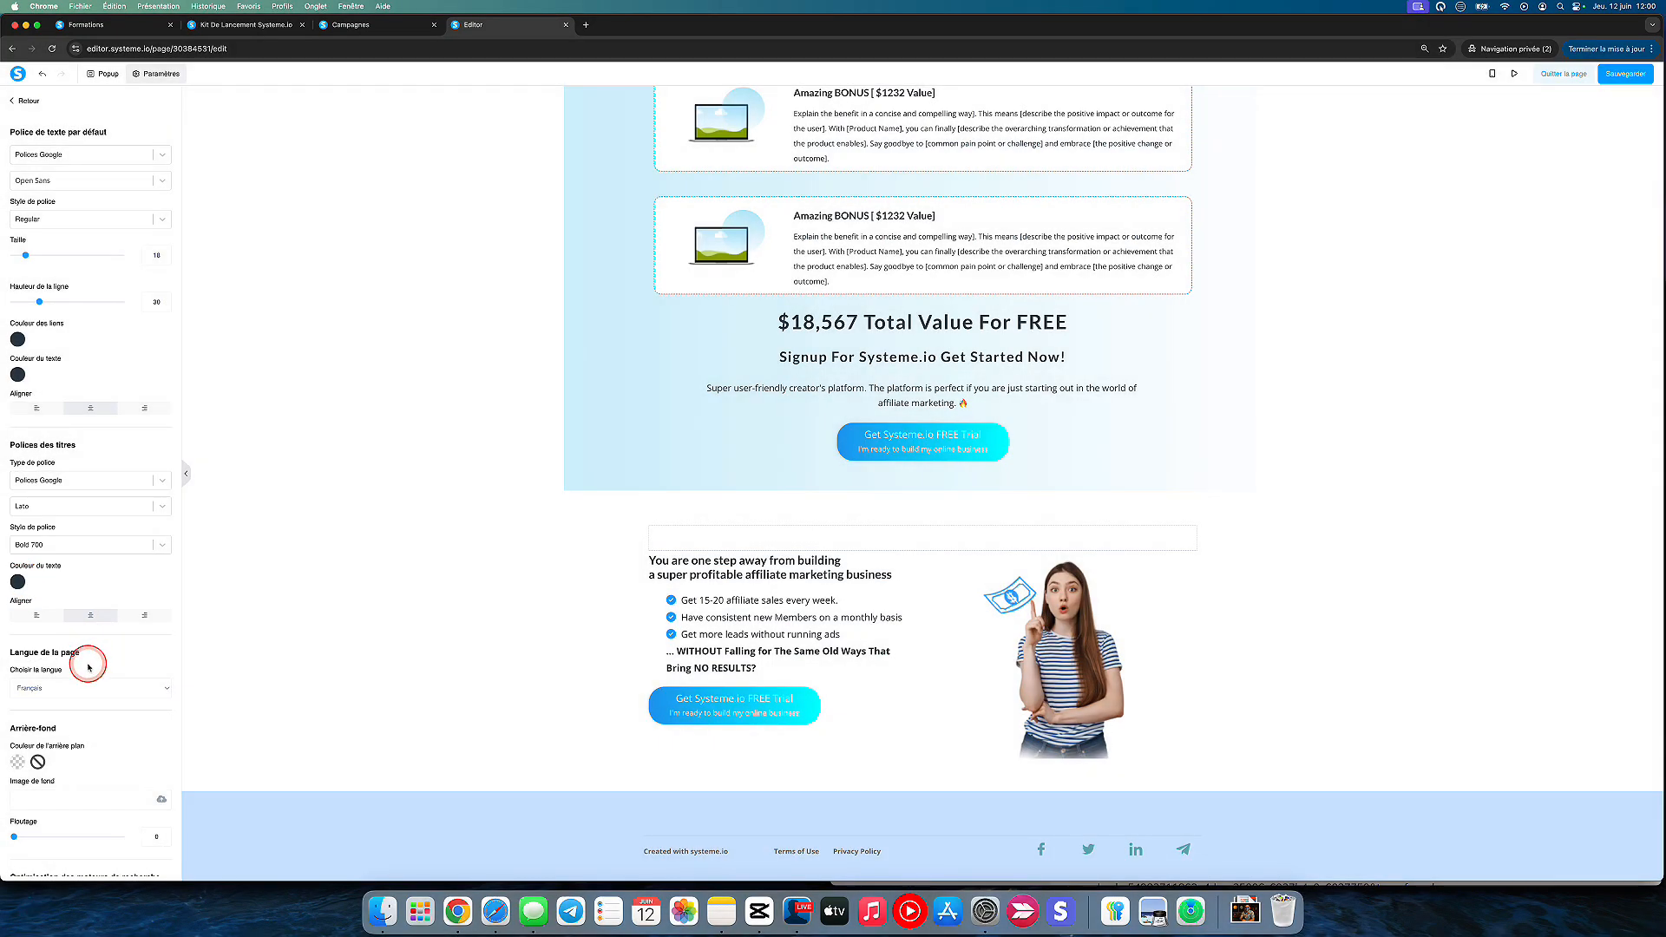
{"action": "scroll", "coordinate": [87, 747], "scroll_direction": "down", "scroll_amount": 5}
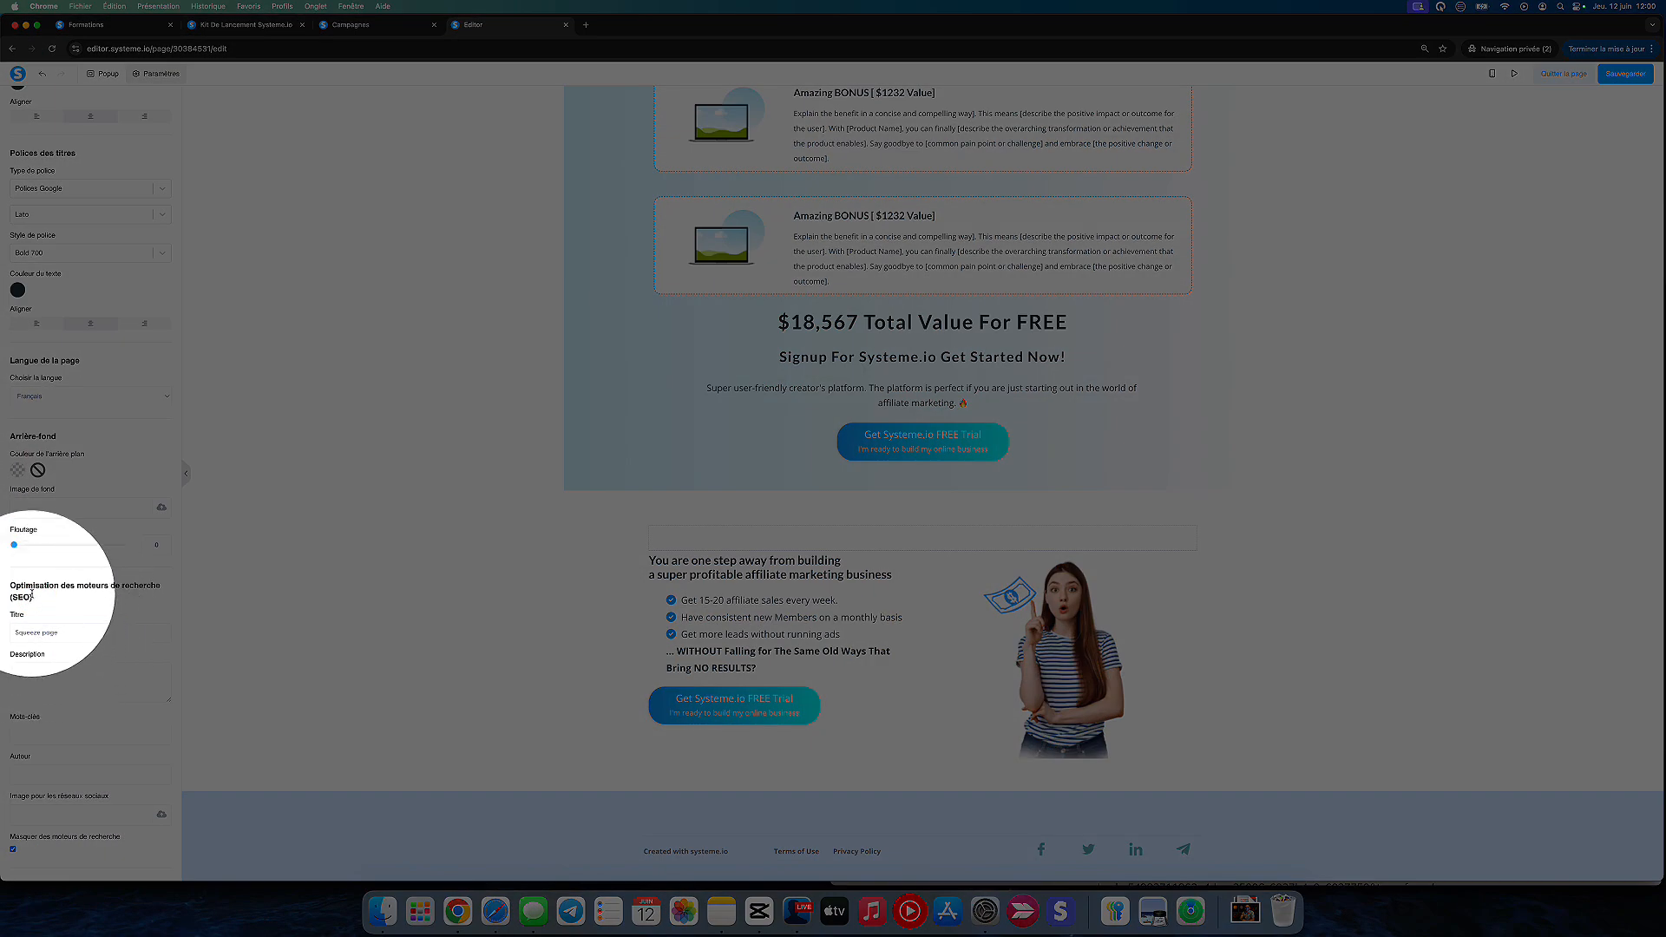
{"action": "left_click", "coordinate": [33, 626]}
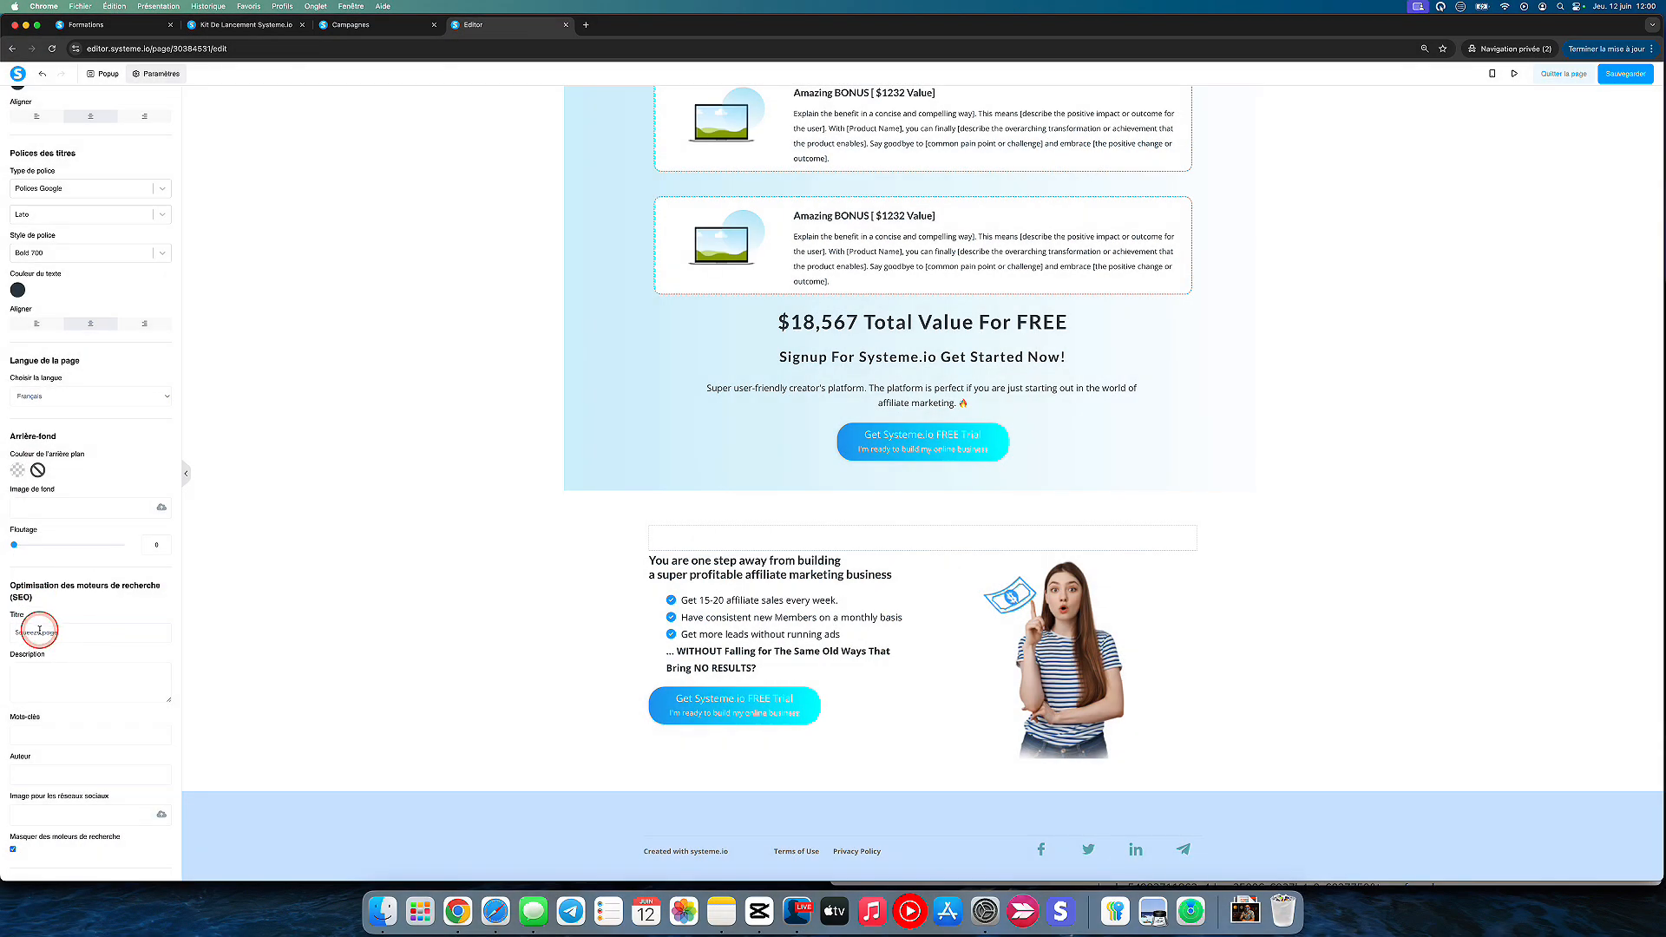
{"action": "scroll", "coordinate": [52, 690], "scroll_direction": "down", "scroll_amount": 2}
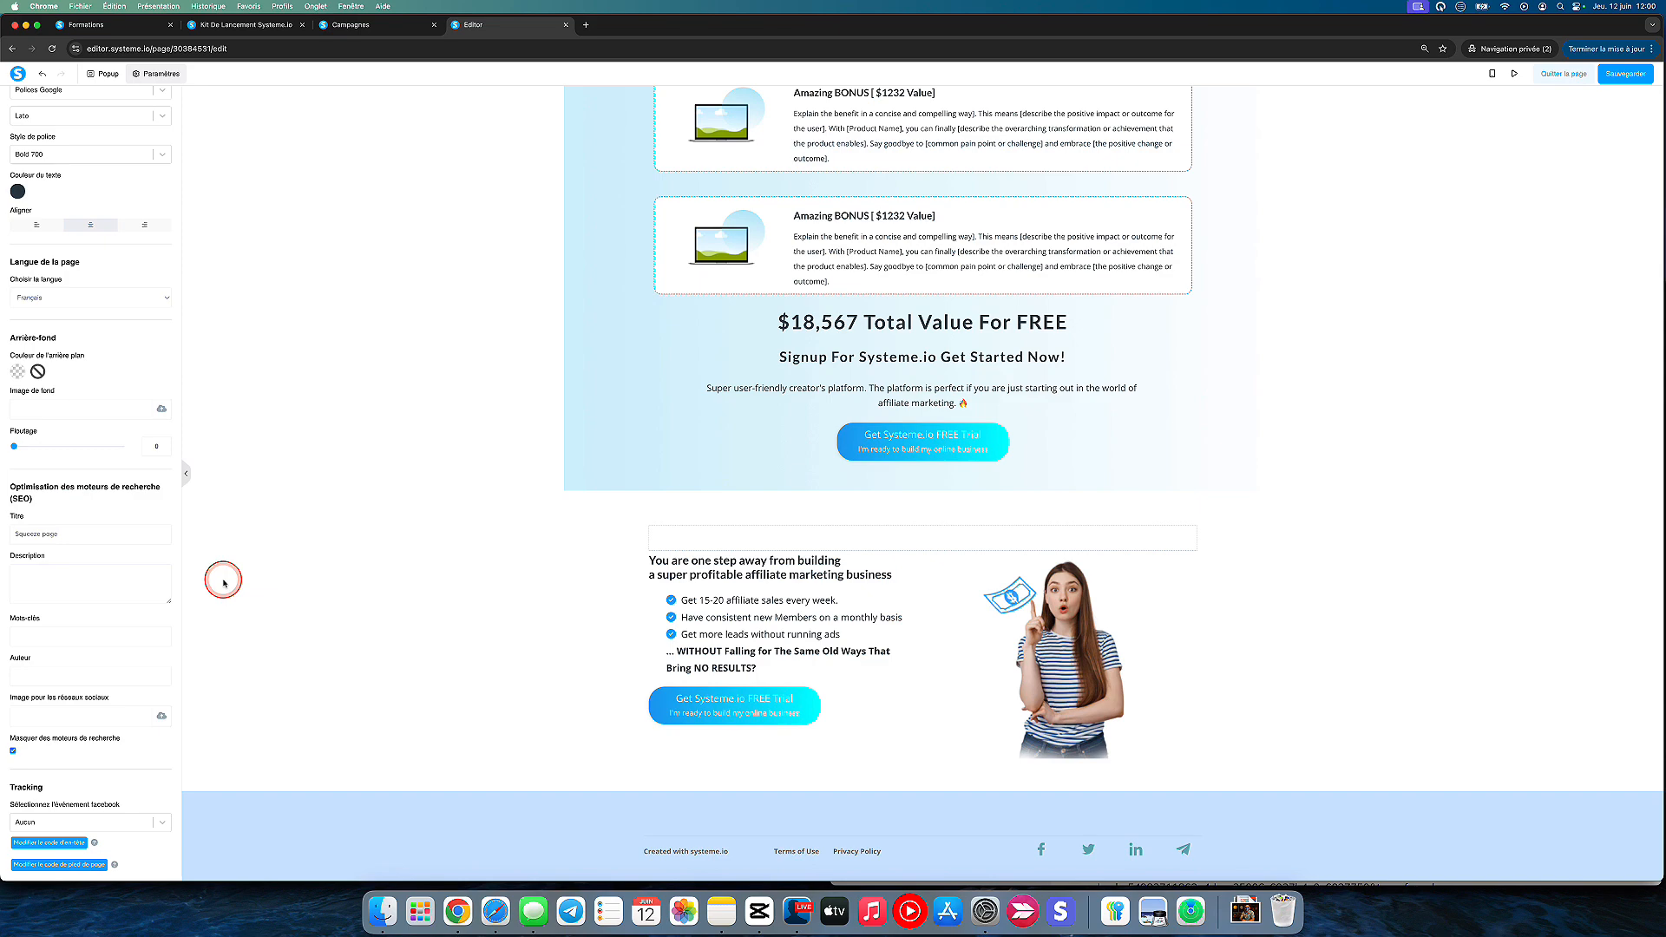
{"action": "left_click", "coordinate": [477, 466]}
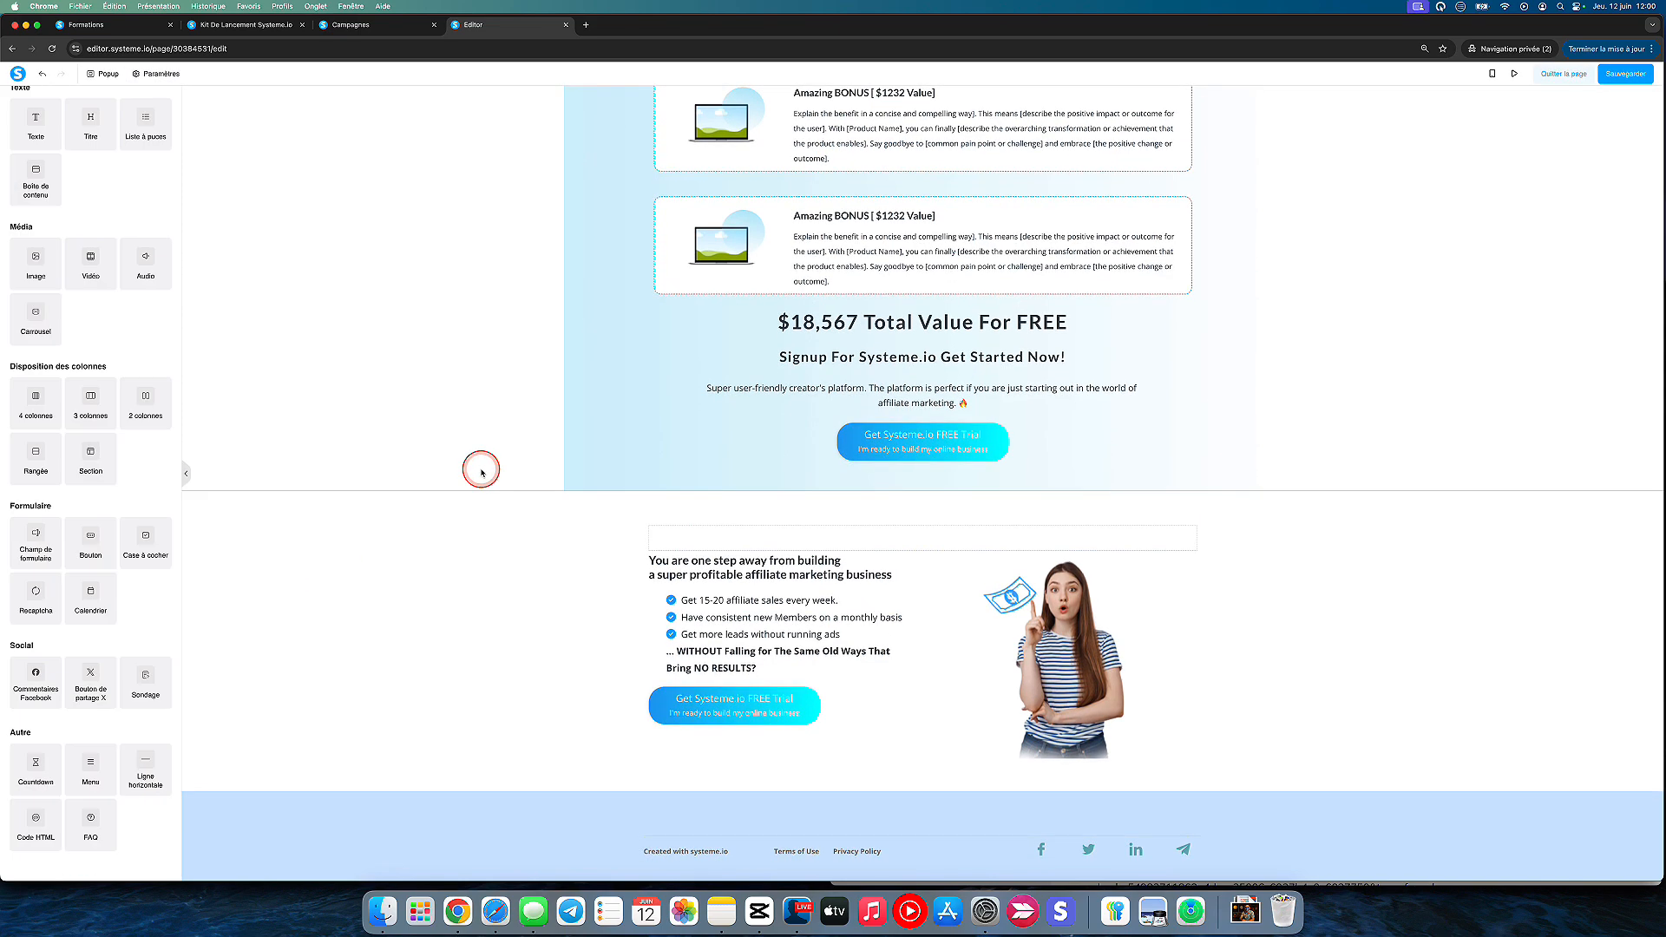
Preview the promo page in a separate tab, look through it from start to end, and close the preview.
{"action": "scroll", "coordinate": [476, 469], "scroll_direction": "up", "scroll_amount": 10}
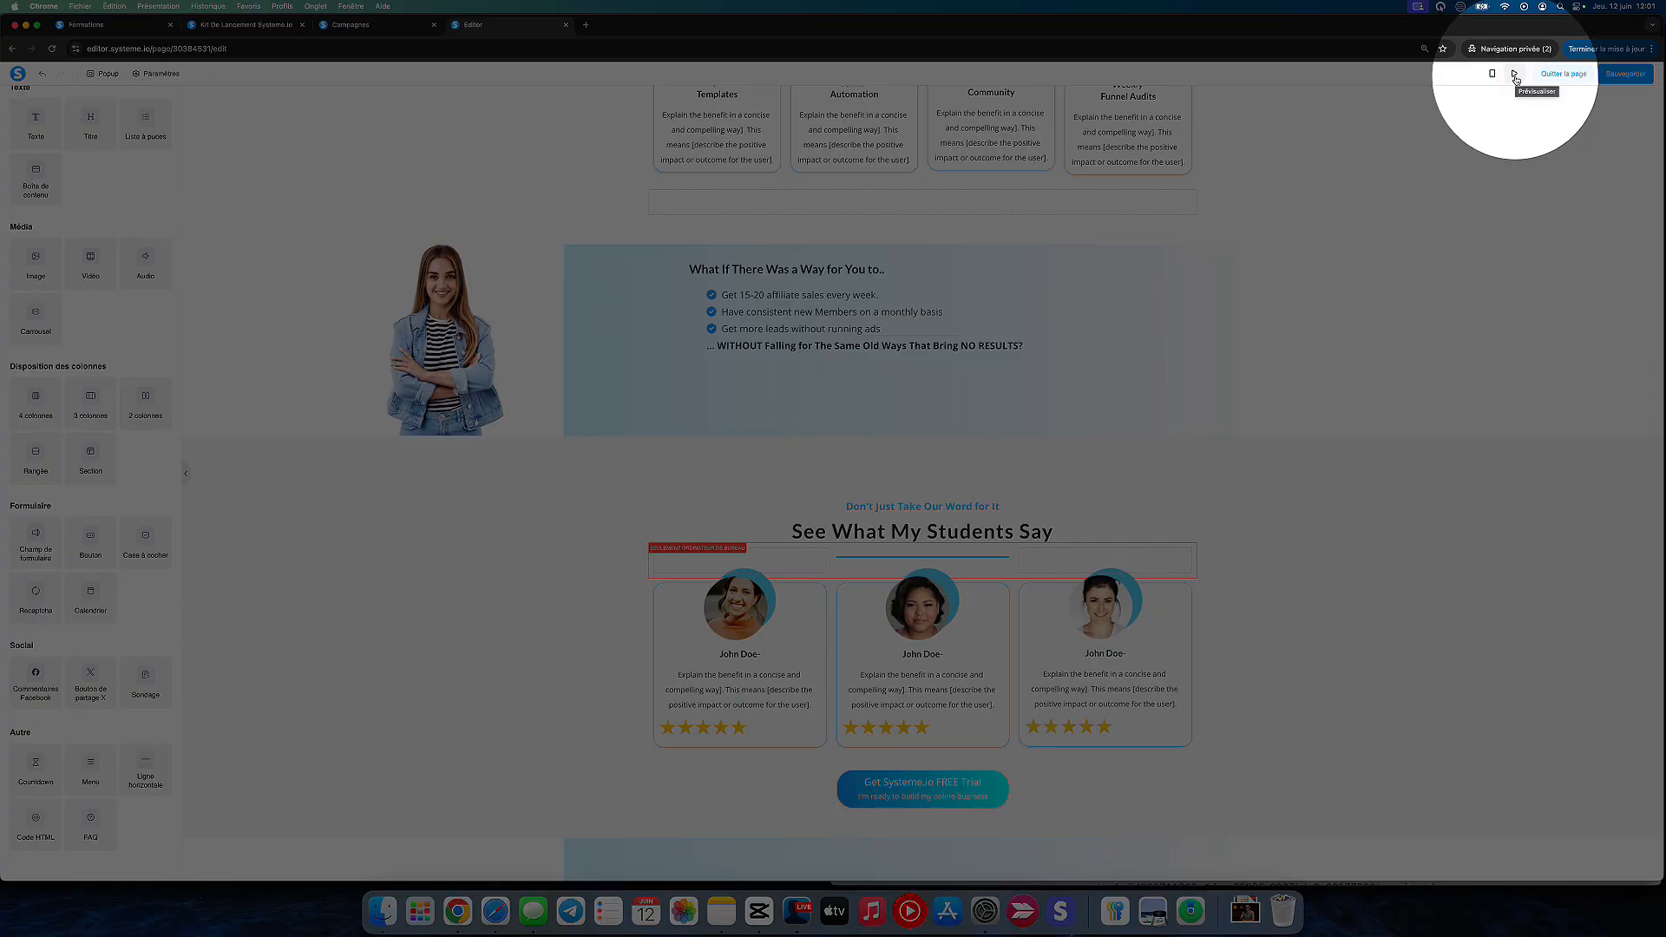
{"action": "left_click", "coordinate": [1515, 77]}
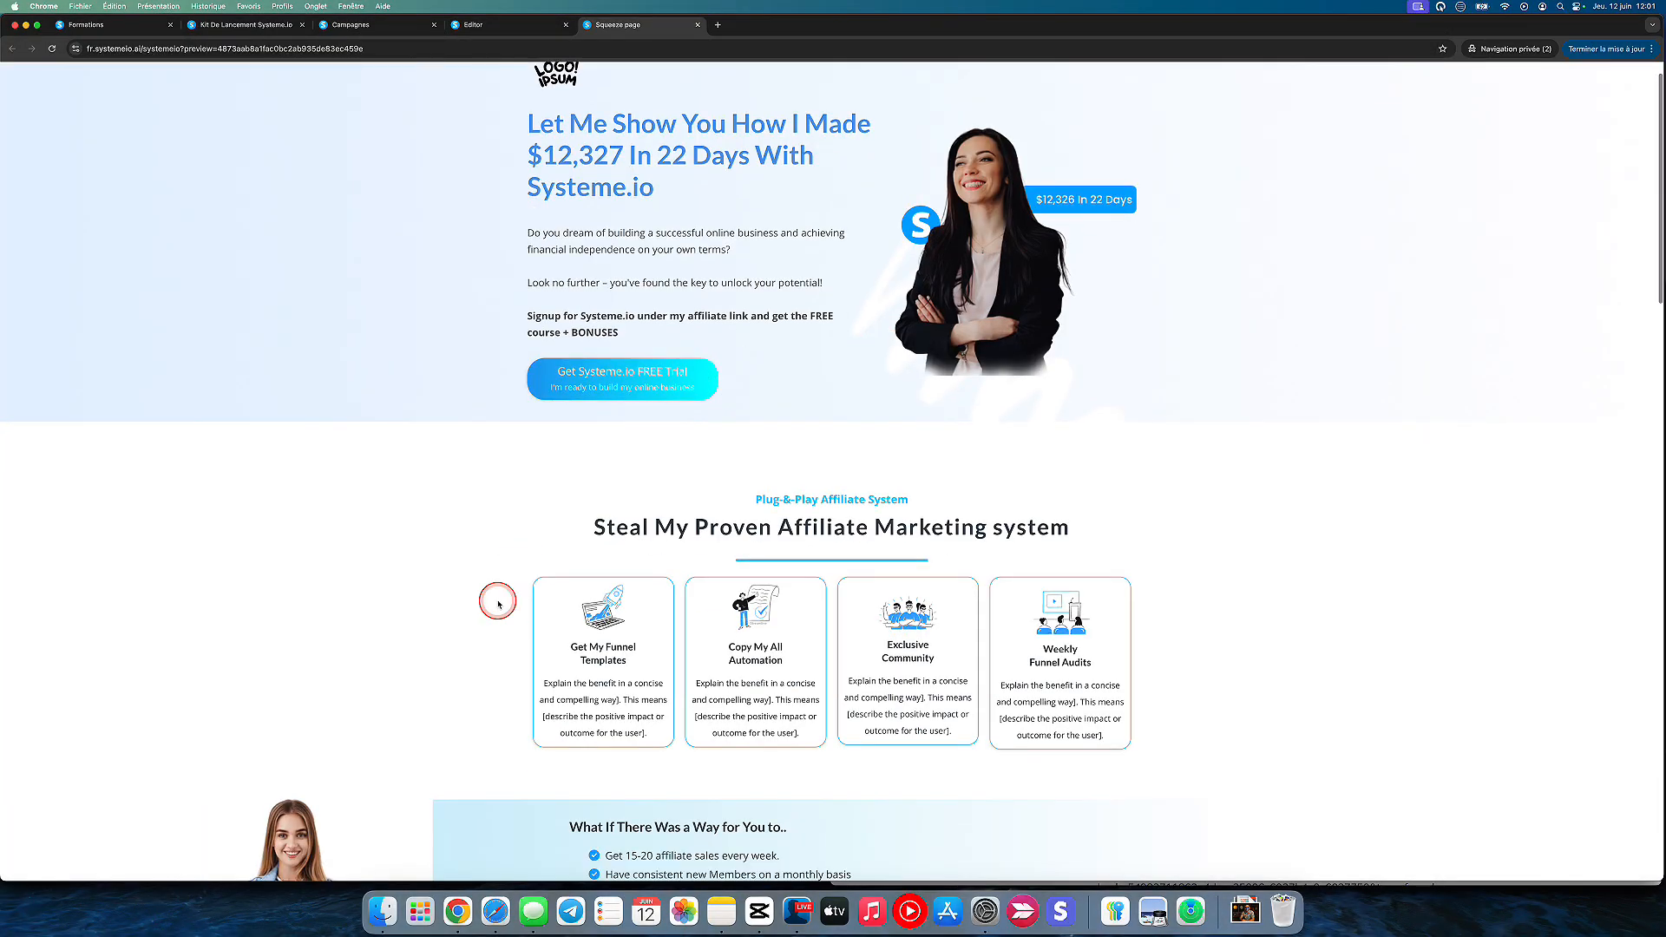
{"action": "scroll", "coordinate": [499, 603], "scroll_direction": "down", "scroll_amount": 15}
{"action": "scroll", "coordinate": [499, 603], "scroll_direction": "up", "scroll_amount": 14}
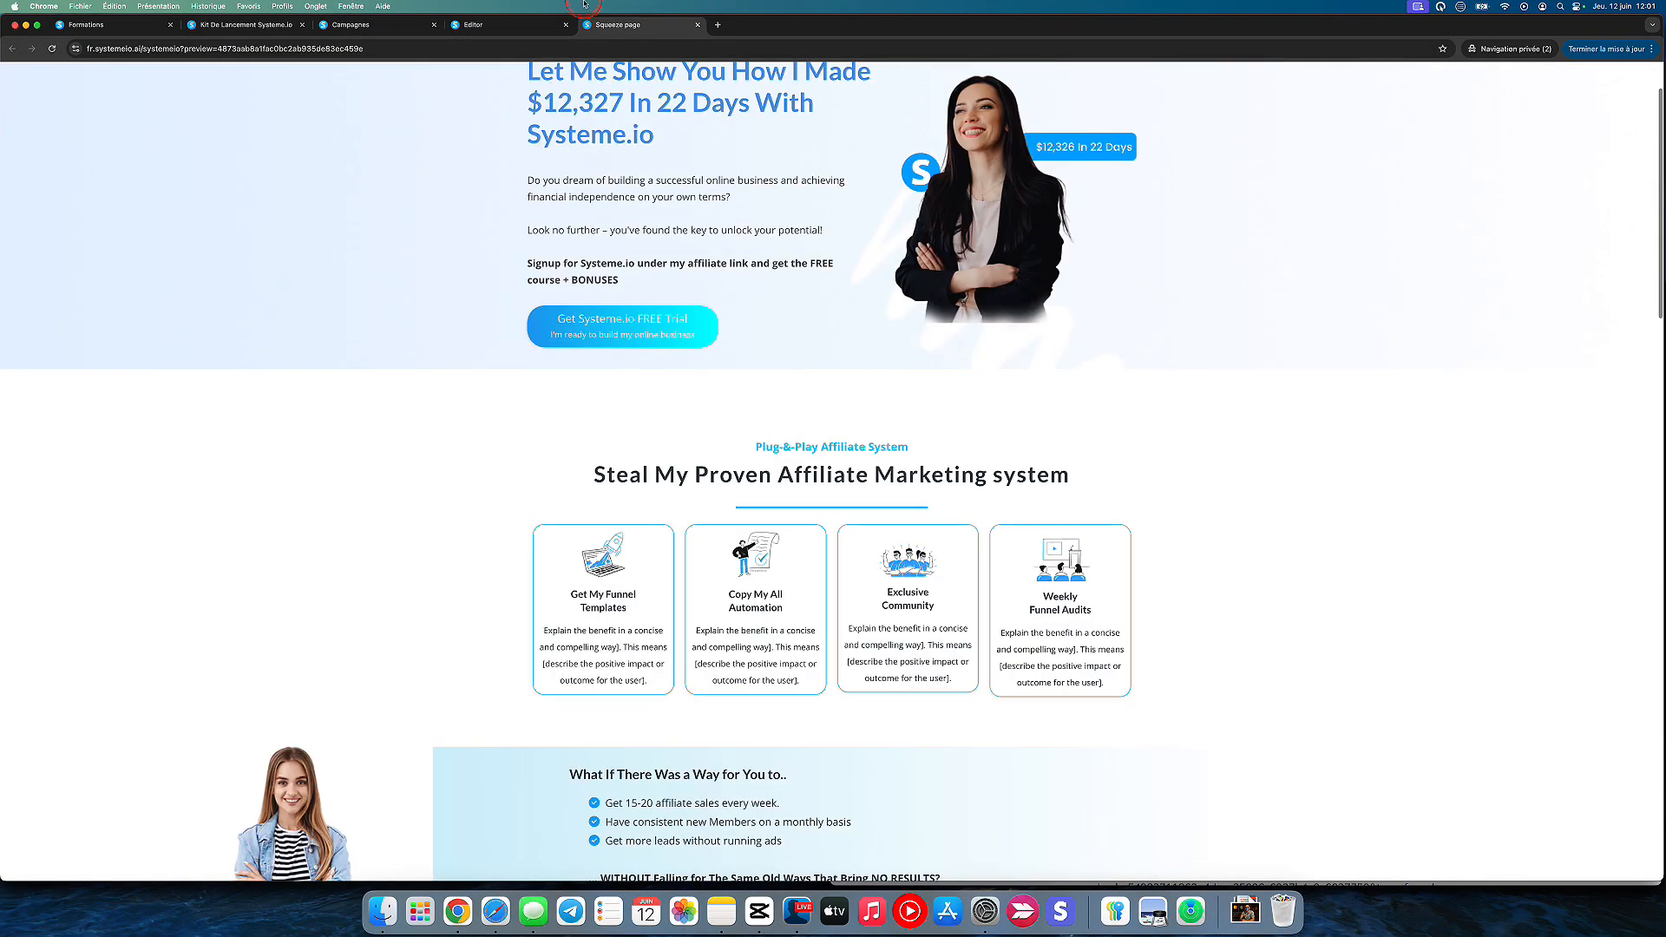
{"action": "left_click", "coordinate": [699, 24]}
Switch the editor to the mobile view and examine how the page's sections are laid out on a phone.
{"action": "left_click", "coordinate": [1491, 76]}
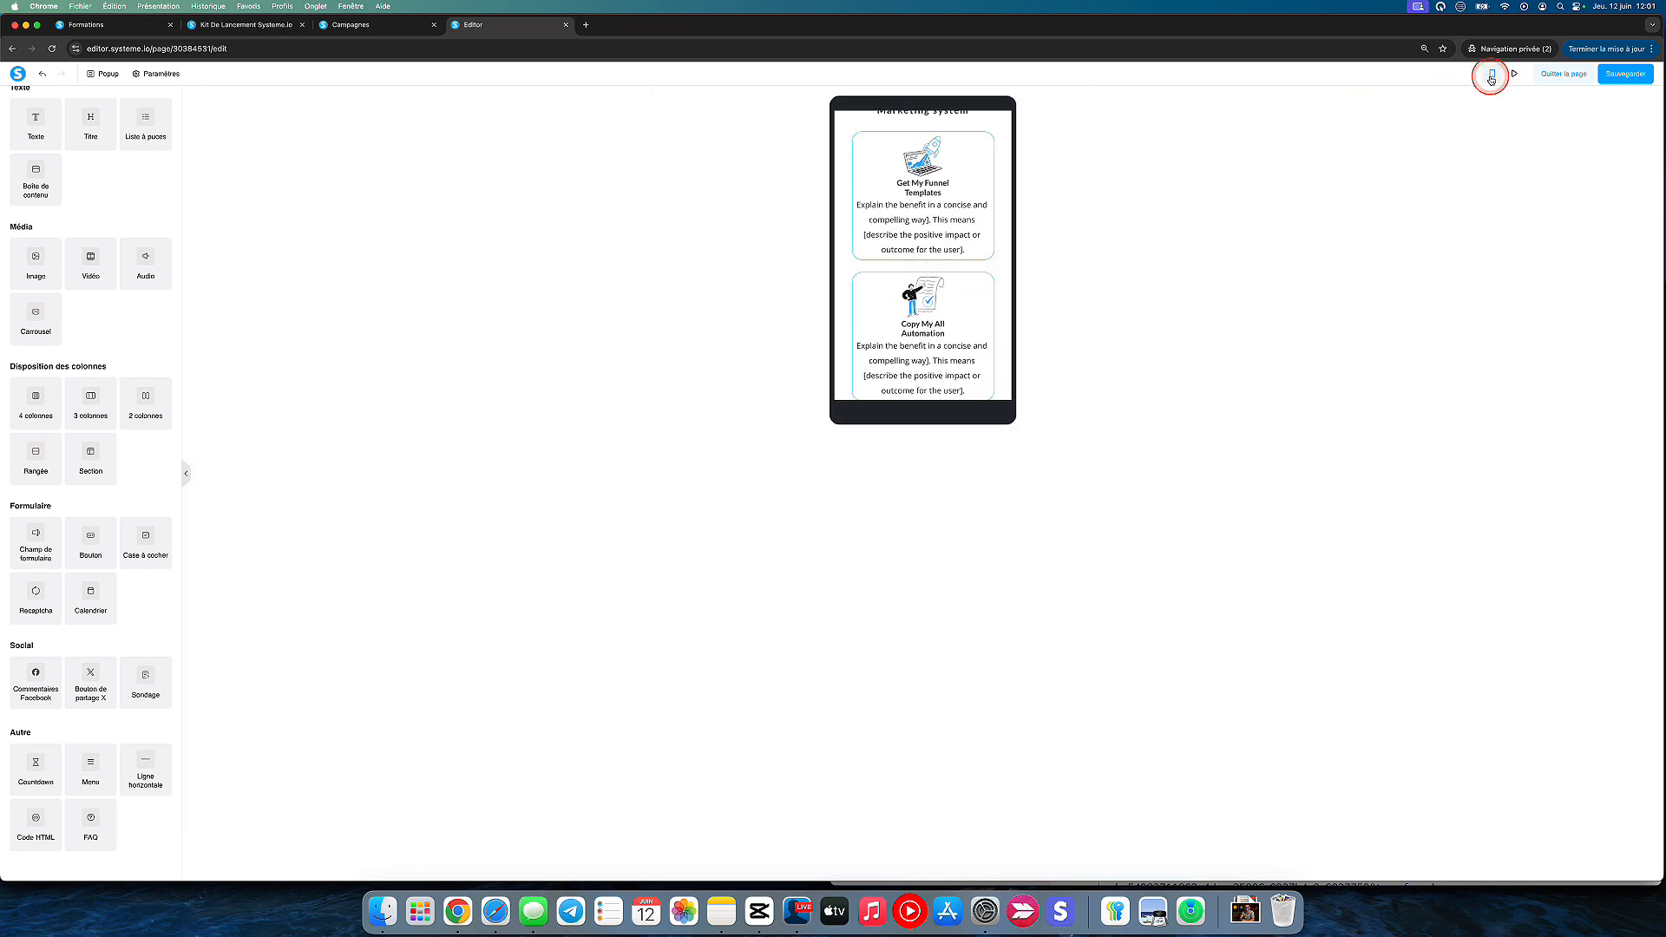
{"action": "scroll", "coordinate": [940, 256], "scroll_direction": "up", "scroll_amount": 8}
{"action": "scroll", "coordinate": [940, 256], "scroll_direction": "down", "scroll_amount": 6}
{"action": "scroll", "coordinate": [939, 256], "scroll_direction": "down", "scroll_amount": 10}
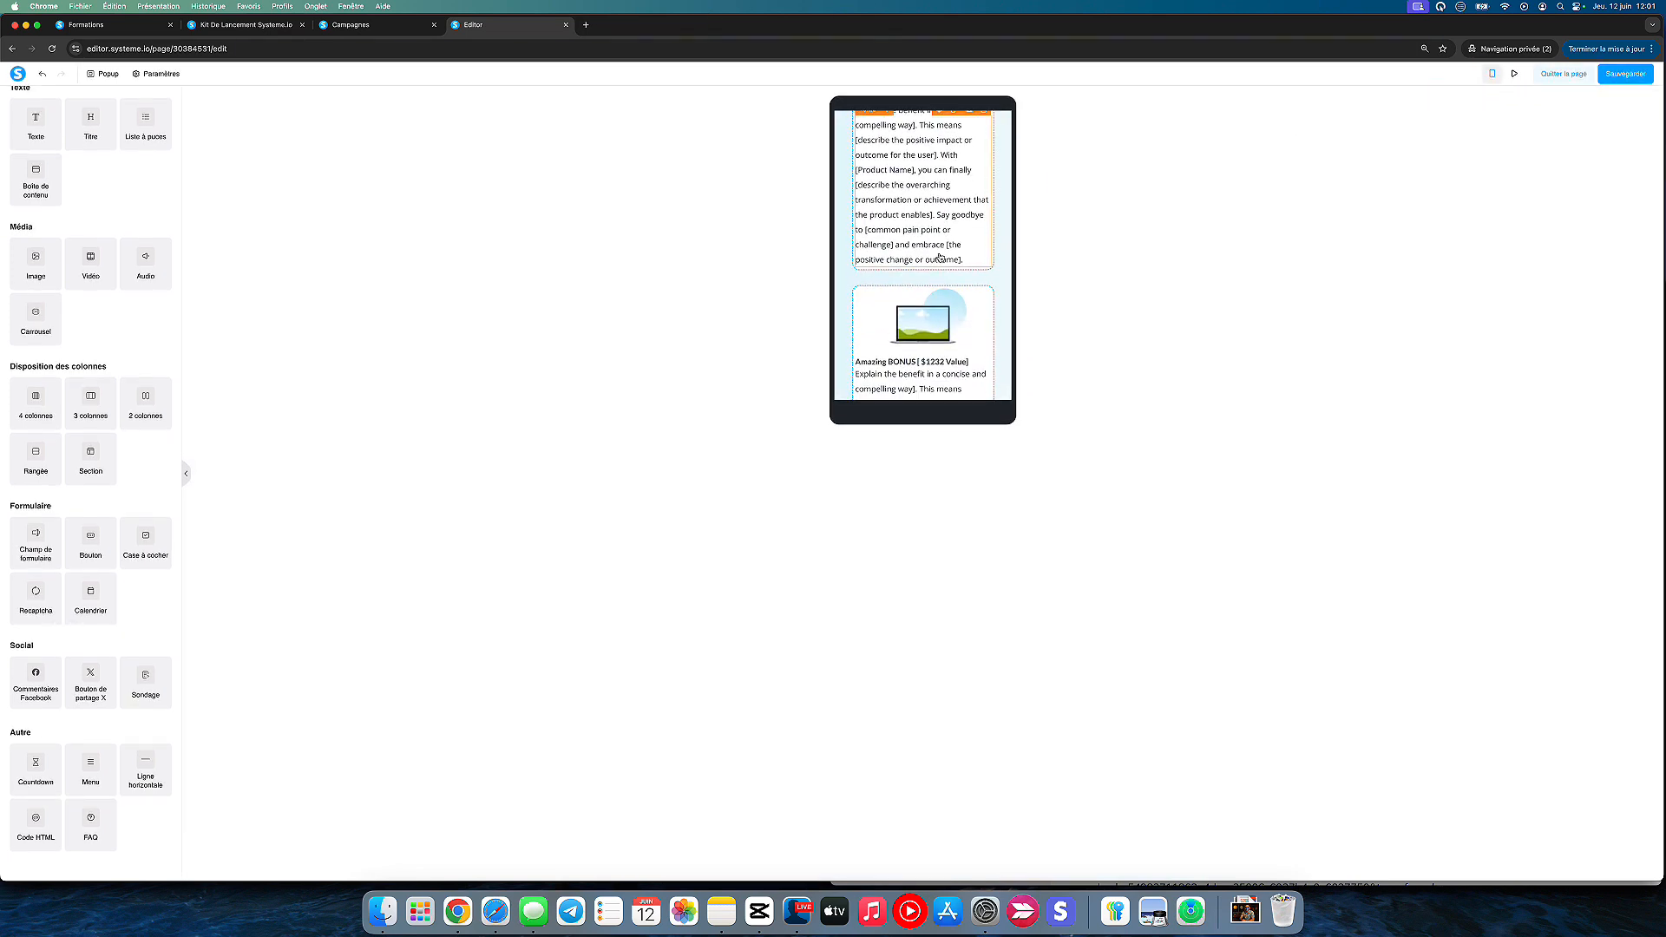
{"action": "scroll", "coordinate": [940, 256], "scroll_direction": "up", "scroll_amount": 8}
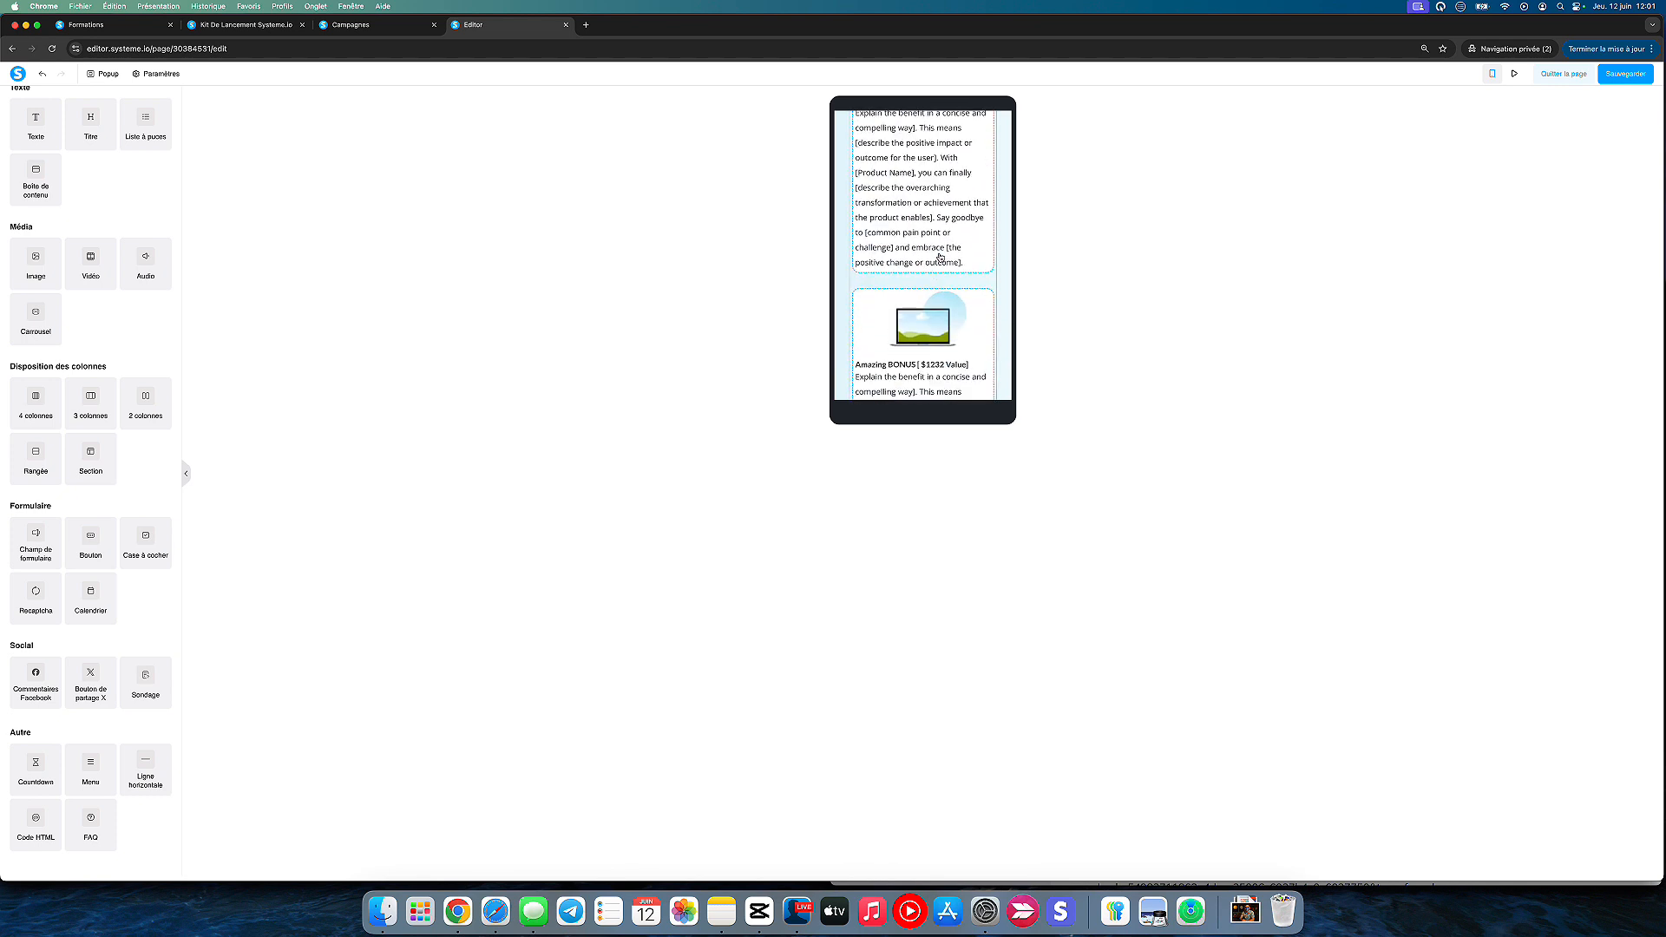
{"action": "scroll", "coordinate": [940, 256], "scroll_direction": "up", "scroll_amount": 10}
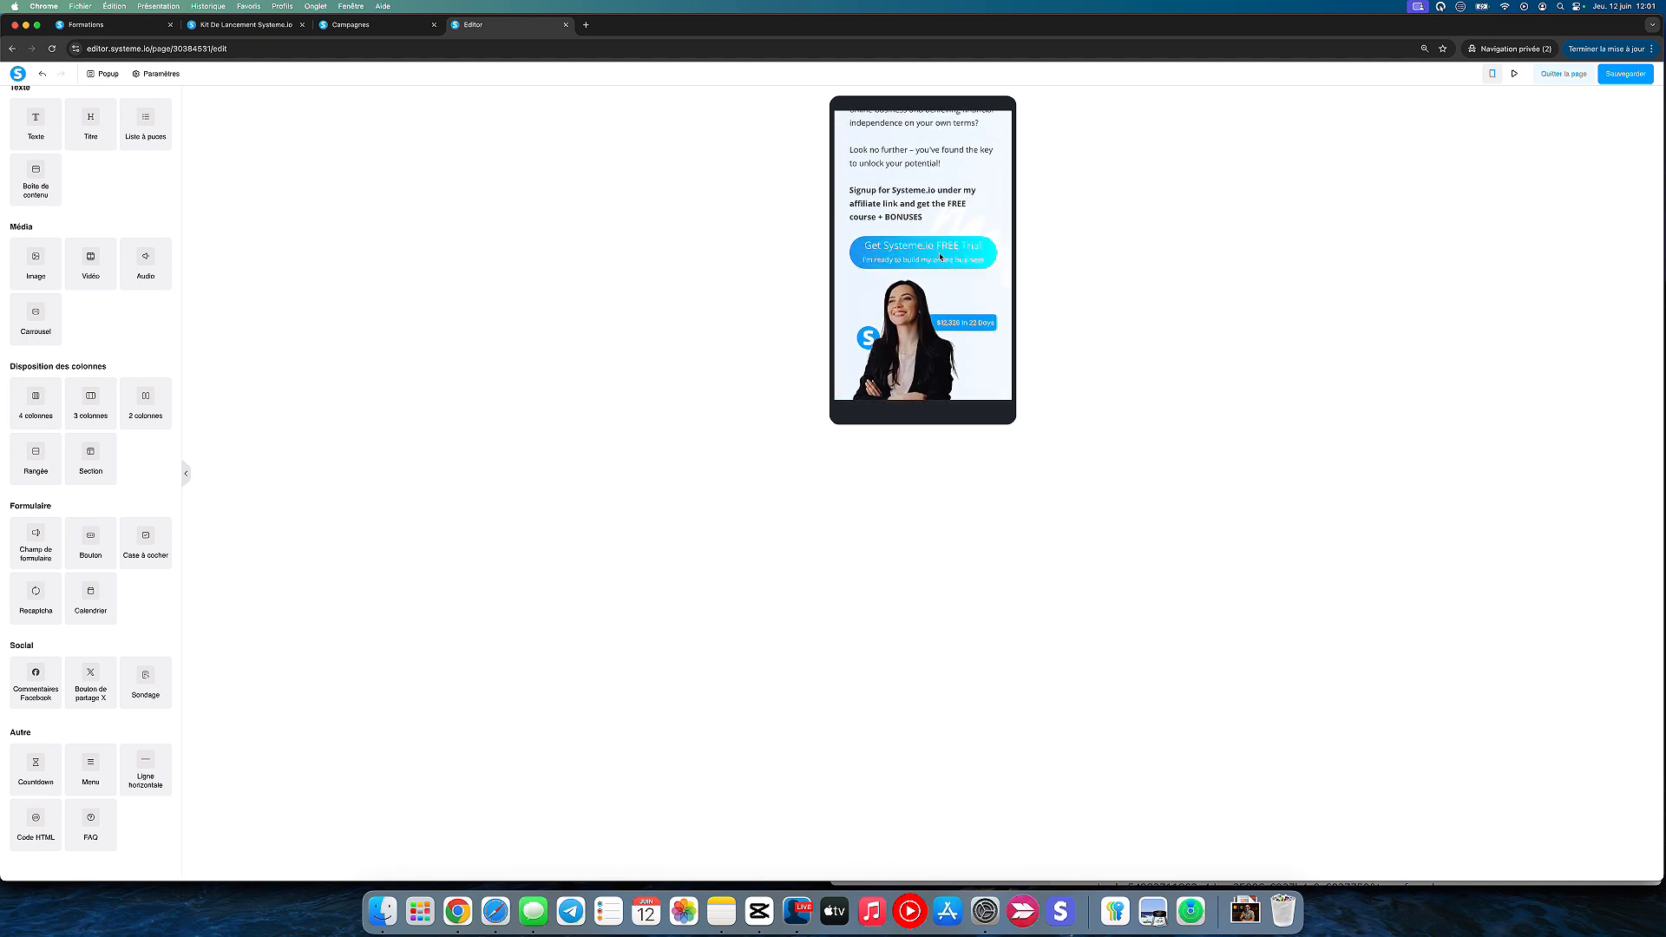
Inspect the mobile settings of the hero's intro text and main headline, and return to the desktop view.
{"action": "left_click", "coordinate": [913, 219]}
{"action": "left_click", "coordinate": [951, 208]}
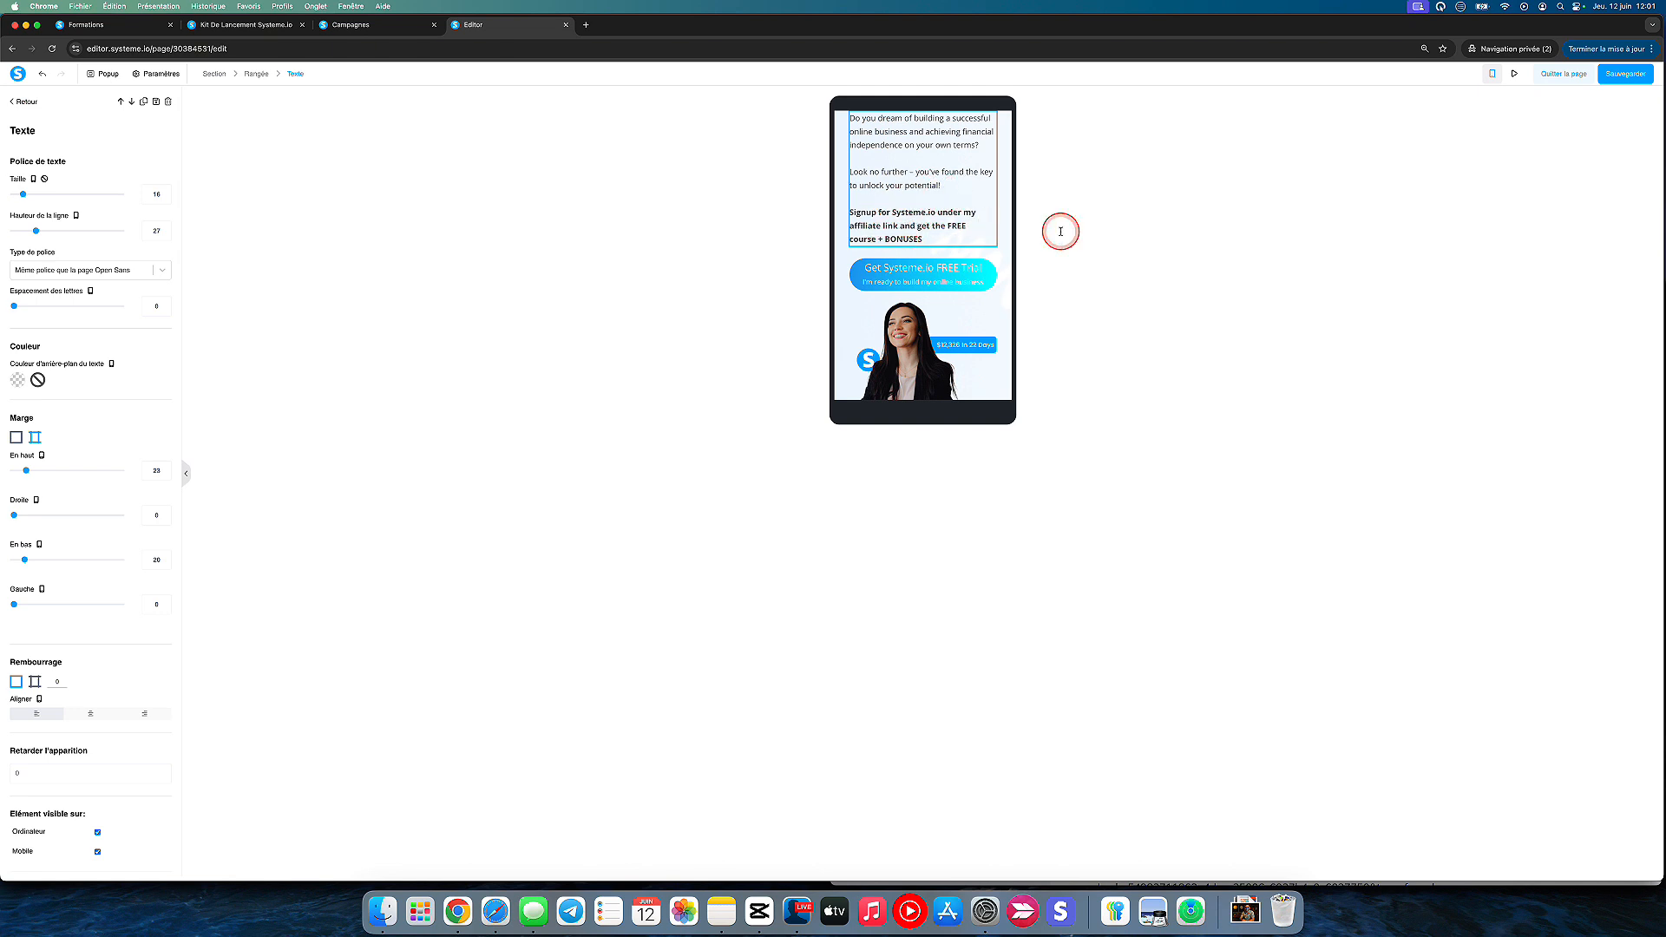
{"action": "left_click", "coordinate": [944, 218]}
{"action": "scroll", "coordinate": [923, 212], "scroll_direction": "up", "scroll_amount": 3}
{"action": "left_click", "coordinate": [924, 216]}
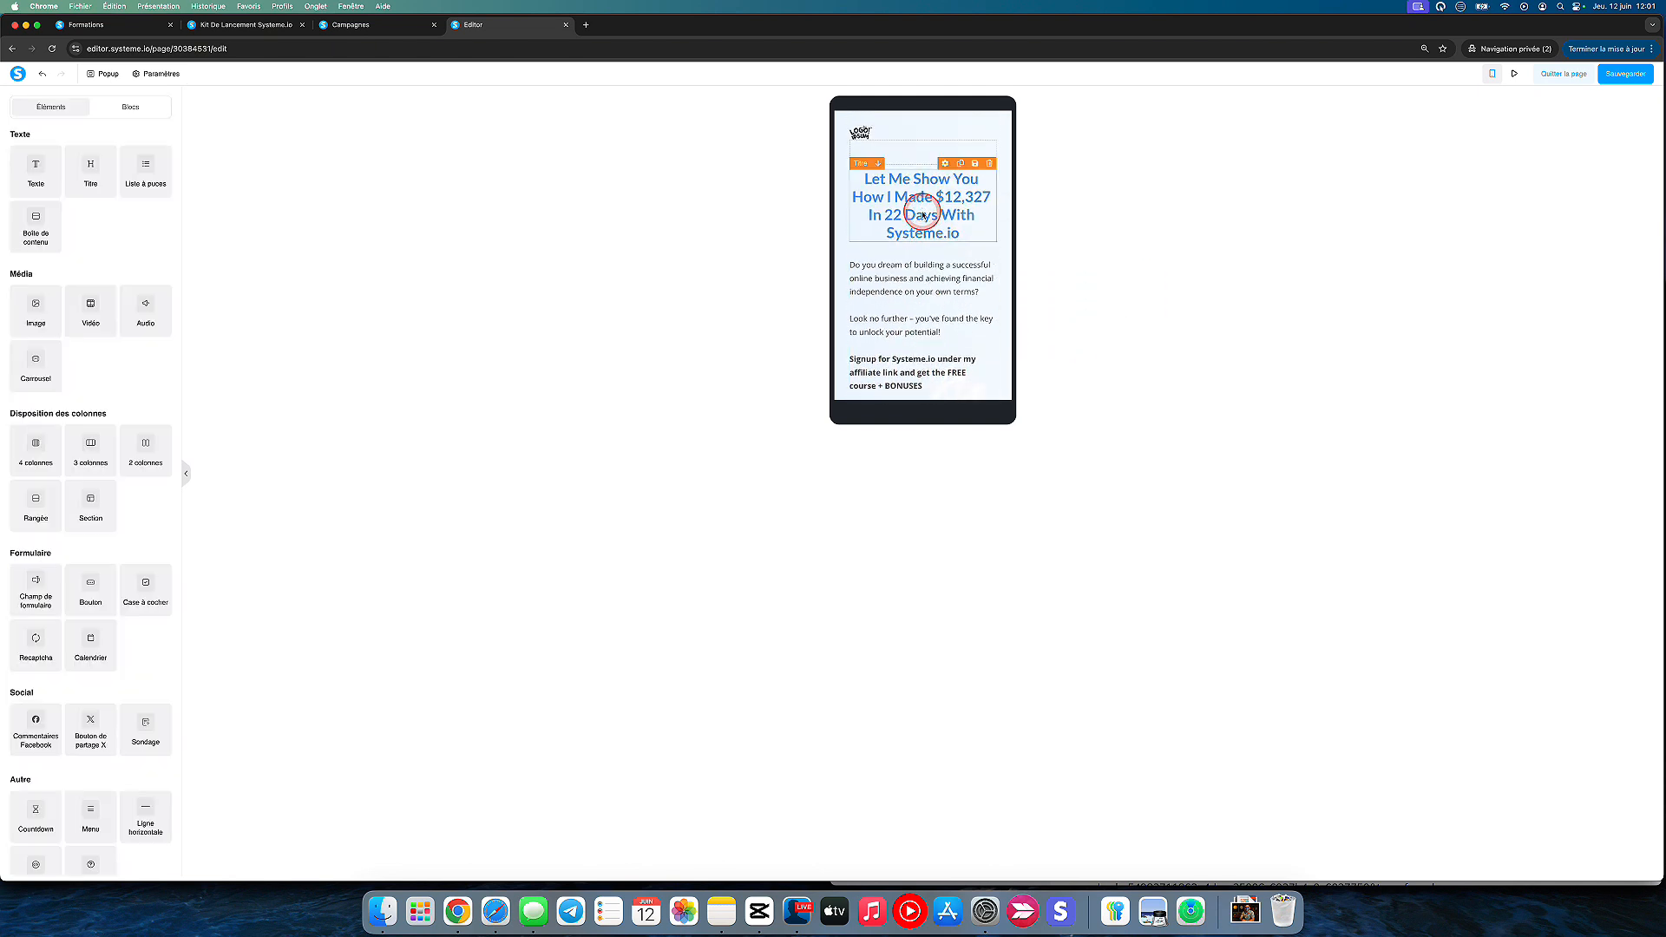
{"action": "left_click", "coordinate": [858, 163]}
{"action": "left_click", "coordinate": [902, 210]}
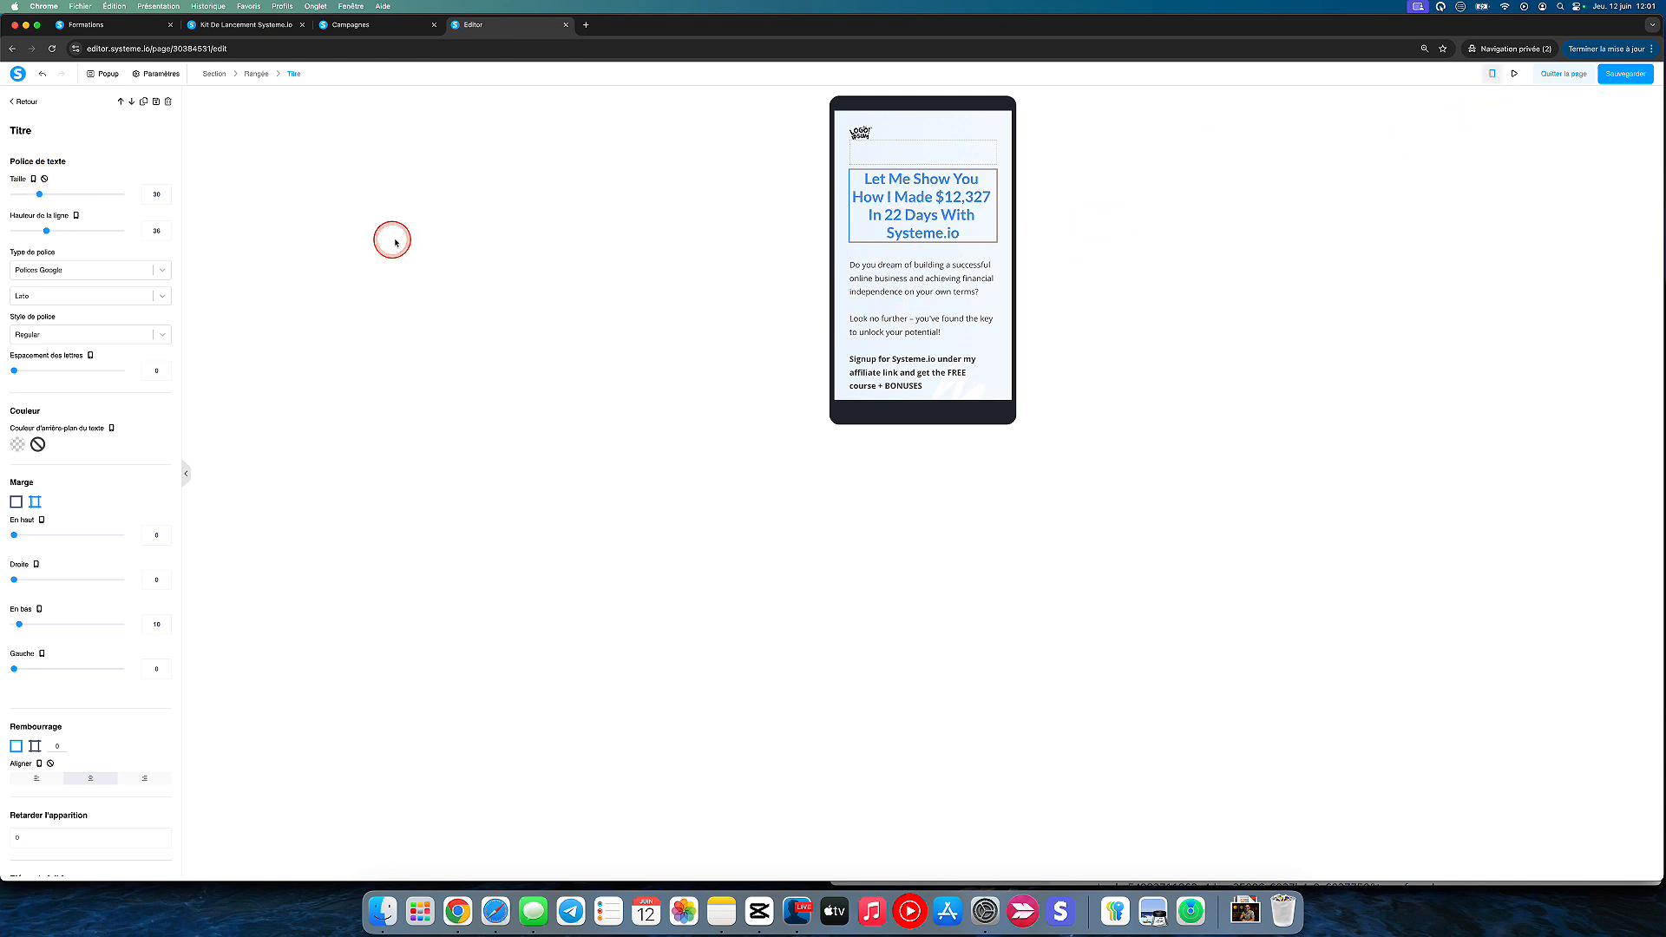
{"action": "mouse_move", "coordinate": [40, 194]}
{"action": "left_mouse_down"}
{"action": "mouse_move", "coordinate": [24, 194]}
{"action": "mouse_move", "coordinate": [40, 192]}
{"action": "left_mouse_up"}
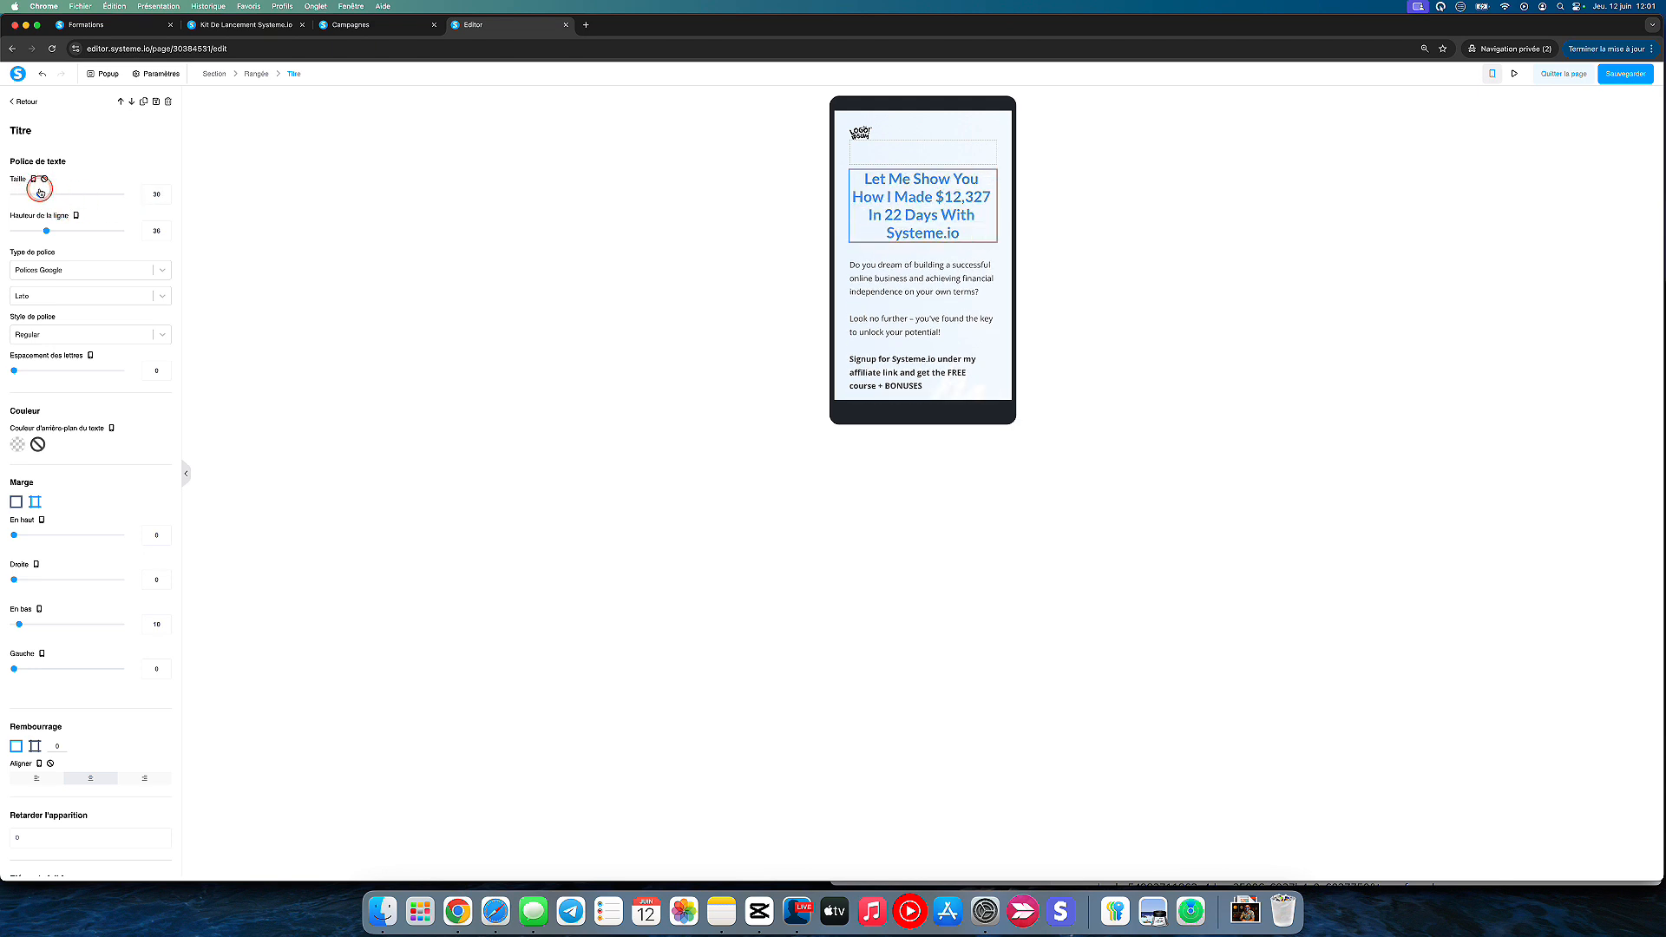
{"action": "left_click", "coordinate": [1493, 75]}
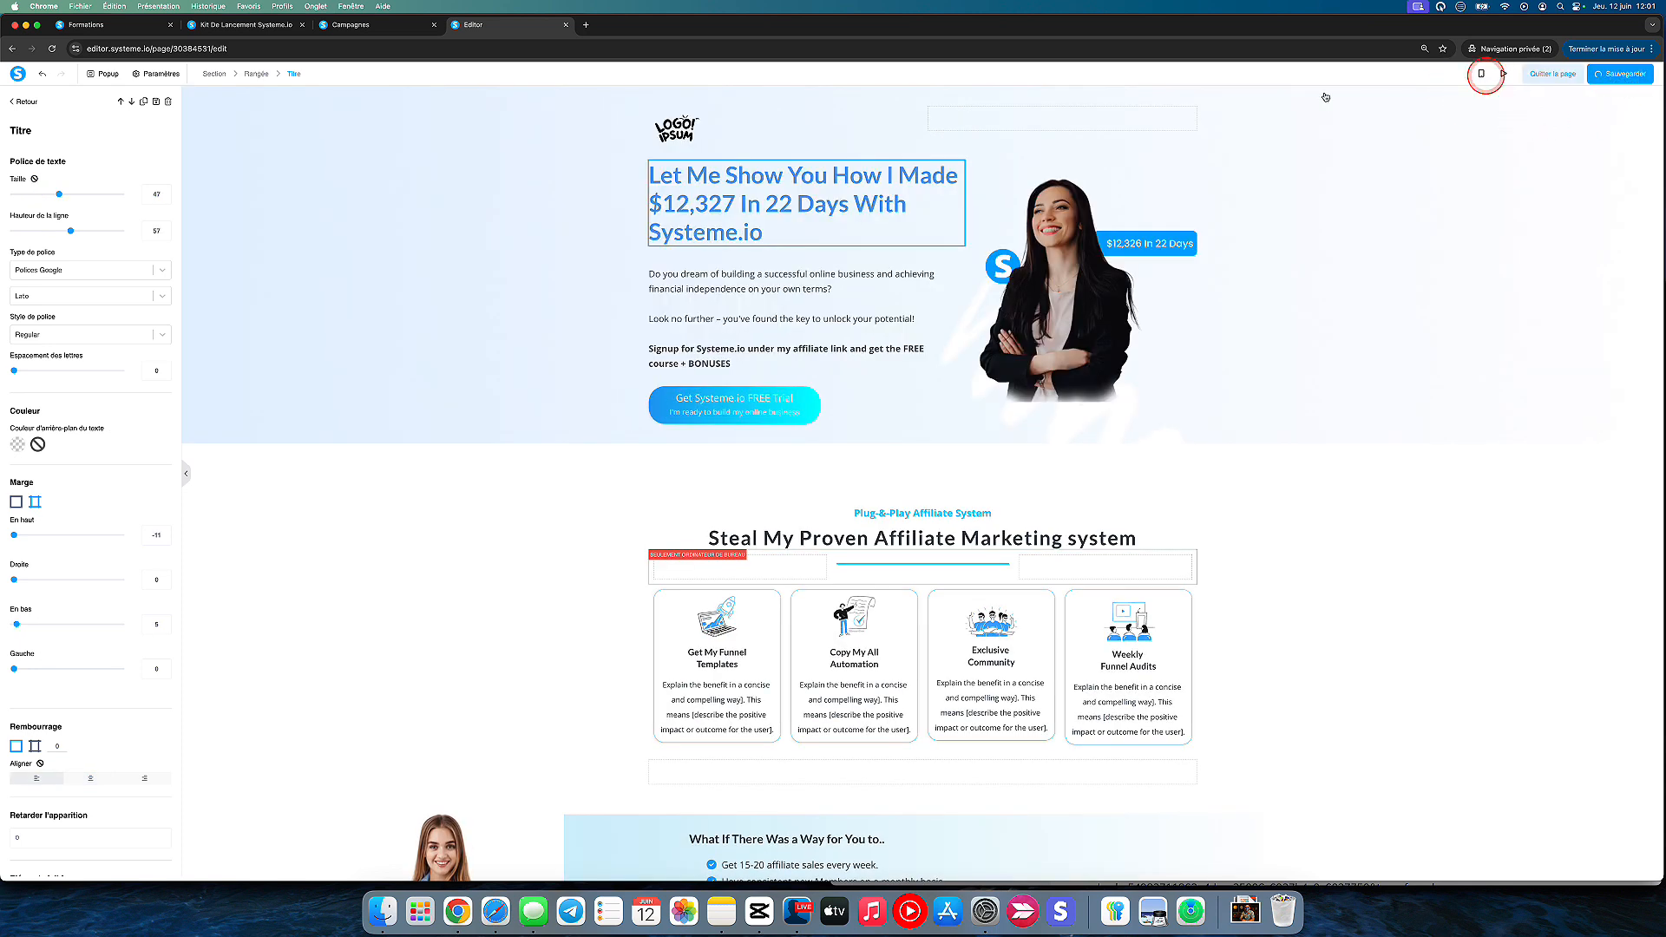
Inspect the hero's settings at section, row and headline level, moving from the headline up to its parent row and section.
{"action": "left_click", "coordinate": [440, 372]}
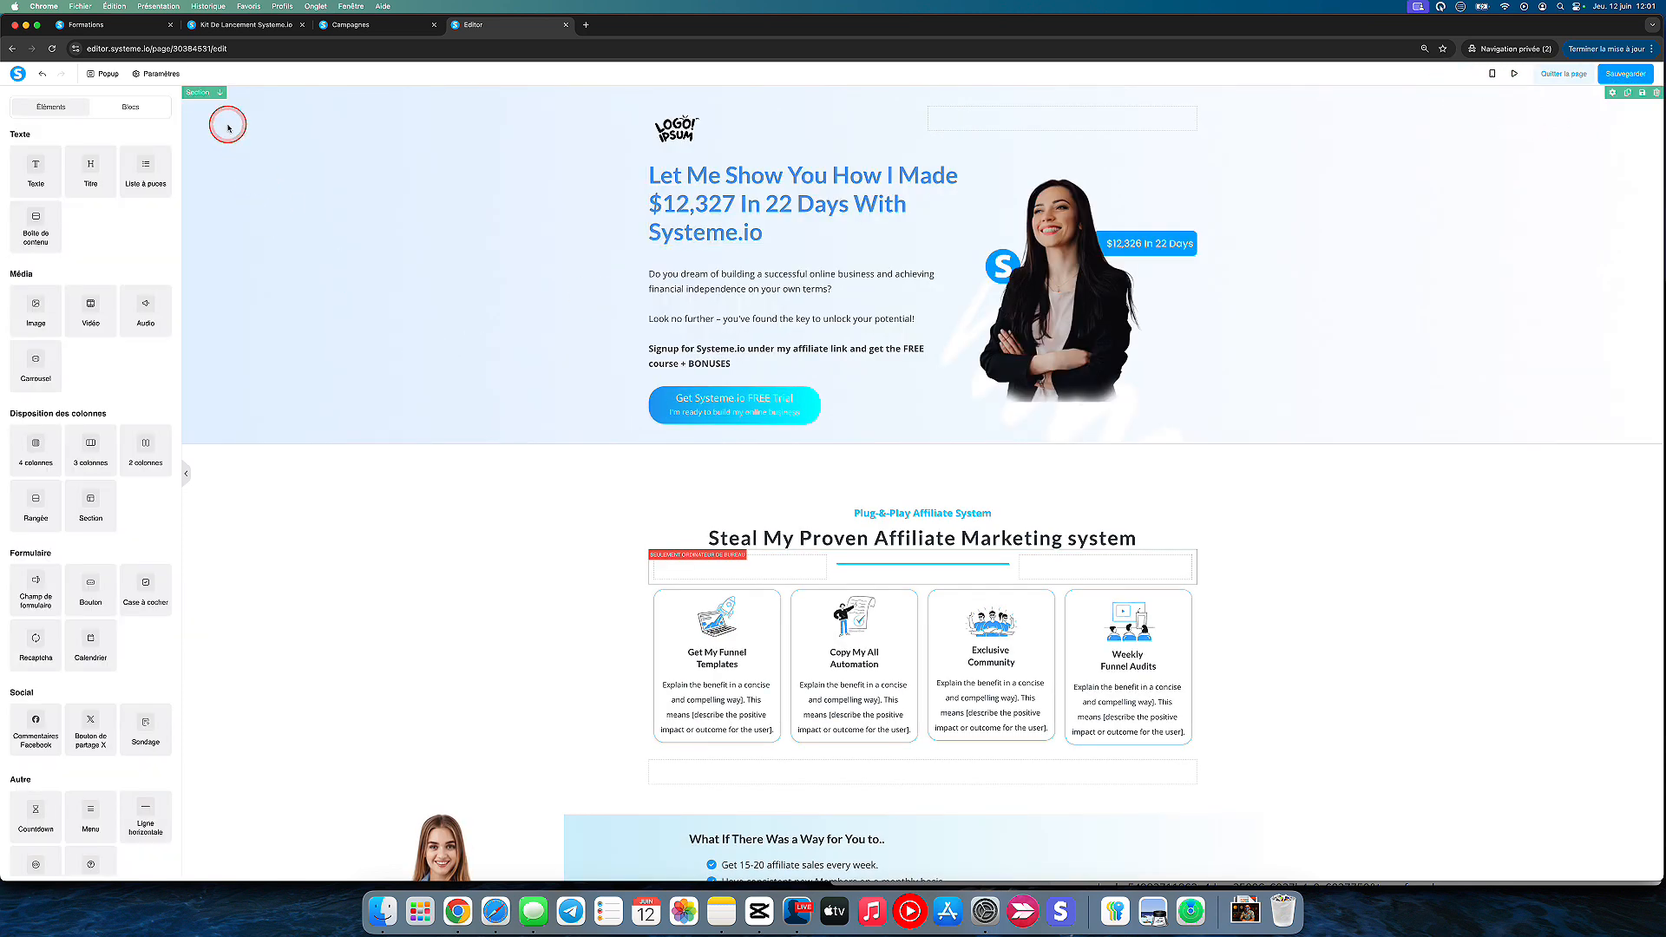
{"action": "left_click", "coordinate": [198, 93]}
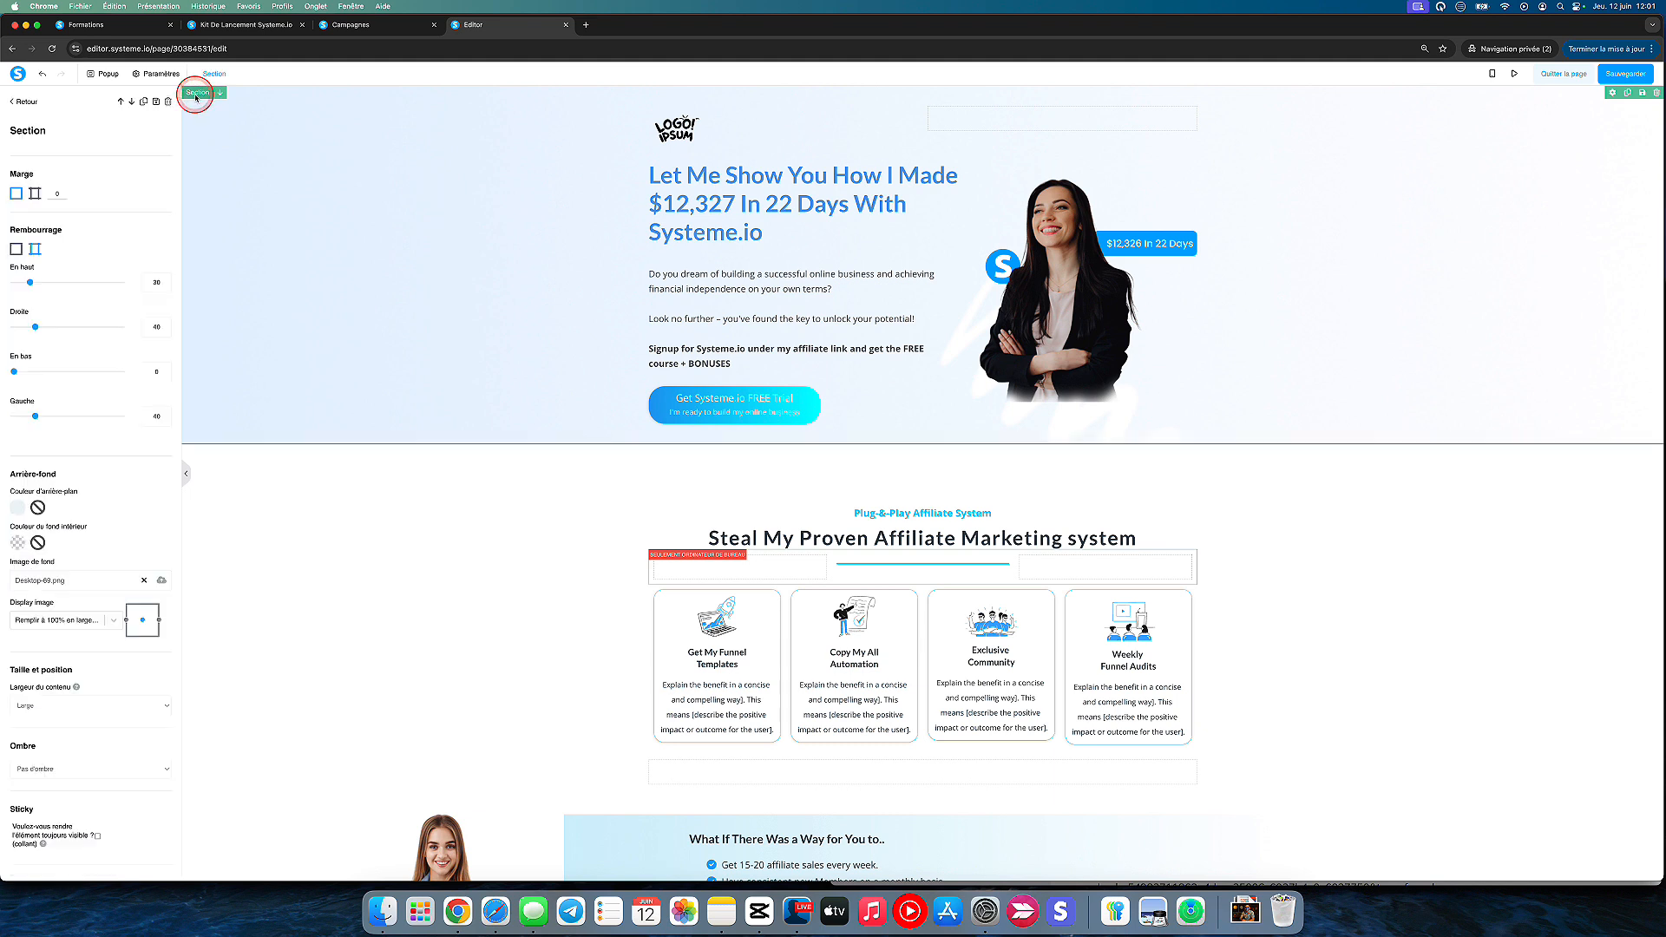
{"action": "left_click", "coordinate": [732, 169]}
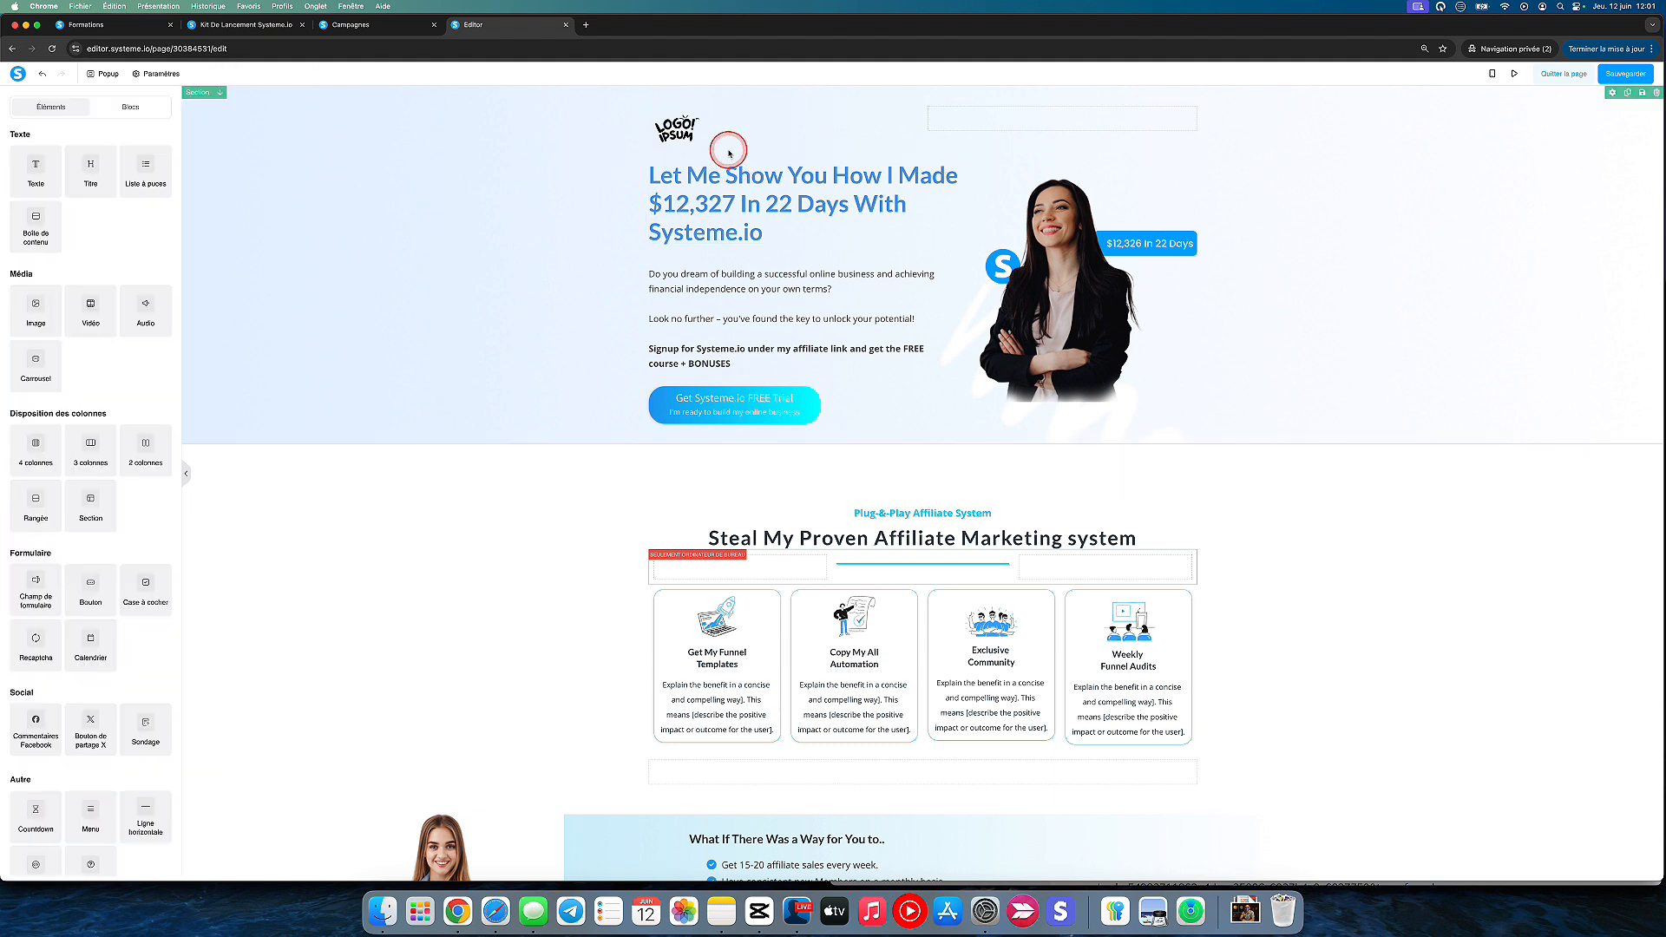
{"action": "left_click", "coordinate": [733, 150]}
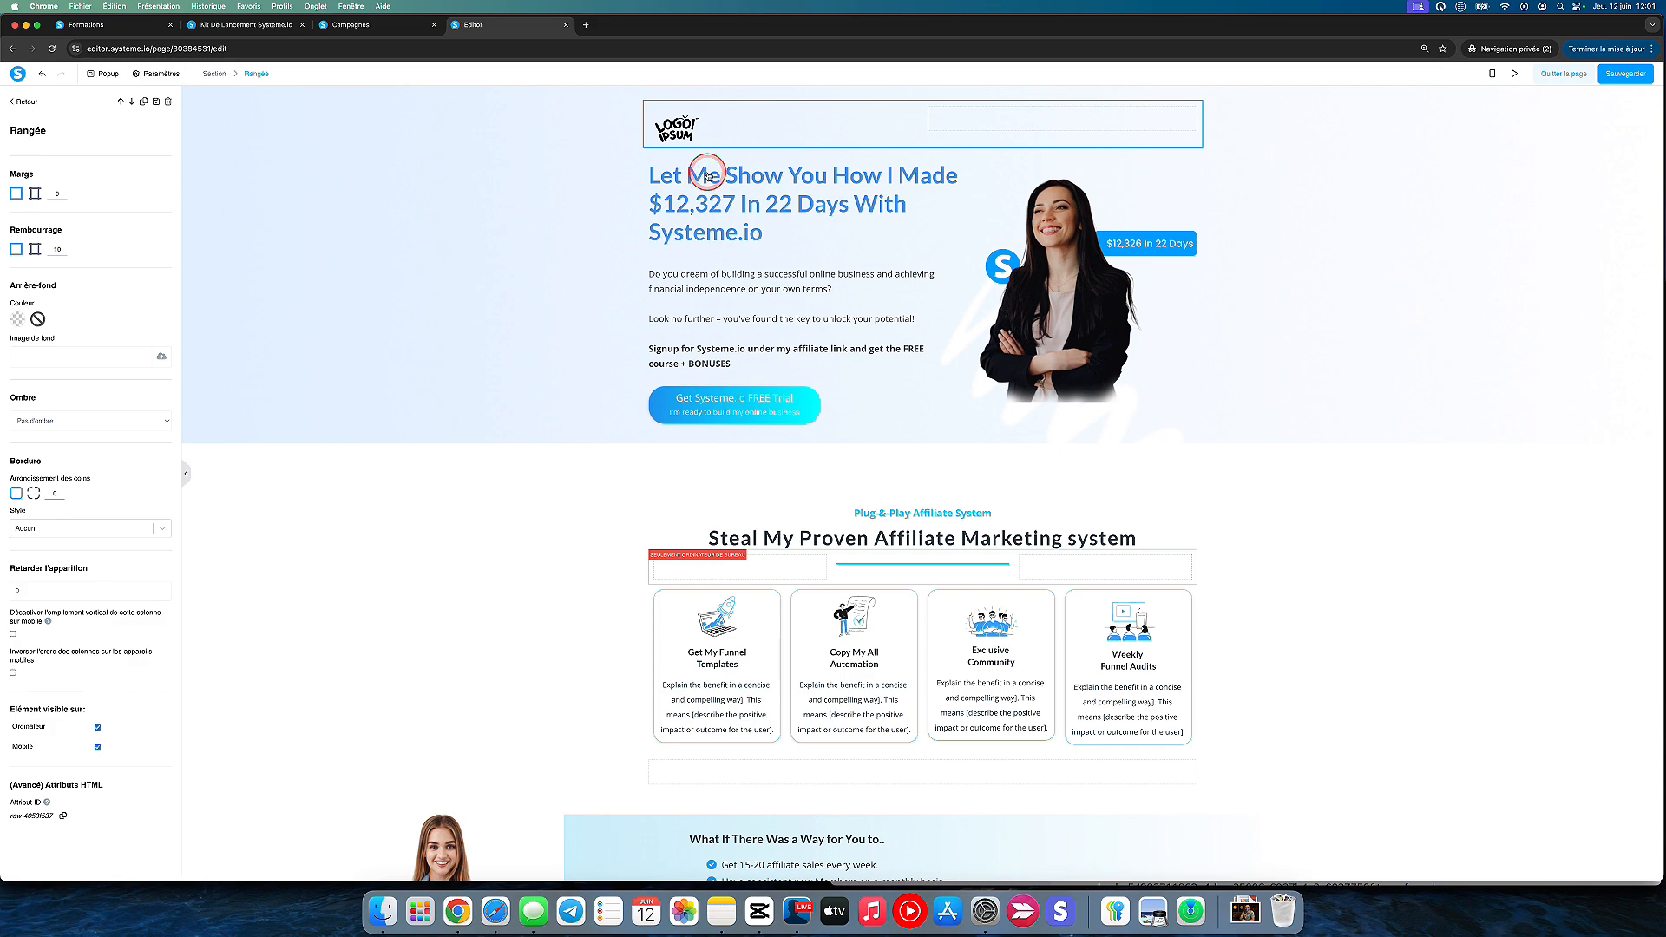
{"action": "left_click", "coordinate": [707, 171]}
{"action": "left_click", "coordinate": [707, 175]}
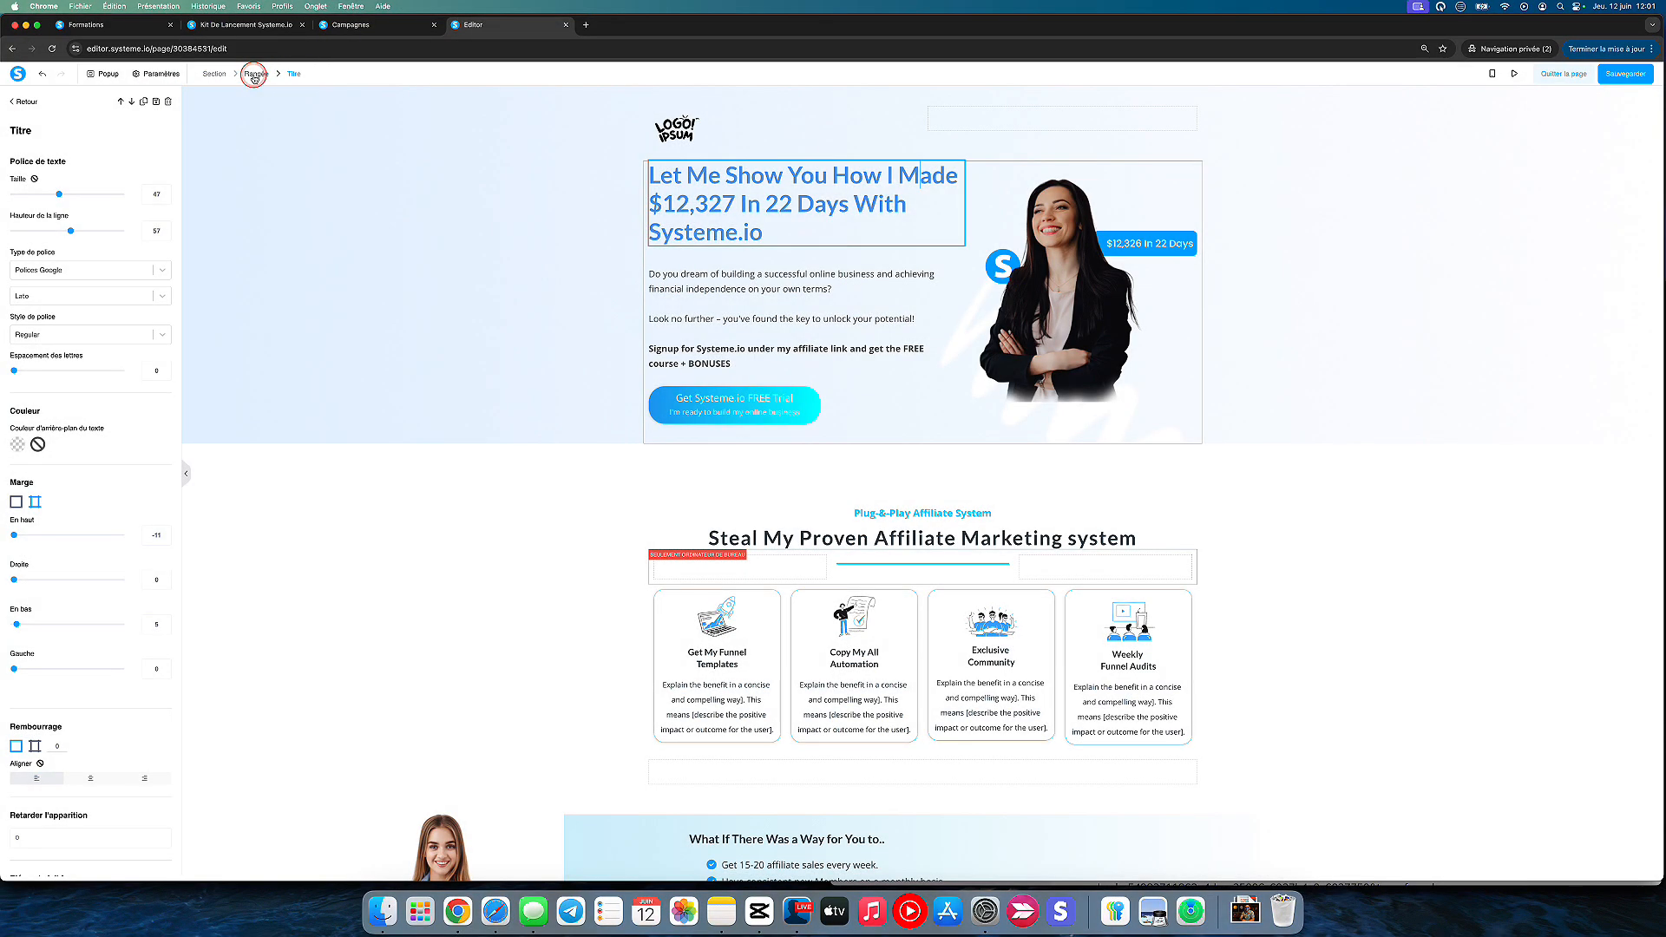
{"action": "left_click", "coordinate": [256, 74]}
{"action": "left_click", "coordinate": [215, 74]}
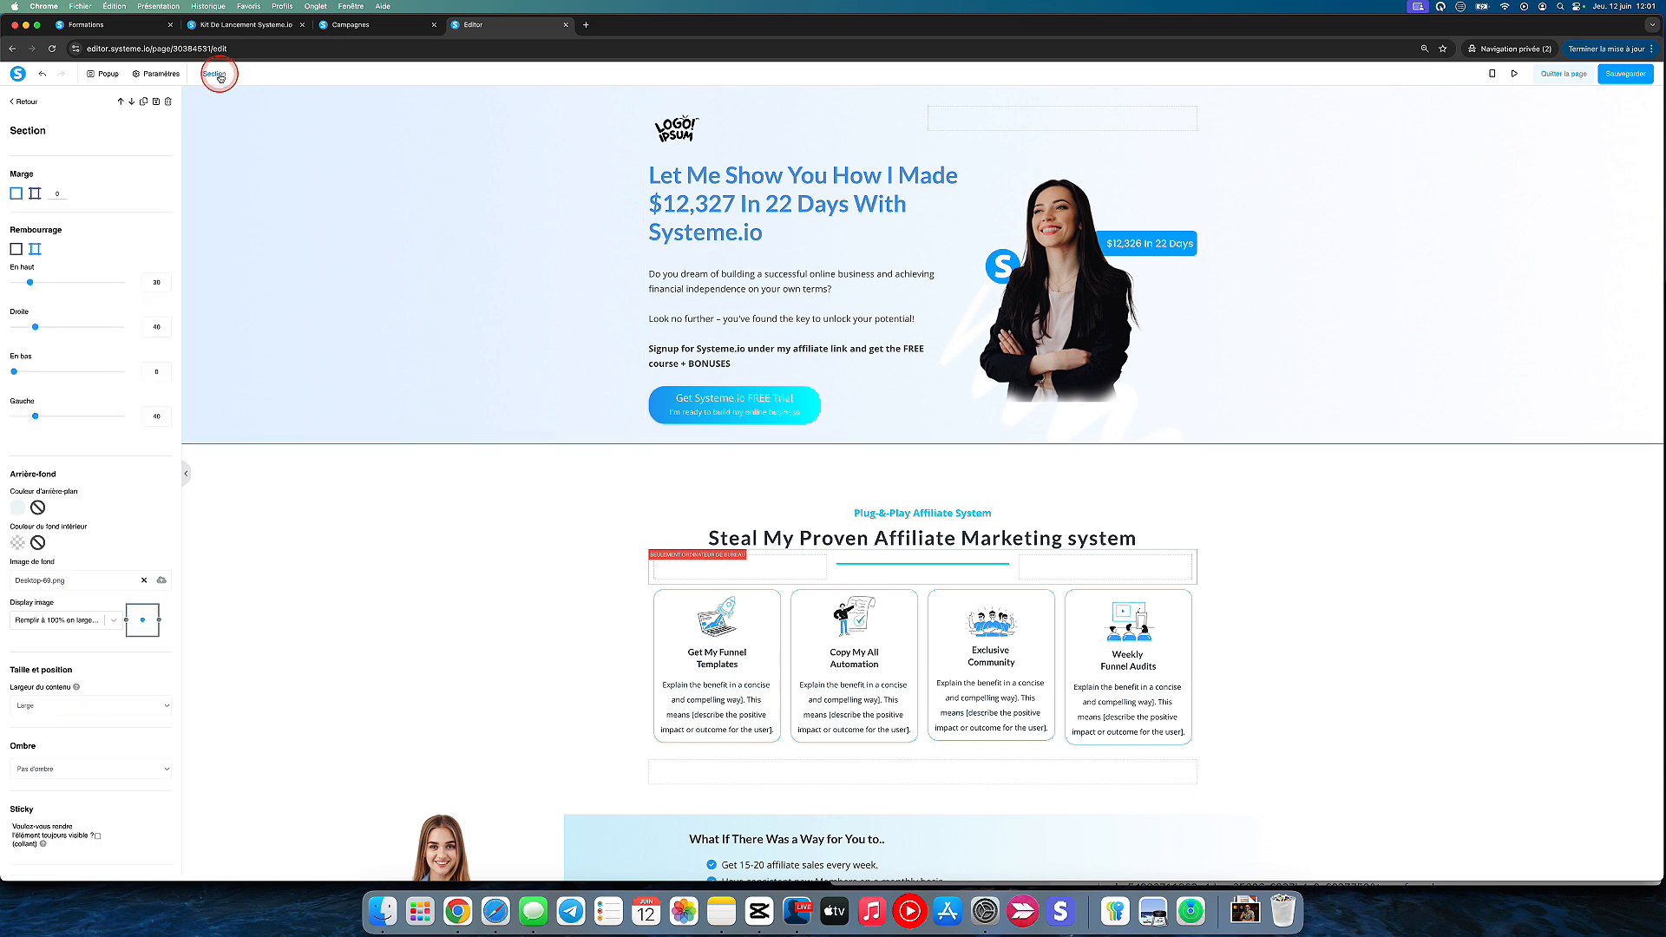
{"action": "left_click", "coordinate": [264, 179]}
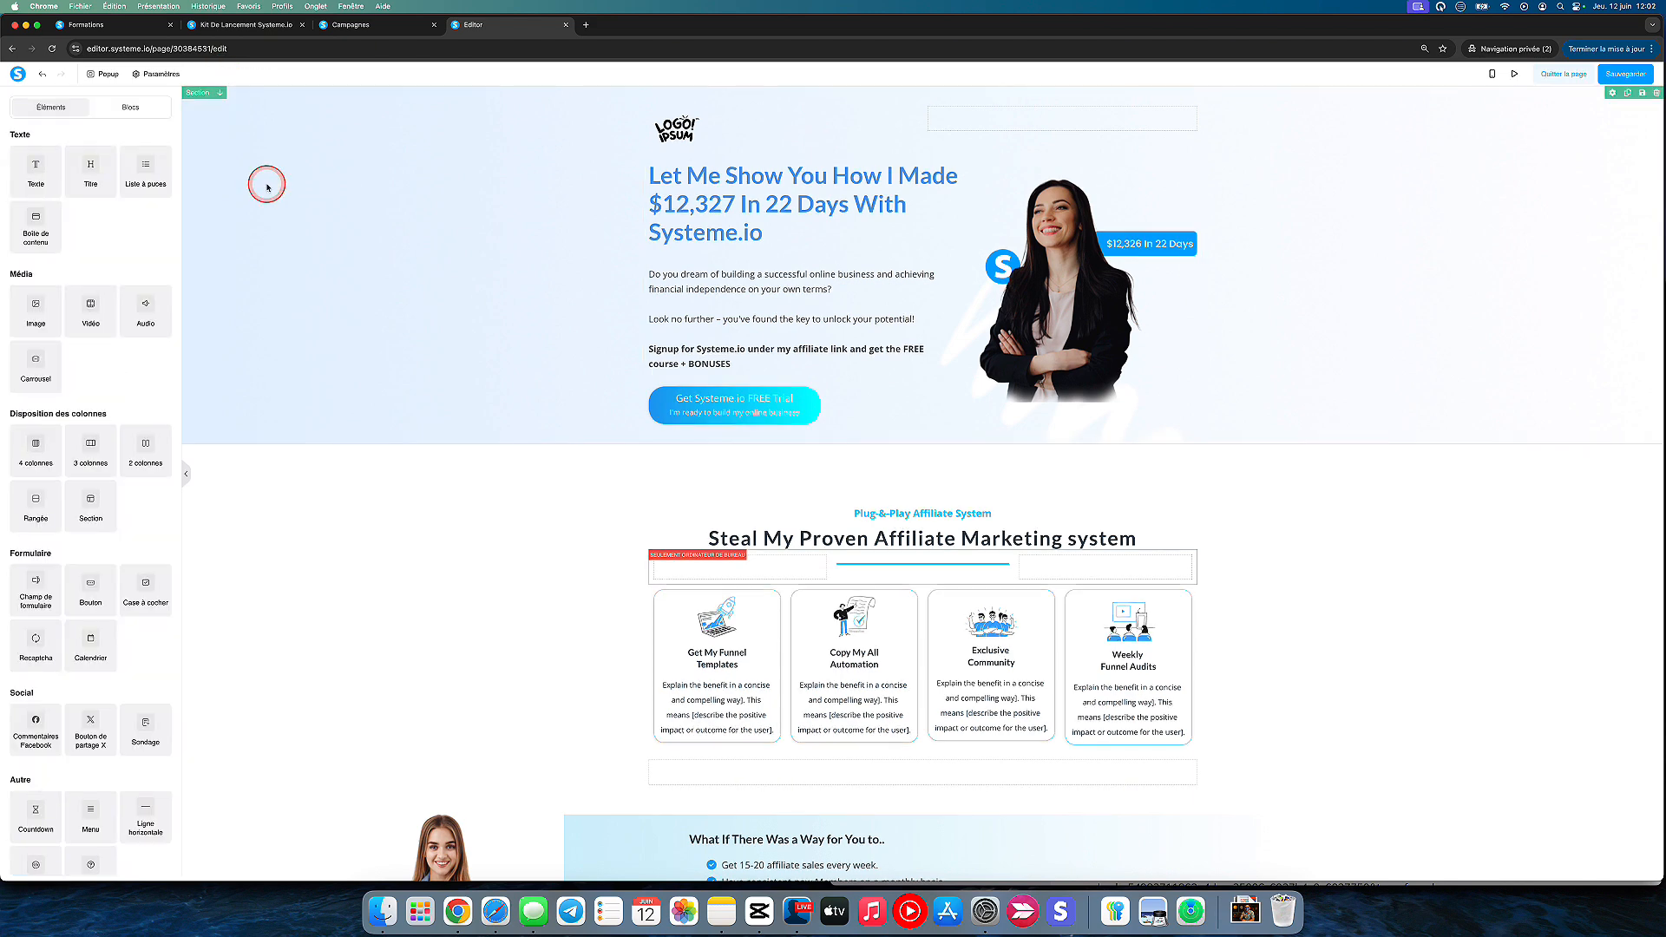
Reopen the hero section's settings and look through its margin, padding, background and content width options.
{"action": "left_click", "coordinate": [196, 93]}
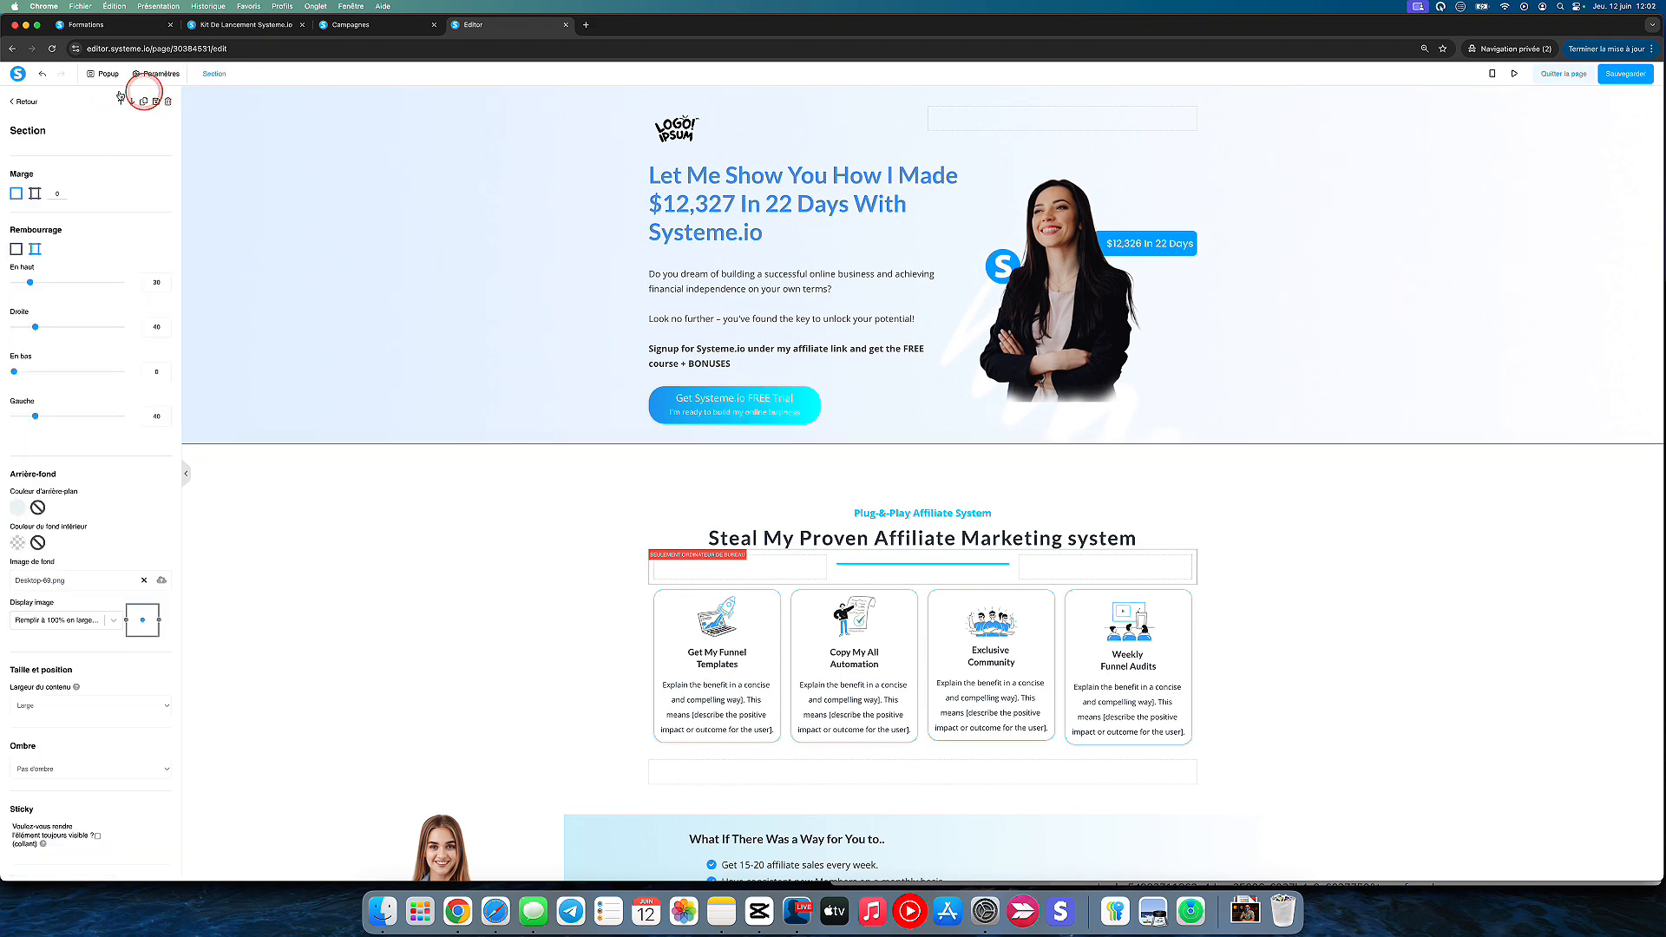
{"action": "scroll", "coordinate": [76, 569], "scroll_direction": "down", "scroll_amount": 3}
{"action": "scroll", "coordinate": [112, 706], "scroll_direction": "up", "scroll_amount": 3}
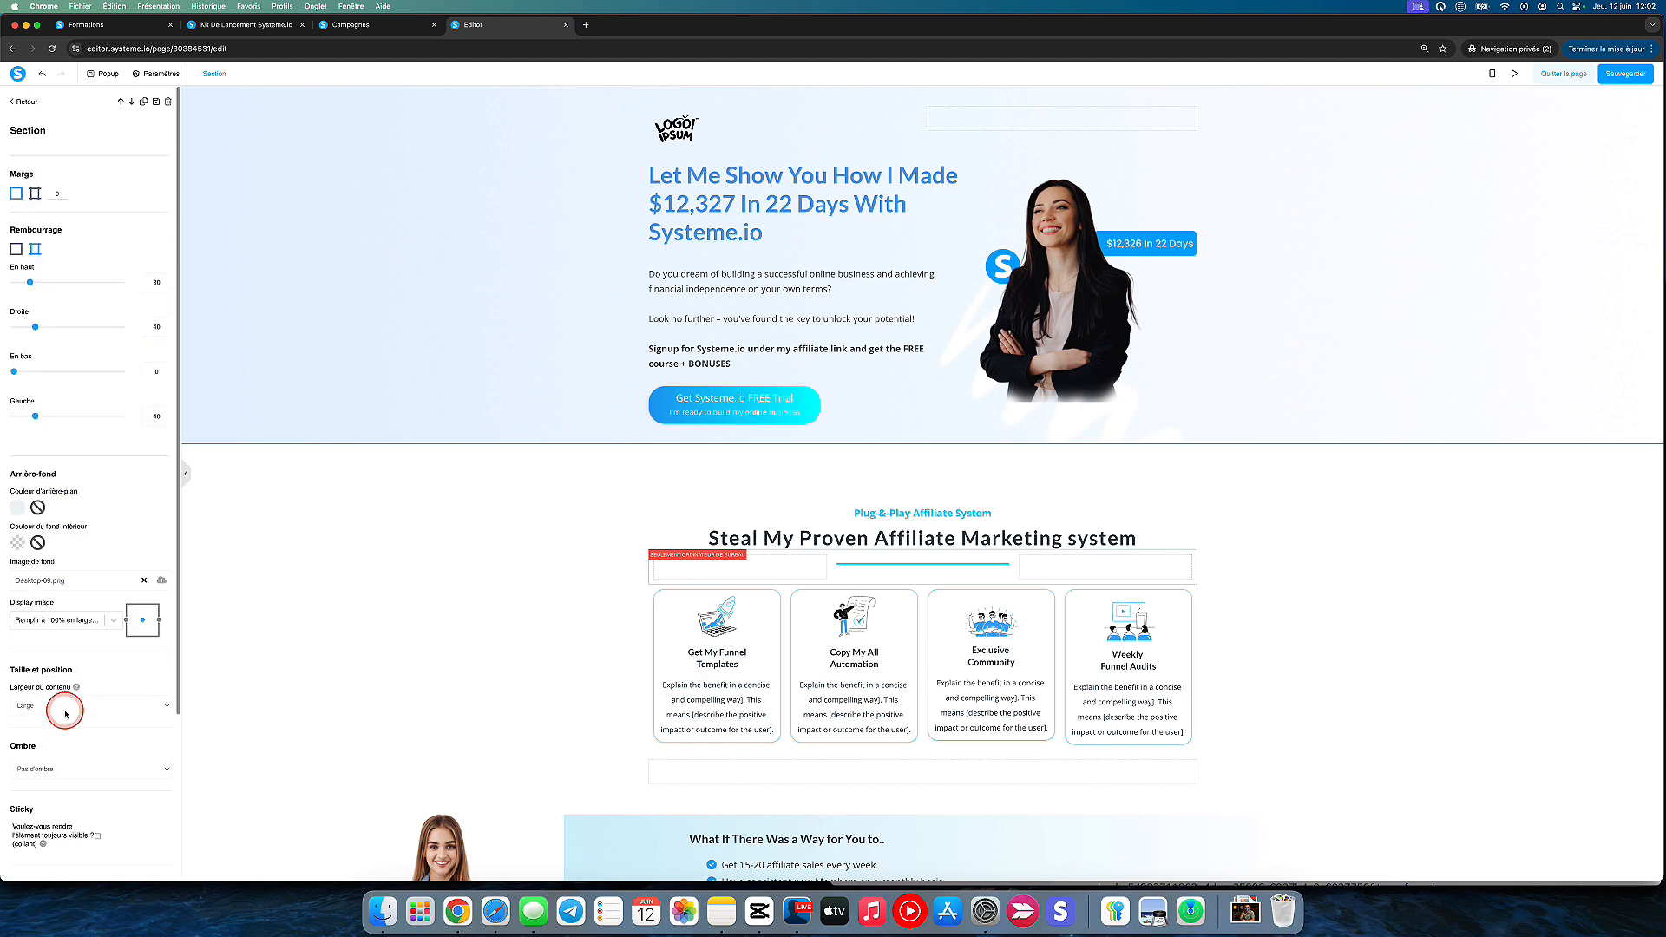
{"action": "left_click", "coordinate": [346, 296]}
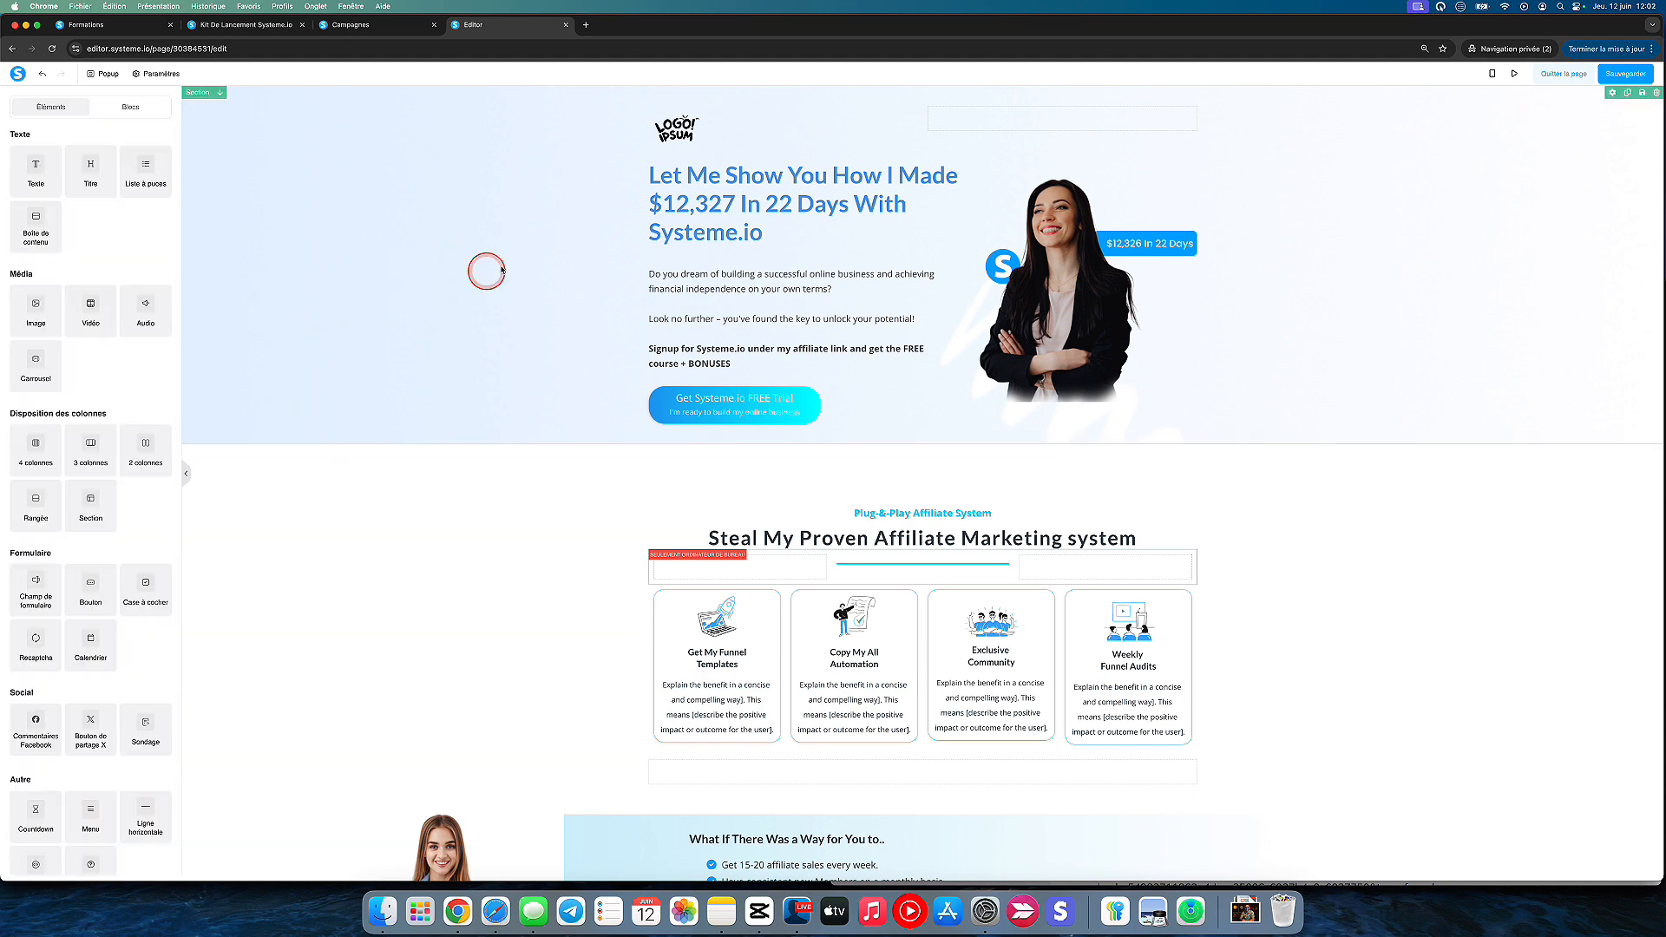
View the settings of the "Steal My Proven Affiliate Marketing system" section and of the hero's "Get Systeme.io FREE Trial" button.
{"action": "left_click", "coordinate": [1377, 546]}
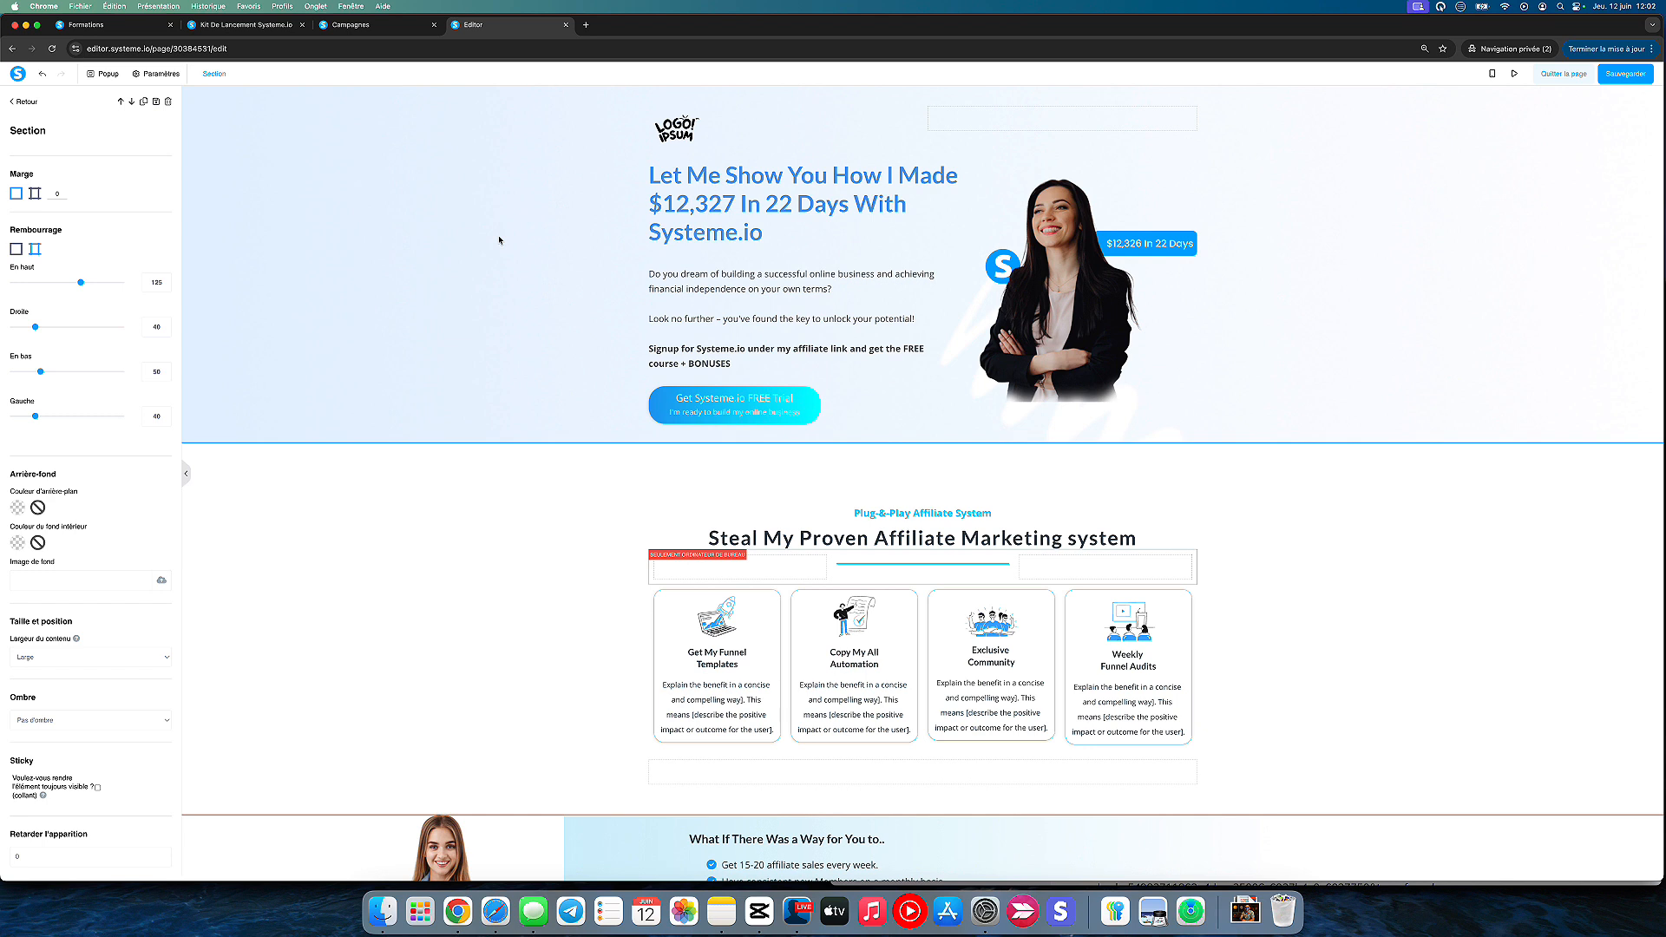
{"action": "left_click", "coordinate": [758, 417]}
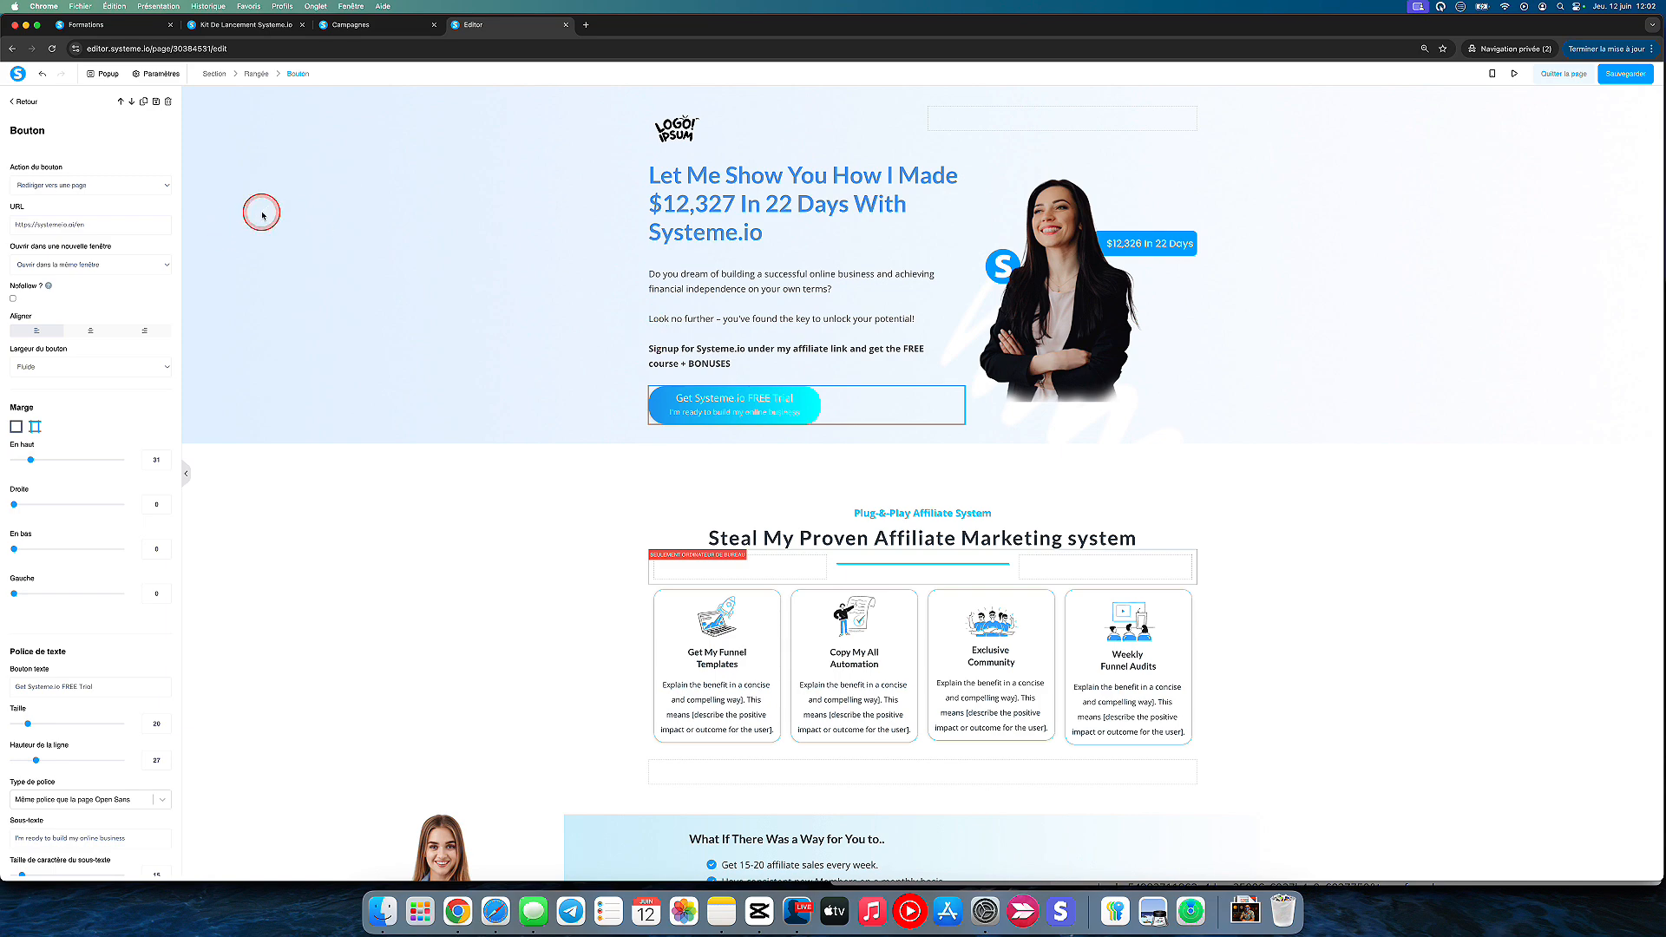
{"action": "left_click", "coordinate": [275, 150]}
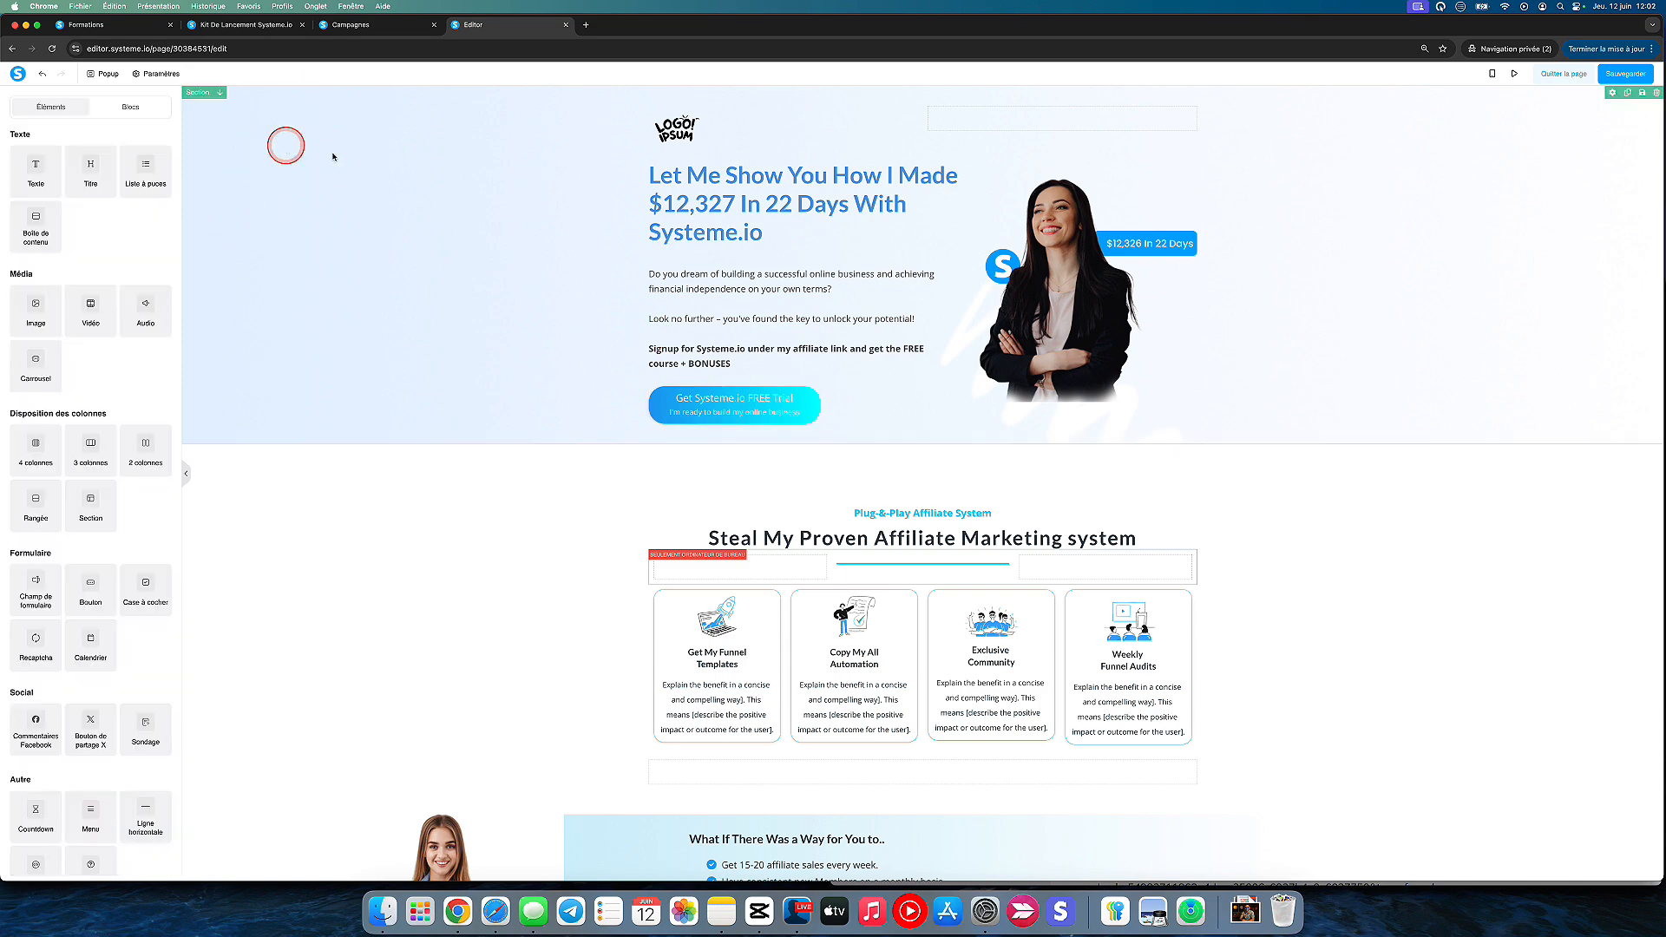
Look through the page's testimonials and view the settings of the bonuses section.
{"action": "scroll", "coordinate": [719, 467], "scroll_direction": "down", "scroll_amount": 6}
{"action": "scroll", "coordinate": [722, 469], "scroll_direction": "down", "scroll_amount": 15}
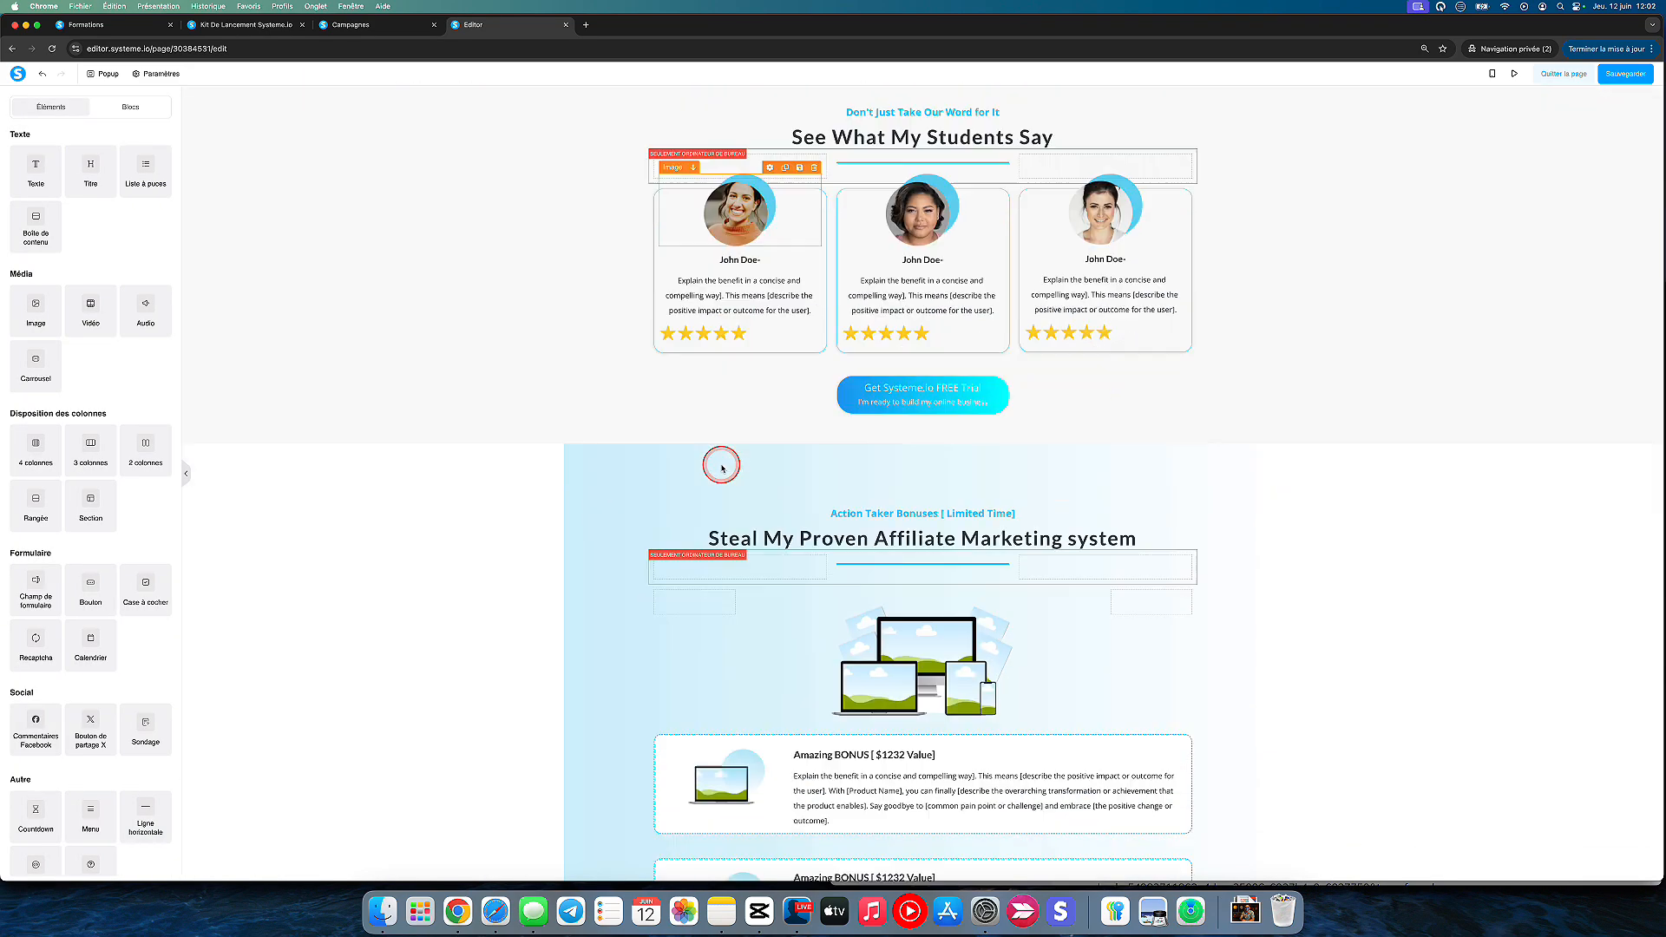
{"action": "scroll", "coordinate": [722, 468], "scroll_direction": "up", "scroll_amount": 3}
{"action": "scroll", "coordinate": [722, 469], "scroll_direction": "up", "scroll_amount": 6}
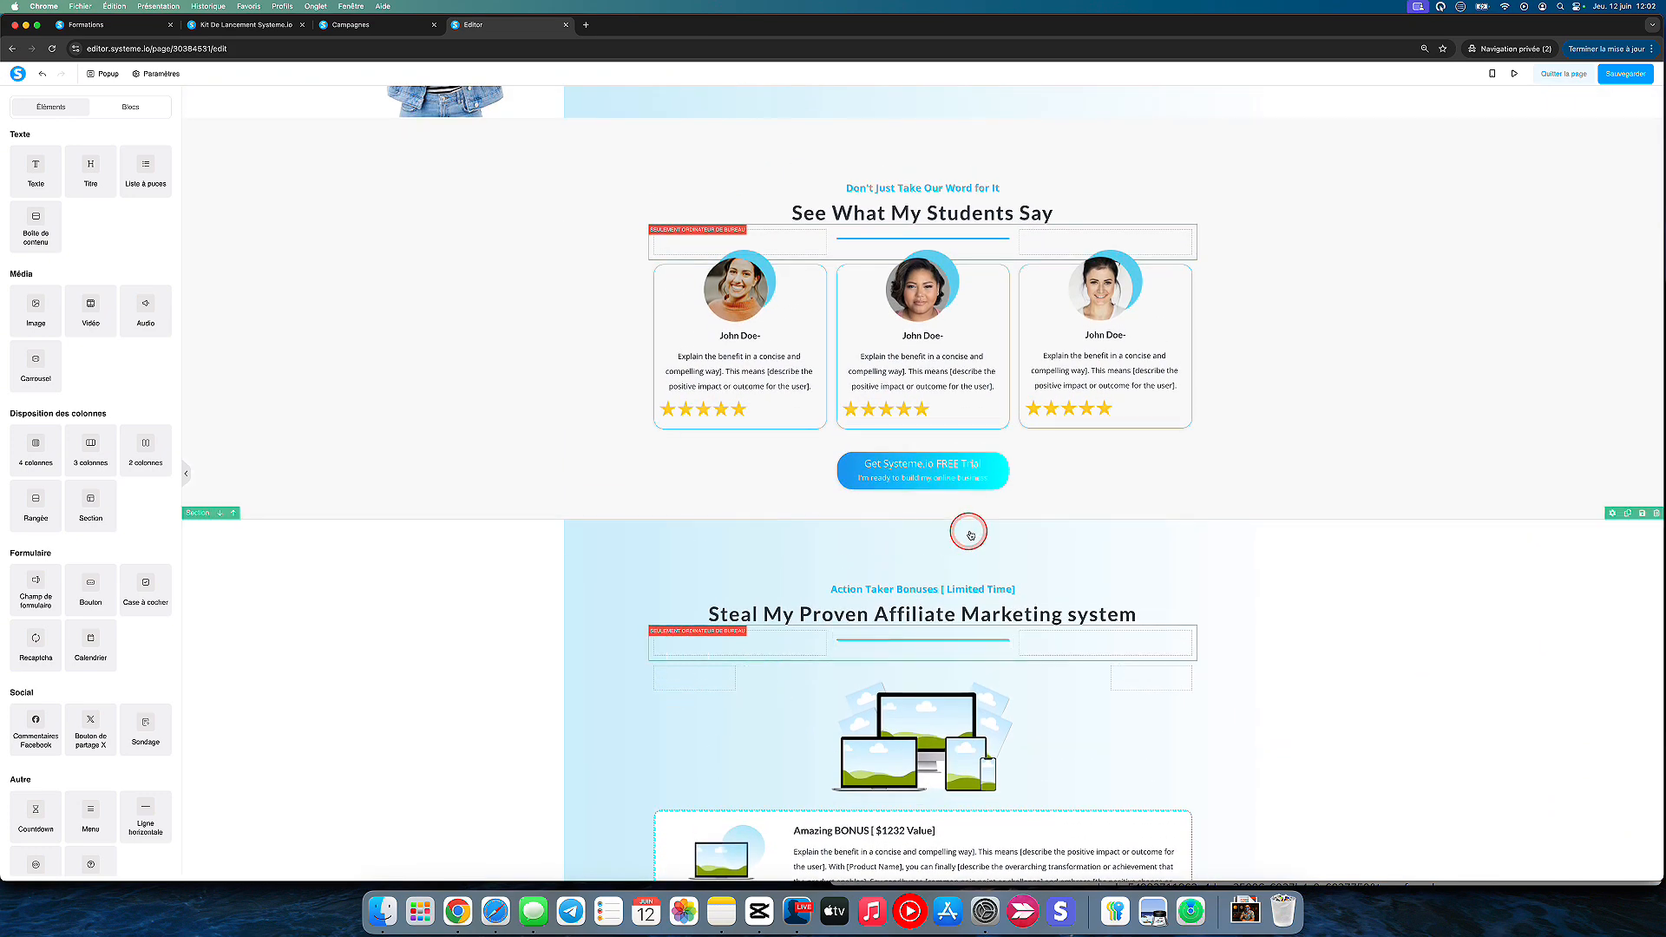
{"action": "left_click", "coordinate": [1257, 536]}
{"action": "scroll", "coordinate": [1265, 541], "scroll_direction": "down", "scroll_amount": 3}
{"action": "scroll", "coordinate": [1266, 541], "scroll_direction": "down", "scroll_amount": 2}
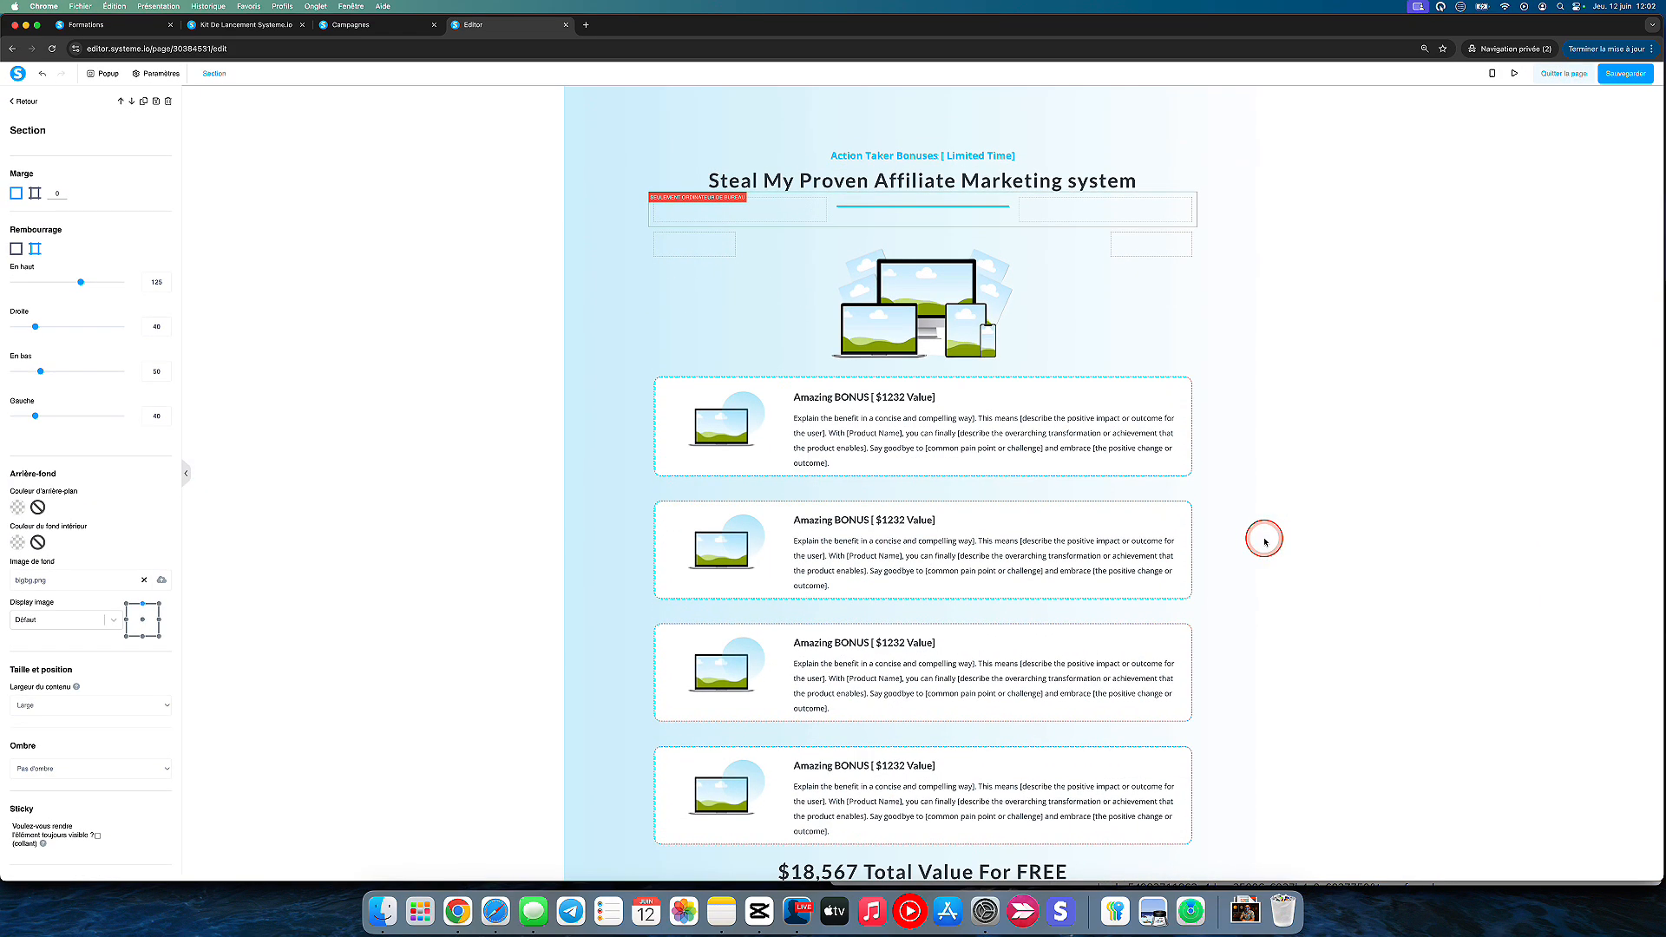
{"action": "key", "text": "Escape"}
Review the bonus cards, total value offer, closing call to action and footer, and return to the hero.
{"action": "scroll", "coordinate": [1266, 541], "scroll_direction": "down", "scroll_amount": 6}
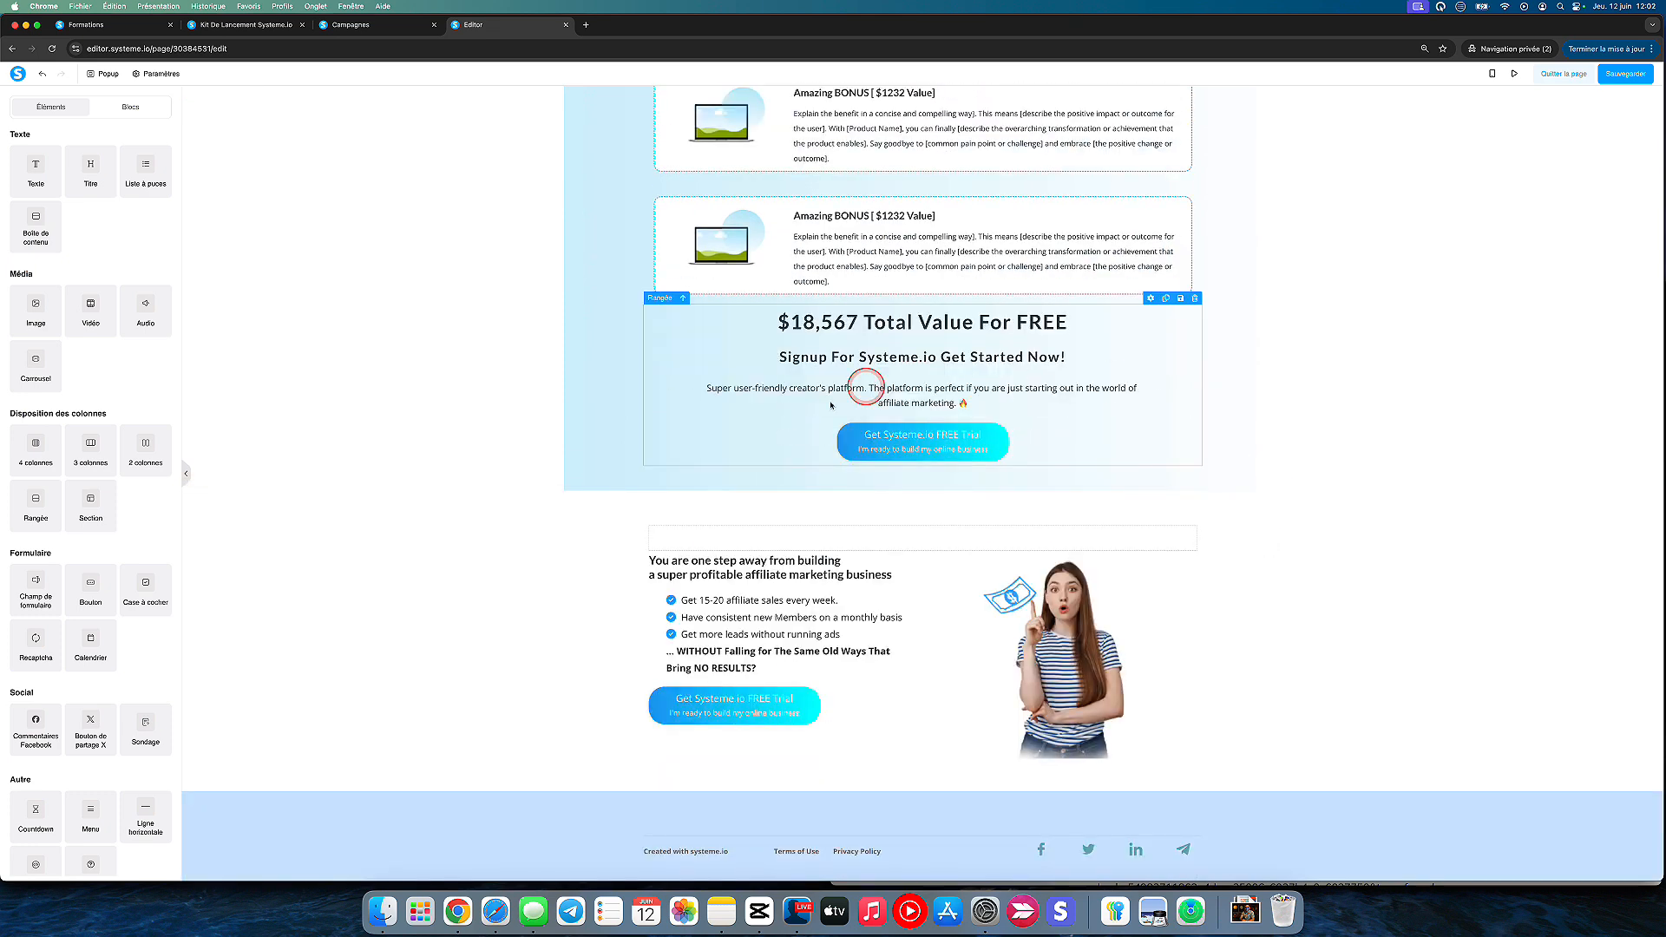
{"action": "scroll", "coordinate": [863, 434], "scroll_direction": "up", "scroll_amount": 5}
{"action": "left_click", "coordinate": [823, 356]}
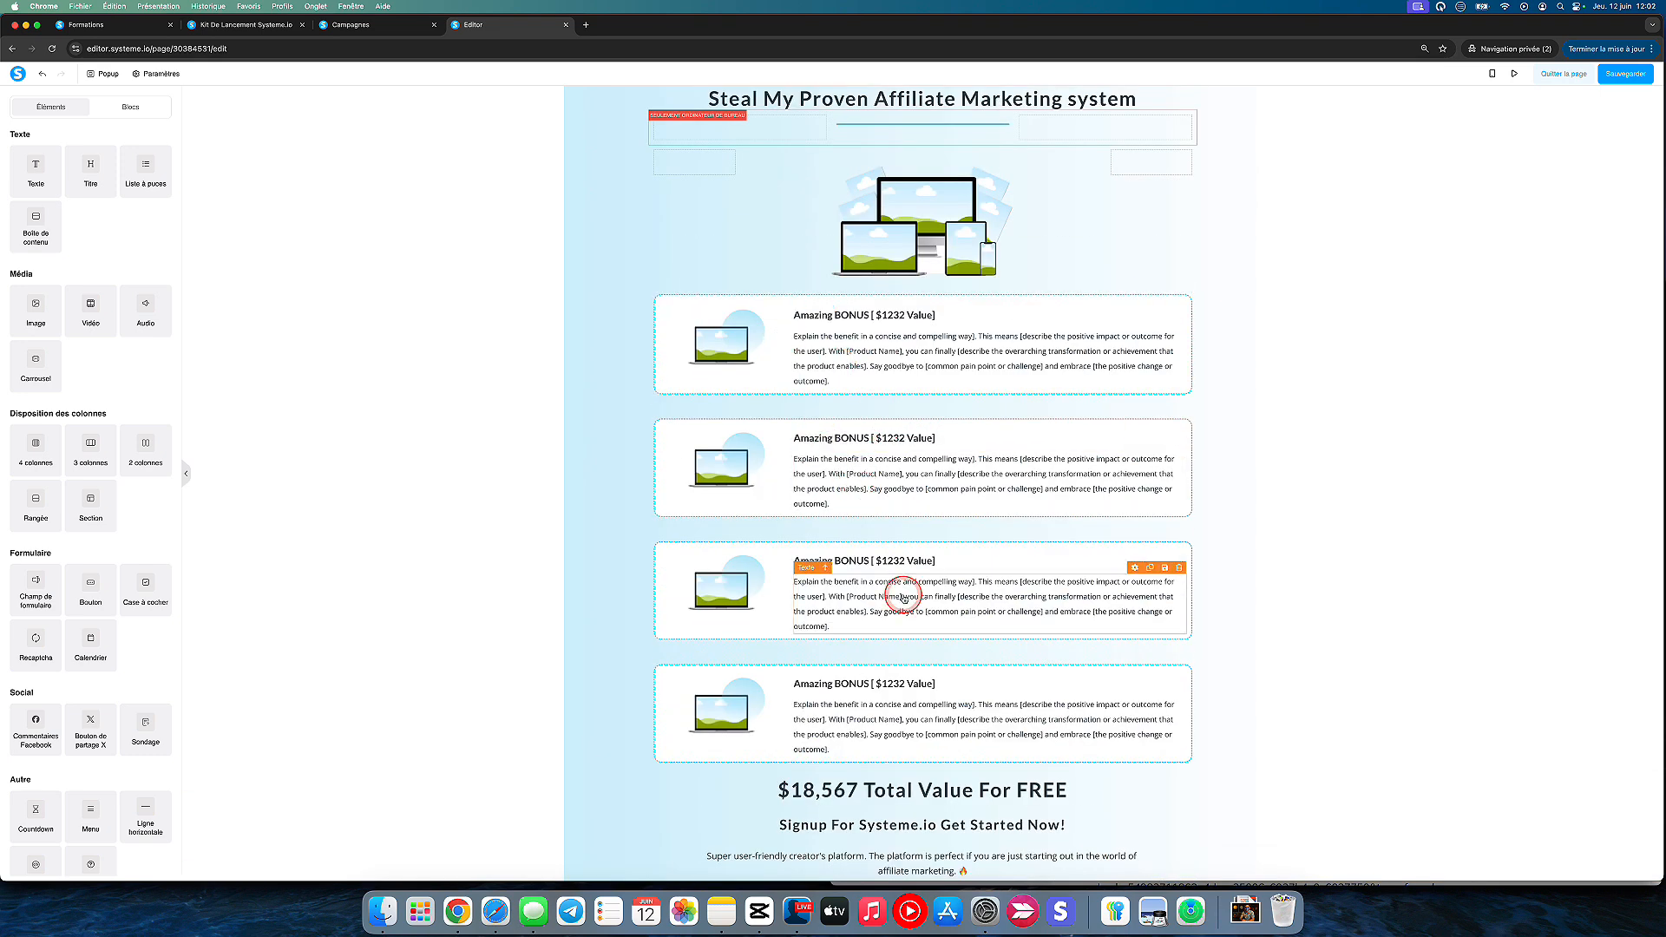
{"action": "scroll", "coordinate": [895, 588], "scroll_direction": "down", "scroll_amount": 5}
{"action": "scroll", "coordinate": [895, 587], "scroll_direction": "up", "scroll_amount": 10}
{"action": "left_click", "coordinate": [1025, 252]}
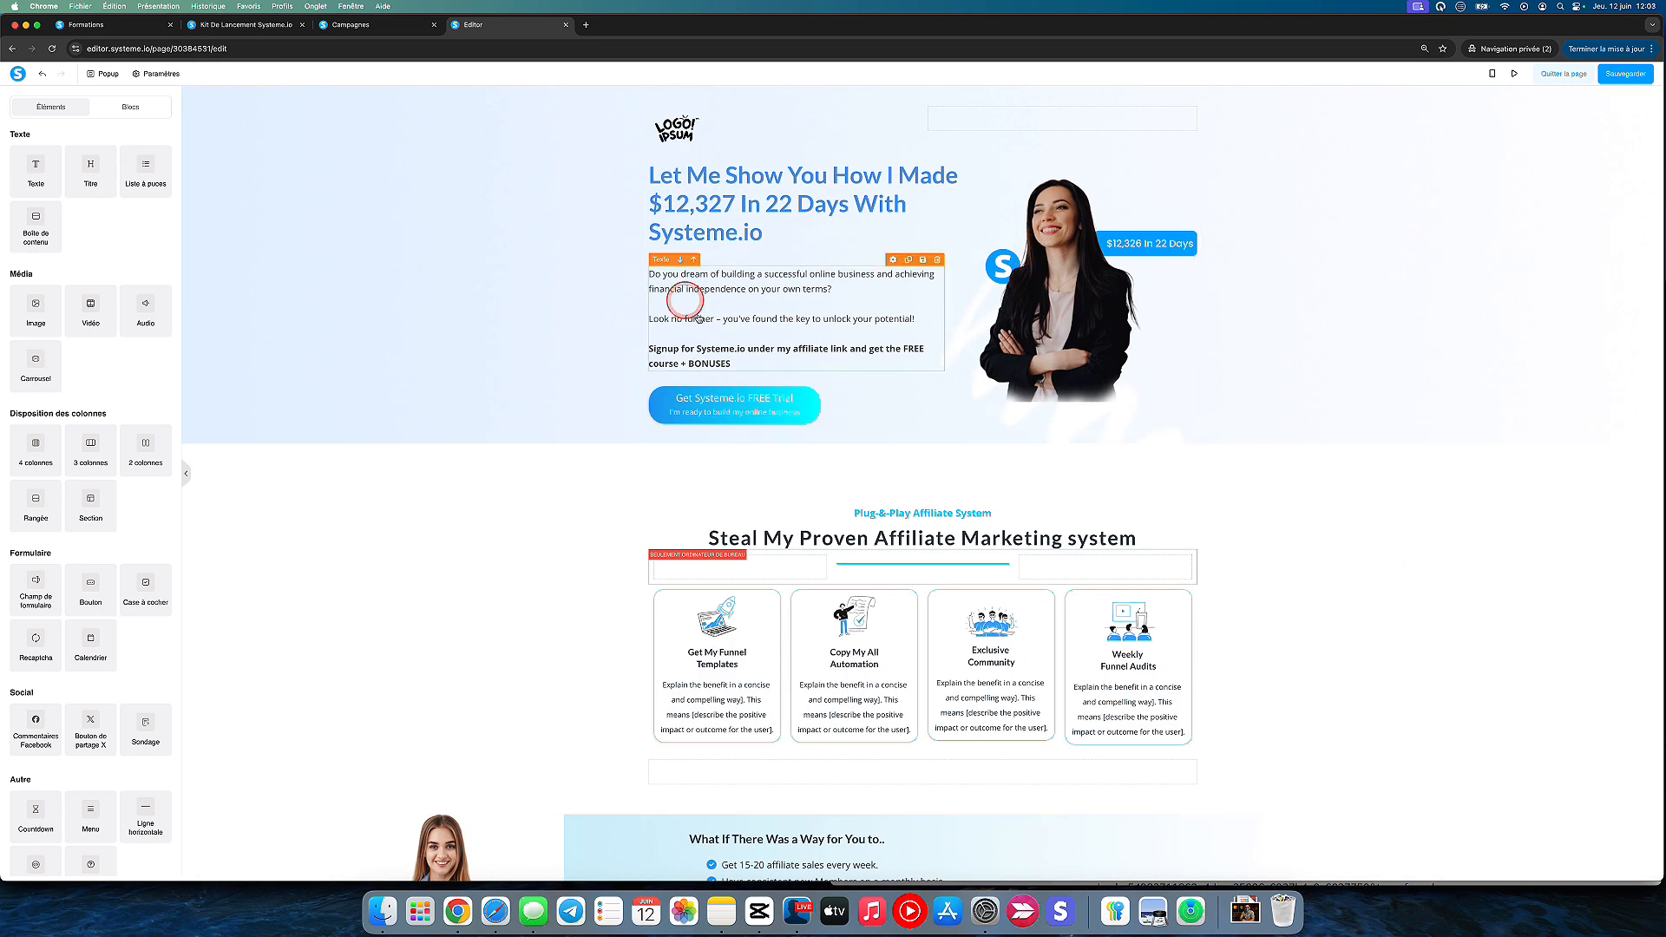
Try adding "MODIFITER LE TEXTE" at the start of the hero headline, and delete the added text.
{"action": "left_click", "coordinate": [785, 228]}
{"action": "left_click", "coordinate": [756, 216]}
{"action": "left_click", "coordinate": [714, 221]}
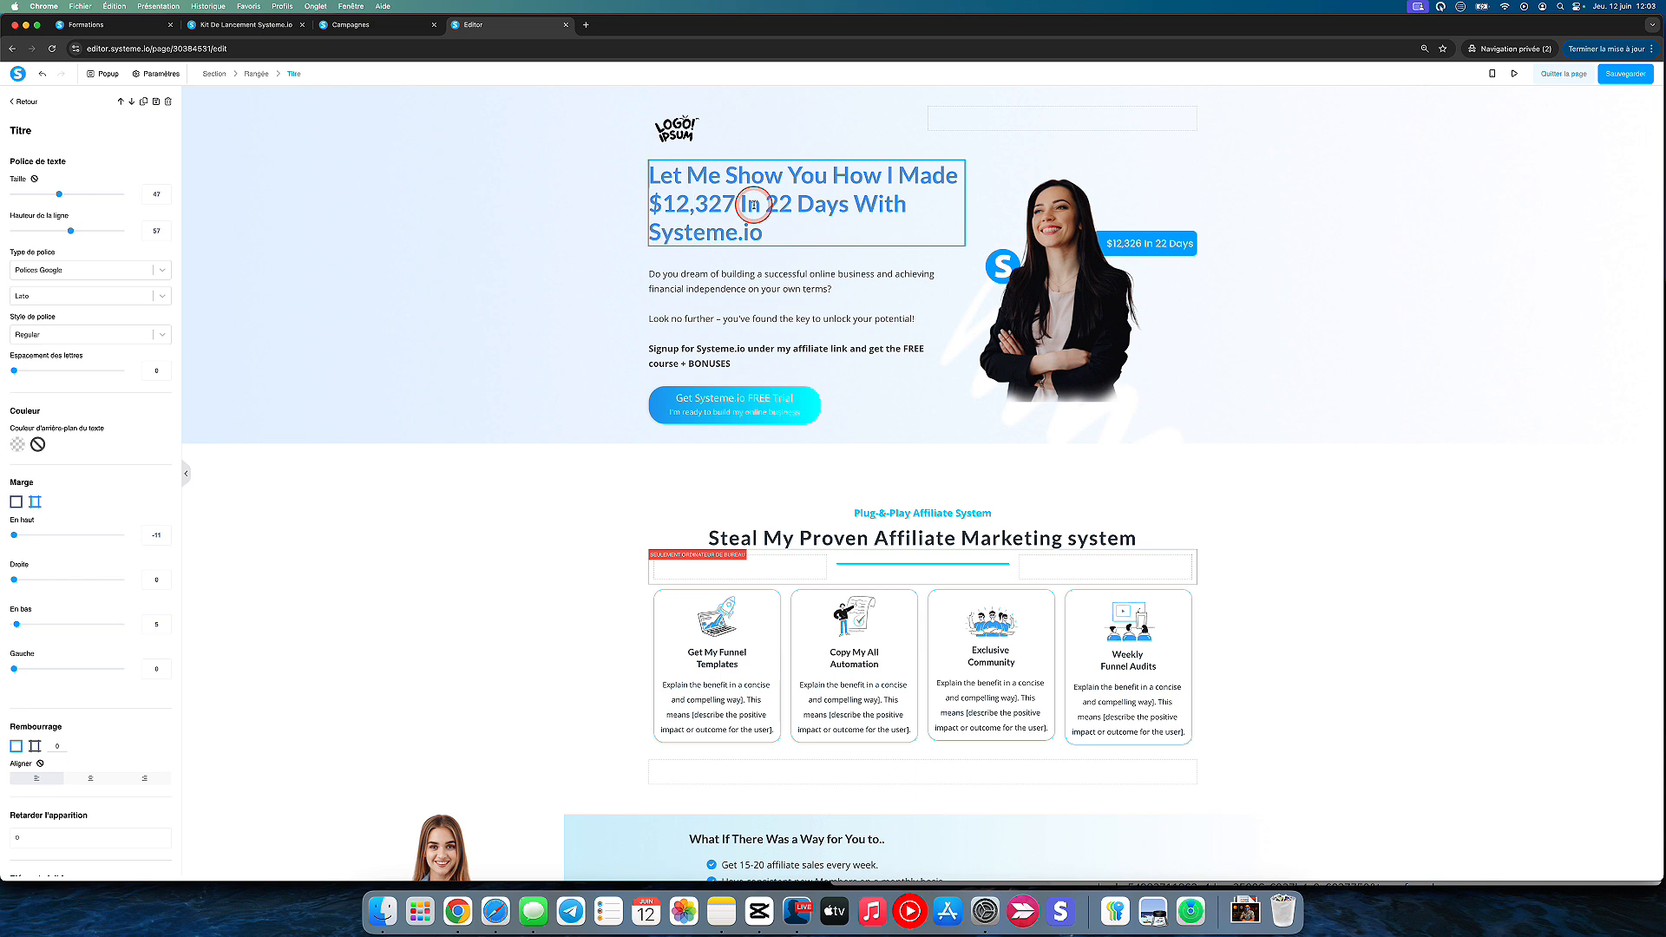
{"action": "type", "text": "MODIFITE"}
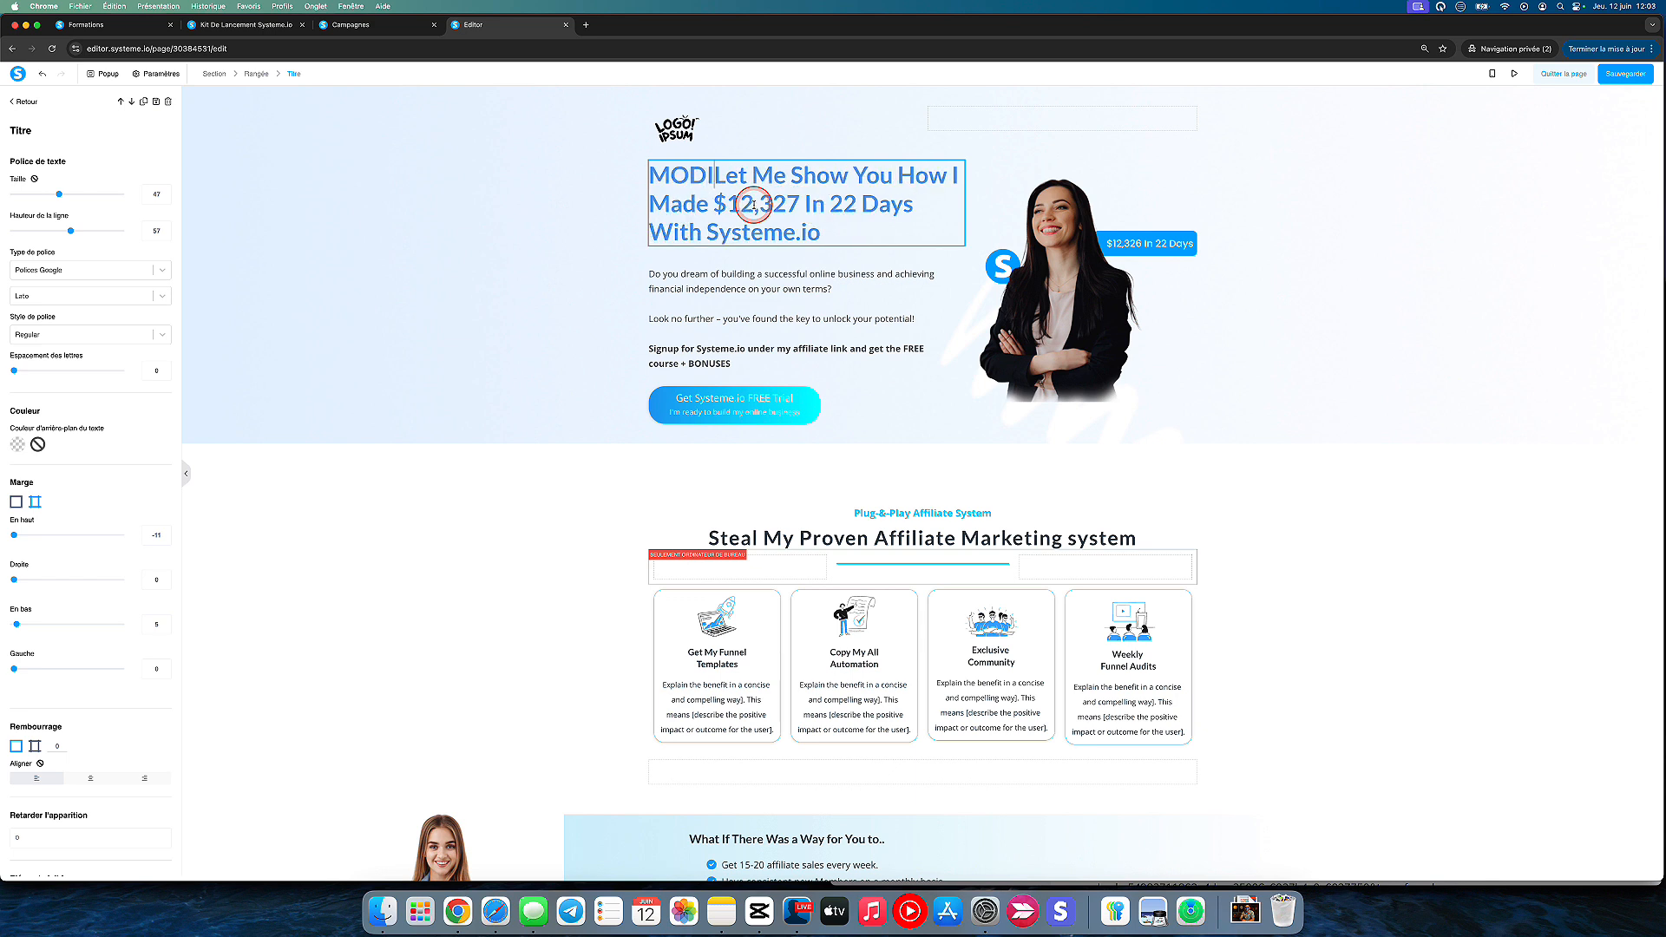
{"action": "type", "text": "R LE TEXTE"}
{"action": "key", "text": "shift+super+Left"}
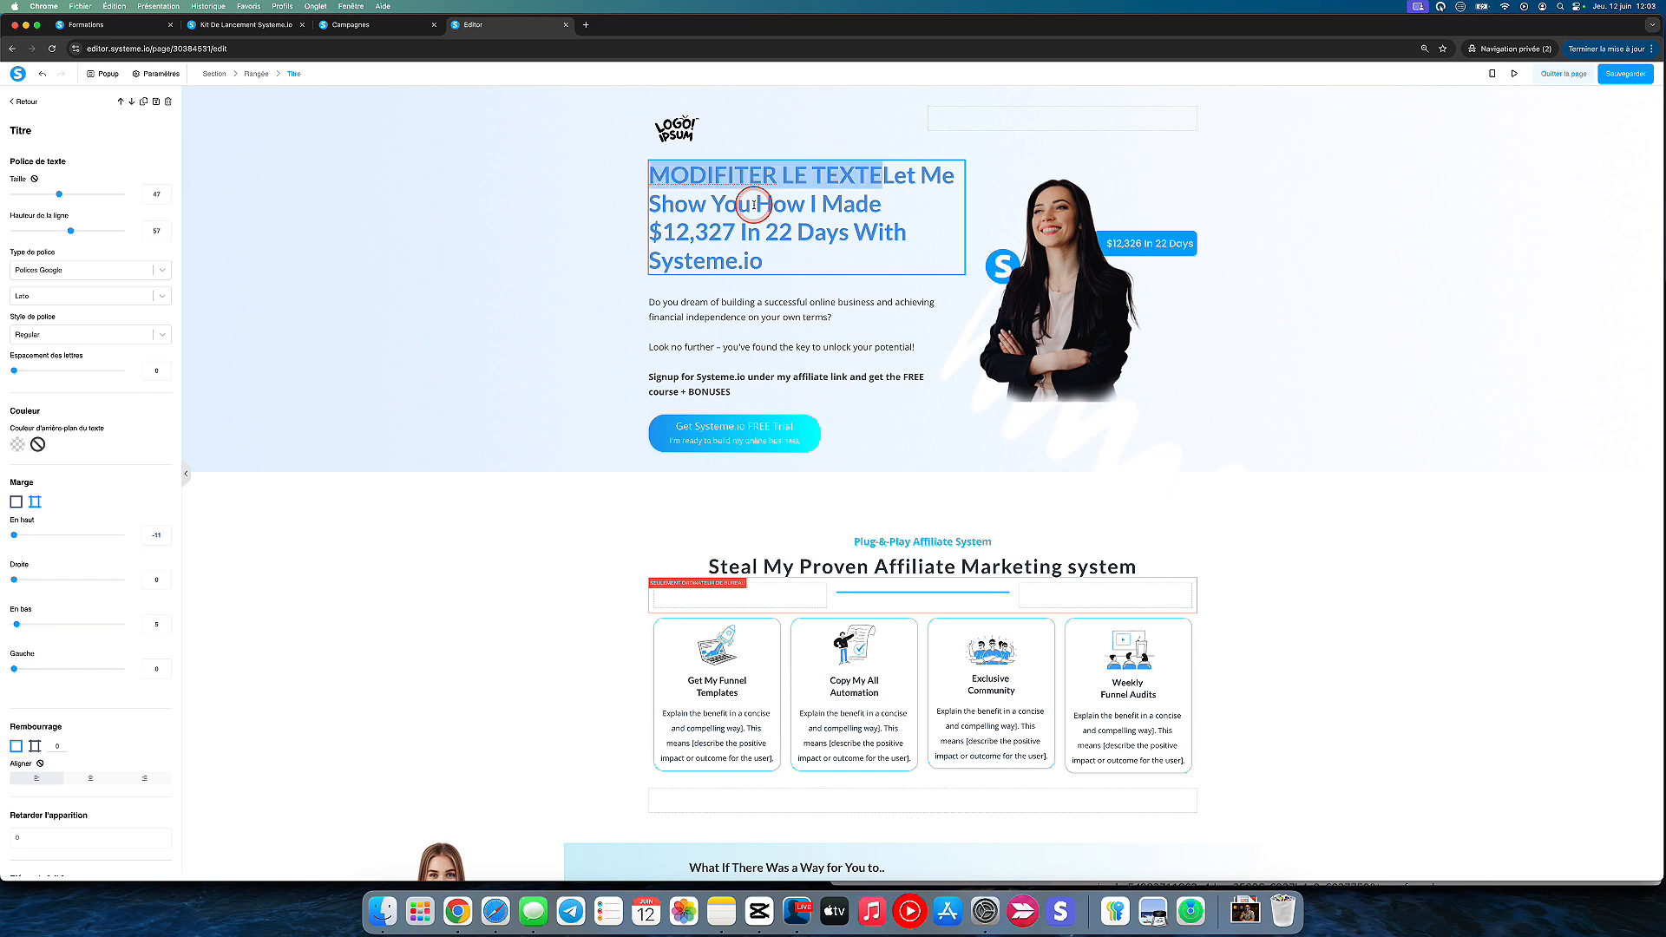
{"action": "key", "text": "BackSpace"}
Set the hero headline's font size to 48.
{"action": "left_click", "coordinate": [1117, 343]}
{"action": "left_click", "coordinate": [833, 212]}
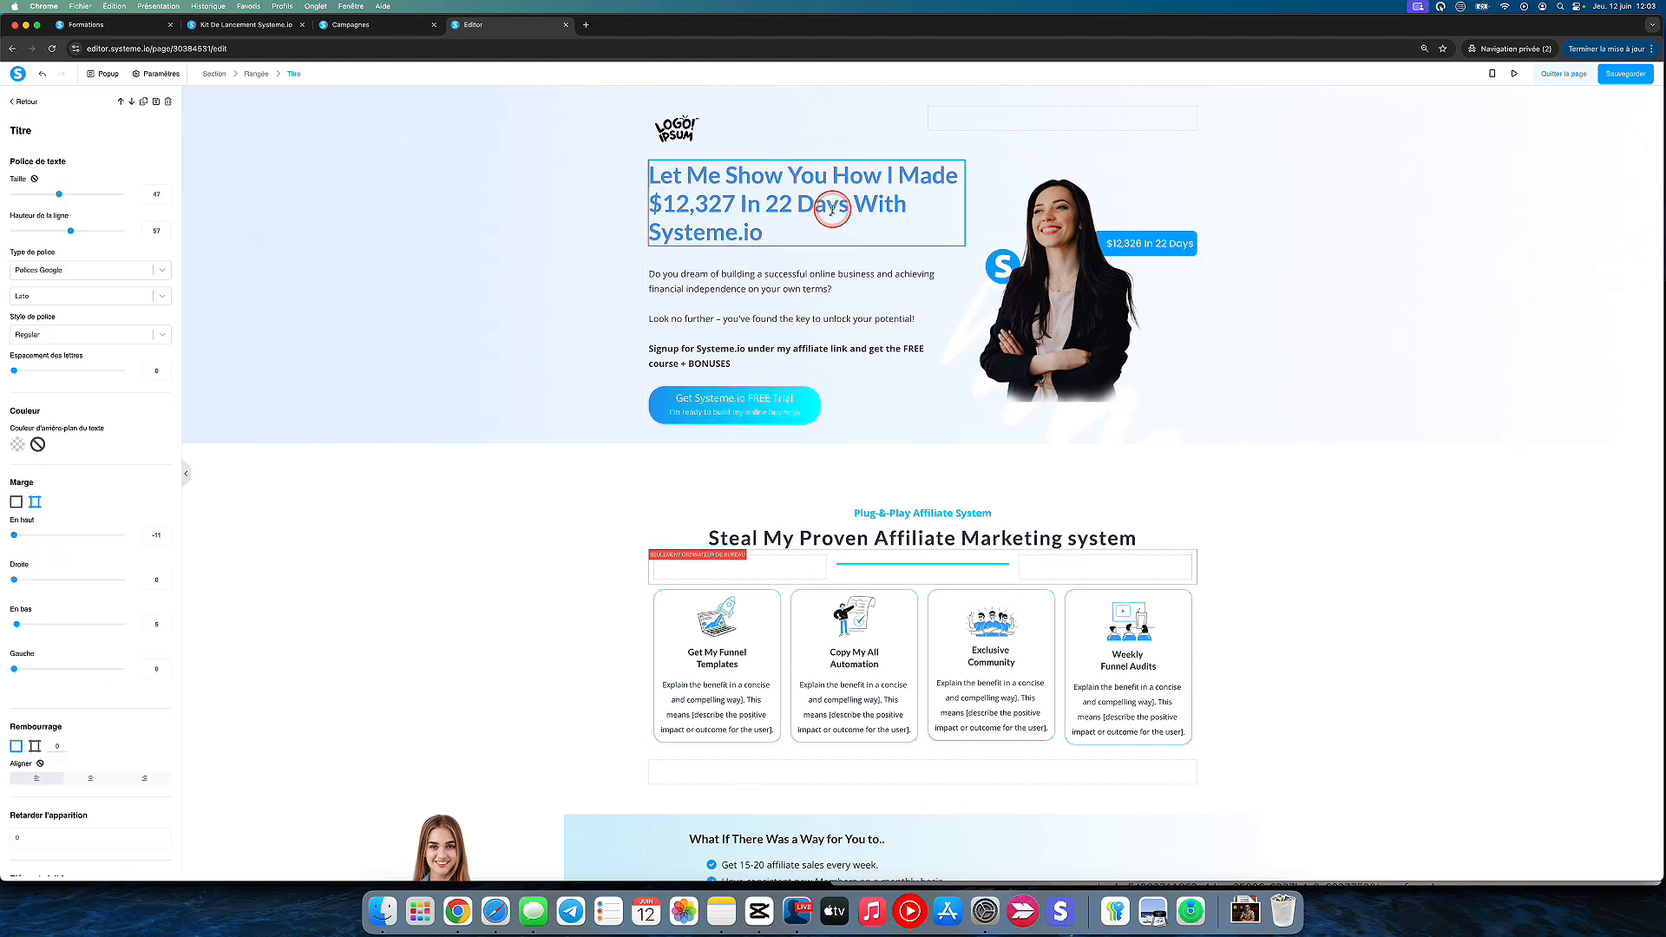
{"action": "left_click_drag", "start_coordinate": [76, 203], "coordinate": [60, 194]}
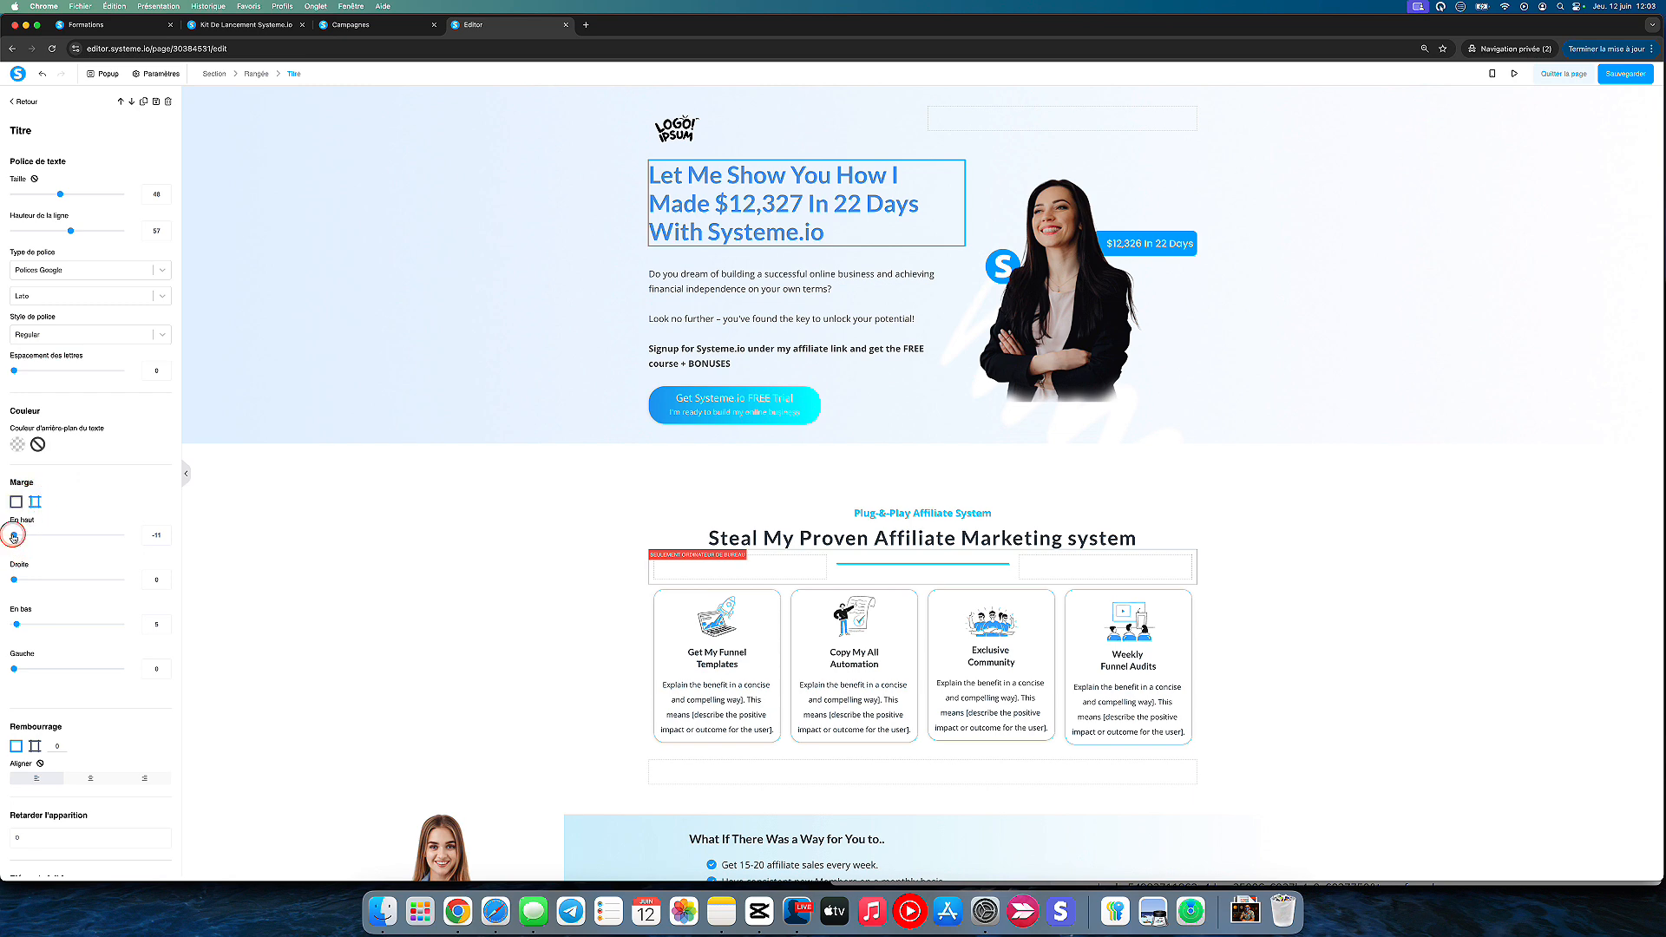
Try a top margin of 0 on the hero headline, and restore it to -11.
{"action": "left_click_drag", "start_coordinate": [13, 536], "coordinate": [3, 533]}
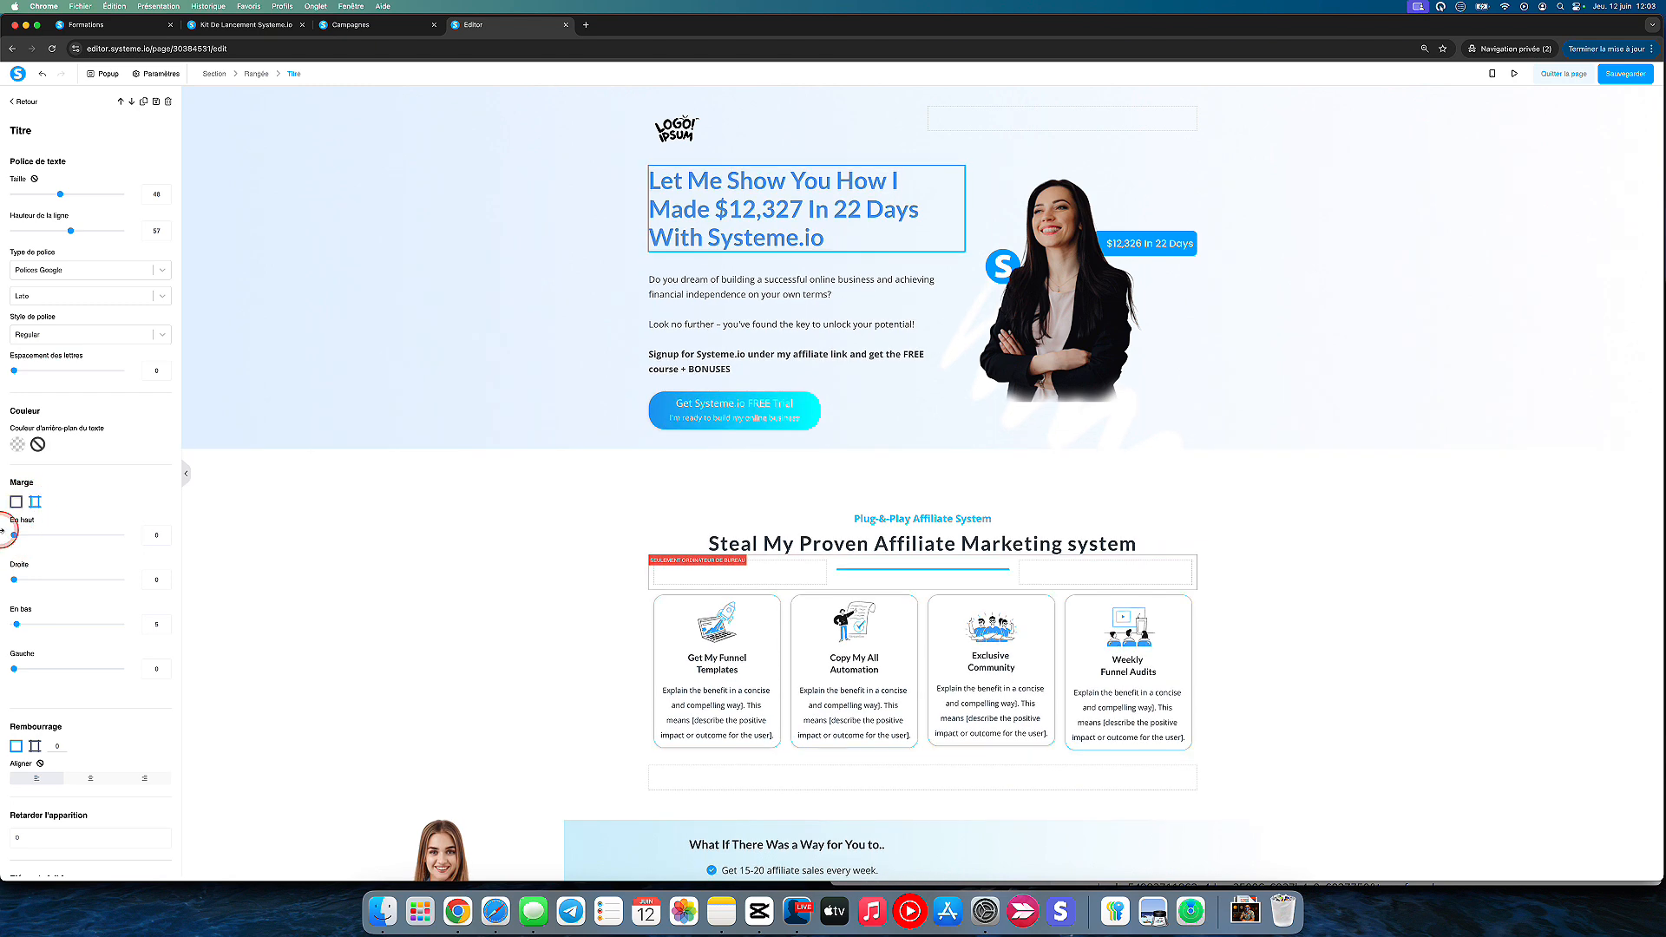
{"action": "left_click", "coordinate": [164, 542]}
{"action": "left_click_drag", "start_coordinate": [164, 542], "coordinate": [164, 535]}
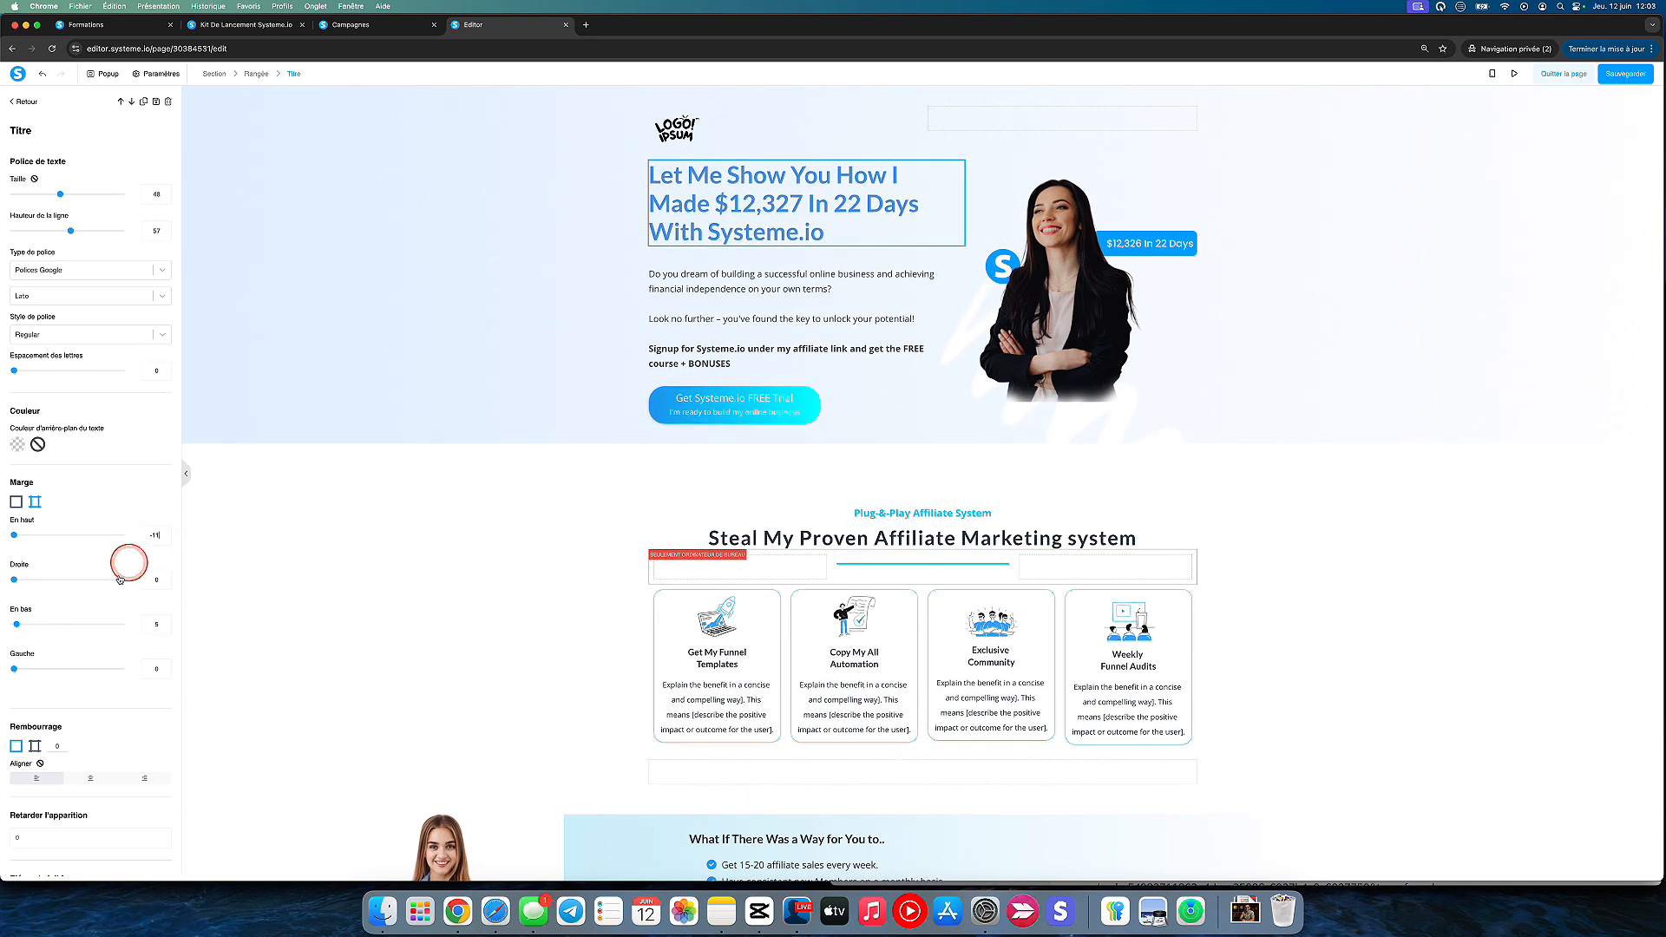
{"action": "scroll", "coordinate": [101, 613], "scroll_direction": "down", "scroll_amount": 3}
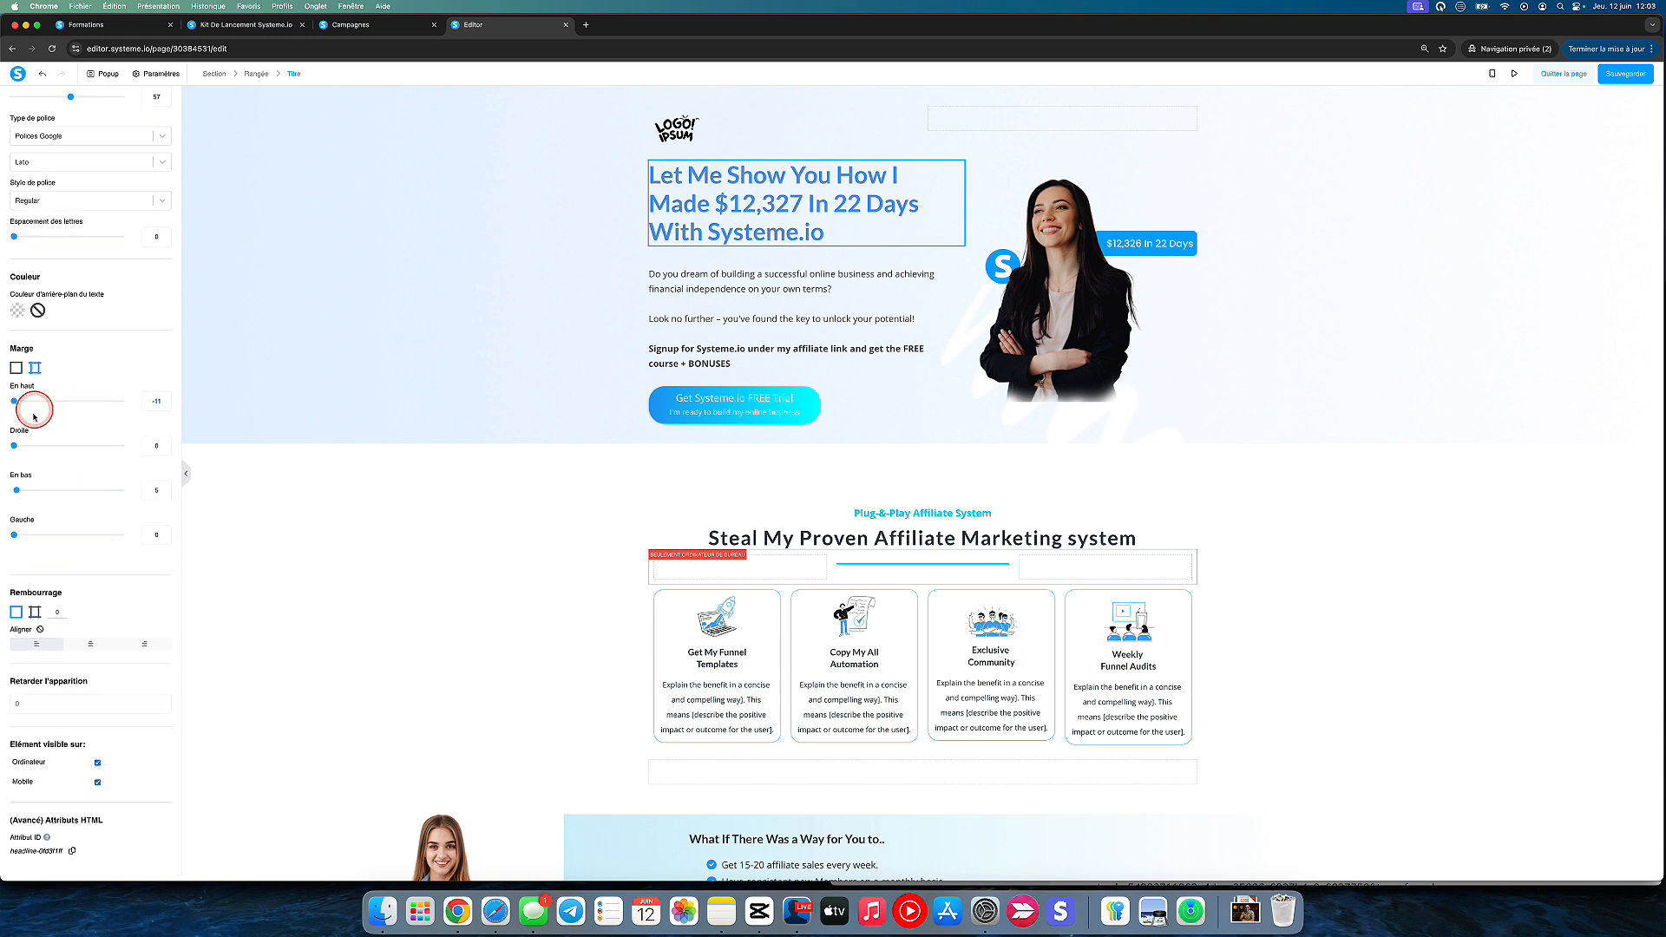
Set the hero headline's bottom margin to 0 and switch its padding to separate values per side.
{"action": "left_click", "coordinate": [602, 218]}
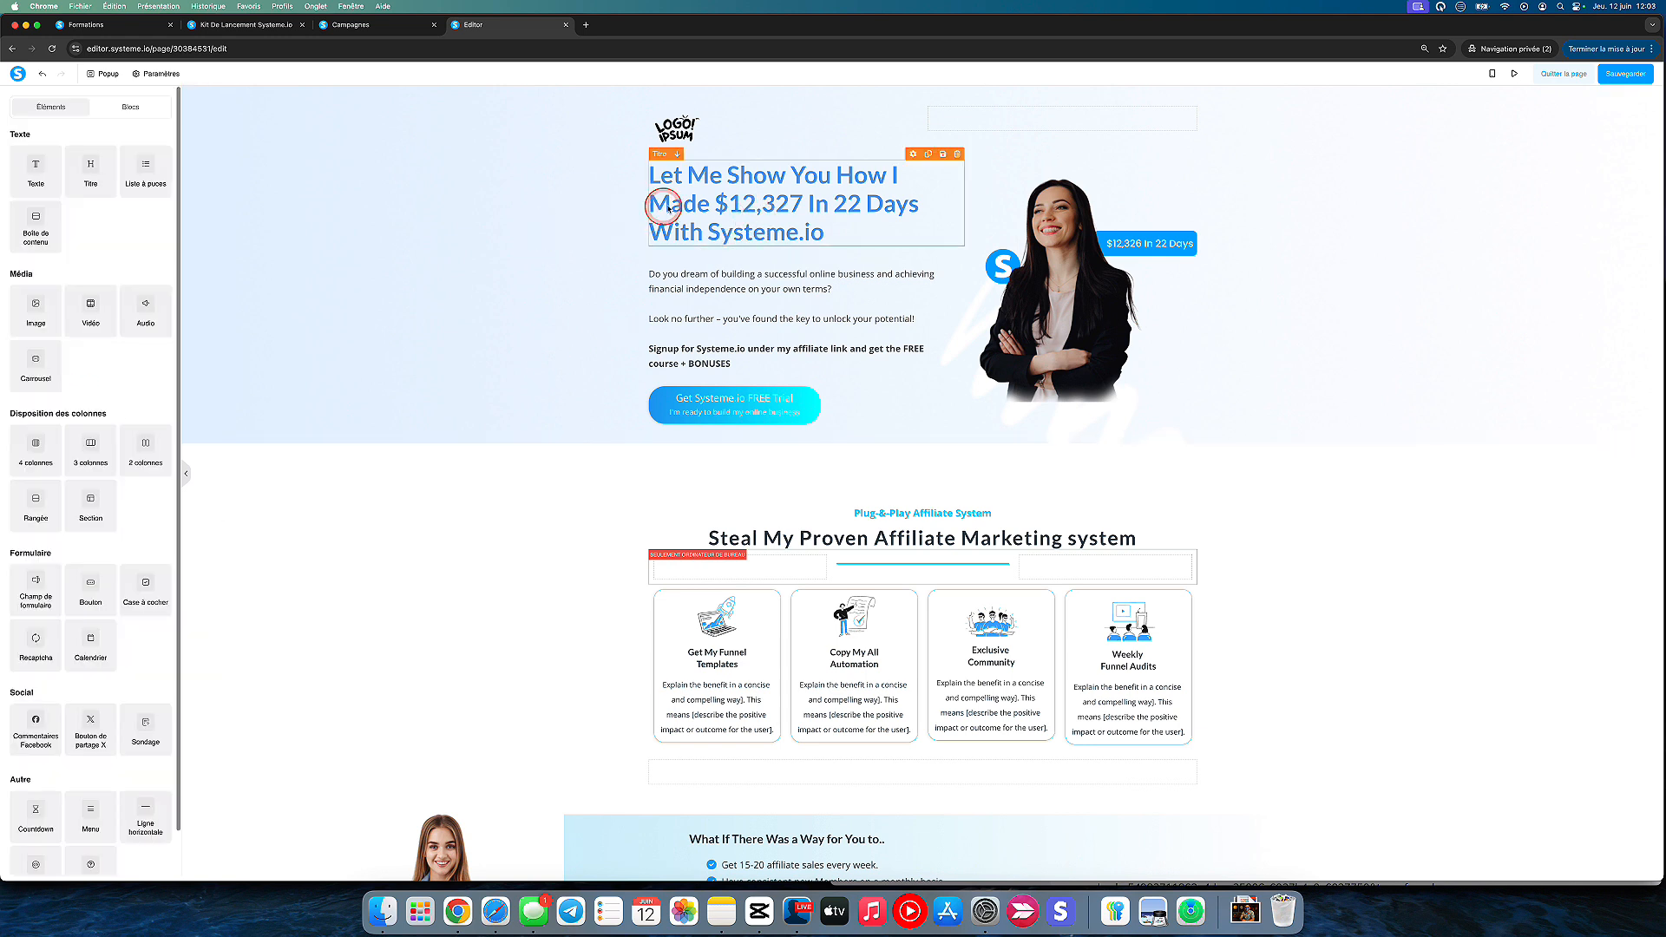
{"action": "left_click", "coordinate": [646, 227]}
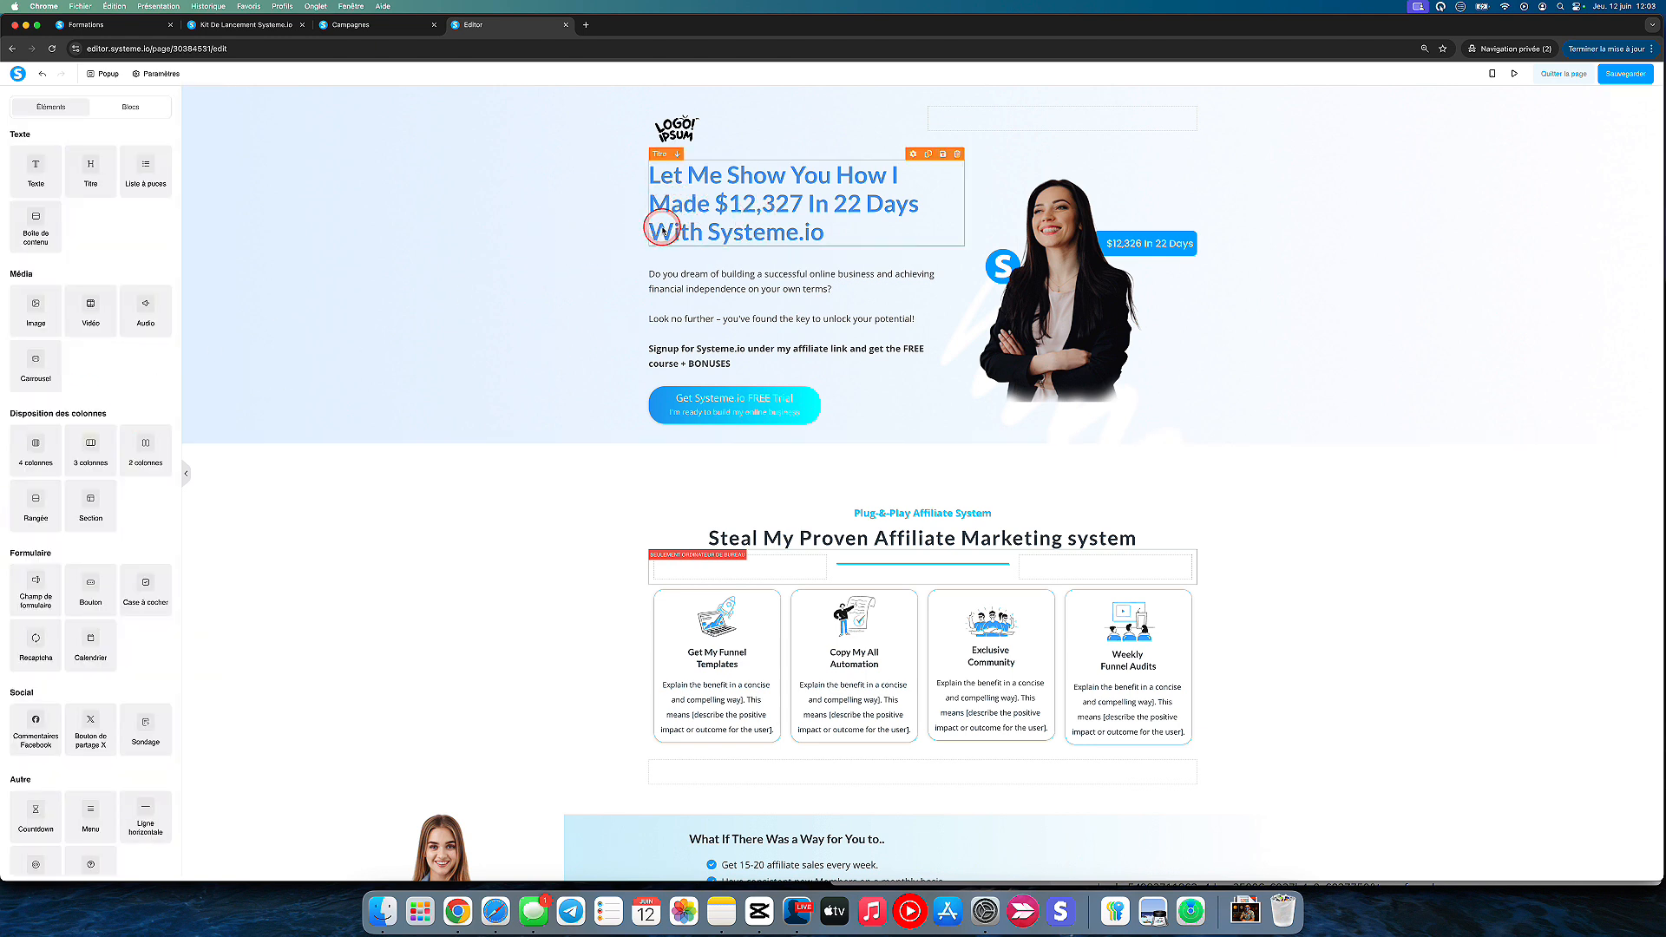
{"action": "mouse_move", "coordinate": [16, 624]}
{"action": "left_mouse_down"}
{"action": "mouse_move", "coordinate": [63, 629]}
{"action": "mouse_move", "coordinate": [2, 630]}
{"action": "left_mouse_up"}
{"action": "left_click", "coordinate": [34, 746]}
{"action": "scroll", "coordinate": [102, 748], "scroll_direction": "down", "scroll_amount": 3}
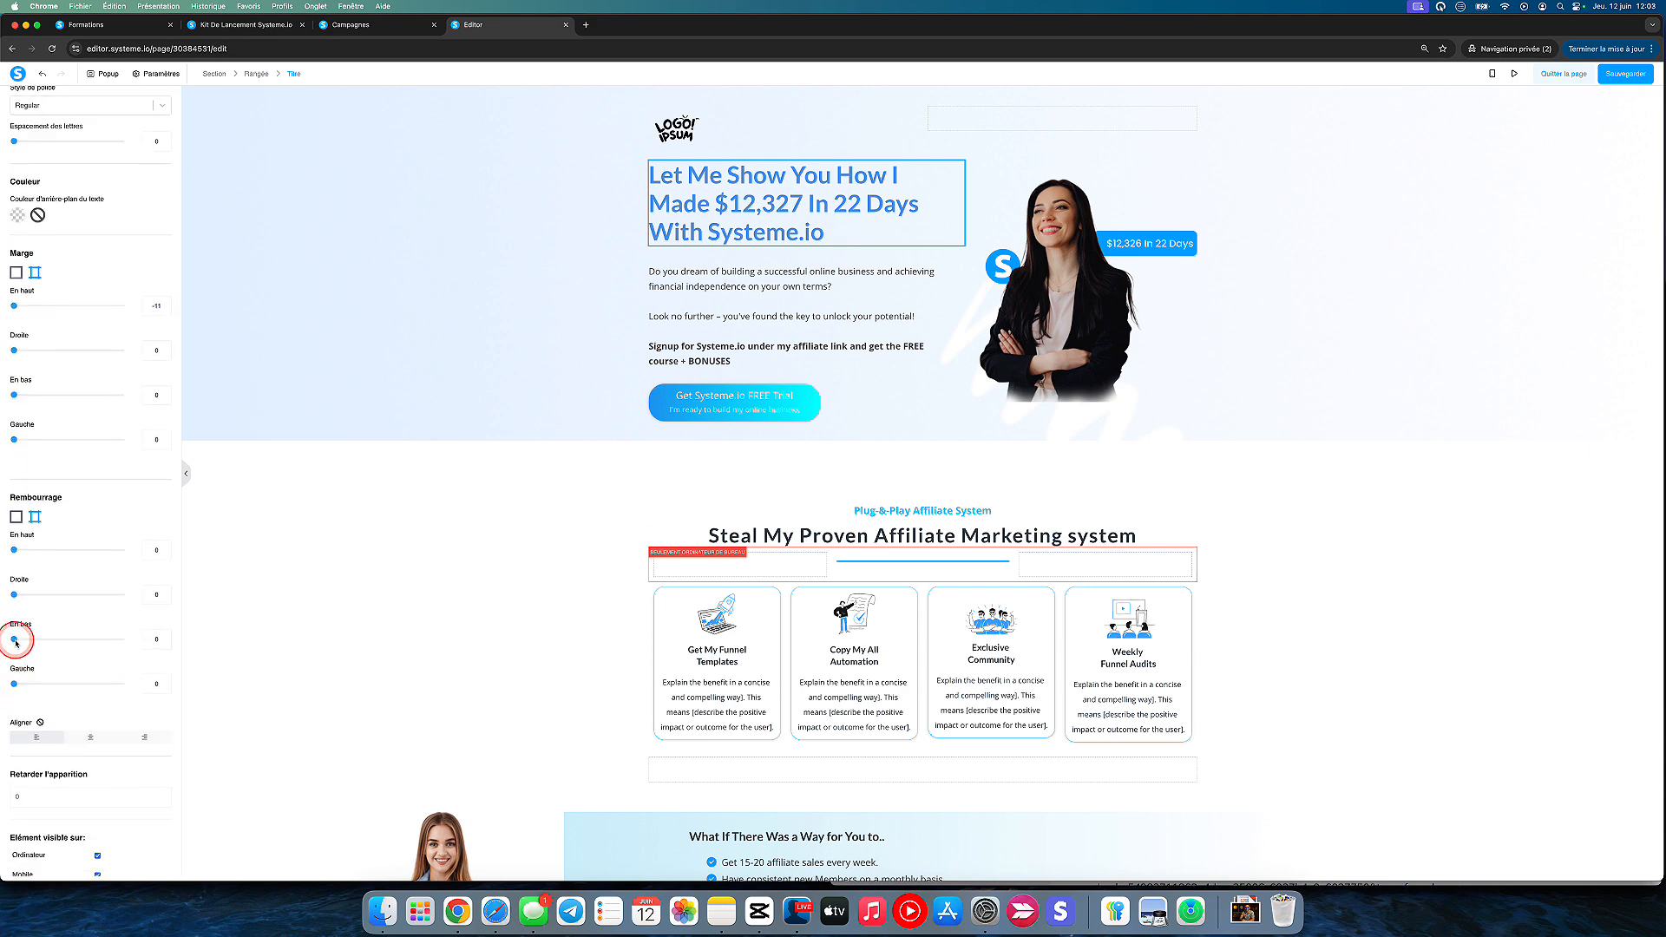
{"action": "mouse_move", "coordinate": [15, 640]}
{"action": "left_mouse_down"}
{"action": "mouse_move", "coordinate": [56, 639]}
{"action": "mouse_move", "coordinate": [10, 636]}
{"action": "left_mouse_up"}
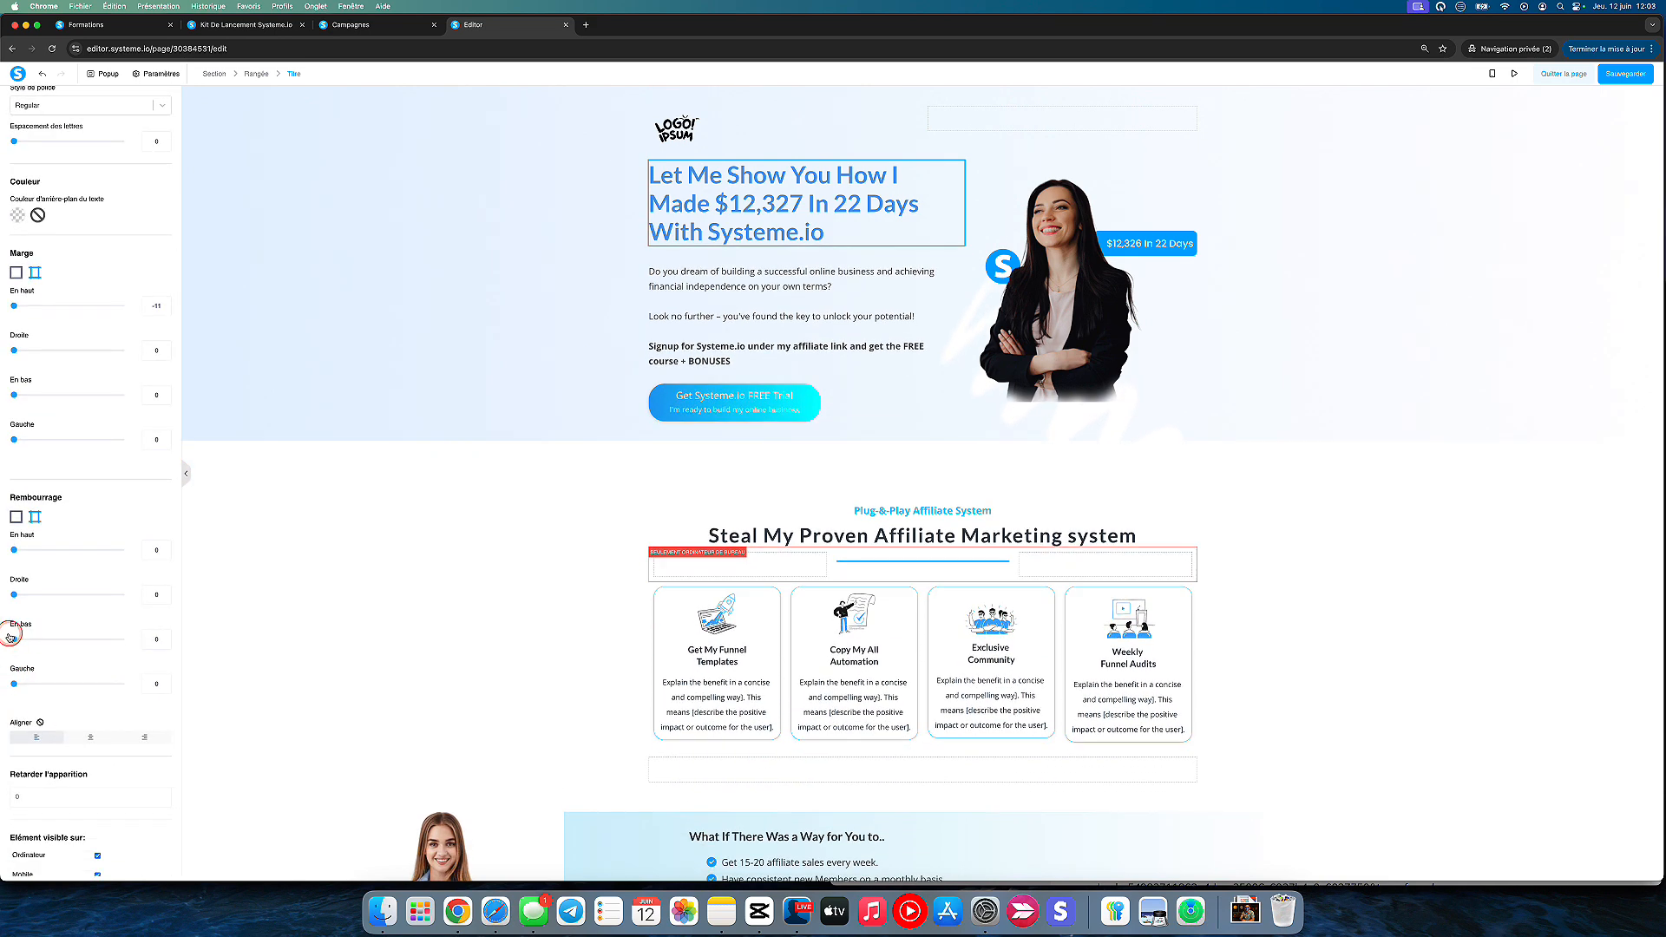
{"action": "left_click", "coordinate": [410, 382]}
View the settings of the hero's portrait image and its image upload dialog, and close them without replacing the image.
{"action": "left_click", "coordinate": [1075, 331]}
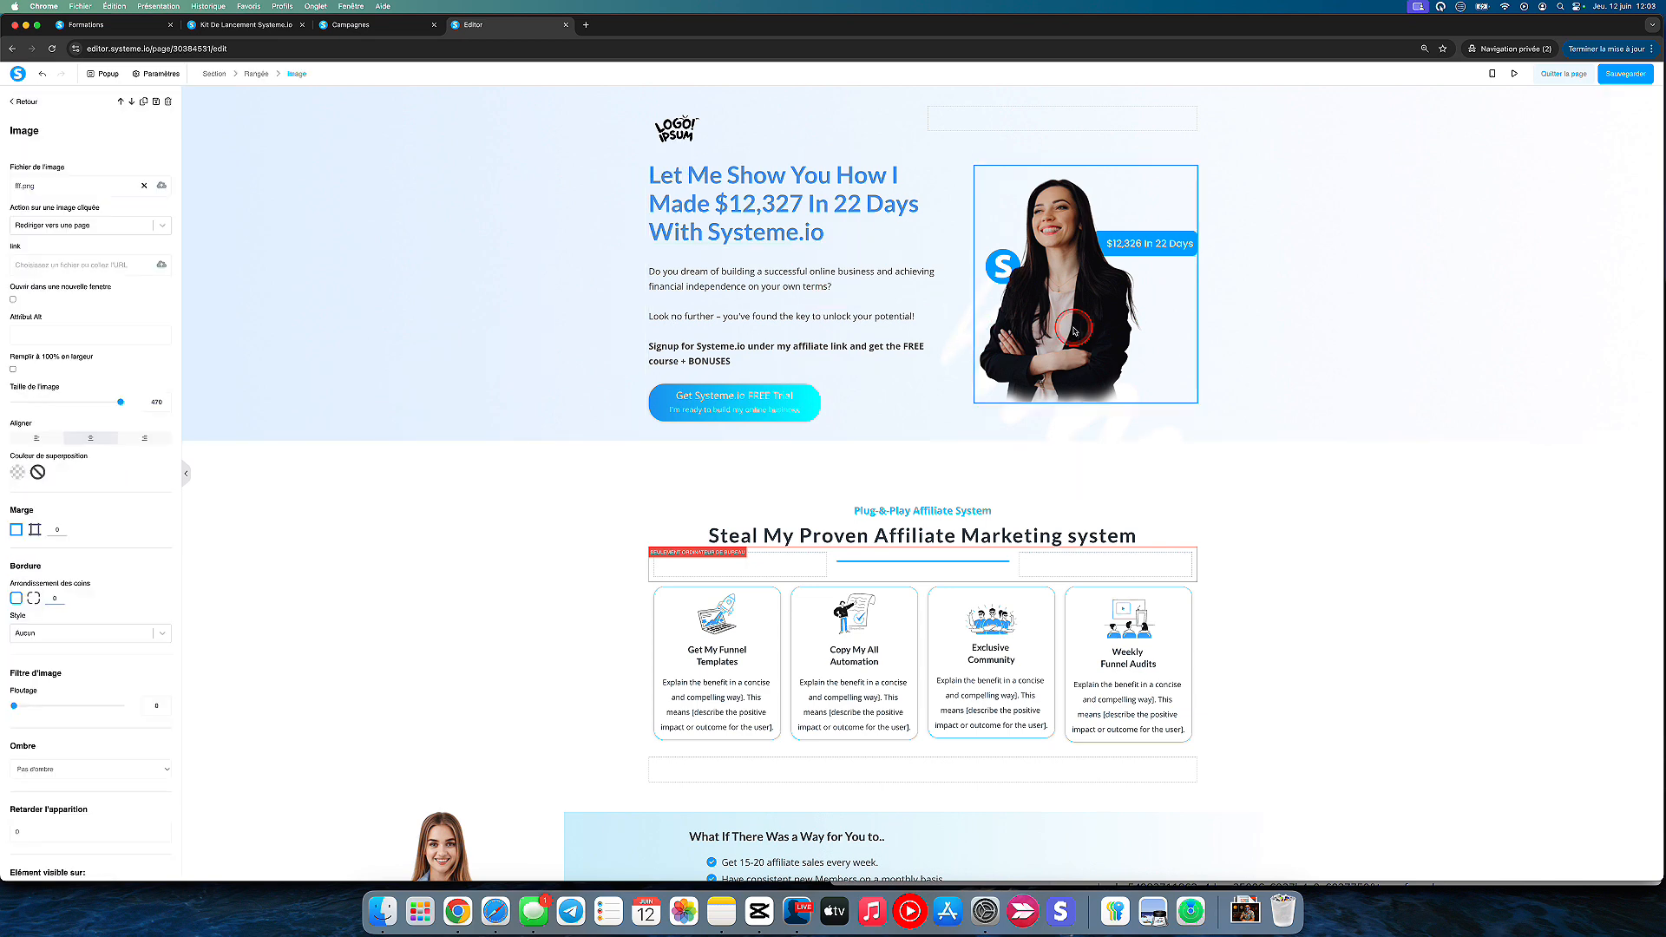
{"action": "left_click", "coordinate": [1294, 246]}
{"action": "left_click", "coordinate": [1052, 229]}
{"action": "left_click", "coordinate": [163, 188]}
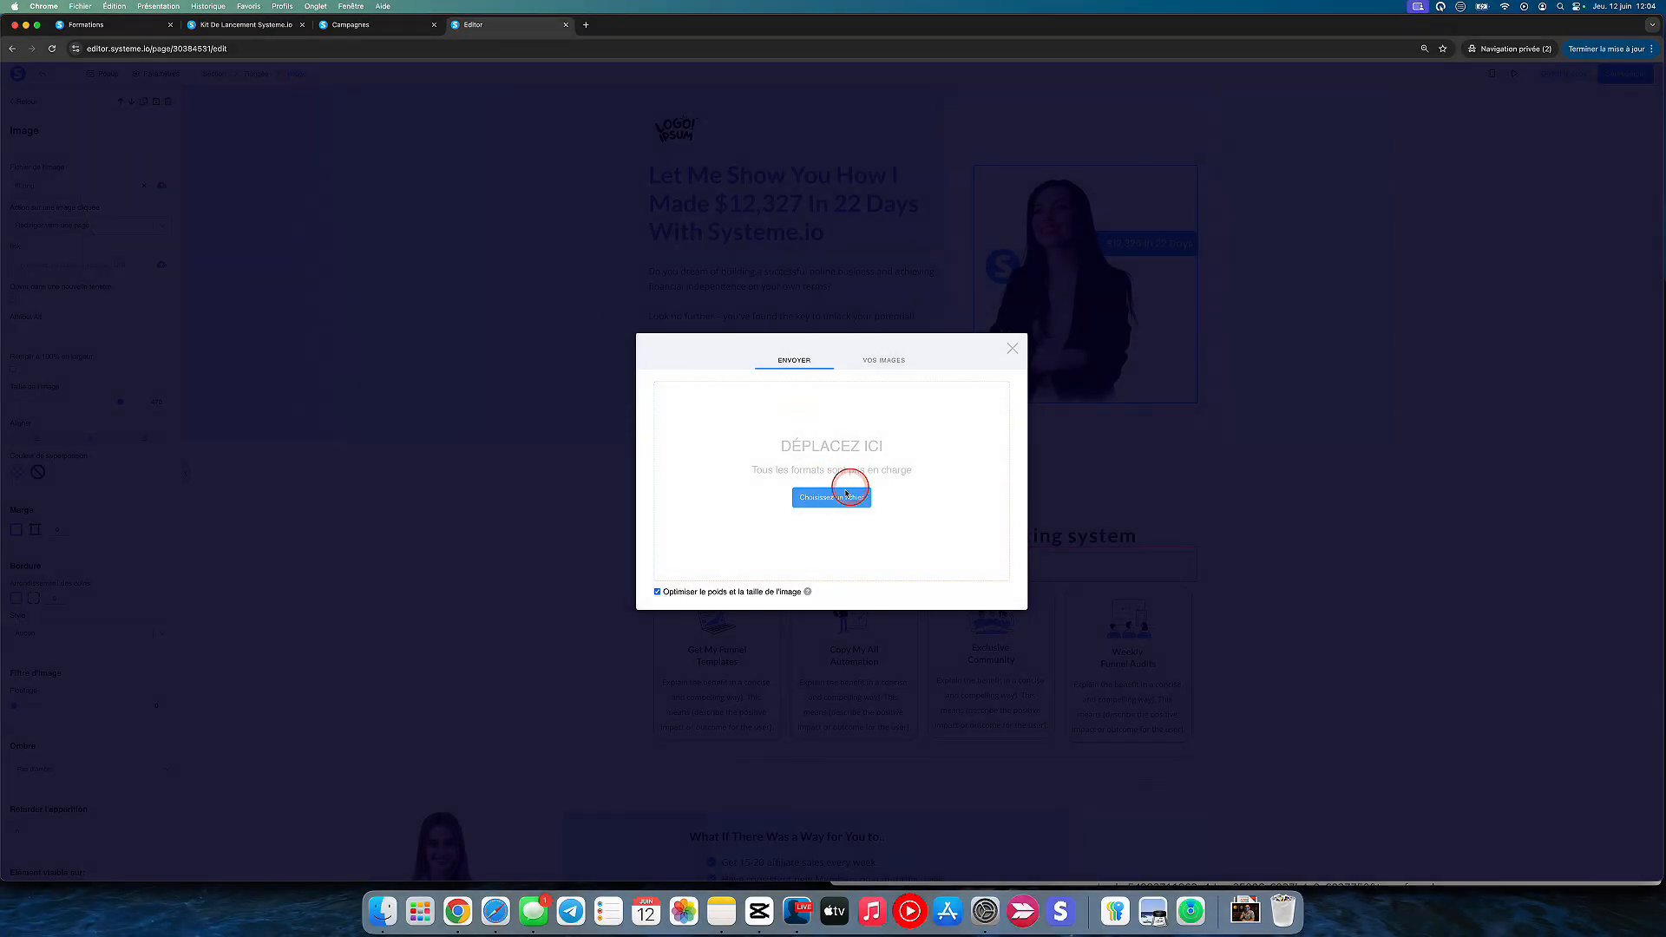
{"action": "left_click", "coordinate": [1219, 454]}
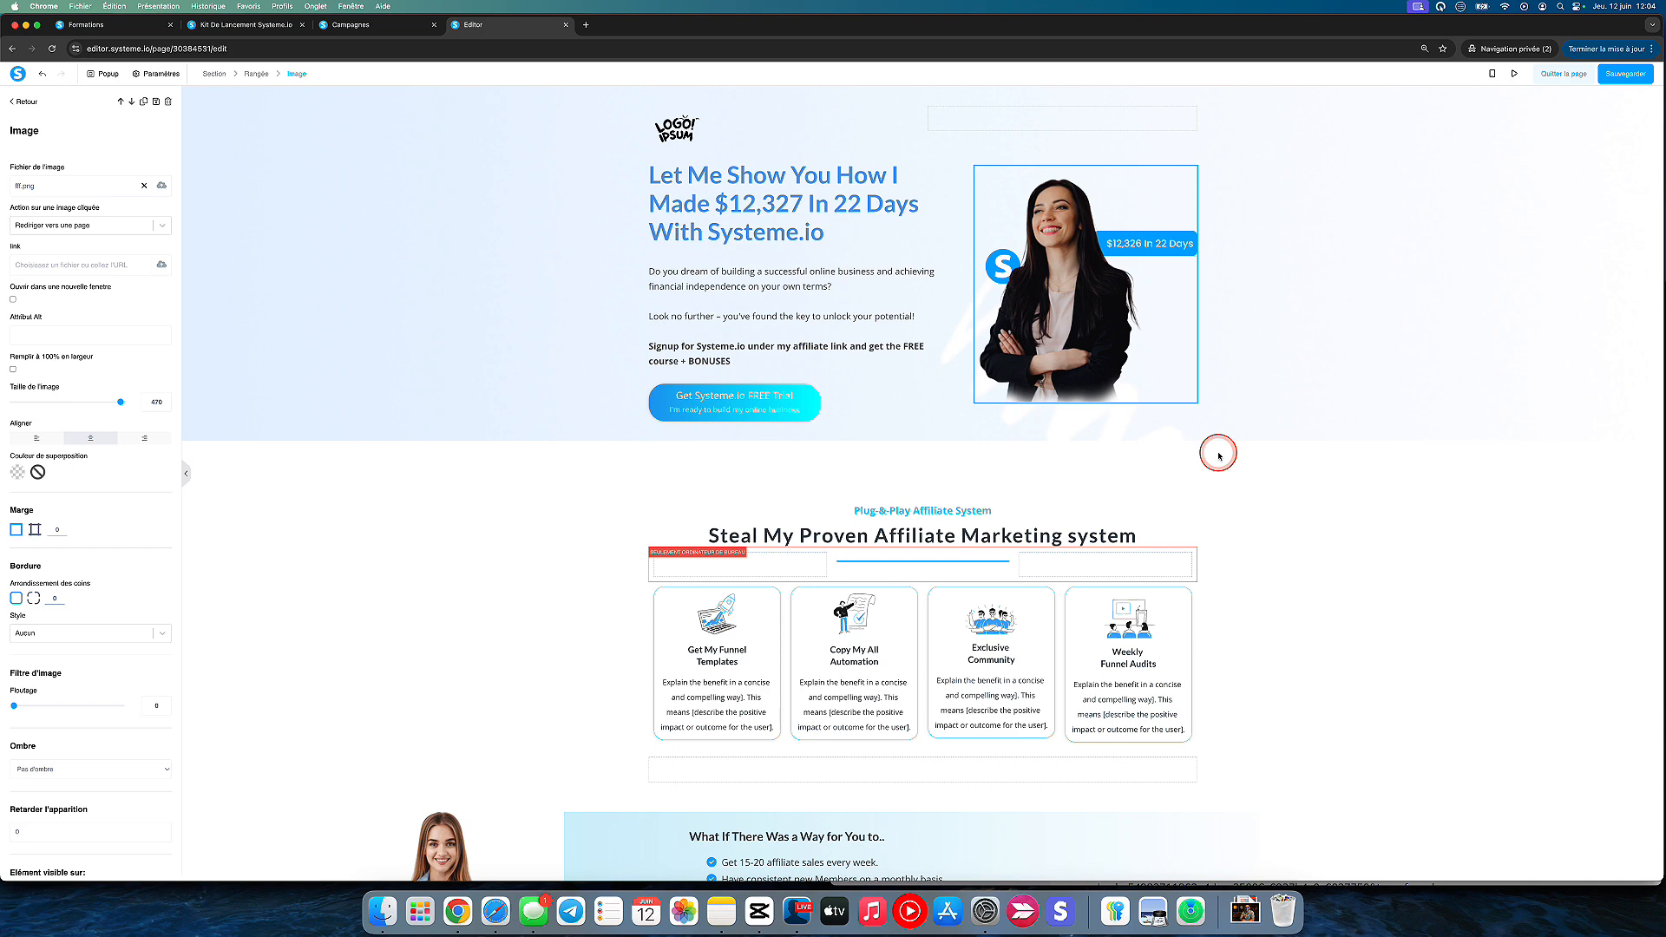
{"action": "left_click", "coordinate": [589, 664]}
Examine the images and titles of the four benefit cards in the "Steal My Proven Affiliate Marketing system" section.
{"action": "scroll", "coordinate": [590, 664], "scroll_direction": "down", "scroll_amount": 4}
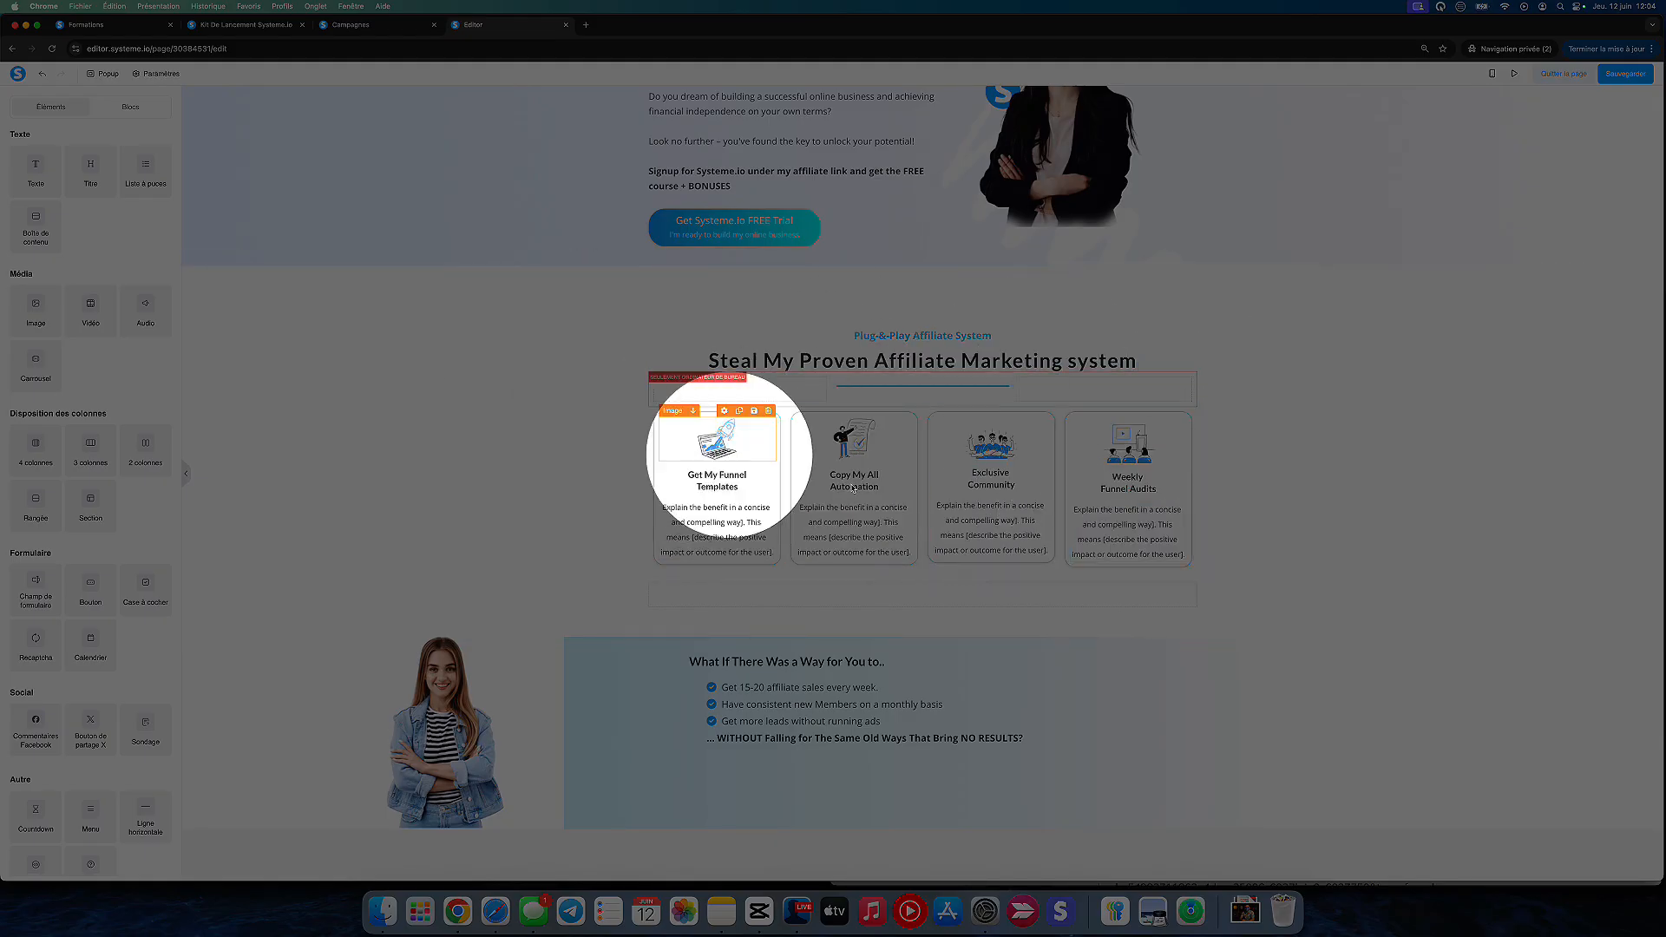
{"action": "left_click", "coordinate": [831, 470]}
{"action": "left_click", "coordinate": [410, 348]}
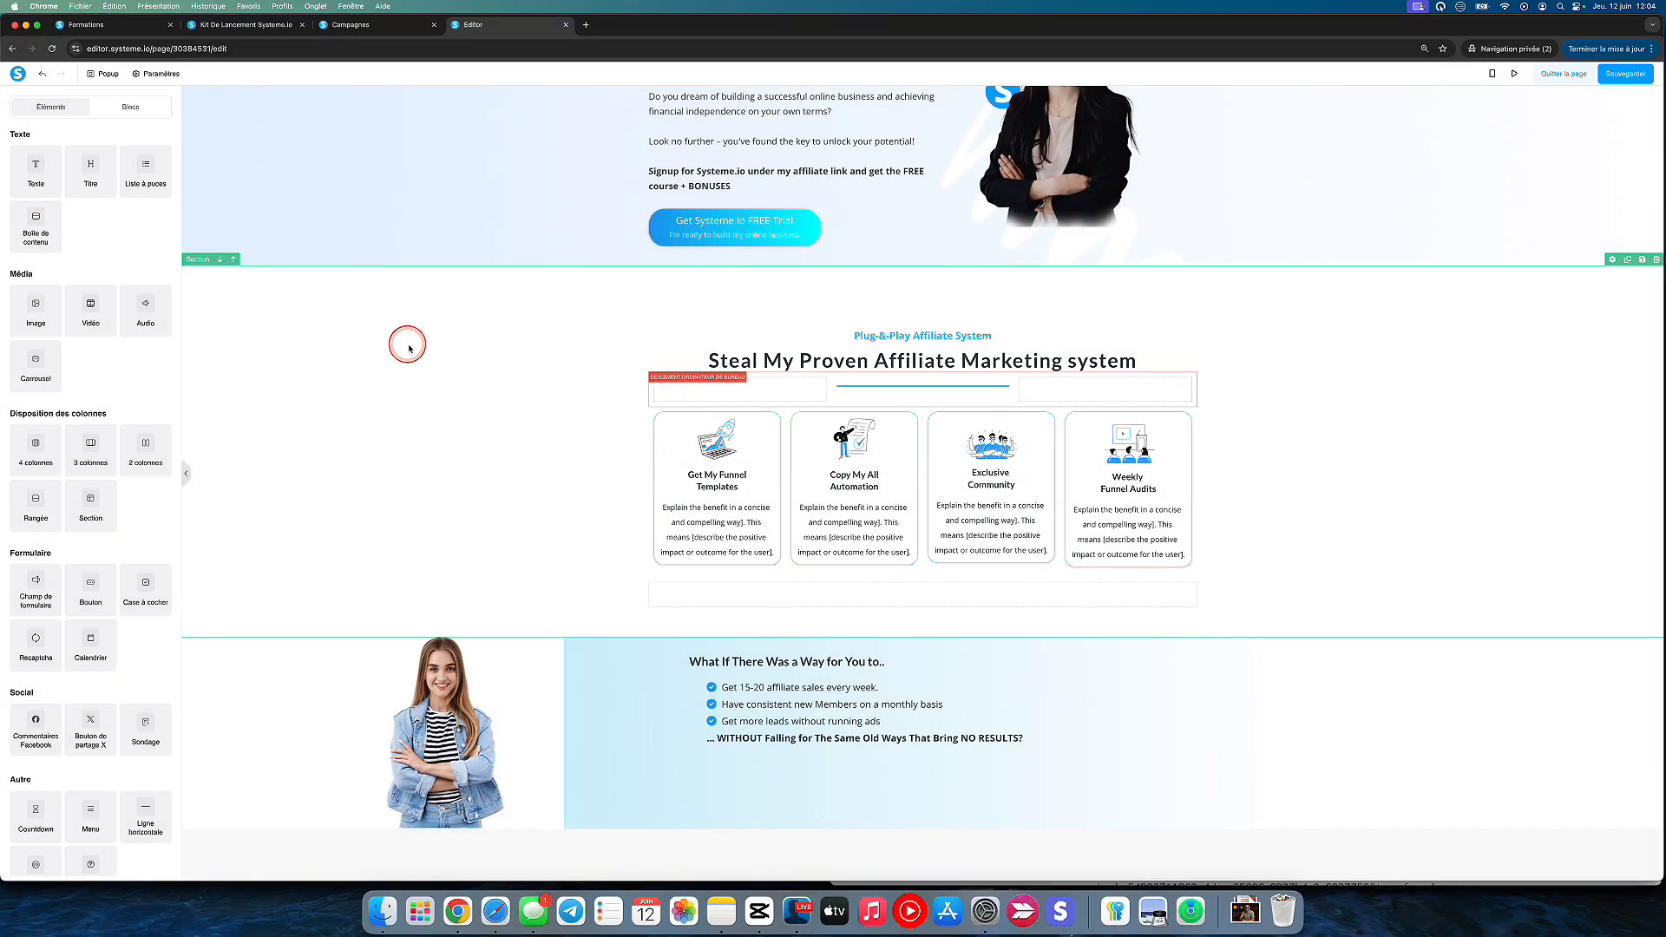
{"action": "scroll", "coordinate": [408, 353], "scroll_direction": "up", "scroll_amount": 2}
{"action": "scroll", "coordinate": [409, 353], "scroll_direction": "down", "scroll_amount": 2}
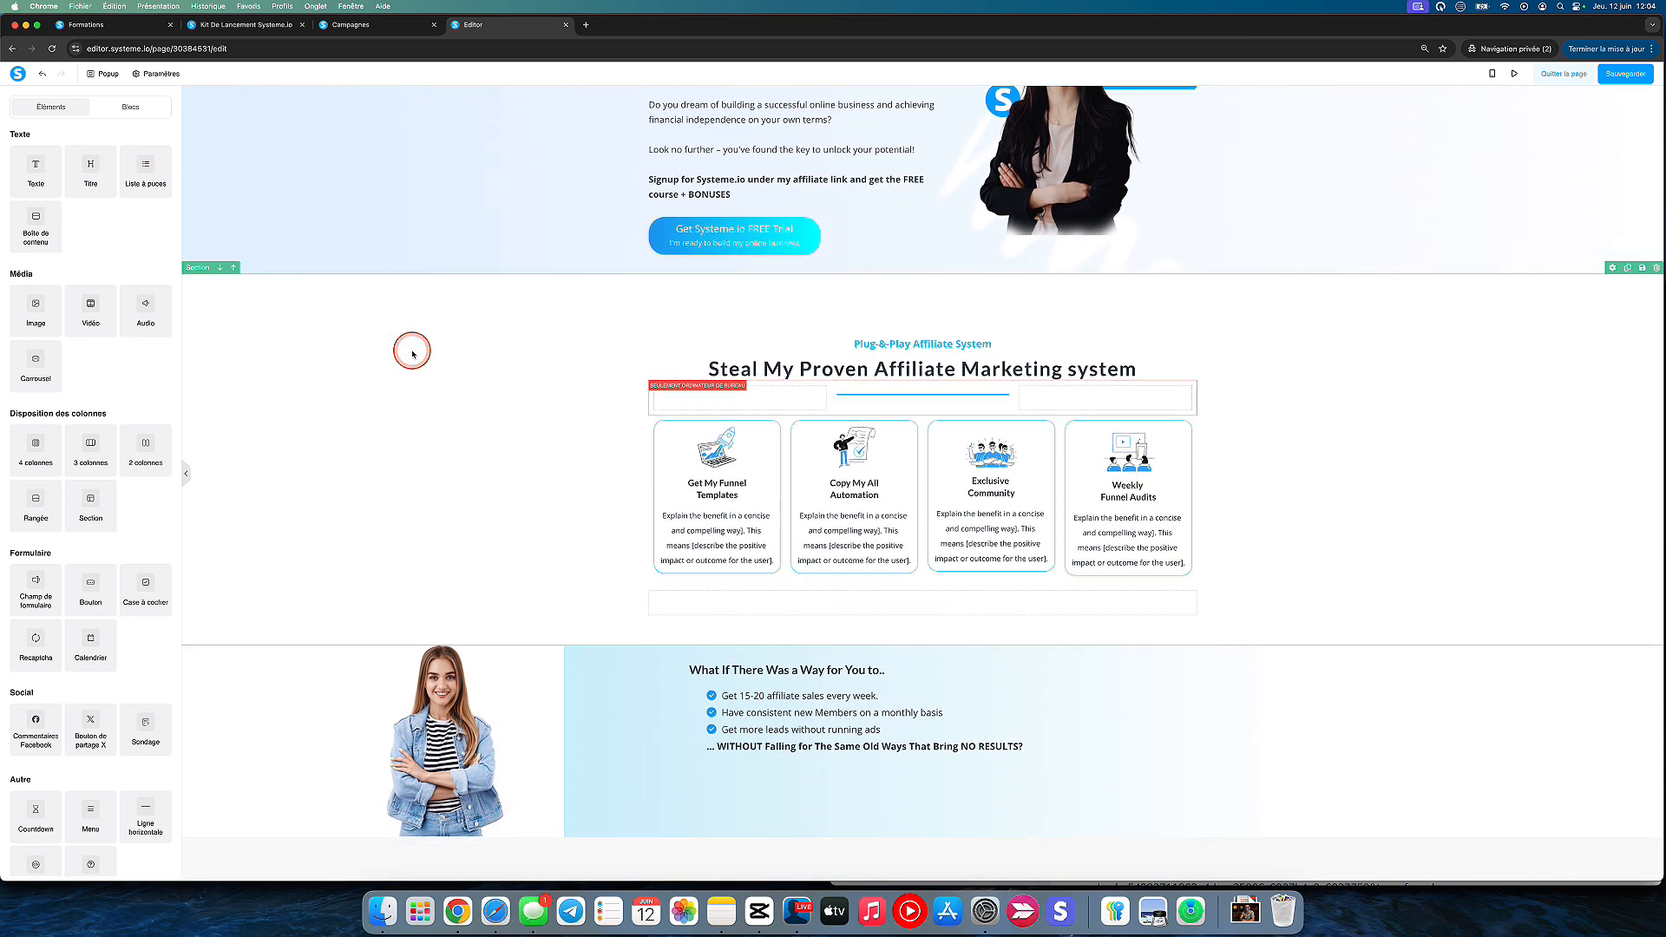
{"action": "left_click", "coordinate": [978, 467]}
{"action": "left_click", "coordinate": [711, 489]}
{"action": "left_click", "coordinate": [754, 444]}
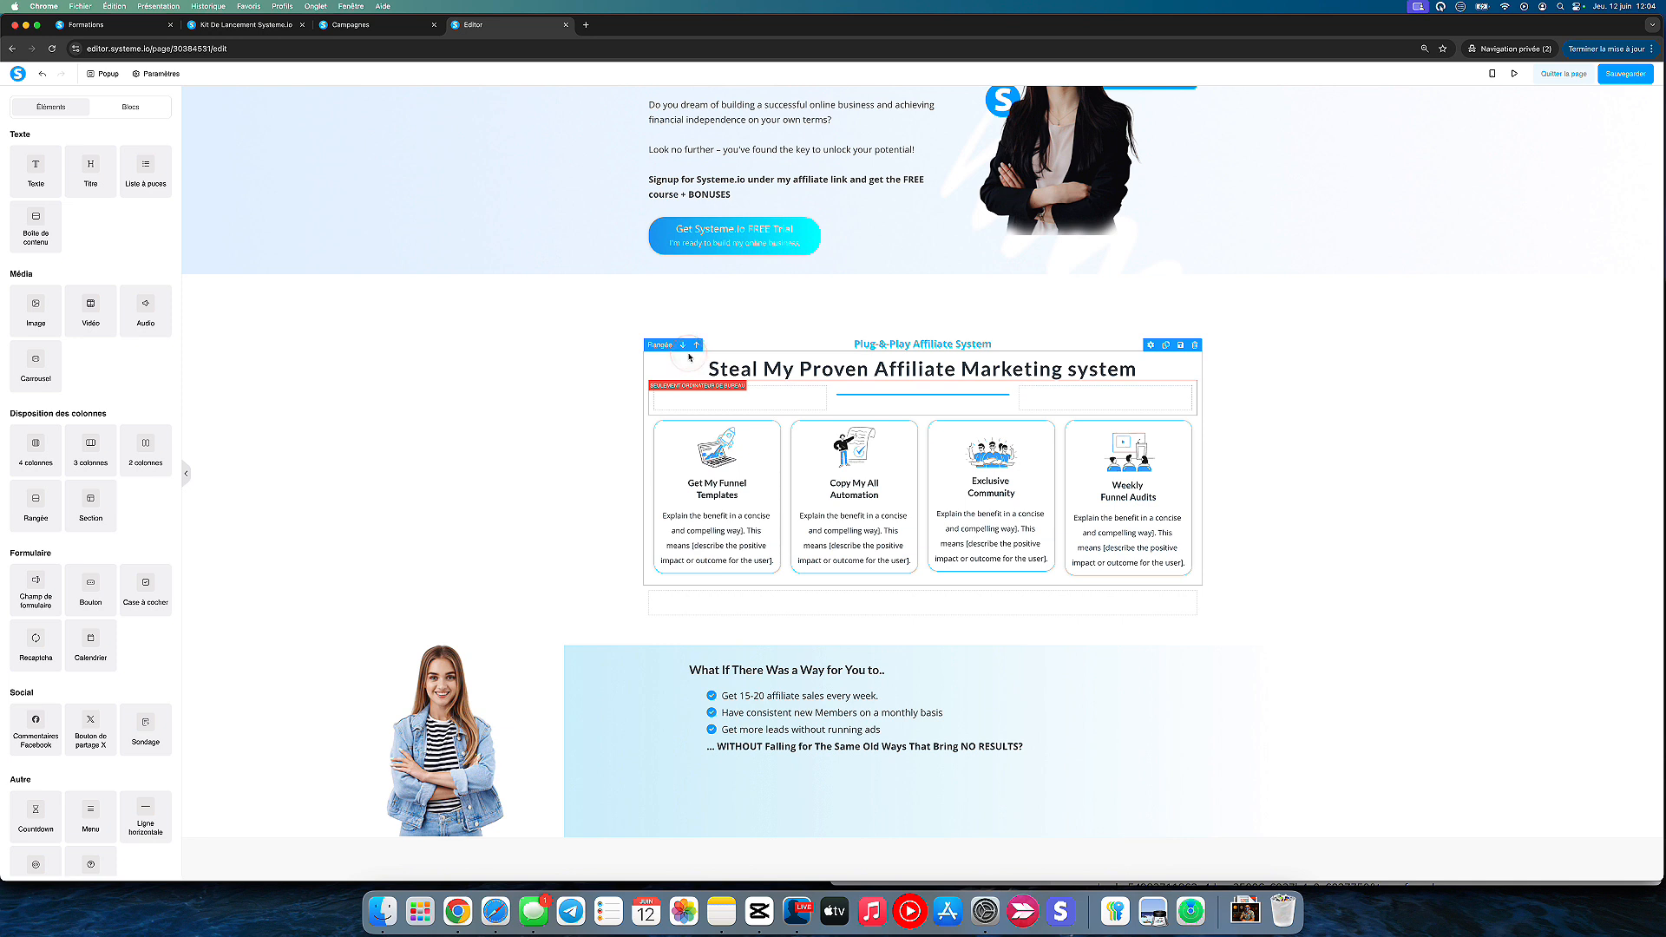
Examine how the "Steal My Proven Affiliate Marketing system" section is built from nested rows, columns and text elements.
{"action": "left_click", "coordinate": [673, 402]}
{"action": "left_click", "coordinate": [655, 422]}
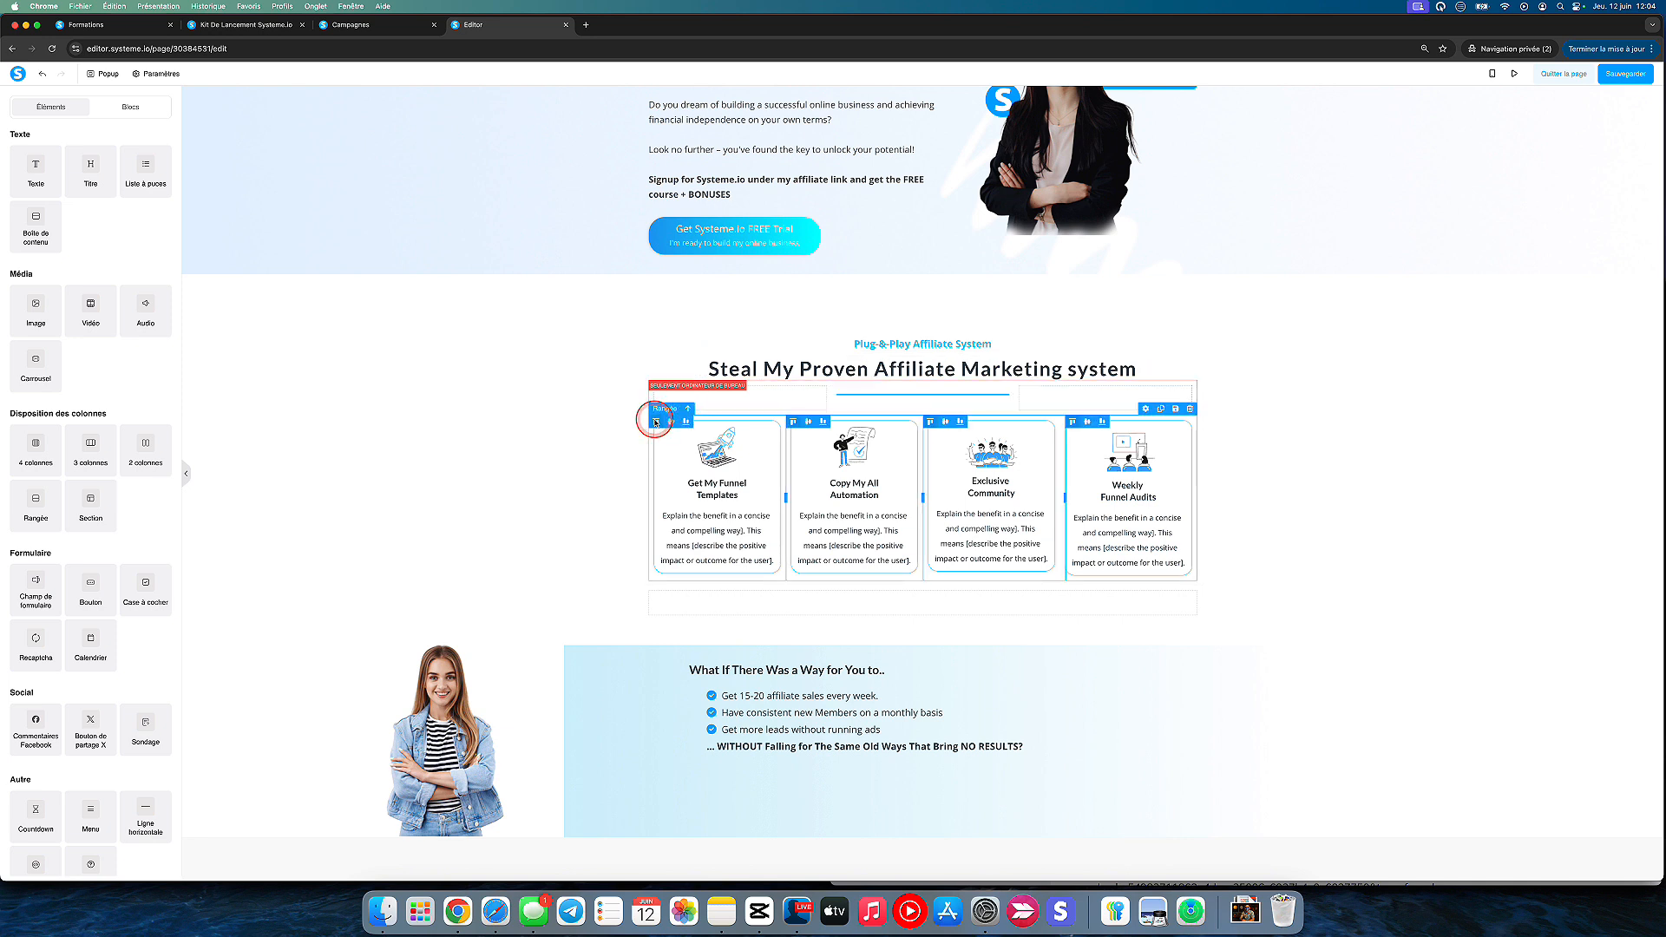
{"action": "left_click", "coordinate": [654, 392]}
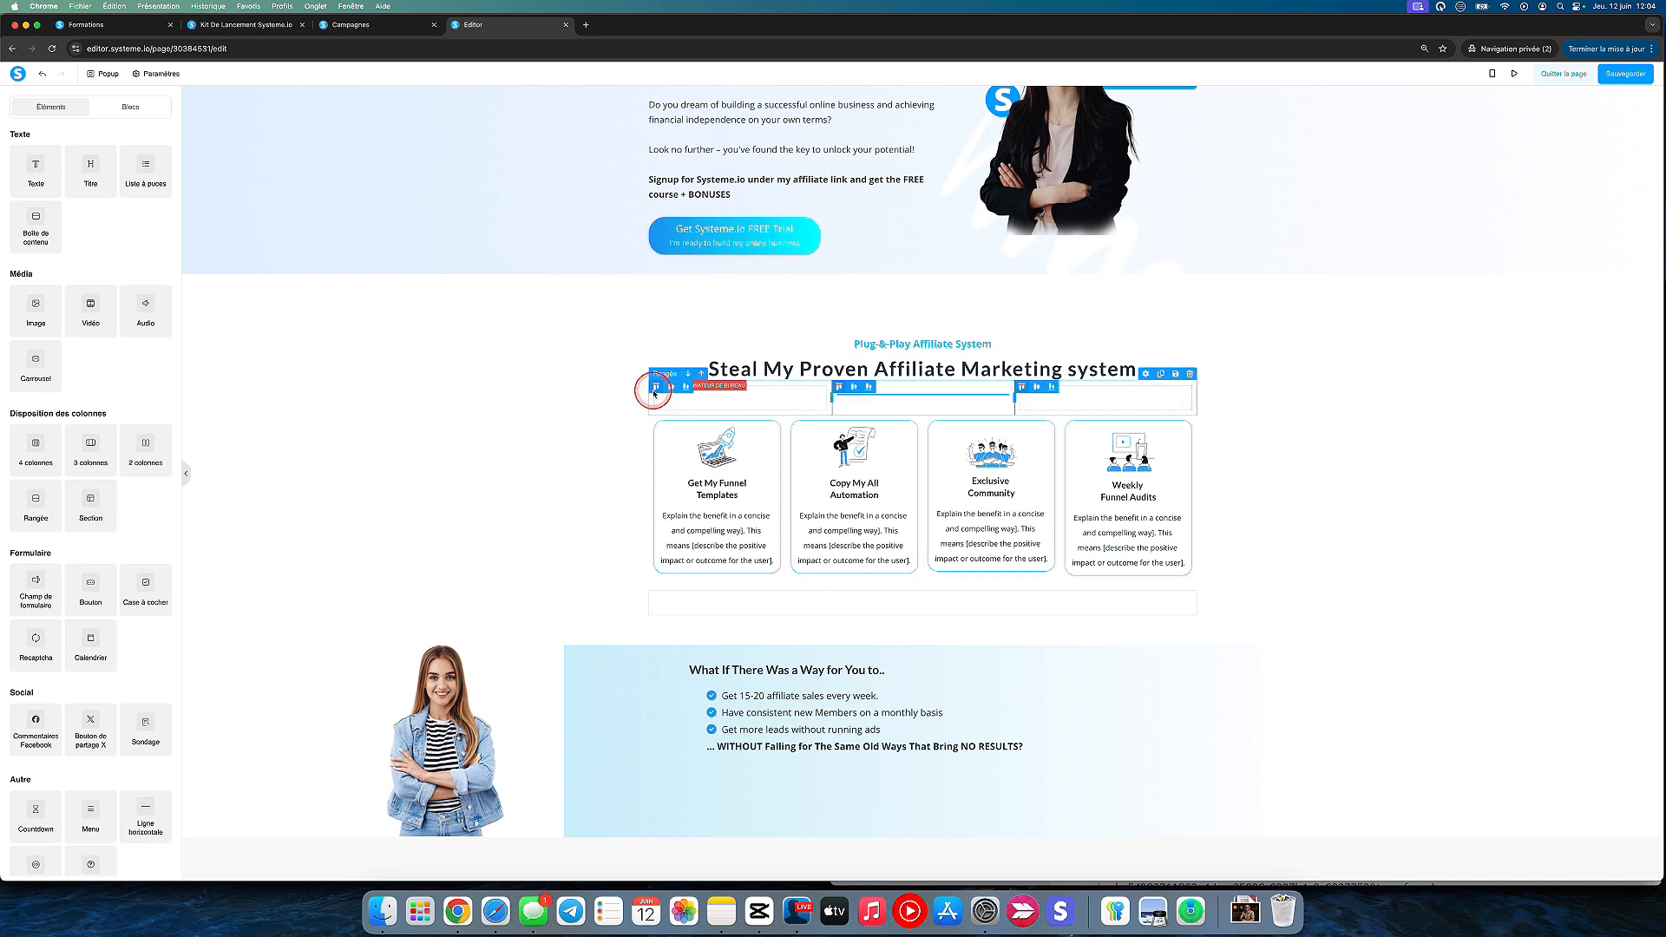
{"action": "left_click", "coordinate": [667, 358]}
{"action": "left_click", "coordinate": [642, 343]}
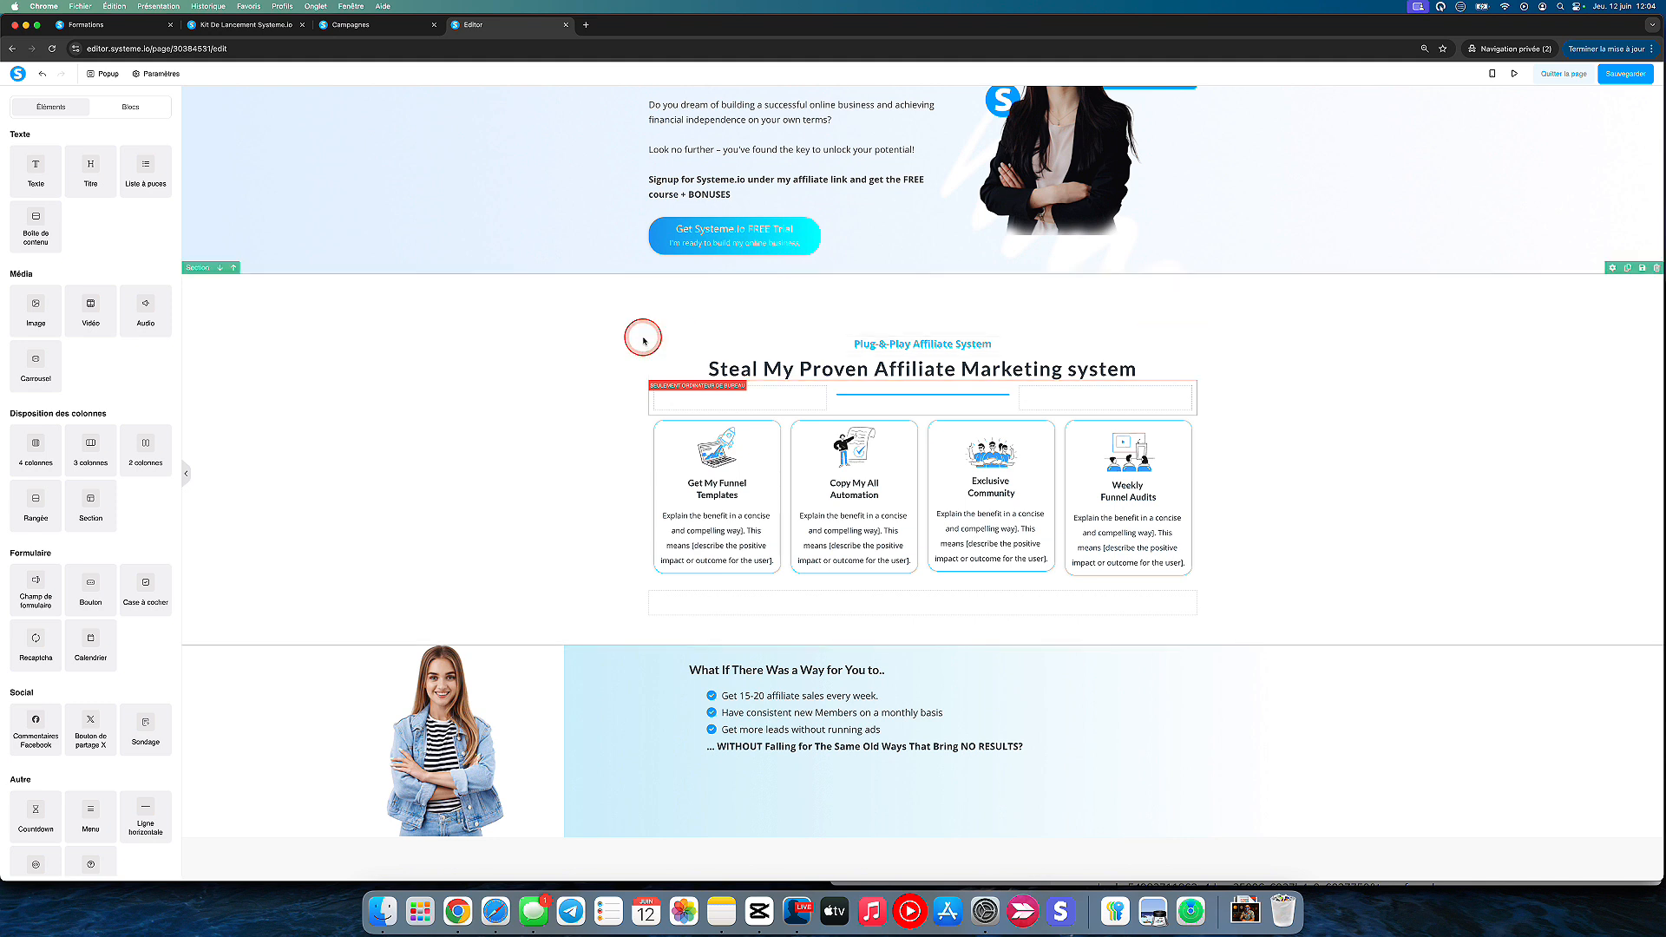
{"action": "left_click", "coordinate": [662, 388]}
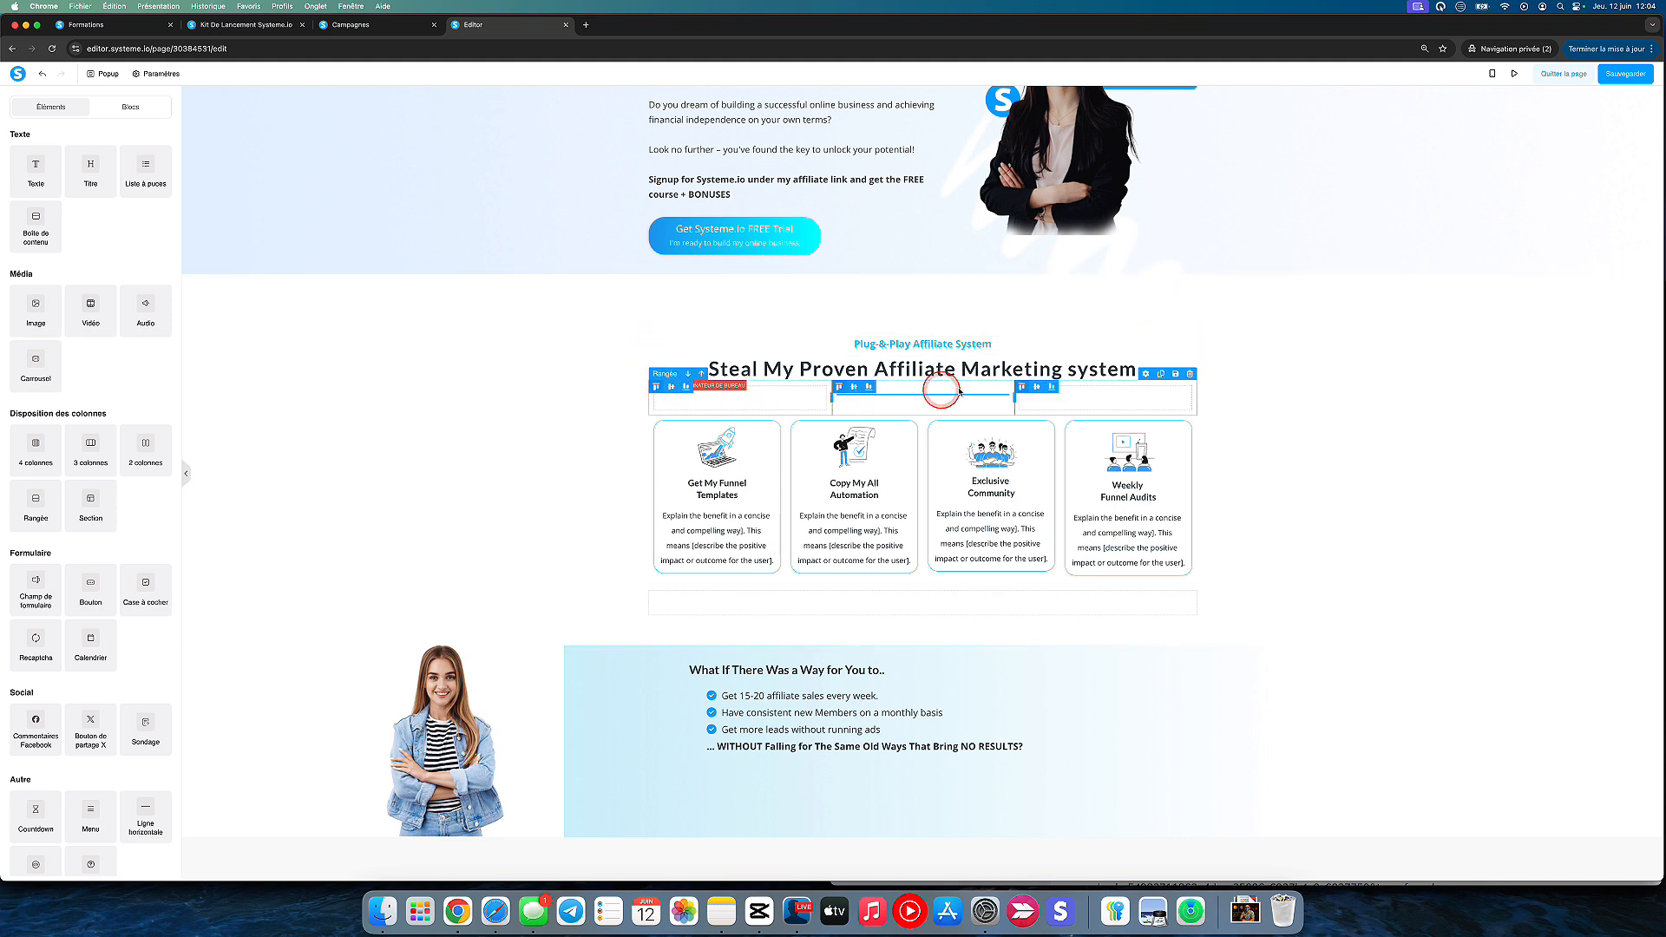
{"action": "left_click", "coordinate": [679, 483]}
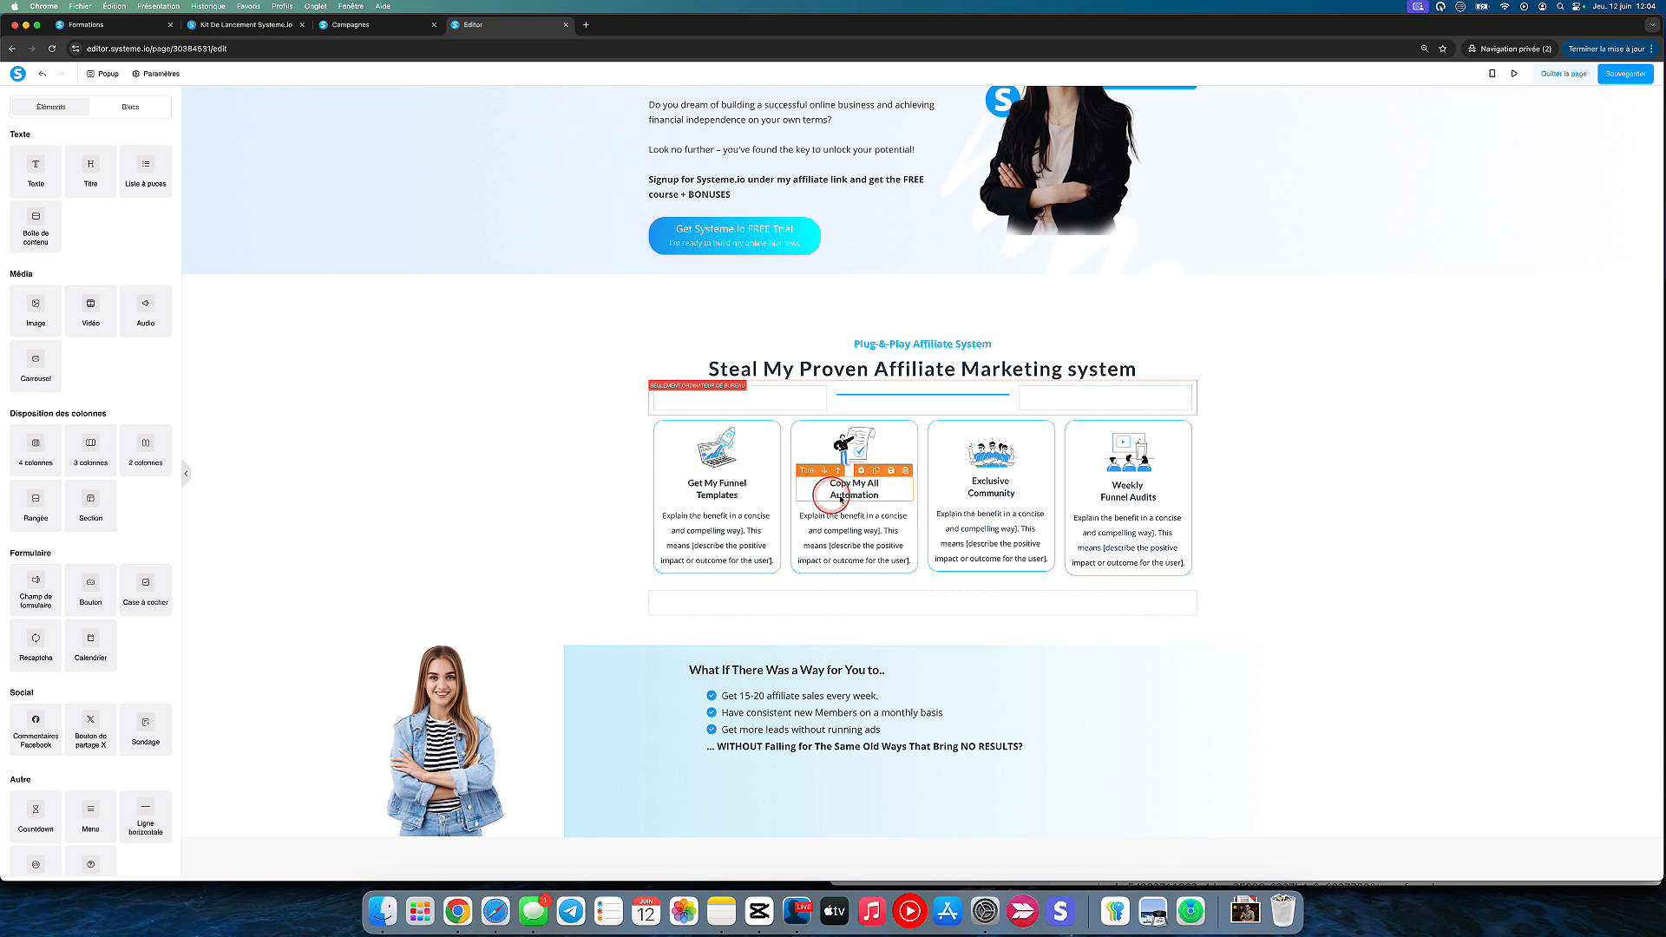
{"action": "left_click", "coordinate": [843, 568]}
{"action": "left_click", "coordinate": [742, 605]}
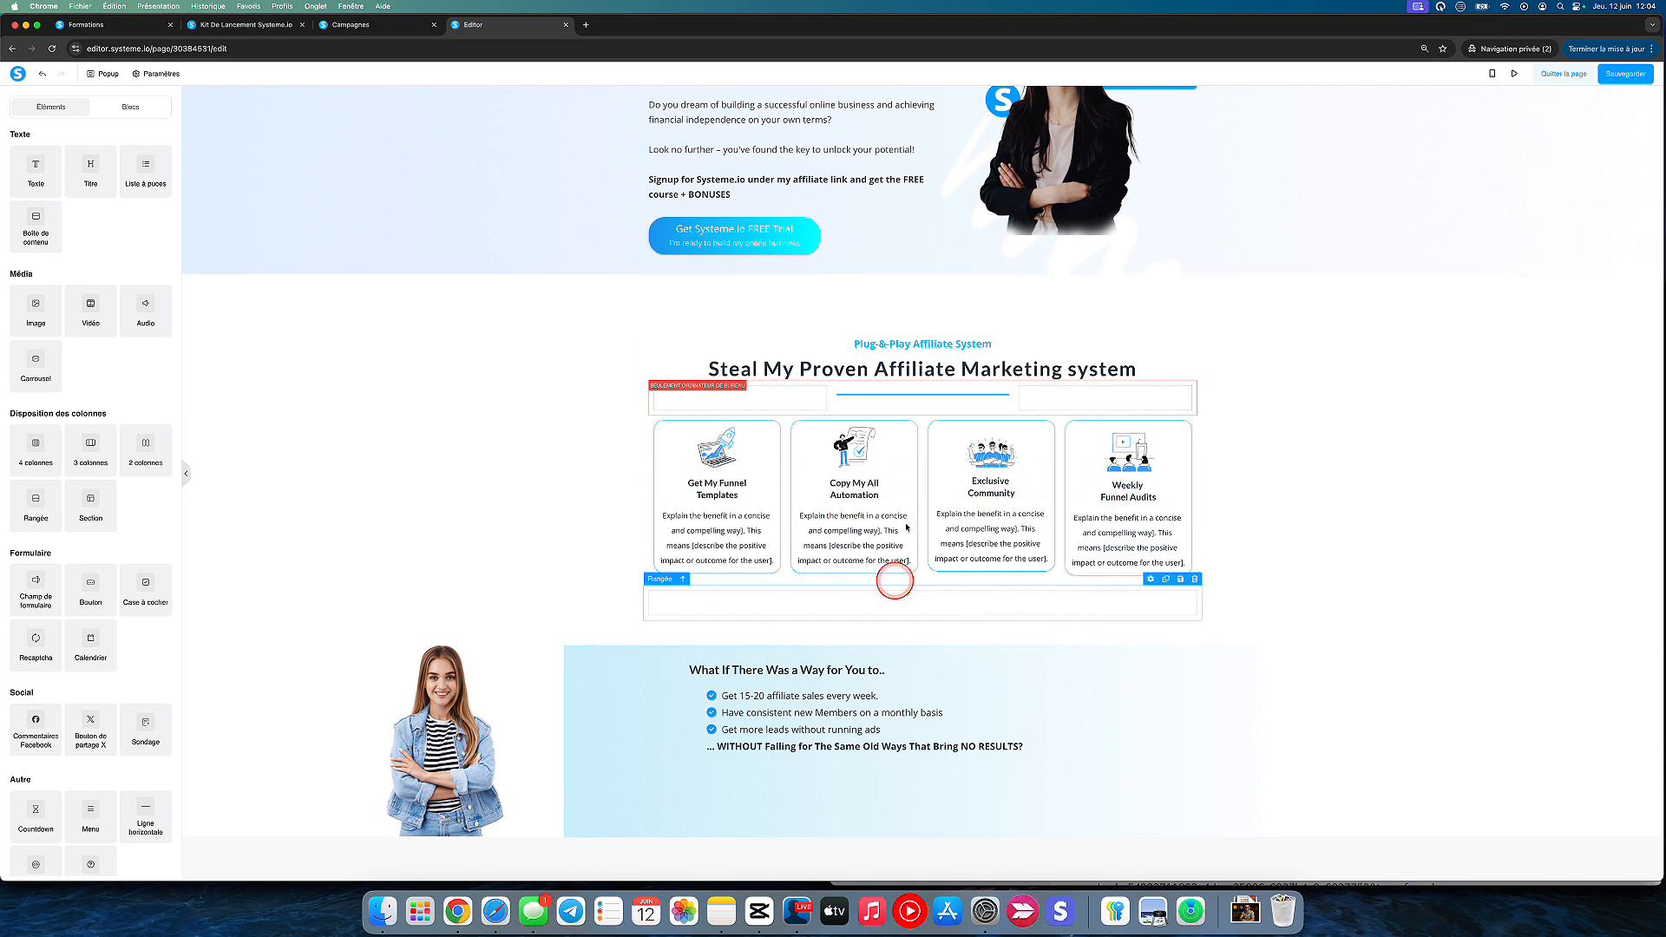
Insert an empty section above the "Steal My Proven Affiliate Marketing system" section, and set the latter's content width to "Toute la largeur".
{"action": "left_click_drag", "start_coordinate": [90, 502], "coordinate": [286, 294]}
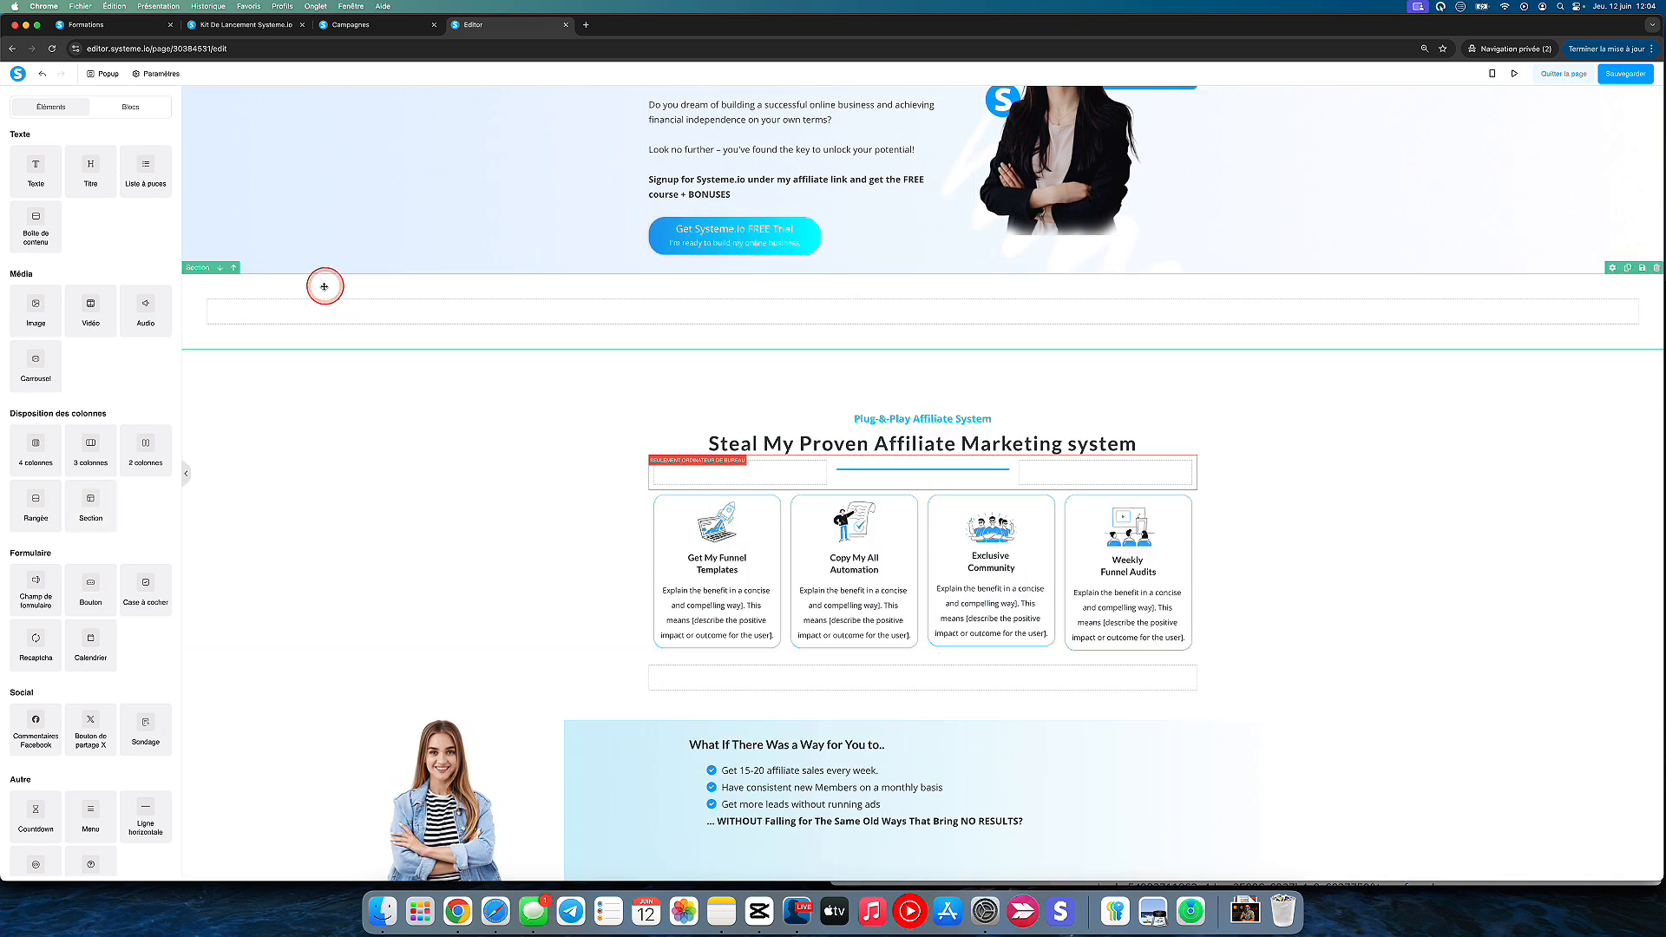
{"action": "left_click", "coordinate": [202, 346]}
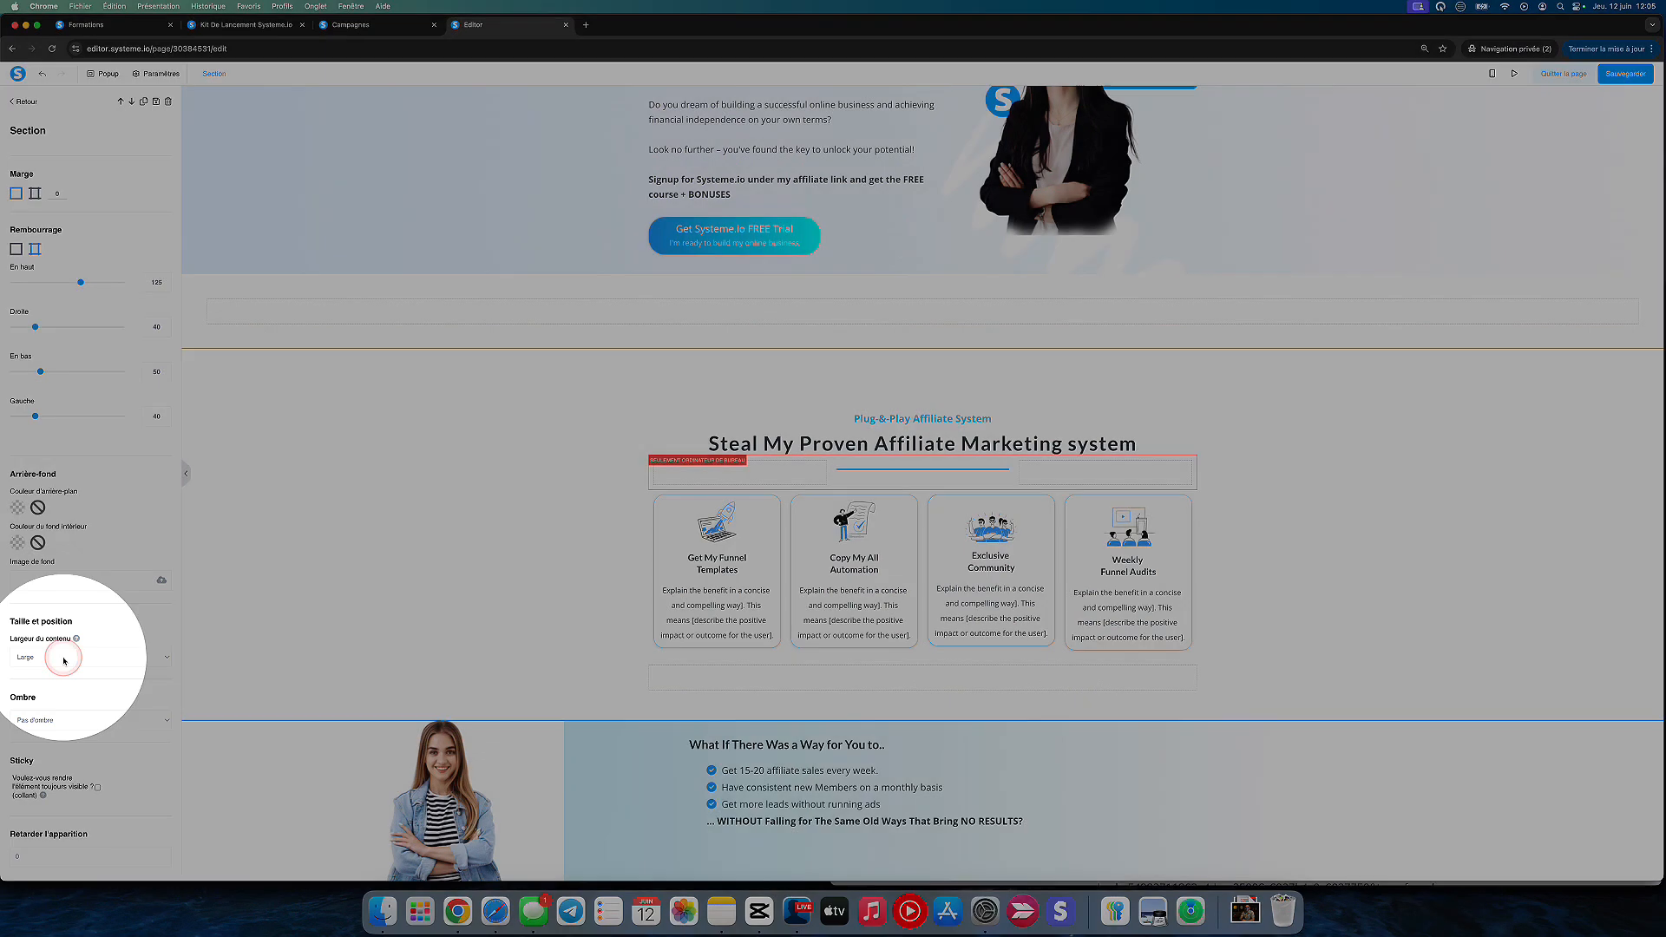
{"action": "left_click", "coordinate": [62, 656]}
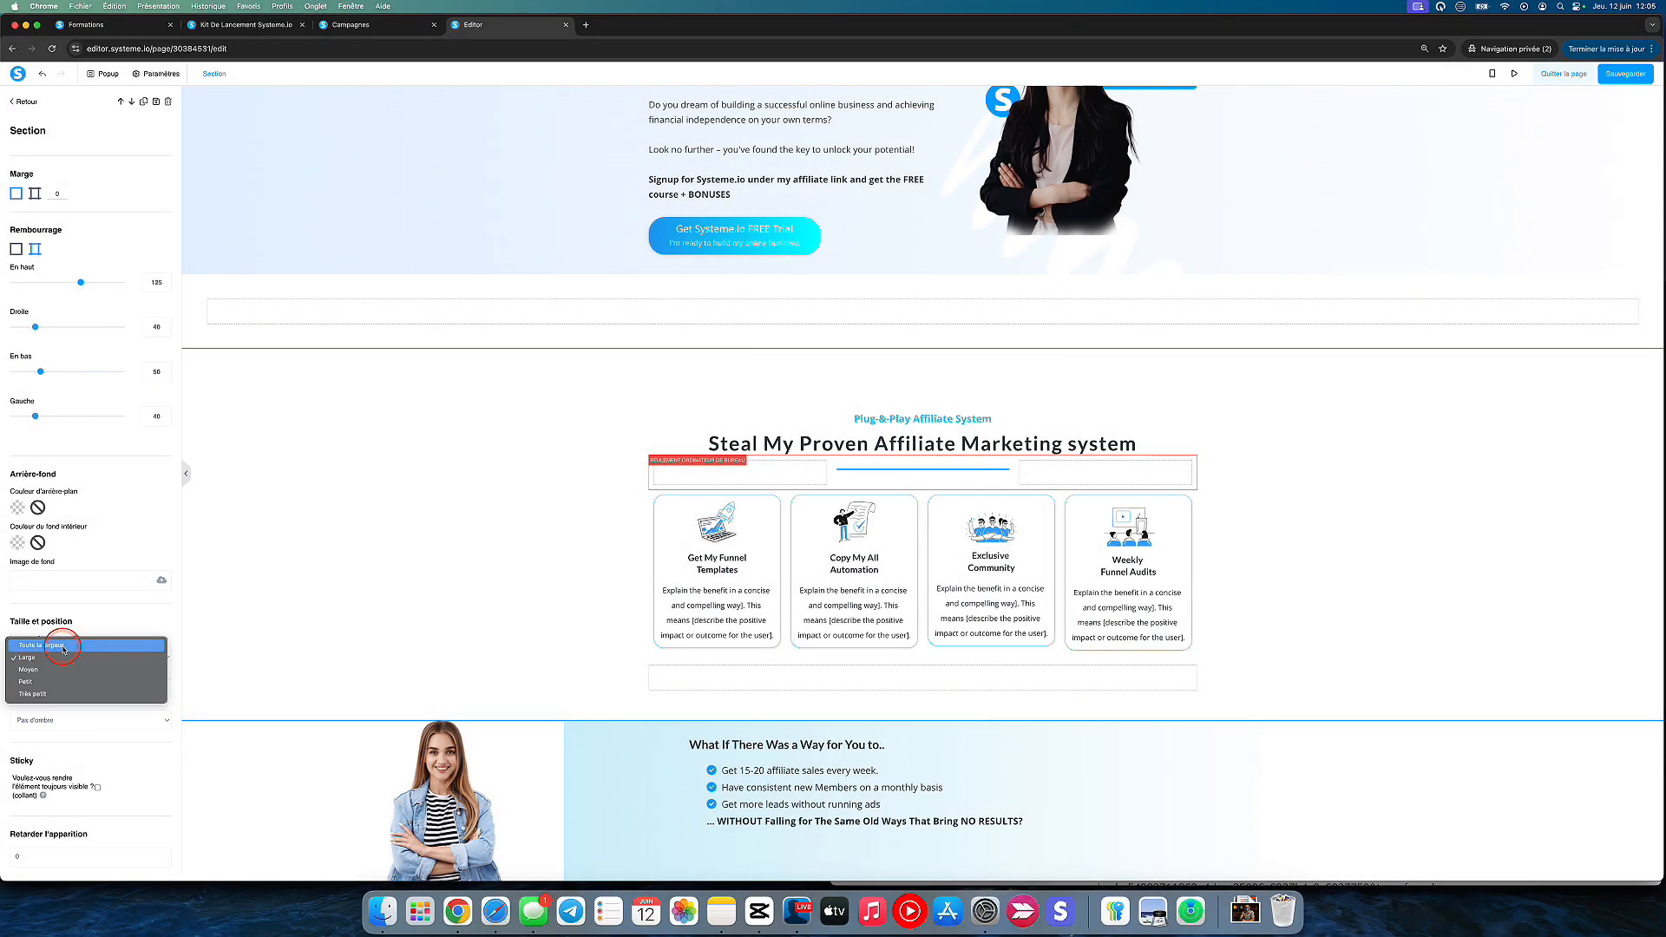
{"action": "left_click", "coordinate": [63, 646]}
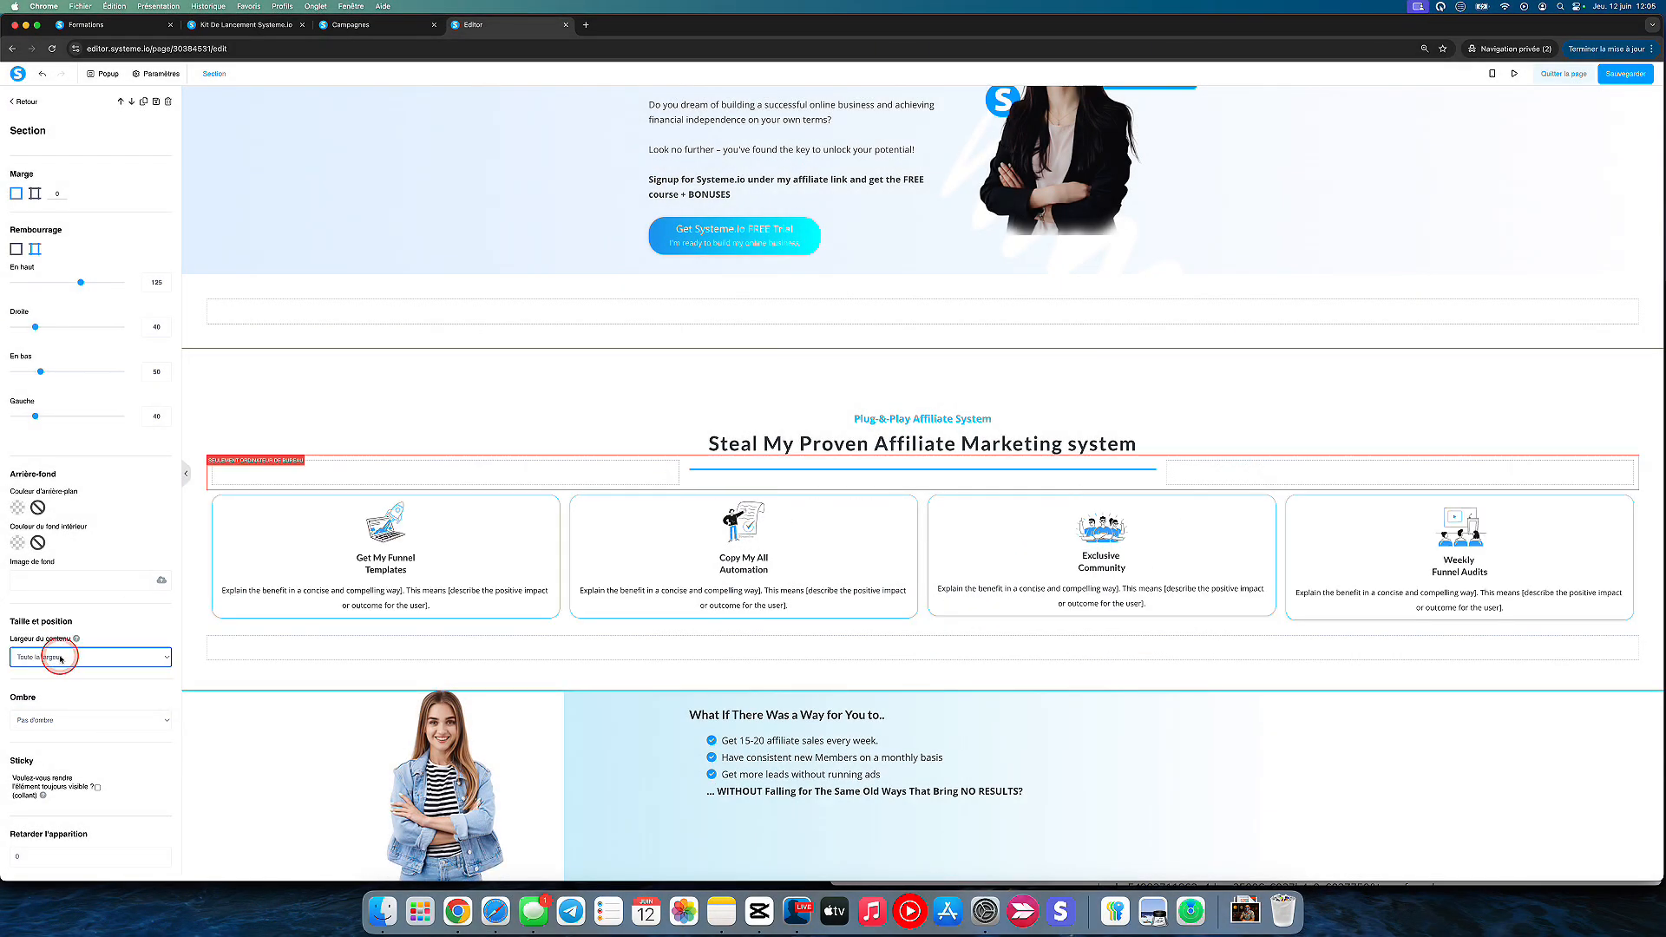
Preview the "Large" and "Petit" content widths on the "Steal My Proven Affiliate Marketing system" section and set it to "Large".
{"action": "left_click", "coordinate": [61, 657]}
{"action": "left_click", "coordinate": [59, 676]}
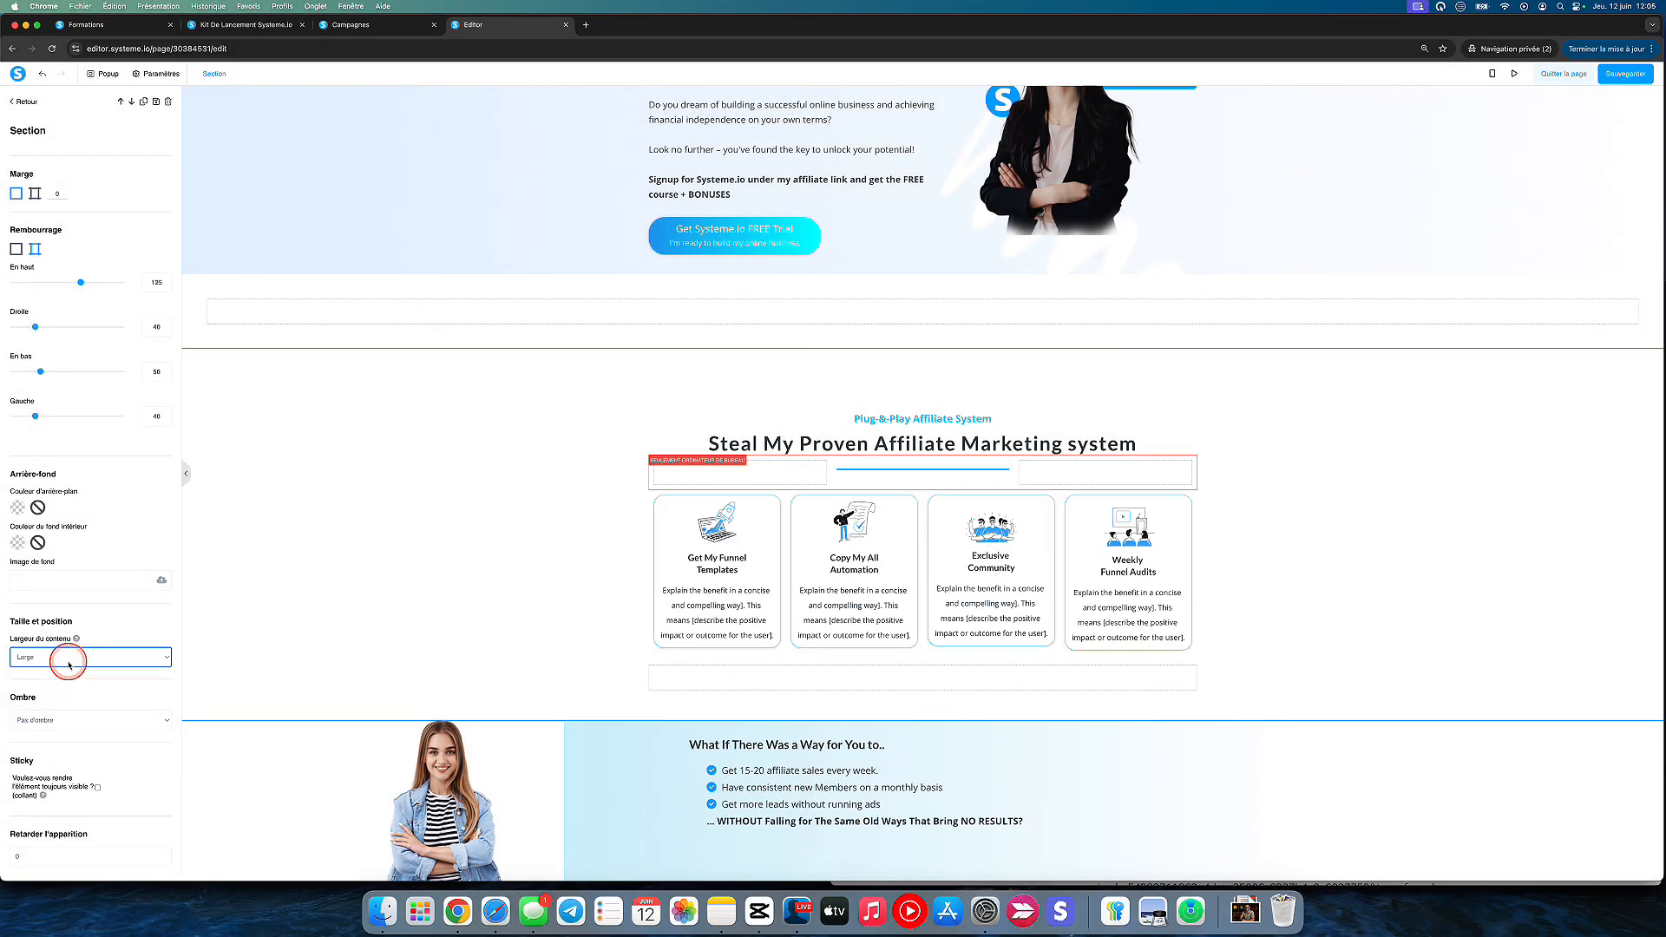
{"action": "left_click", "coordinate": [68, 665]}
{"action": "left_click", "coordinate": [67, 683]}
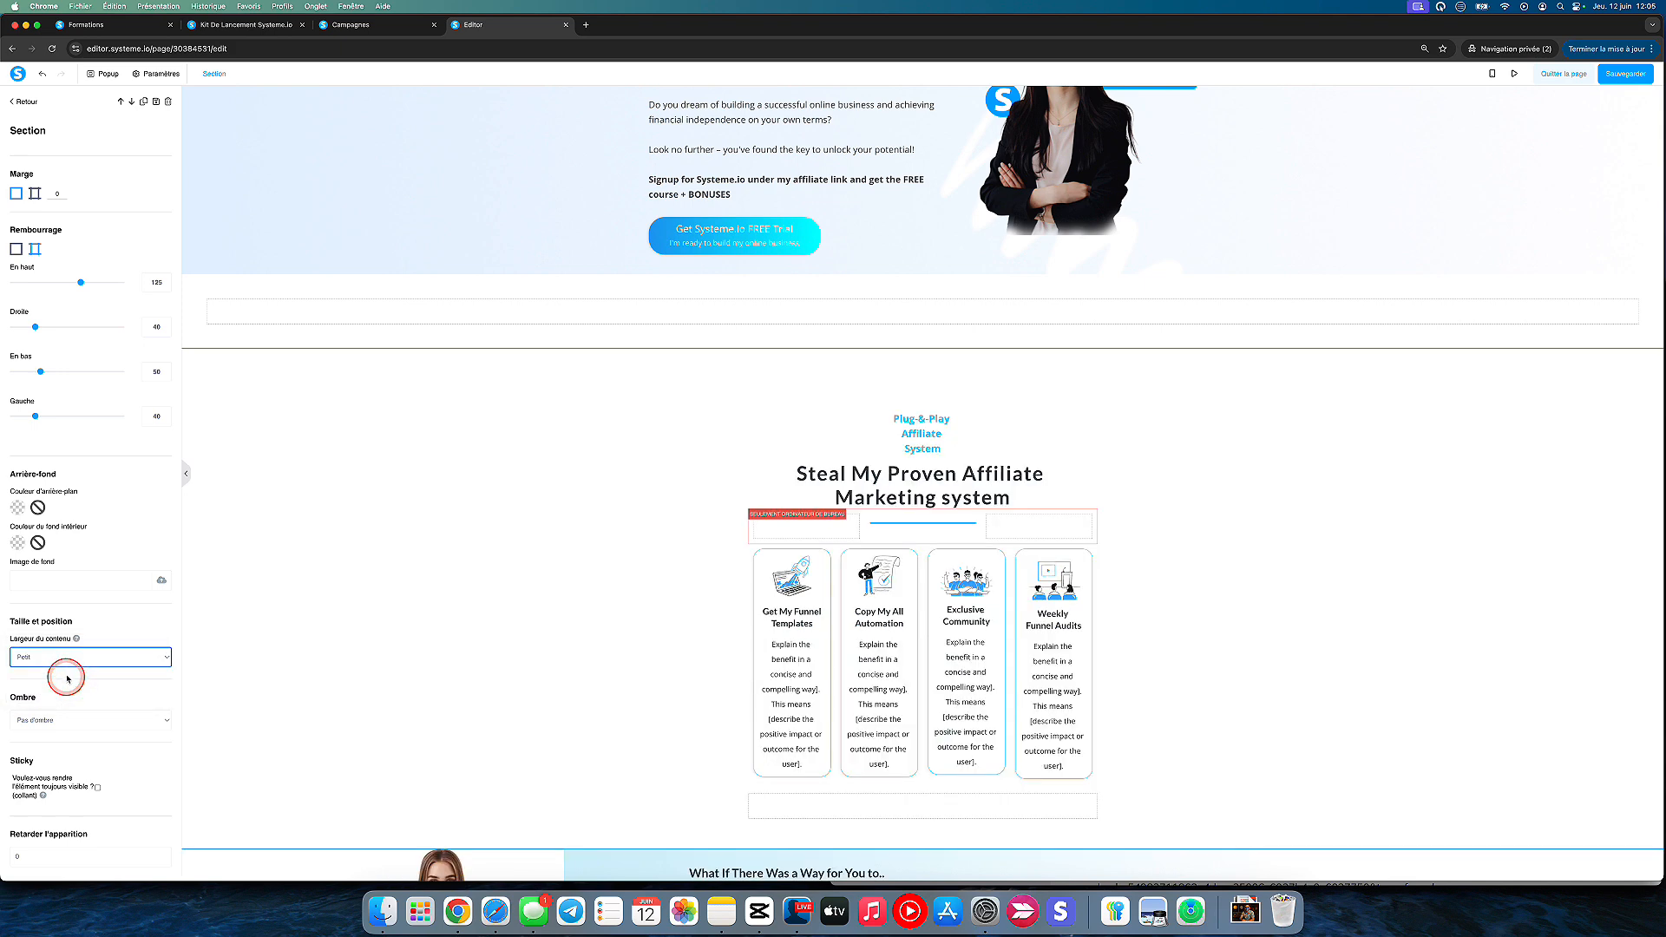
{"action": "left_click", "coordinate": [69, 659]}
{"action": "left_click", "coordinate": [73, 640]}
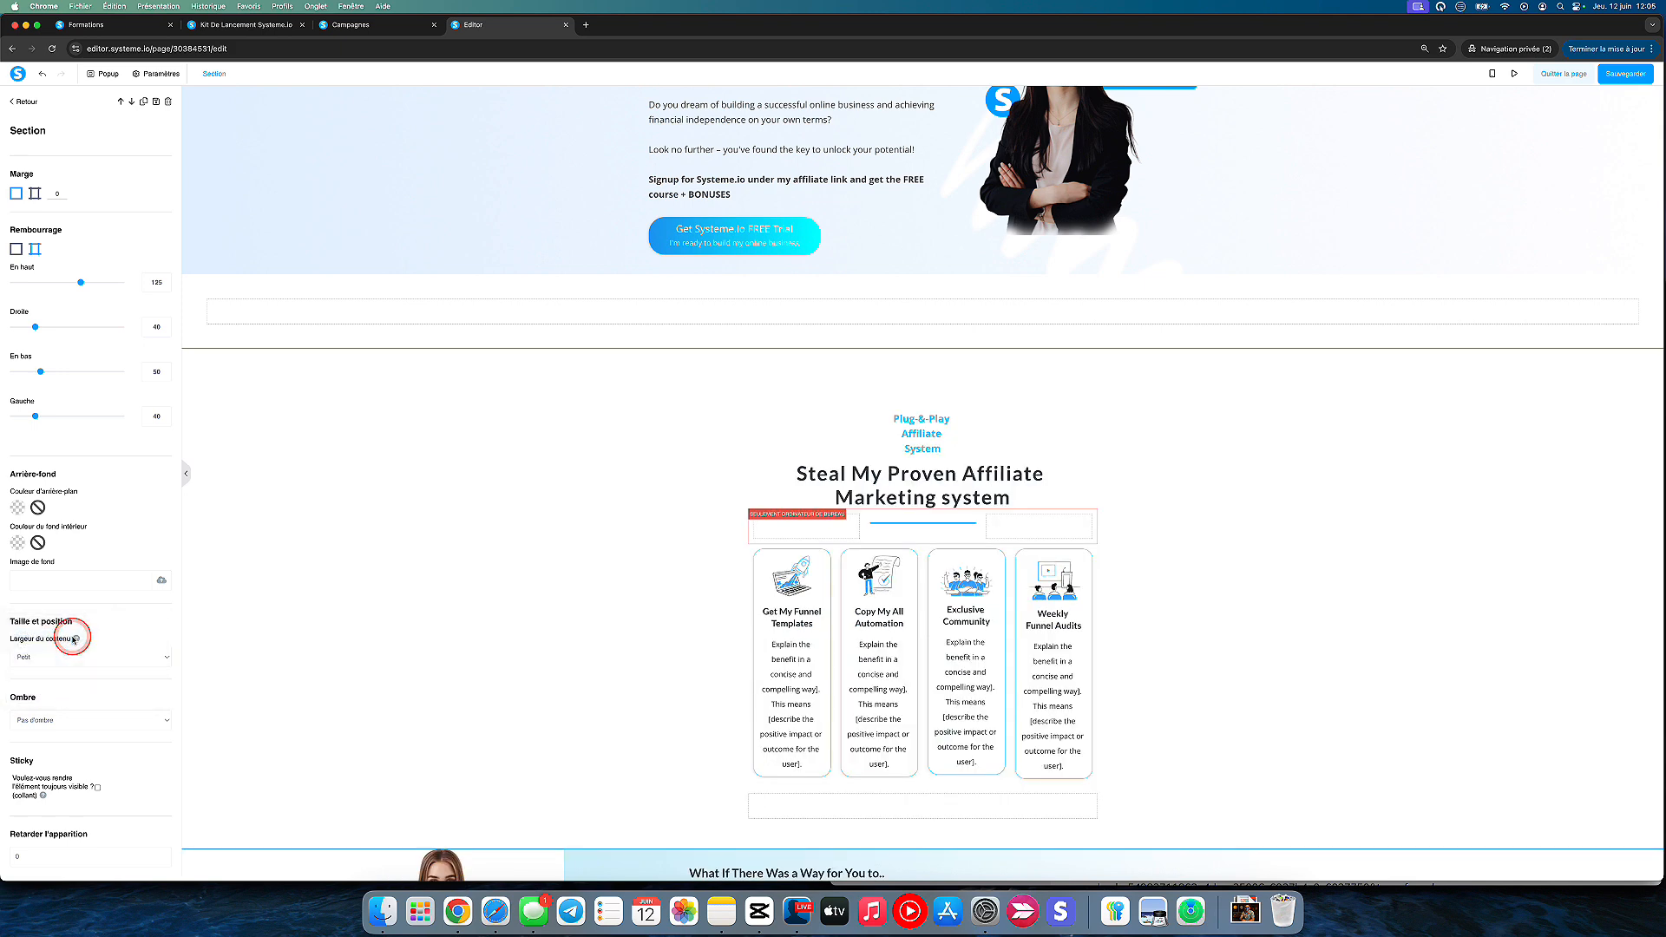
{"action": "left_click", "coordinate": [229, 525]}
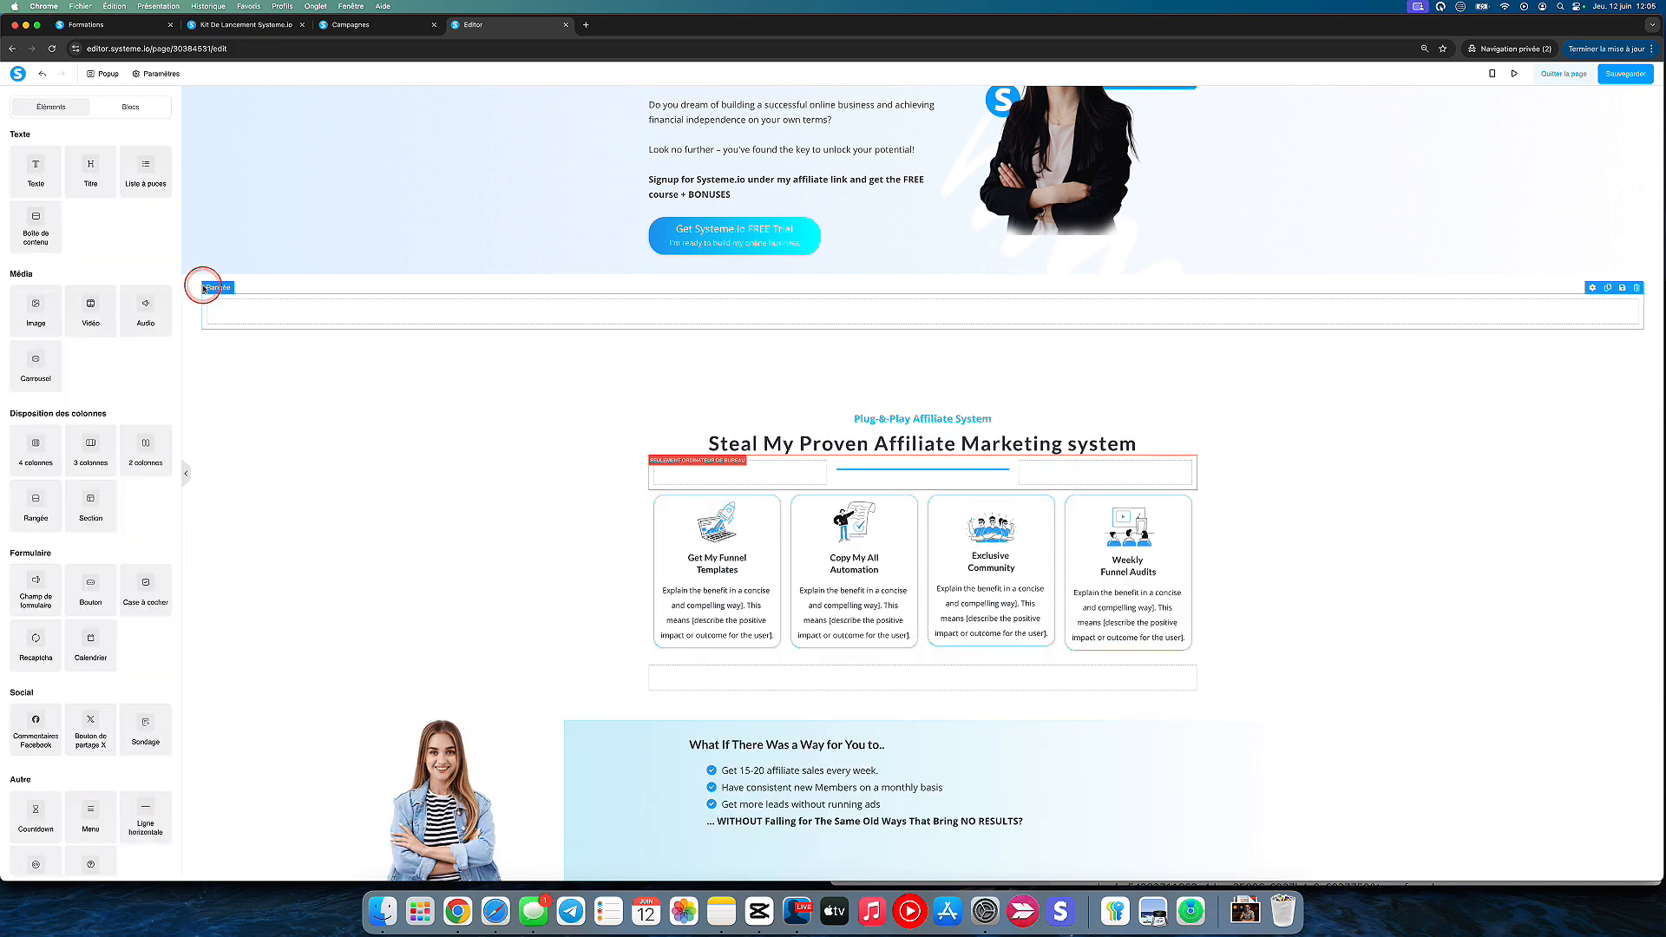
Set the content width of the empty section above "Steal My Proven Affiliate Marketing system" to "Large".
{"action": "left_click", "coordinate": [219, 278]}
{"action": "left_click", "coordinate": [77, 531]}
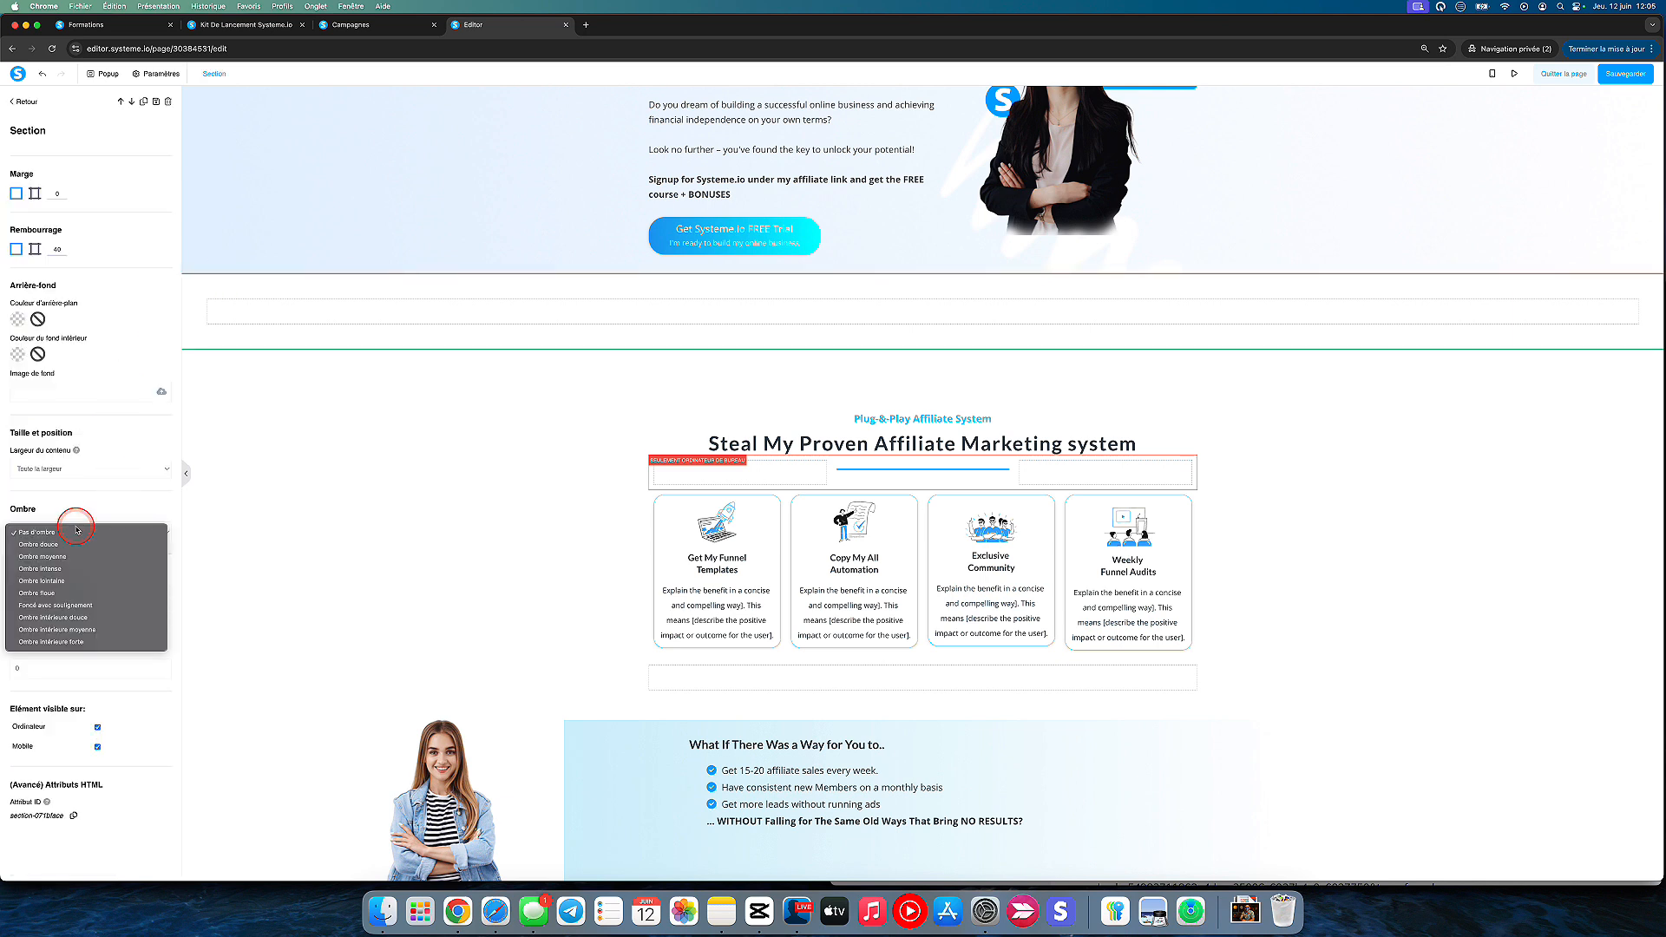
{"action": "left_click", "coordinate": [63, 480]}
{"action": "left_click", "coordinate": [60, 473]}
{"action": "left_click", "coordinate": [78, 480]}
Set individual paddings on the empty section, matching the top padding of the section below it and using 50 for the bottom.
{"action": "left_click", "coordinate": [242, 415]}
{"action": "left_click", "coordinate": [219, 383]}
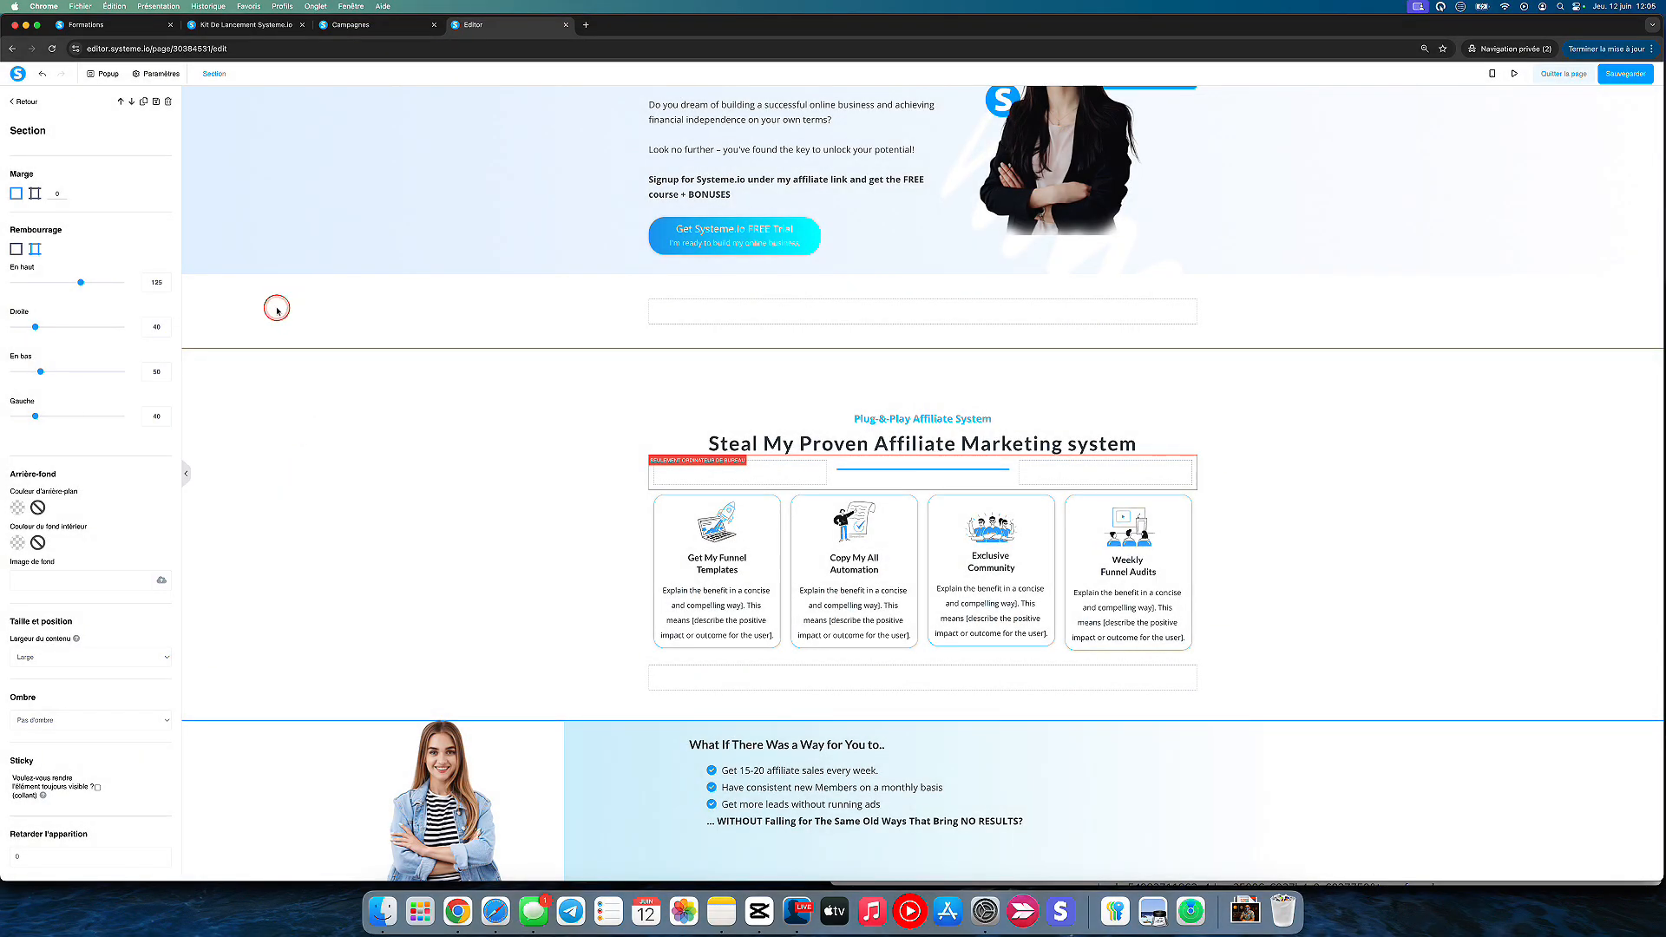
{"action": "left_click", "coordinate": [277, 309]}
{"action": "left_click", "coordinate": [212, 289]}
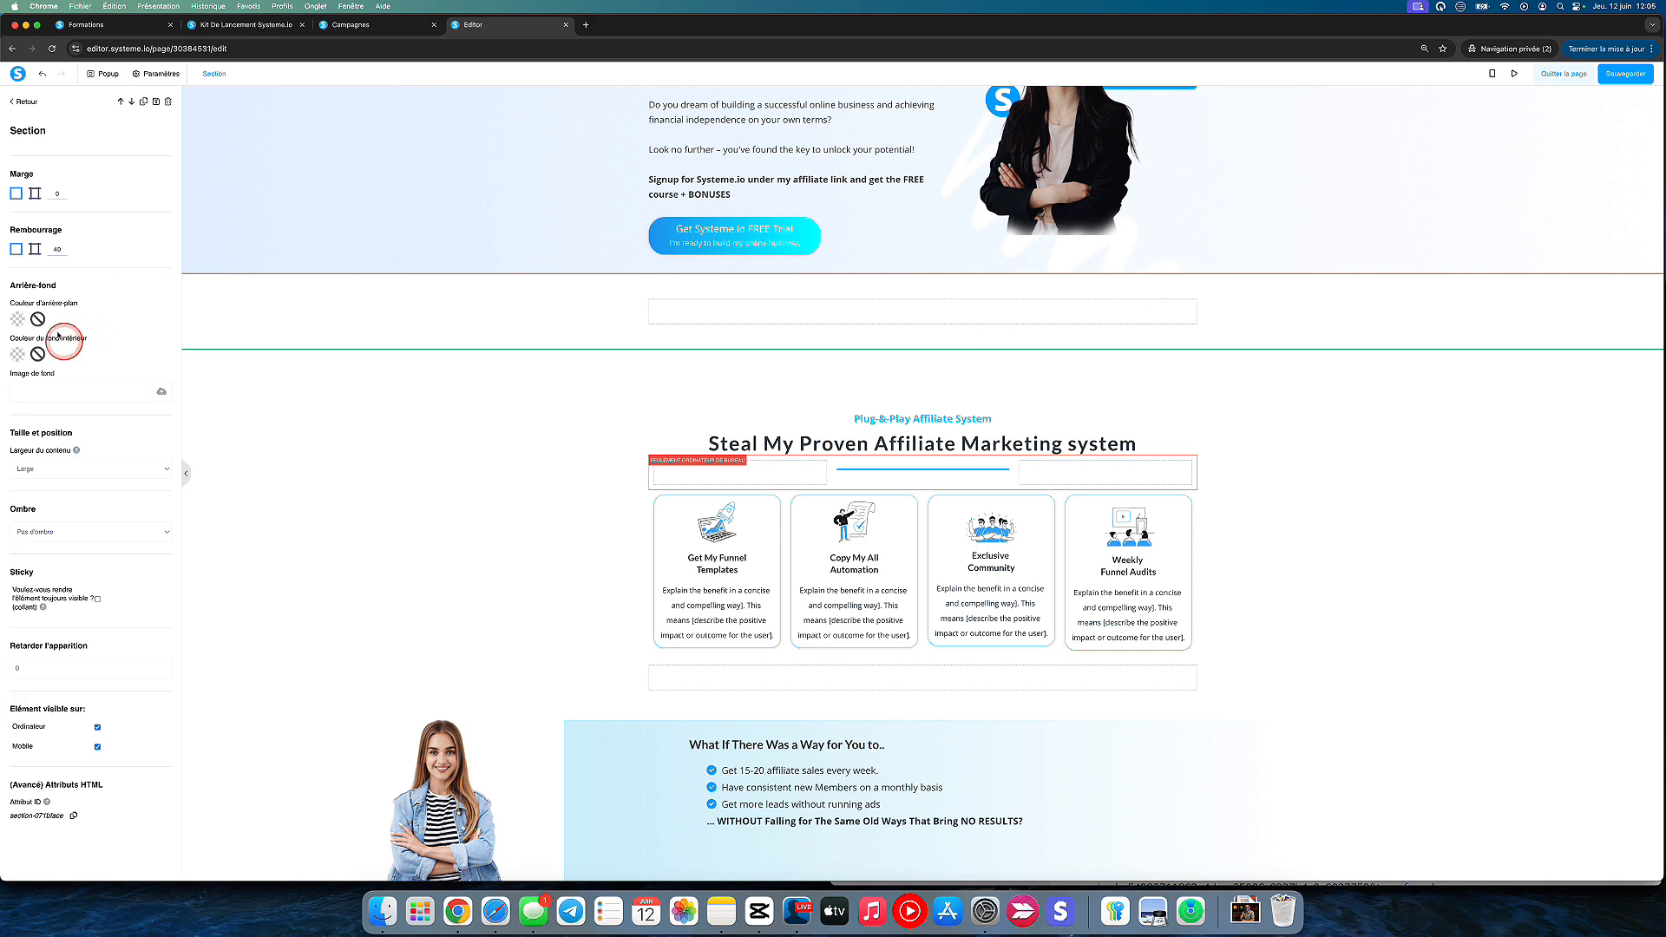
{"action": "left_click", "coordinate": [35, 250]}
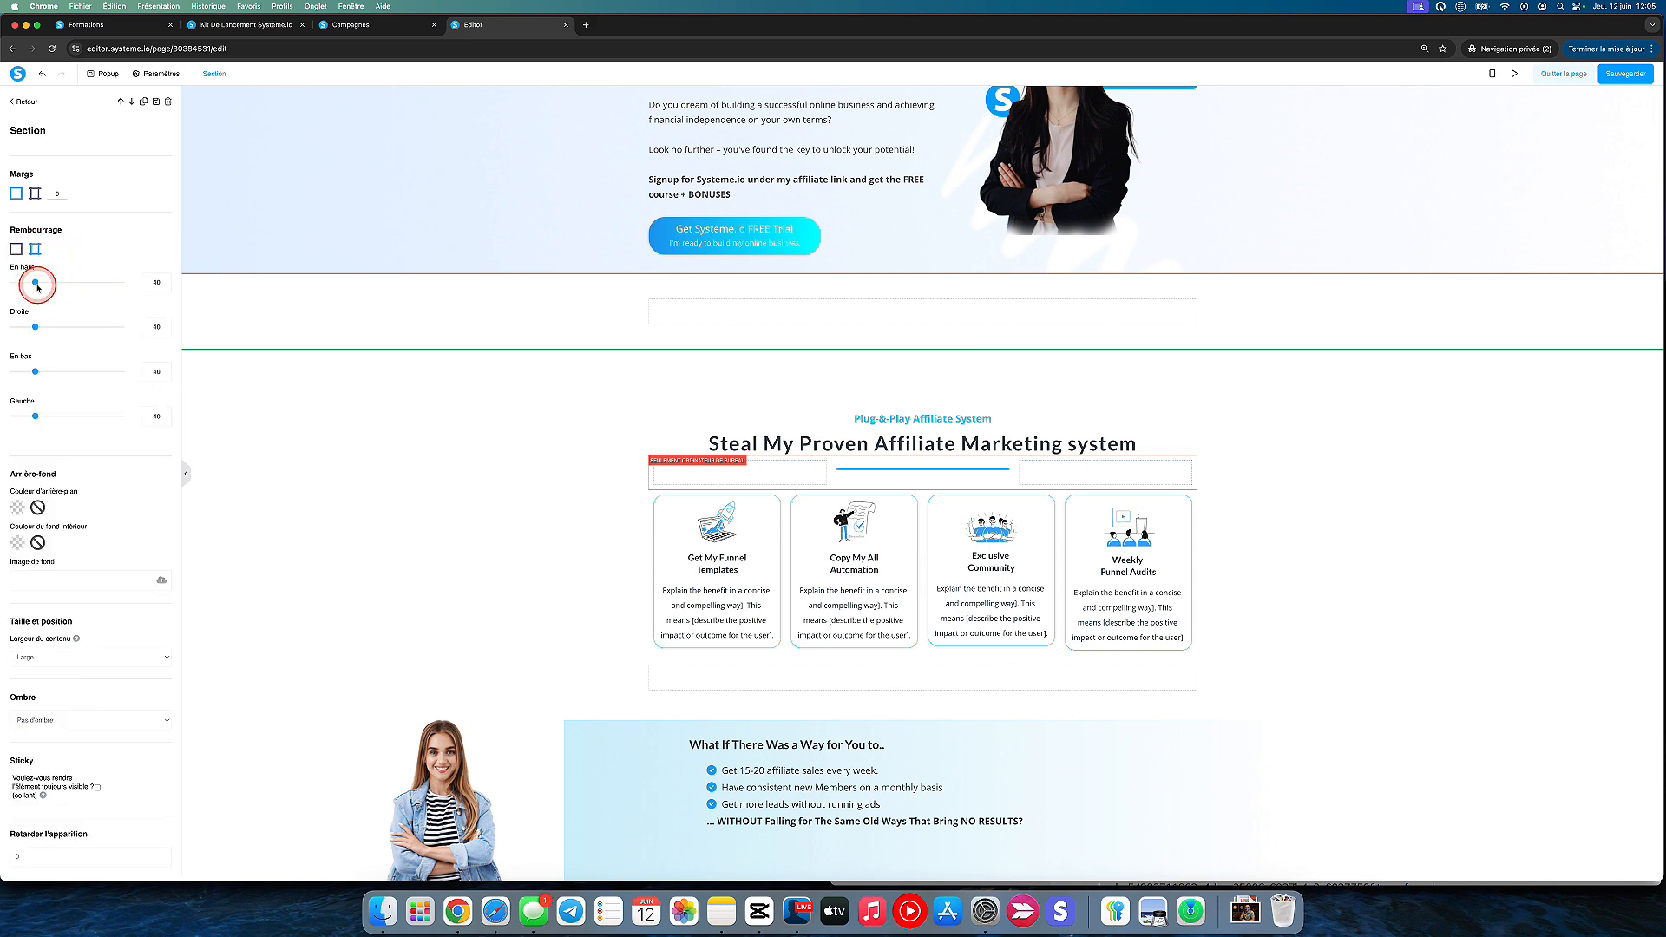
{"action": "left_click_drag", "start_coordinate": [37, 287], "coordinate": [81, 287]}
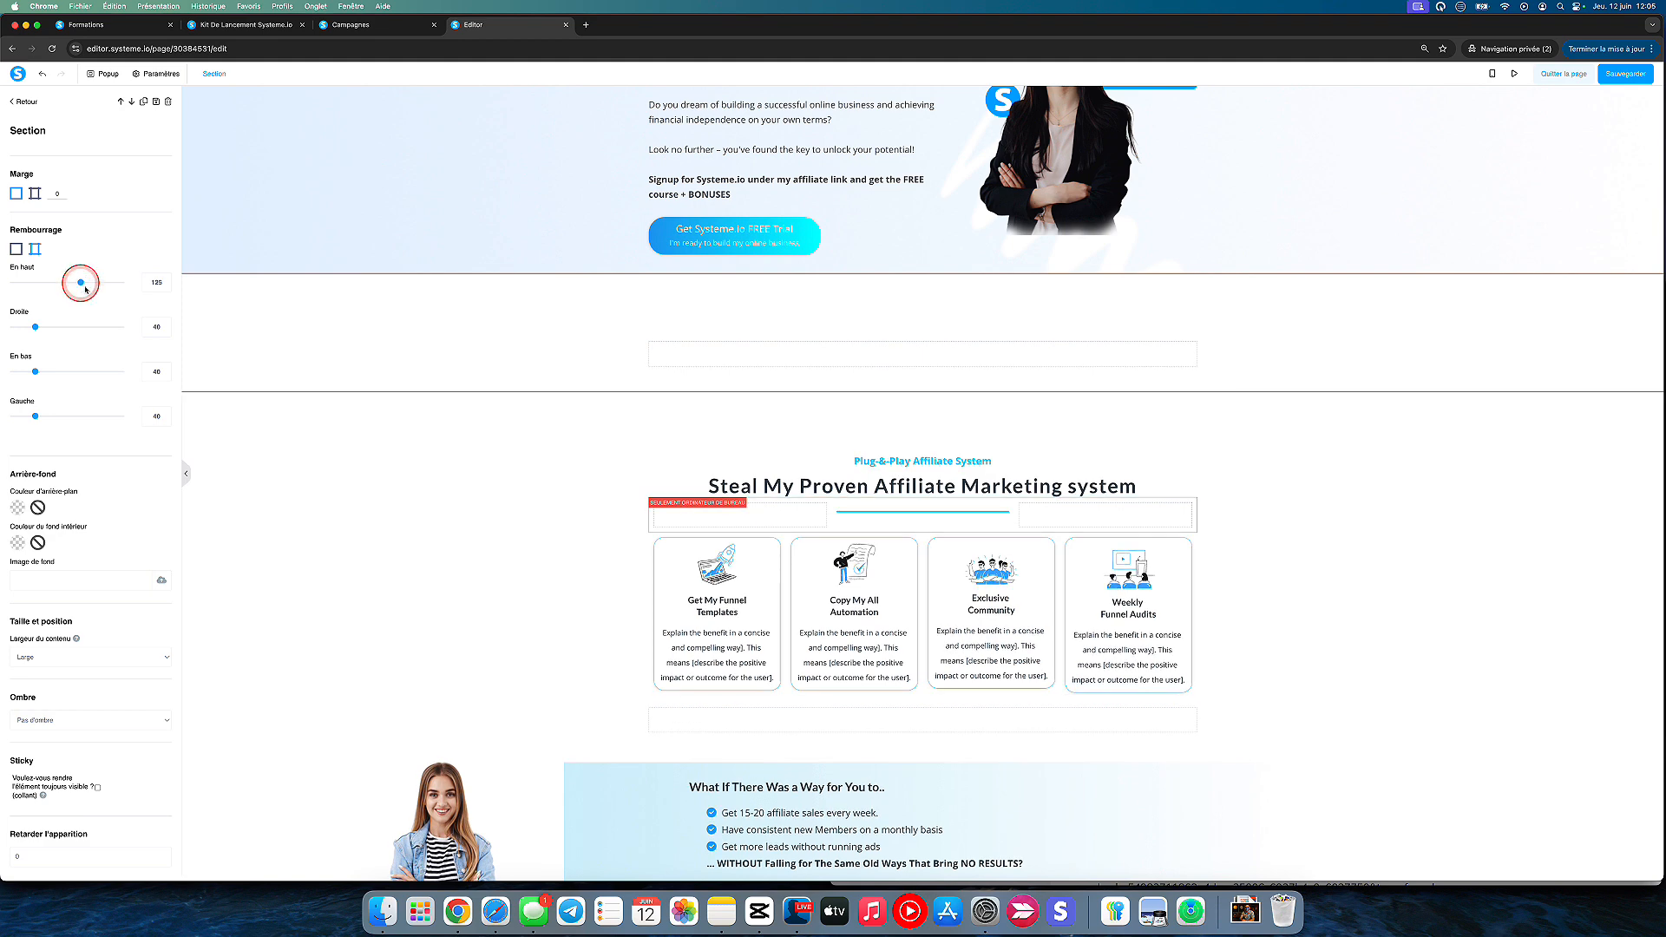
{"action": "left_click_drag", "start_coordinate": [38, 375], "coordinate": [42, 375]}
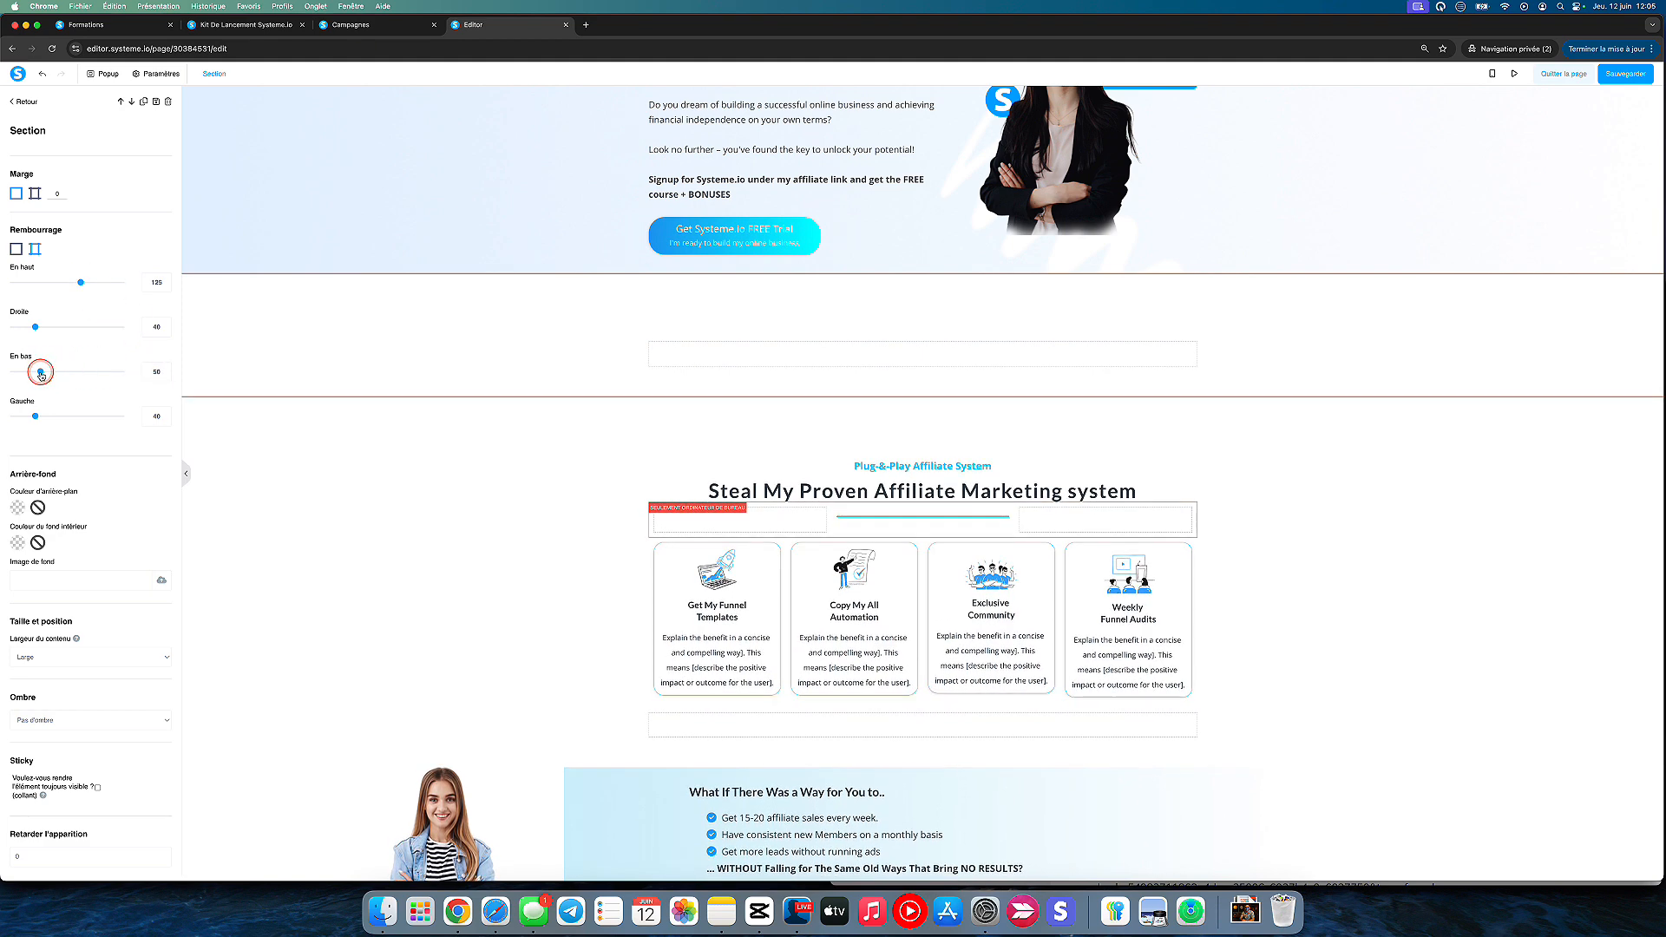
{"action": "left_click", "coordinate": [271, 452]}
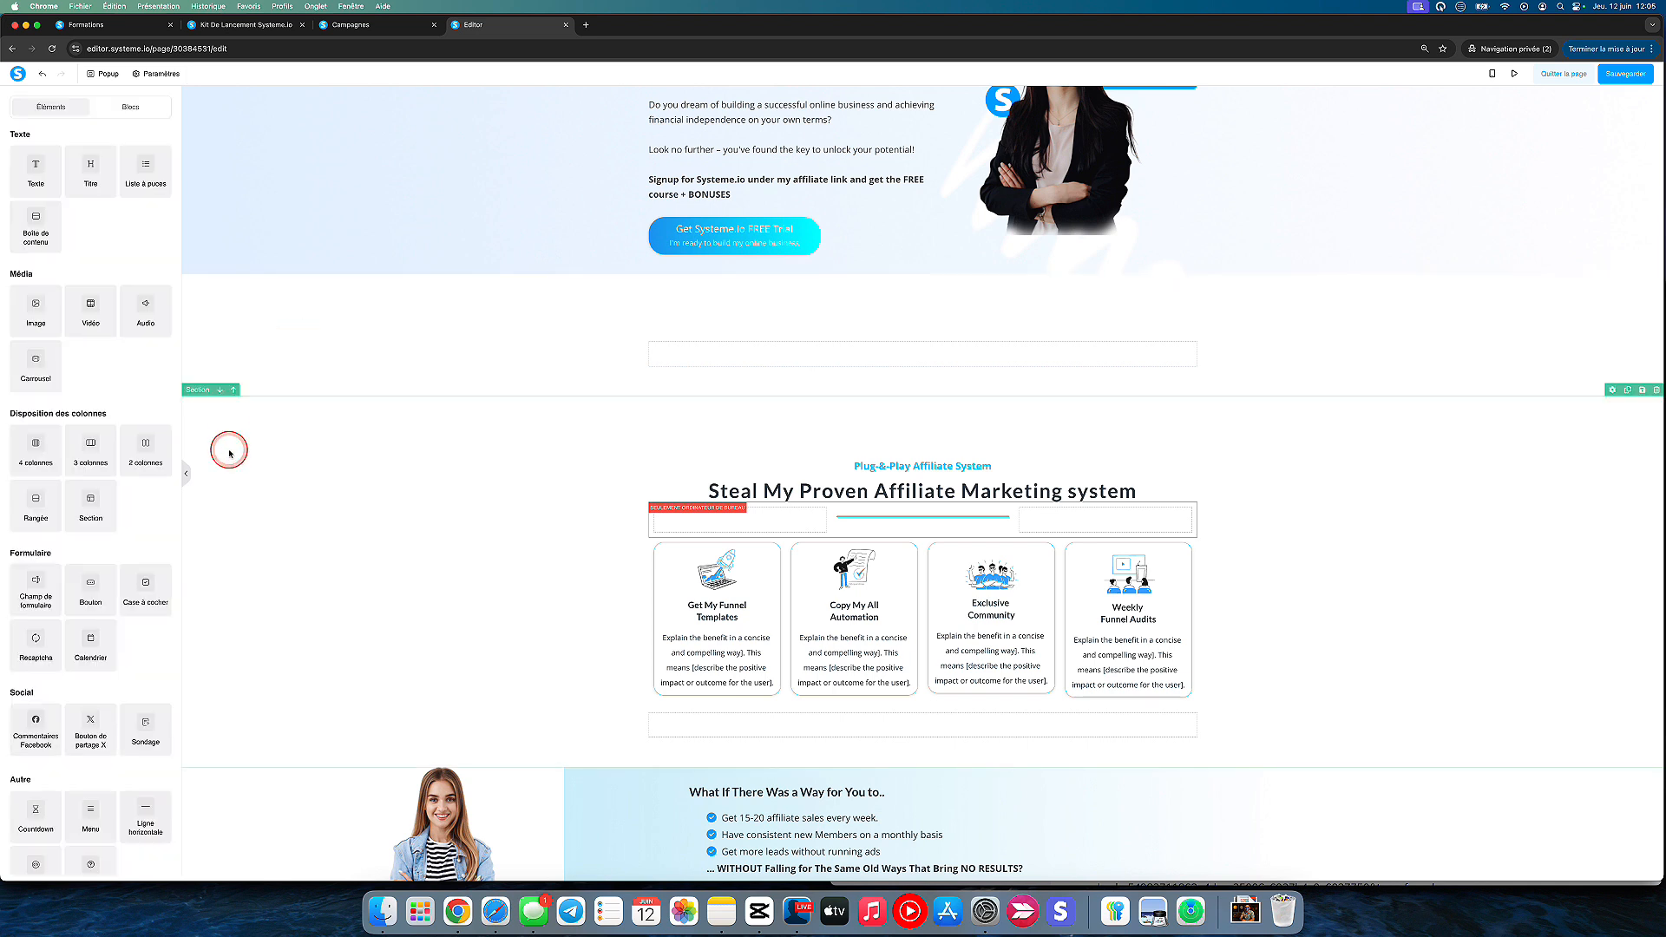
{"action": "left_click", "coordinate": [229, 452]}
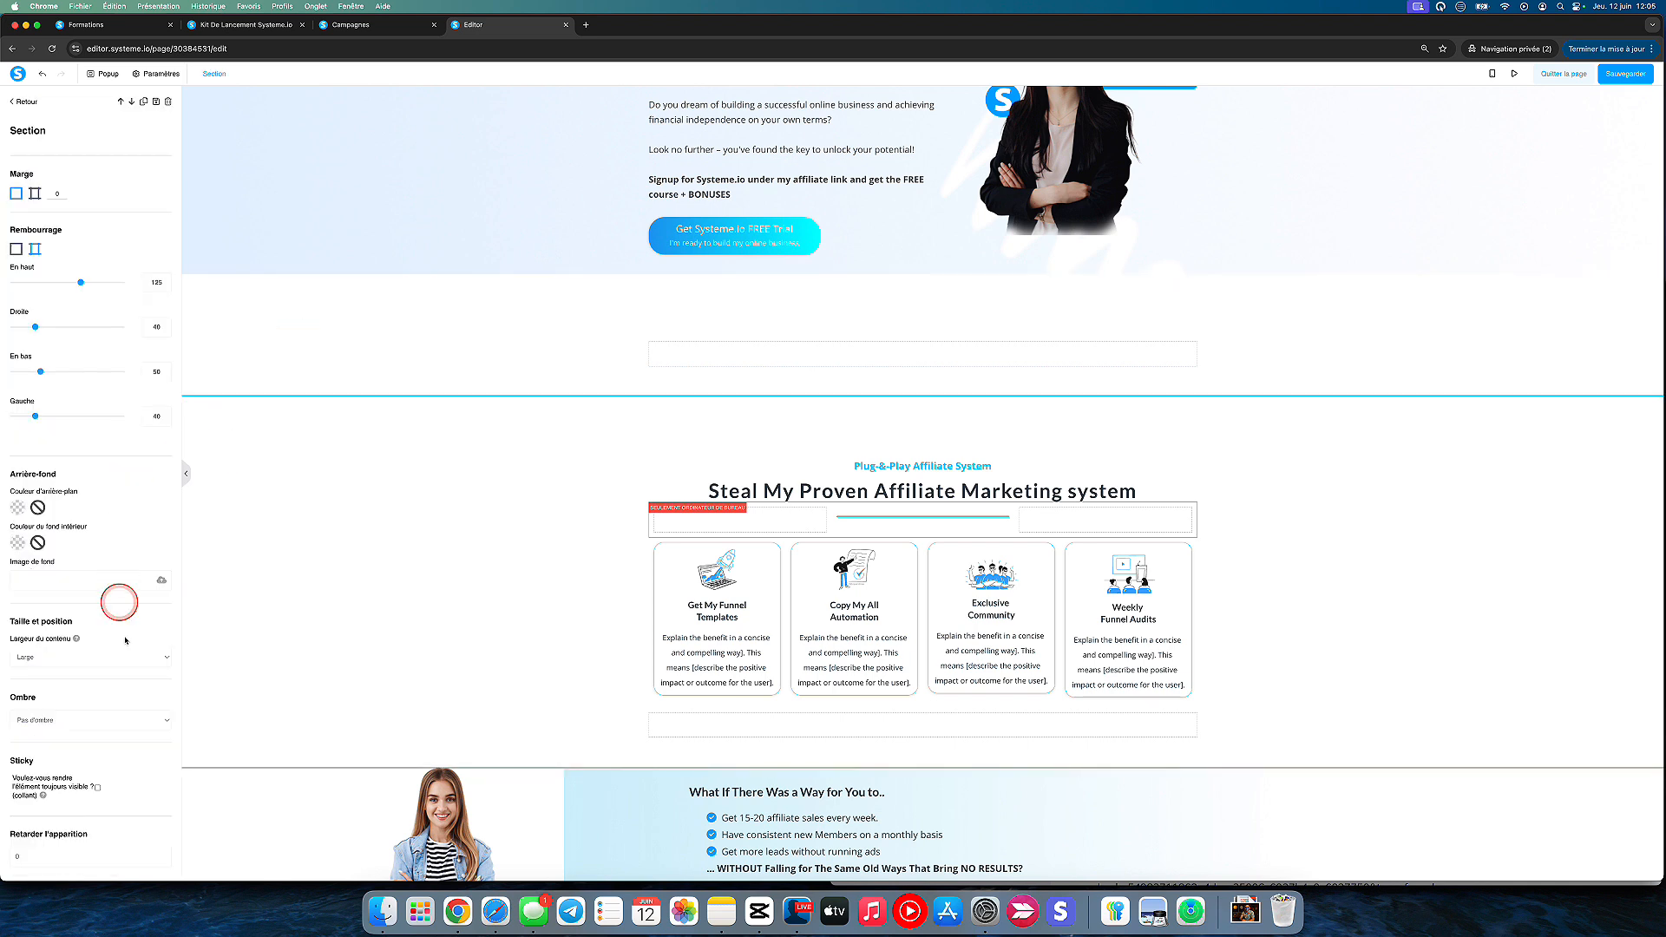
Set the empty row's padding to 0 at the top and bottom and 300 on both sides, like the "Plug-&-Play Affiliate System" row.
{"action": "left_click", "coordinate": [244, 301]}
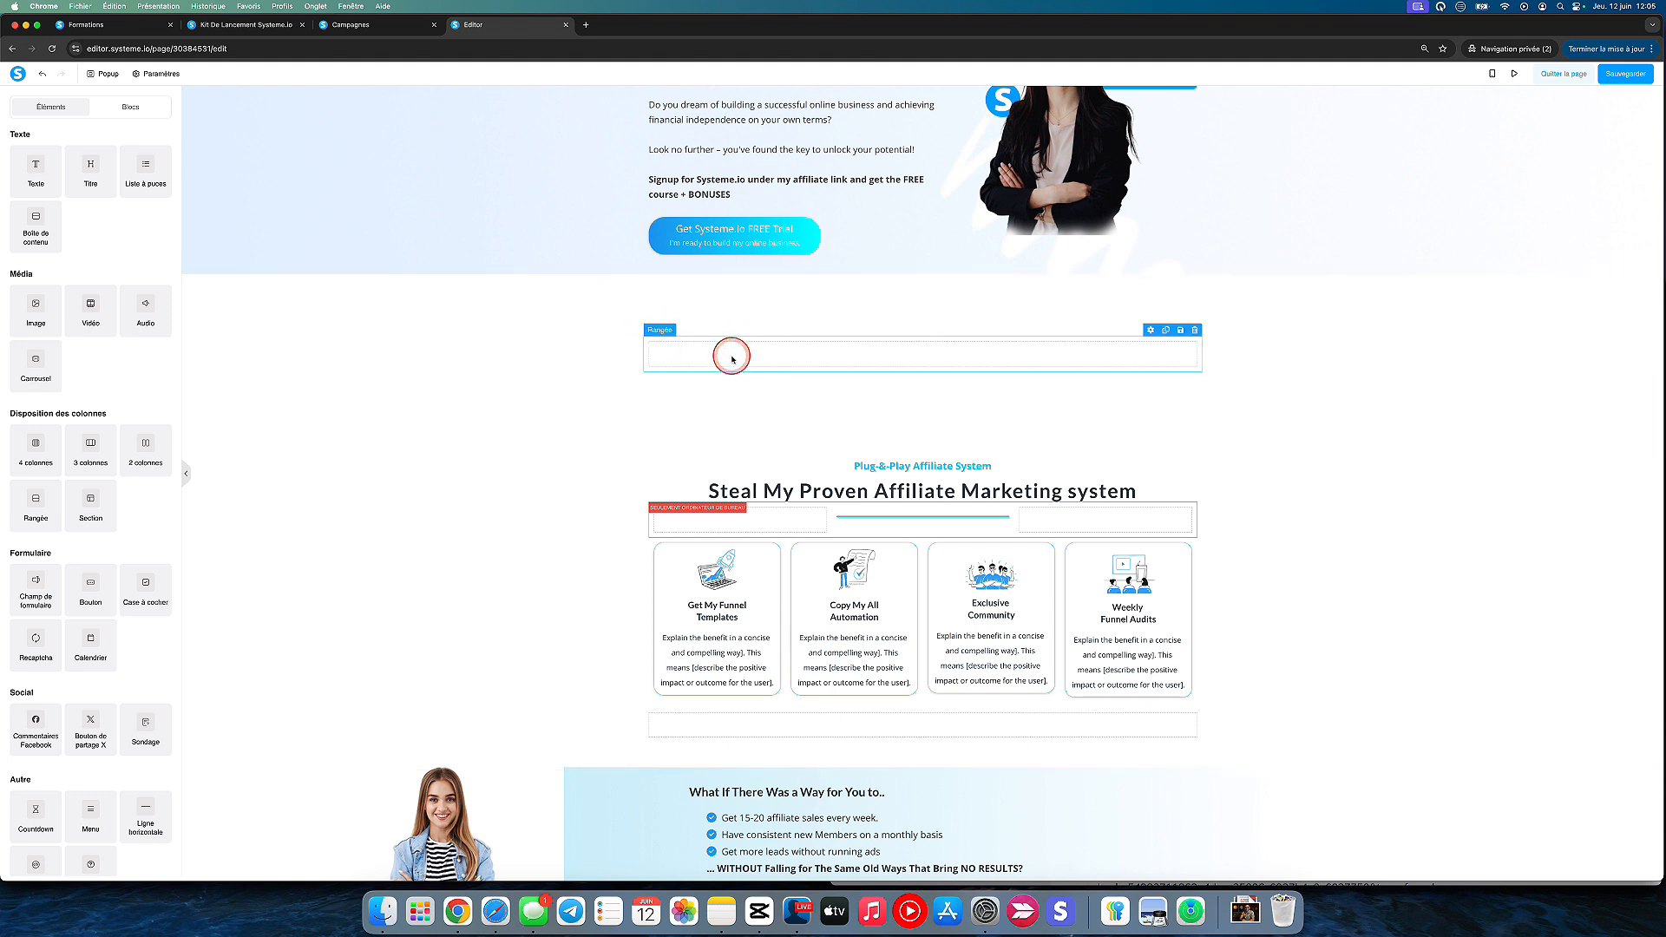
{"action": "left_click", "coordinate": [666, 462]}
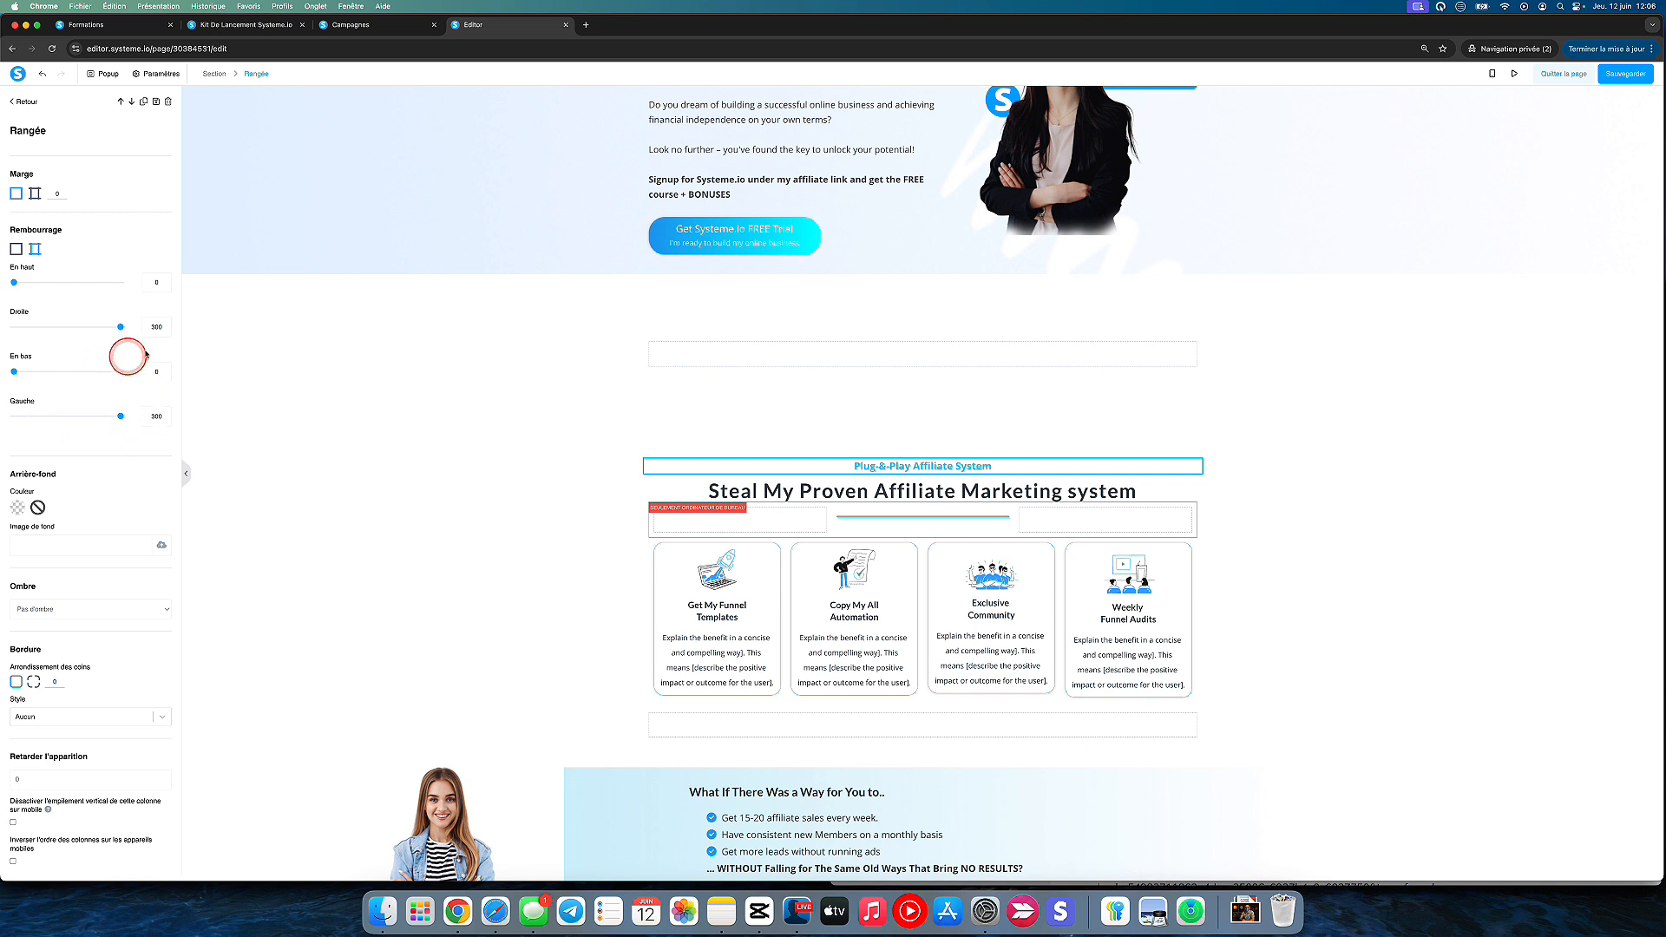
{"action": "left_click", "coordinate": [657, 337]}
{"action": "left_click", "coordinate": [649, 329]}
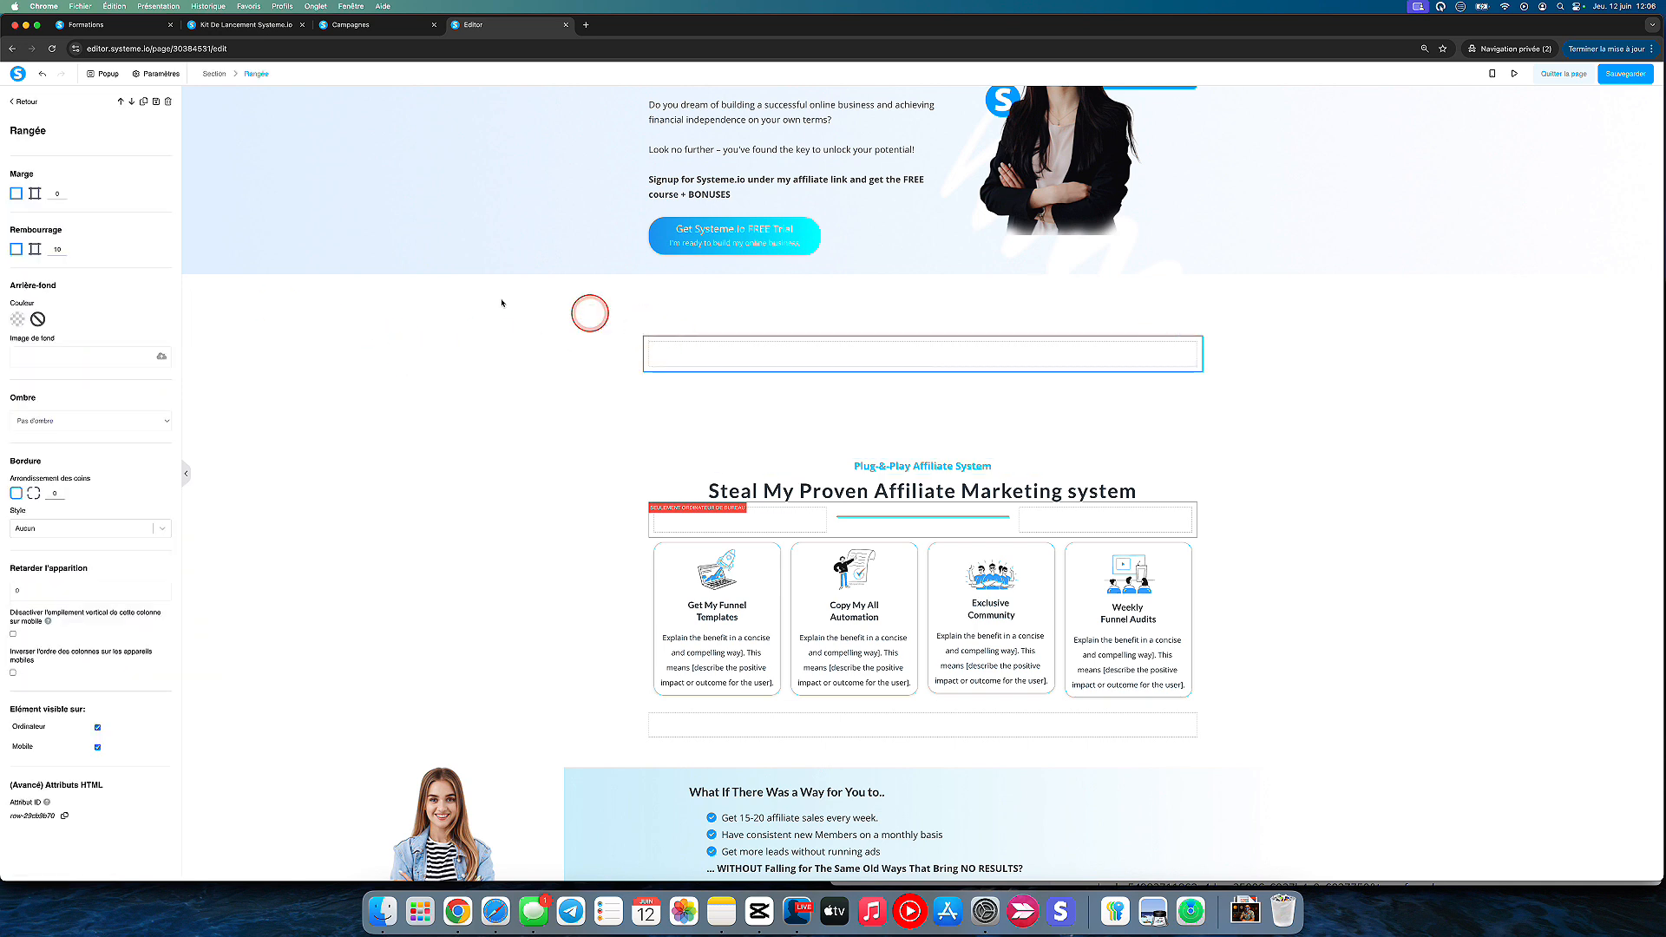
{"action": "left_click", "coordinate": [35, 249]}
{"action": "left_click_drag", "start_coordinate": [18, 284], "coordinate": [3, 283]}
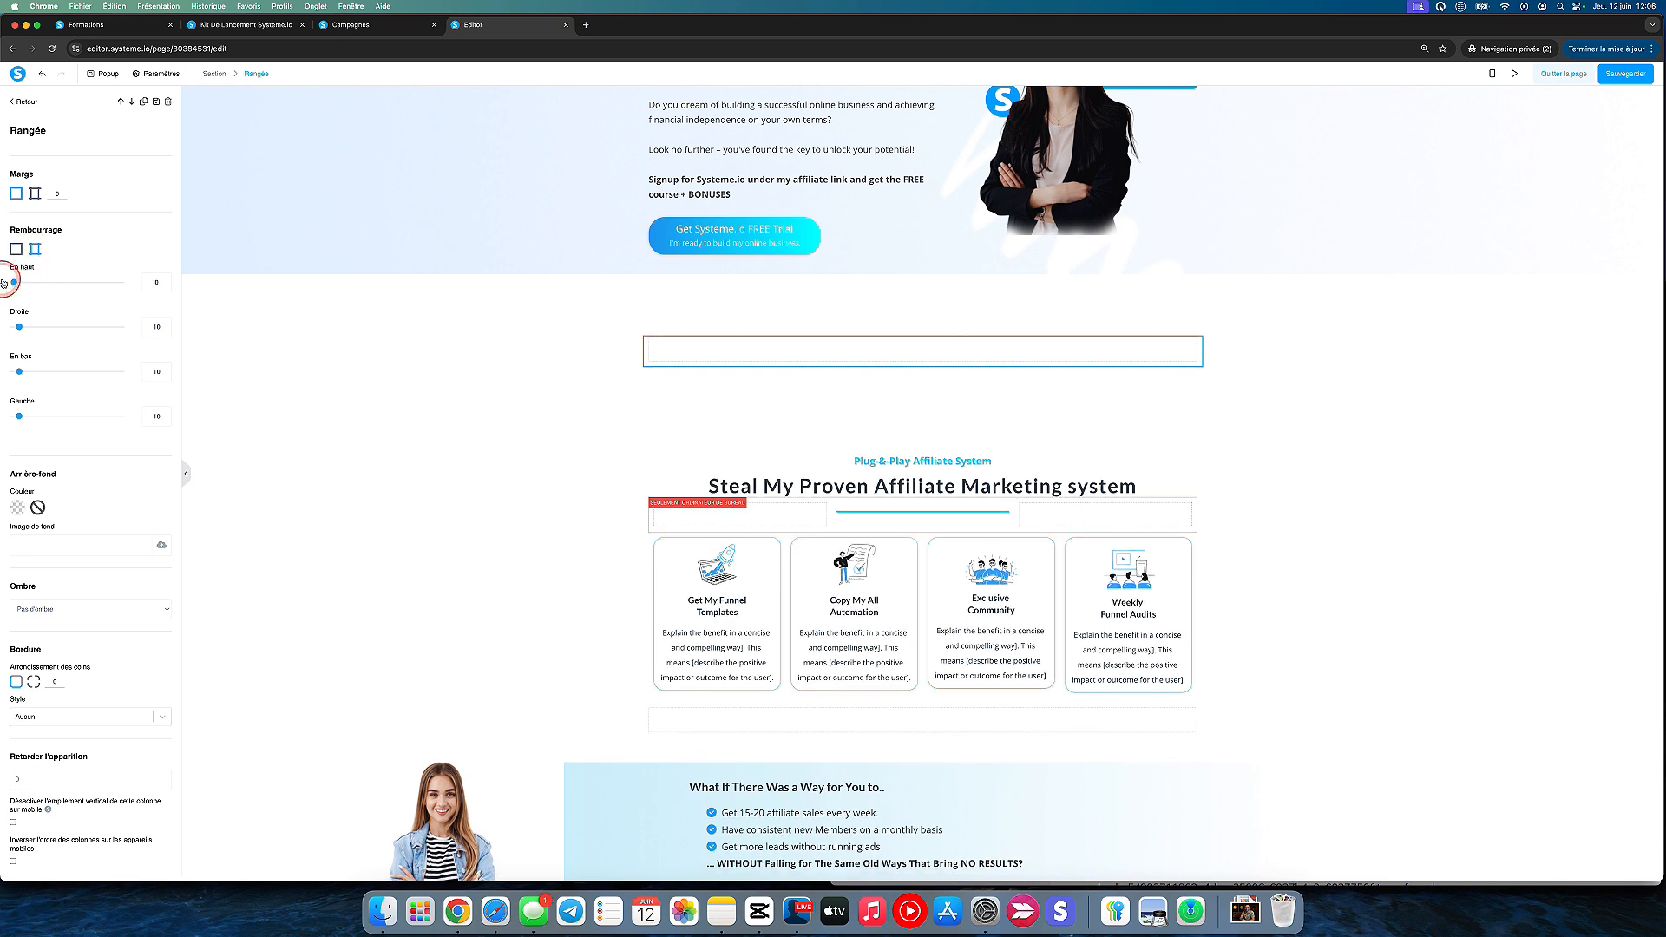
{"action": "left_click_drag", "start_coordinate": [20, 372], "coordinate": [5, 372]}
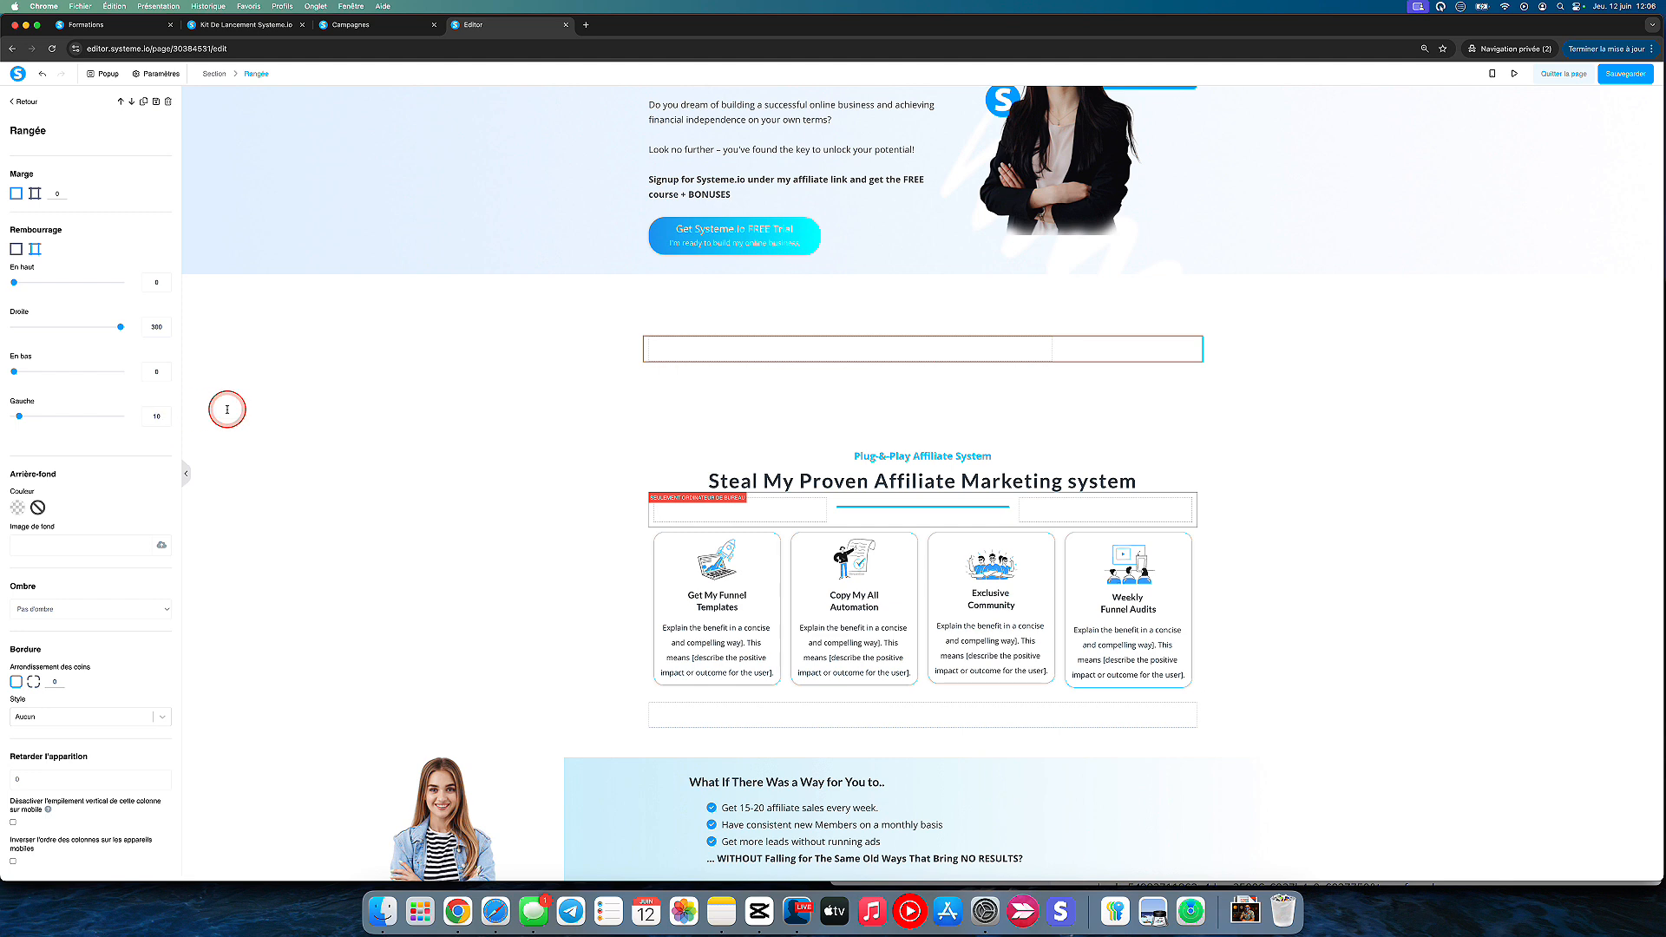
{"action": "left_click", "coordinate": [510, 354]}
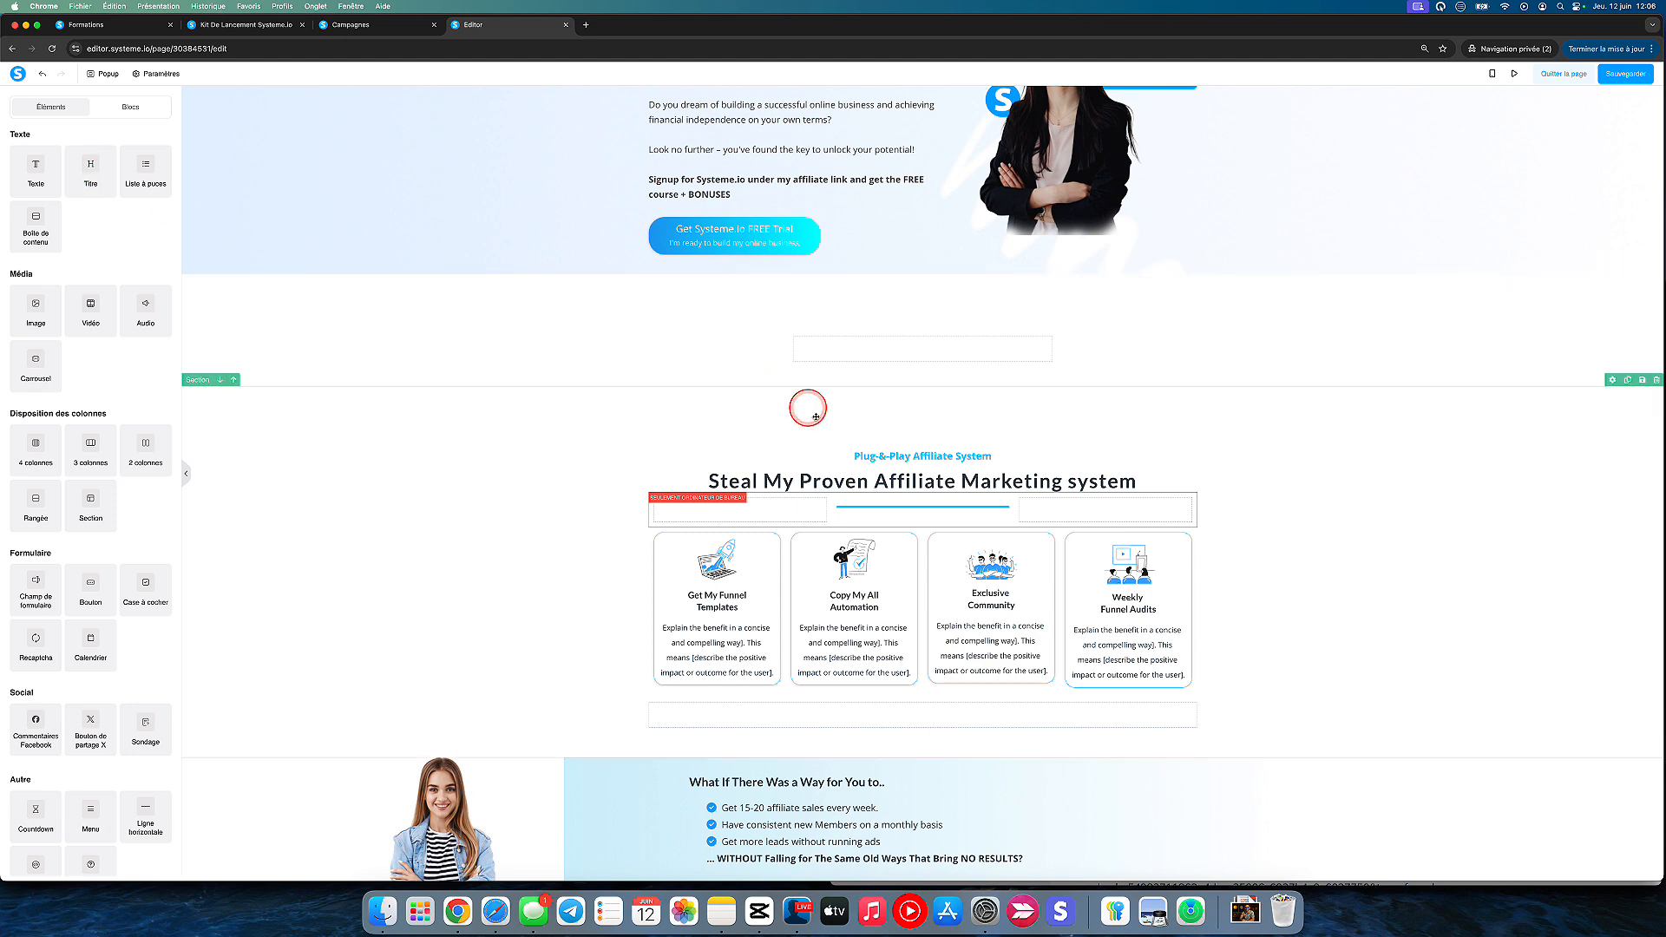
Insert a text element in the empty row and replace its placeholder with "Système d'Affiliation Prêt-à-l'emploi".
{"action": "left_click_drag", "start_coordinate": [33, 158], "coordinate": [923, 361]}
{"action": "left_click", "coordinate": [863, 369]}
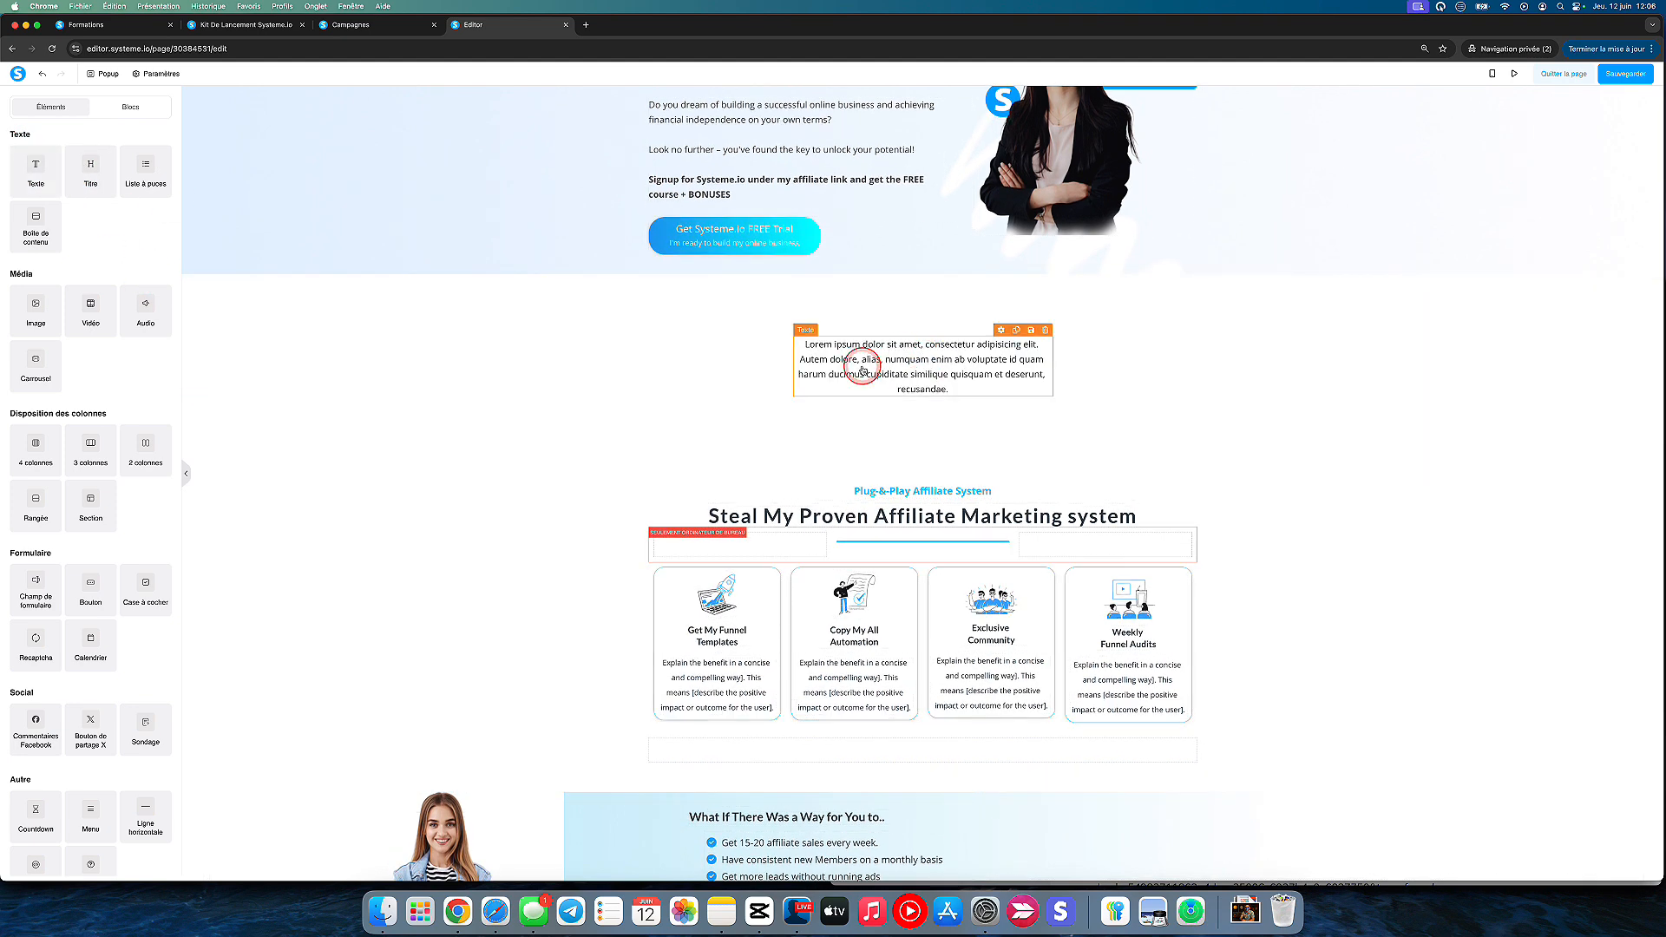
{"action": "double_click", "coordinate": [862, 367]}
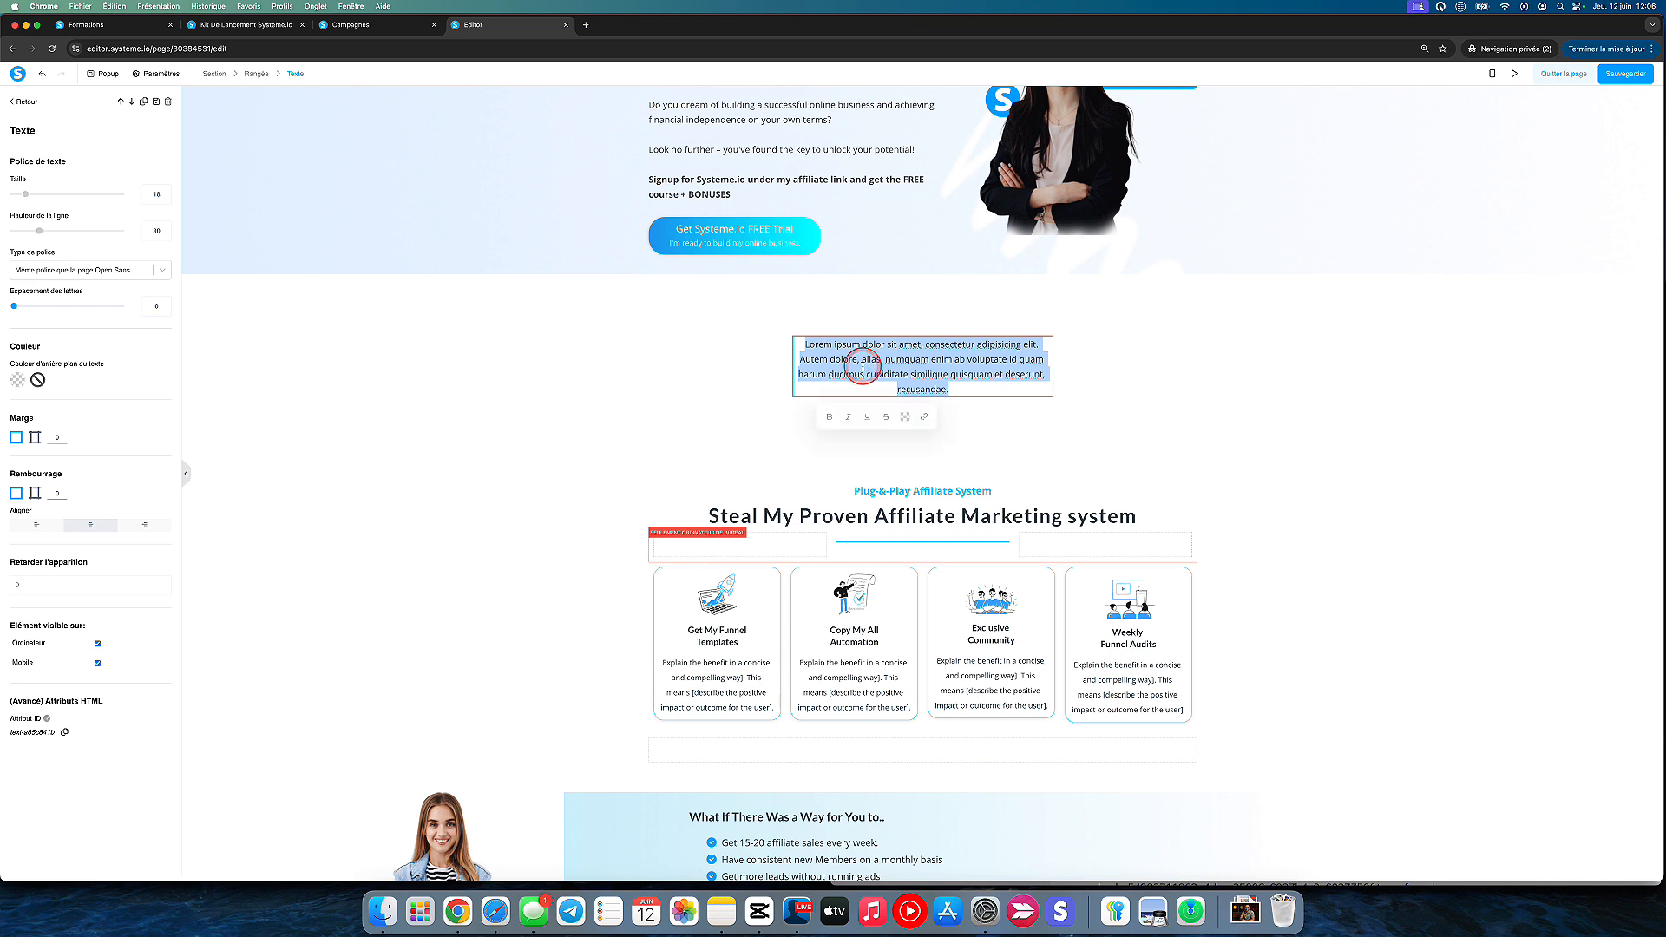
{"action": "type", "text": "Prêt-à-l'emploi"}
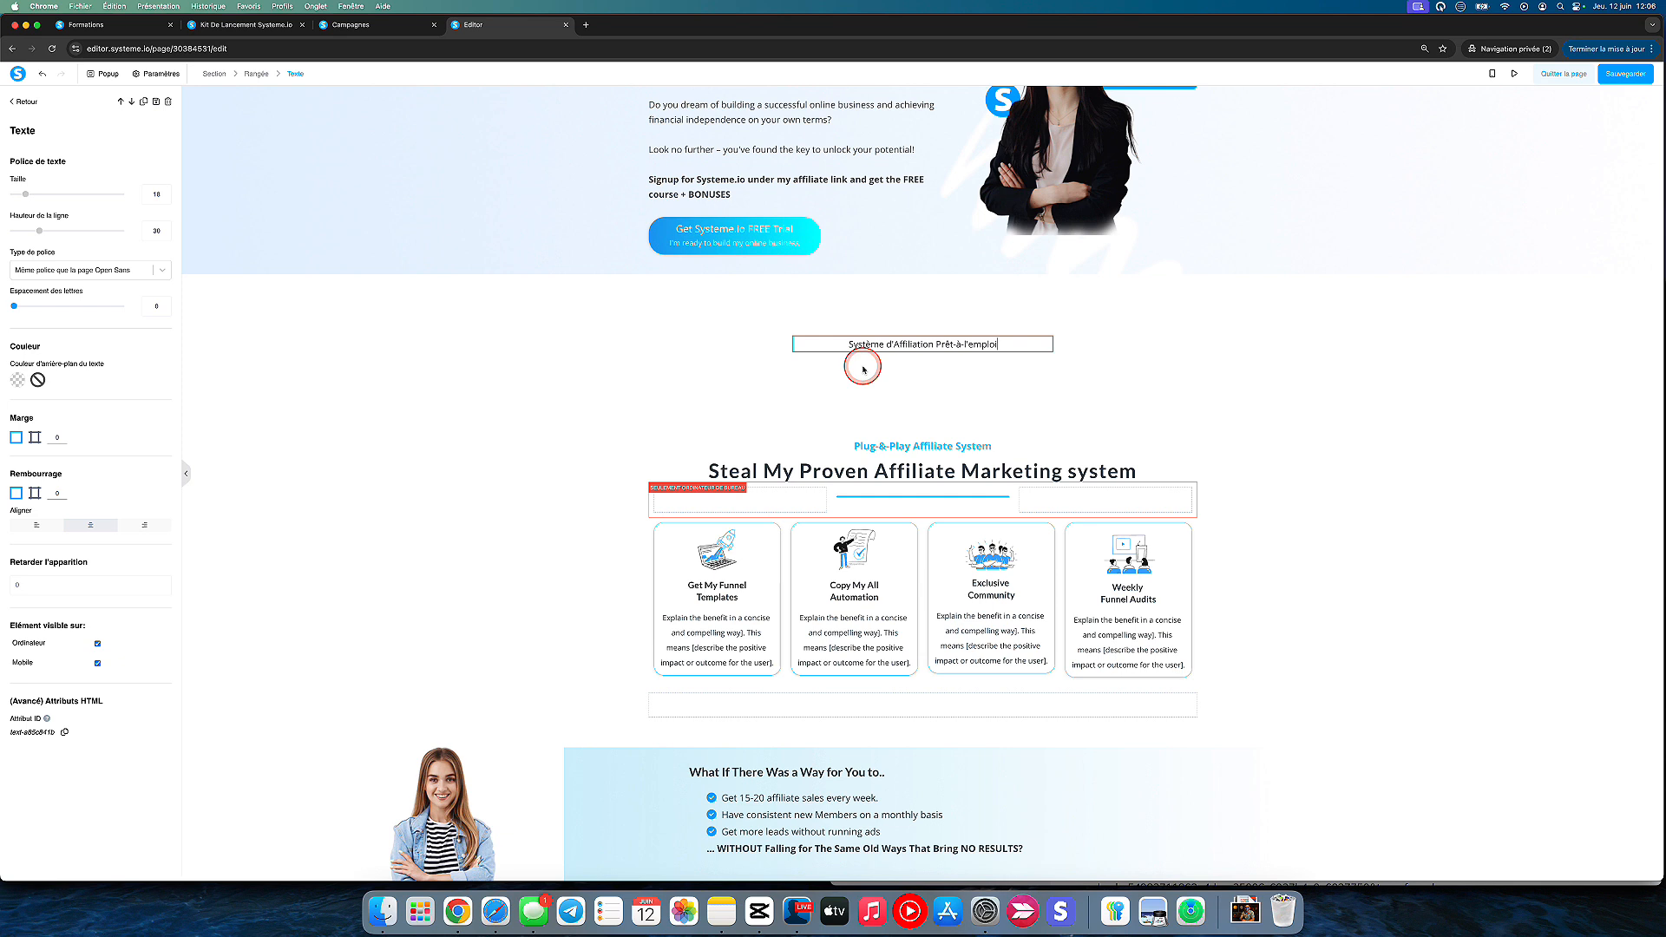
Set the font size of the "Système d'Affiliation Prêt-à-l'emploi" text to 20, matching the "Plug-&-Play Affiliate System" text.
{"action": "left_click", "coordinate": [901, 443]}
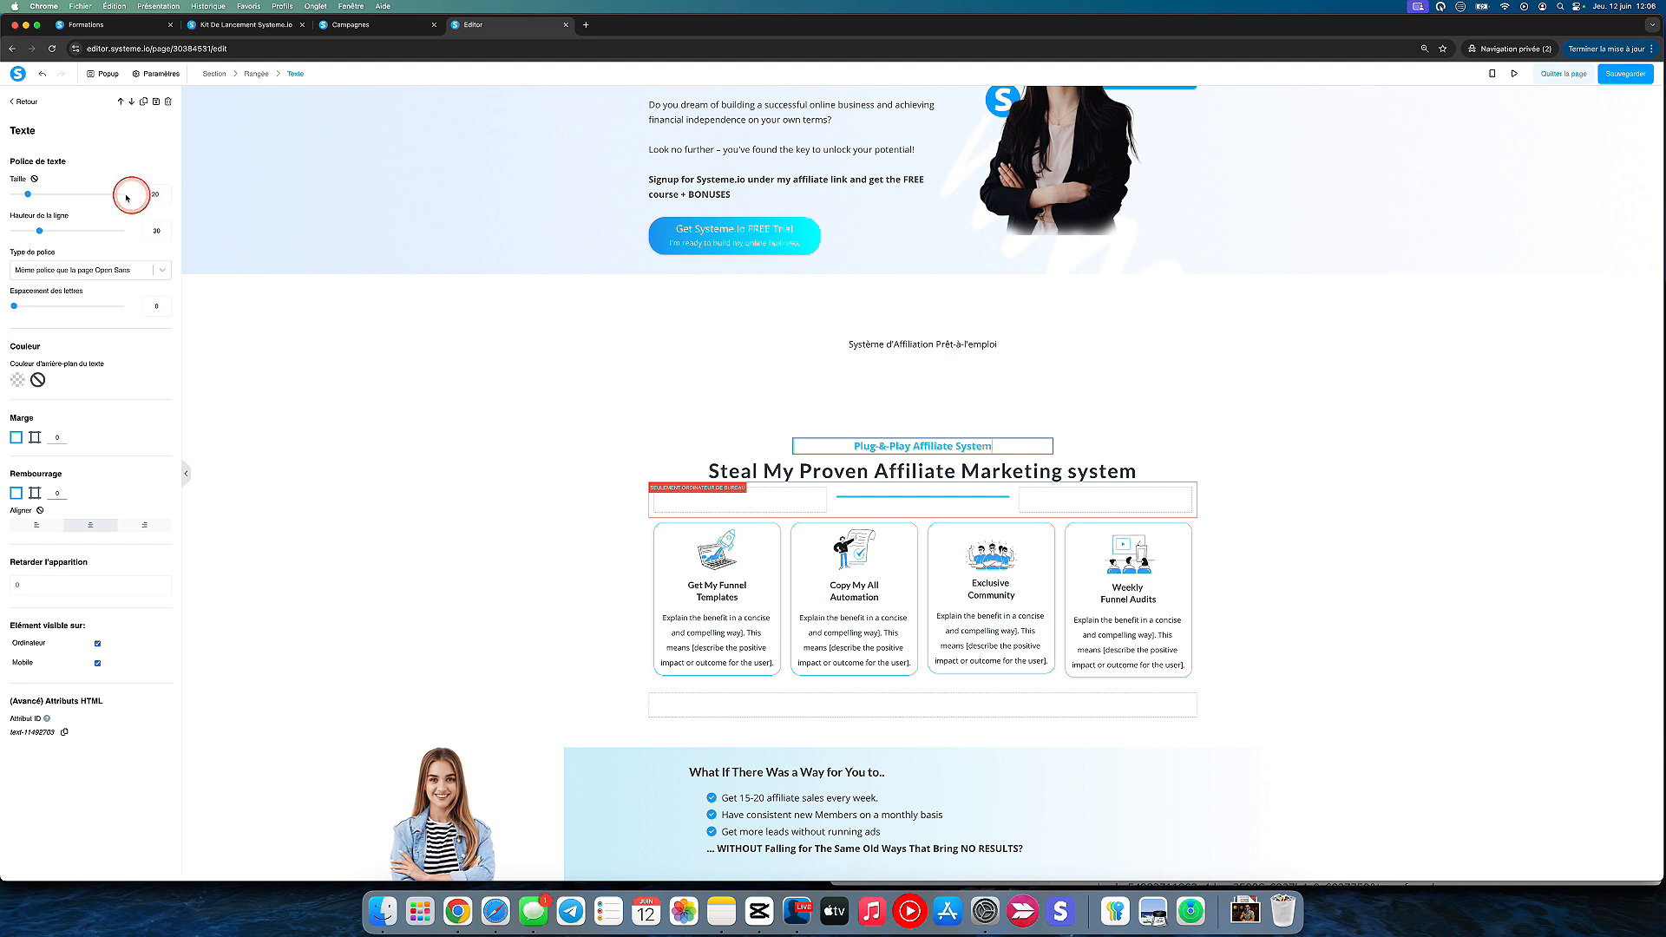
{"action": "left_click", "coordinate": [882, 348]}
{"action": "left_click", "coordinate": [877, 345]}
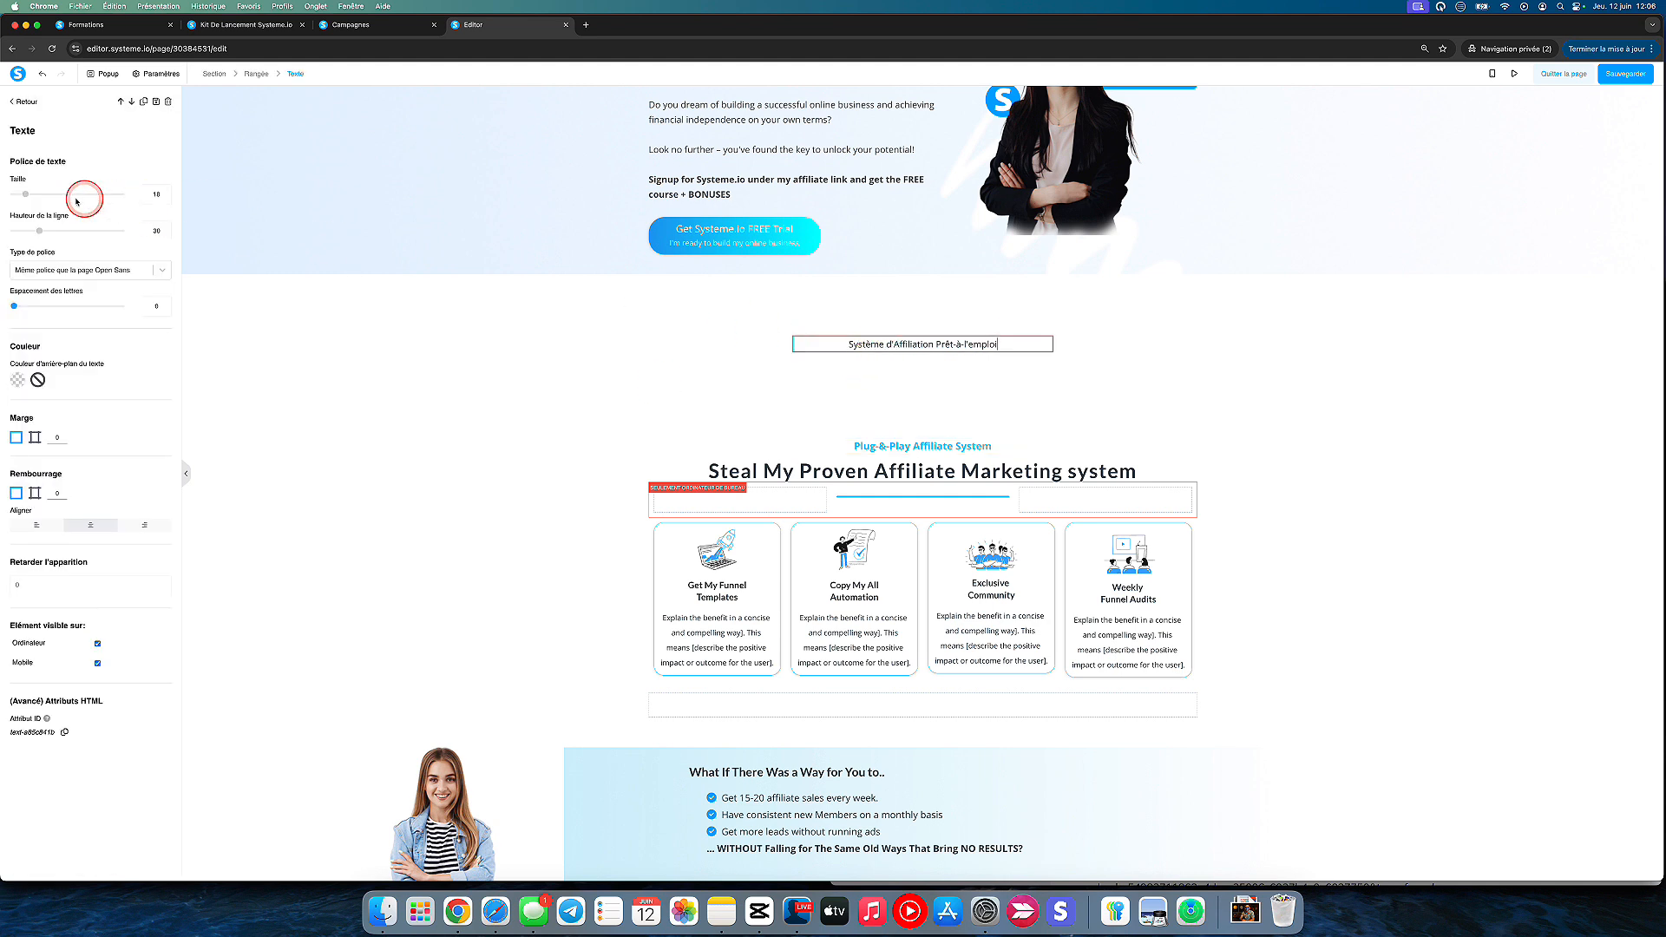
{"action": "double_click", "coordinate": [166, 192]}
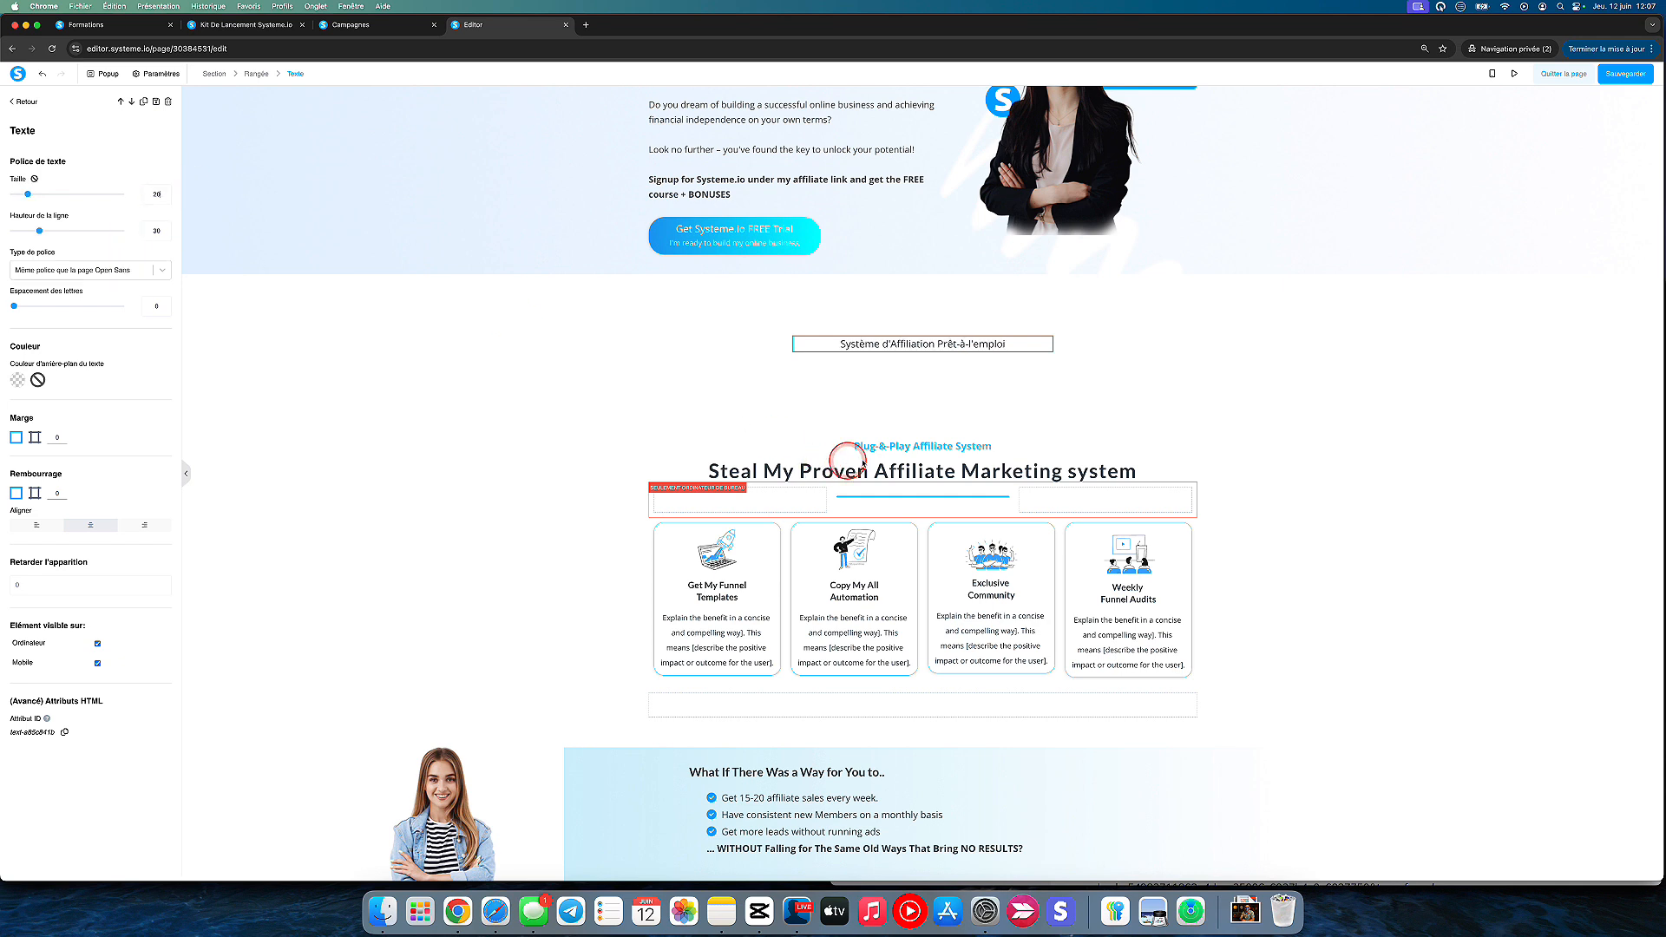
Make the "Système d'Affiliation Prêt-à-l'emploi" text bold and apply the blue colour code copied from the "Plug-&-Play Affiliate System" text.
{"action": "left_click", "coordinate": [893, 449]}
{"action": "left_click", "coordinate": [893, 449]}
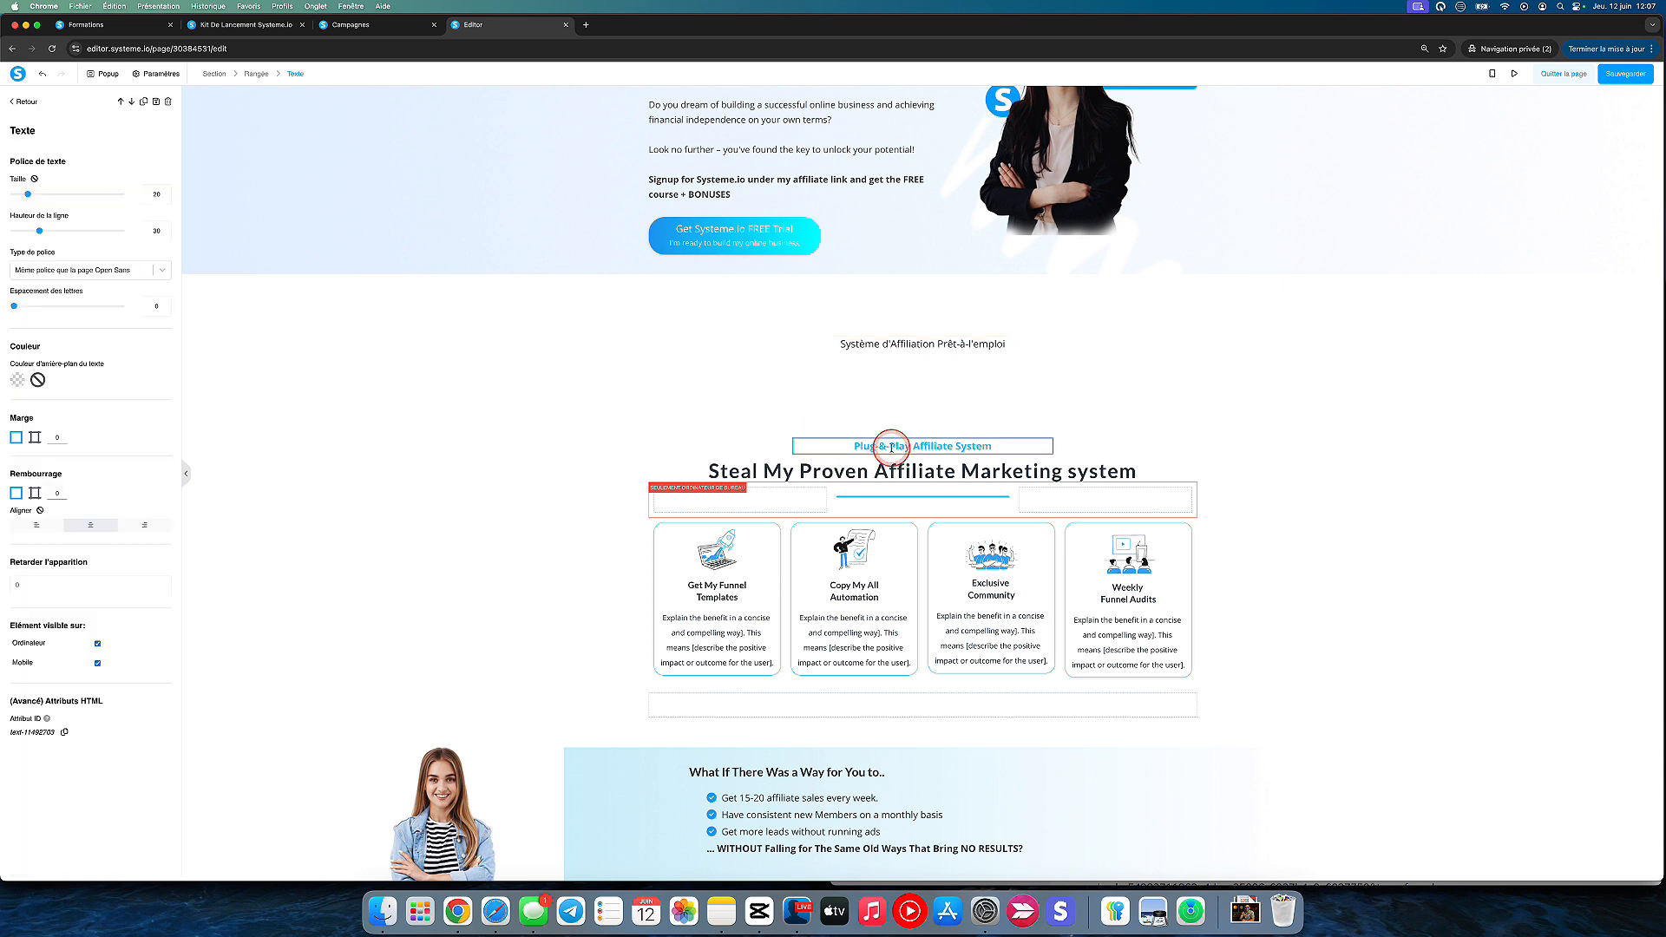
{"action": "triple_click", "coordinate": [886, 446]}
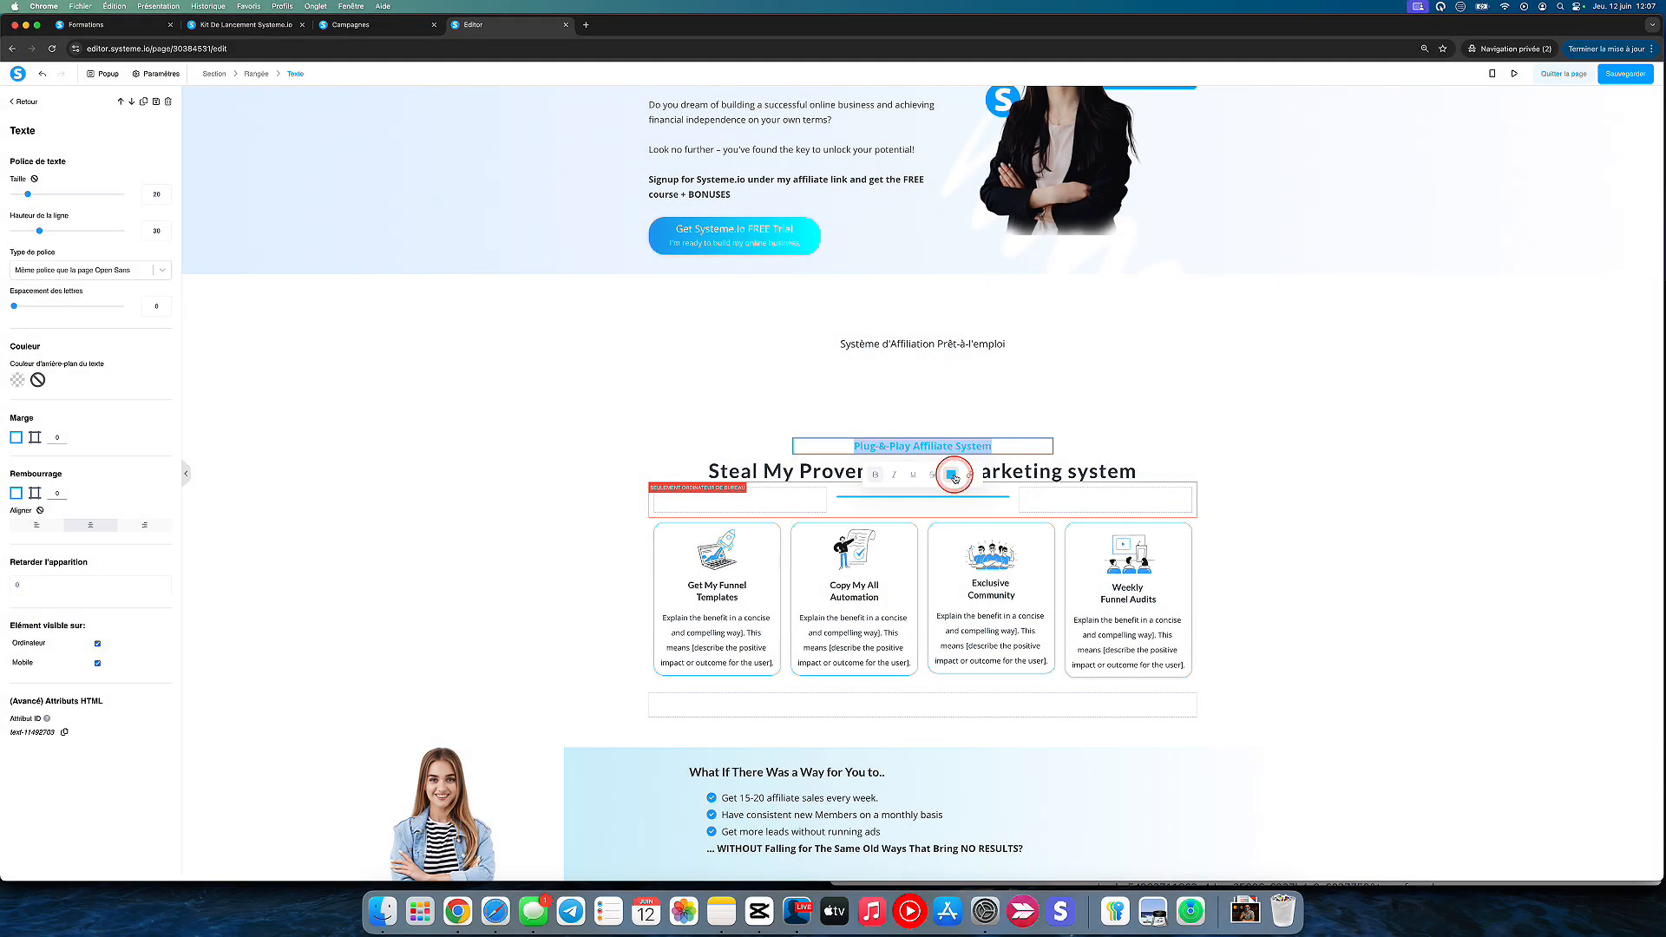
{"action": "left_click", "coordinate": [952, 475]}
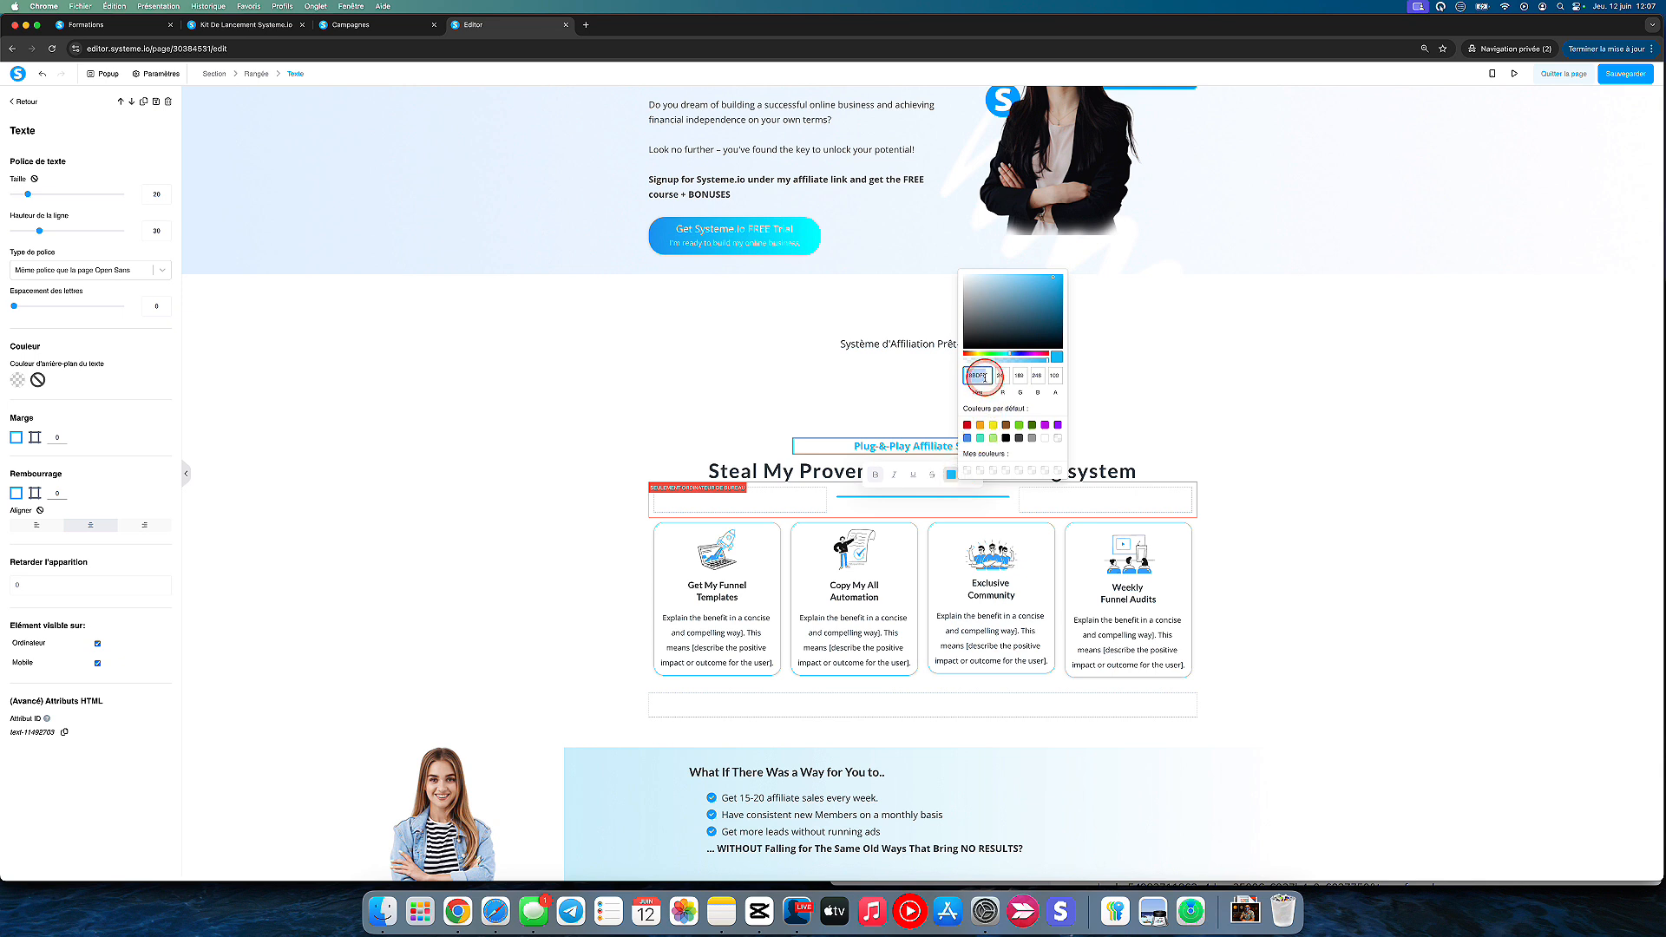
{"action": "left_click", "coordinate": [896, 351]}
{"action": "left_click", "coordinate": [894, 344]}
{"action": "triple_click", "coordinate": [896, 345]}
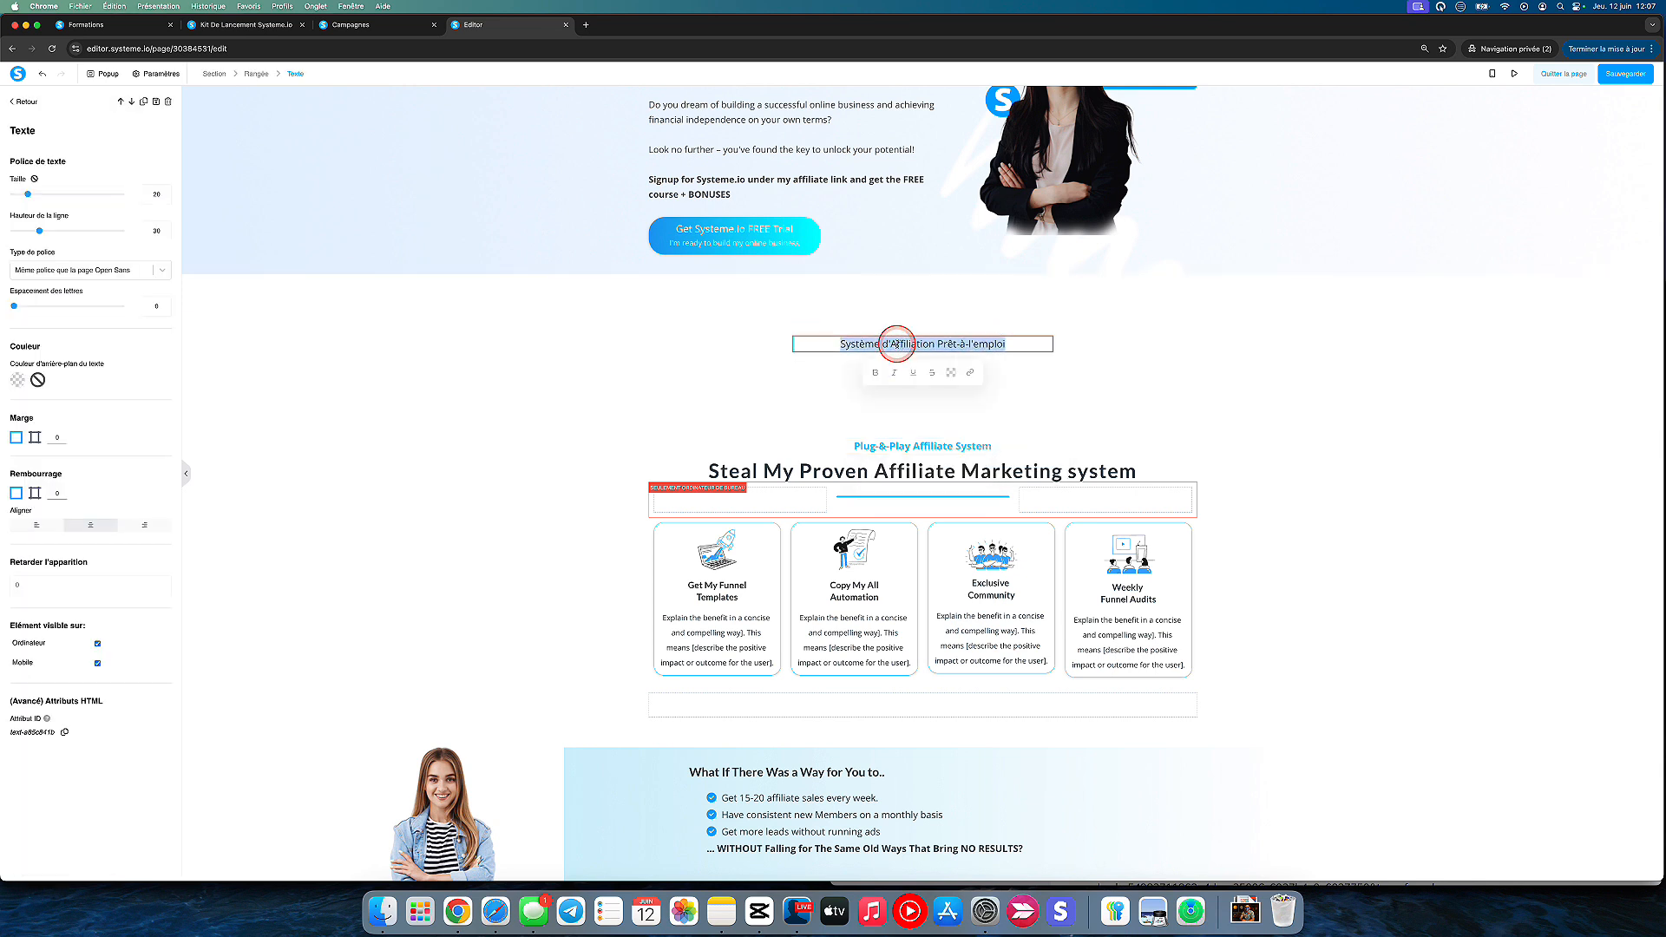
{"action": "left_click", "coordinate": [878, 372]}
{"action": "left_click", "coordinate": [951, 373]}
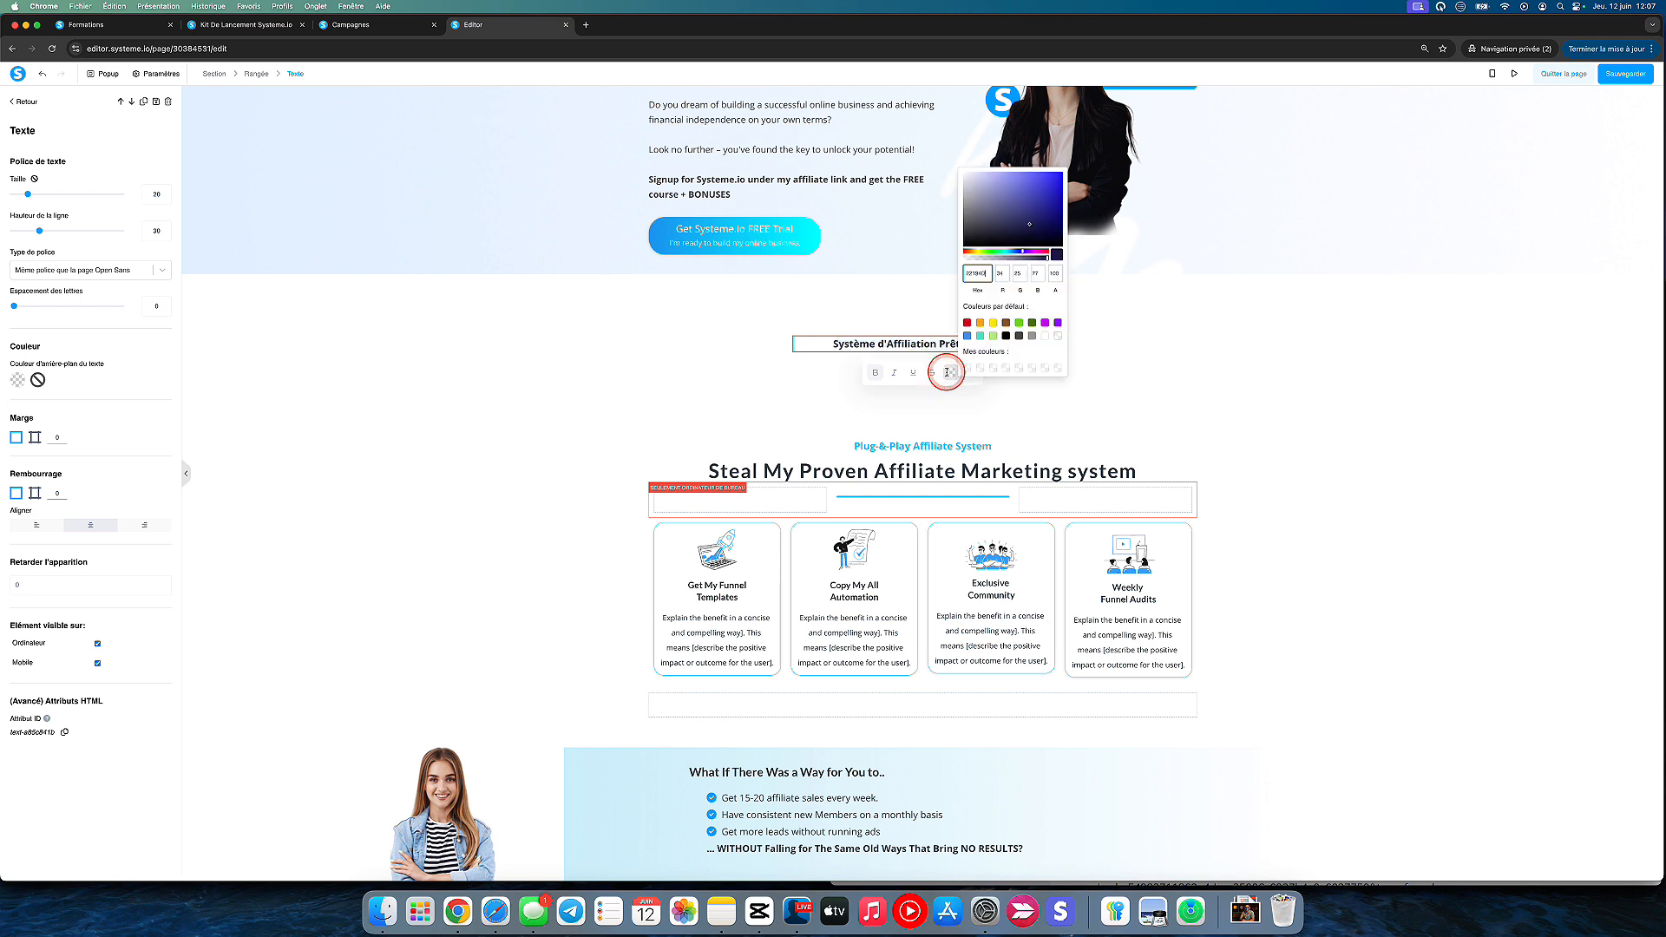
{"action": "key", "text": "super+v"}
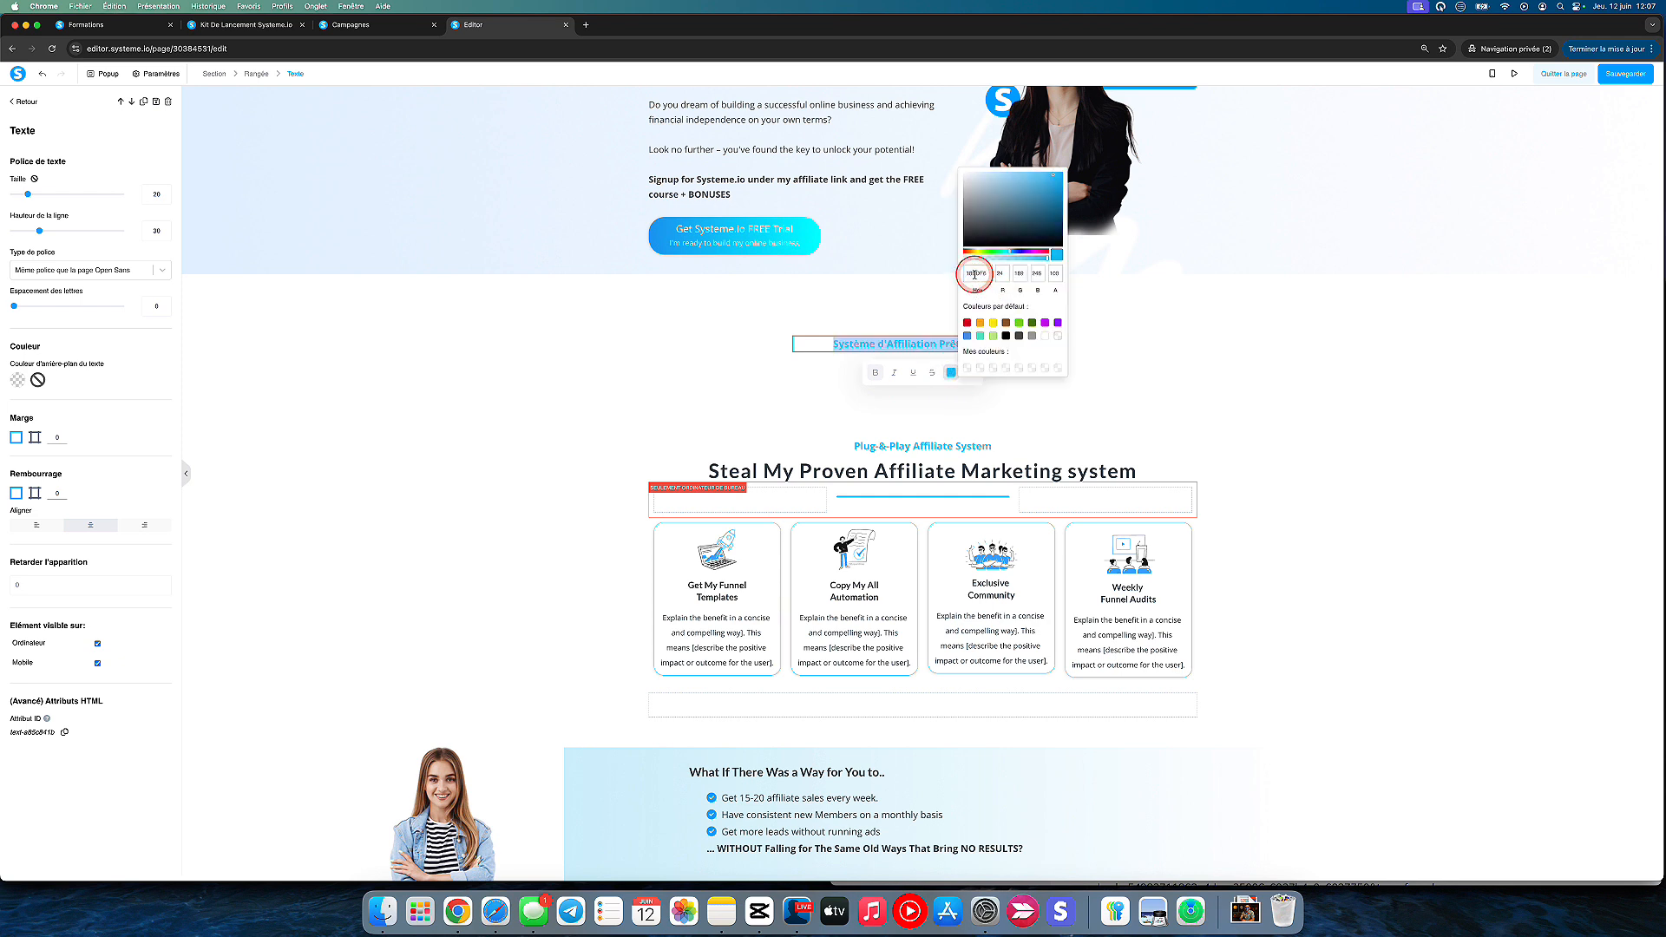
{"action": "left_click", "coordinate": [781, 389]}
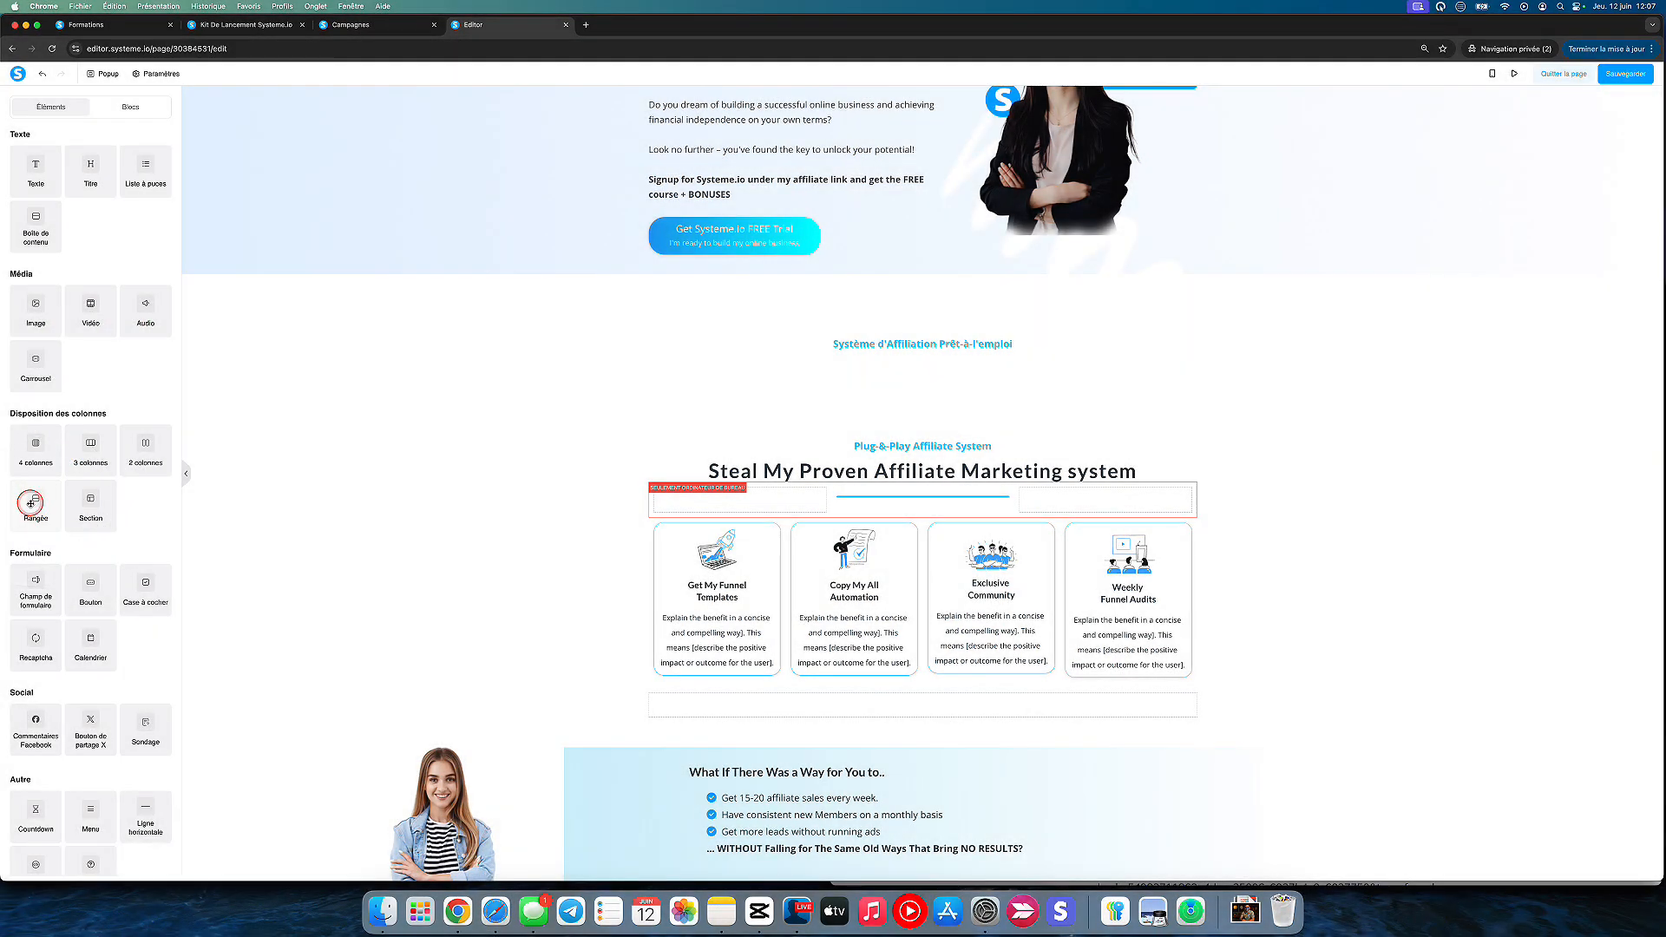
Insert a row below the "Système d'Affiliation Prêt-à-l'emploi" text and check the padding of the row holding the "Steal My Proven Affiliate Marketing system" title.
{"action": "left_click_drag", "start_coordinate": [36, 498], "coordinate": [755, 350]}
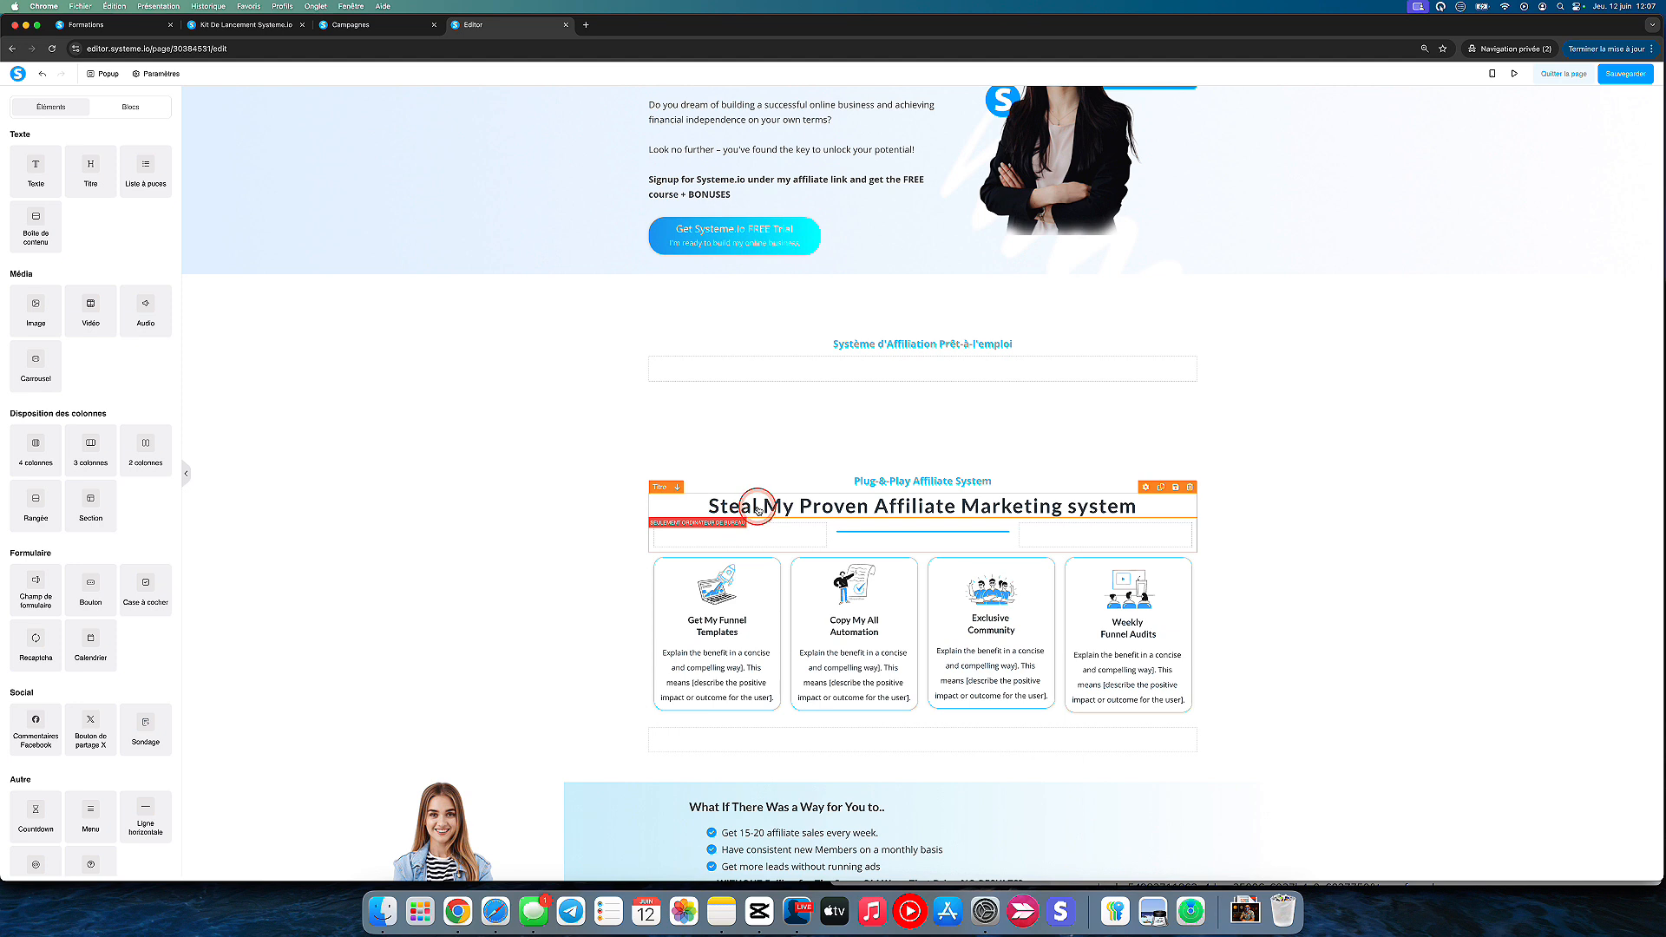
{"action": "left_click", "coordinate": [647, 490]}
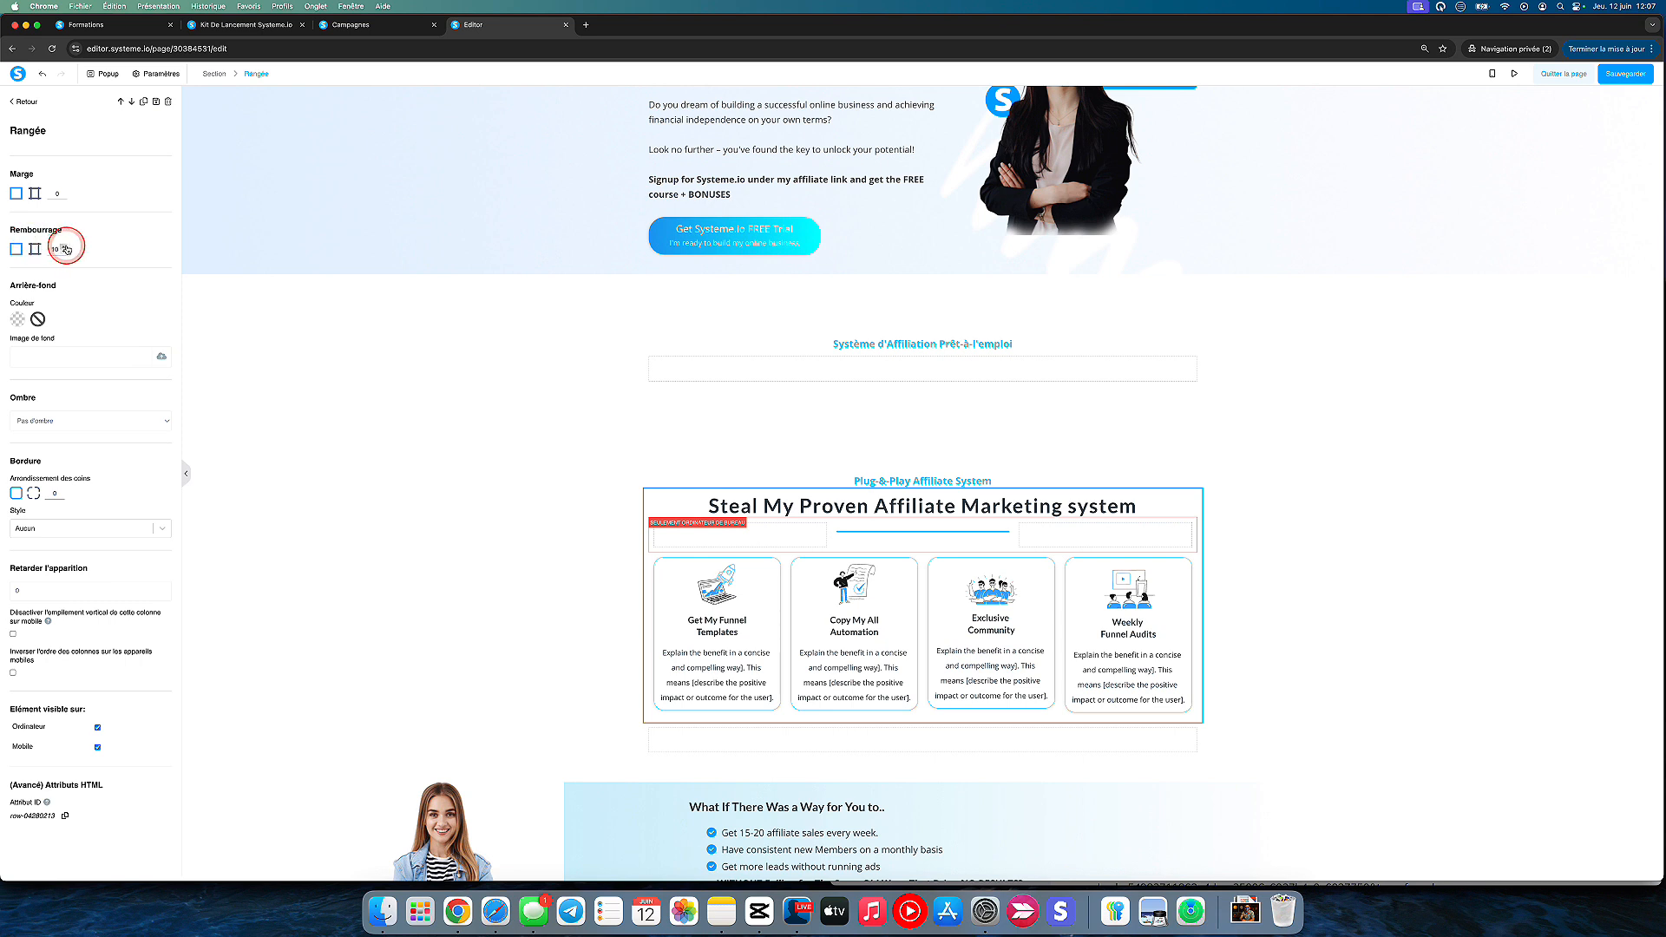
{"action": "left_click", "coordinate": [662, 372]}
{"action": "left_click", "coordinate": [609, 430]}
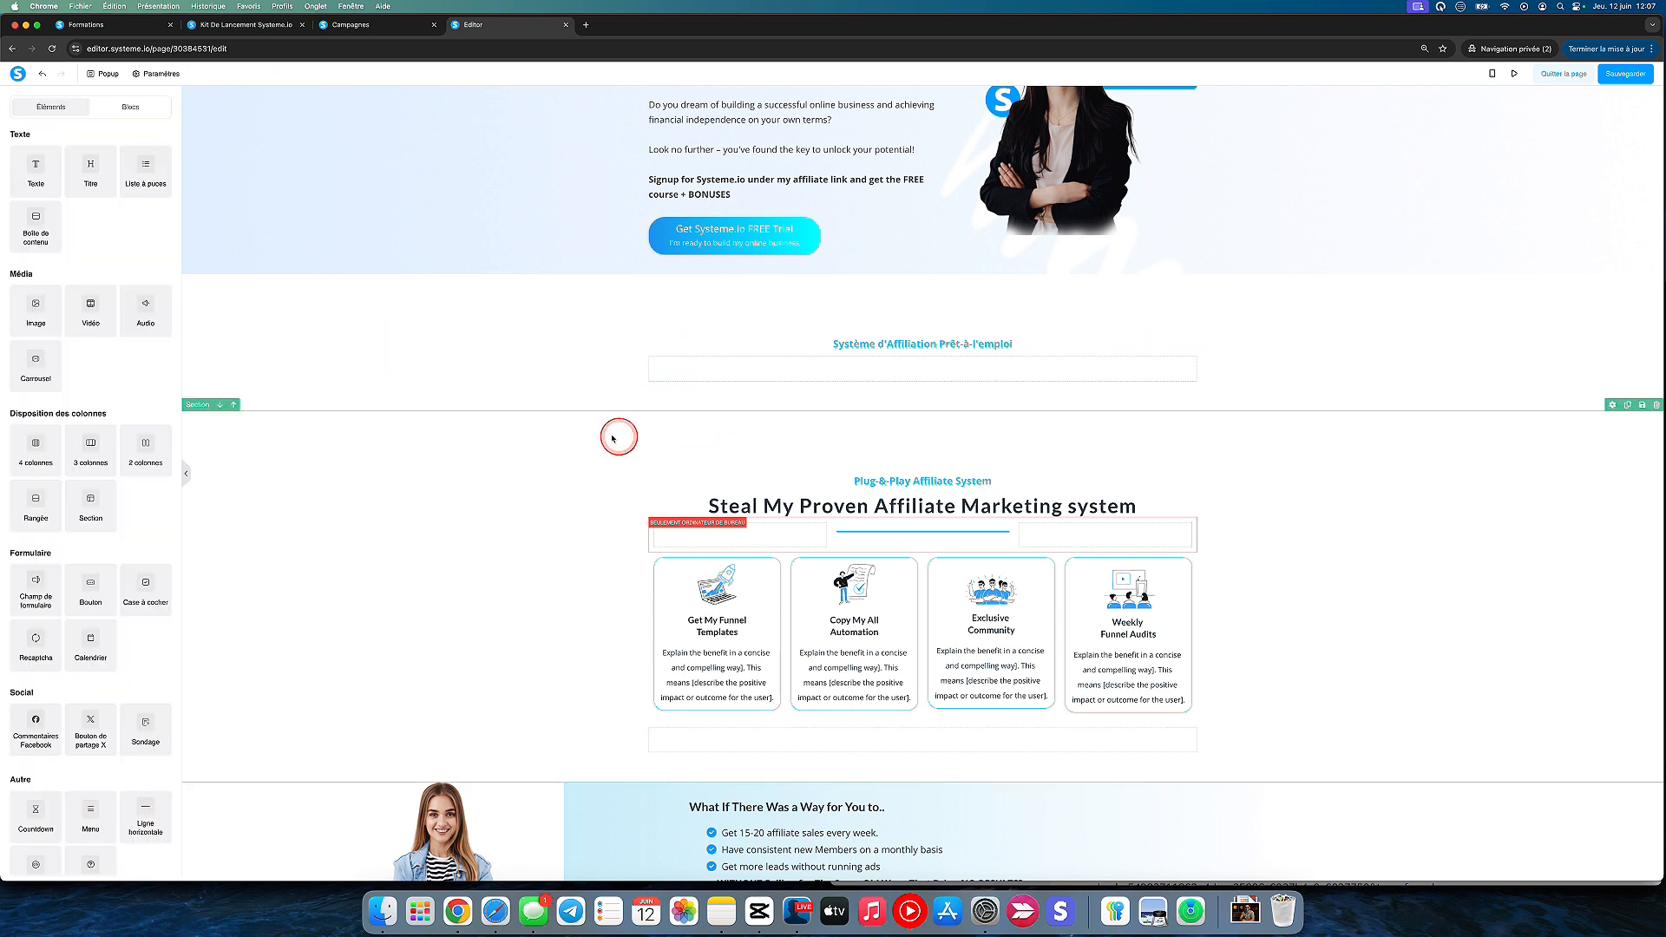
{"action": "left_click", "coordinate": [849, 498]}
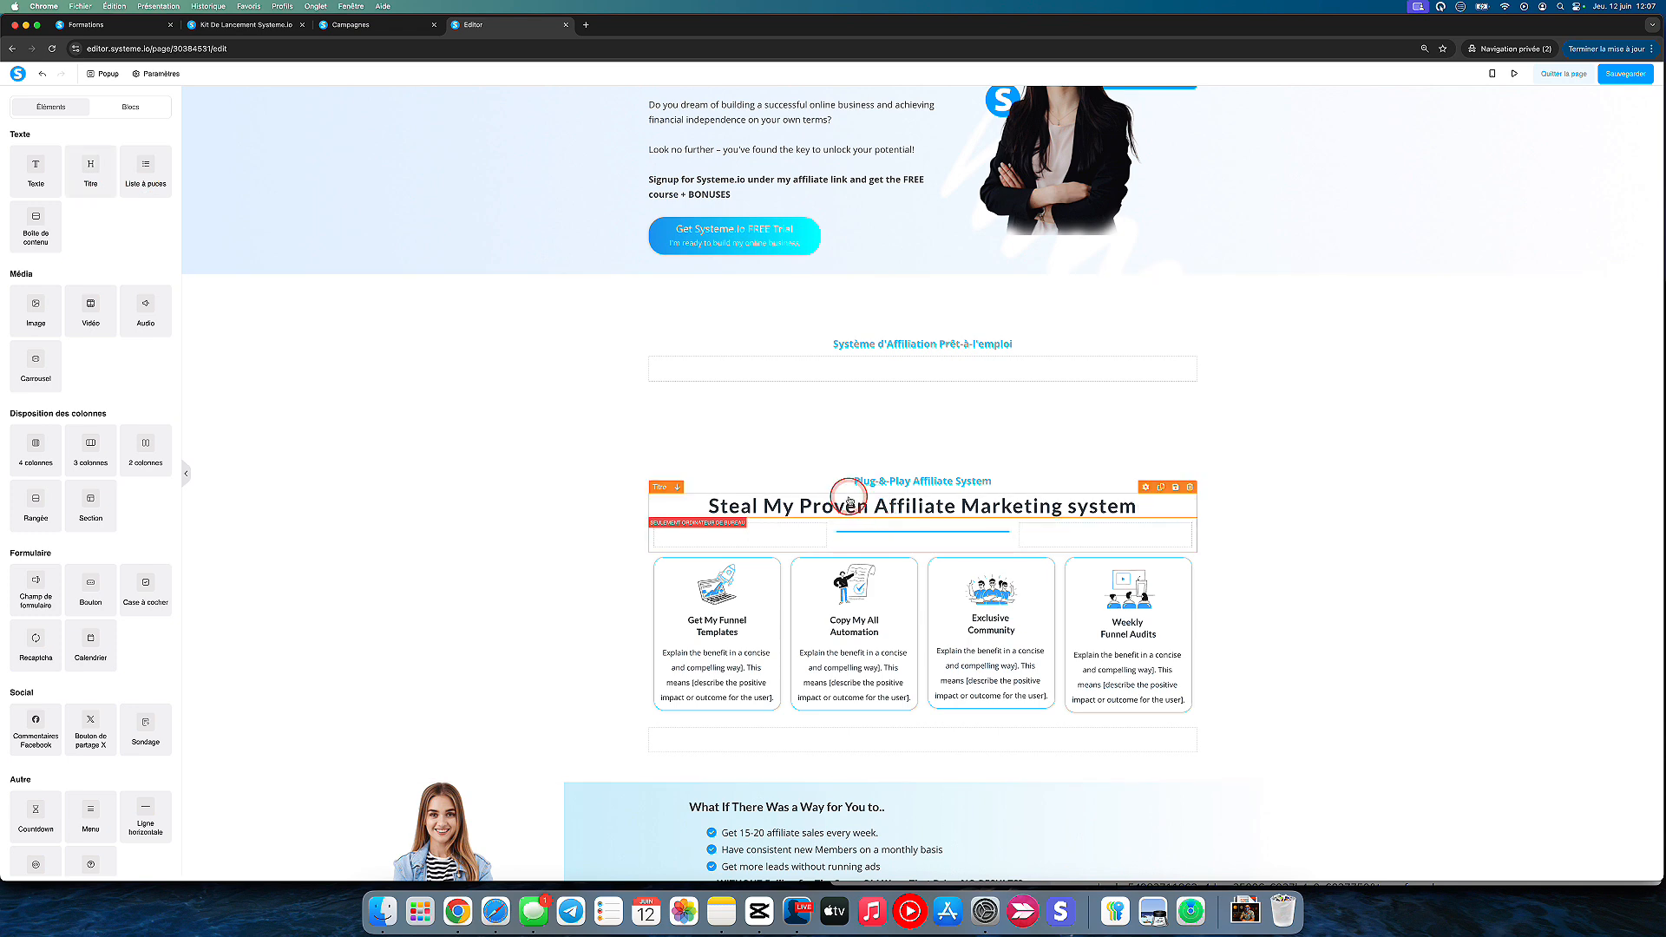
Insert a title in the empty row below the blue French text and replace its placeholder with "Récupère Mon Système d'Affiliation Automatique".
{"action": "left_click_drag", "start_coordinate": [90, 165], "coordinate": [753, 366]}
{"action": "left_click", "coordinate": [945, 372]}
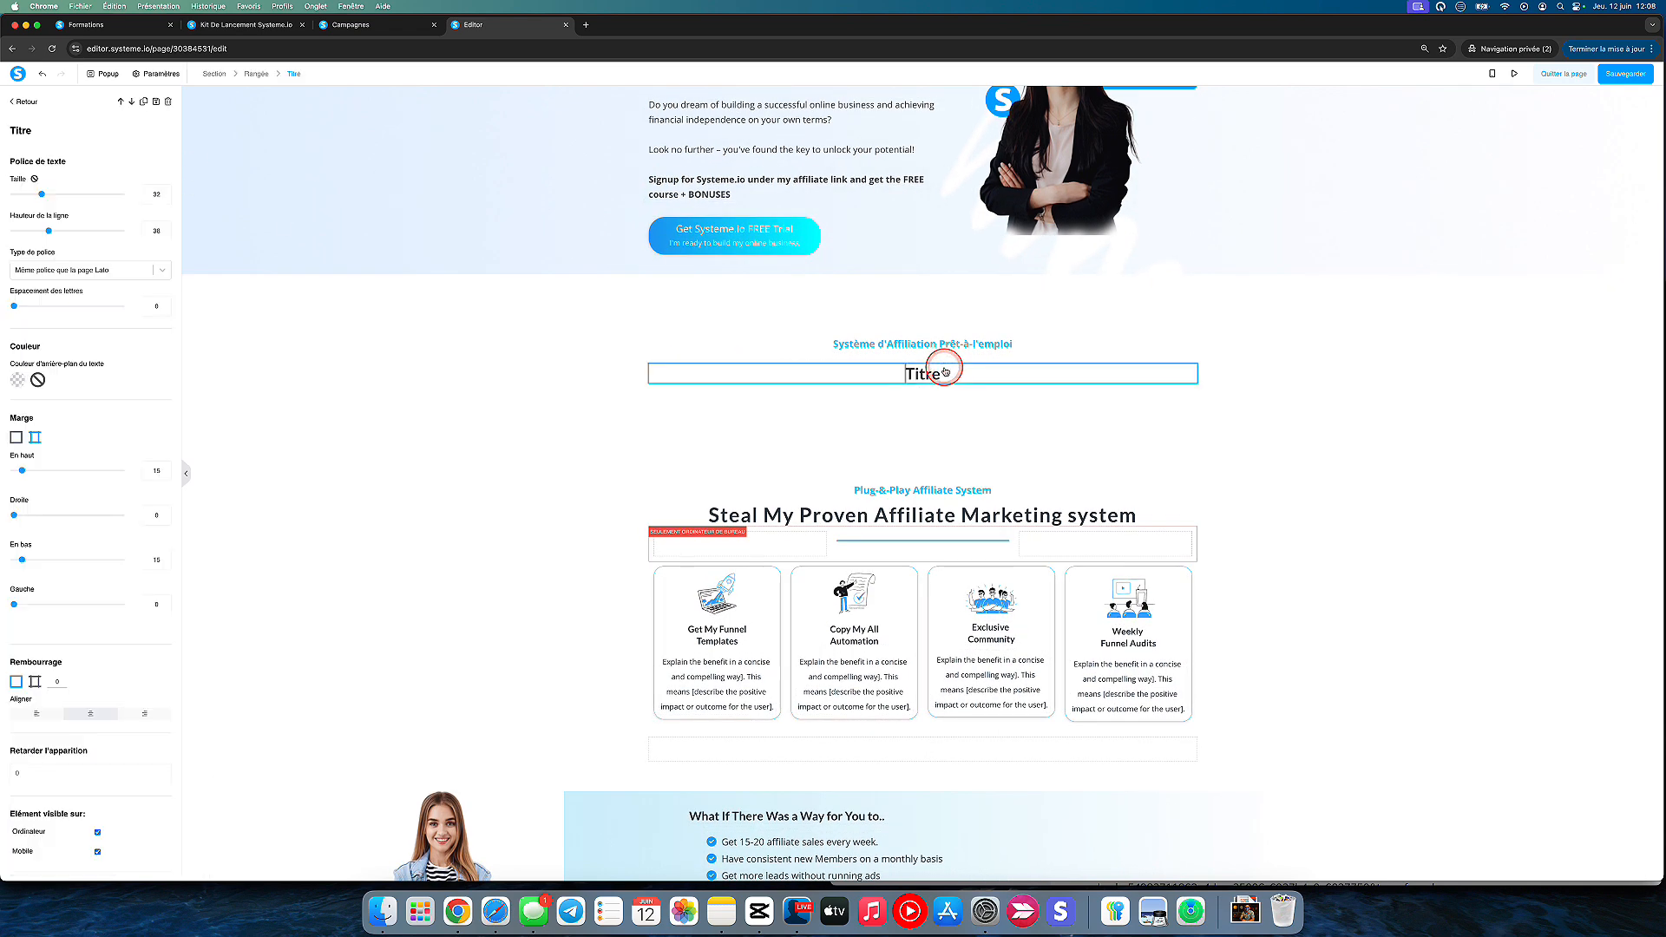
{"action": "double_click", "coordinate": [952, 372]}
{"action": "type", "text": "Récupère Mon"}
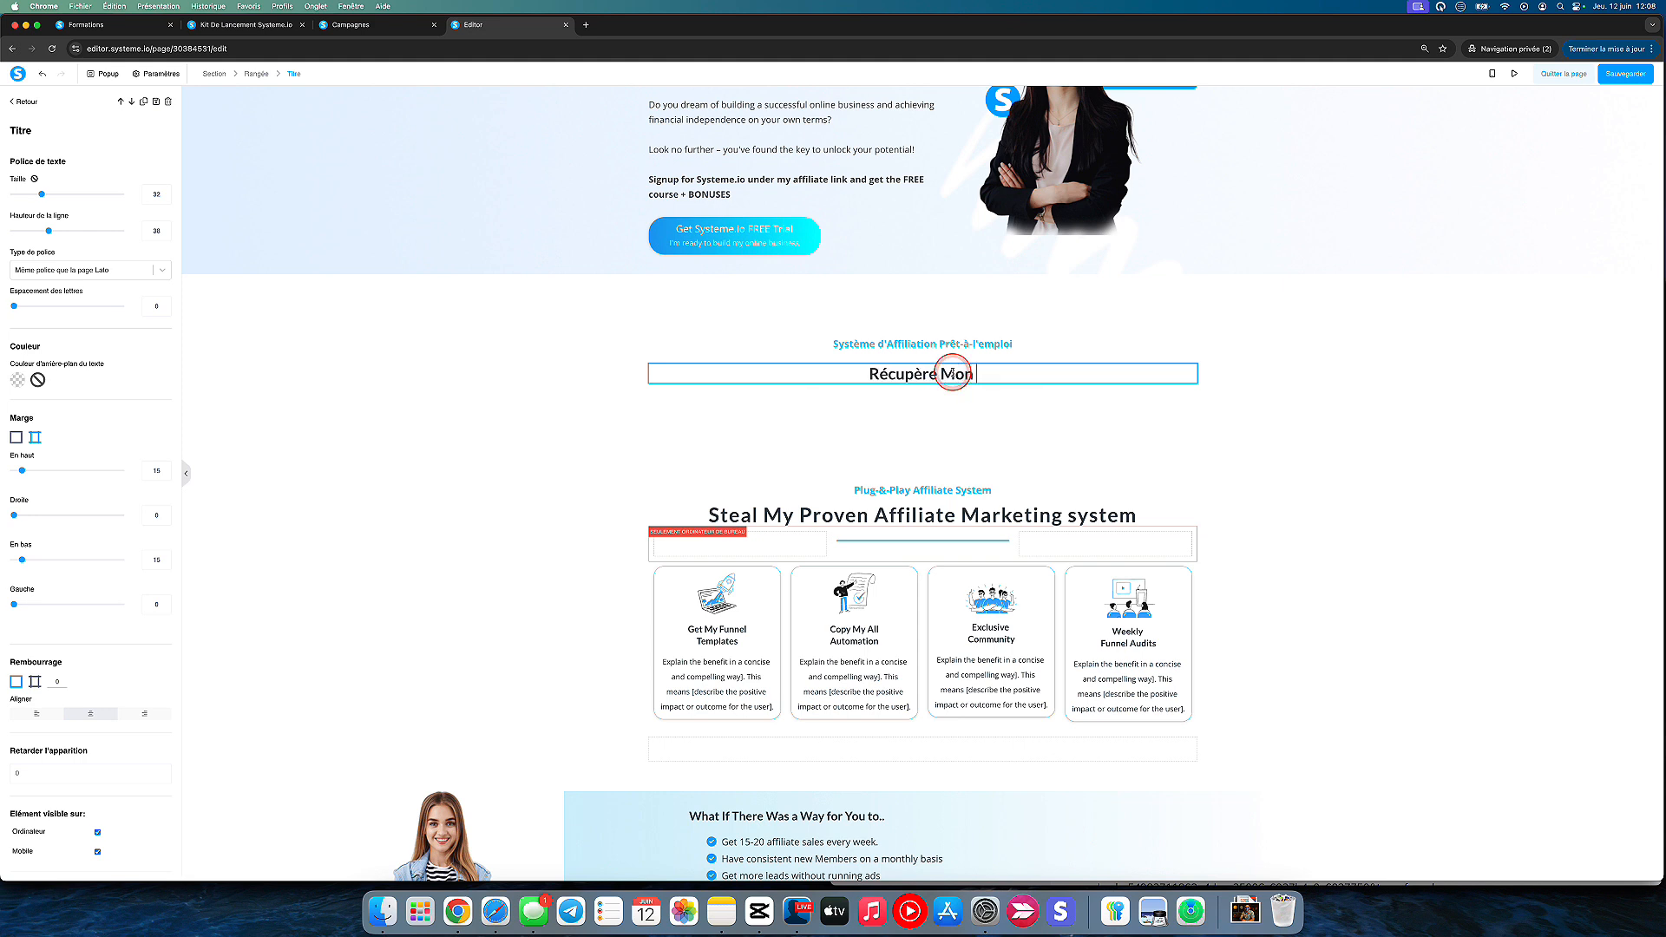
{"action": "type", "text": "Système d'Af"}
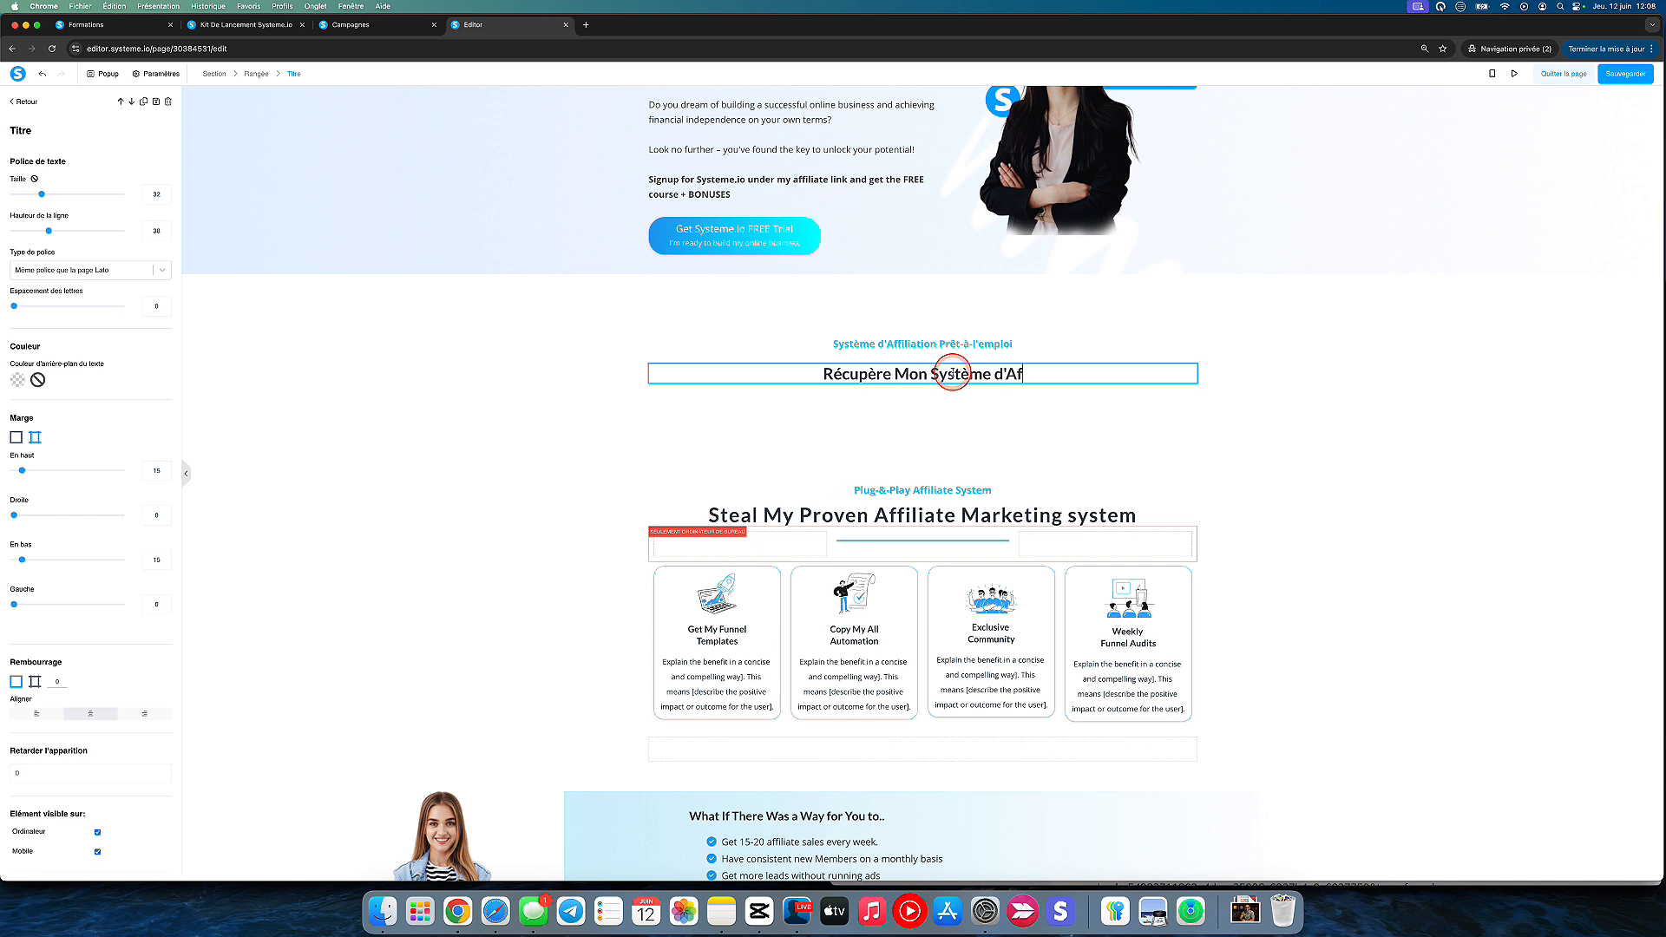
{"action": "type", "text": "filiation Automait"}
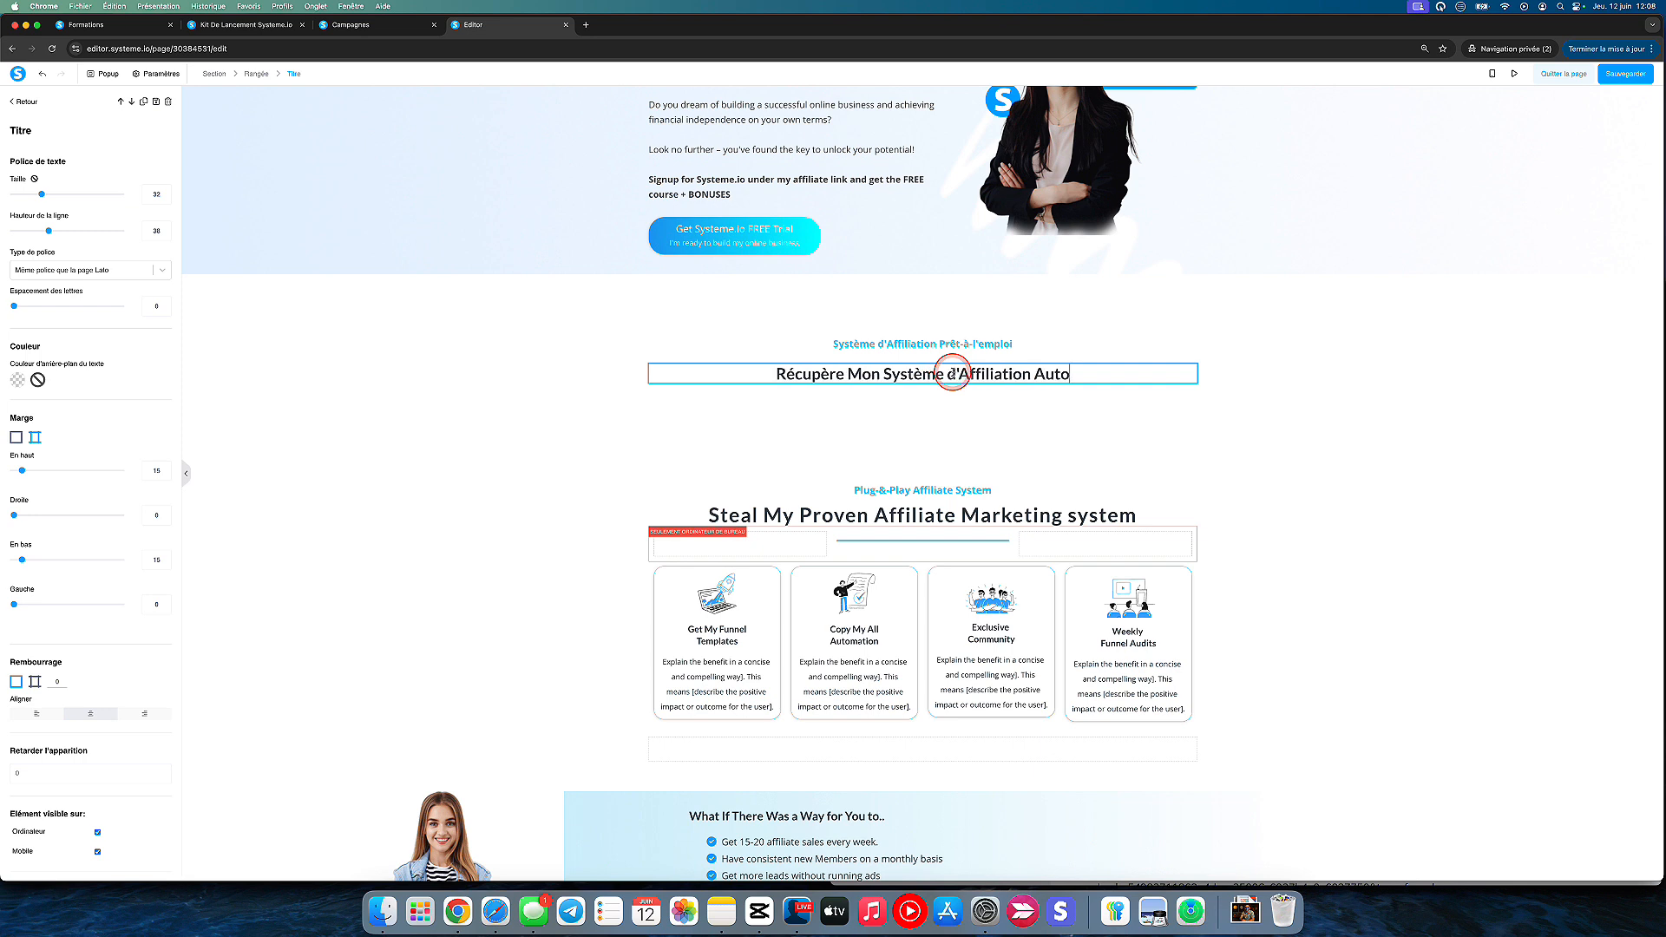
{"action": "key", "text": "BackSpace"}
{"action": "type", "text": "itqu"}
{"action": "key", "text": "BackSpace"}
{"action": "key", "text": "BackSpace"}
{"action": "key", "text": "BackSpace"}
{"action": "key", "text": "BackSpace"}
{"action": "type", "text": "tique"}
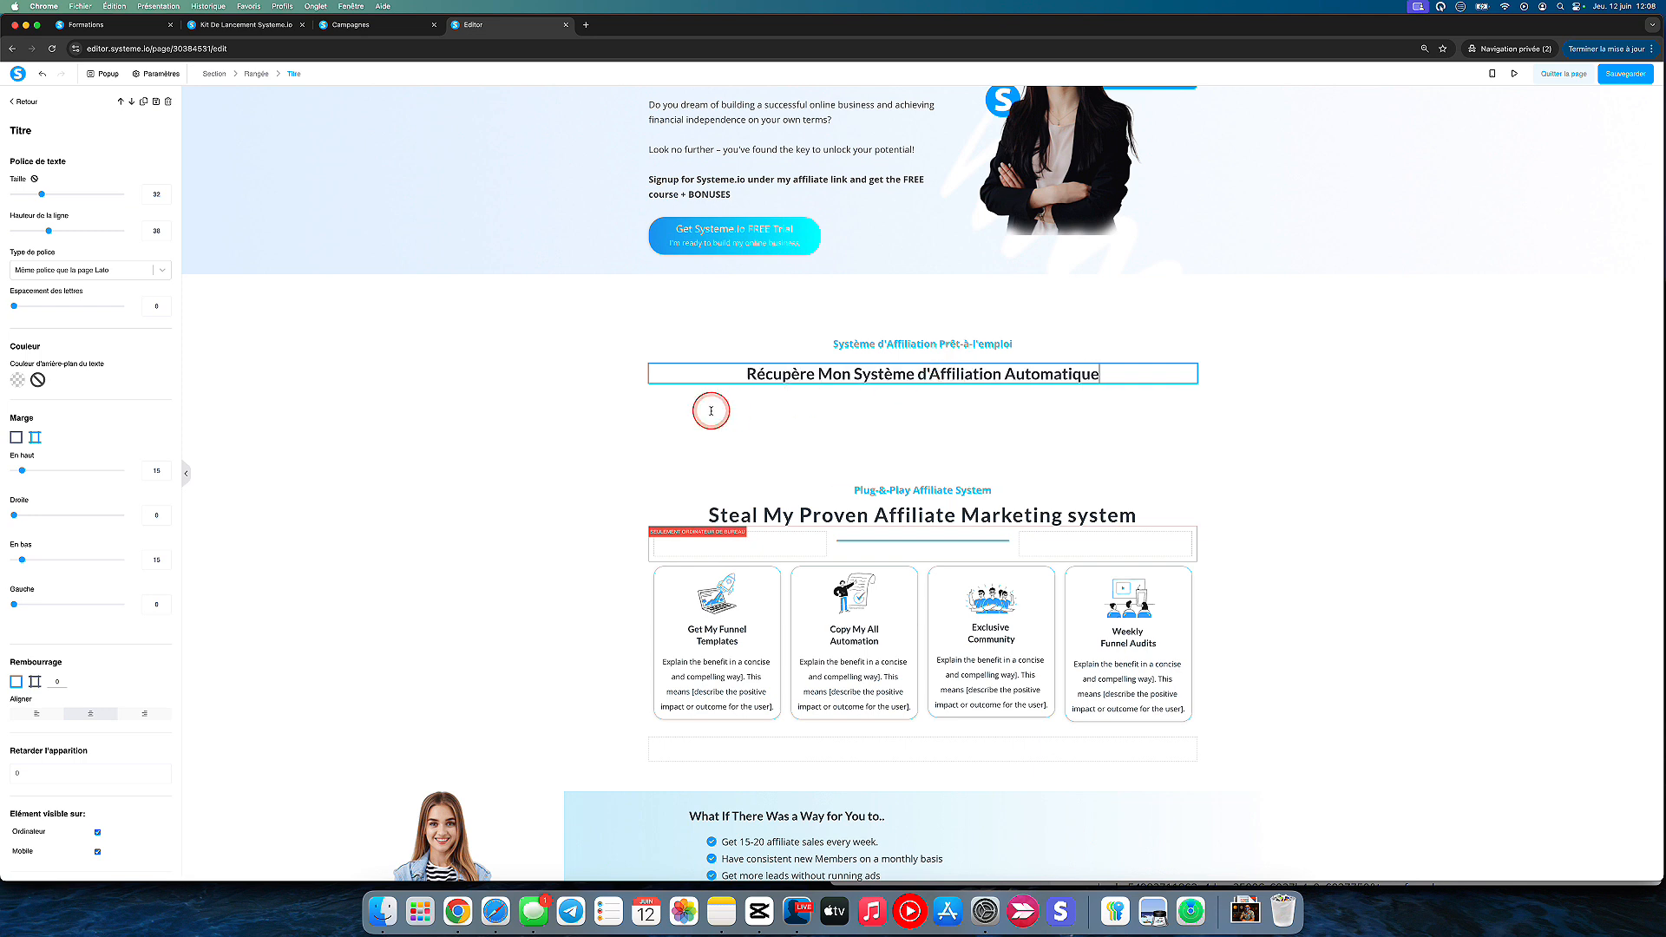
{"action": "left_click", "coordinate": [712, 414]}
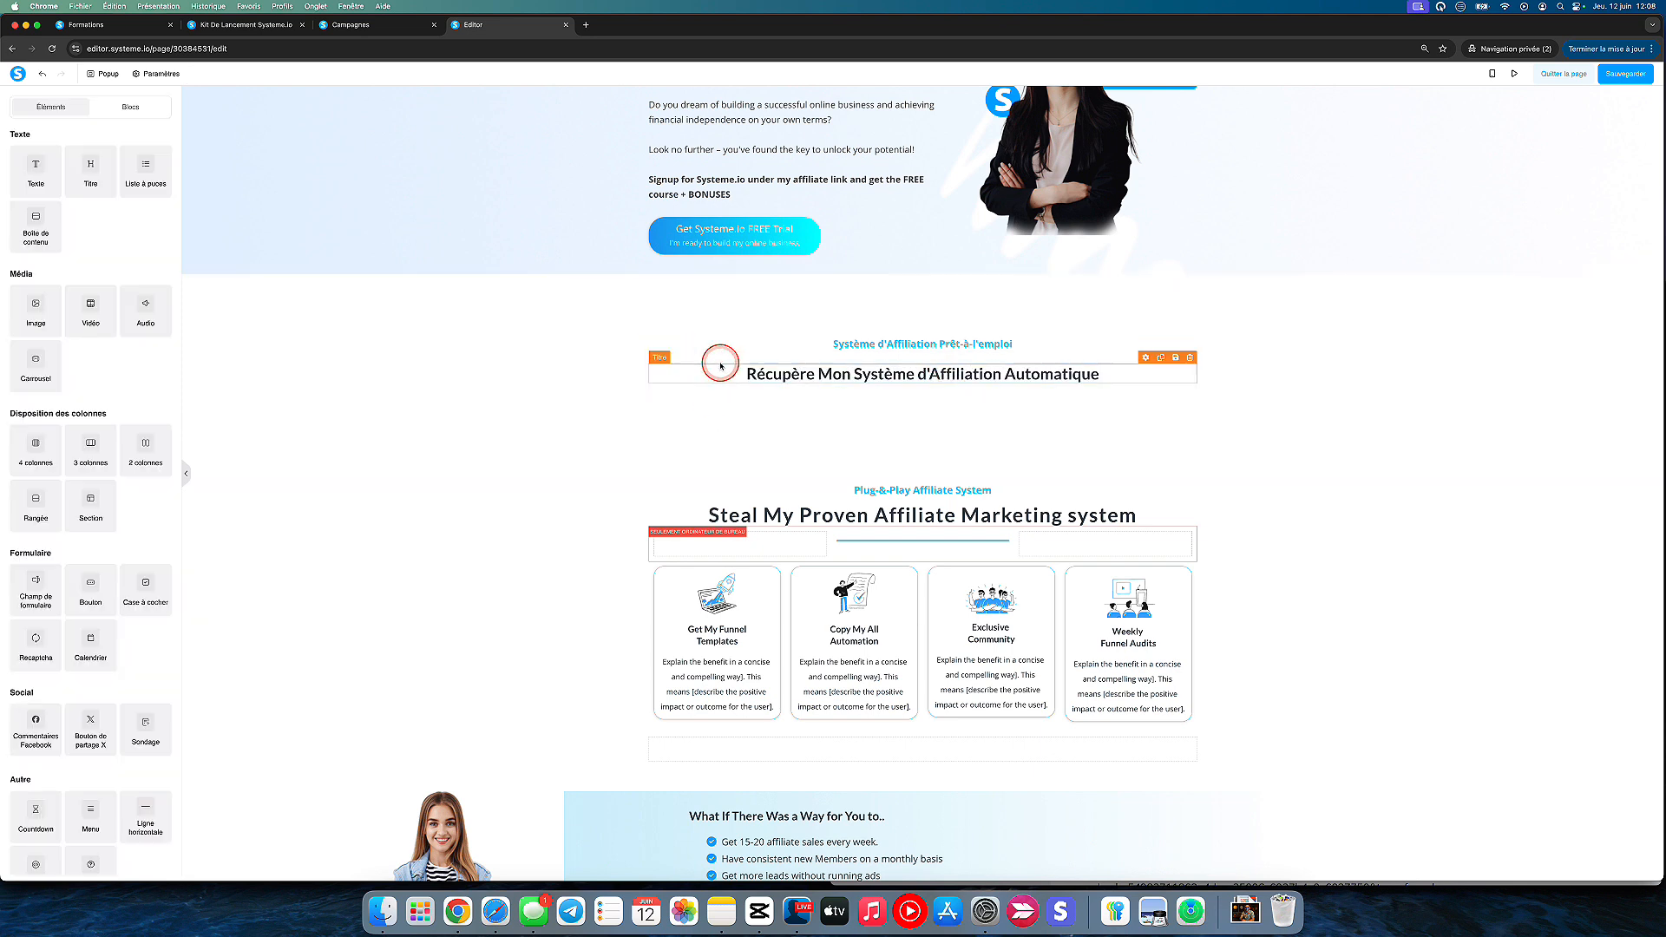
Set the "Récupère Mon Système d'Affiliation Automatique" title's font size to 40, matching the "Steal My Proven Affiliate Marketing system" title.
{"action": "left_click", "coordinate": [693, 510]}
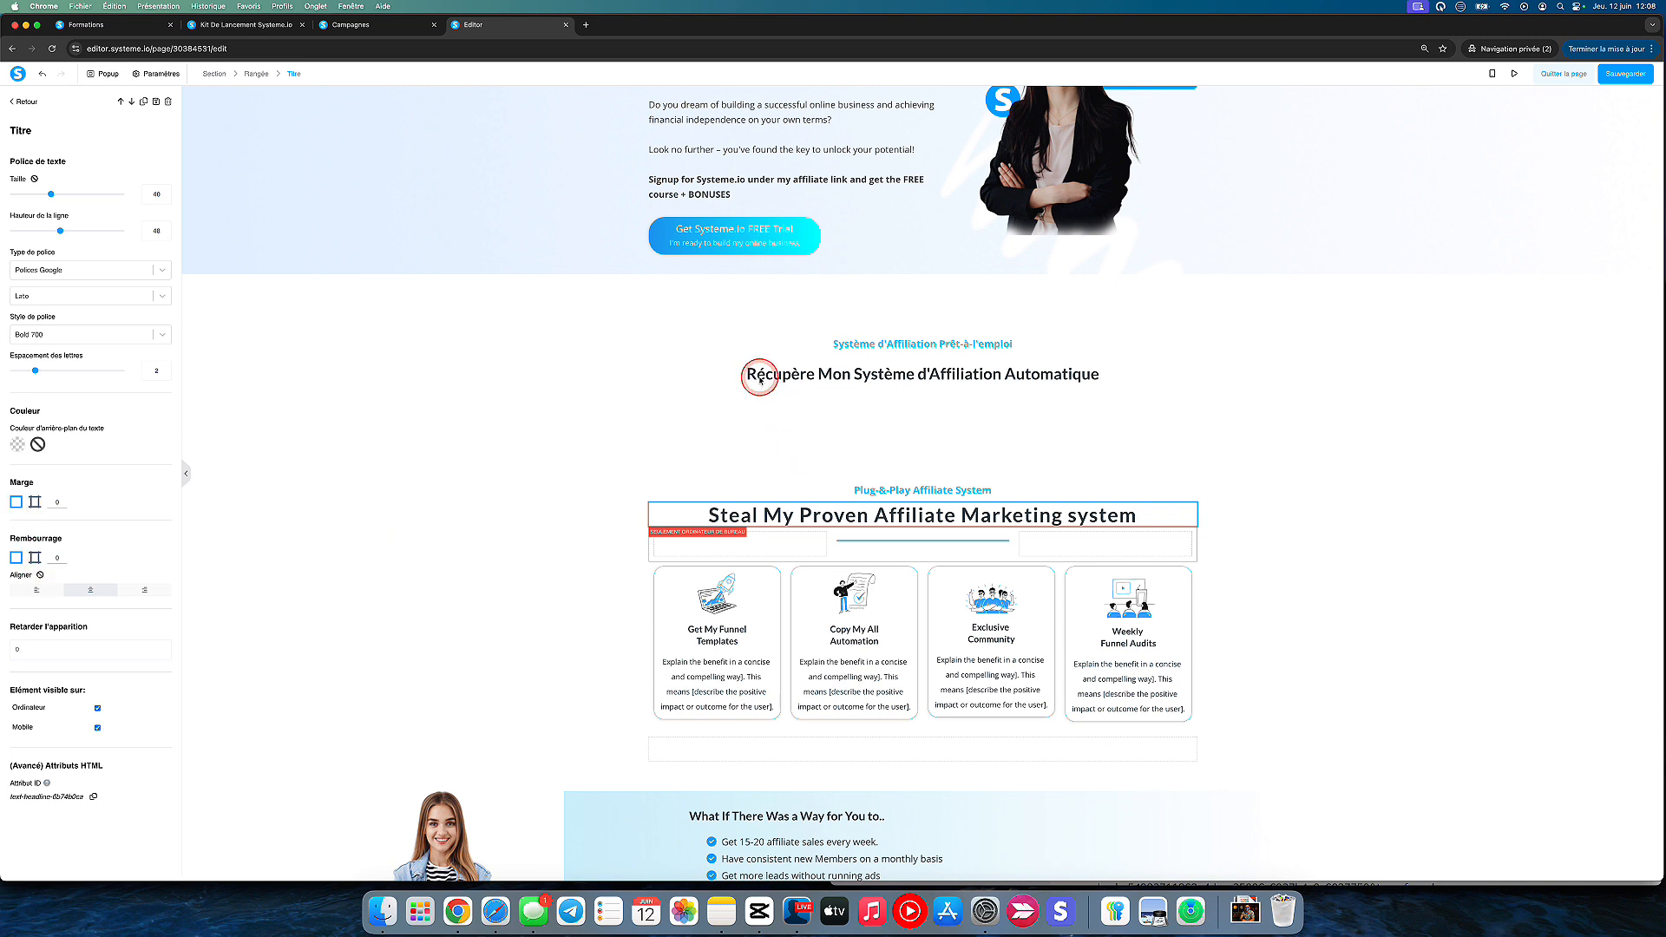
{"action": "left_click", "coordinate": [725, 379]}
{"action": "left_click", "coordinate": [724, 380]}
{"action": "left_click", "coordinate": [166, 193]}
{"action": "left_click", "coordinate": [166, 193]}
{"action": "left_click", "coordinate": [166, 193]}
{"action": "left_click", "coordinate": [166, 193]}
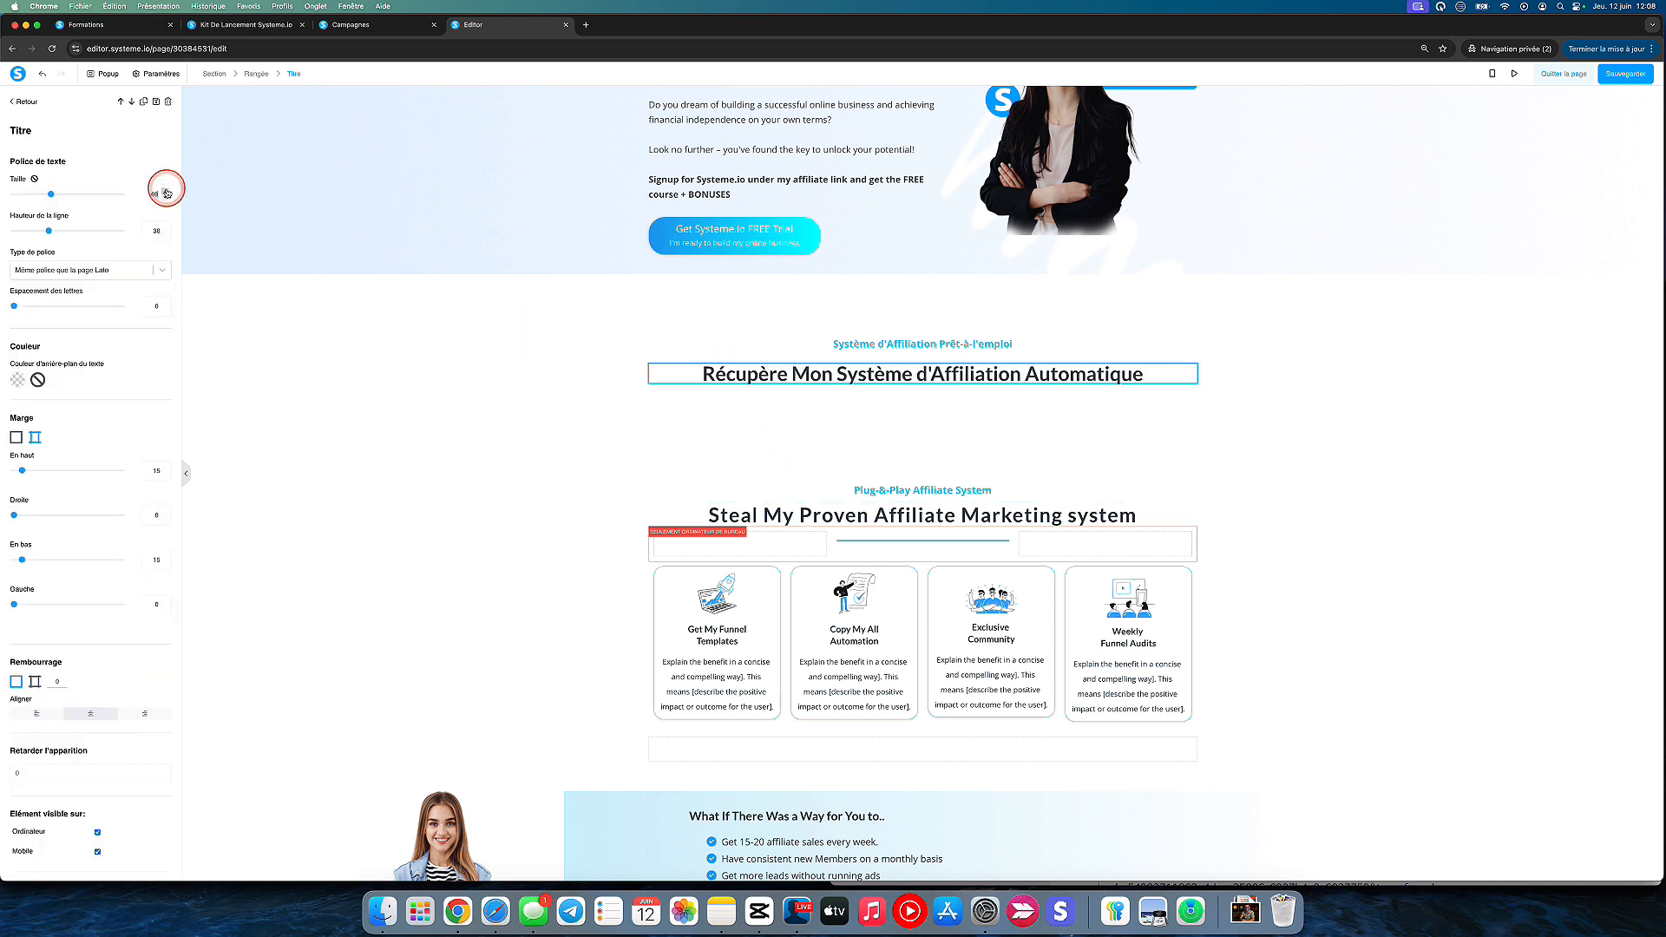
Increase the French title's line height and set its letter spacing to 2.
{"action": "left_click", "coordinate": [166, 229]}
{"action": "left_click", "coordinate": [166, 229]}
{"action": "left_click", "coordinate": [165, 229]}
{"action": "left_click", "coordinate": [165, 229]}
{"action": "left_click", "coordinate": [166, 229]}
{"action": "left_click", "coordinate": [166, 229]}
{"action": "left_click", "coordinate": [166, 229]}
{"action": "left_click", "coordinate": [165, 230]}
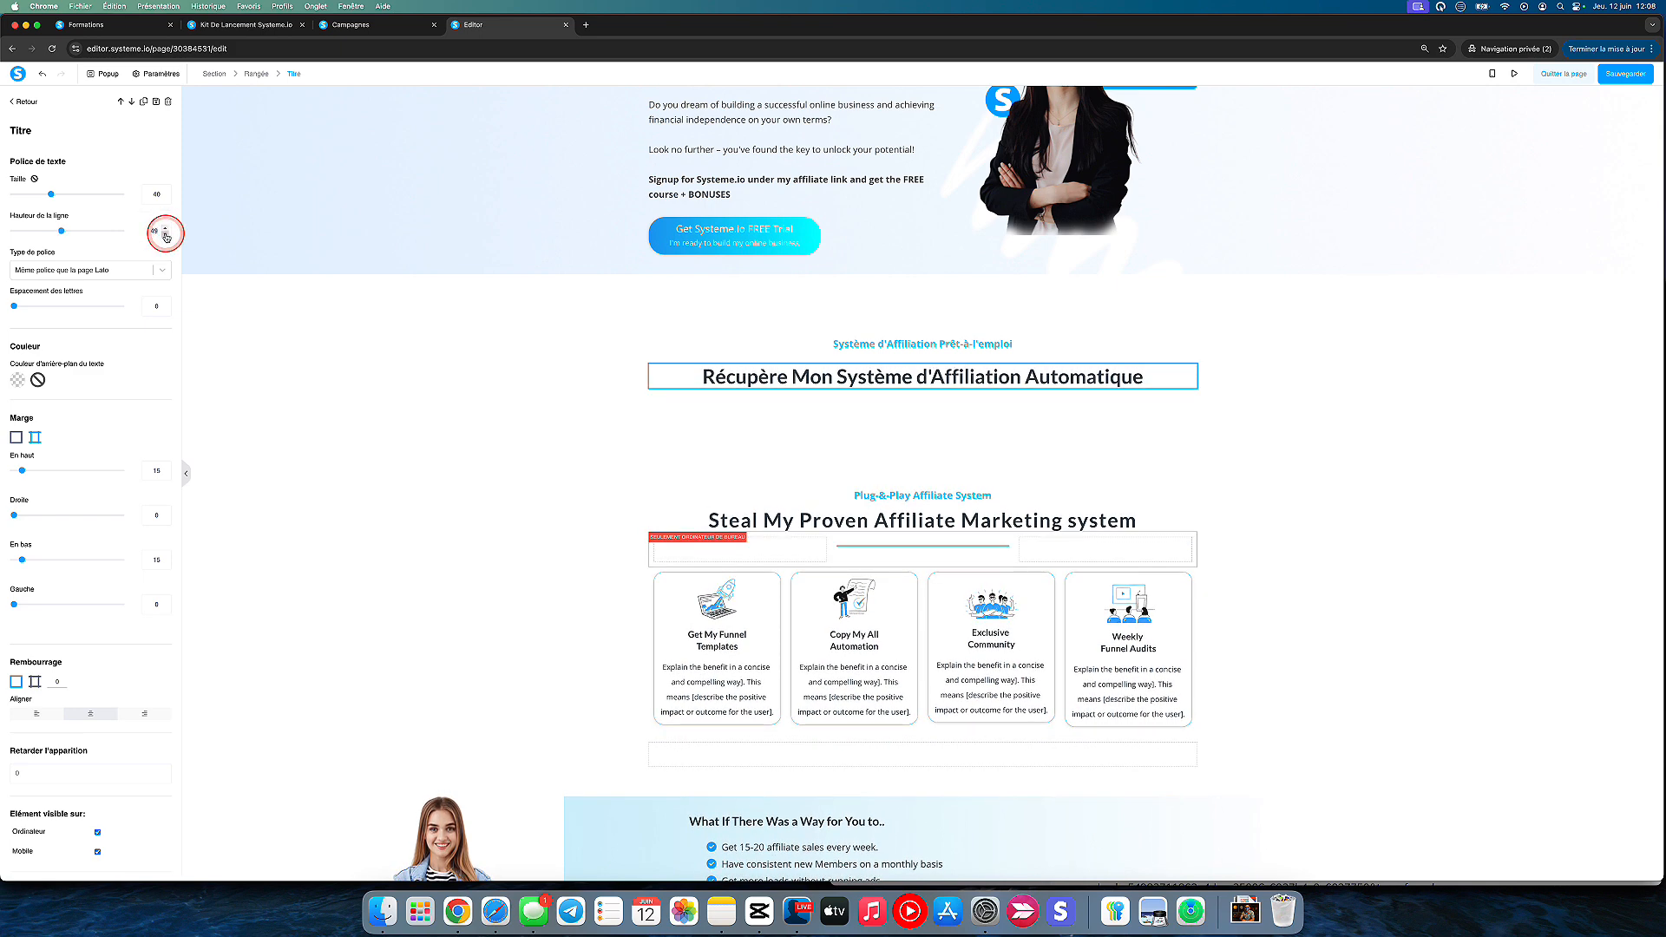
{"action": "left_click", "coordinate": [166, 303]}
{"action": "left_click", "coordinate": [165, 303]}
{"action": "left_click", "coordinate": [473, 379]}
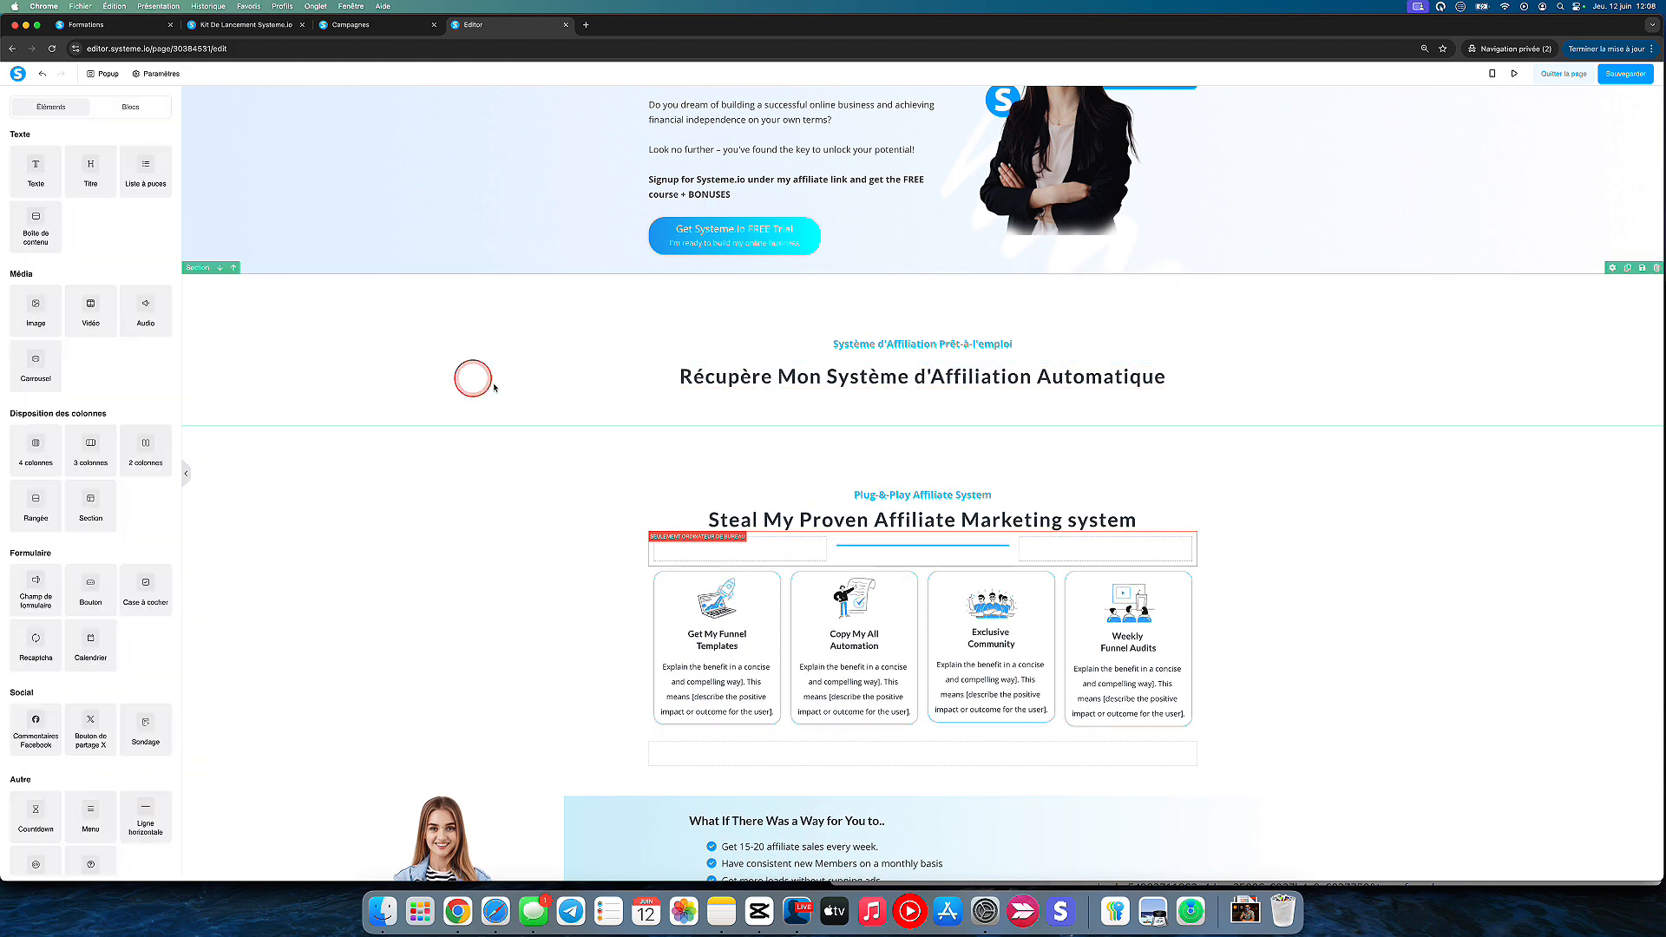
Insert a three-column row directly below the "Récupère Mon Système d'Affiliation Automatique" title.
{"action": "left_click", "coordinate": [523, 400]}
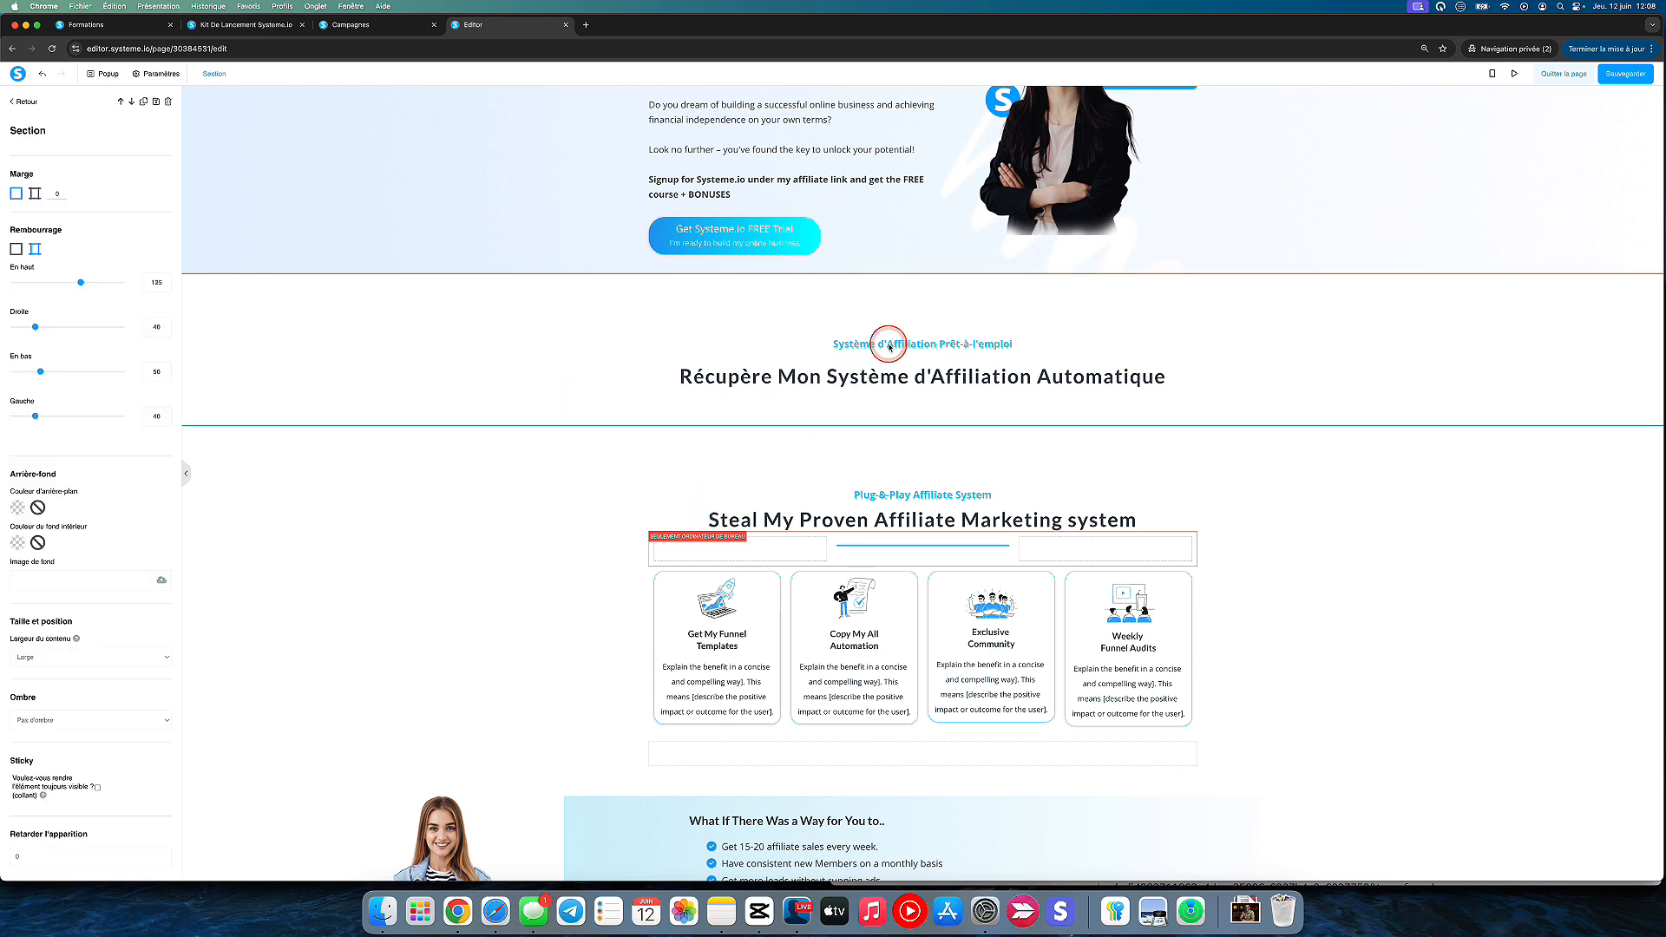
{"action": "left_click", "coordinate": [746, 482]}
{"action": "left_click", "coordinate": [748, 543]}
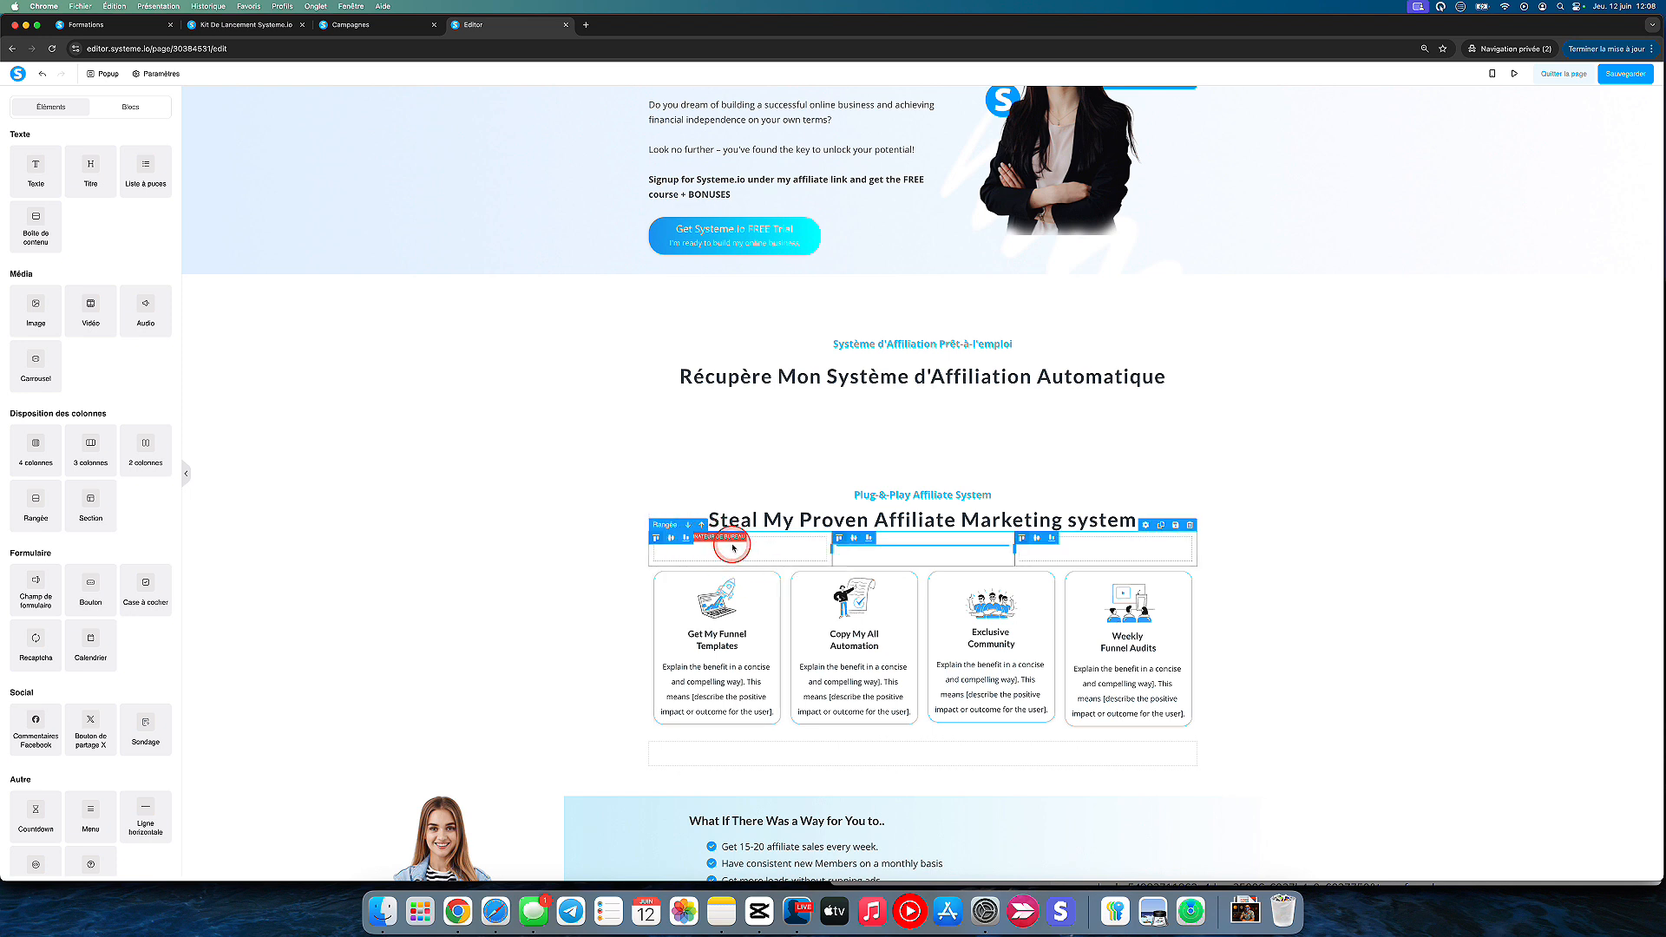
{"action": "left_click", "coordinate": [494, 535]}
{"action": "left_click", "coordinate": [274, 311]}
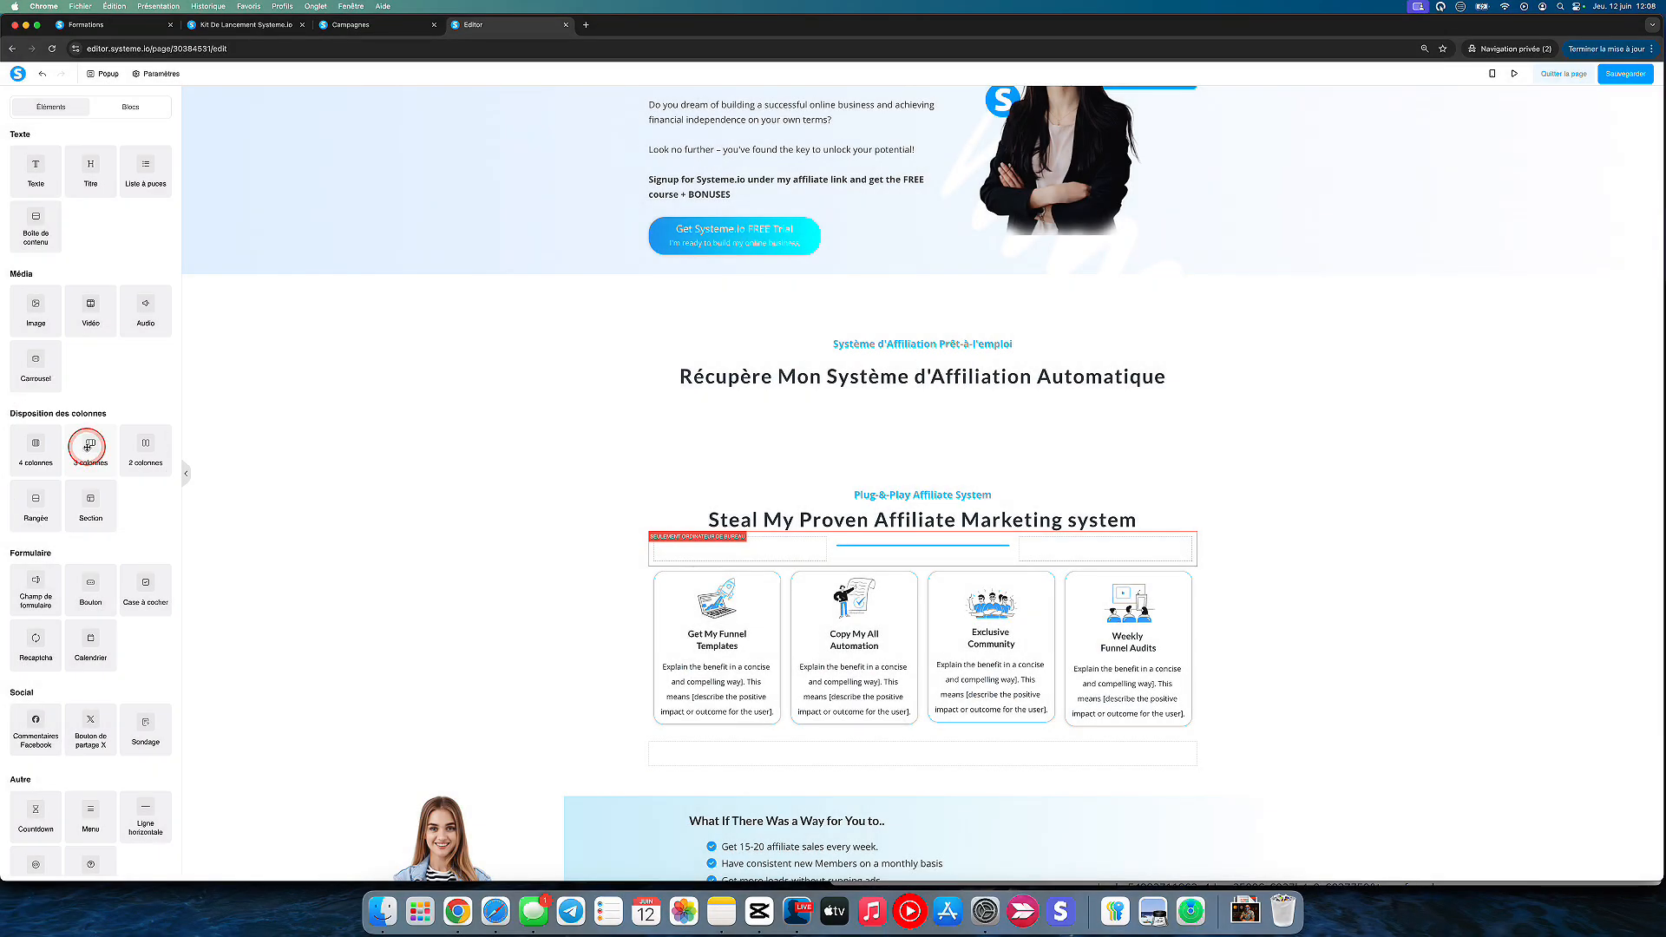
{"action": "left_click_drag", "start_coordinate": [87, 446], "coordinate": [807, 390]}
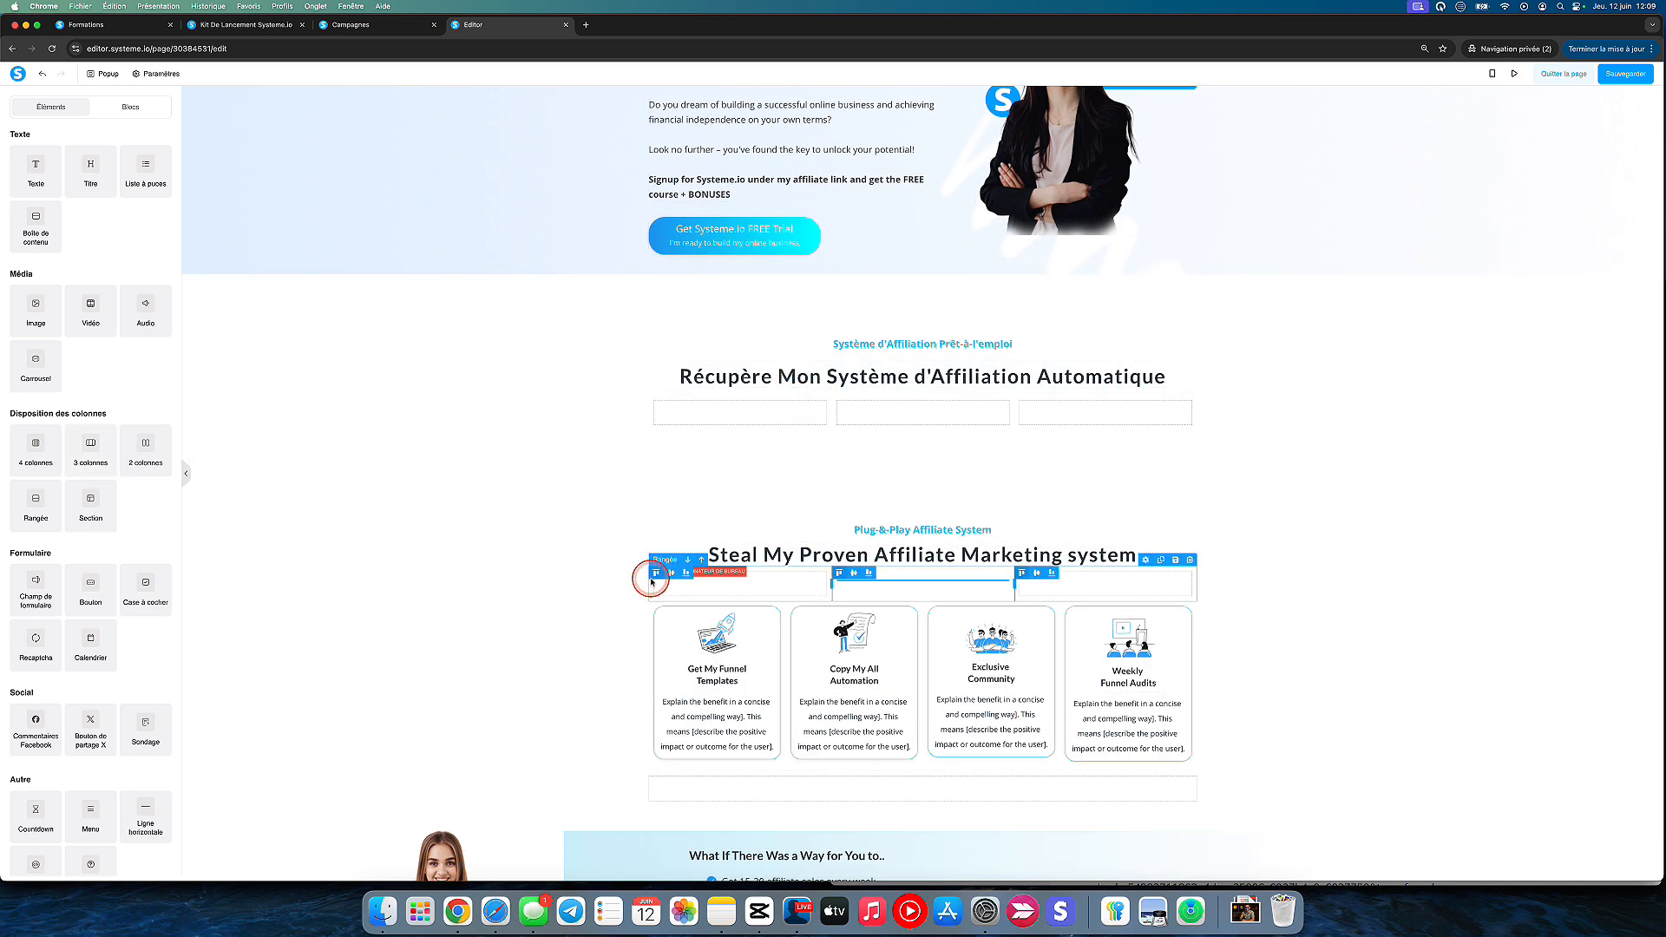
Check the device visibility of the existing divider row and hide the new three-column row on mobile to match.
{"action": "left_click", "coordinate": [653, 580]}
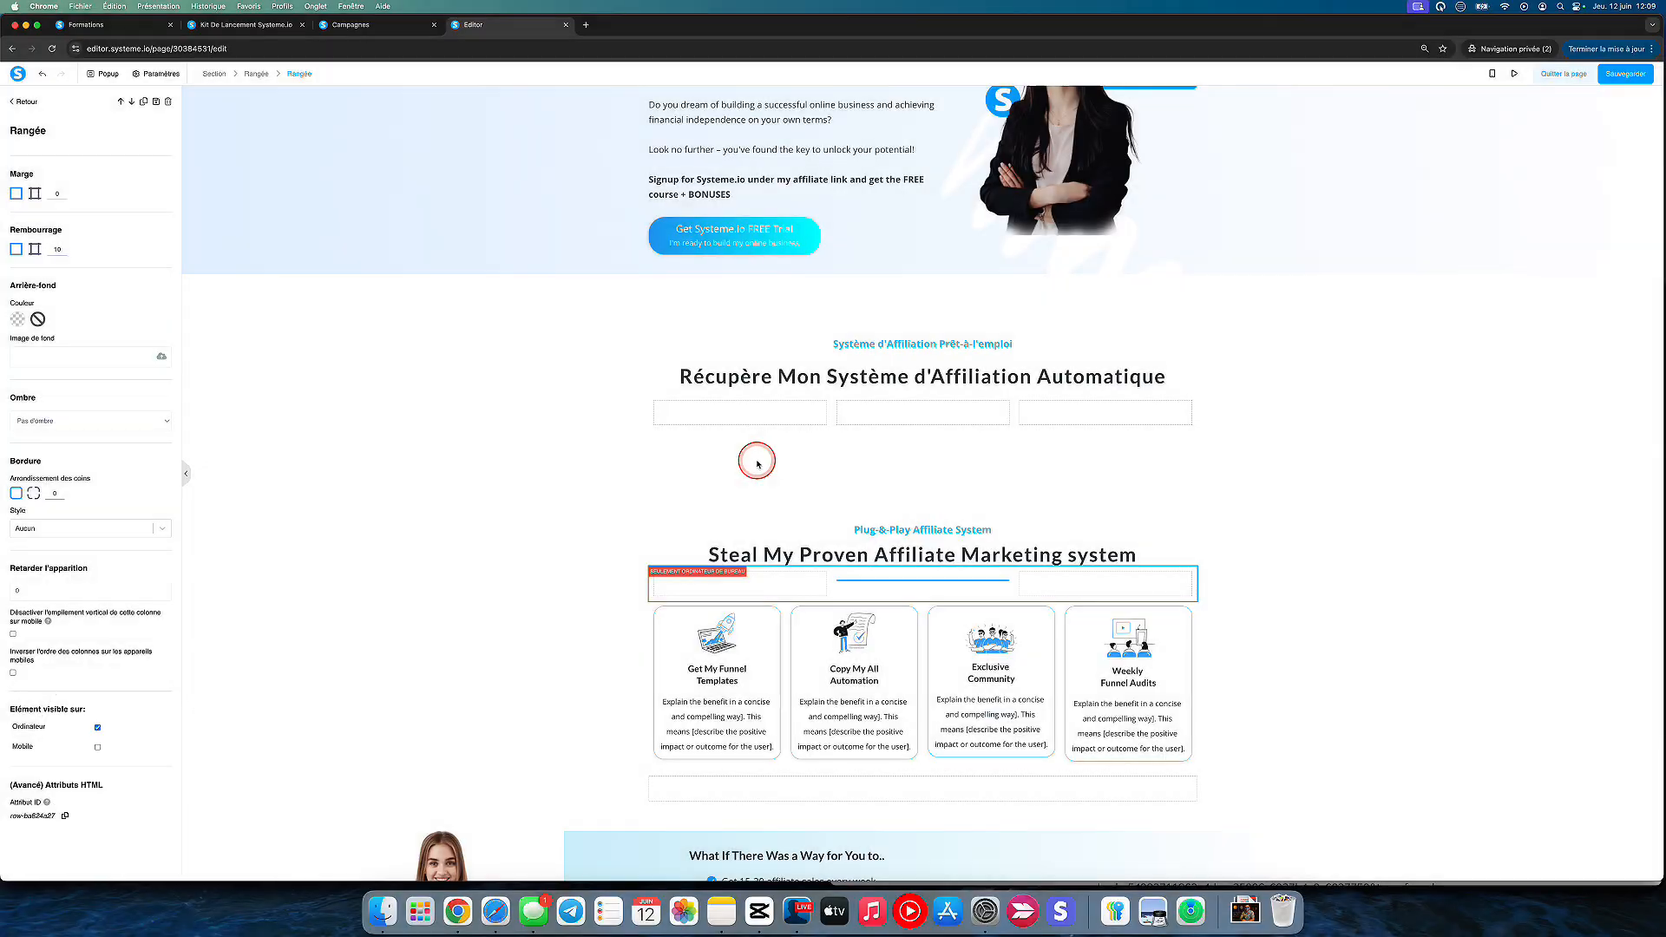
{"action": "left_click", "coordinate": [698, 421]}
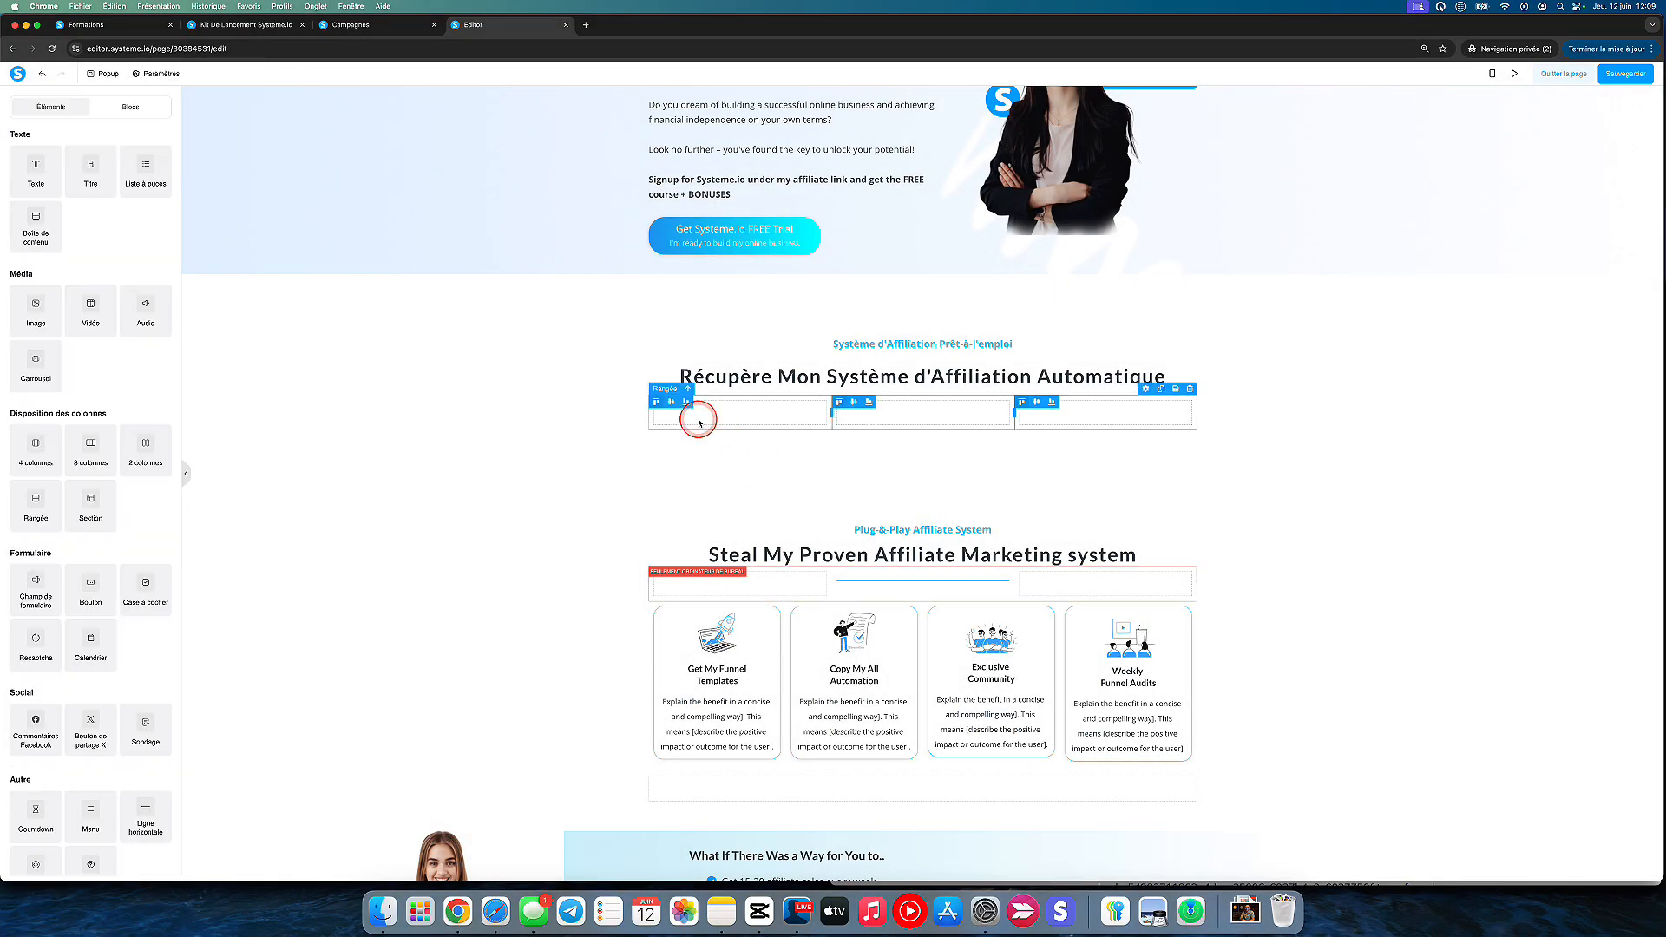
{"action": "left_click", "coordinate": [660, 390]}
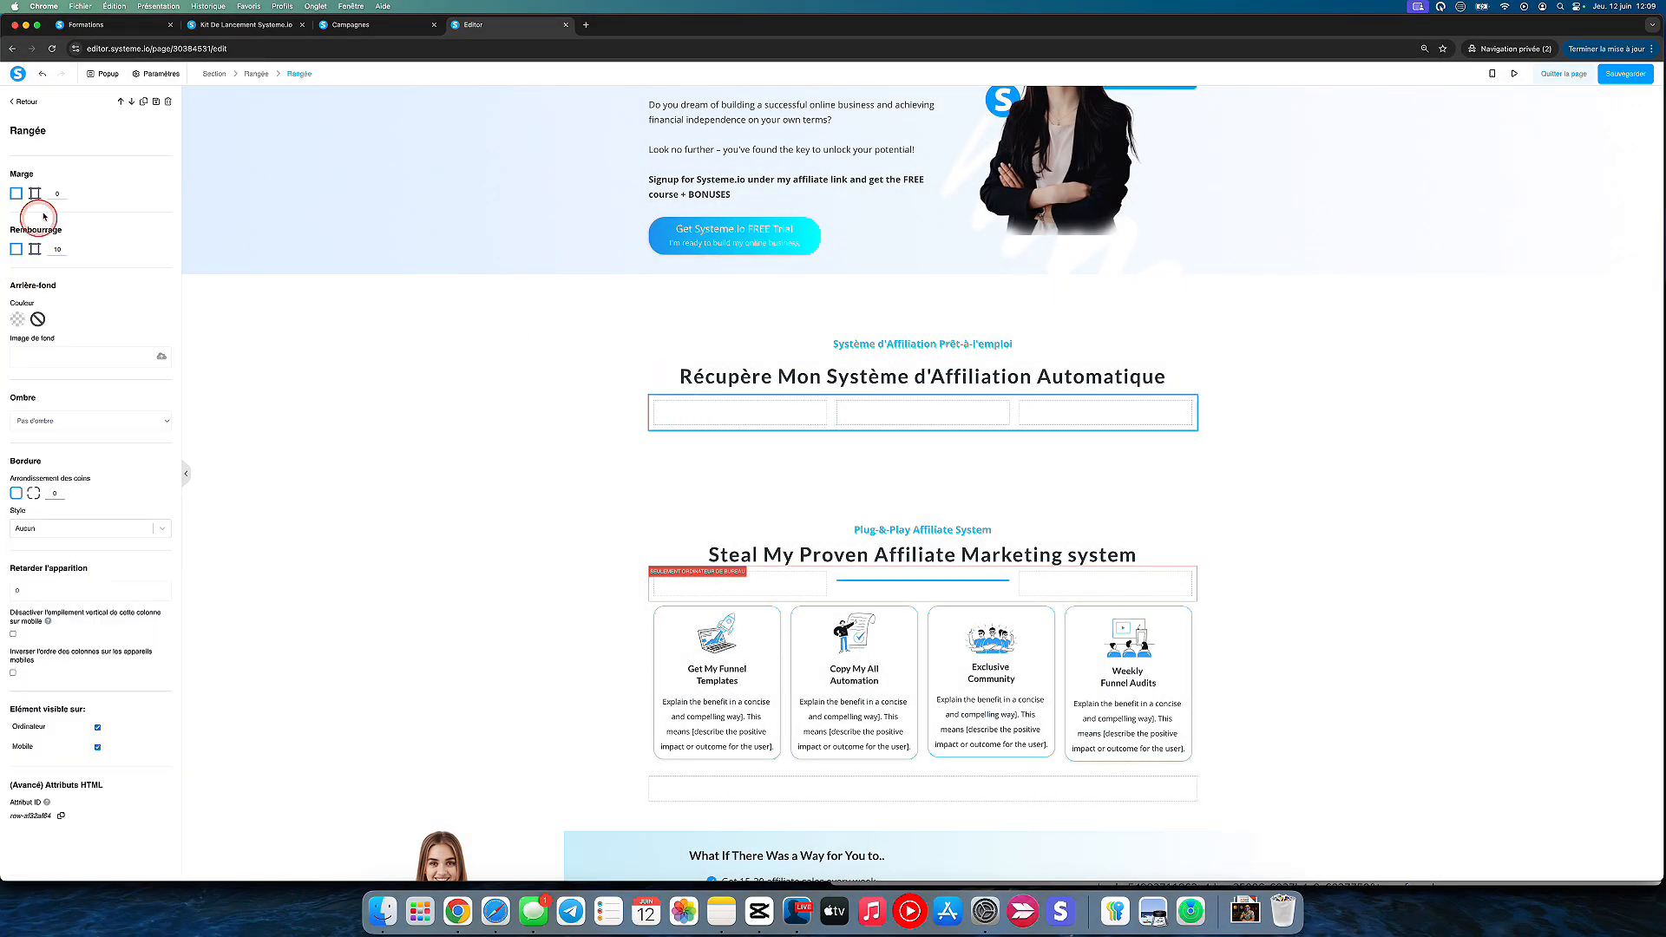
{"action": "left_click", "coordinate": [99, 747]}
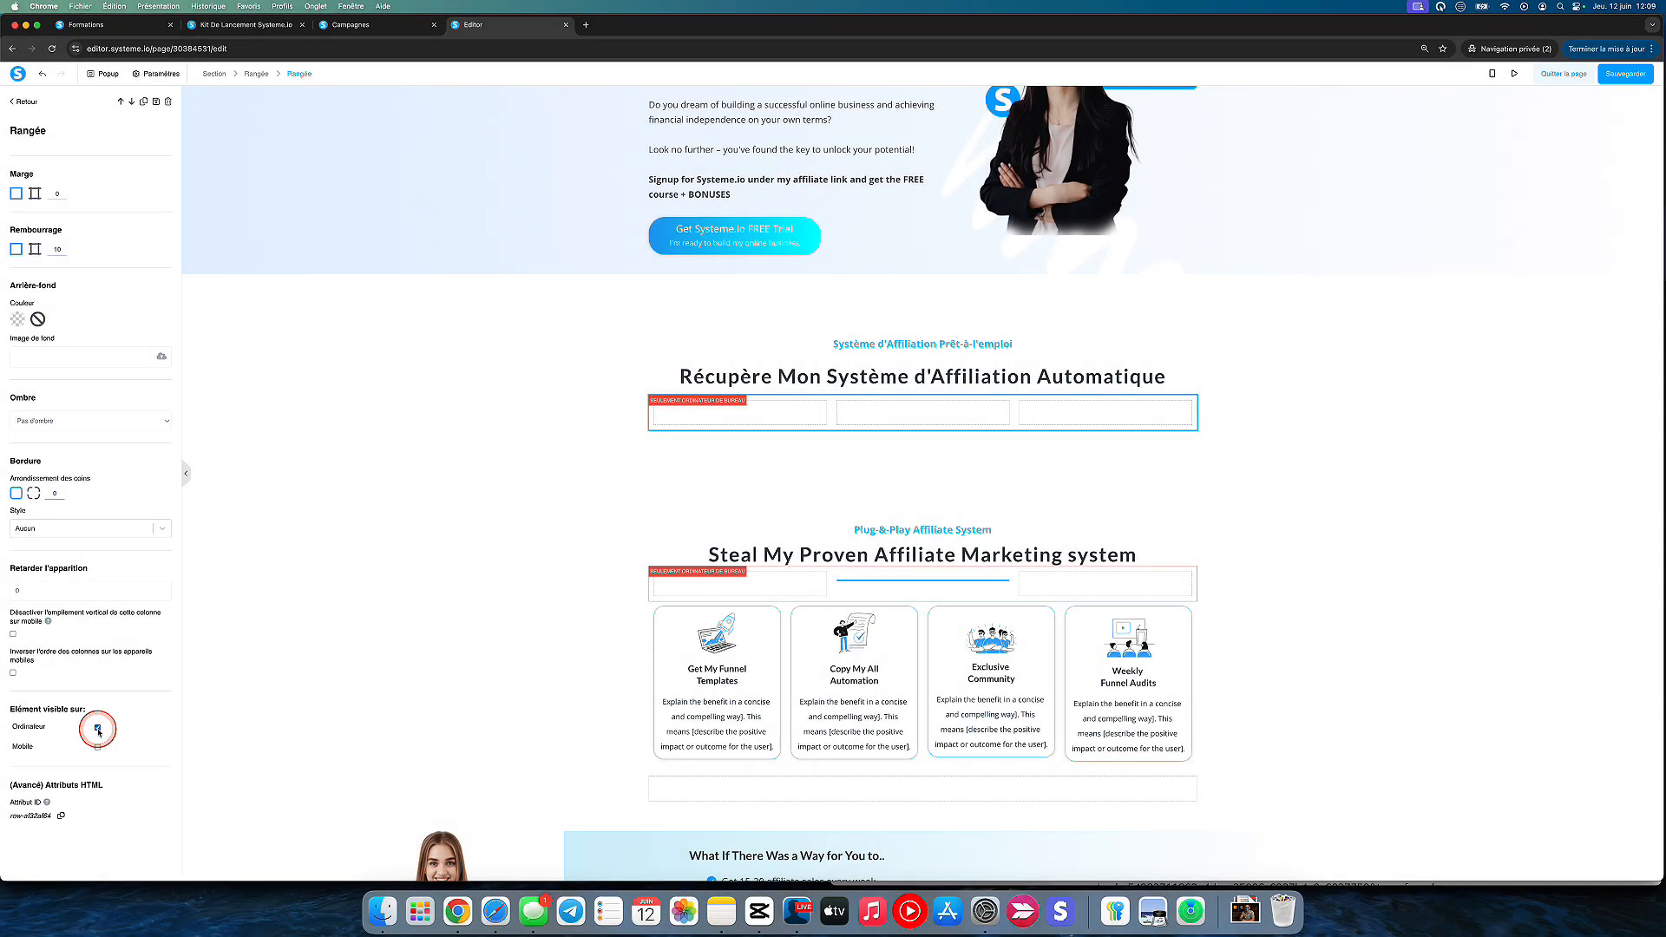
{"action": "left_click", "coordinate": [551, 566]}
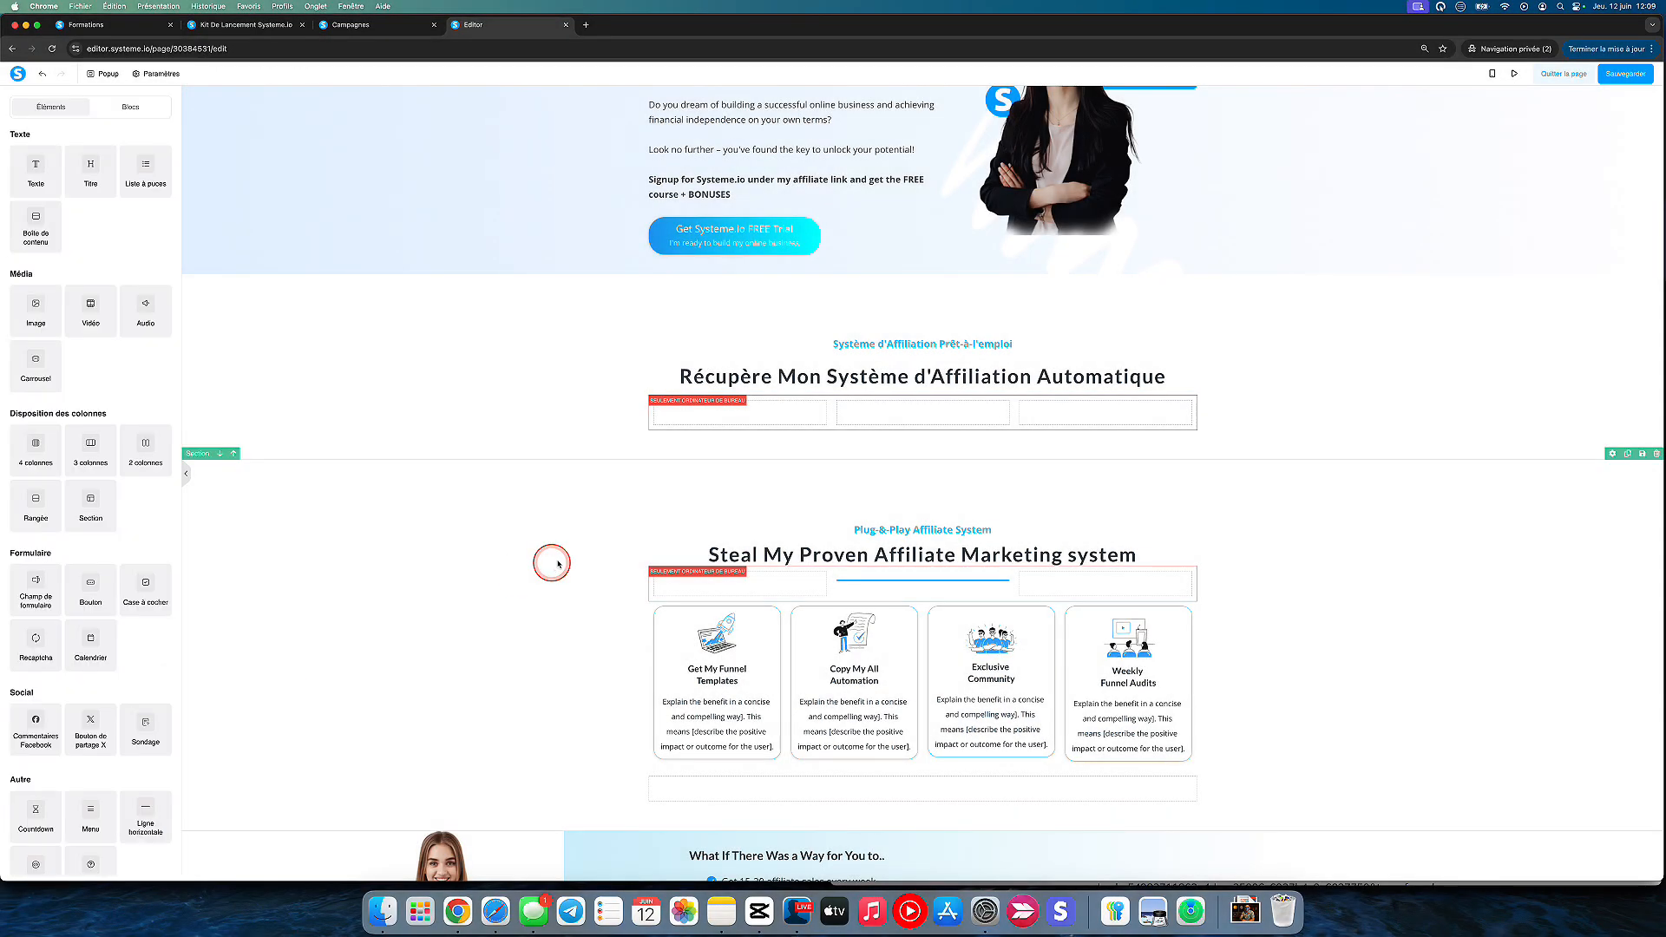
Copy the hex colour code of the blue horizontal line below the "Steal My Proven Affiliate Marketing system" title.
{"action": "left_click", "coordinate": [909, 583]}
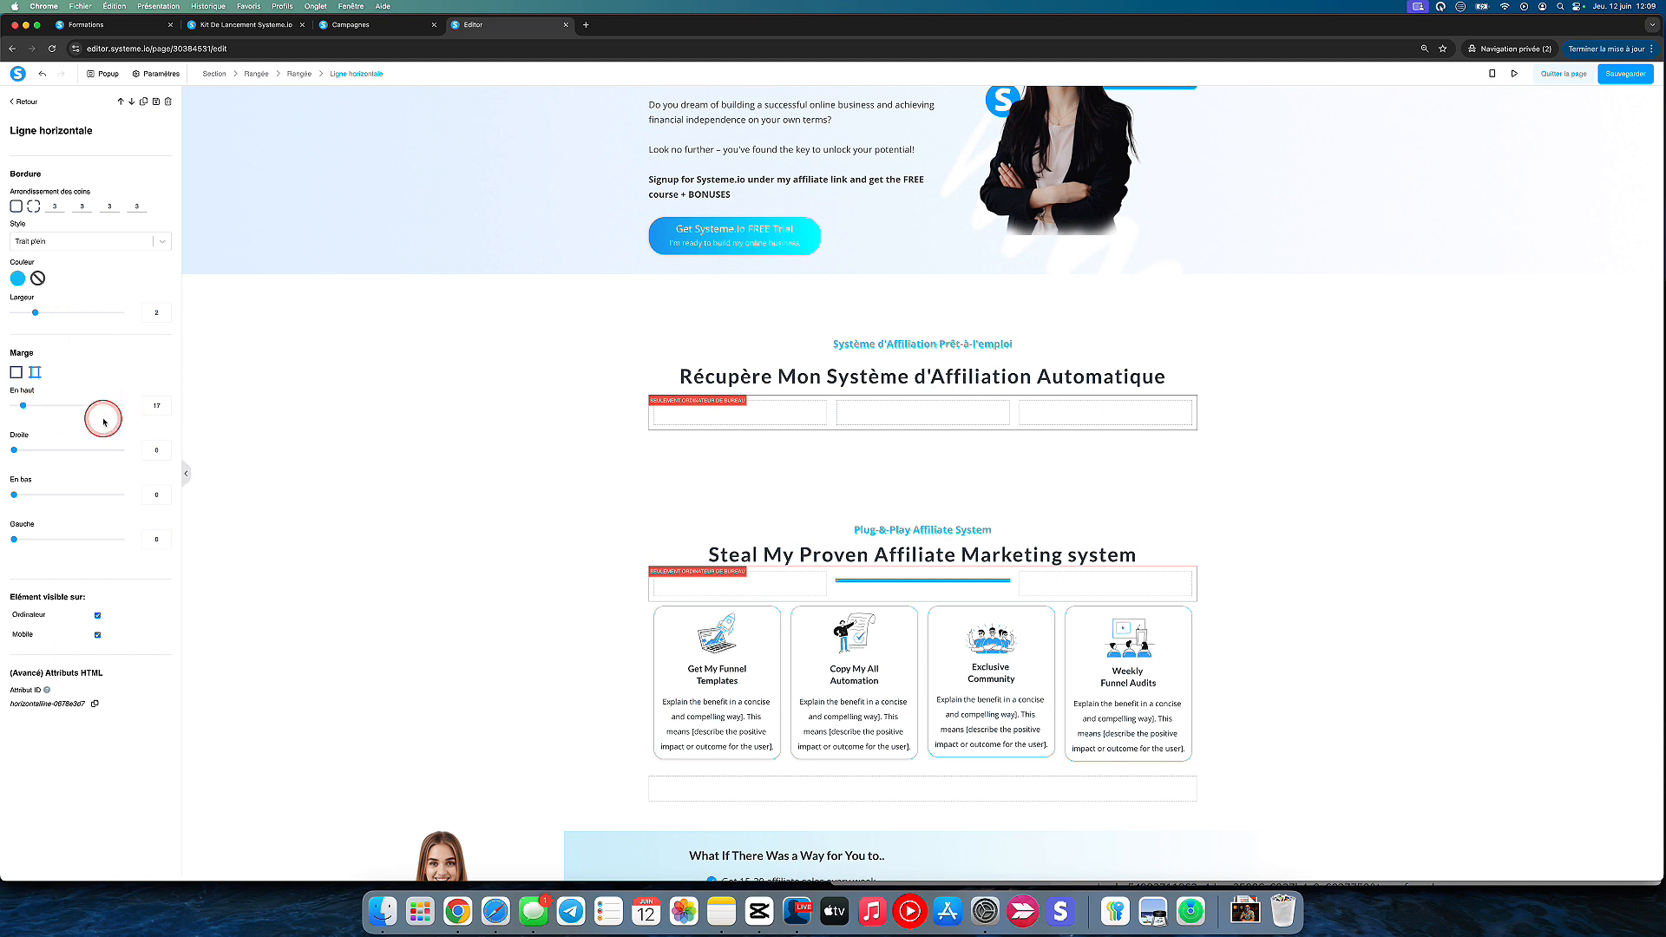
{"action": "left_click", "coordinate": [19, 278]}
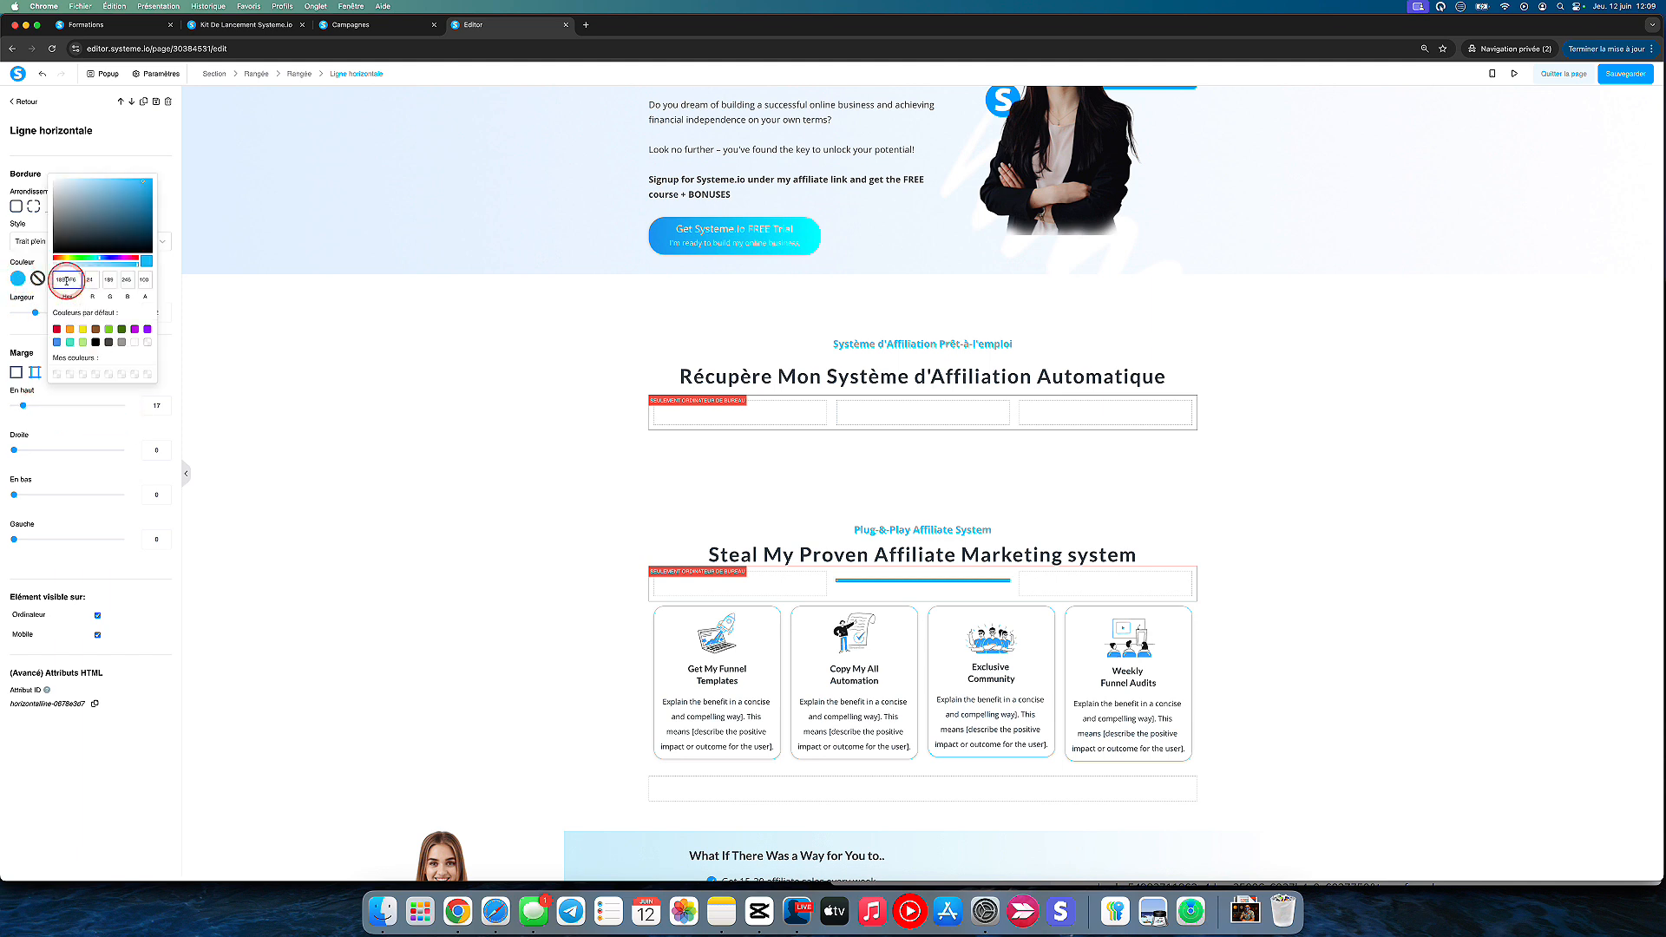
{"action": "left_click", "coordinate": [565, 402]}
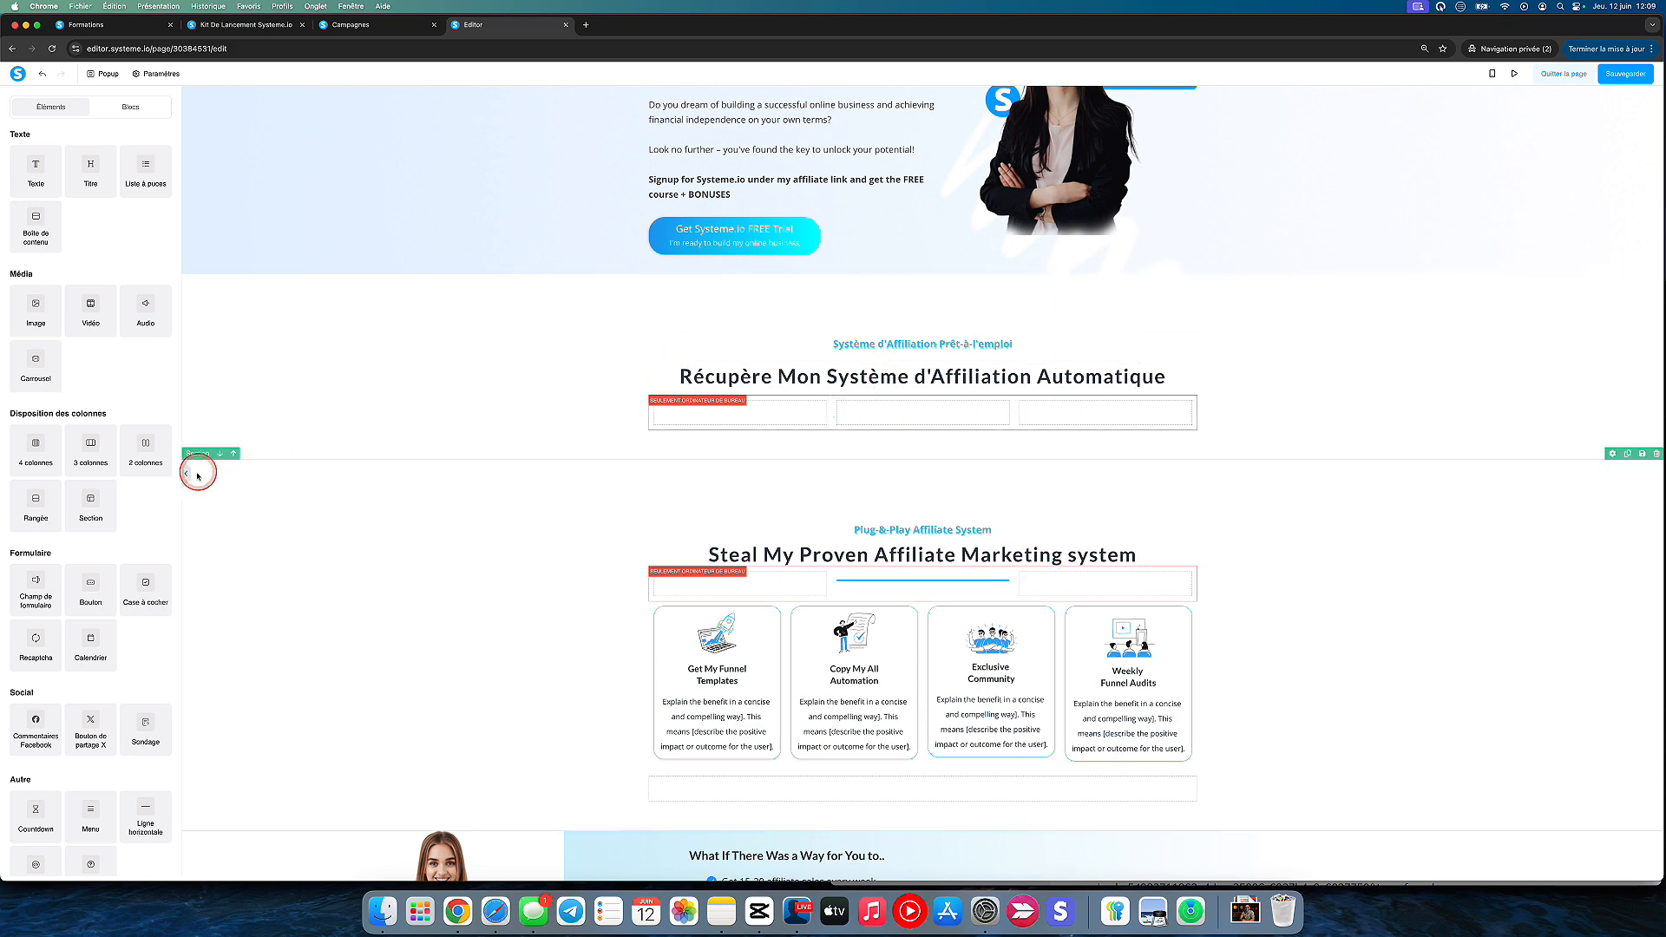
Insert a horizontal line in the middle column of the new three-column row.
{"action": "scroll", "coordinate": [122, 526], "scroll_direction": "down", "scroll_amount": 1}
{"action": "scroll", "coordinate": [122, 526], "scroll_direction": "down", "scroll_amount": 1}
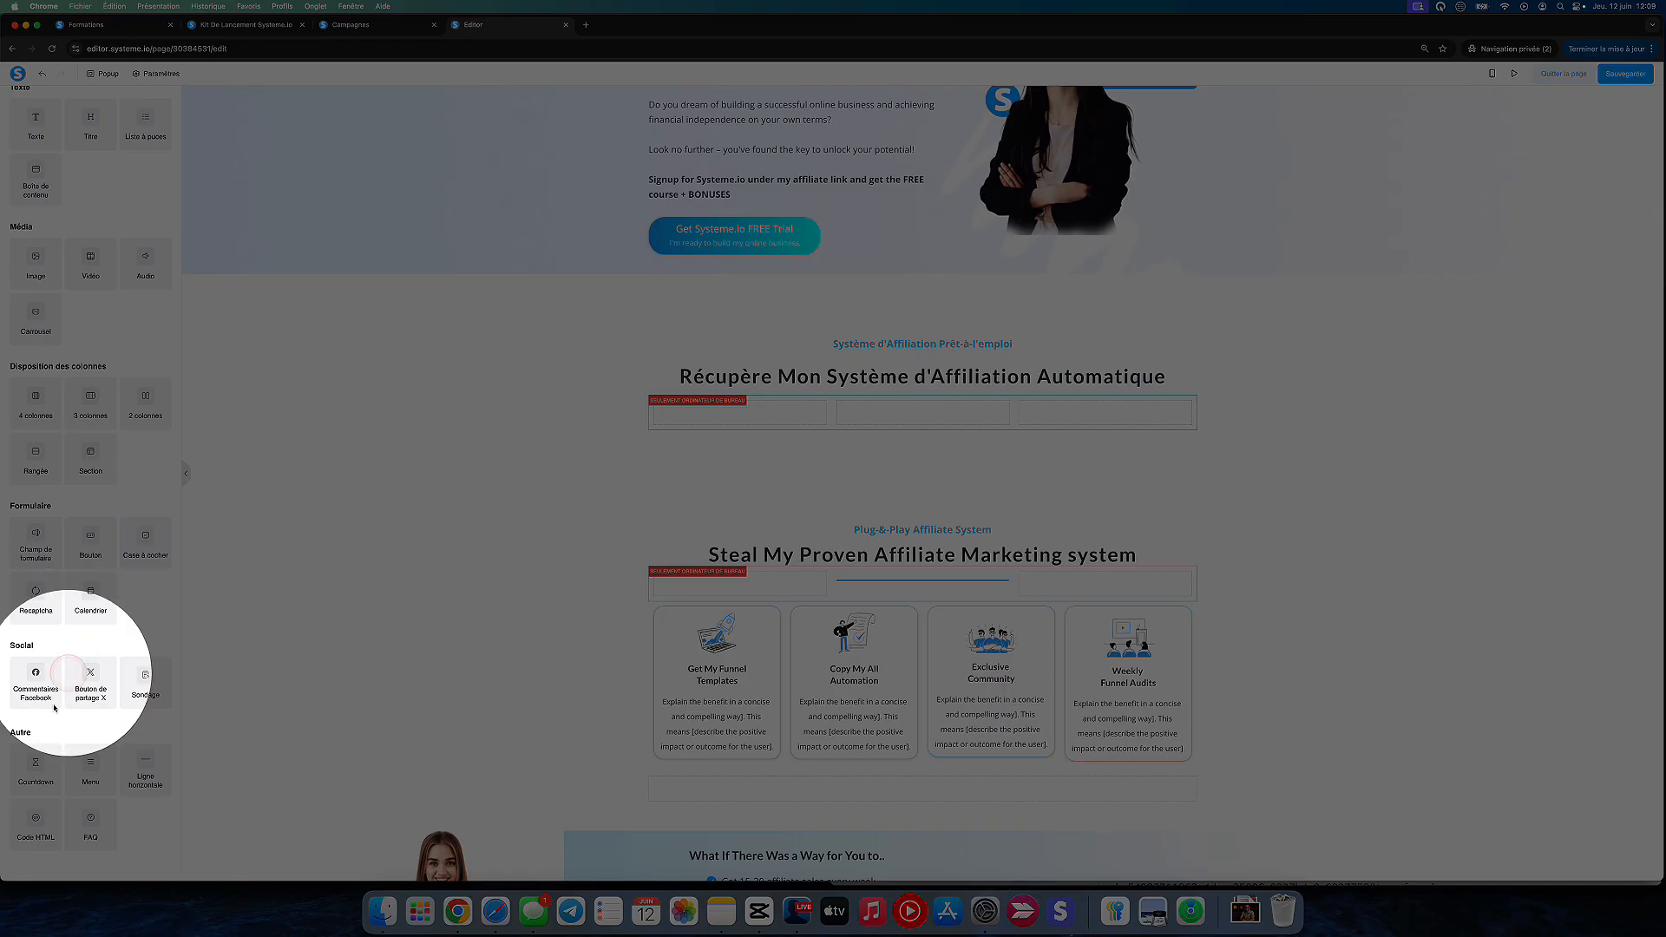
{"action": "left_click_drag", "start_coordinate": [166, 763], "coordinate": [893, 414]}
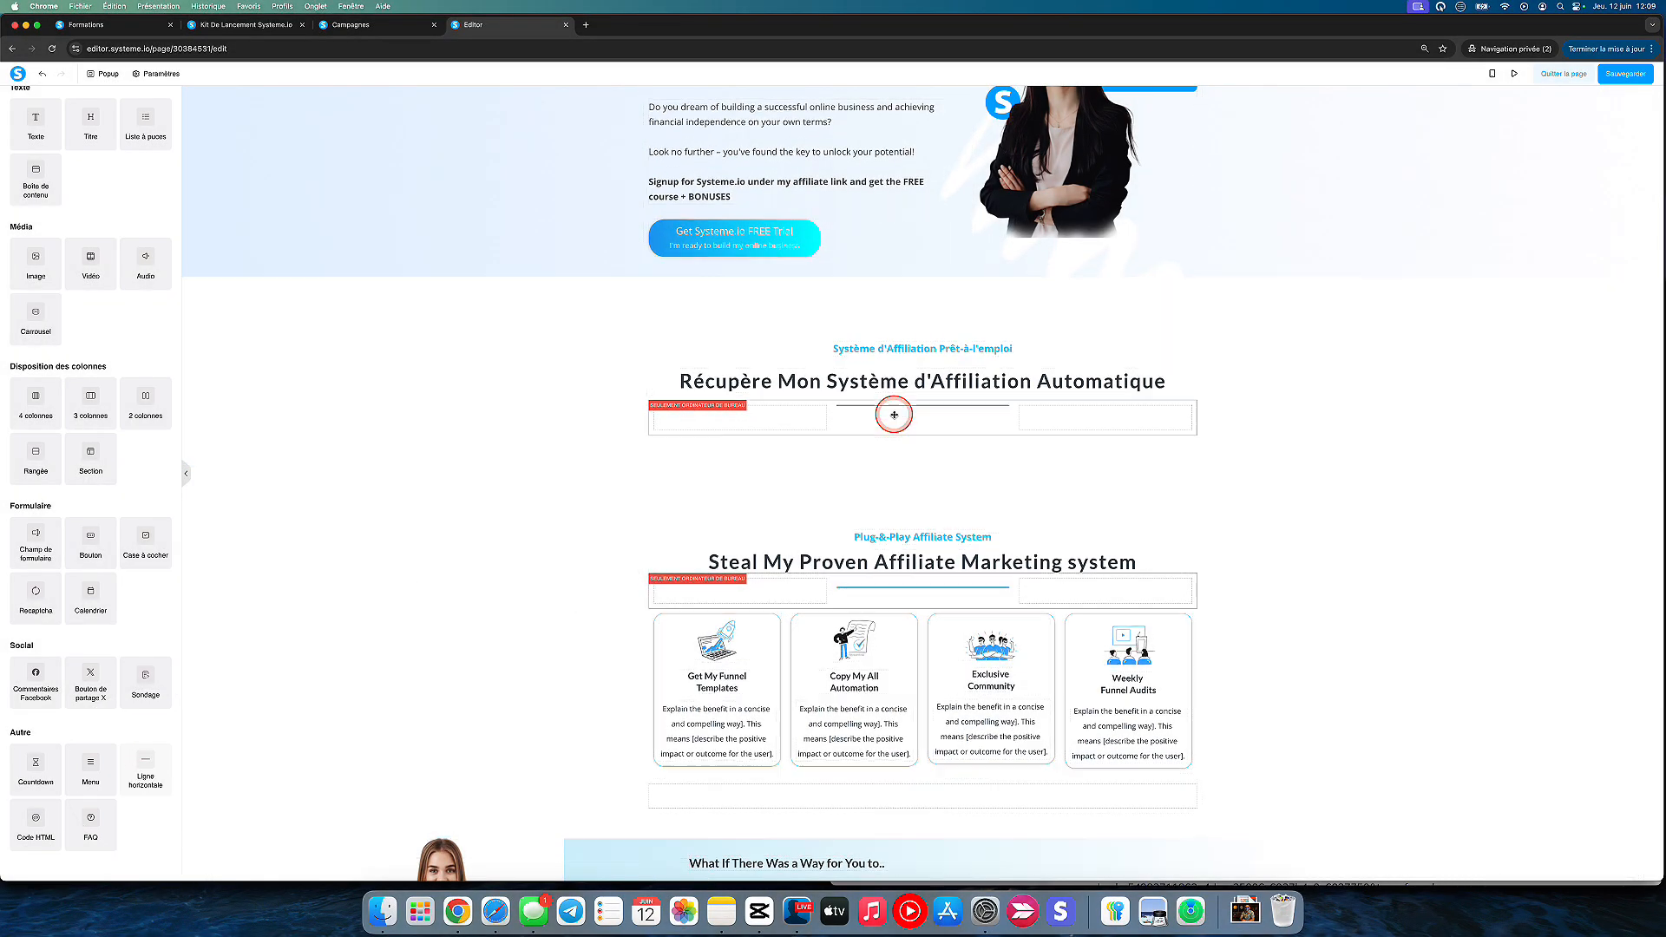
{"action": "left_click", "coordinate": [895, 402]}
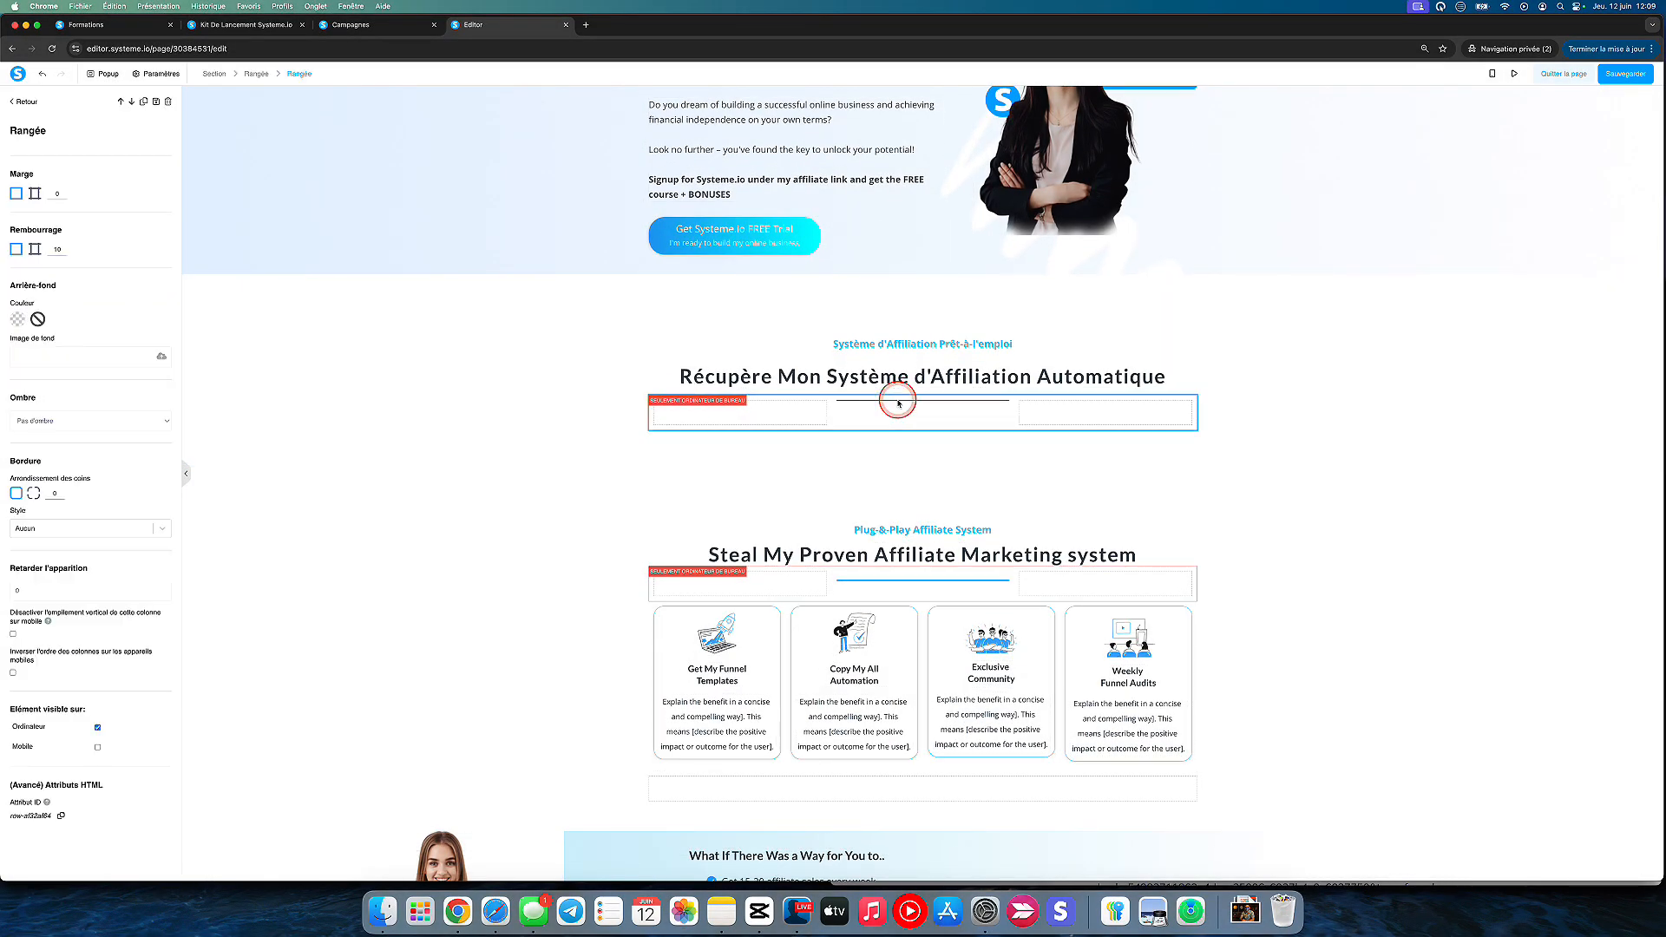
{"action": "left_click", "coordinate": [891, 410]}
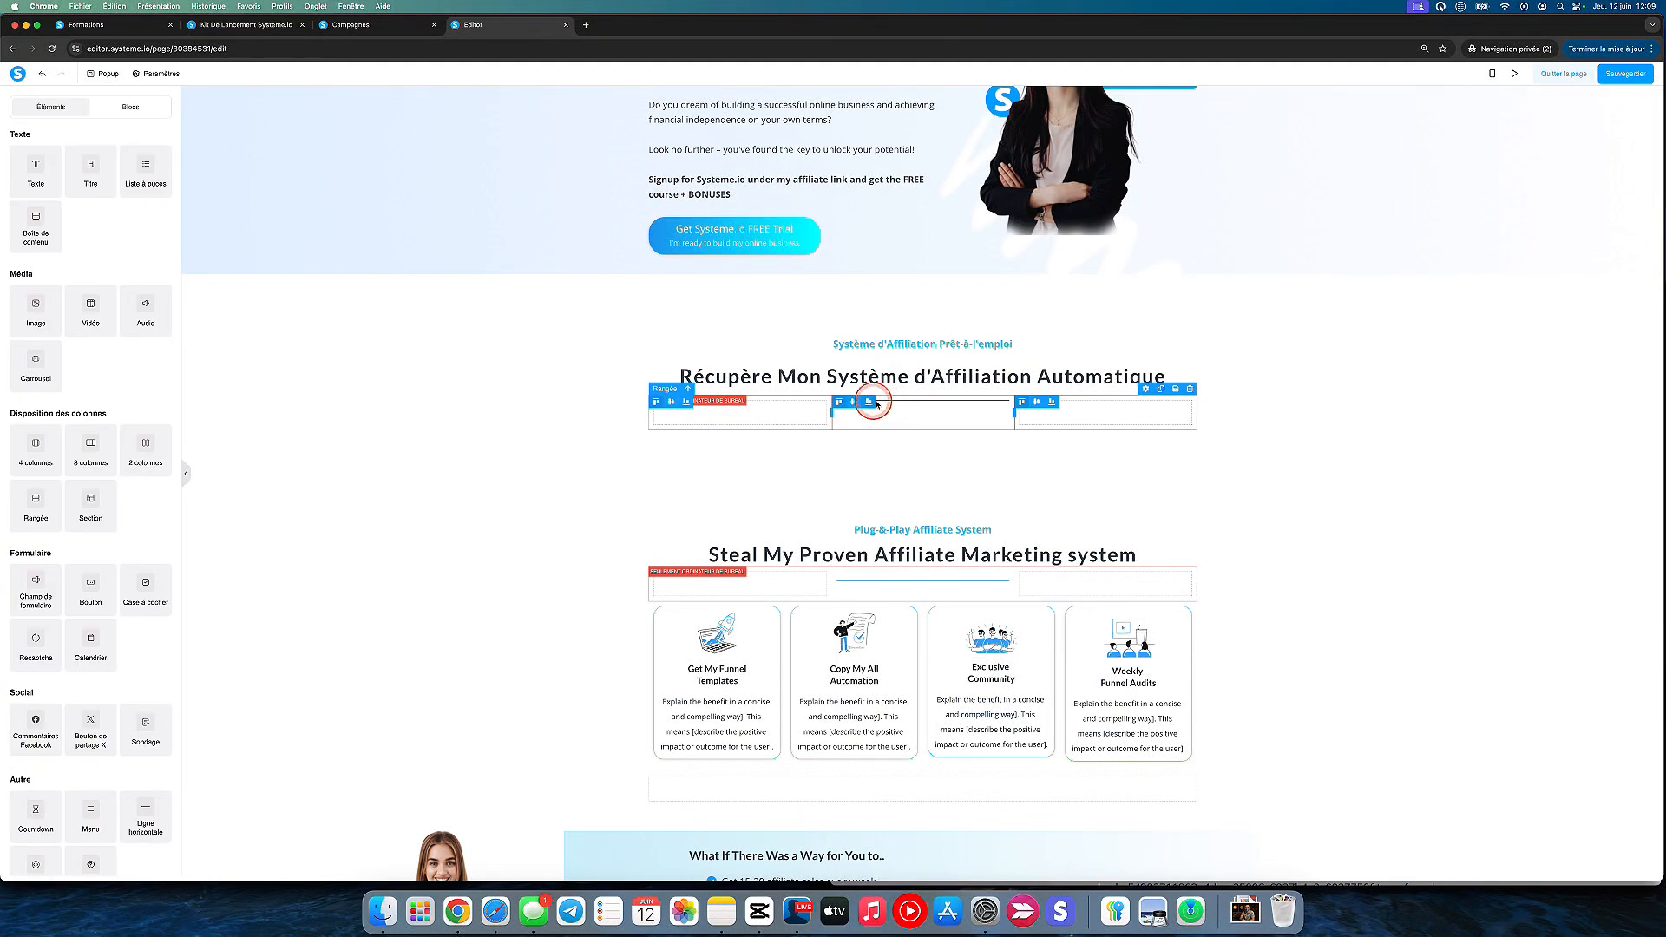
Give the new horizontal line a corner radius of 3 and a top margin of 25.
{"action": "left_click", "coordinate": [900, 402]}
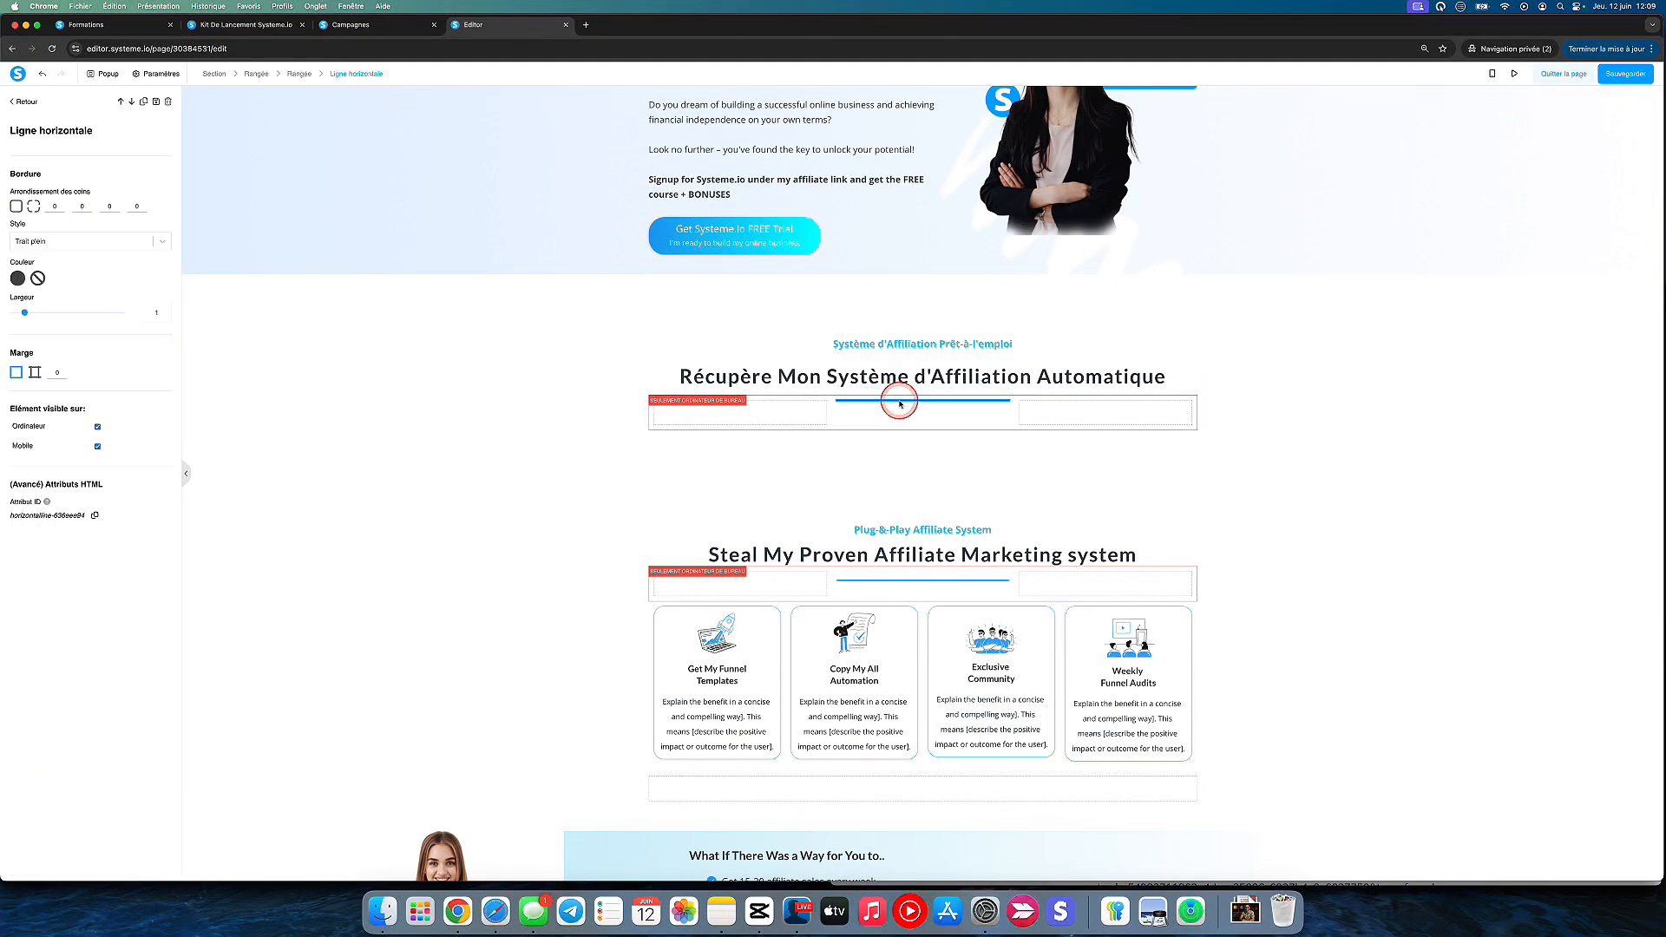
{"action": "left_click", "coordinate": [20, 205]}
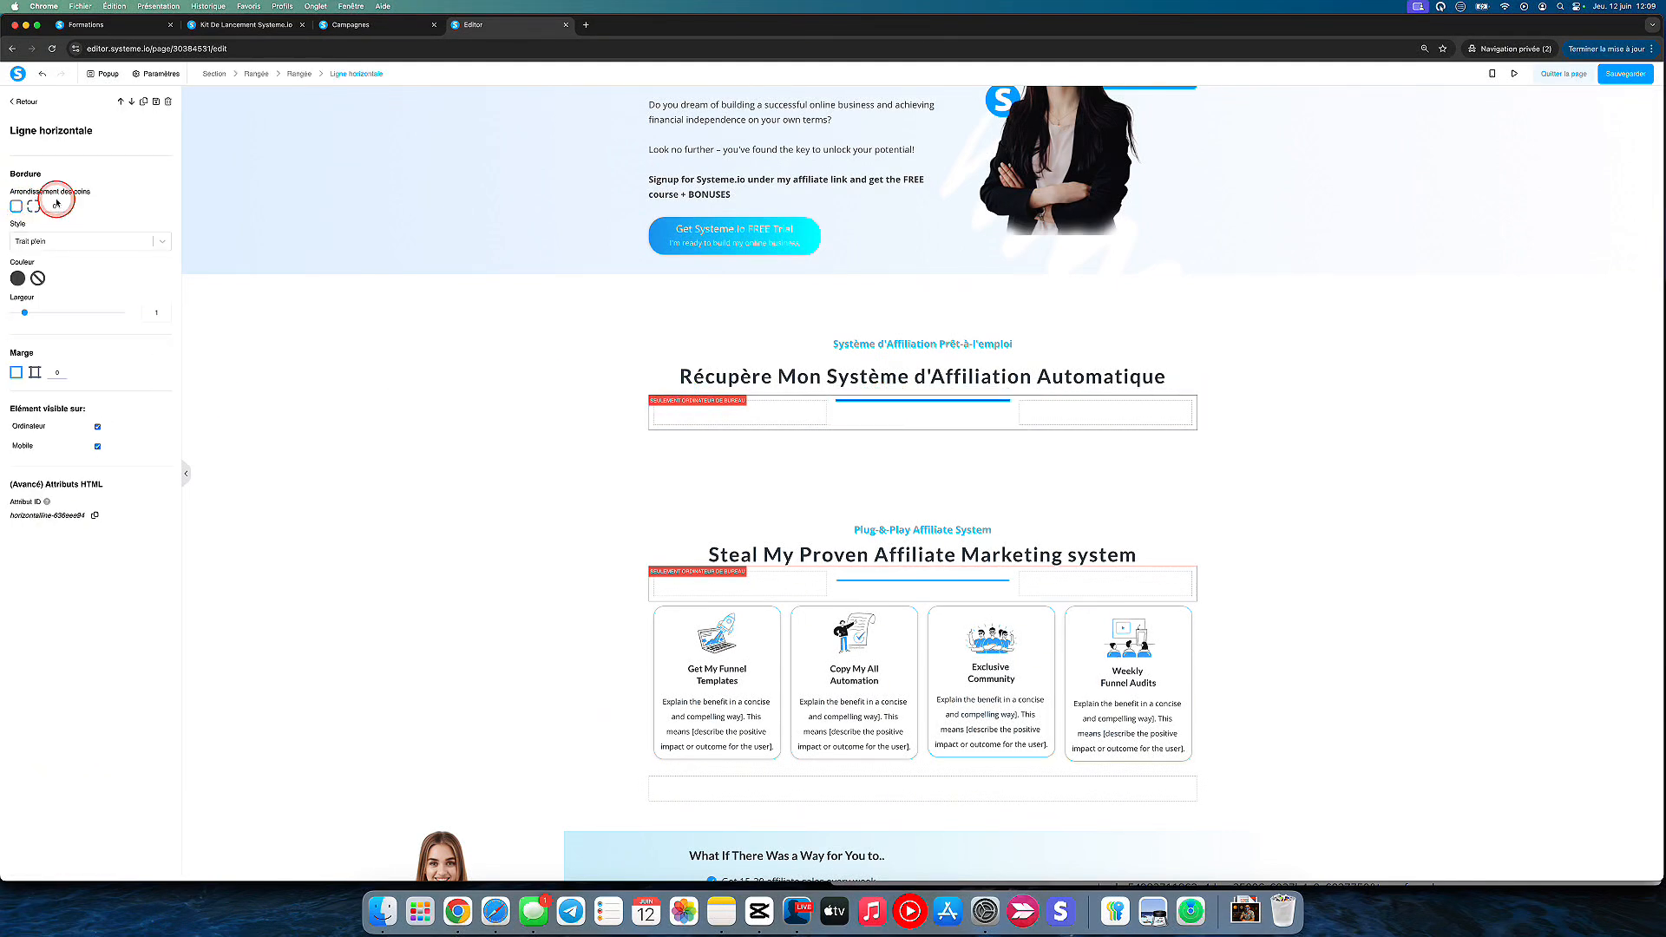
{"action": "left_click", "coordinate": [44, 311]}
{"action": "left_click", "coordinate": [63, 355]}
{"action": "left_click", "coordinate": [36, 373]}
{"action": "left_click_drag", "start_coordinate": [15, 406], "coordinate": [27, 407]}
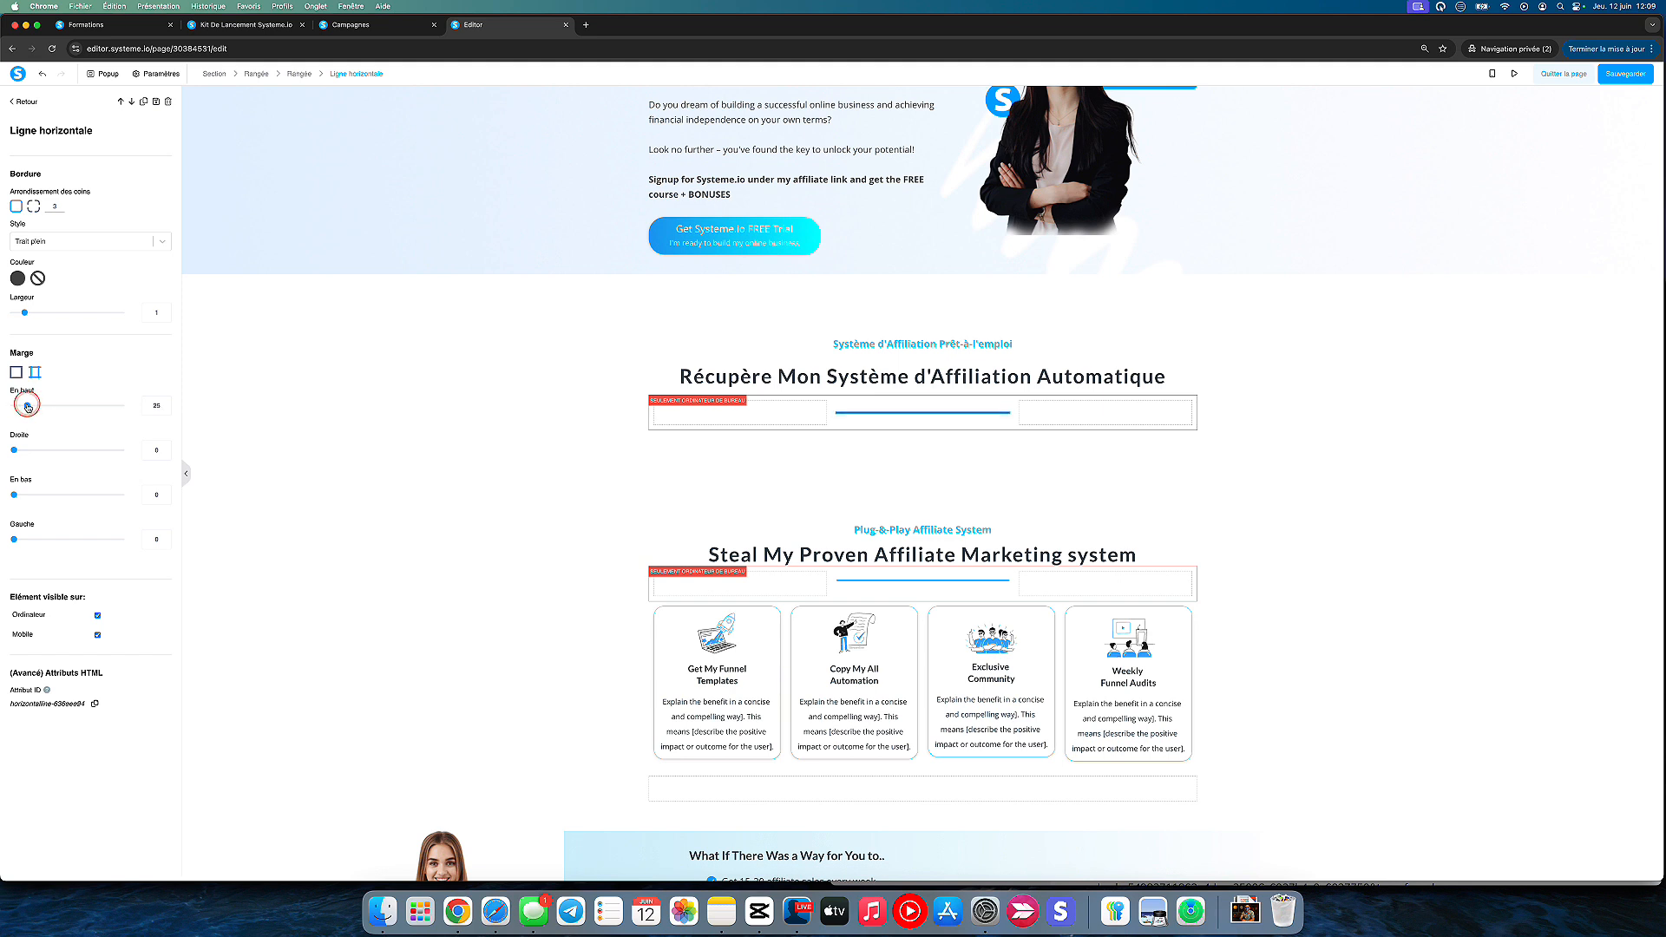
Apply the copied colour code 18BDF6 to the new horizontal line.
{"action": "left_click", "coordinate": [25, 322]}
{"action": "left_click", "coordinate": [17, 279]}
{"action": "left_click", "coordinate": [66, 293]}
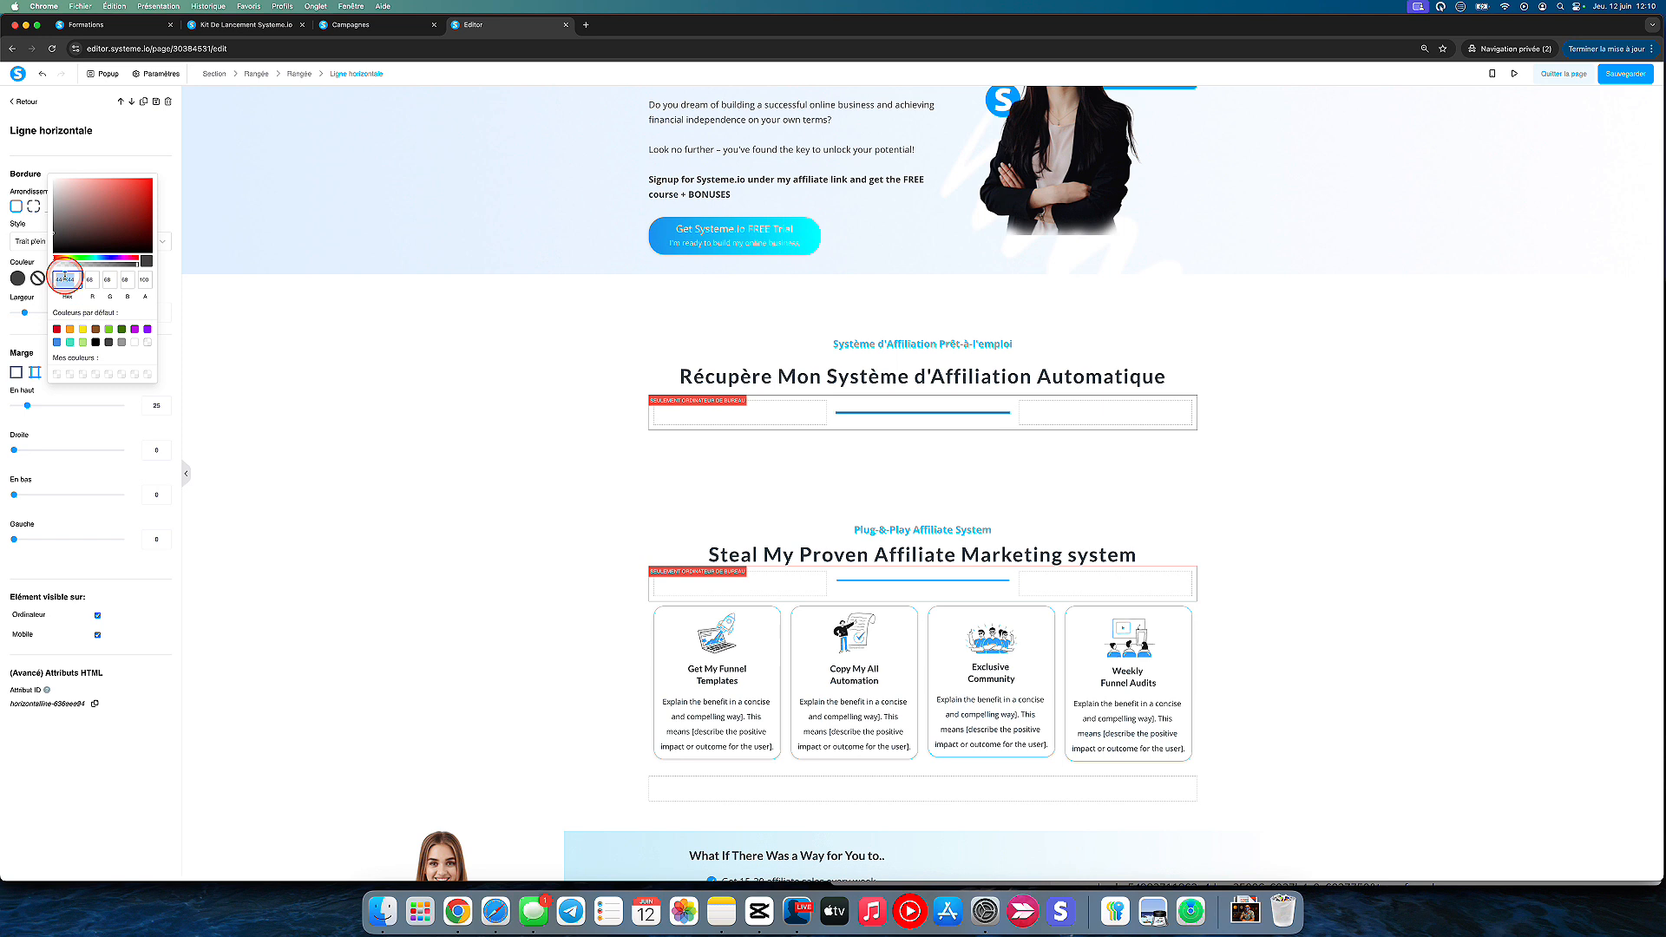
{"action": "type", "text": "18BDF6"}
{"action": "left_click", "coordinate": [460, 414]}
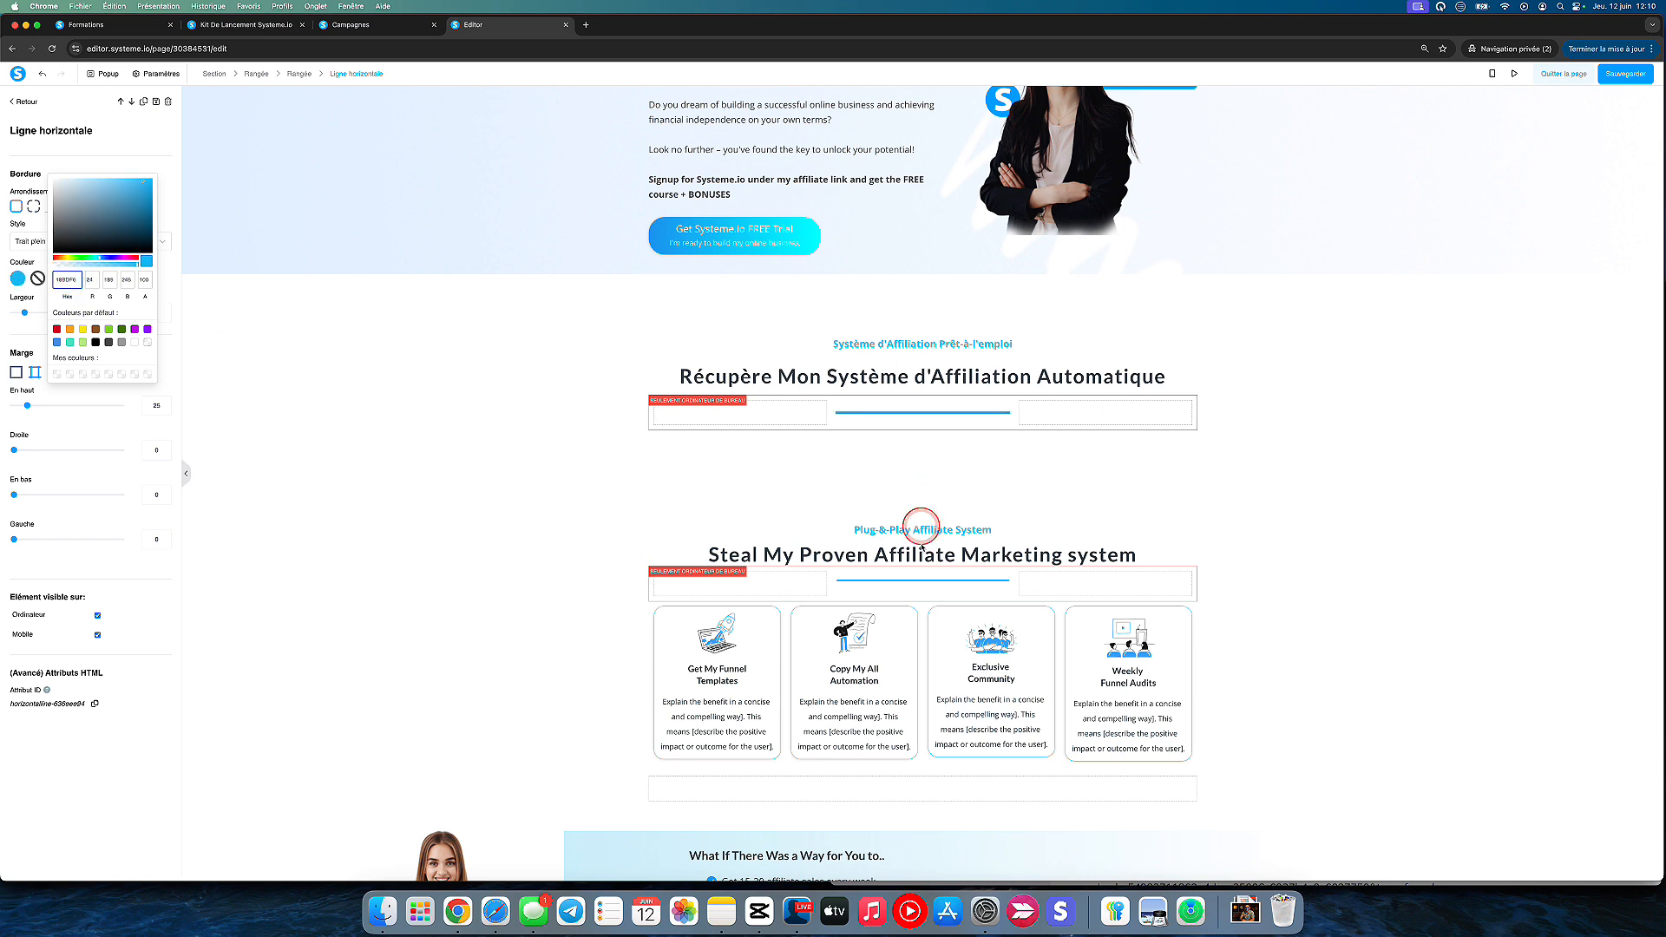
Compare with the original divider line, set the new line's width to 2 and slightly reduce its top margin.
{"action": "left_click", "coordinate": [919, 580]}
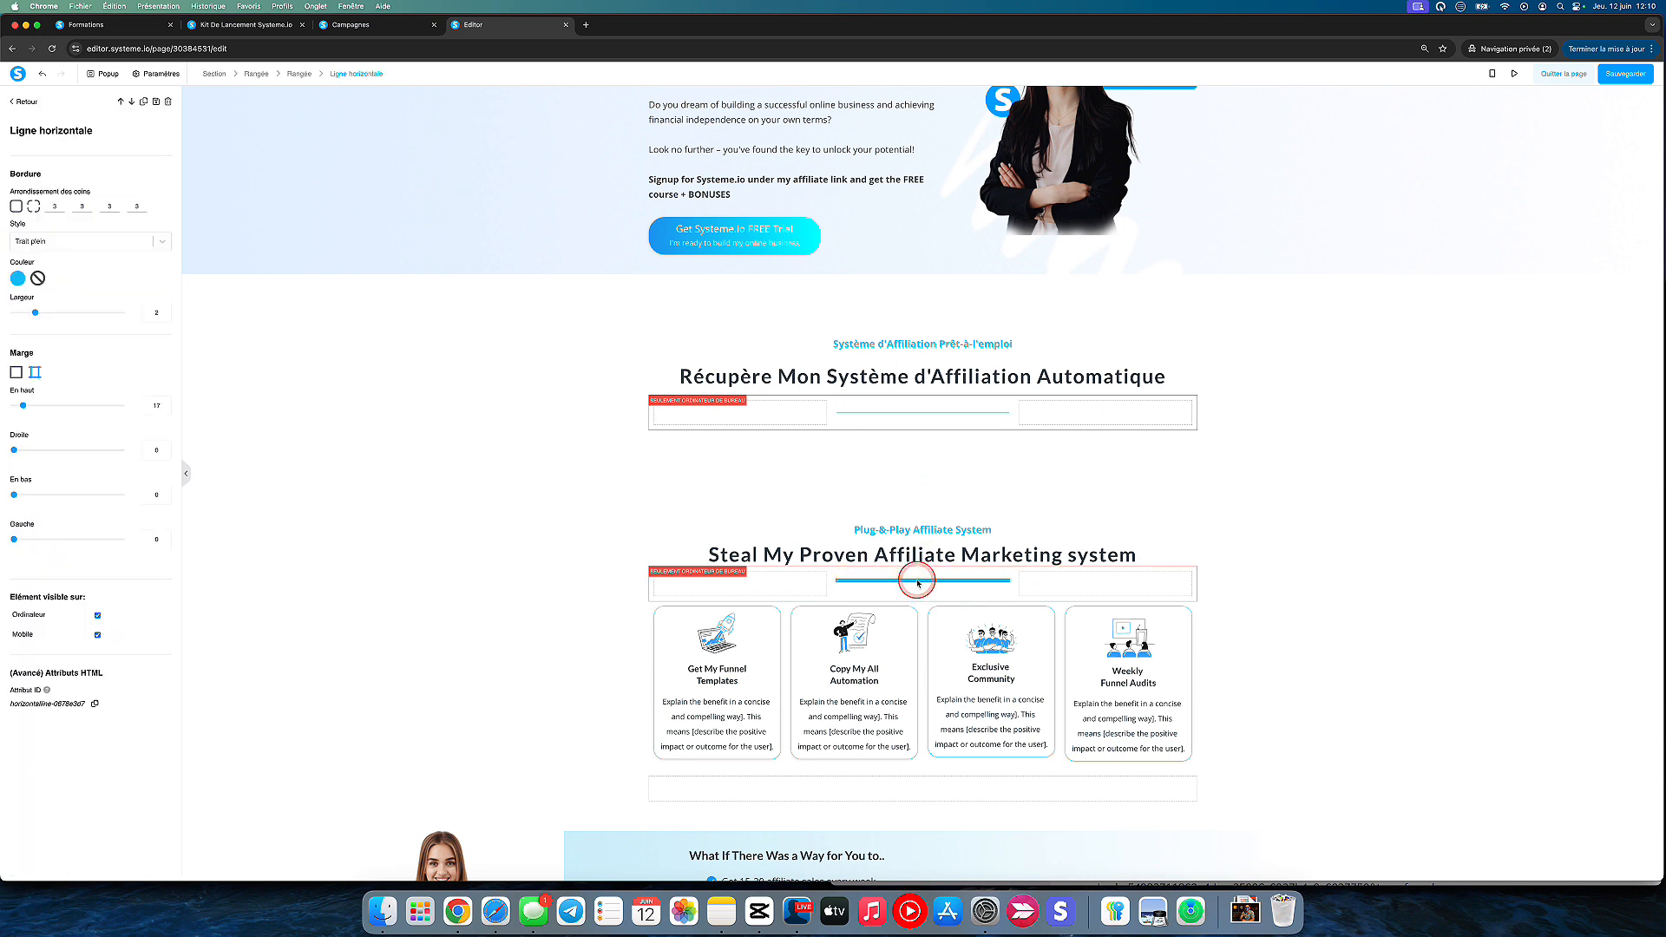
{"action": "left_click", "coordinate": [877, 412]}
{"action": "left_click", "coordinate": [165, 308]}
{"action": "left_click", "coordinate": [166, 411]}
{"action": "left_click", "coordinate": [165, 411]}
{"action": "left_click", "coordinate": [166, 411]}
{"action": "left_click", "coordinate": [339, 375]}
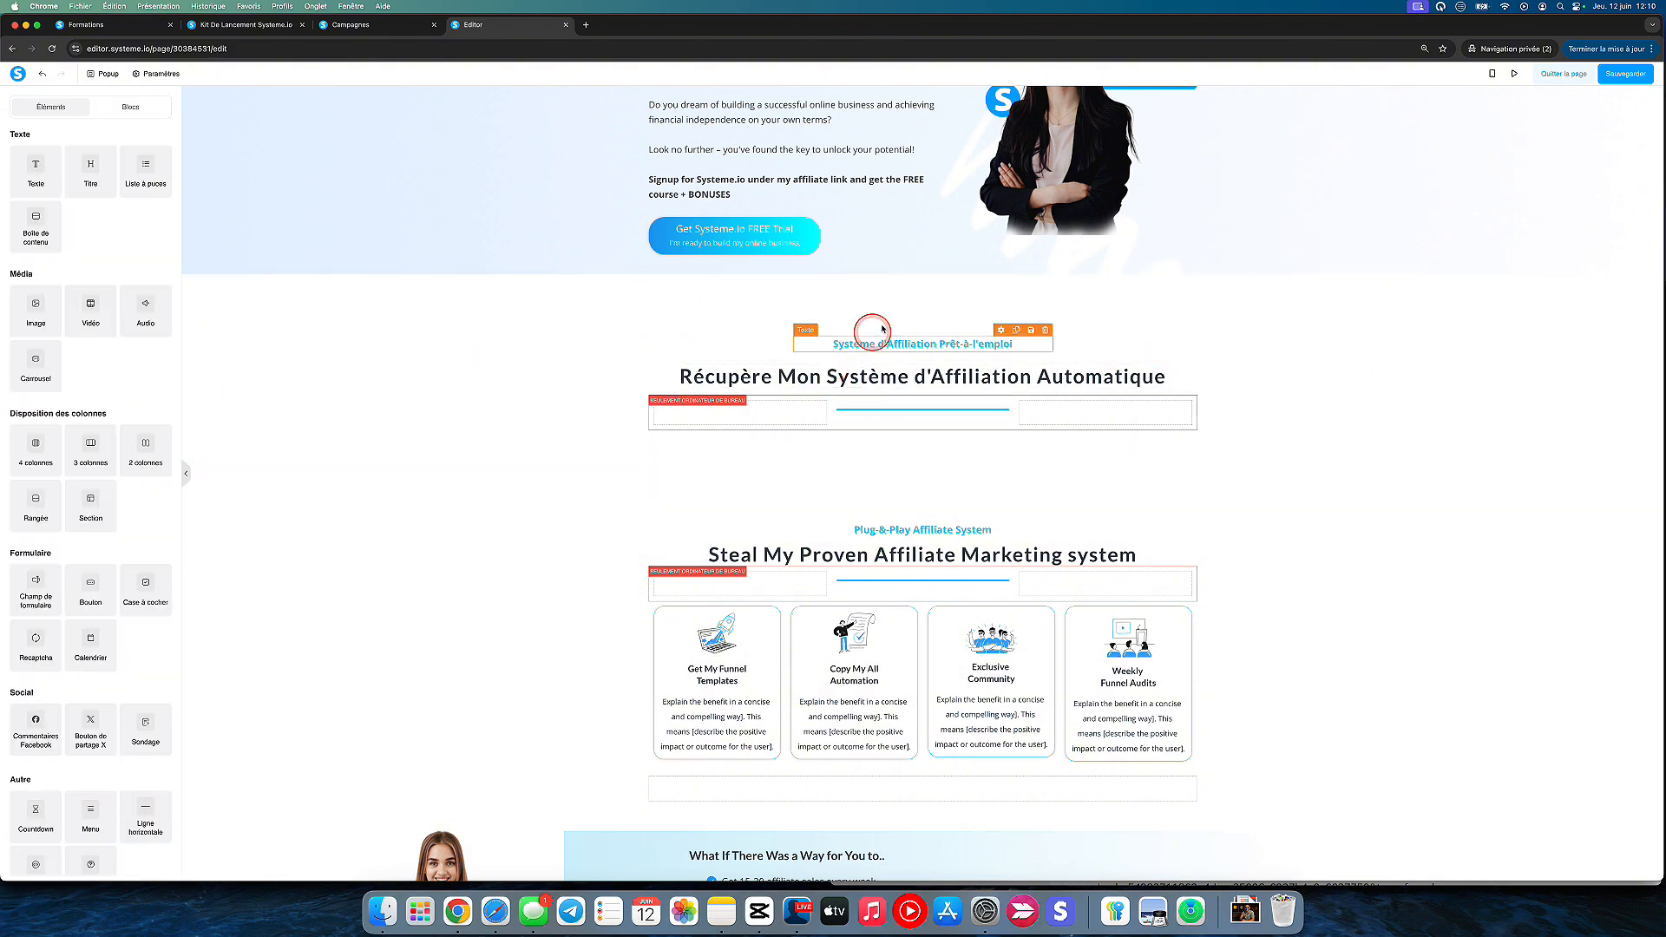
Save the page and insert a four-column row below the new divider row.
{"action": "left_click", "coordinate": [1617, 74]}
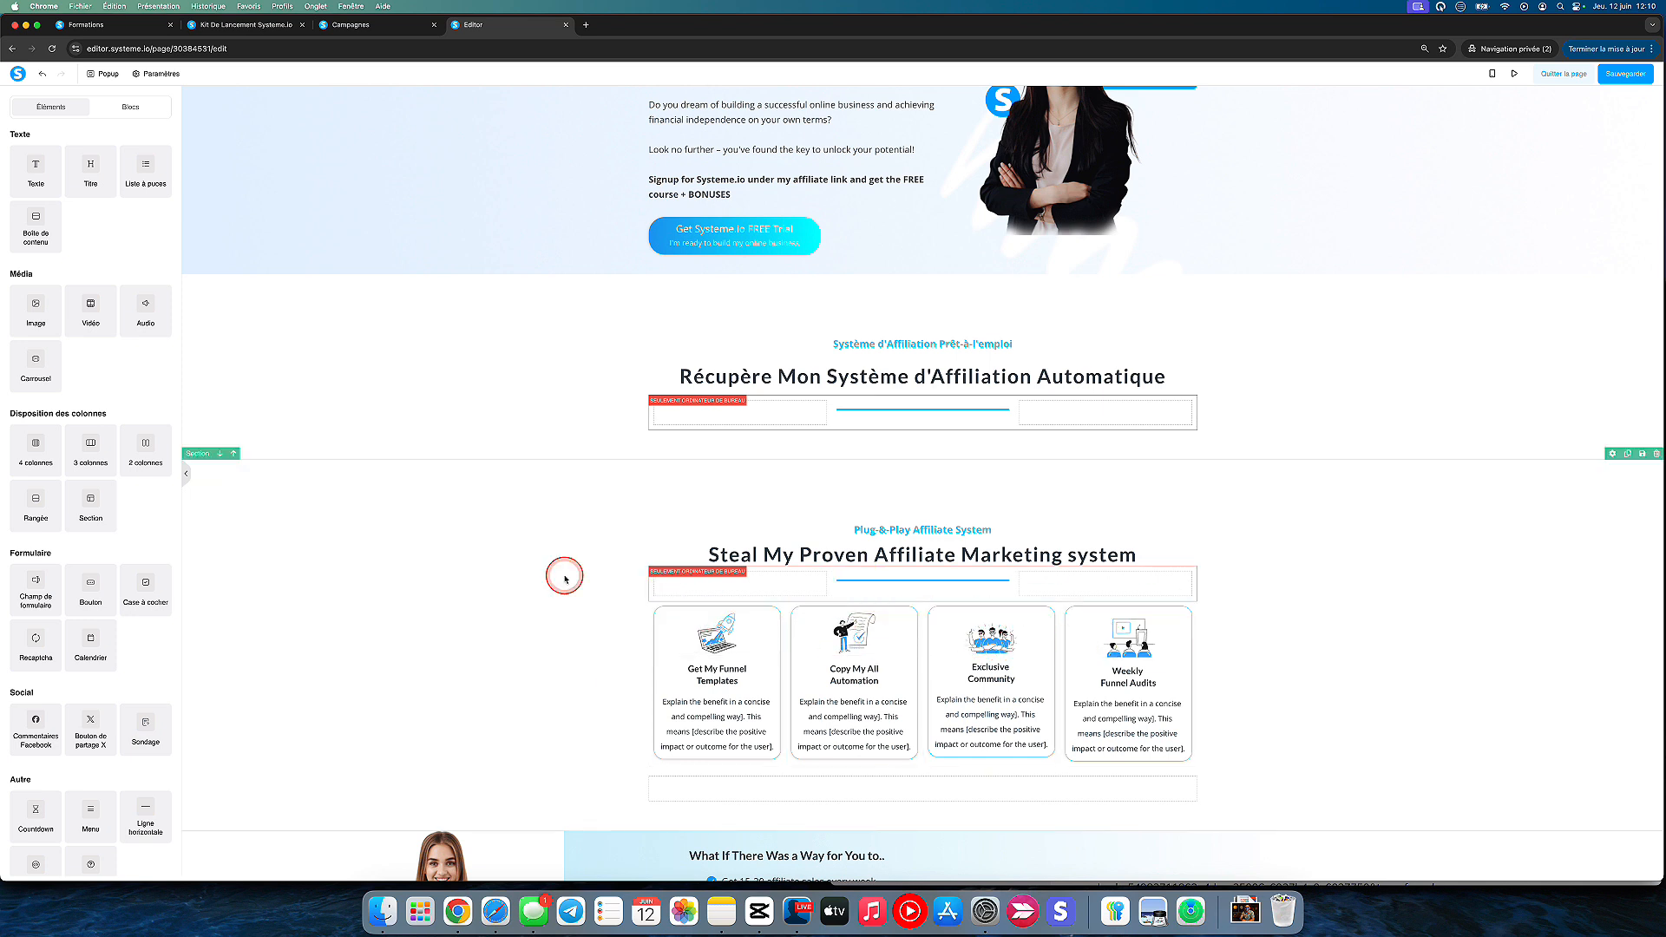
{"action": "key", "text": "ctrl+s"}
{"action": "left_click_drag", "start_coordinate": [36, 449], "coordinate": [830, 425]}
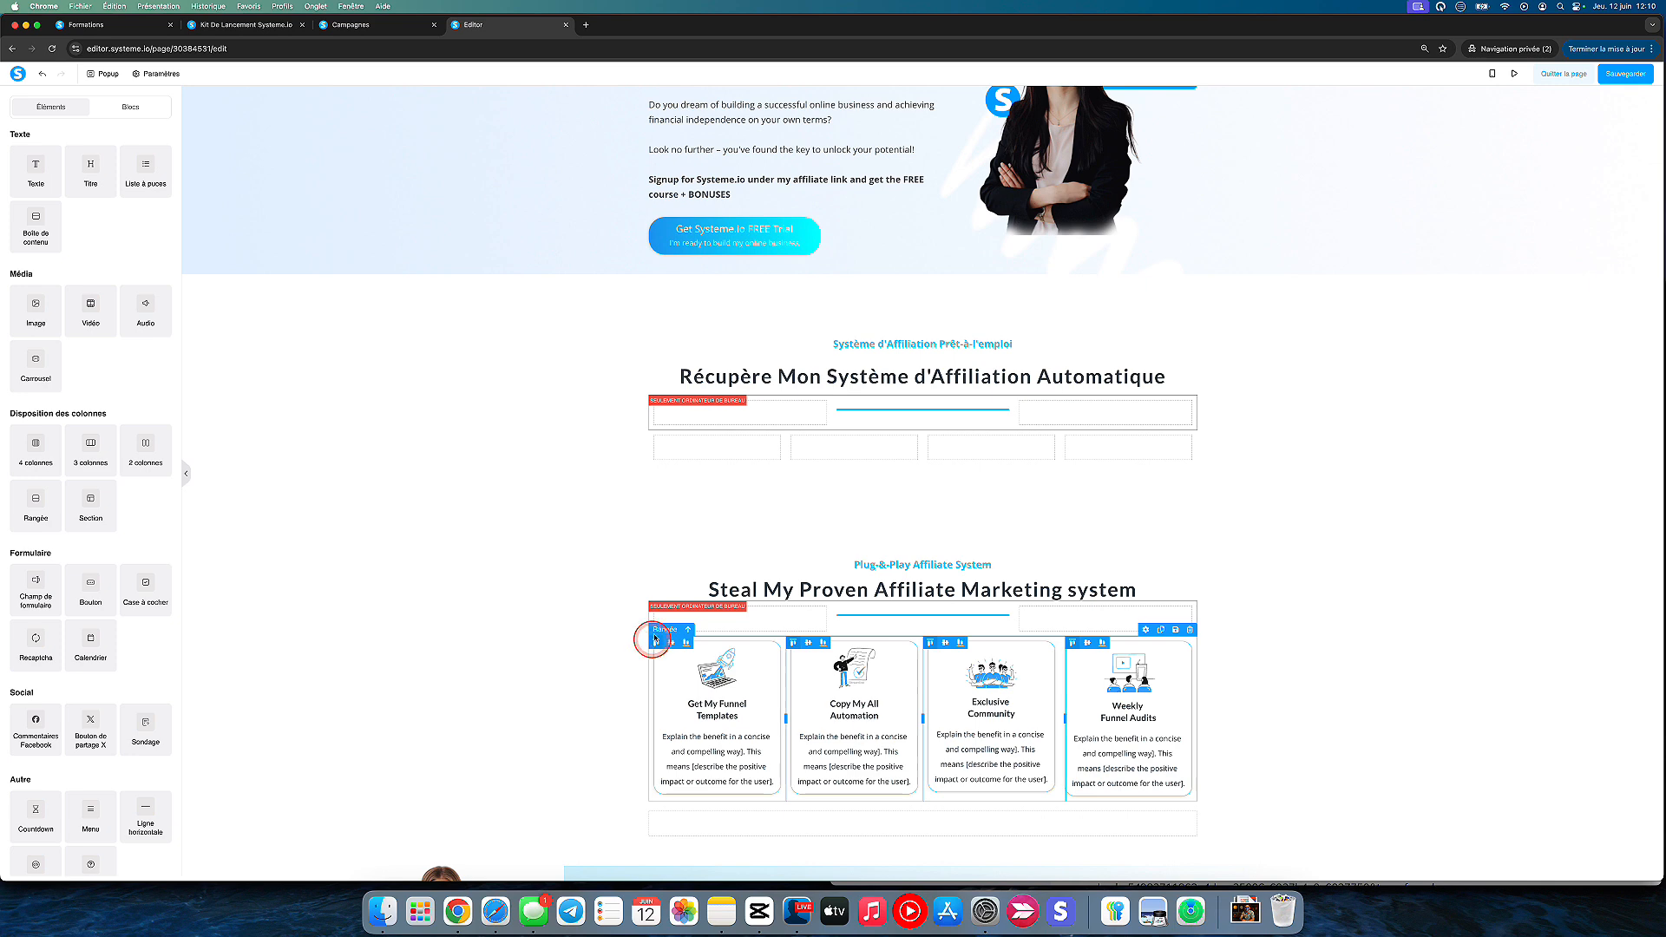
Examine the settings of the original row holding the four benefit cards.
{"action": "left_click", "coordinate": [651, 646]}
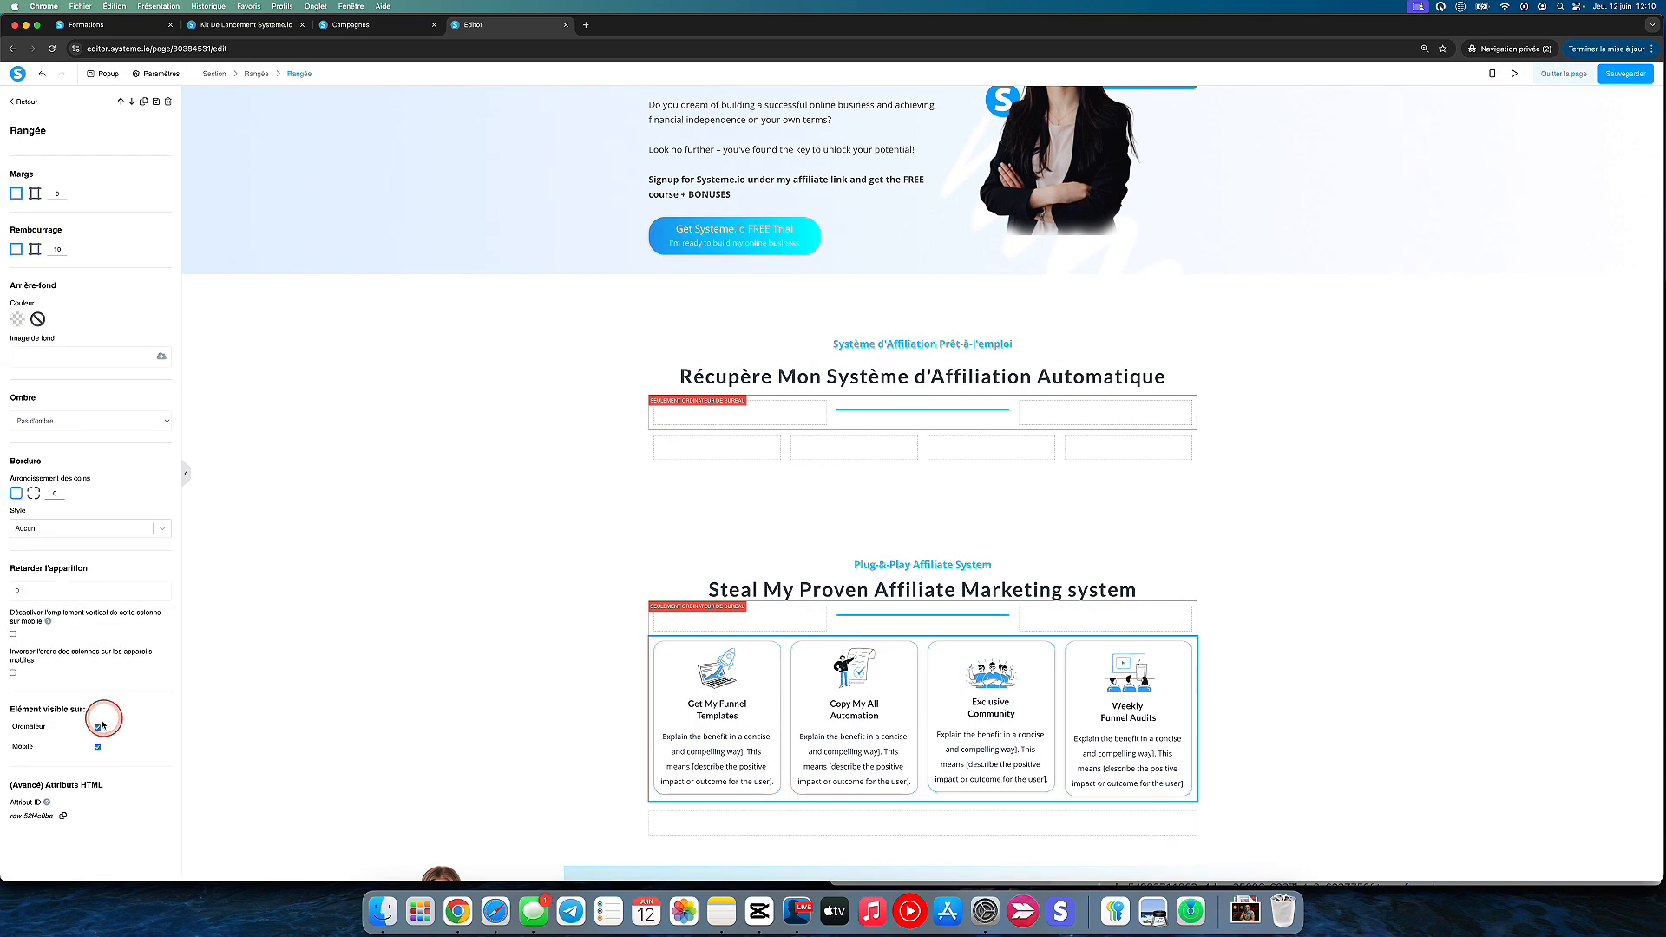
{"action": "left_click", "coordinate": [603, 622]}
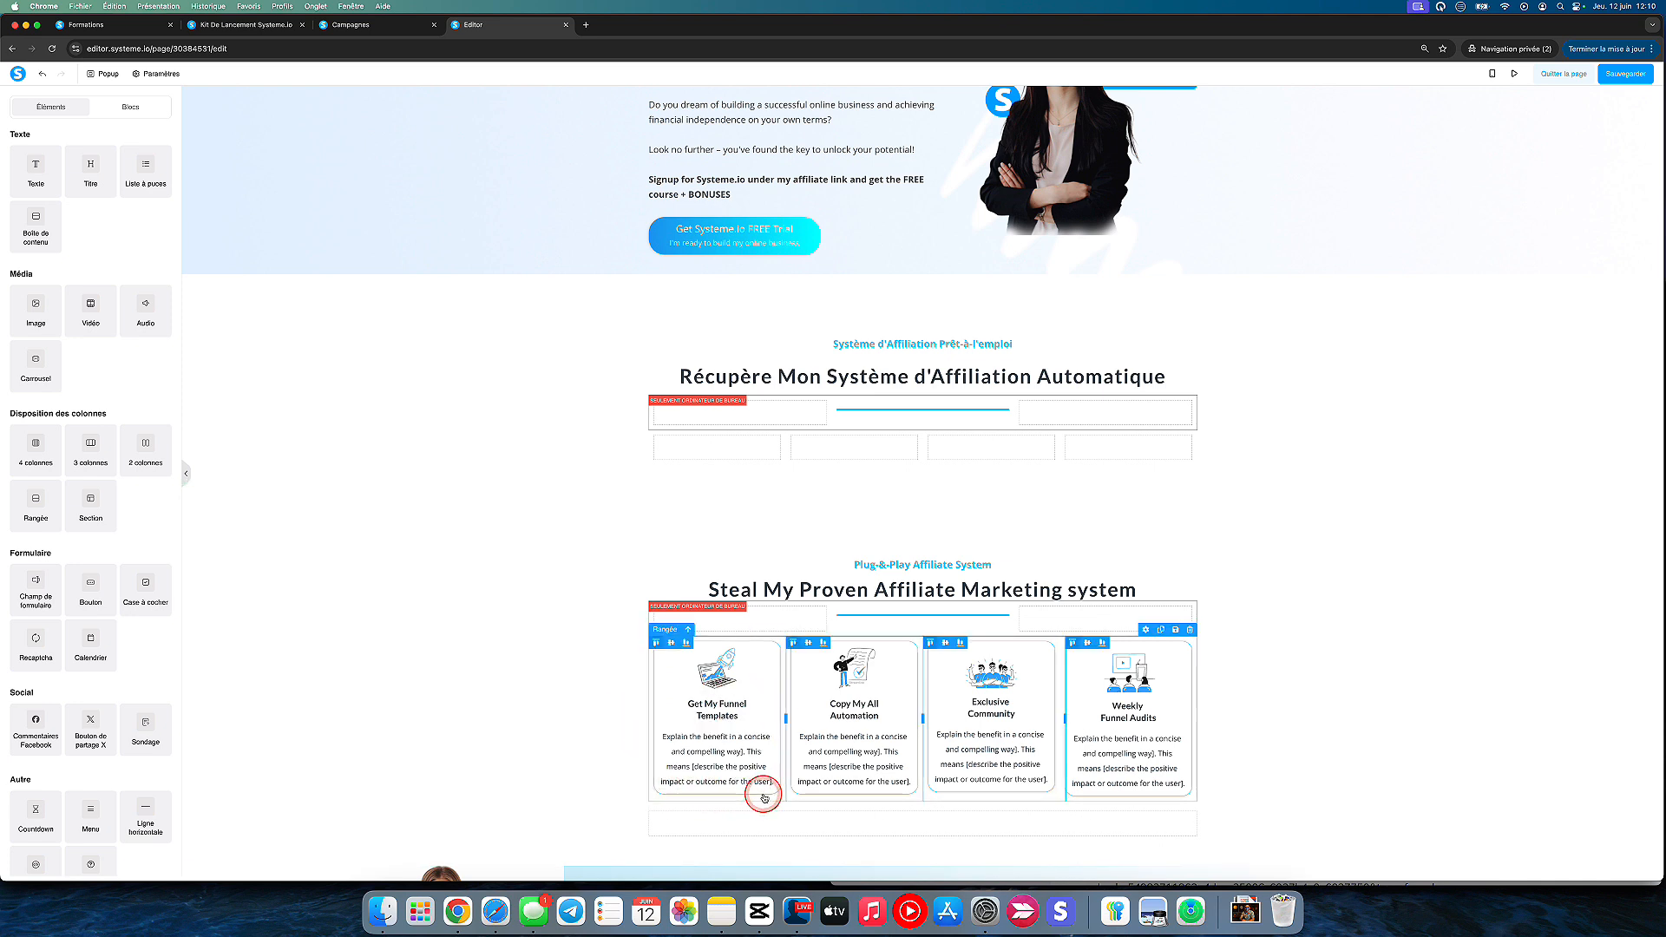
{"action": "left_click", "coordinate": [781, 764]}
{"action": "left_click", "coordinate": [584, 673]}
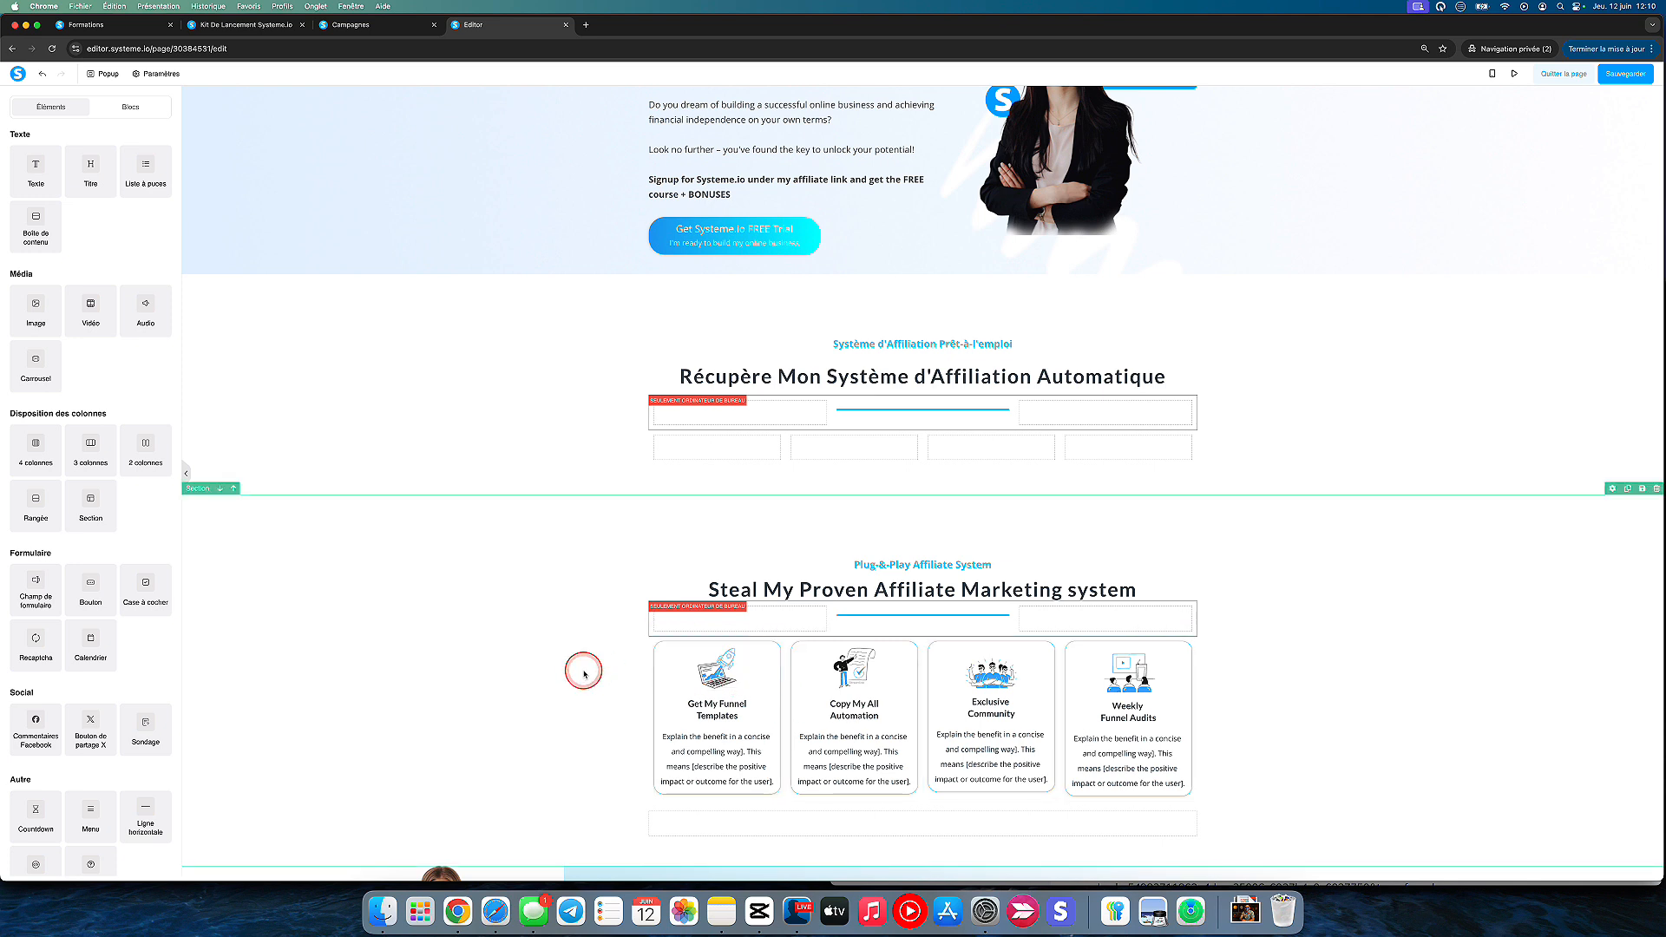
{"action": "left_click", "coordinate": [748, 443]}
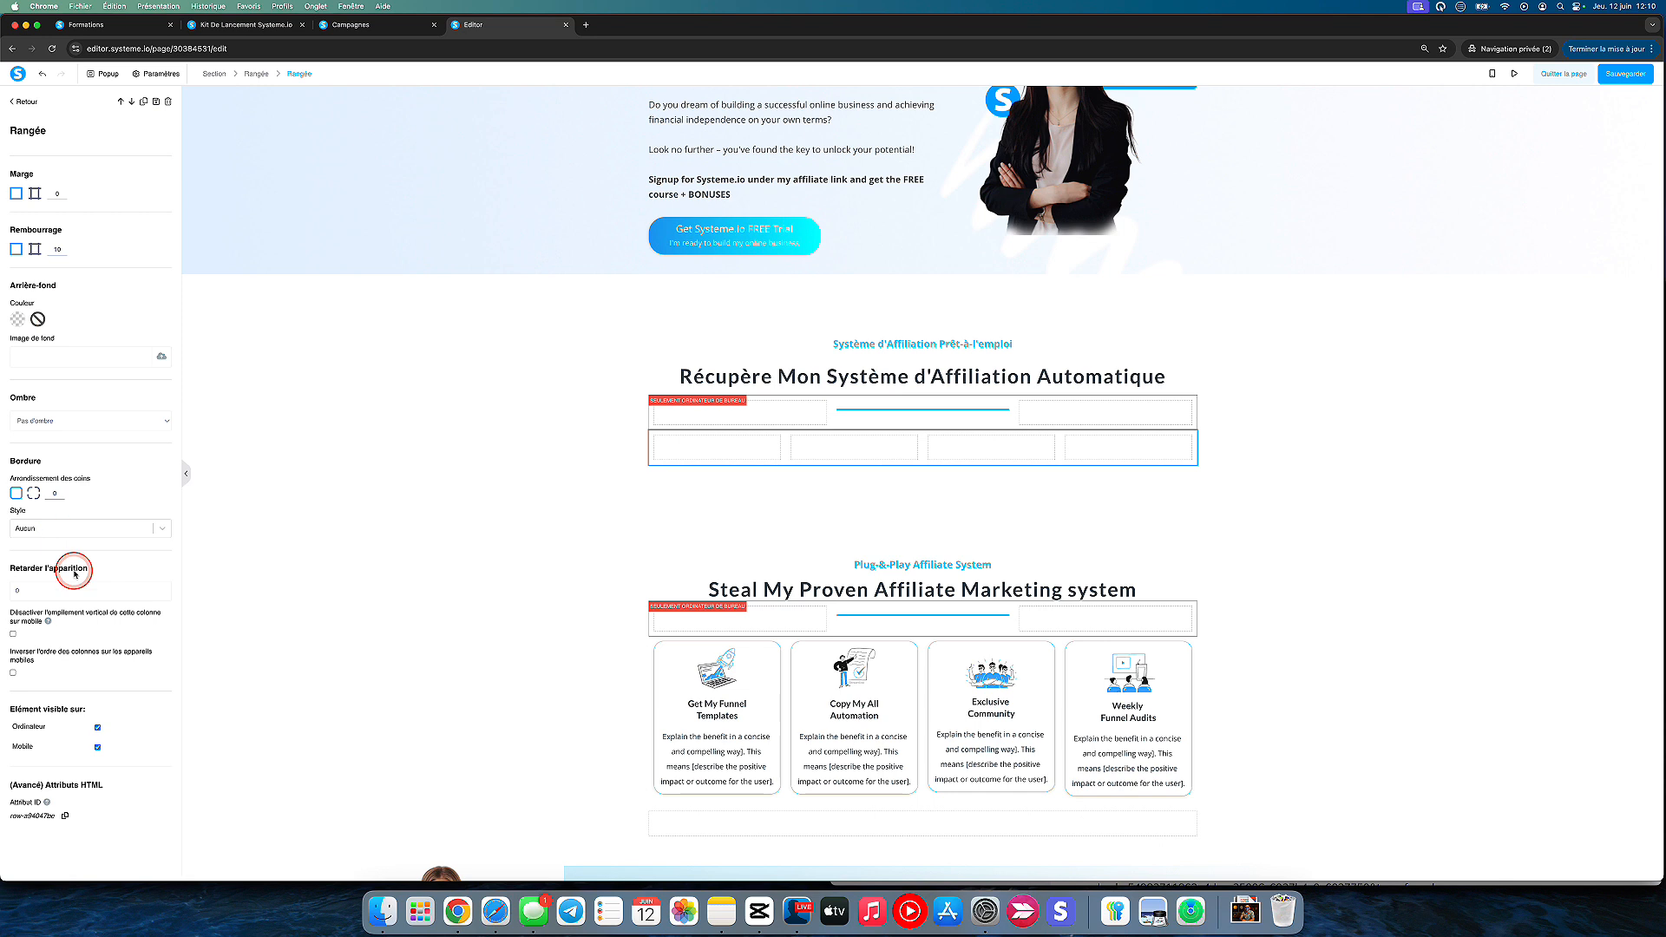
{"action": "left_click", "coordinate": [150, 424]}
{"action": "left_click", "coordinate": [101, 470]}
{"action": "left_click", "coordinate": [669, 504]}
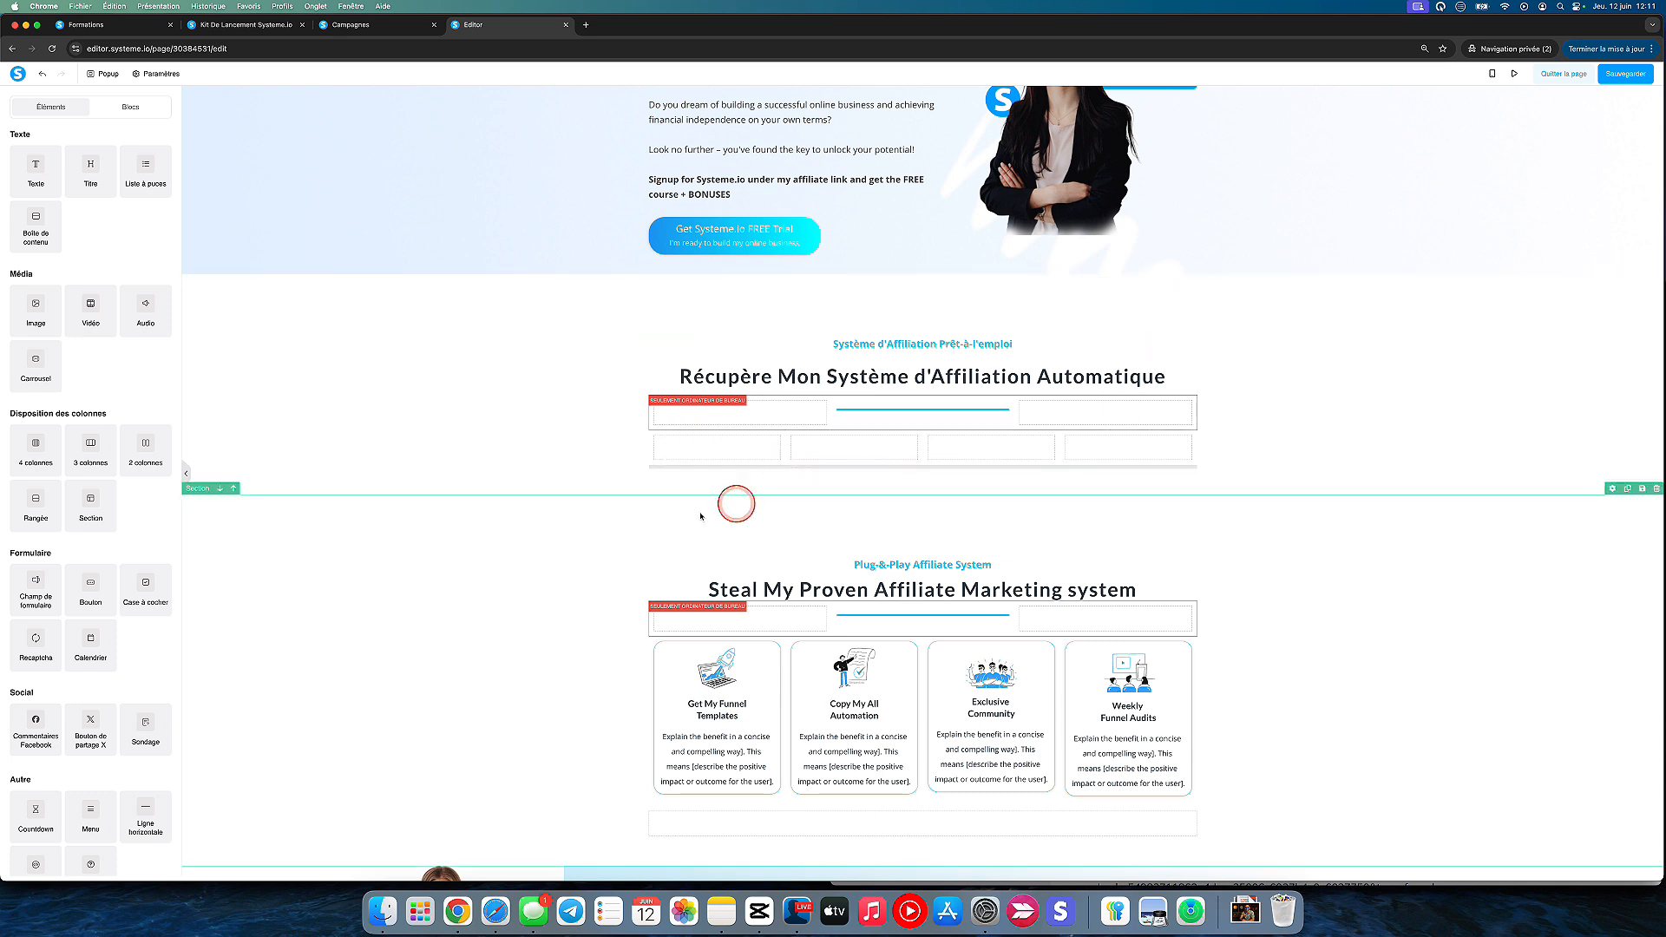
{"action": "left_click", "coordinate": [713, 451]}
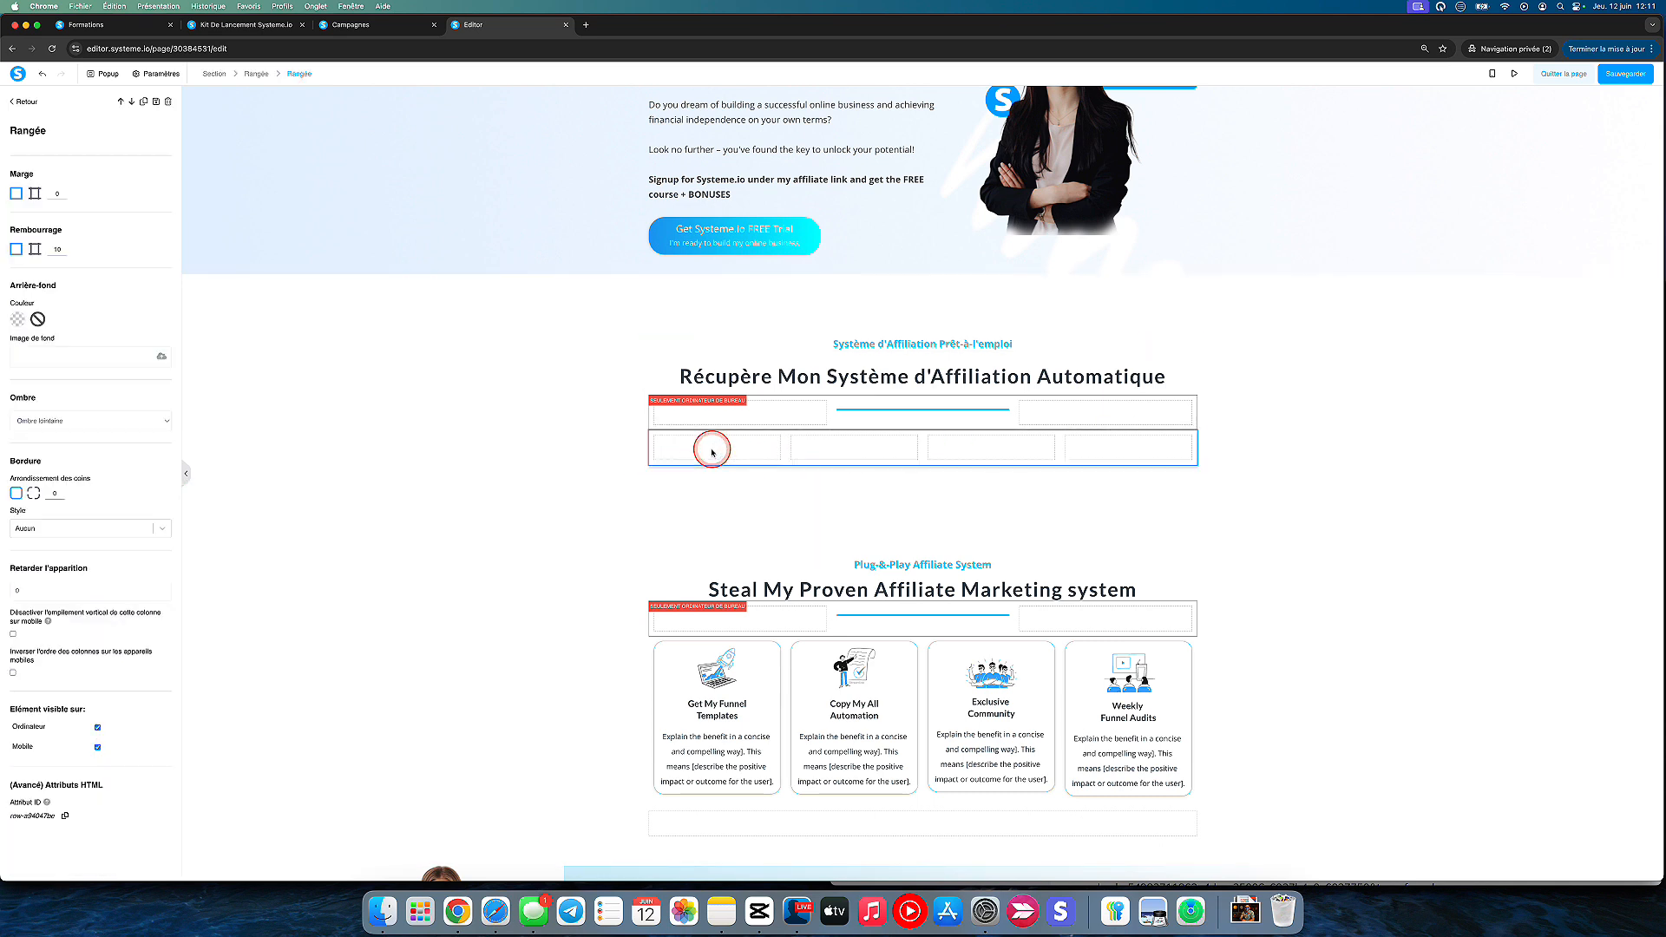
{"action": "left_click", "coordinate": [87, 418]}
{"action": "left_click", "coordinate": [86, 369]}
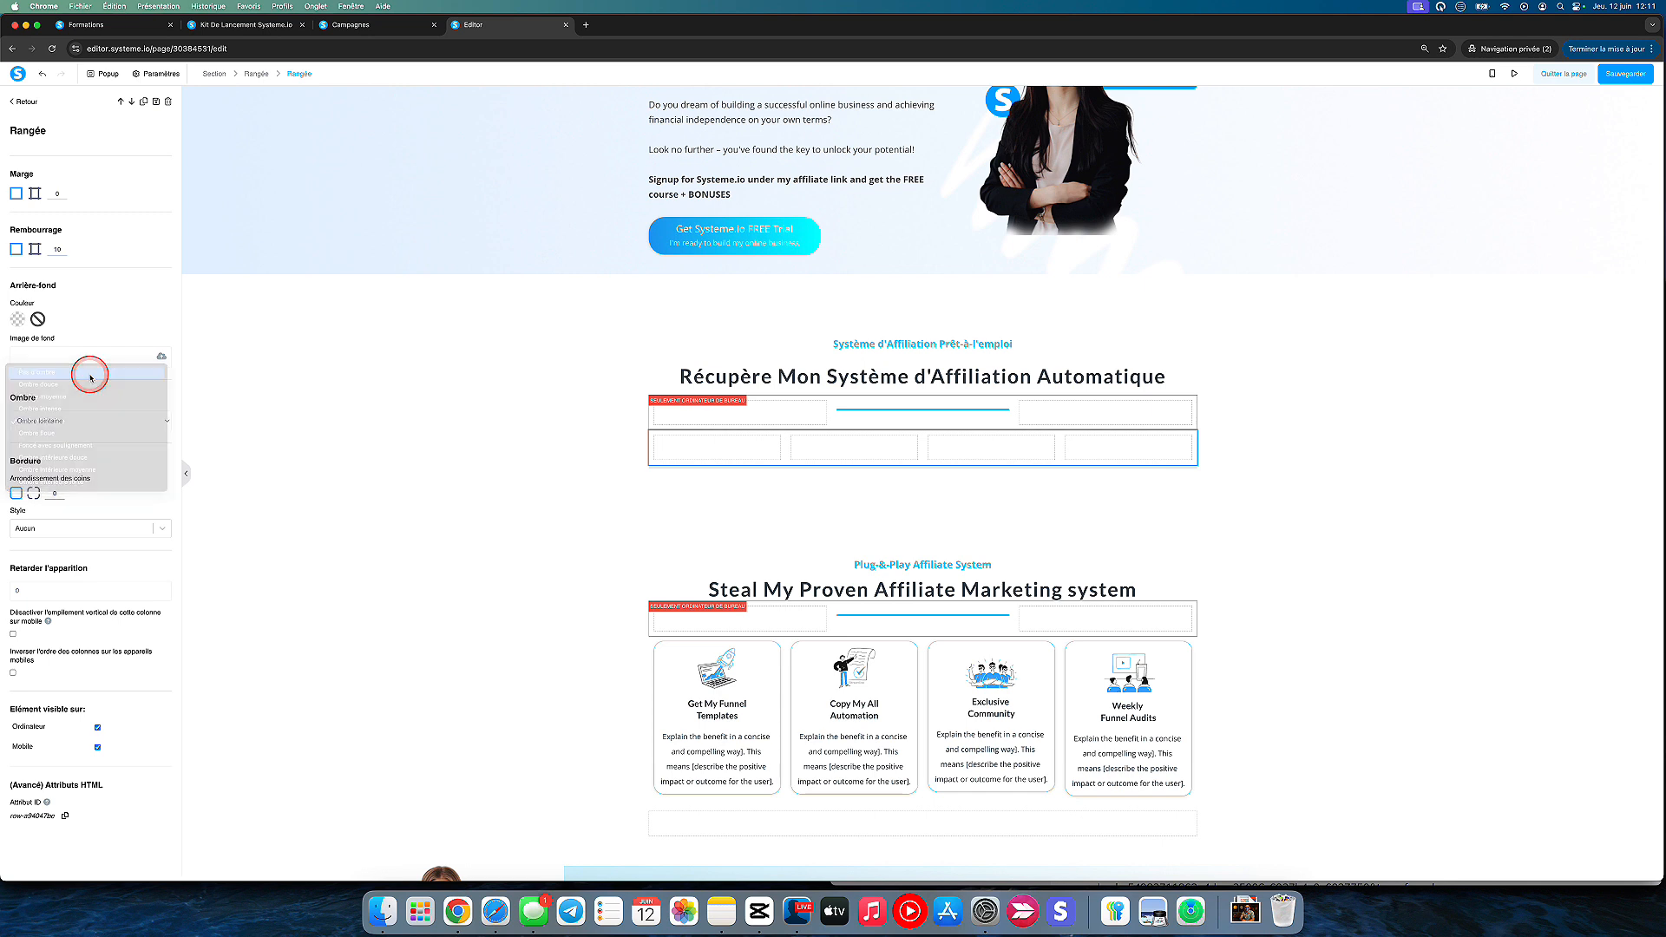
{"action": "left_click", "coordinate": [434, 435]}
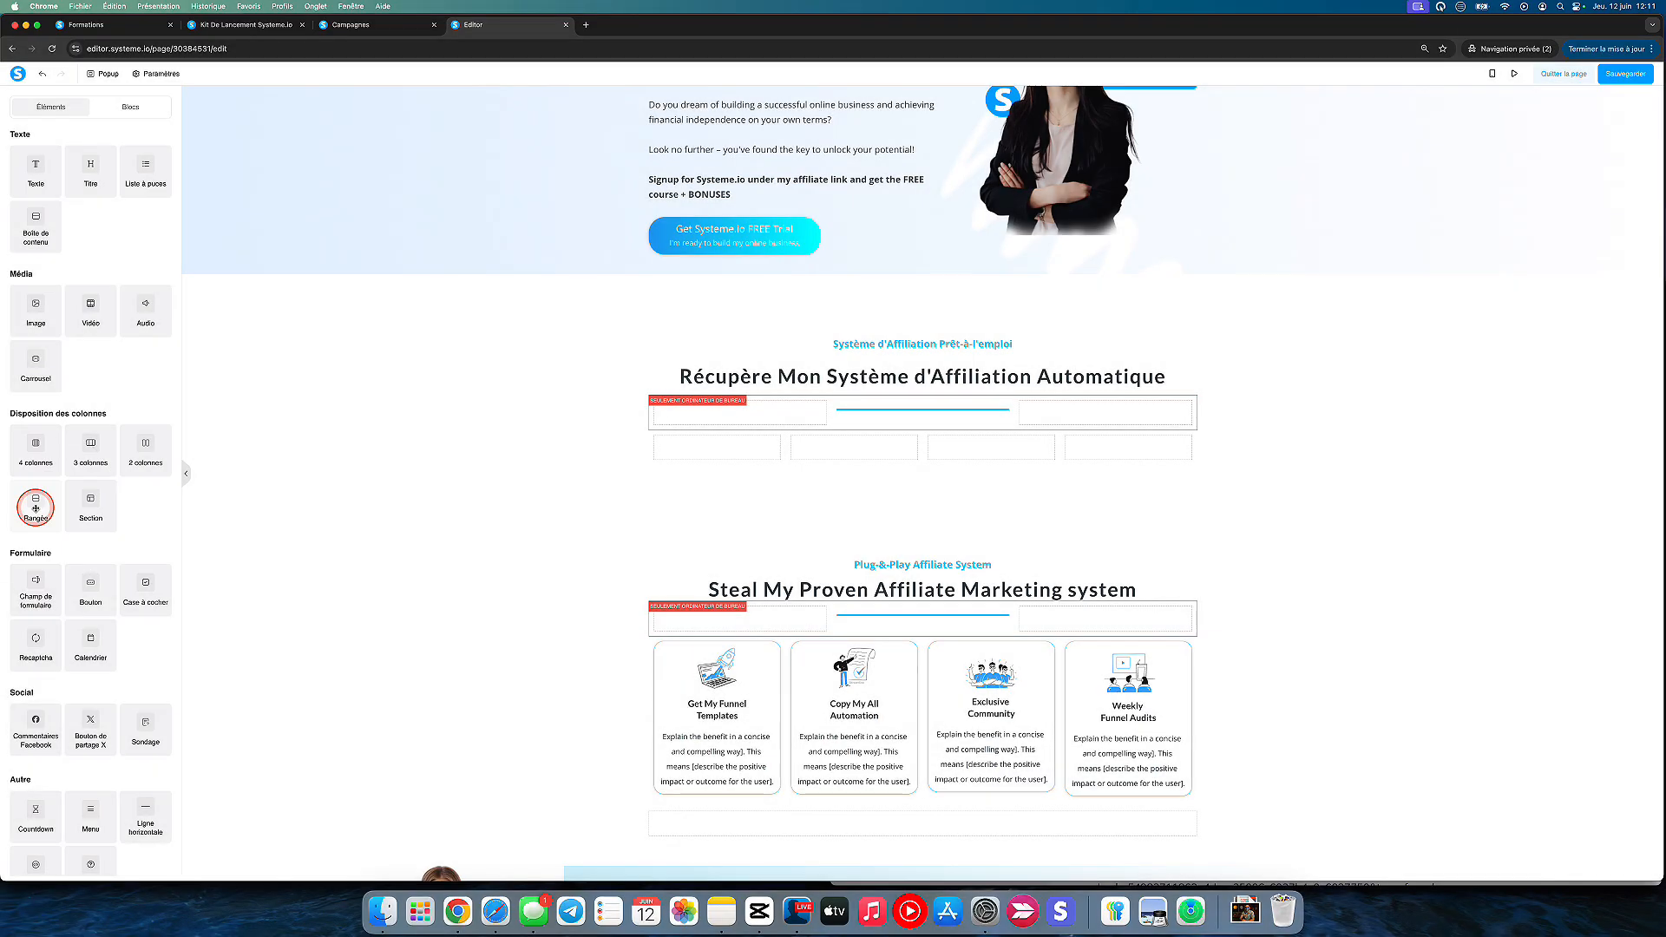
Insert a row inside the first column of the new four-column row and copy the border colour code of the original "Get My Funnel Templates" card.
{"action": "left_click_drag", "start_coordinate": [35, 499], "coordinate": [699, 445]}
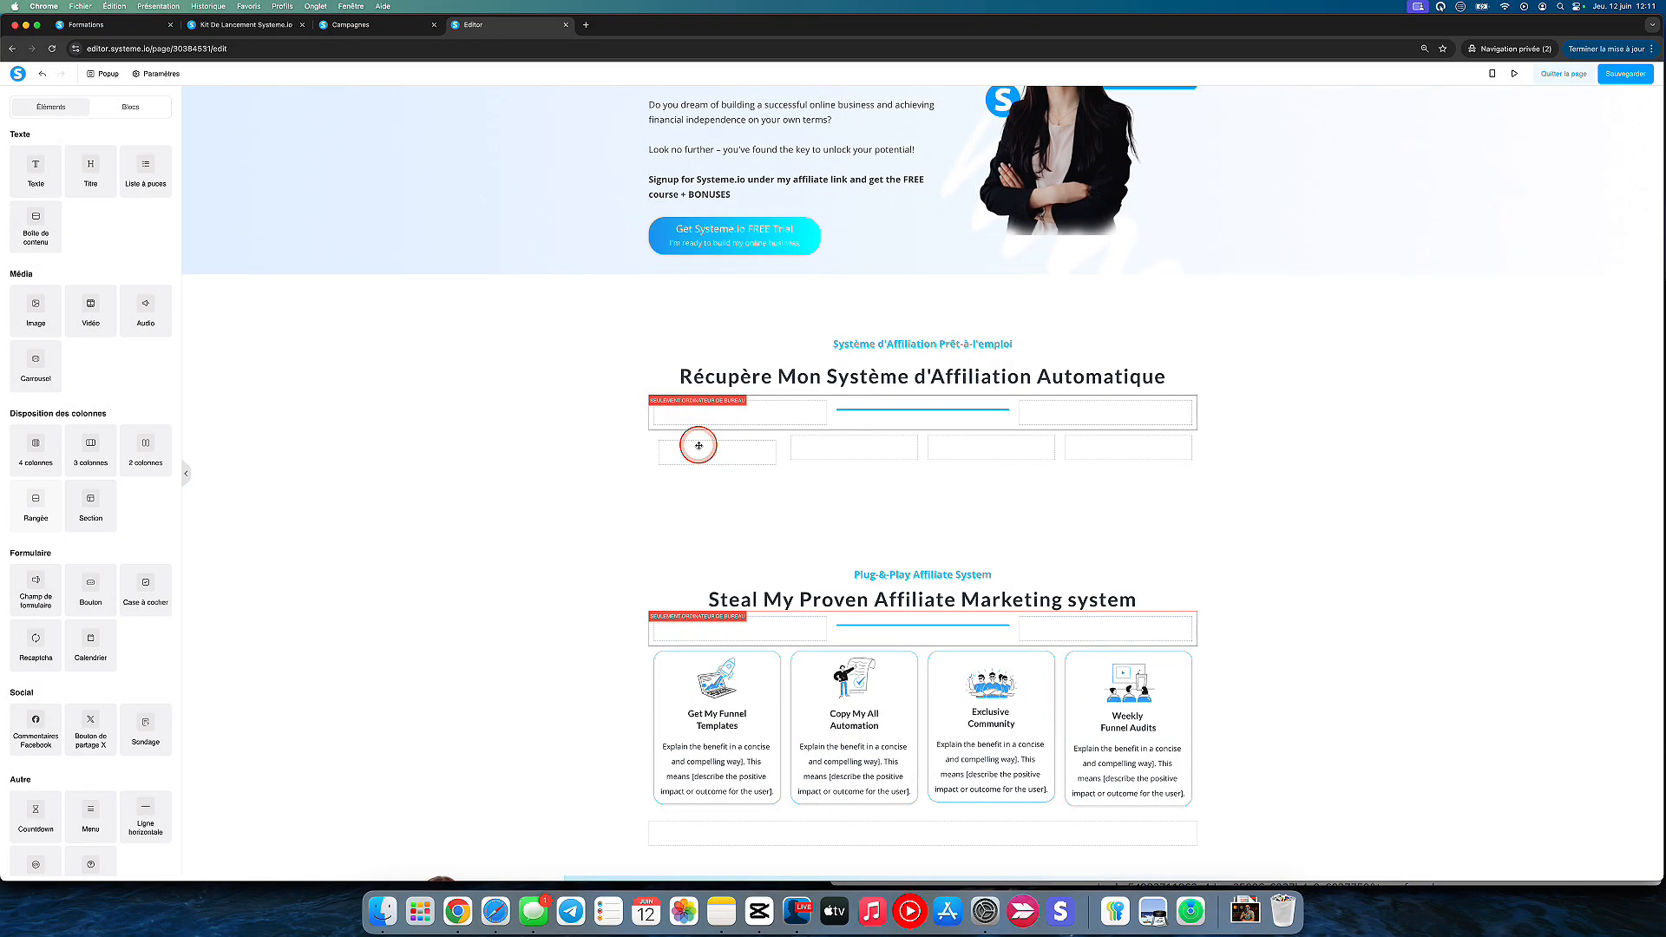
{"action": "left_click", "coordinate": [663, 650]}
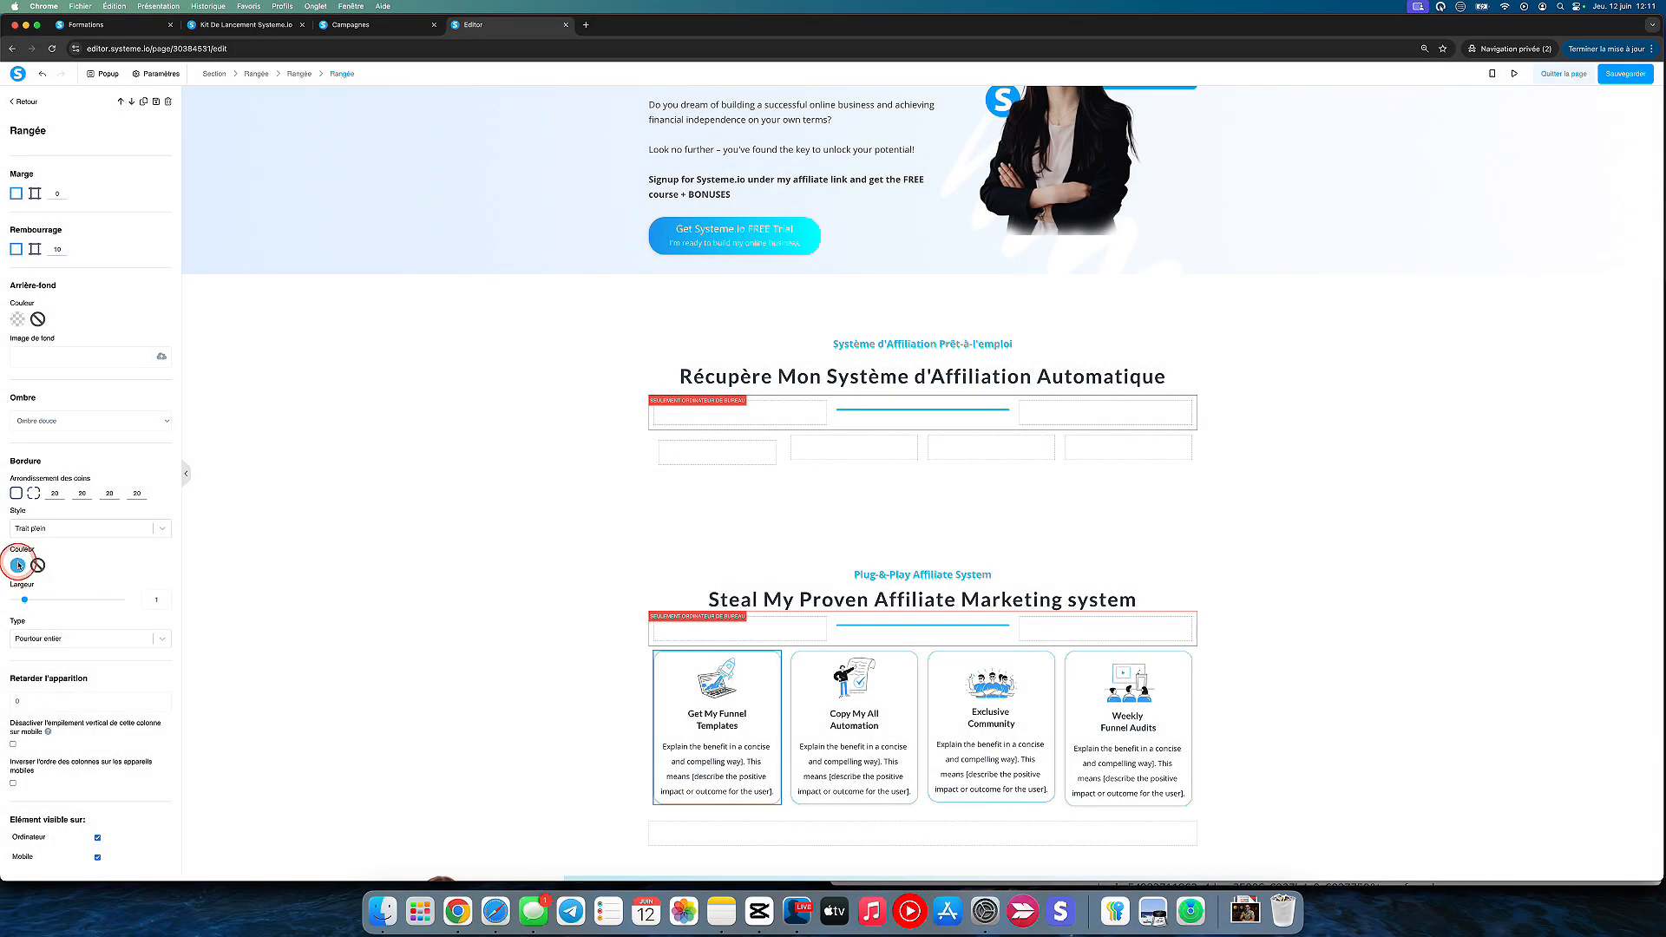
{"action": "left_click", "coordinate": [18, 566]}
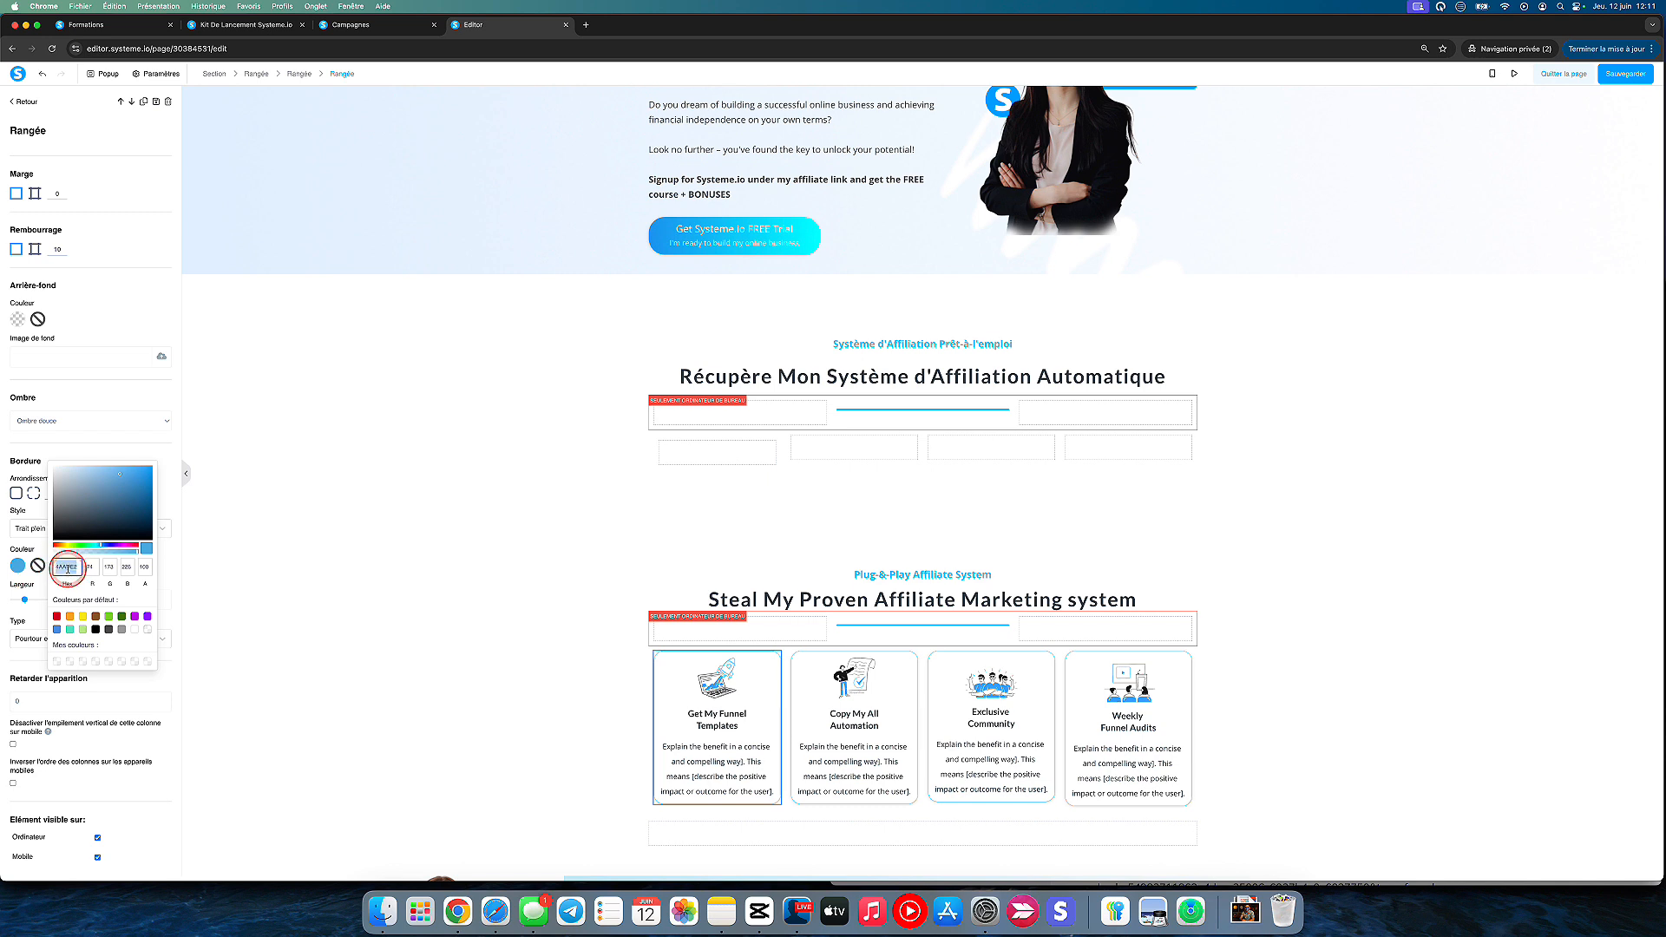
{"action": "left_click", "coordinate": [38, 618]}
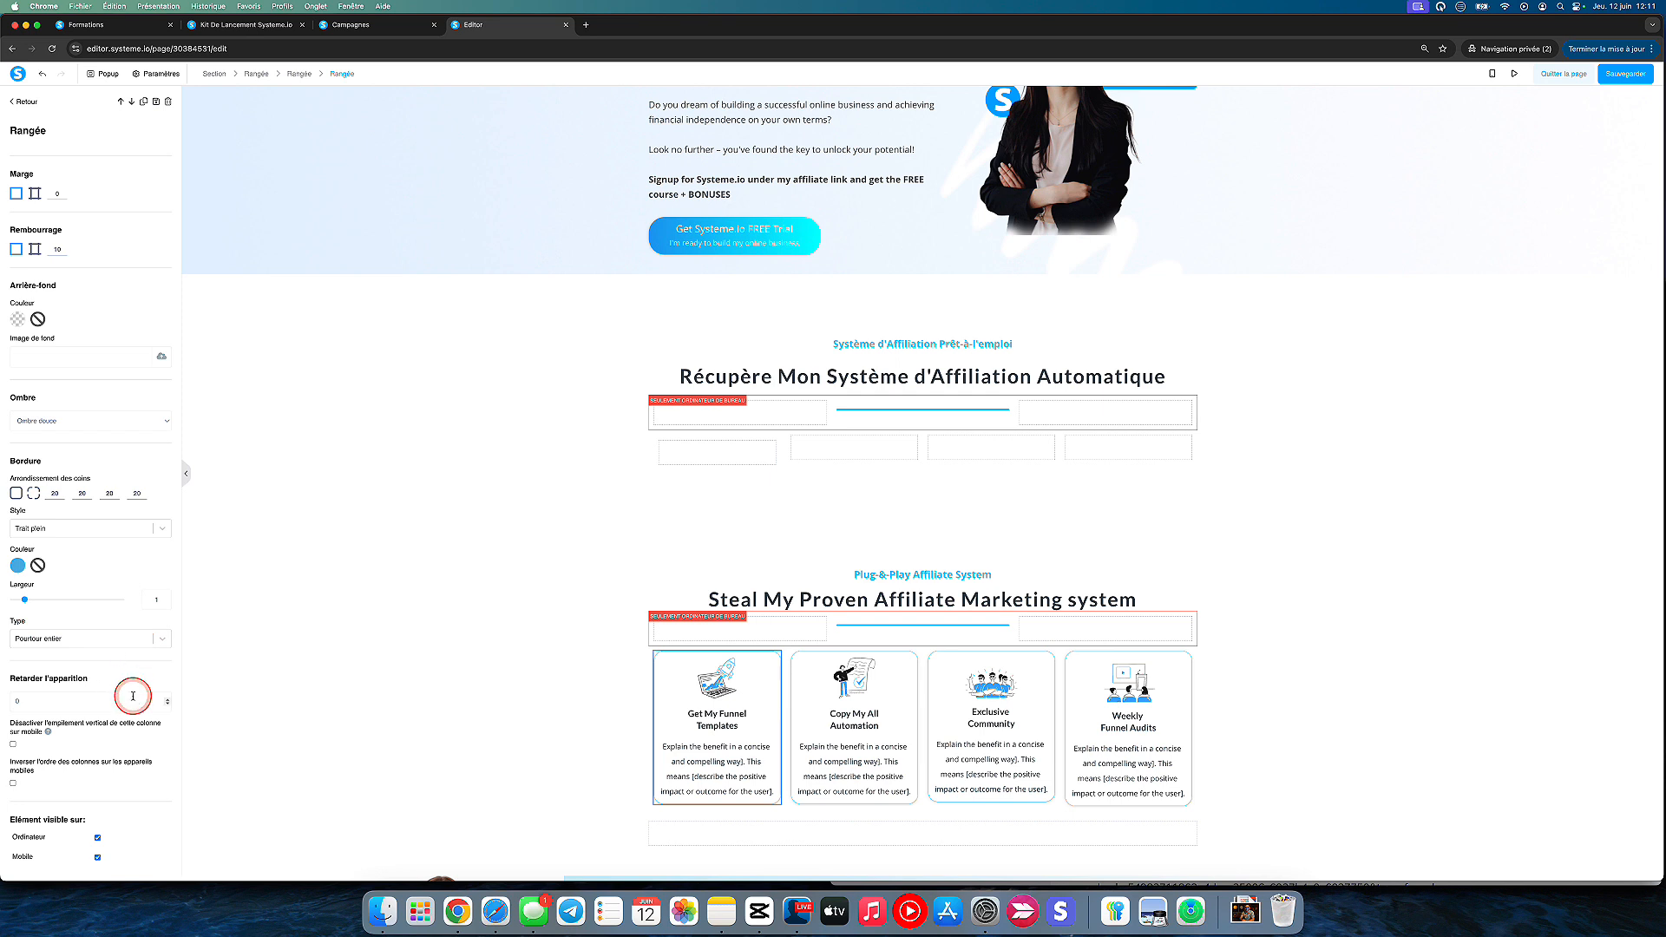
Compare the original first card's settings with the new inner row and set the inner row's shadow to "Ombre douce".
{"action": "left_click", "coordinate": [701, 454]}
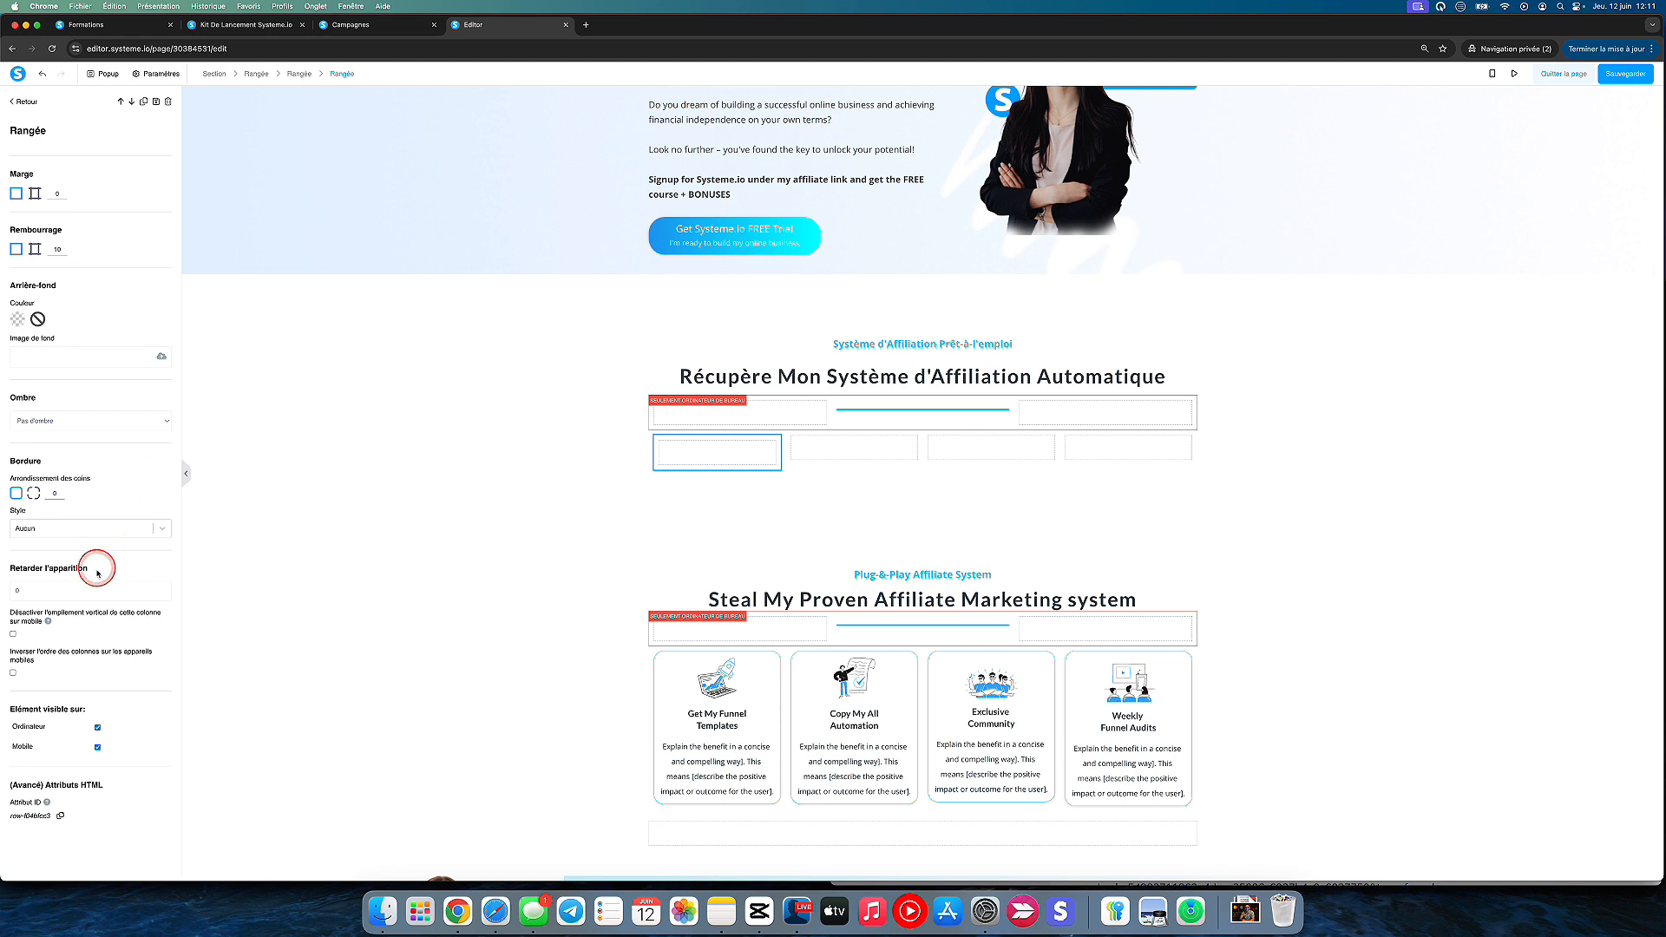
{"action": "left_click", "coordinate": [56, 423]}
{"action": "left_click", "coordinate": [528, 417]}
{"action": "left_click", "coordinate": [669, 662]}
{"action": "left_click", "coordinate": [656, 661]}
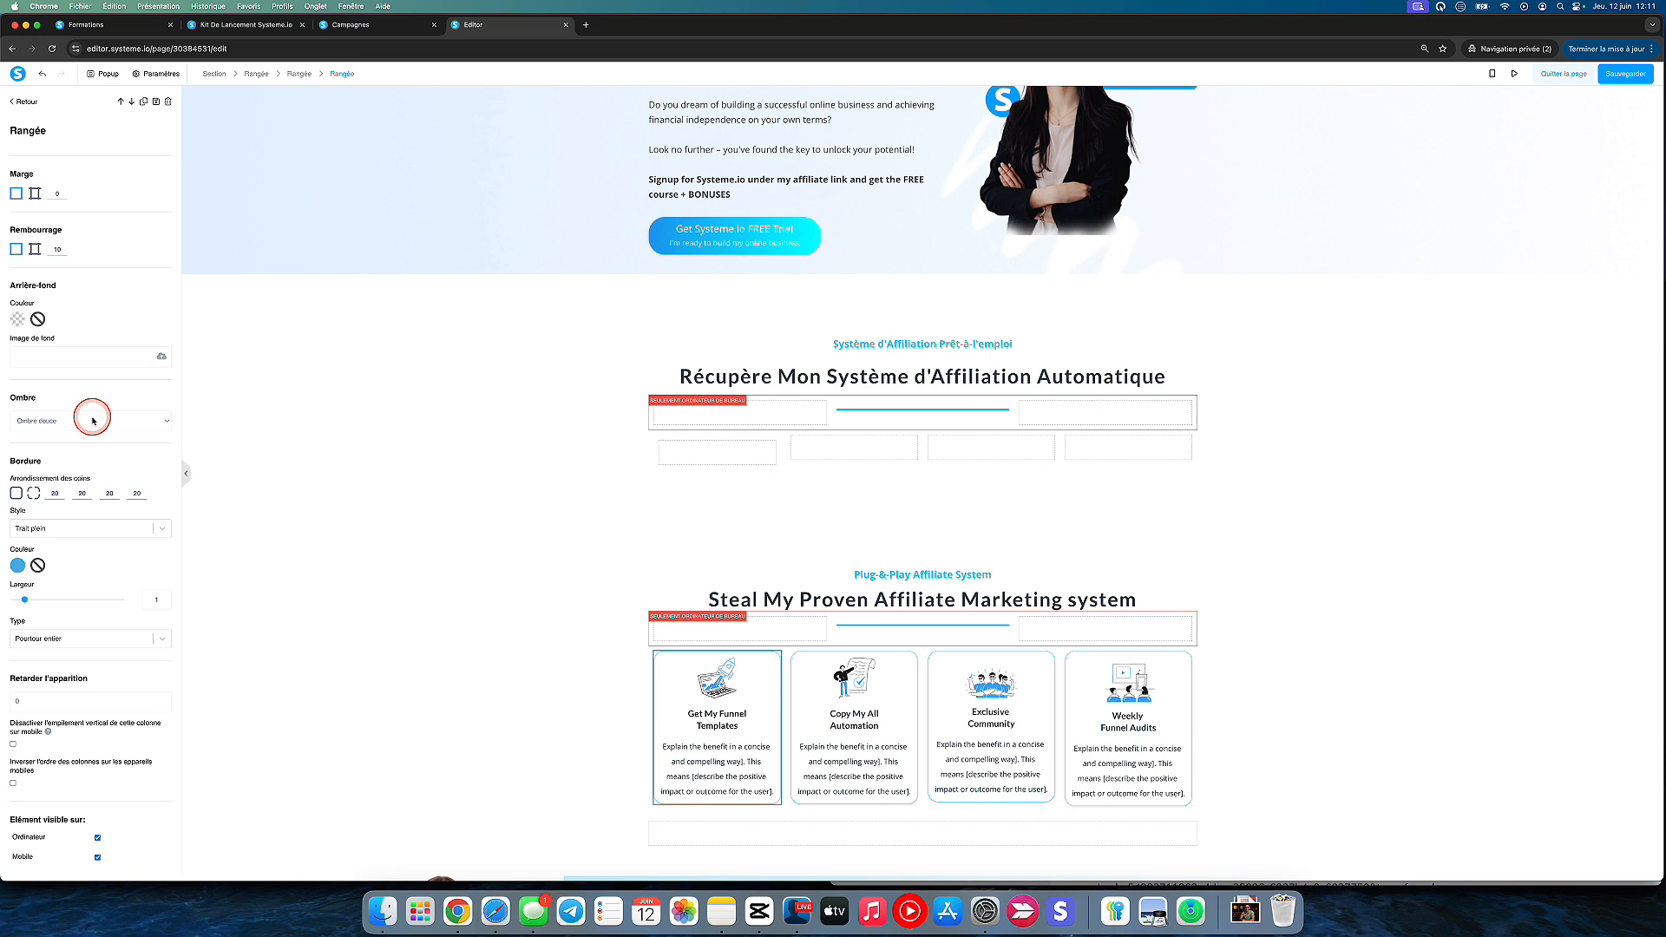
{"action": "left_click", "coordinate": [690, 452]}
{"action": "left_click", "coordinate": [666, 450]}
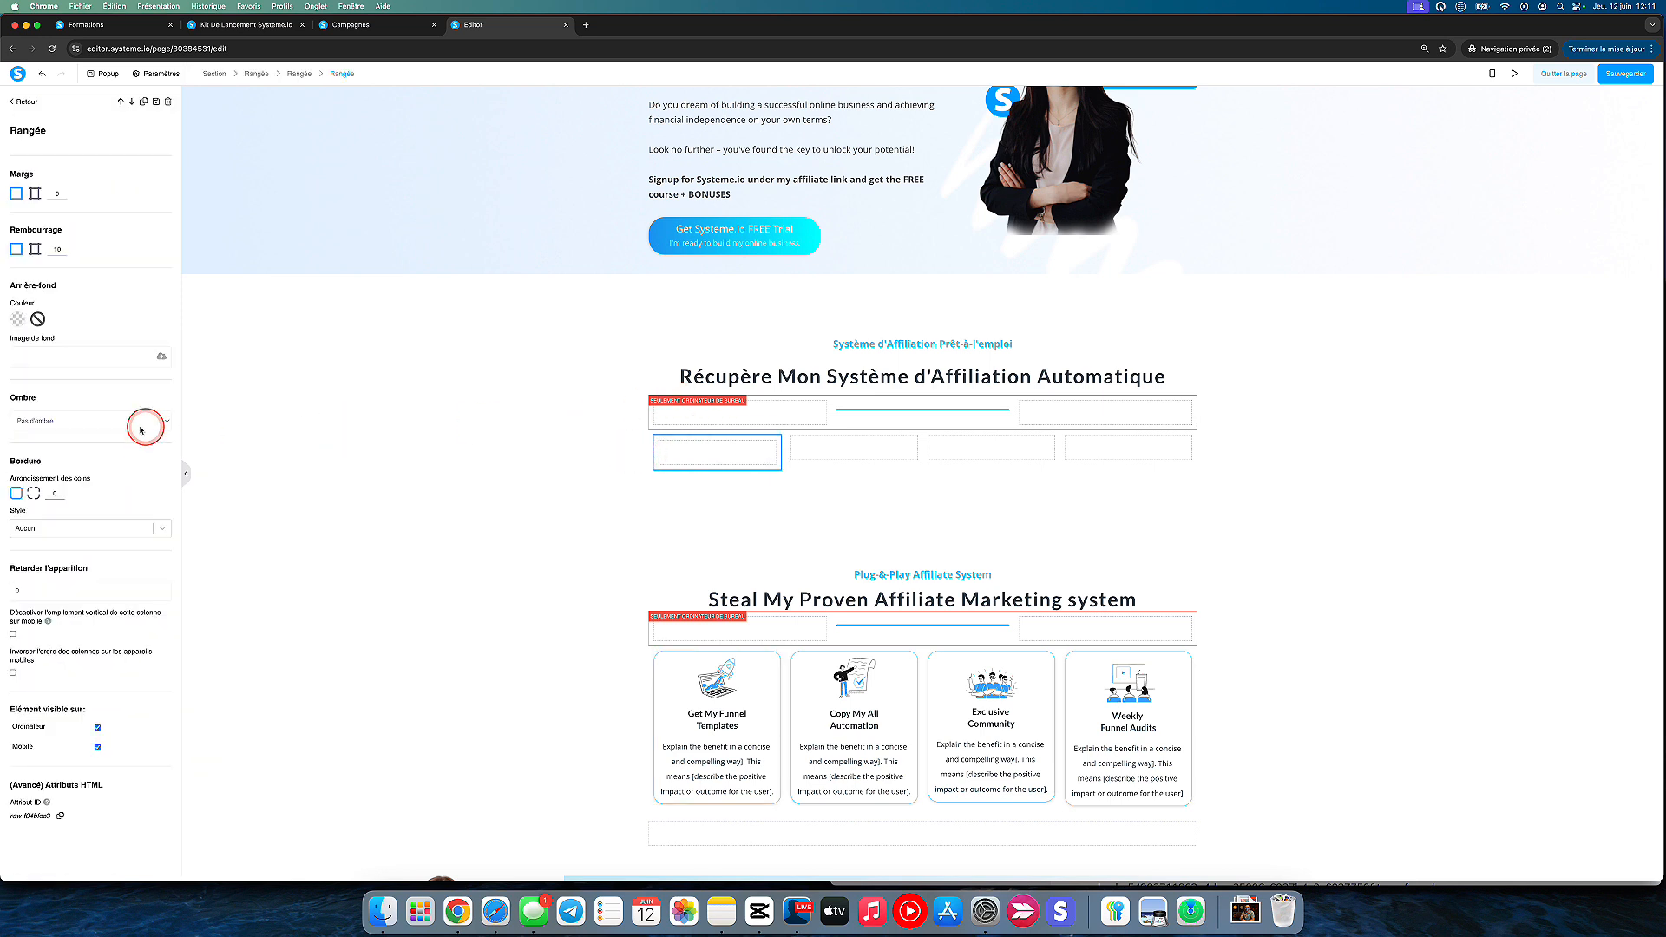
{"action": "left_click", "coordinate": [19, 321]}
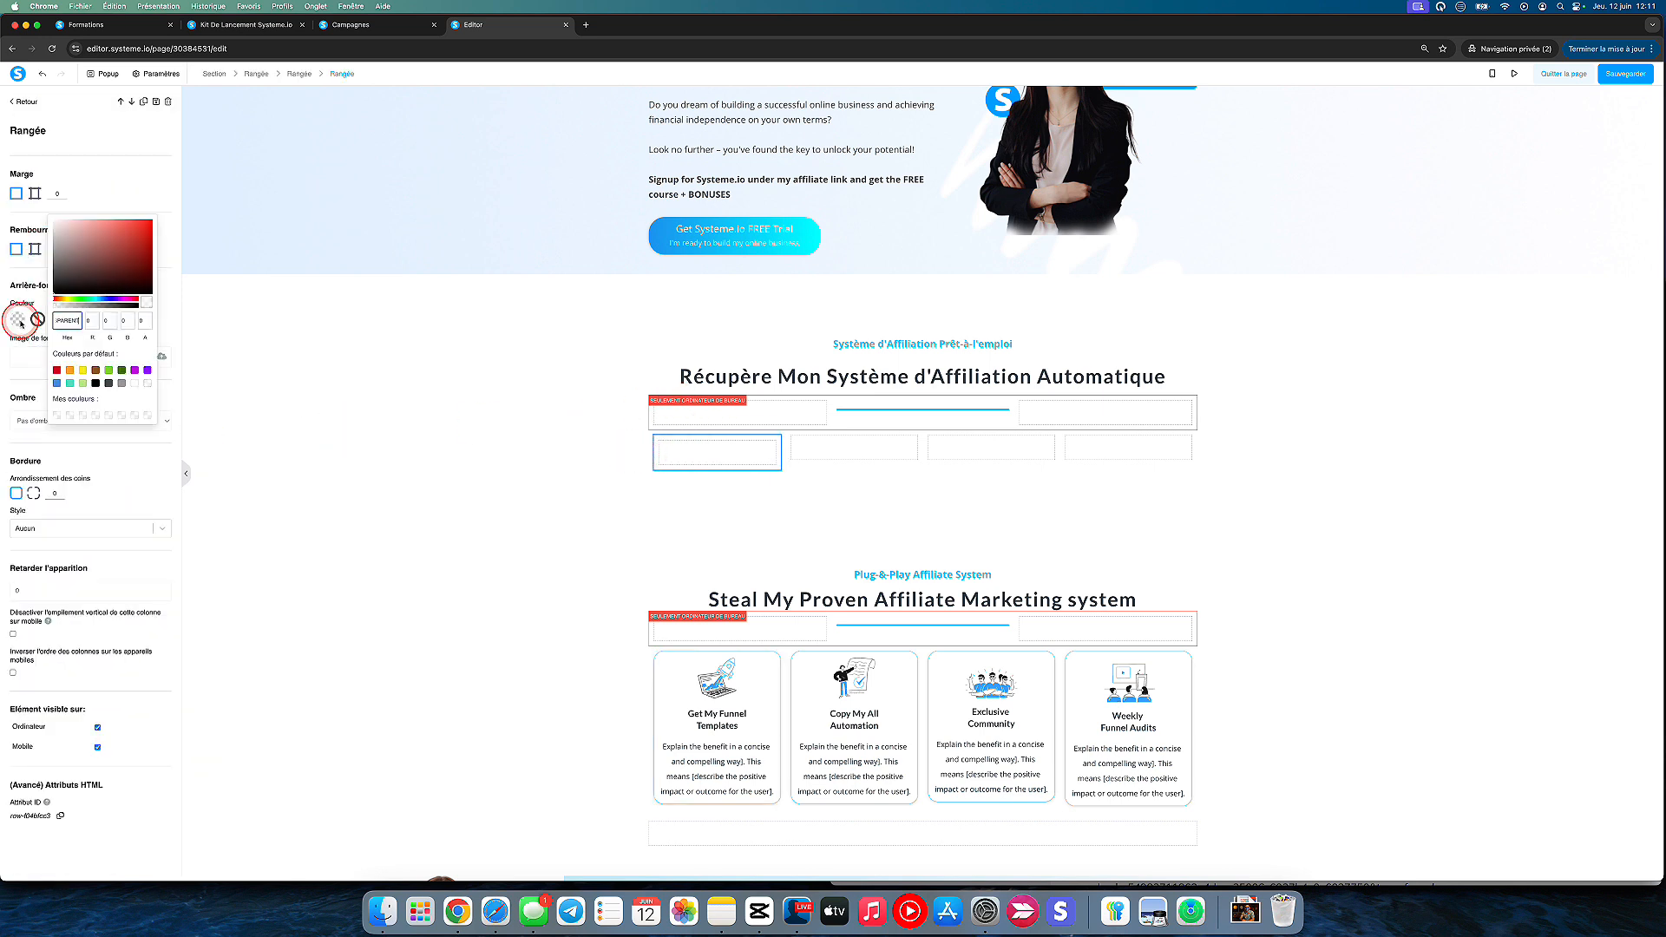
{"action": "left_click", "coordinate": [21, 365]}
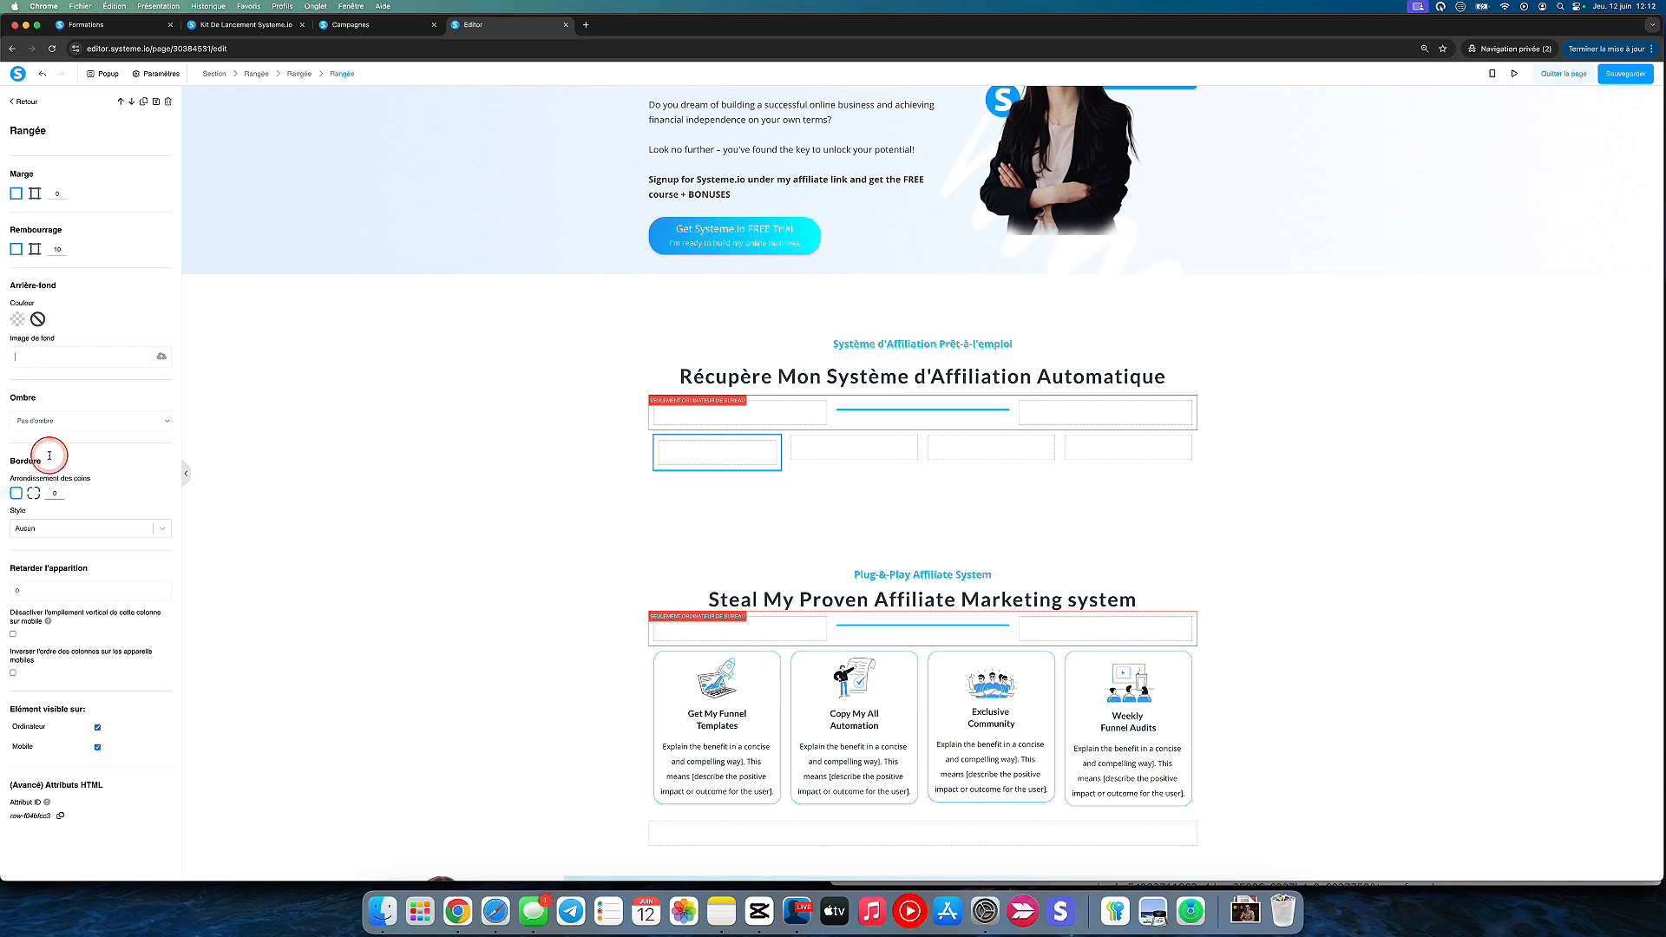
{"action": "left_click", "coordinate": [56, 427]}
{"action": "left_click", "coordinate": [57, 433]}
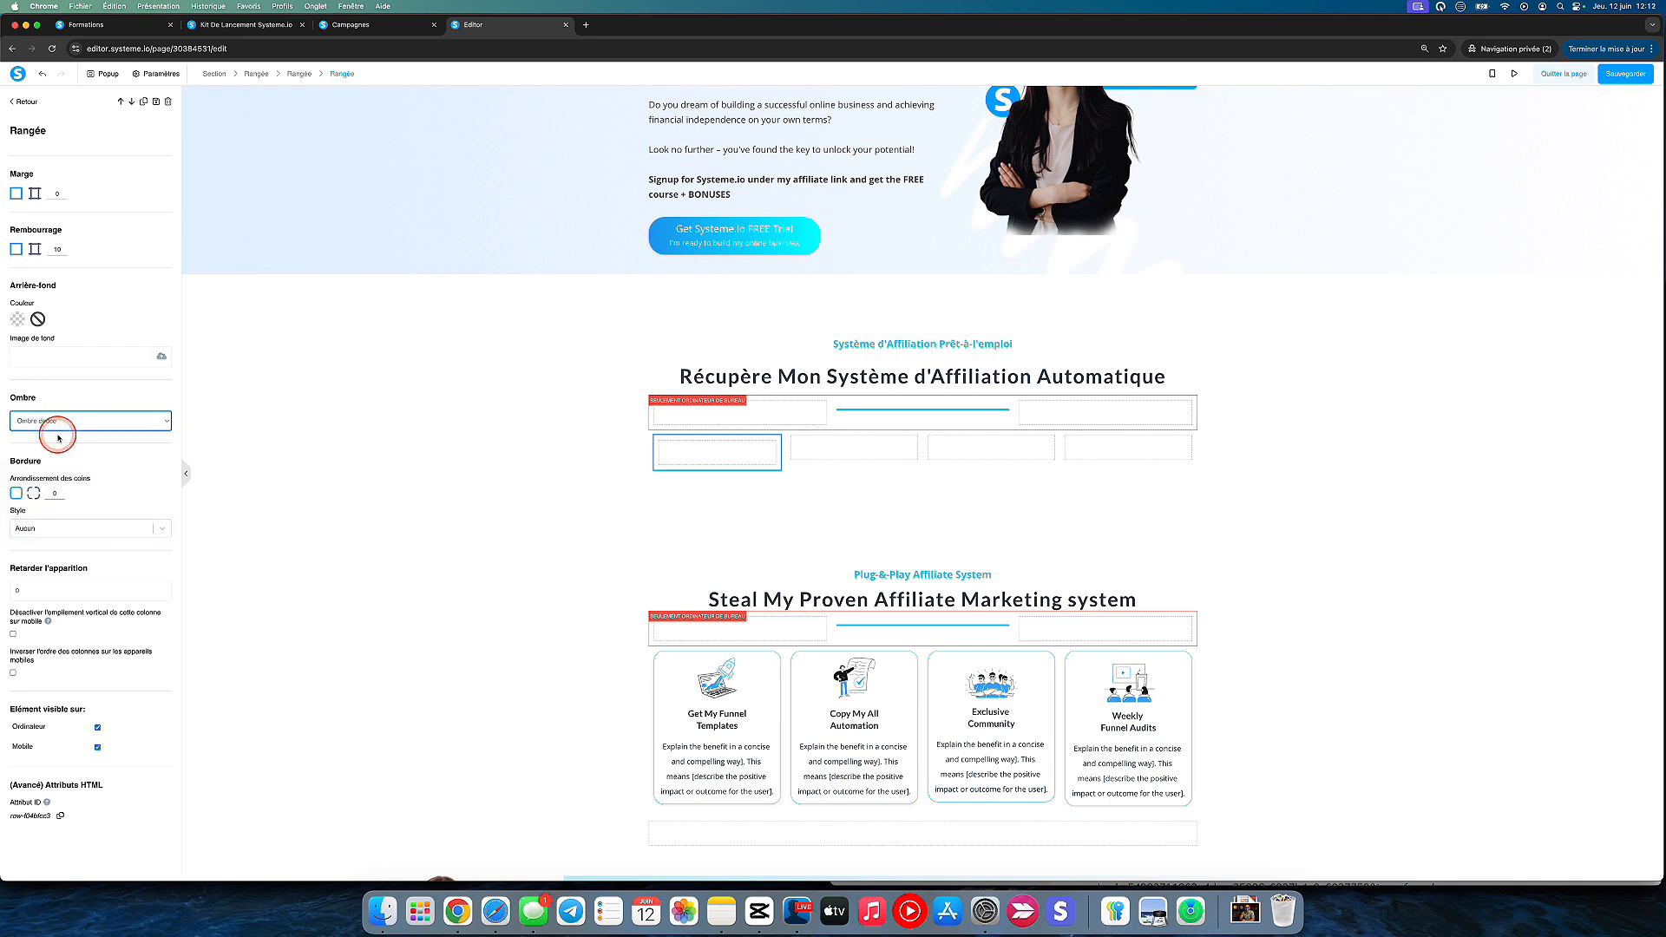
Give the new inner row a corner radius of 20 and a "Trait plein" border in the copied colour.
{"action": "left_click", "coordinate": [58, 493]}
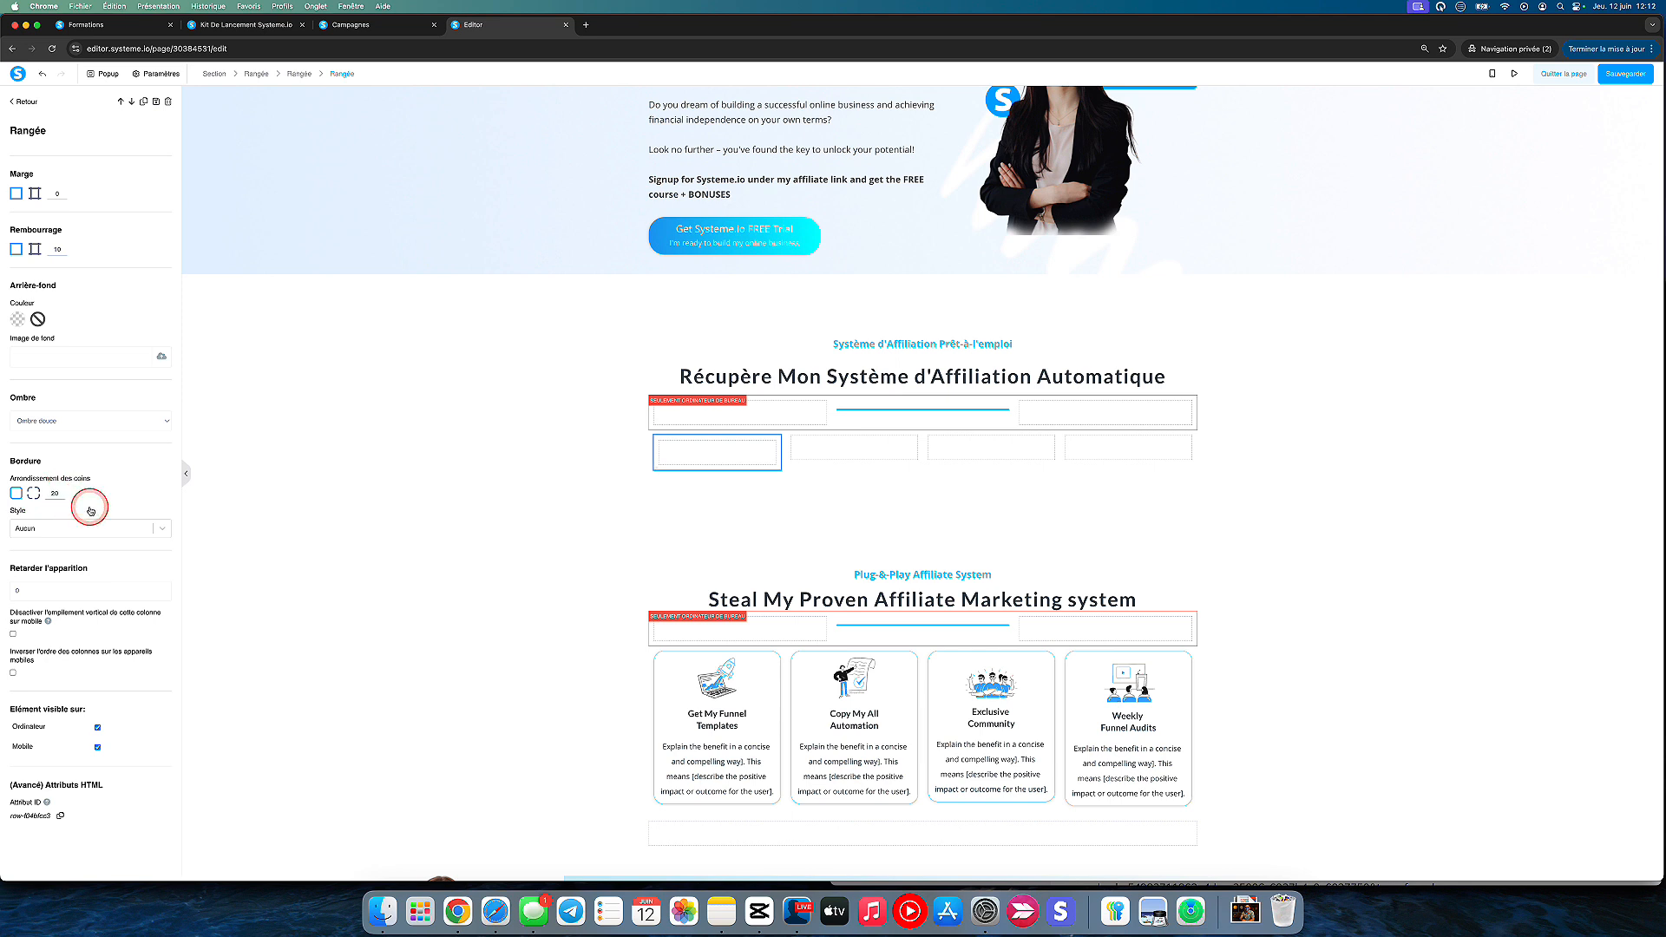
{"action": "left_click", "coordinate": [41, 536]}
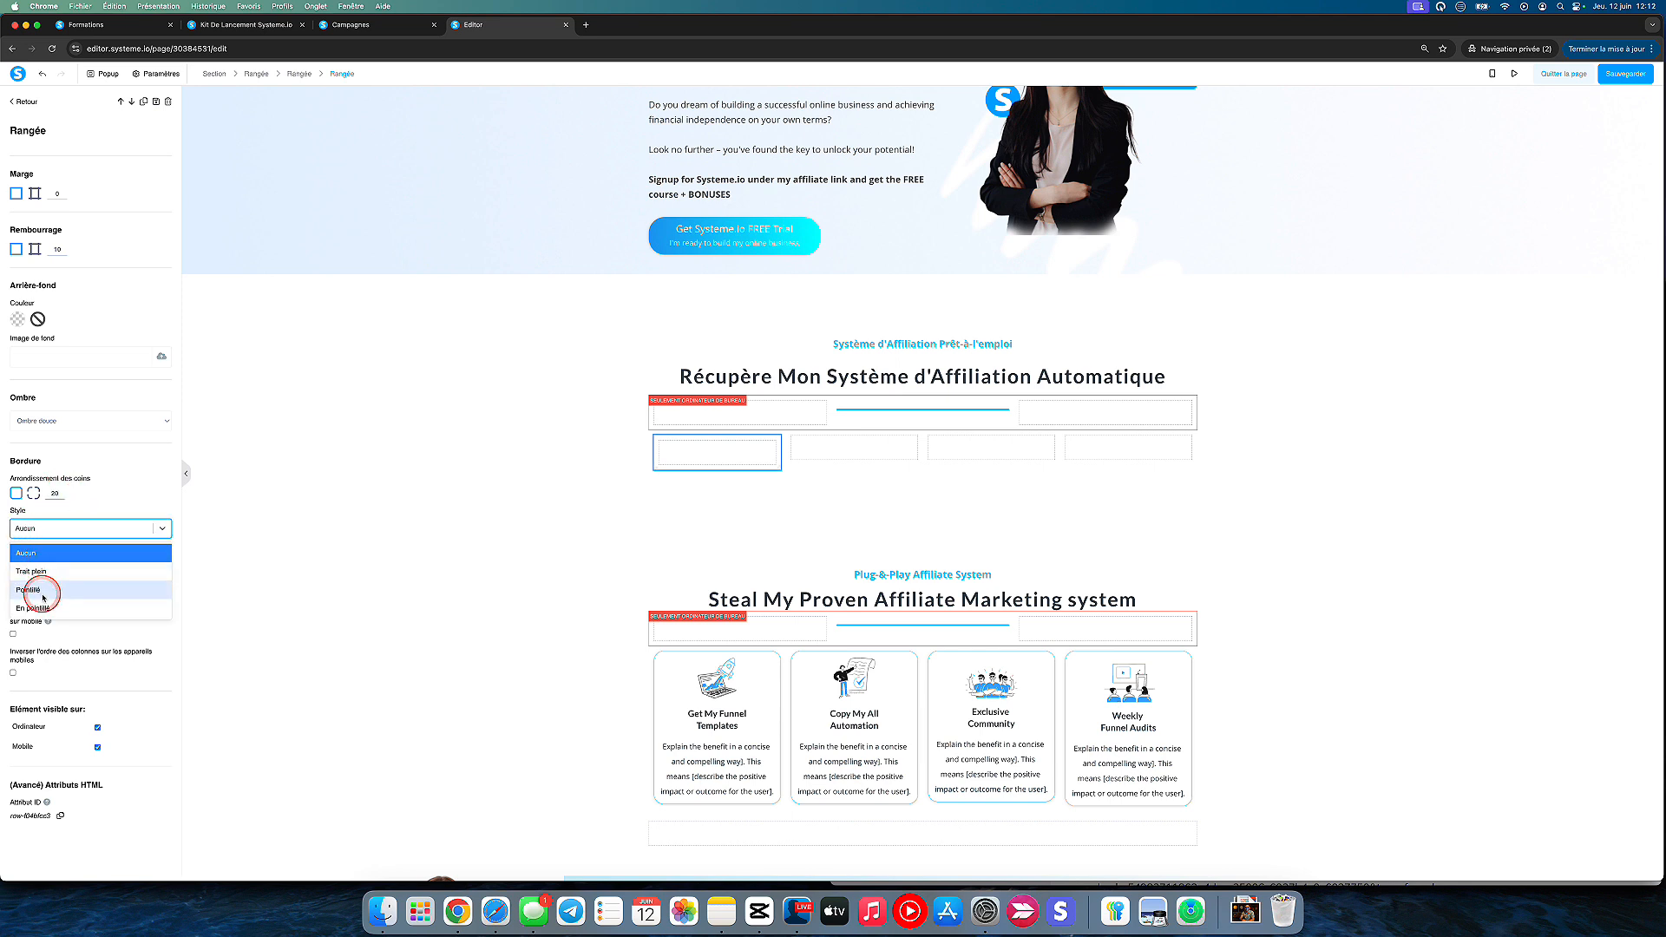
{"action": "left_click", "coordinate": [44, 571]}
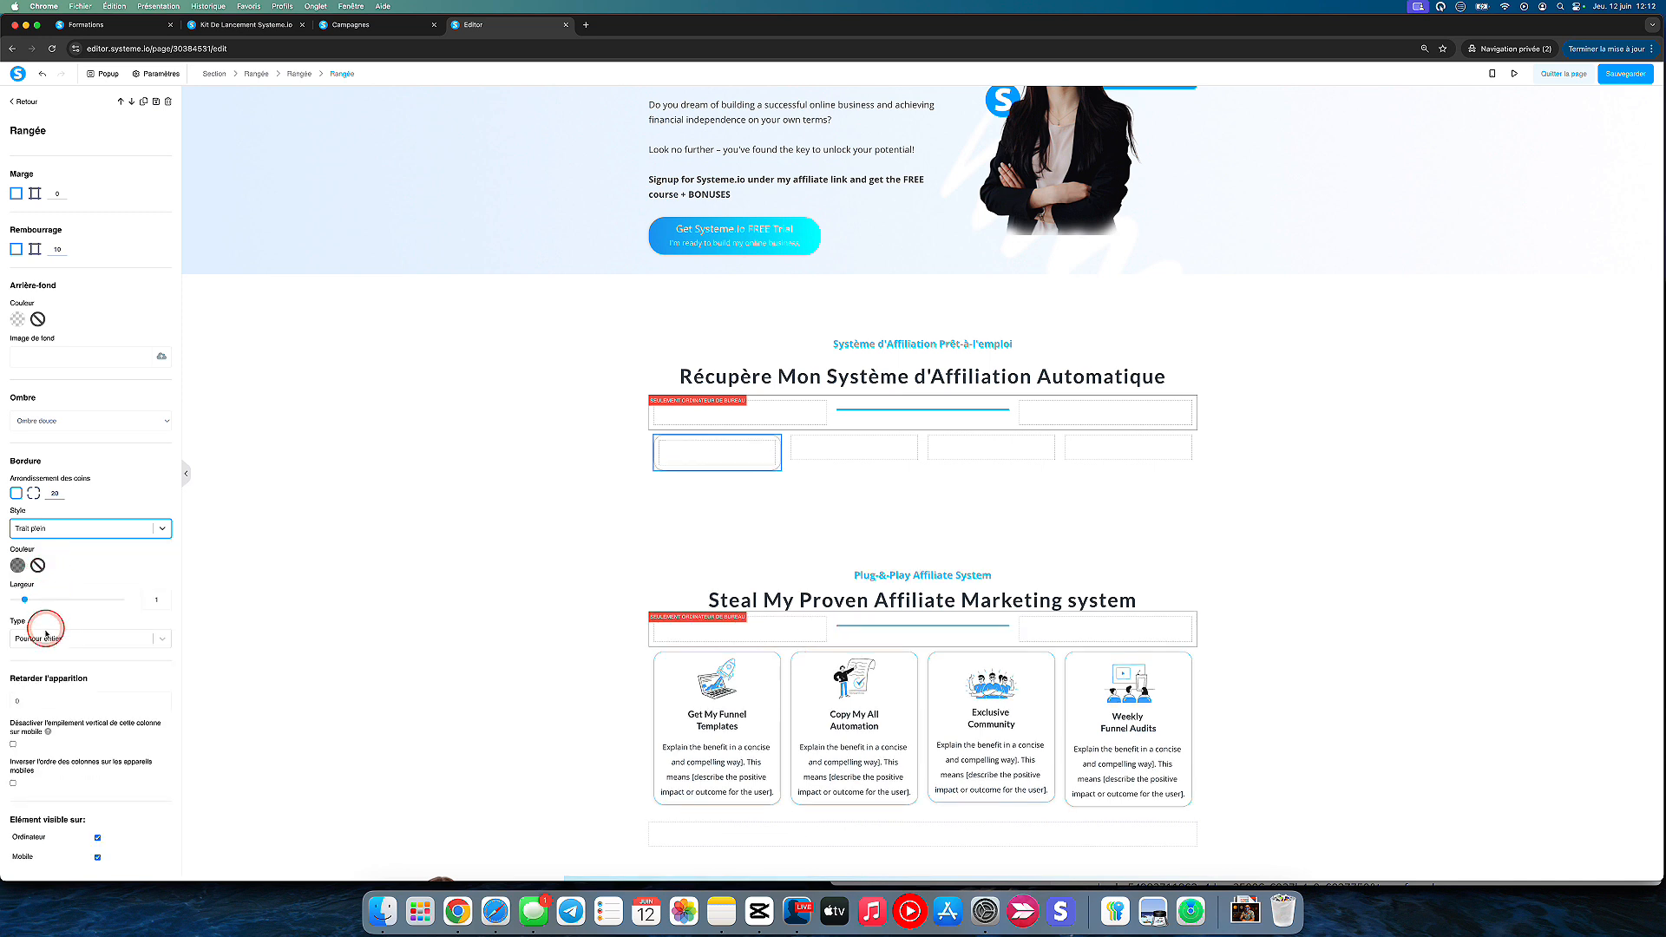
{"action": "left_click", "coordinate": [18, 566]}
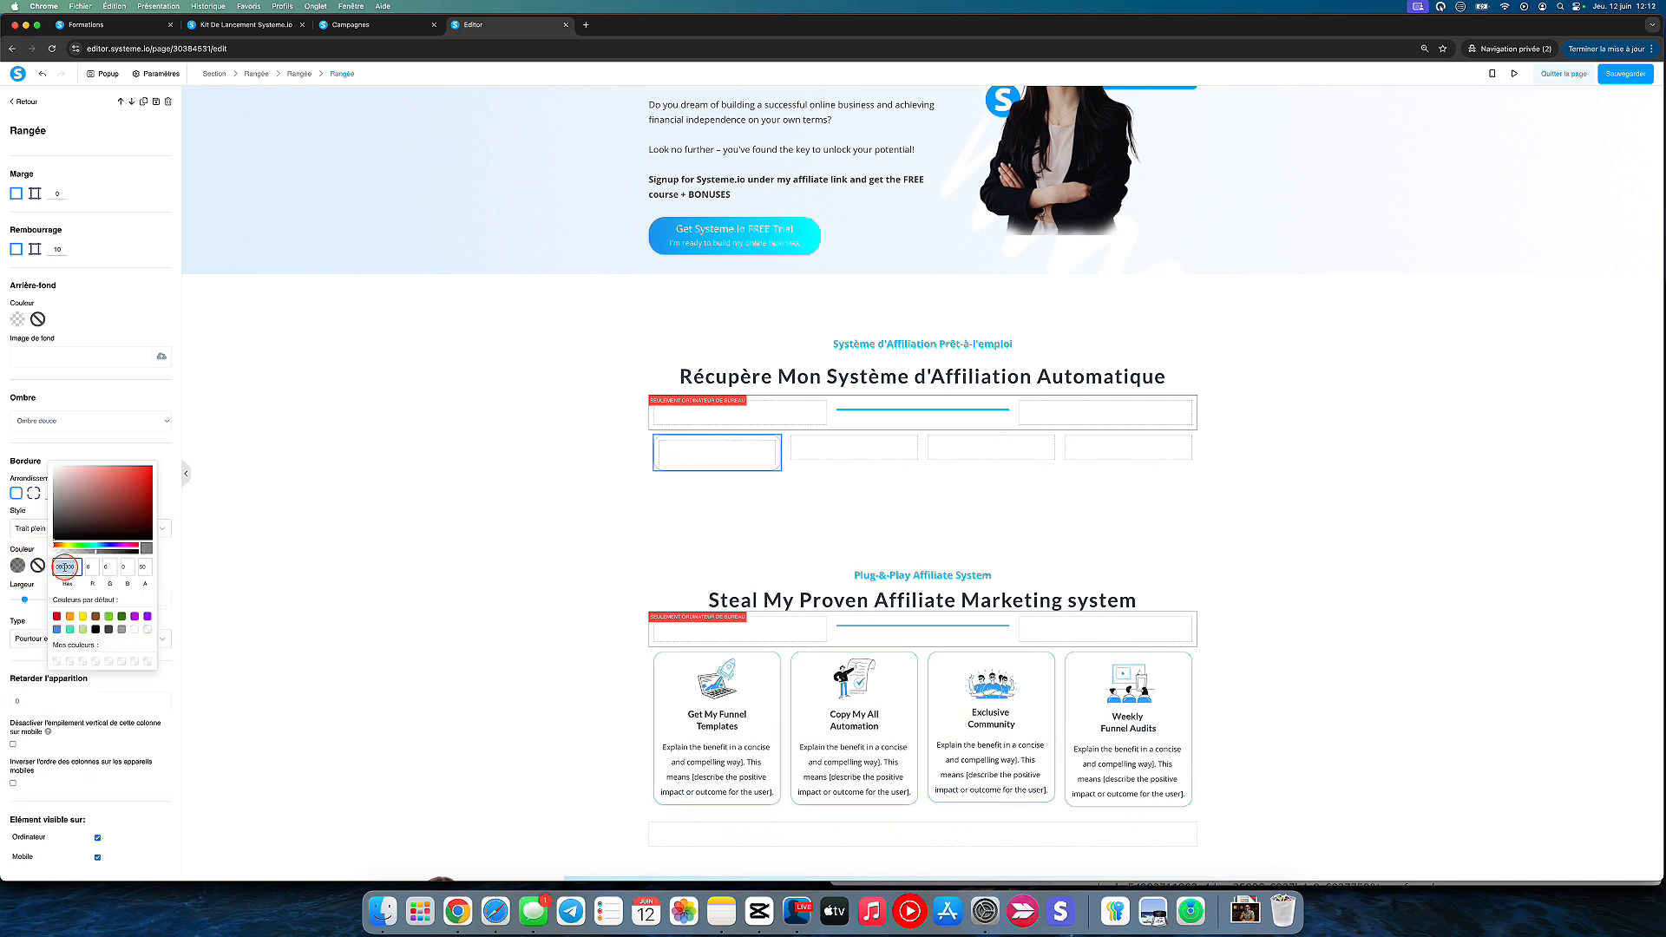
{"action": "left_click", "coordinate": [353, 517]}
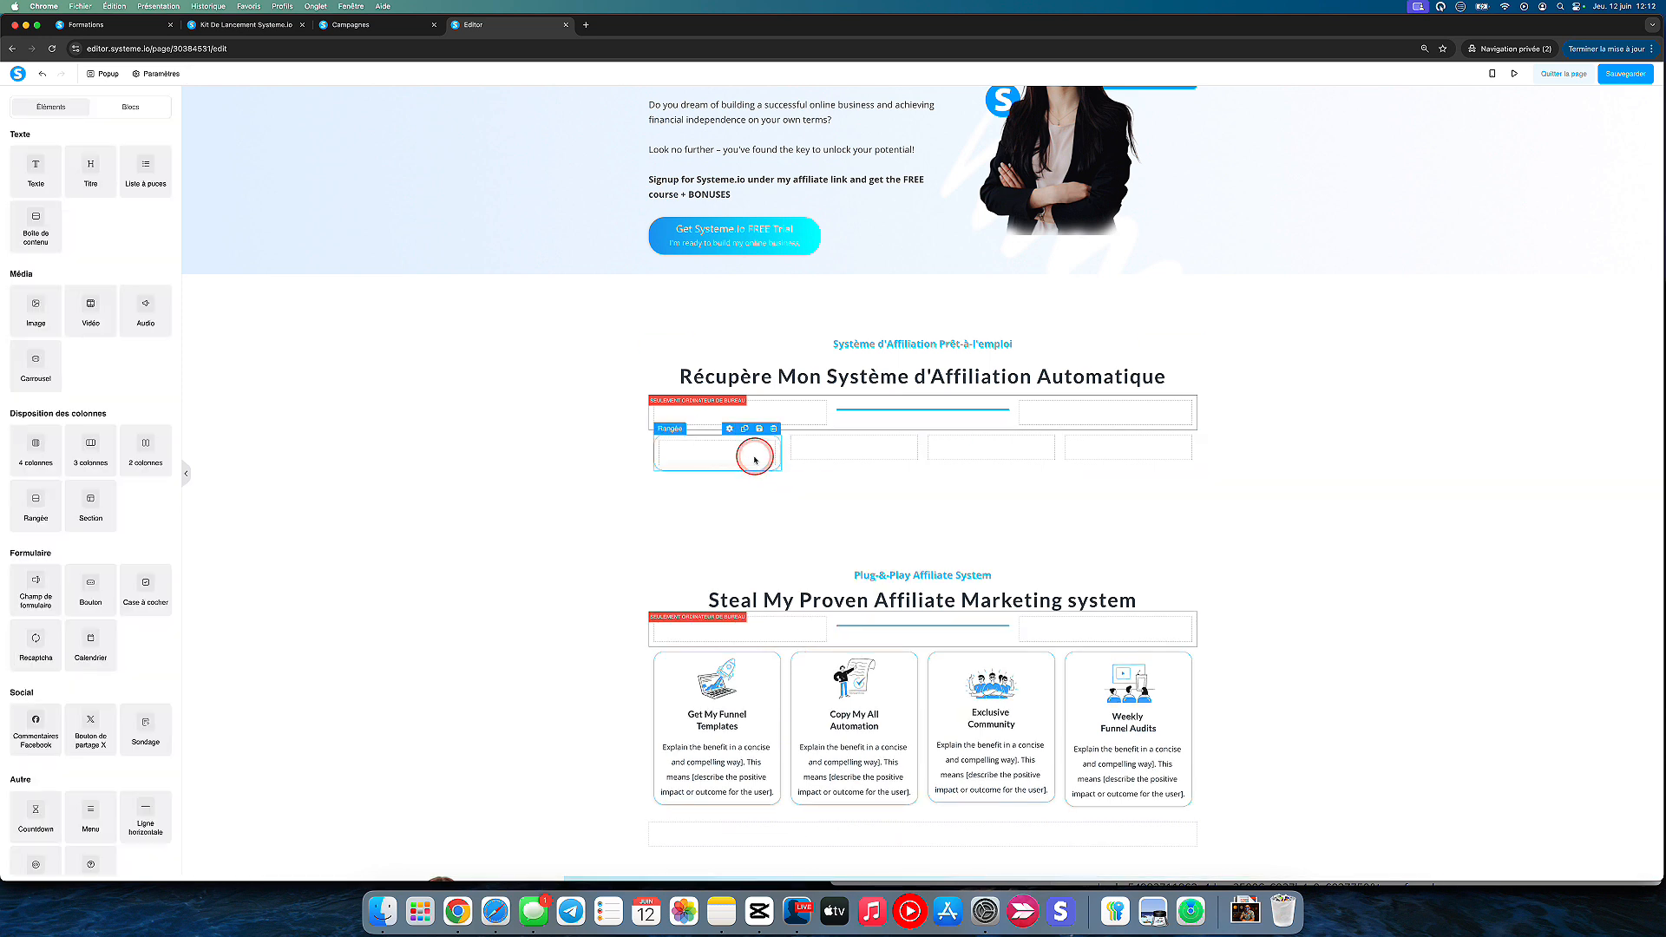
{"action": "left_click", "coordinate": [662, 449]}
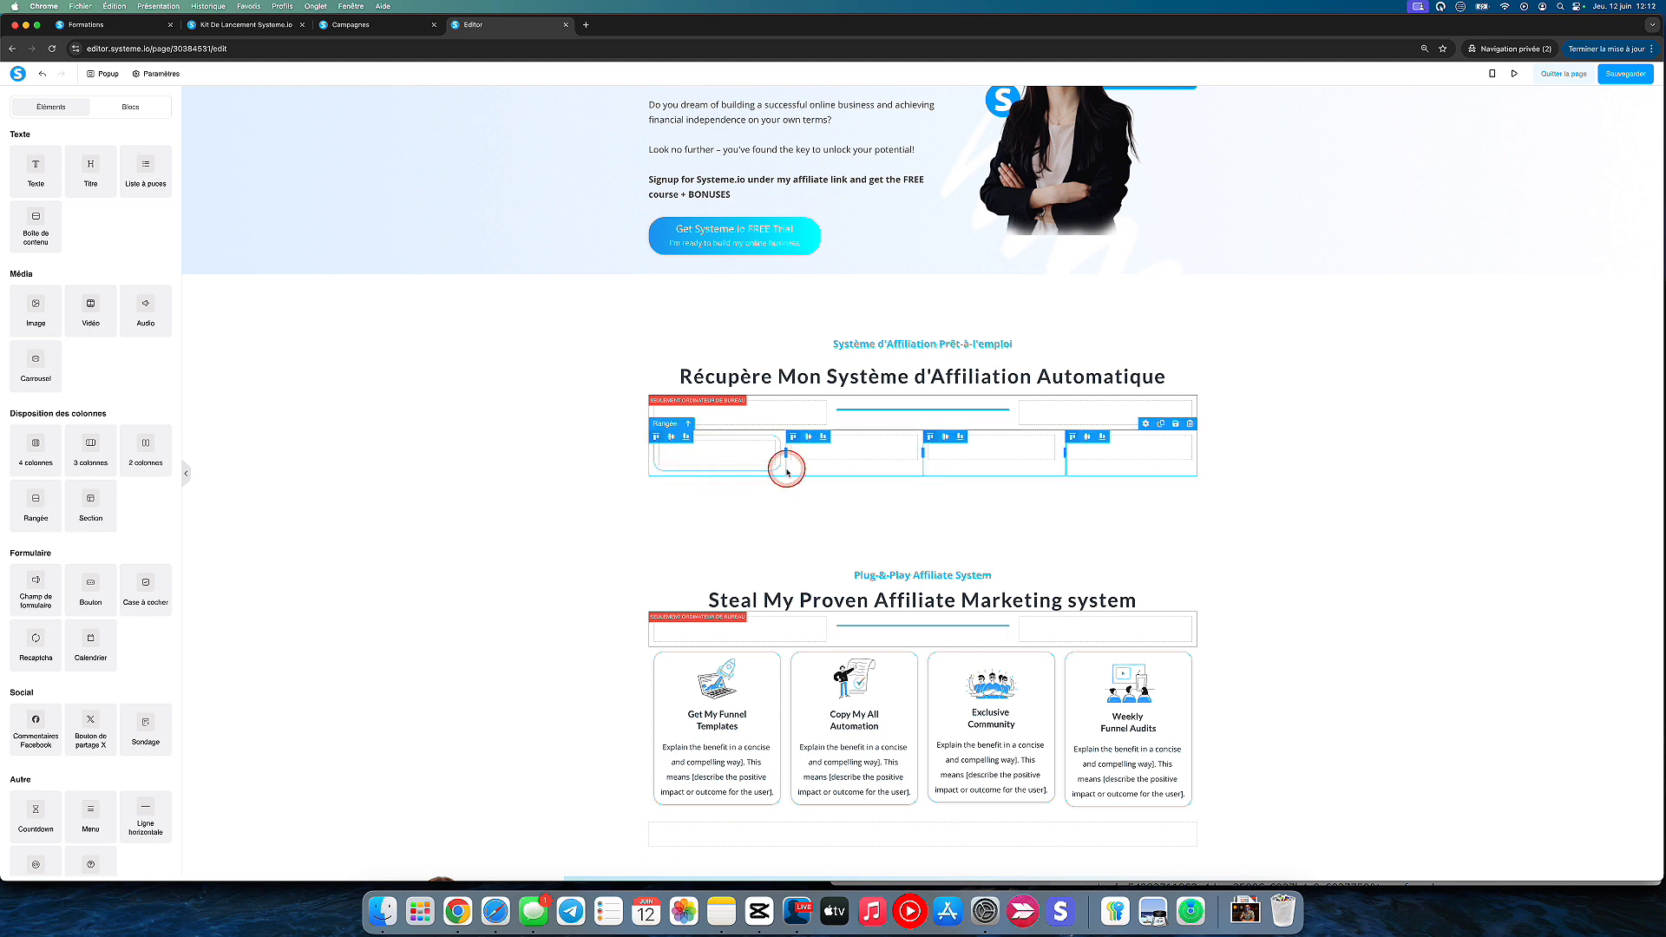
Fill the new bordered card in the first column with an image, a title and a text element below it.
{"action": "mouse_move", "coordinate": [731, 448]}
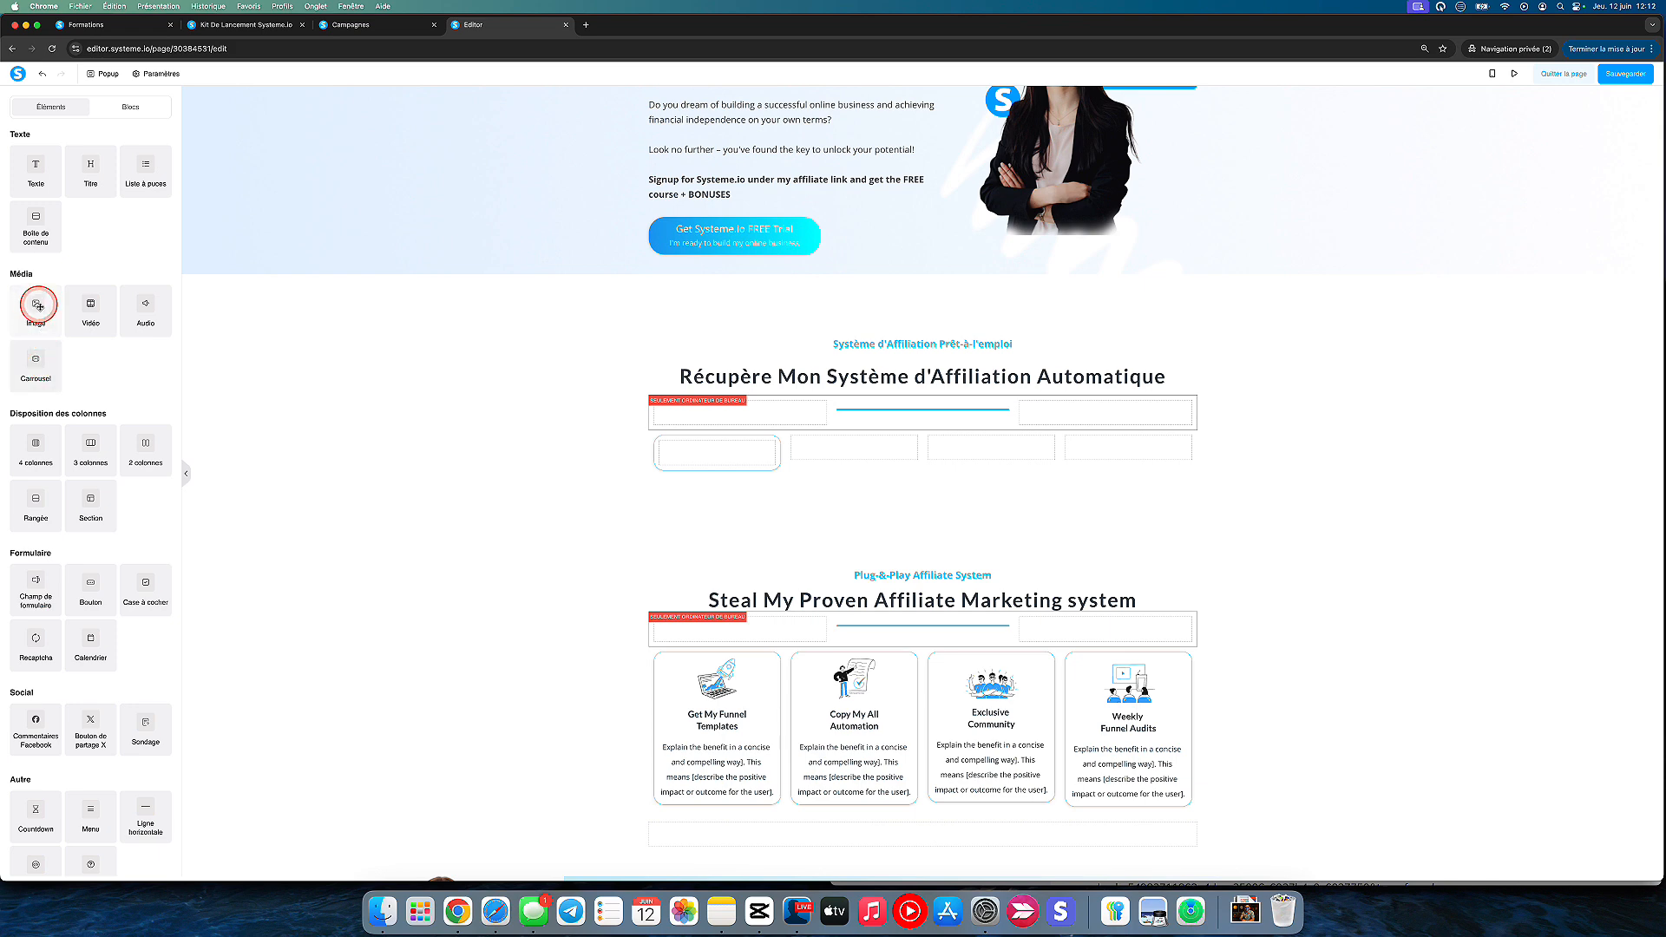
{"action": "left_click_drag", "start_coordinate": [39, 307], "coordinate": [692, 450]}
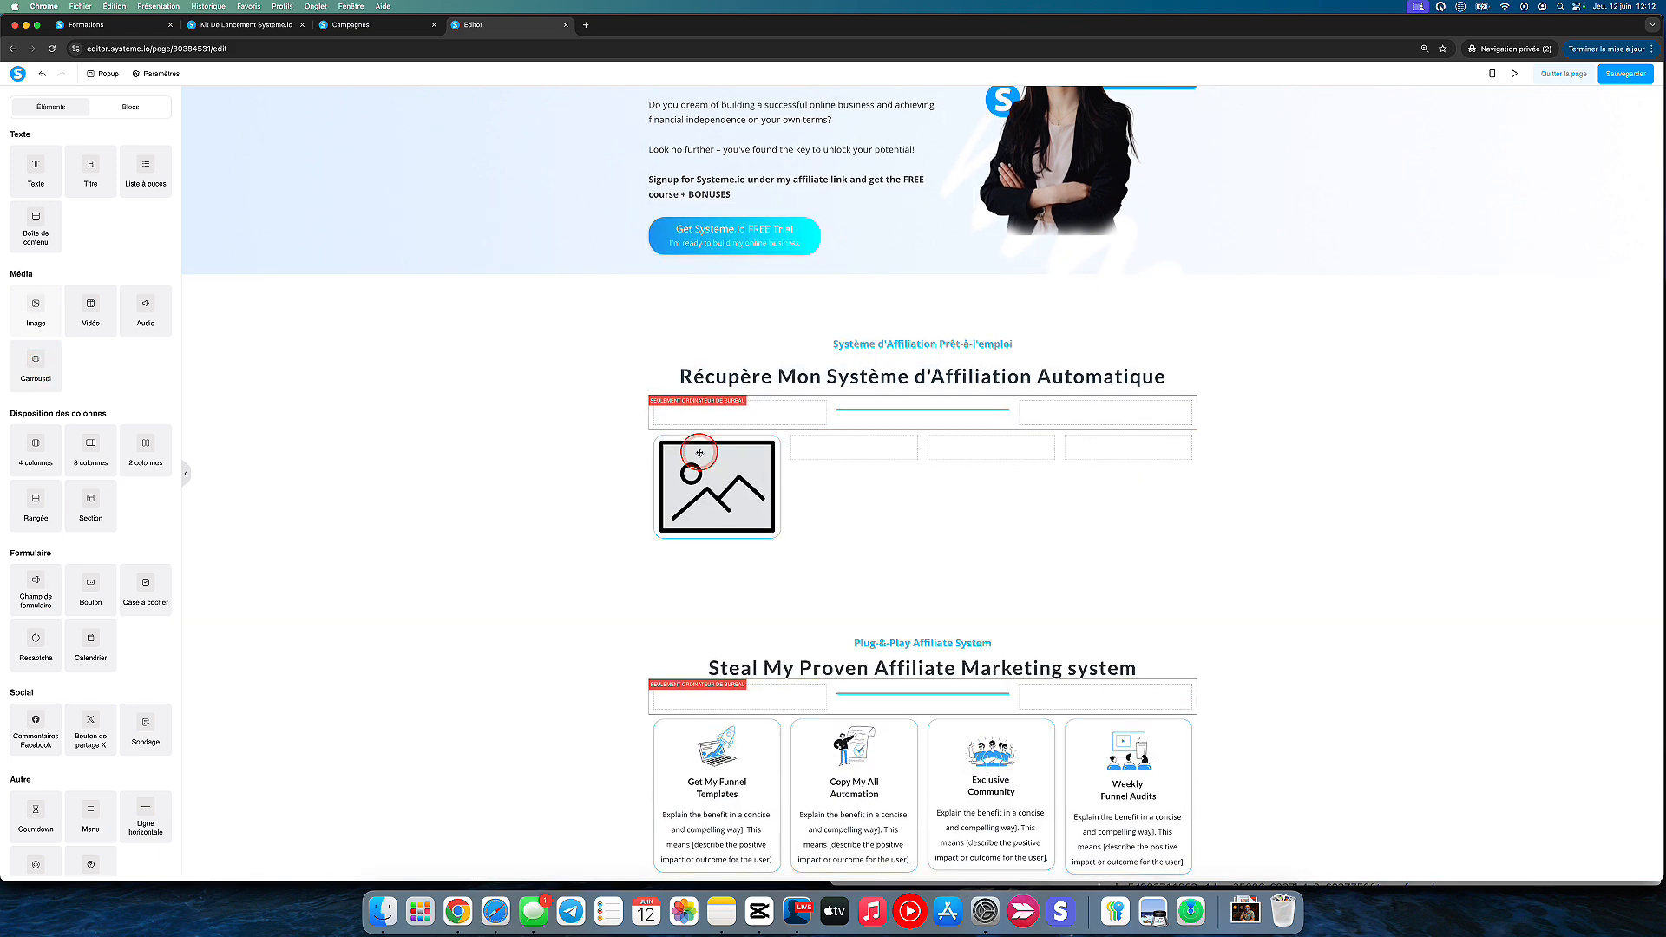
{"action": "left_click_drag", "start_coordinate": [33, 168], "coordinate": [720, 556]}
{"action": "left_click_drag", "start_coordinate": [90, 169], "coordinate": [692, 536]}
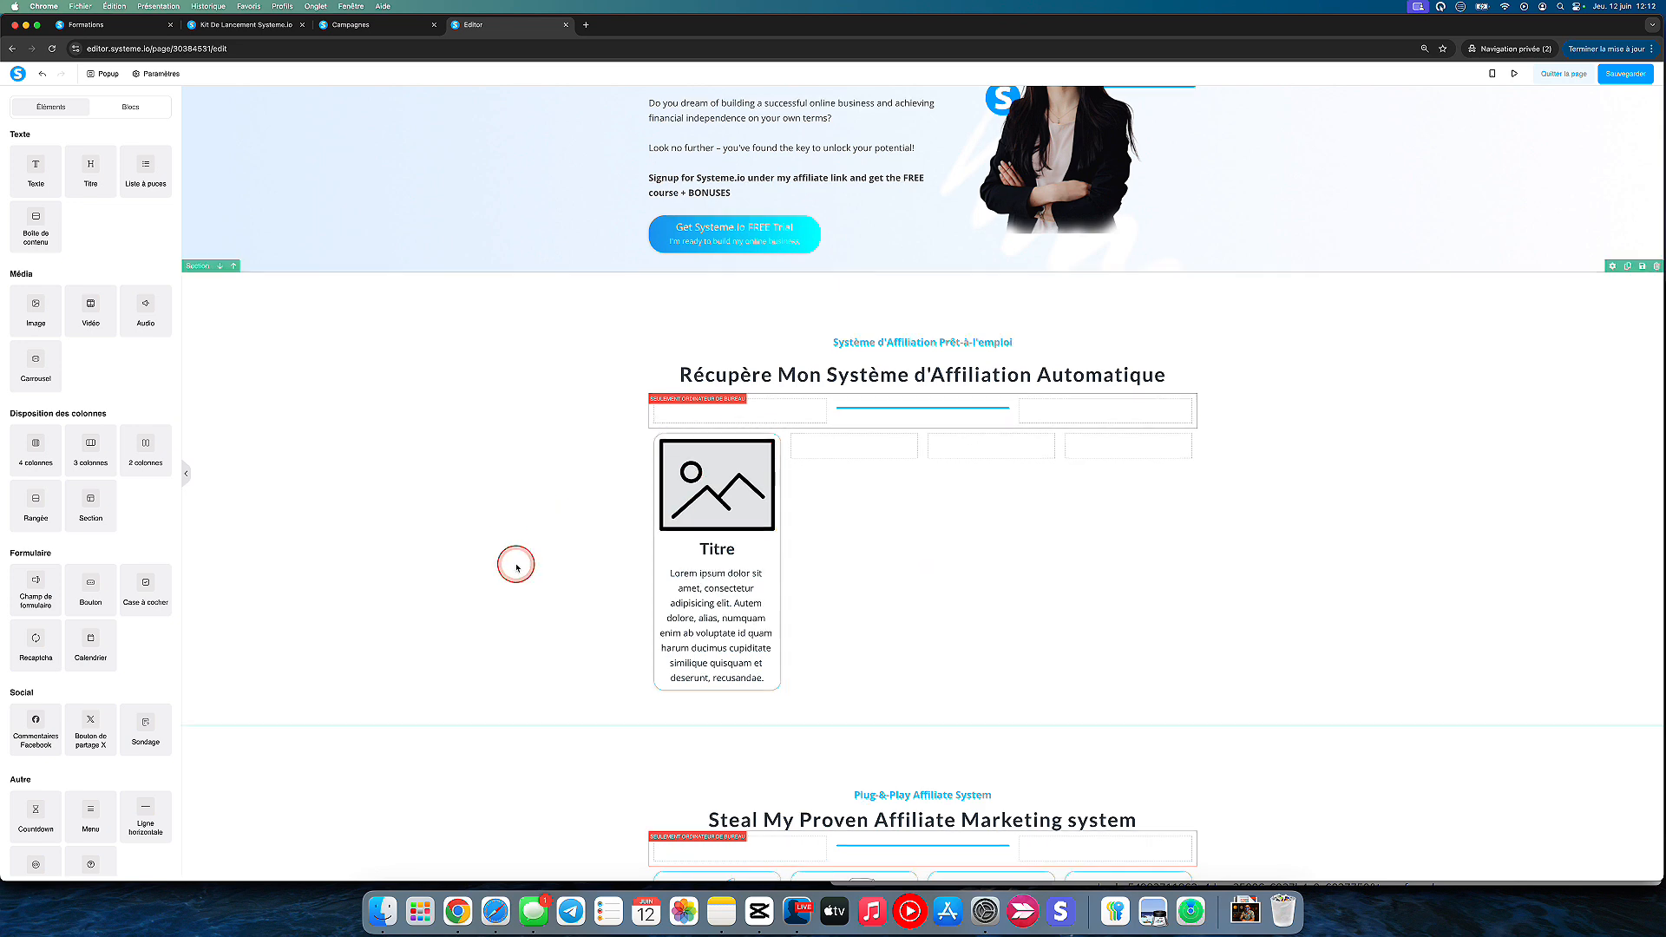
Duplicate the new card and move one of the two cards into the second column.
{"action": "scroll", "coordinate": [517, 565], "scroll_direction": "down", "scroll_amount": 3}
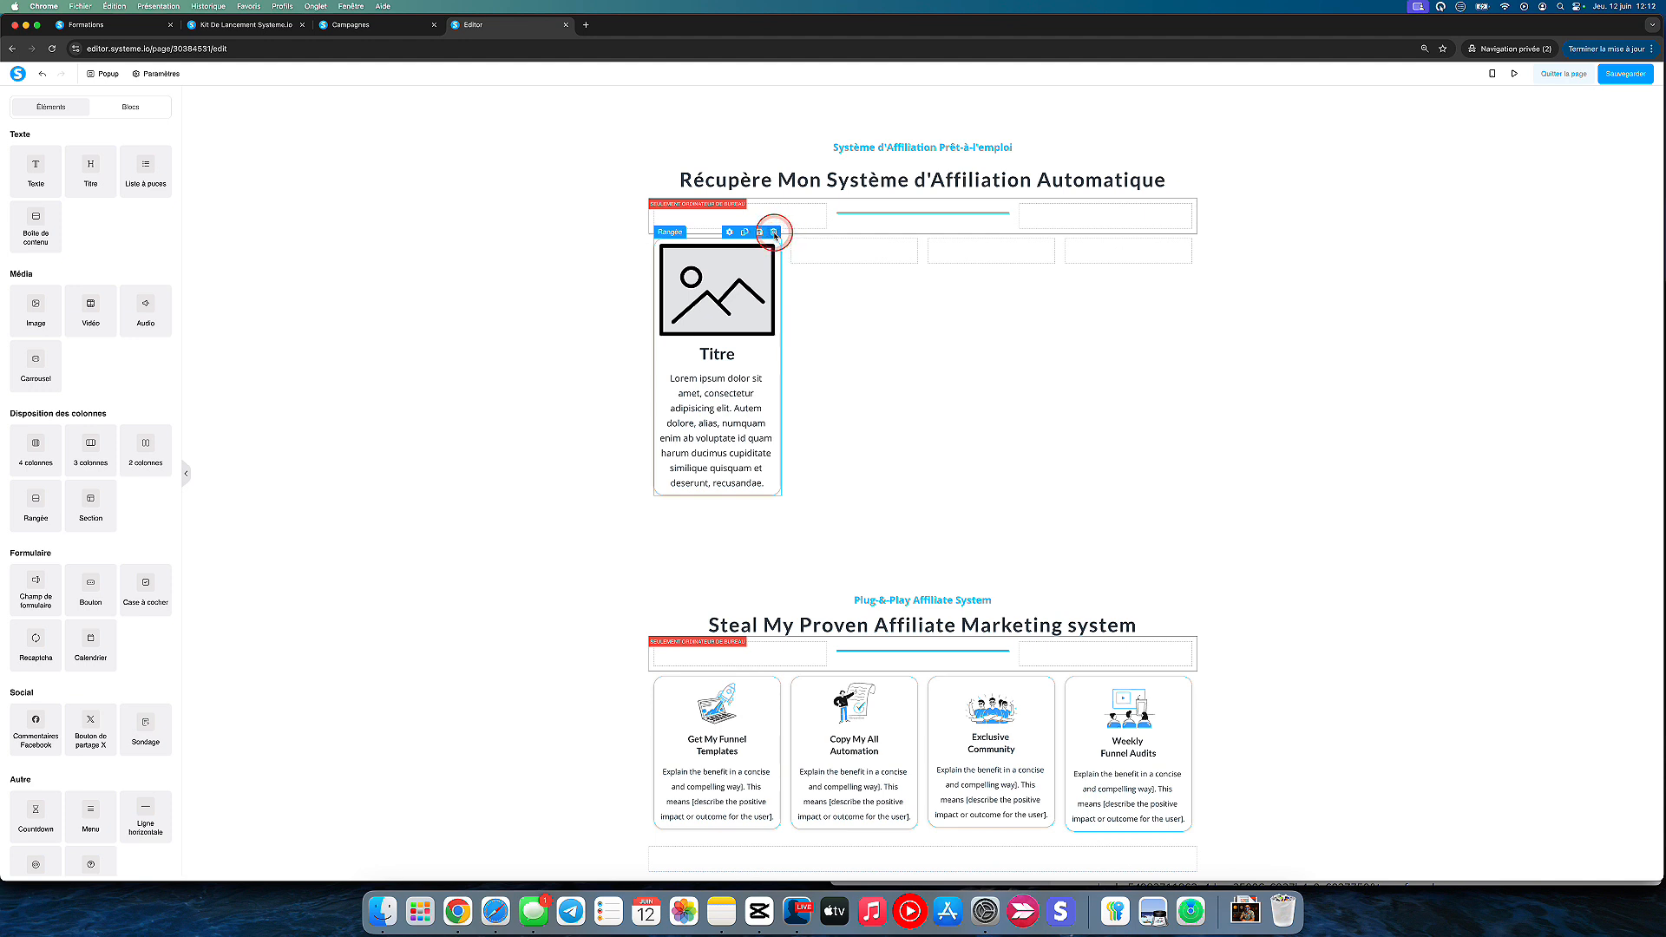
{"action": "left_click", "coordinate": [744, 233]}
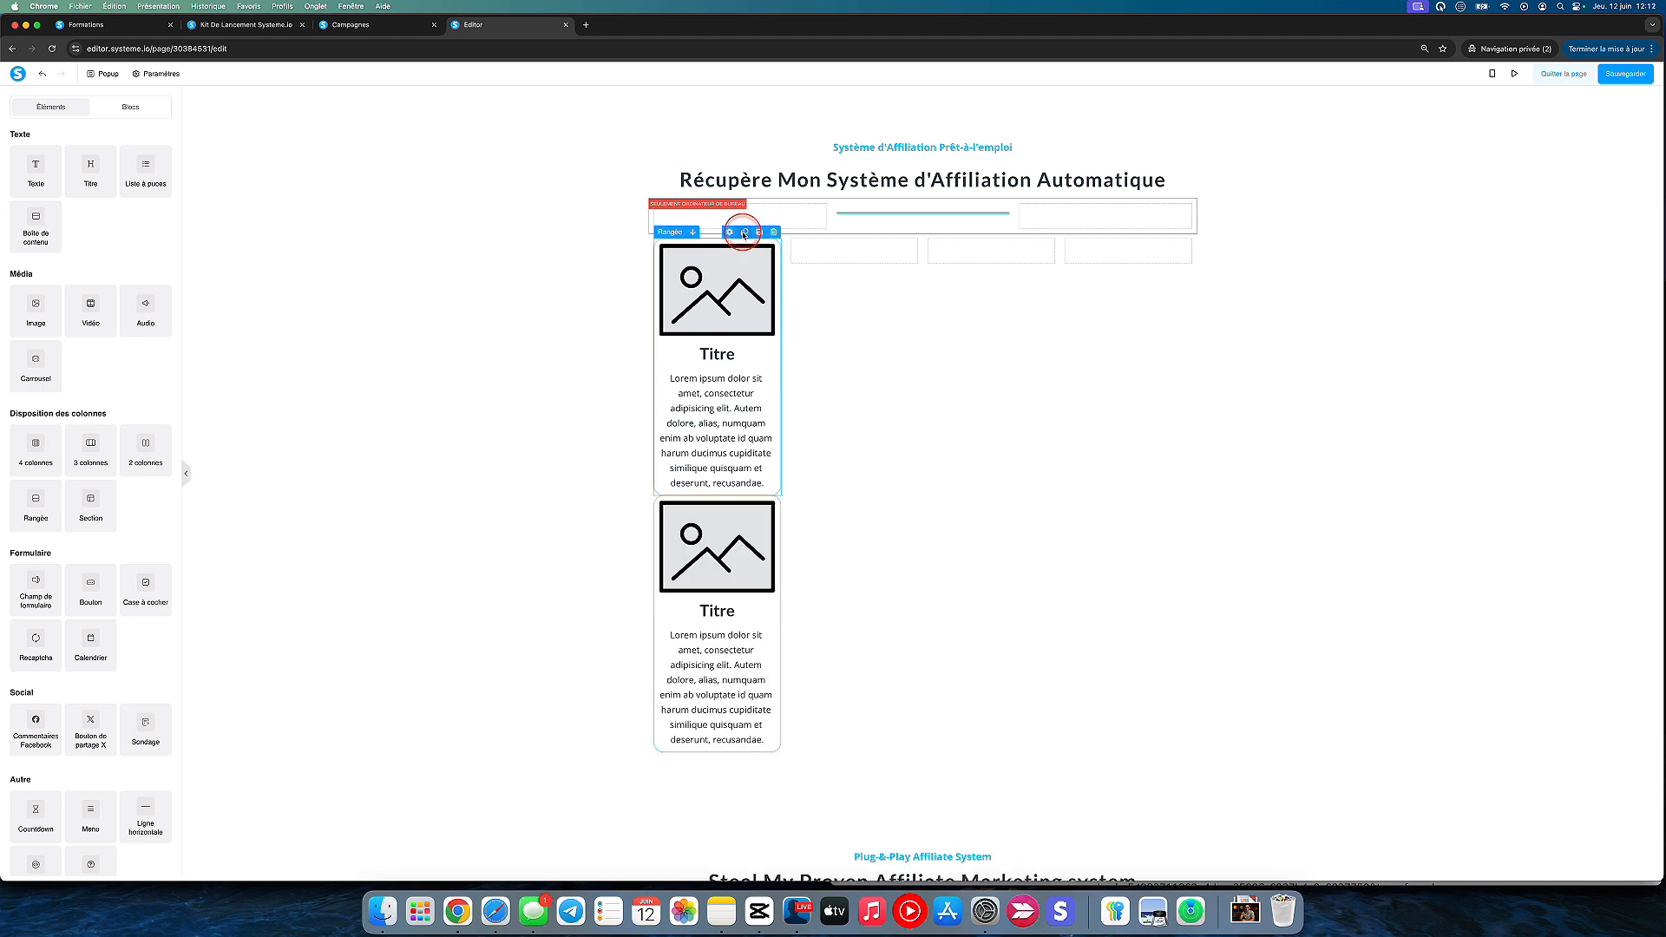
{"action": "left_click_drag", "start_coordinate": [729, 233], "coordinate": [833, 240]}
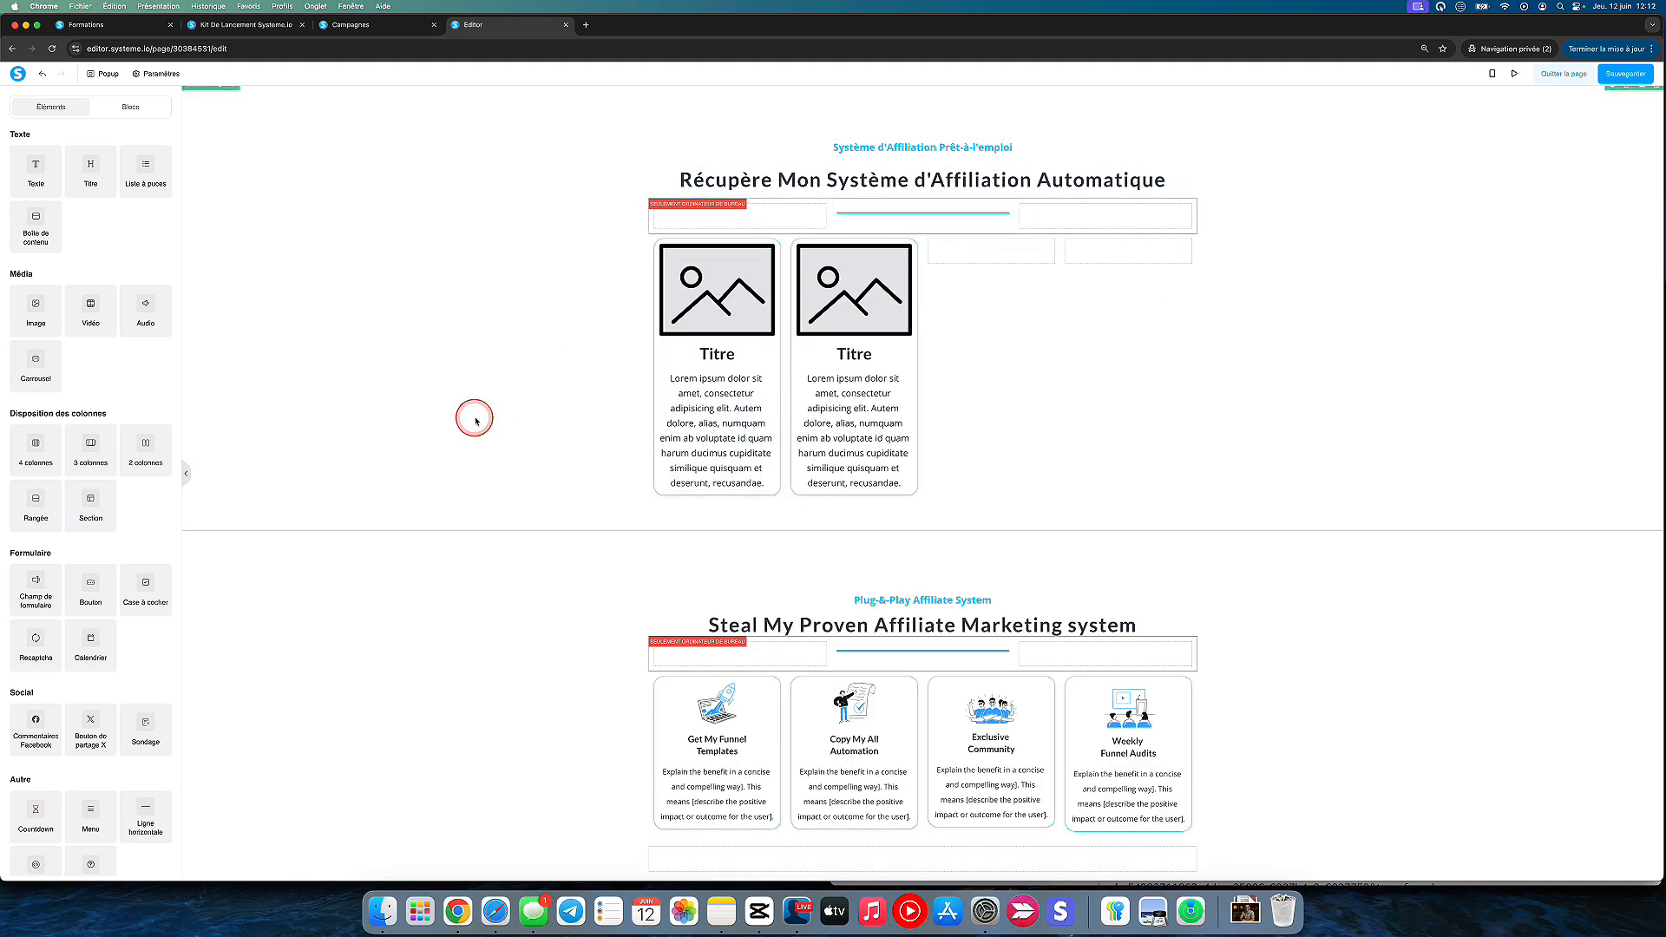
Save the illustration of the original "Get My Funnel Templates" card to the Téléchargements folder.
{"action": "left_click", "coordinate": [714, 708]}
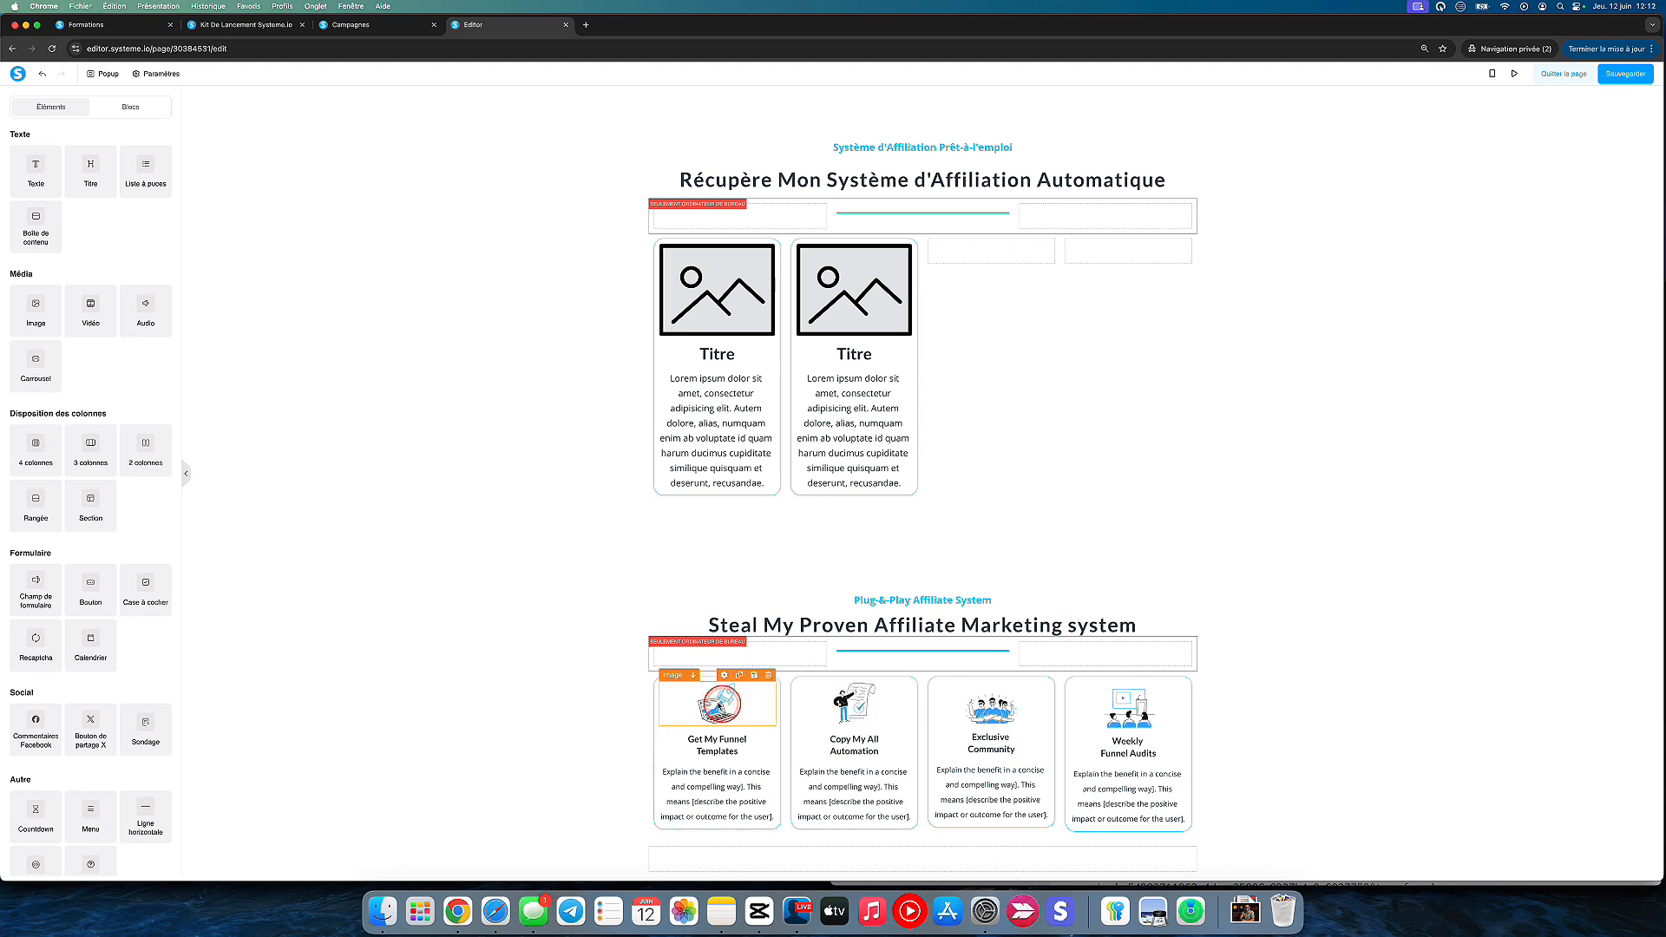
{"action": "right_click", "coordinate": [711, 705]}
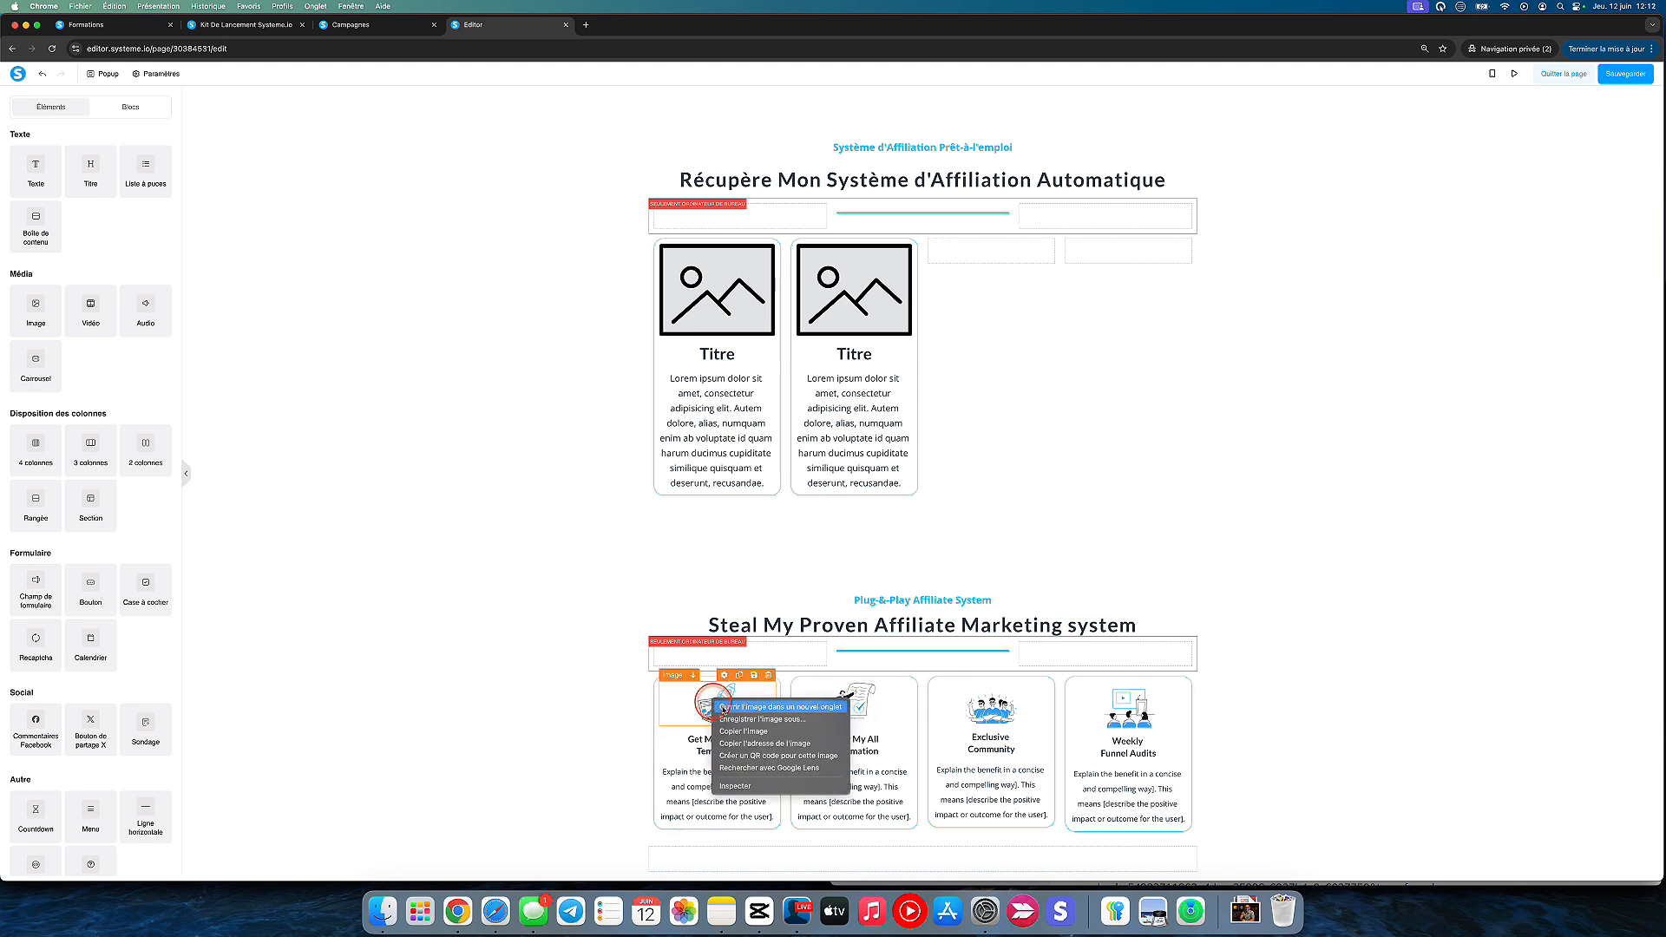
{"action": "left_click", "coordinate": [751, 720]}
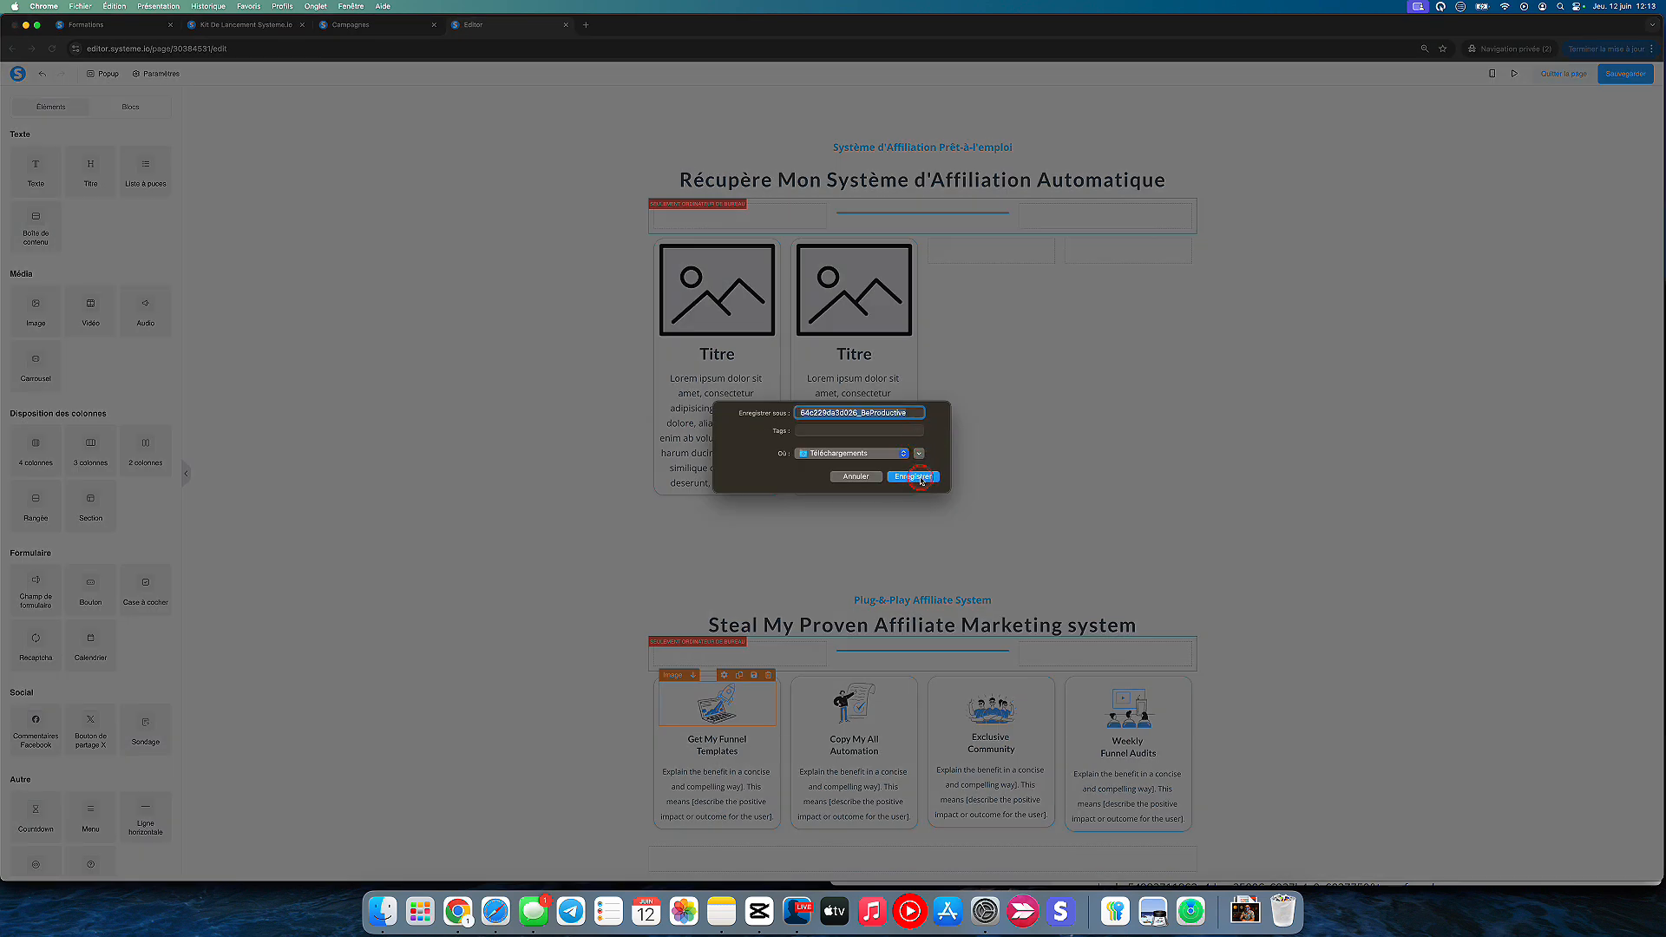
{"action": "left_click", "coordinate": [920, 476]}
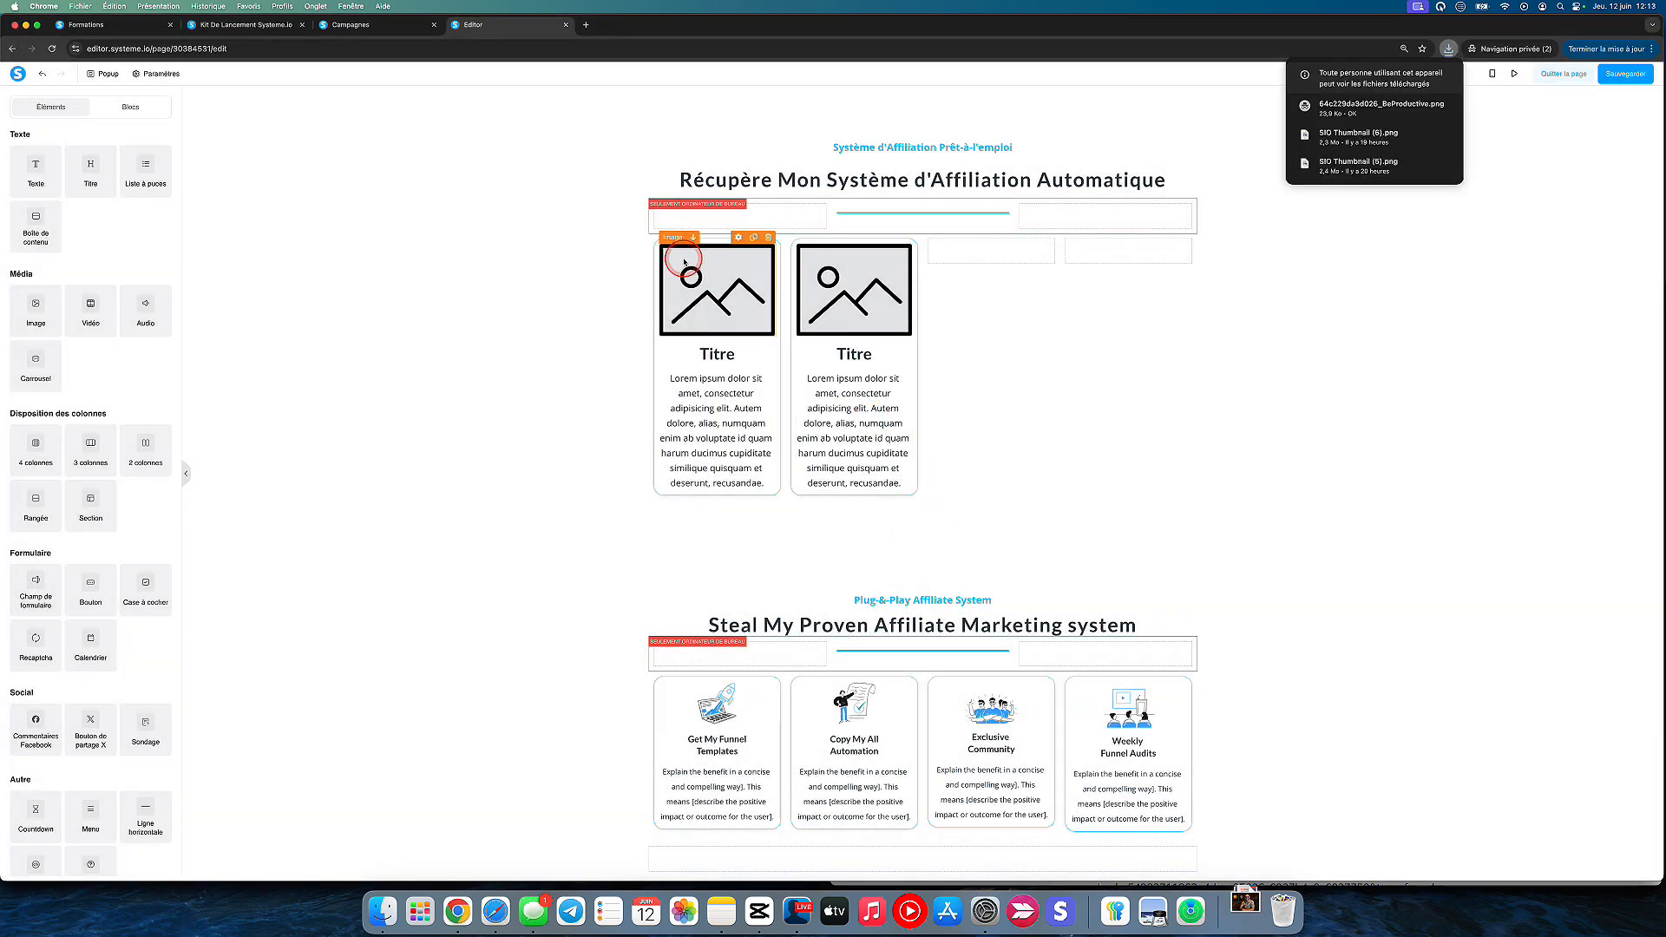
{"action": "left_click", "coordinate": [714, 284]}
{"action": "left_click", "coordinate": [212, 216]}
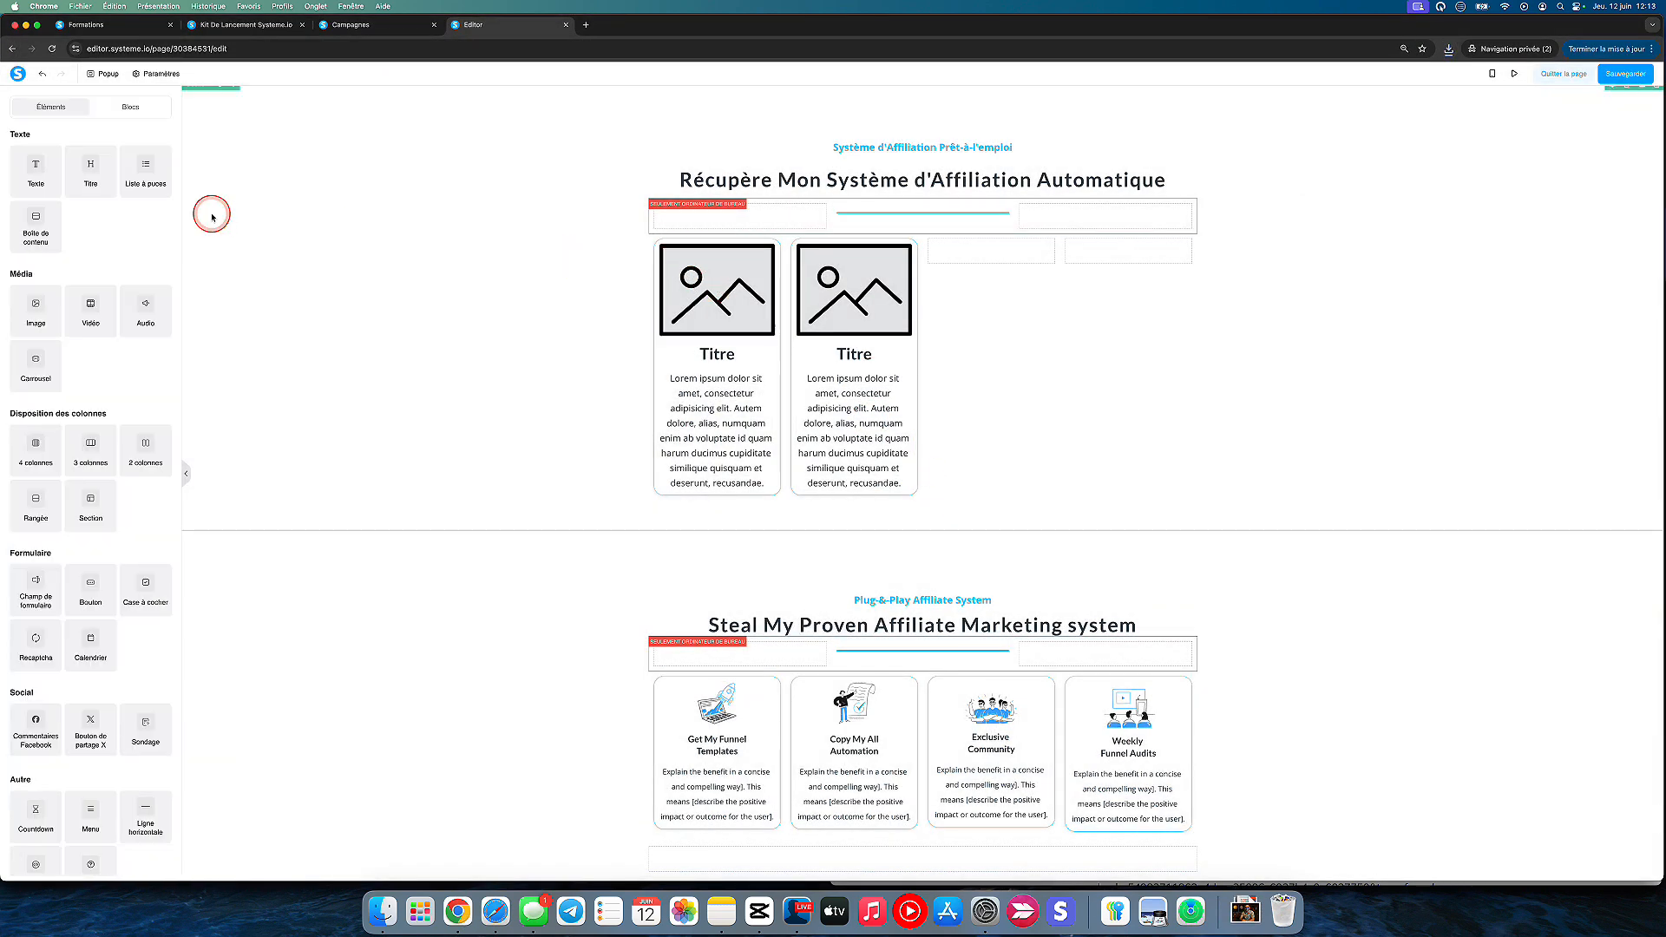
Replace the placeholder image in the first card with the BeProductive PNG illustration from the Téléchargements folder.
{"action": "left_click", "coordinate": [680, 284]}
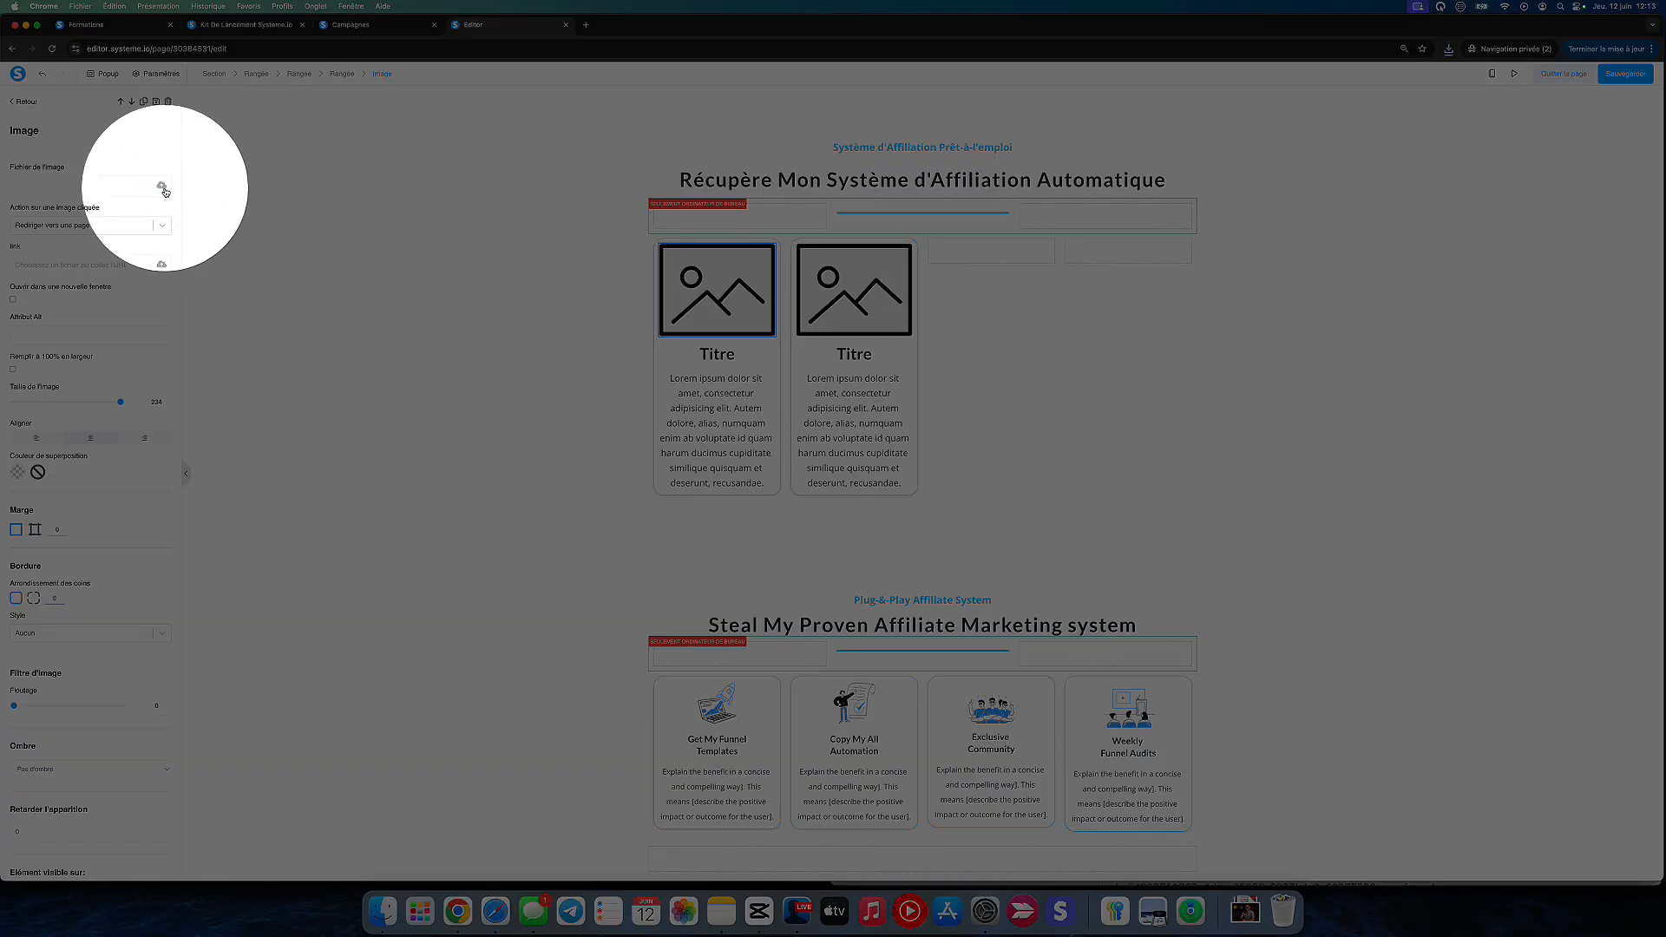
{"action": "left_click", "coordinate": [162, 186]}
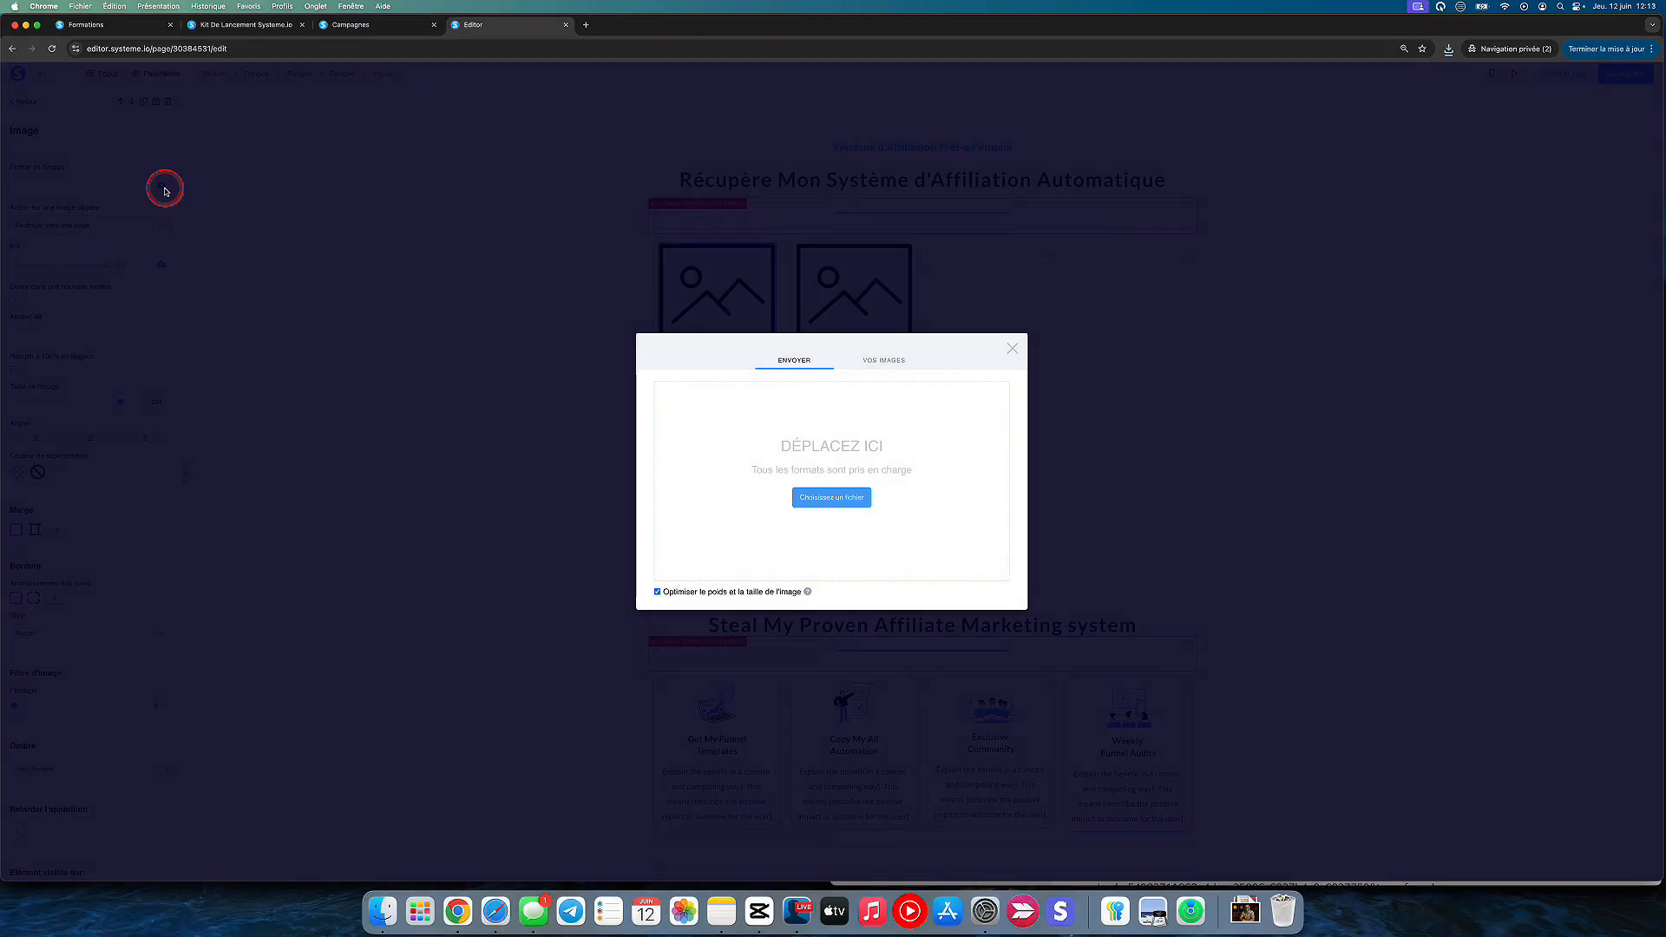
{"action": "left_click", "coordinate": [825, 504]}
{"action": "left_click", "coordinate": [758, 375]}
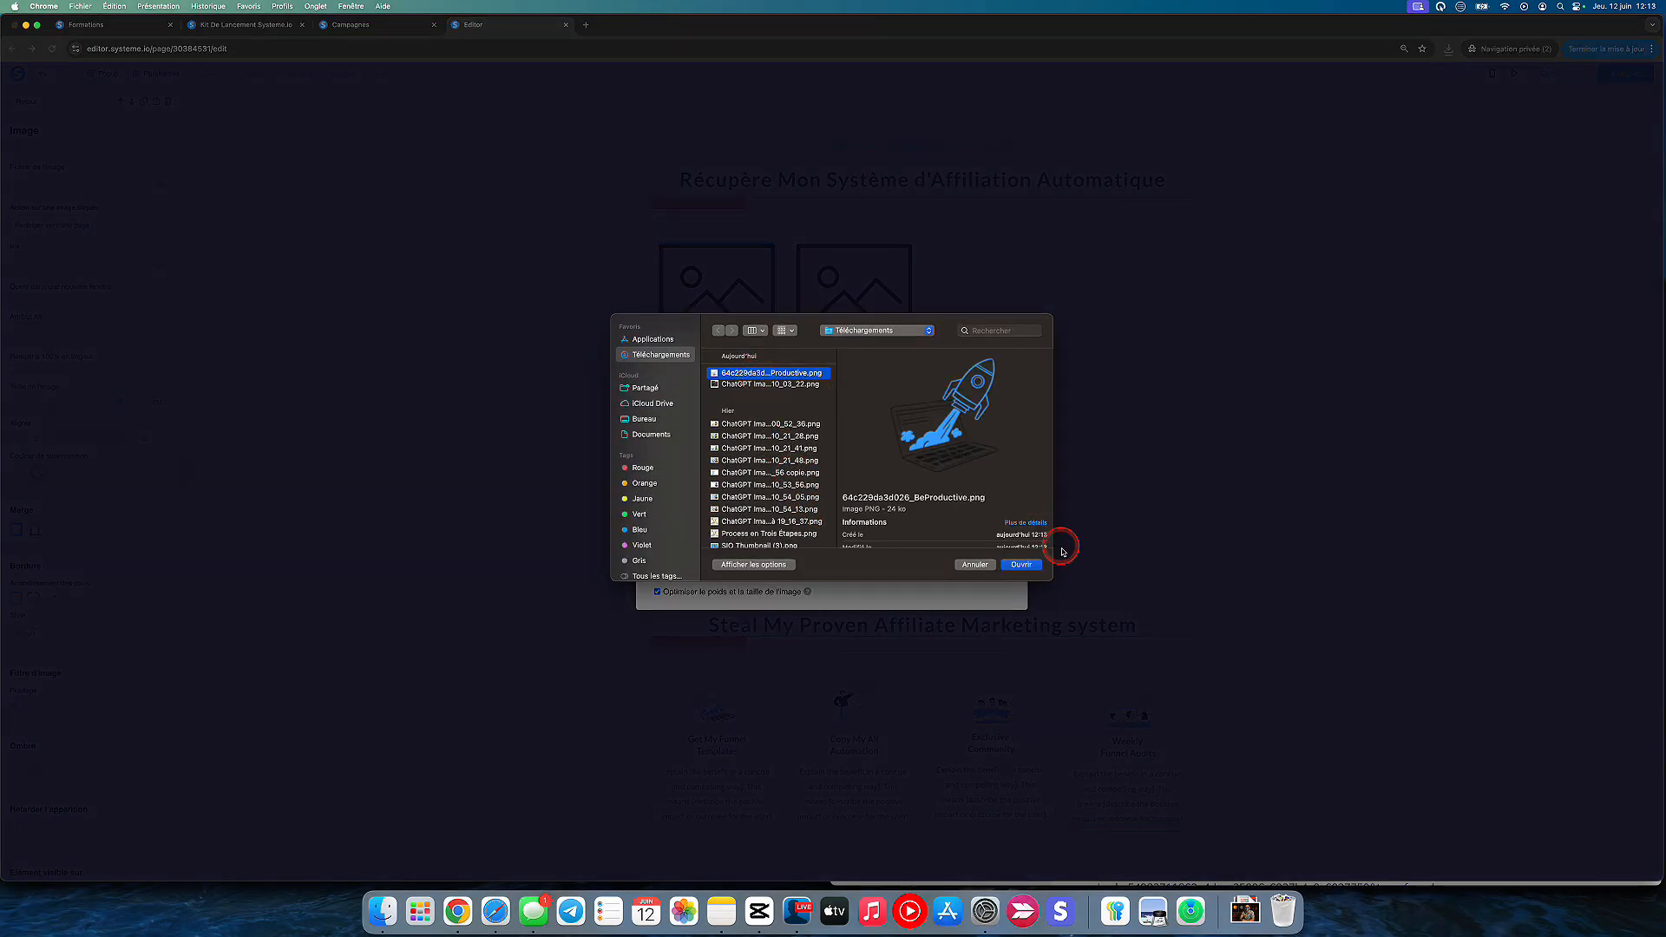
{"action": "left_click", "coordinate": [1022, 565]}
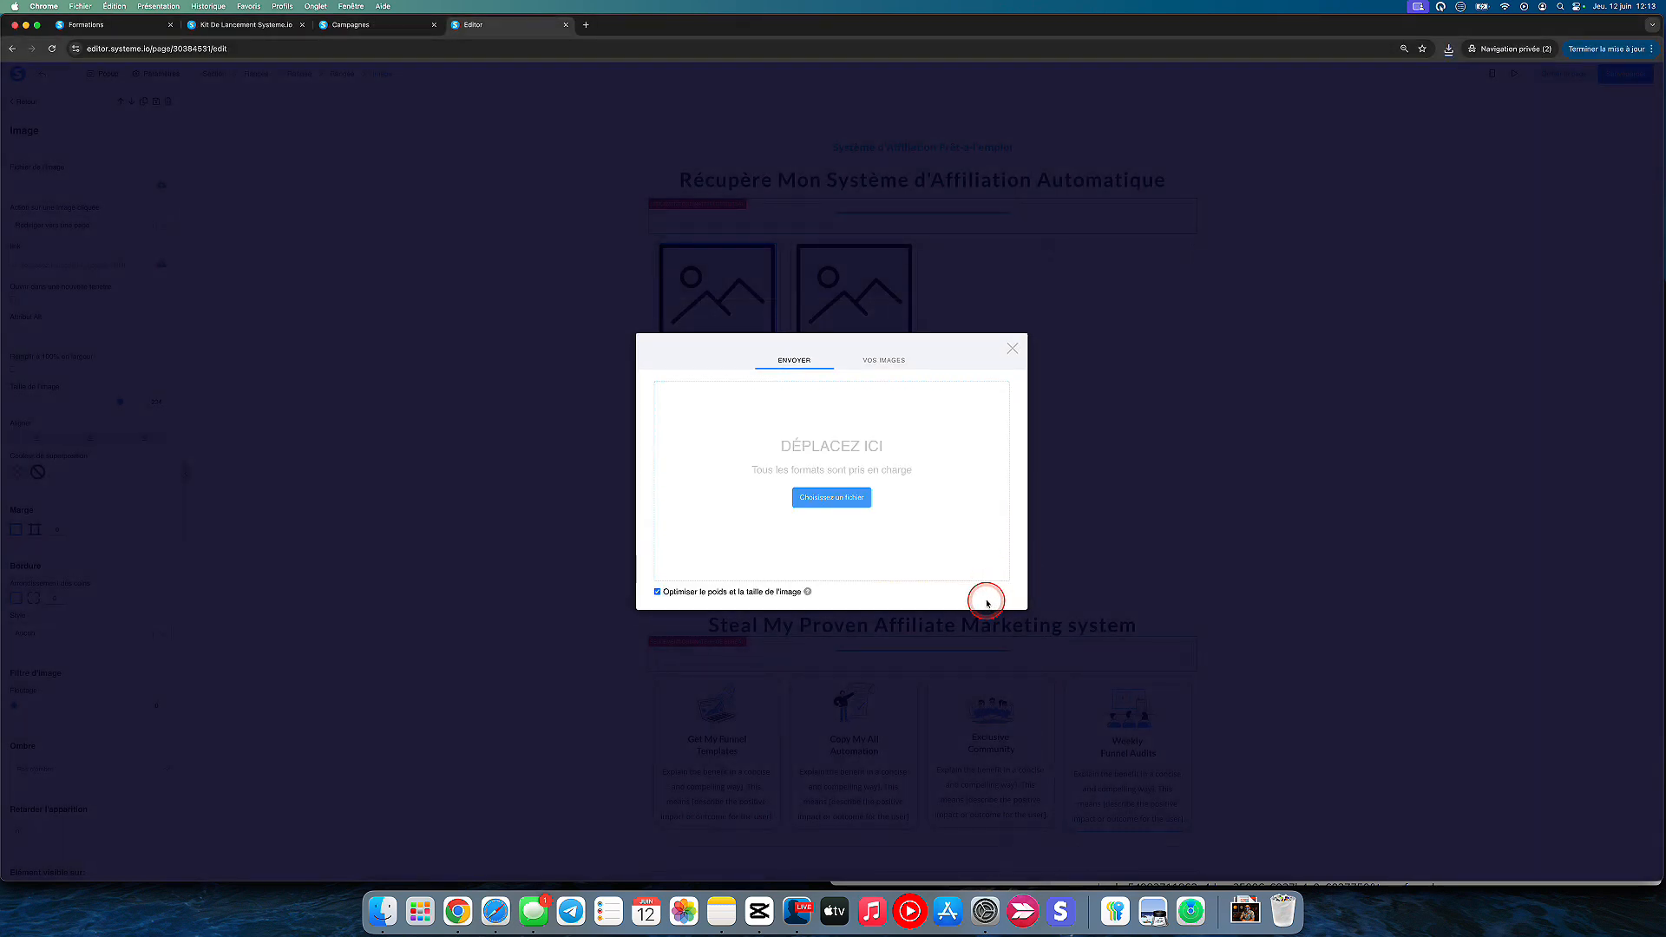
{"action": "left_click", "coordinate": [989, 605]}
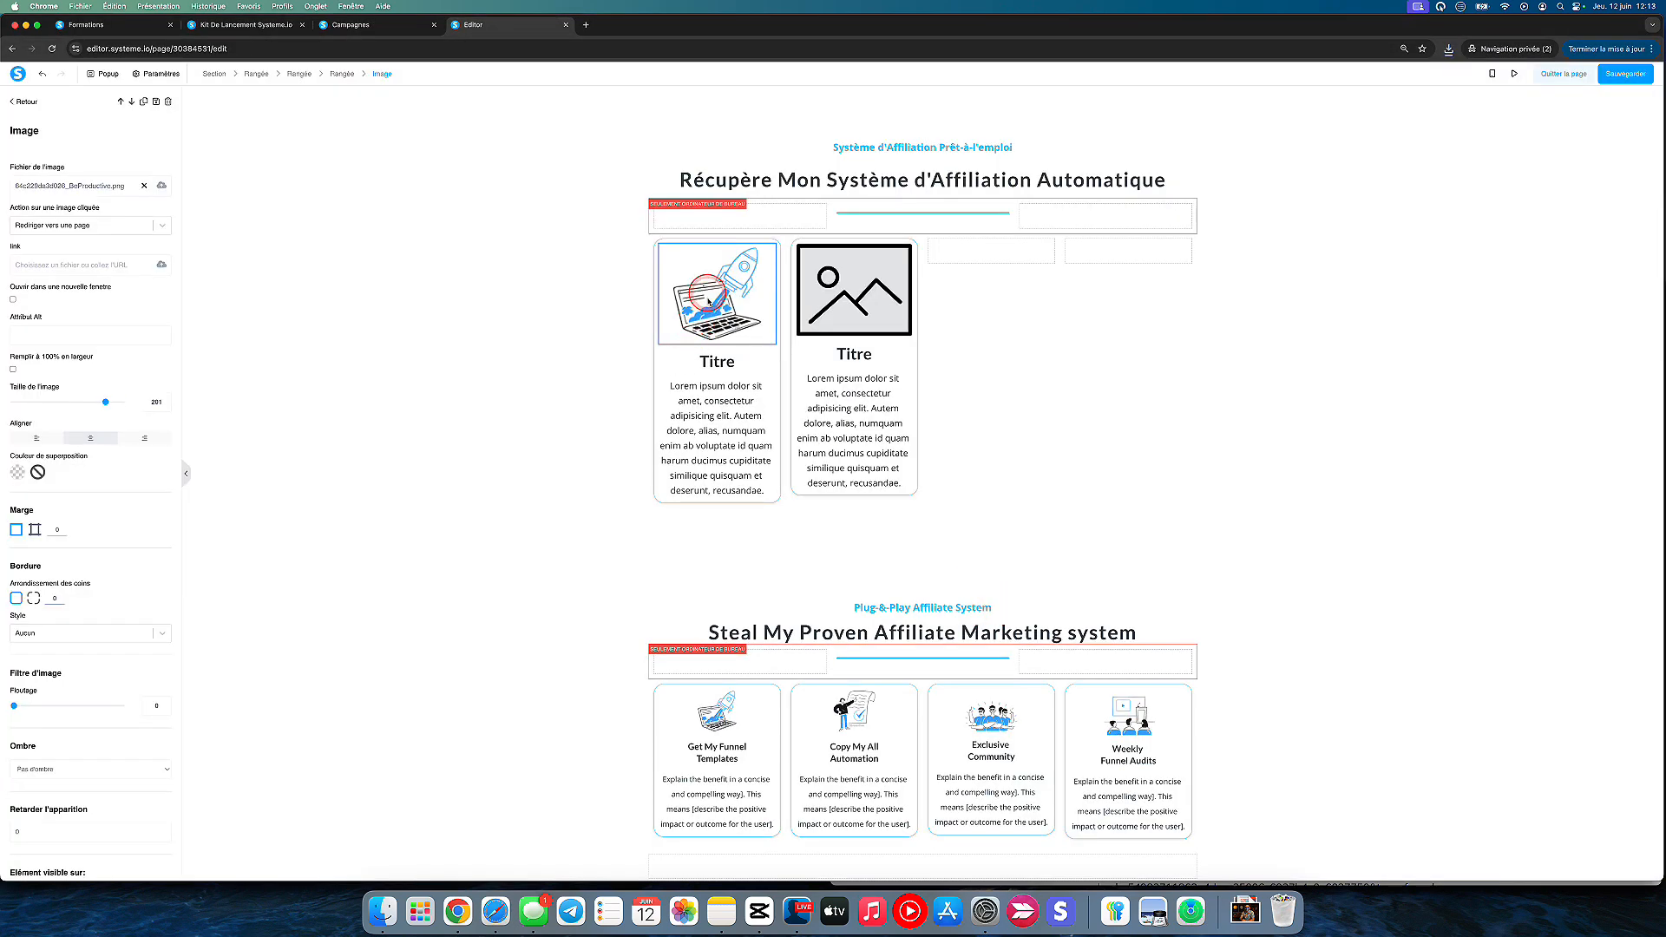
Reduce the first card's image to the same size as the illustration in the original "Get My Funnel Templates" card.
{"action": "left_click", "coordinate": [718, 720]}
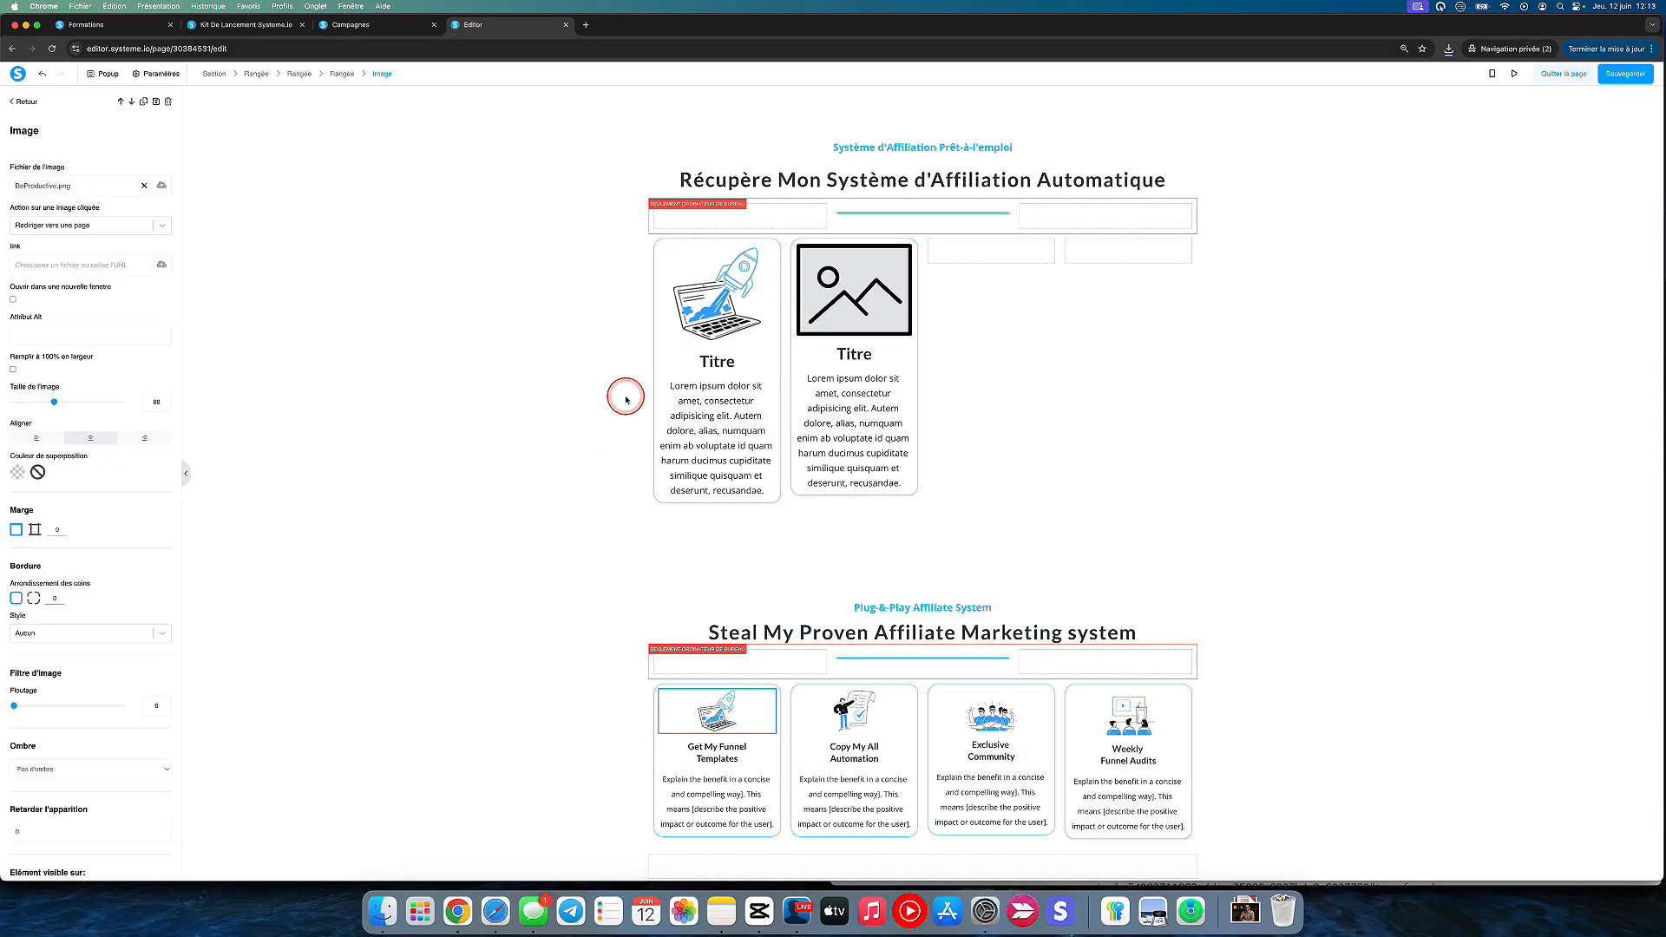
{"action": "left_click", "coordinate": [710, 308]}
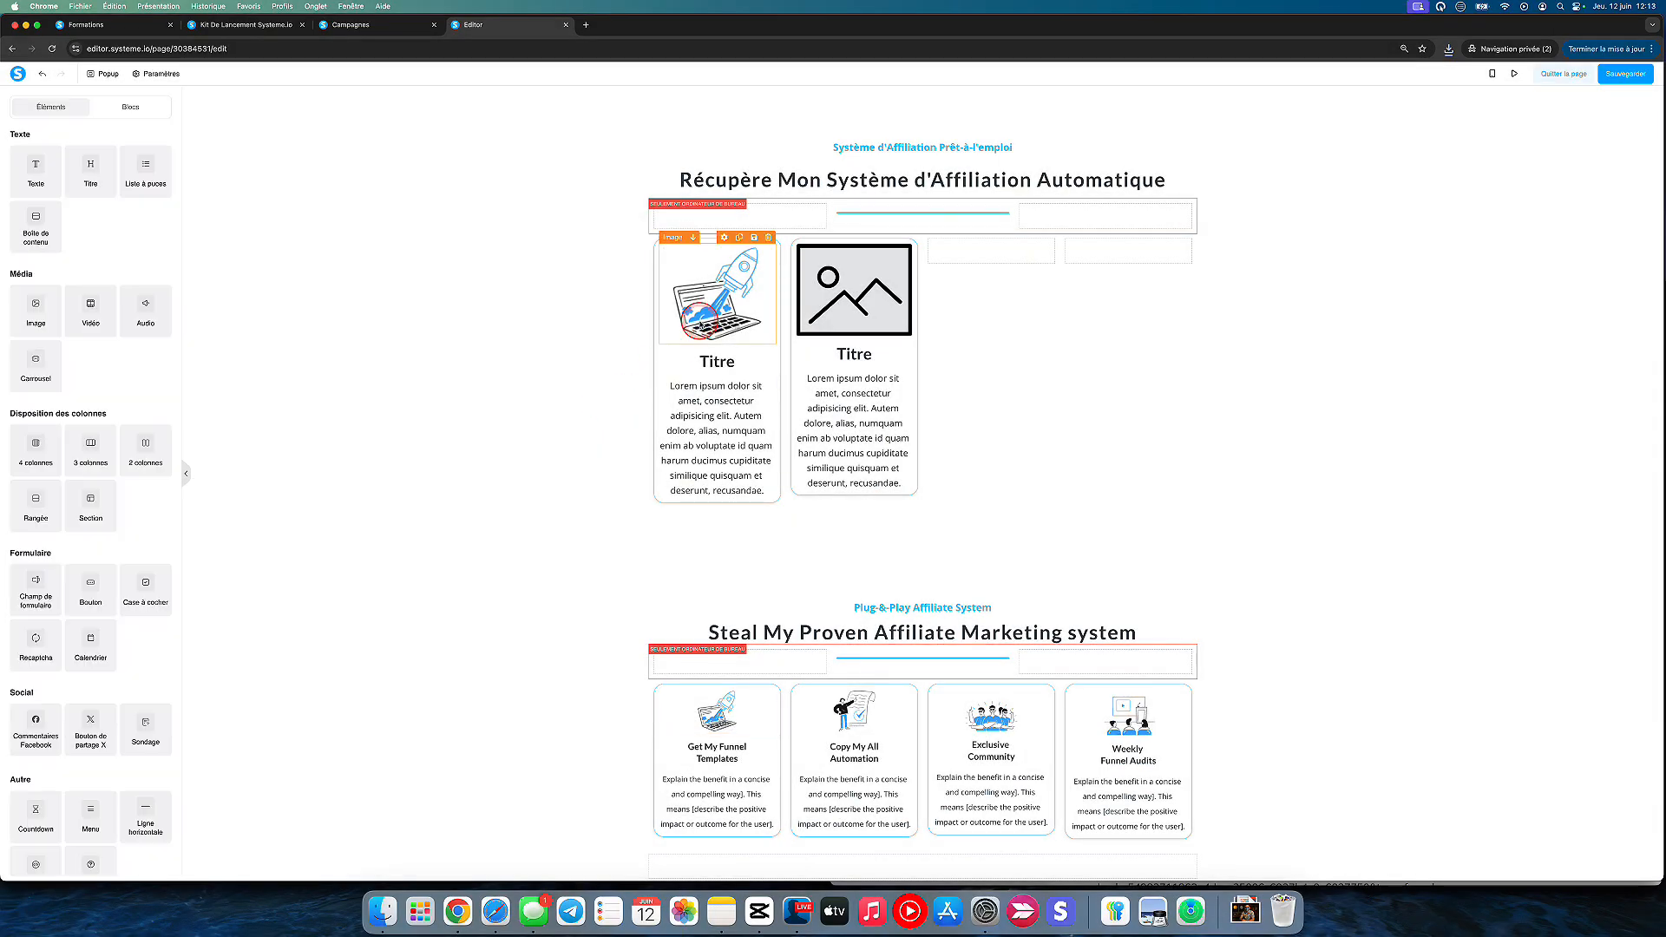
{"action": "left_click_drag", "start_coordinate": [105, 402], "coordinate": [54, 402]}
{"action": "left_click", "coordinate": [632, 327]}
{"action": "left_click", "coordinate": [740, 276]}
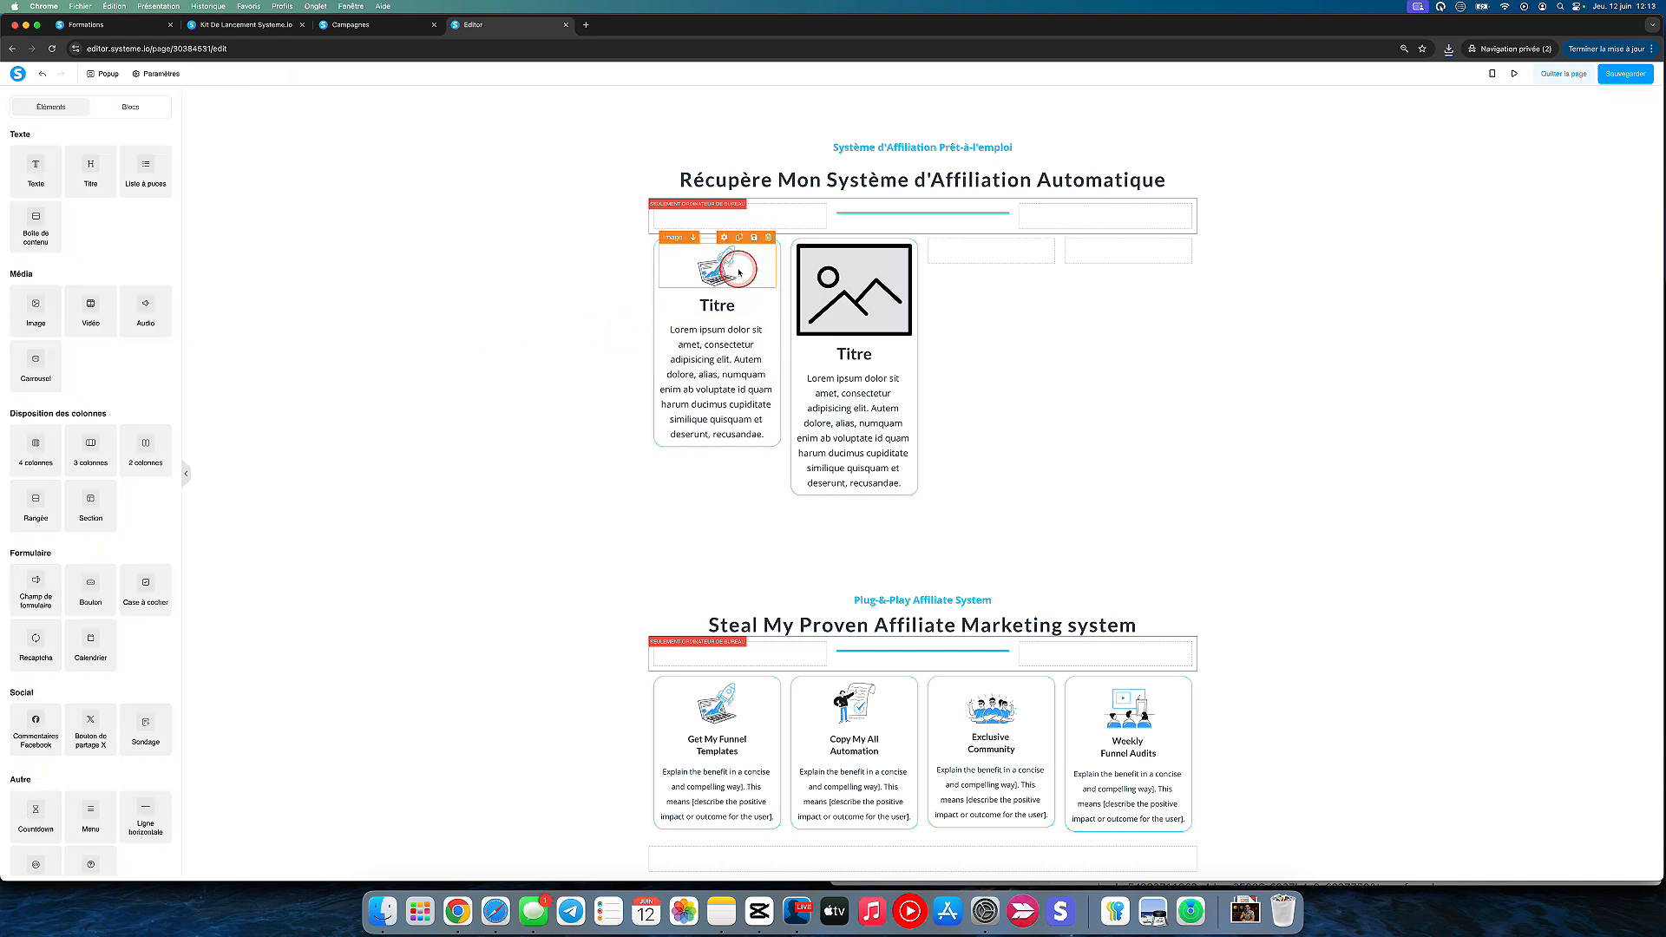
{"action": "left_click", "coordinate": [737, 271]}
{"action": "left_click", "coordinate": [717, 712]}
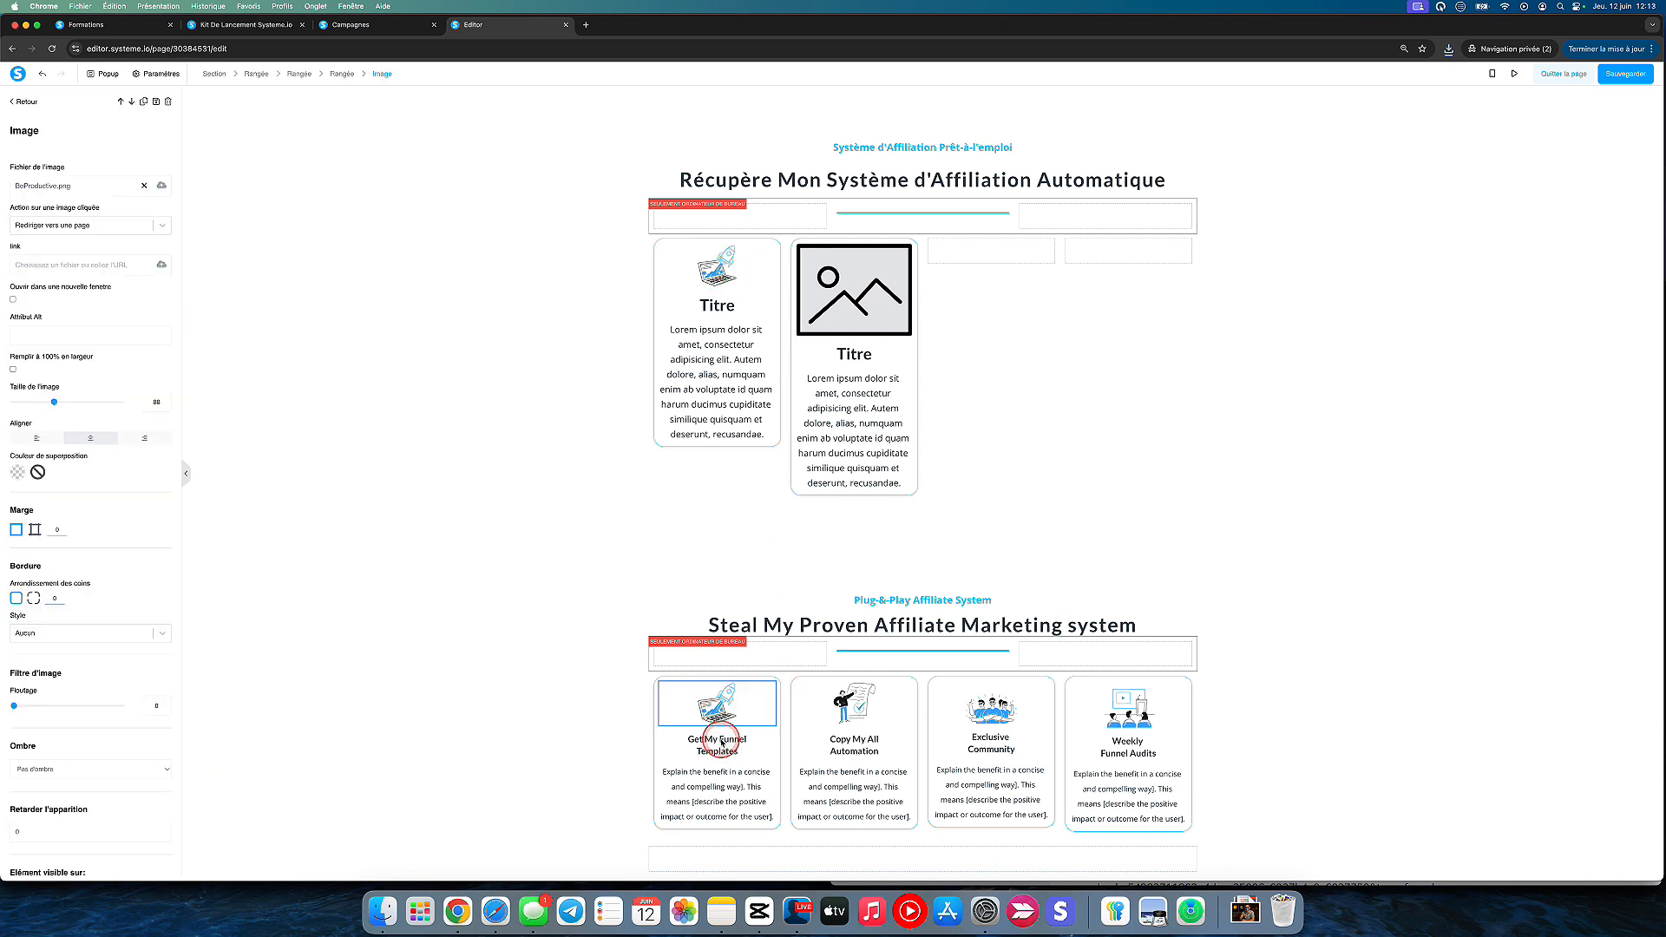
Match the first card's title to the original card's title with a font size of 18 and a line height of 24.
{"action": "left_click", "coordinate": [721, 742]}
{"action": "left_click", "coordinate": [722, 742]}
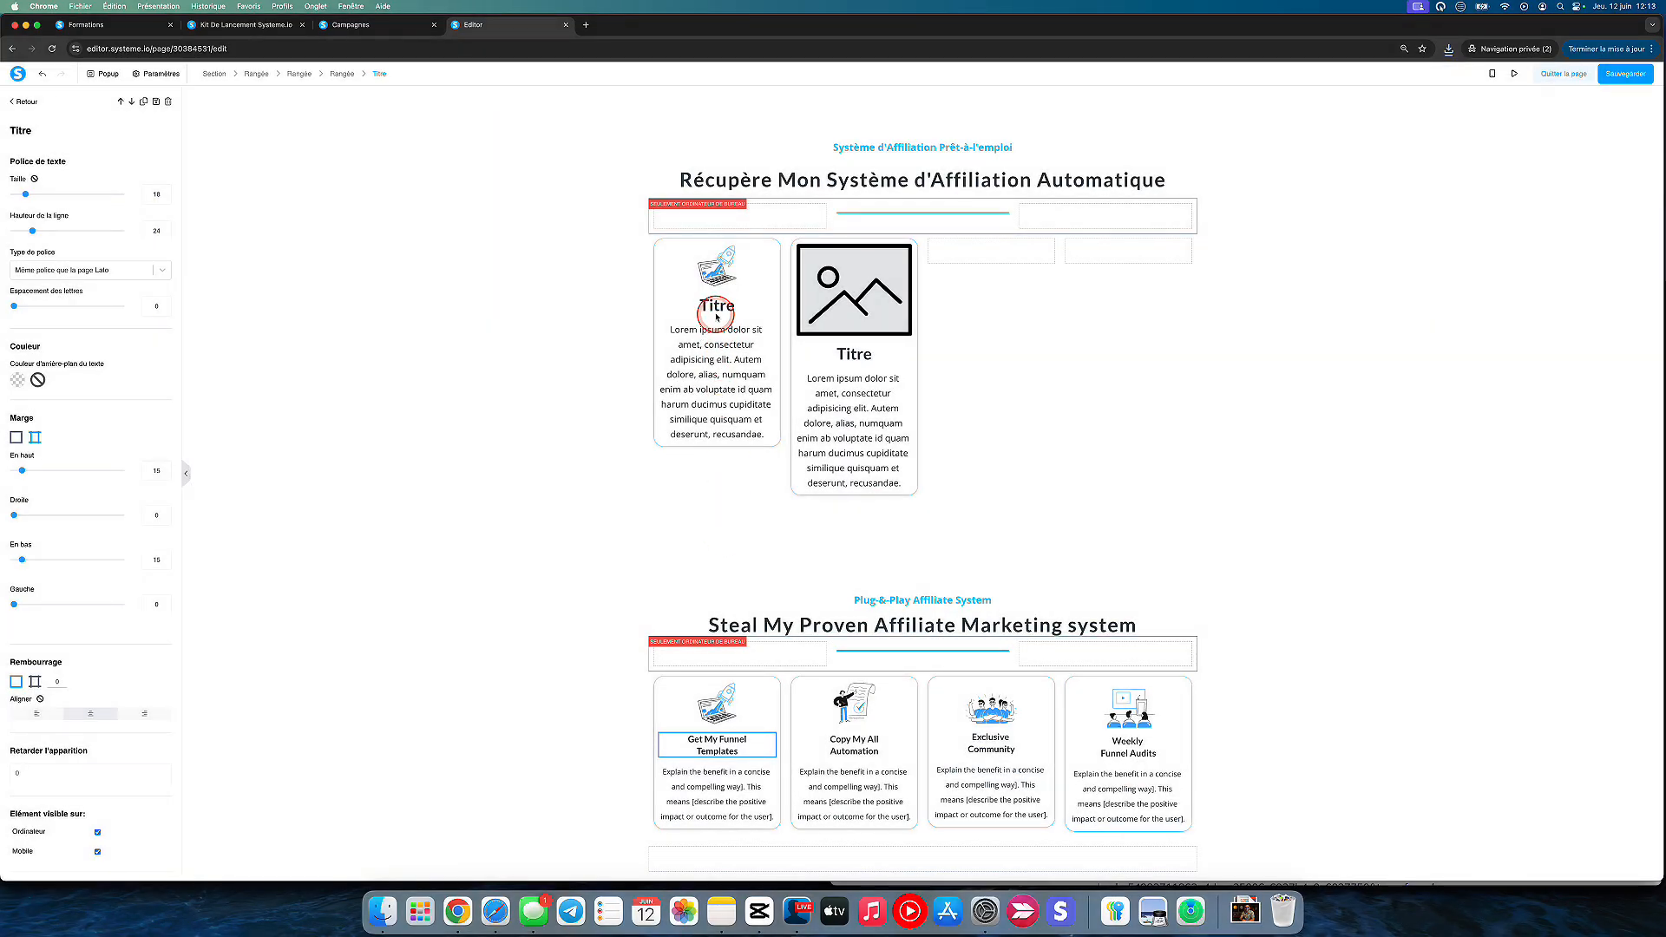
{"action": "left_click", "coordinate": [717, 309]}
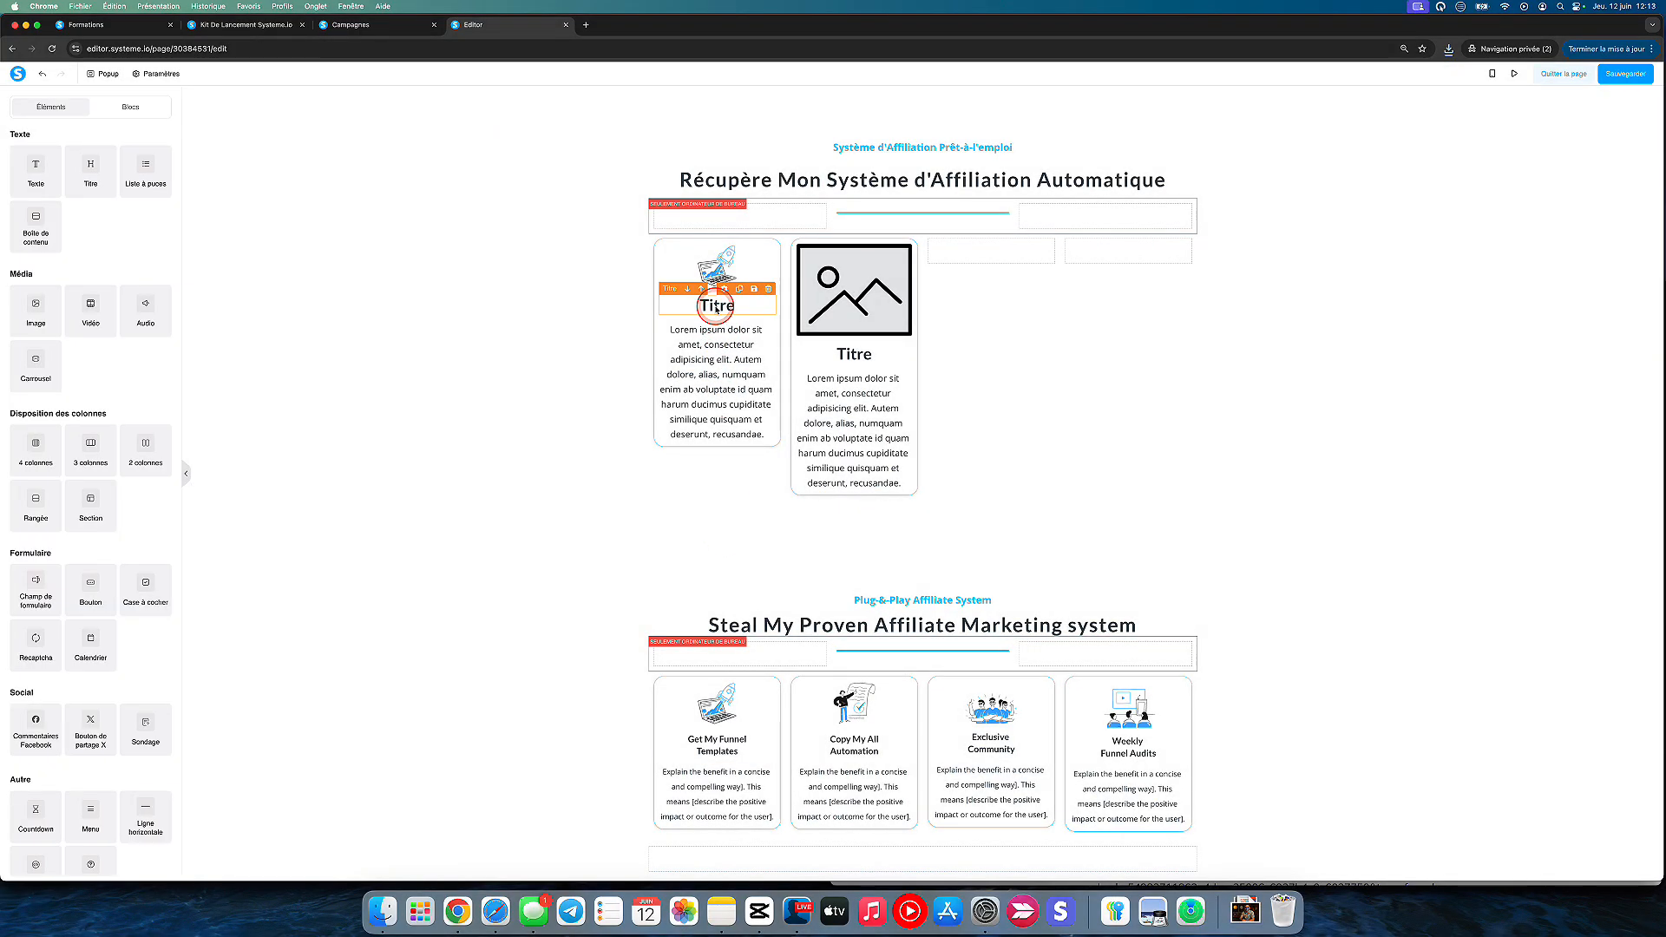
{"action": "left_click", "coordinate": [717, 308]}
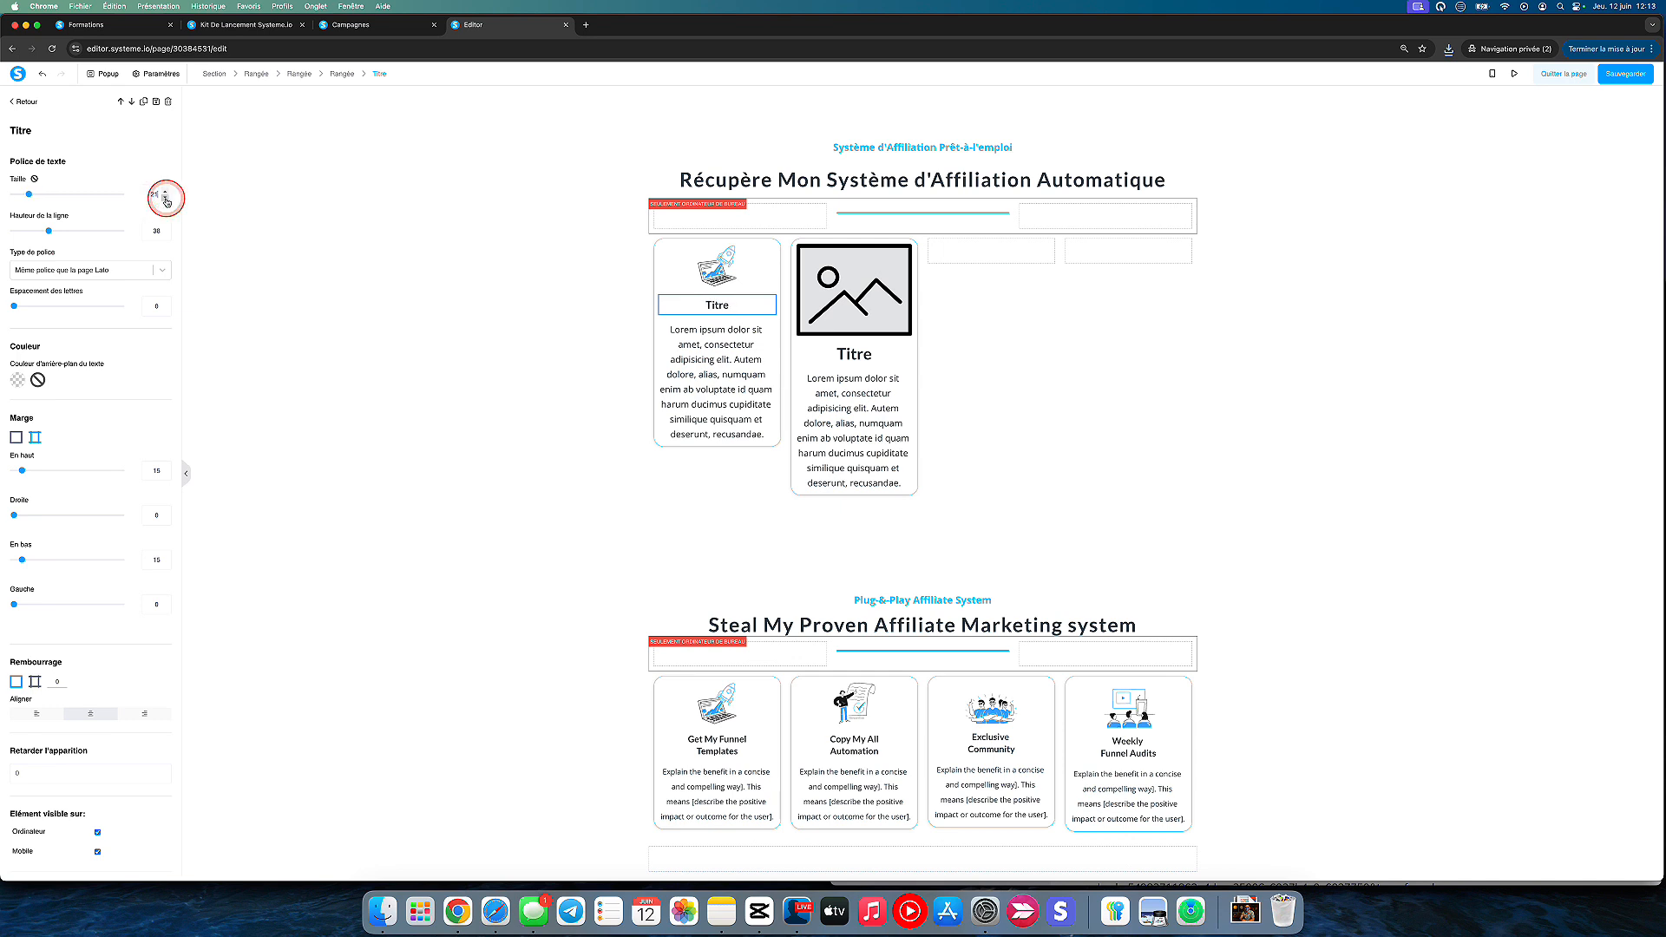
{"action": "left_click", "coordinate": [166, 201]}
{"action": "left_click", "coordinate": [165, 237]}
{"action": "left_click_drag", "start_coordinate": [47, 232], "coordinate": [33, 233]}
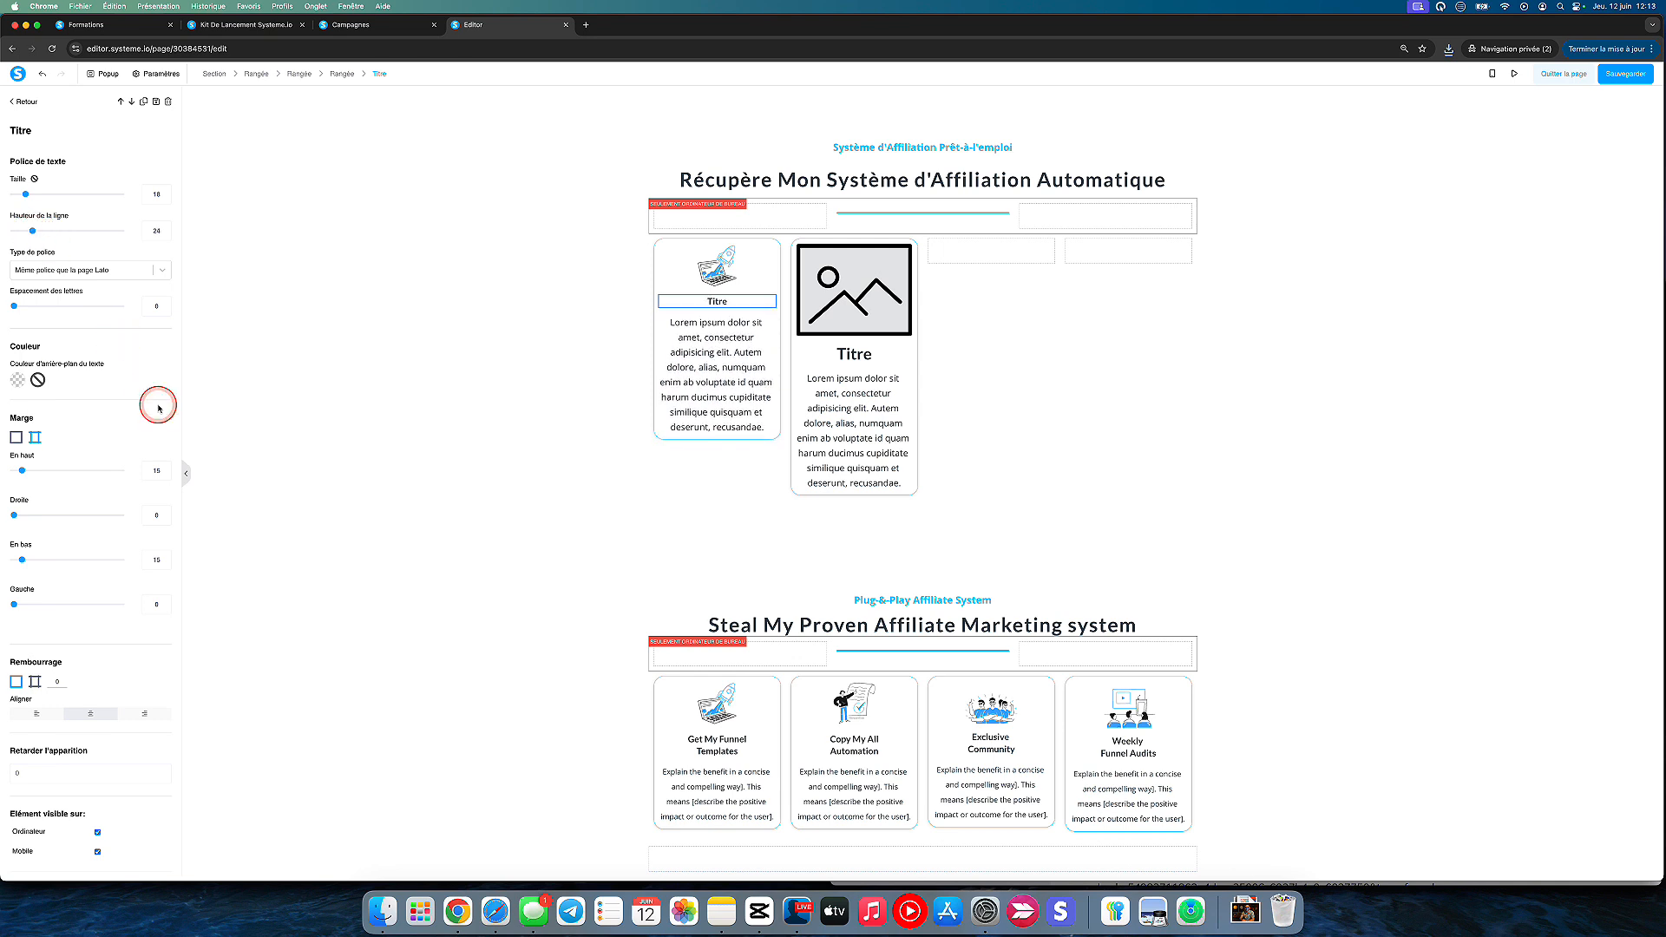
Change the first card's title to "Récupère mes templates premiums".
{"action": "double_click", "coordinate": [742, 301]}
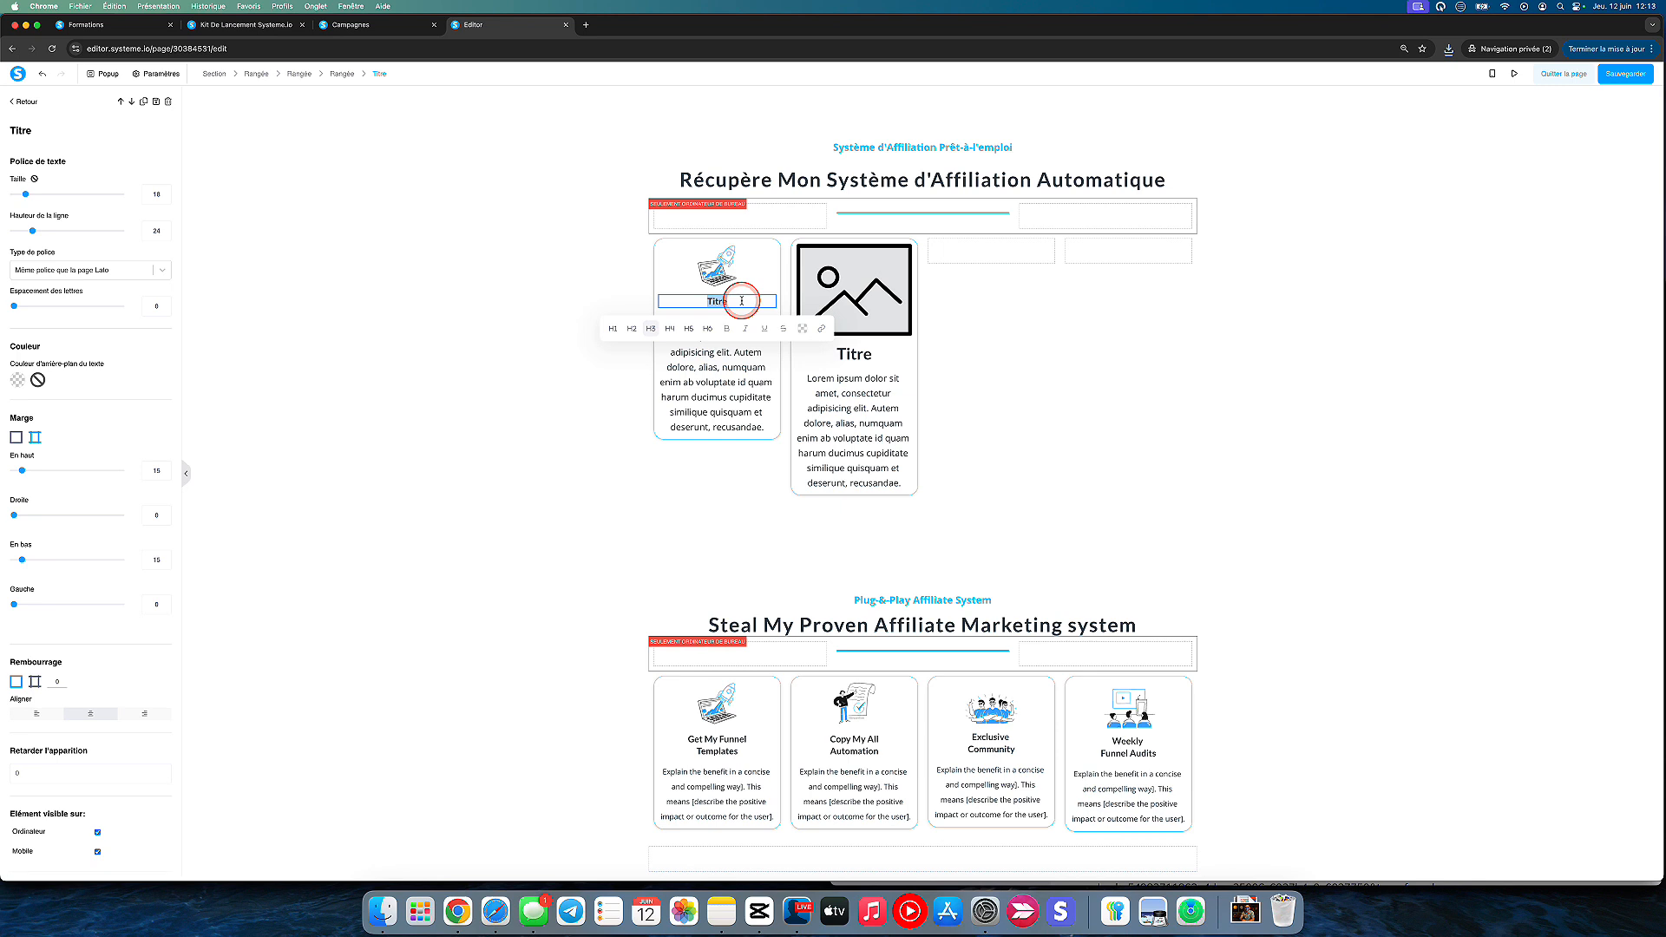
{"action": "type", "text": "Récupère mes te"}
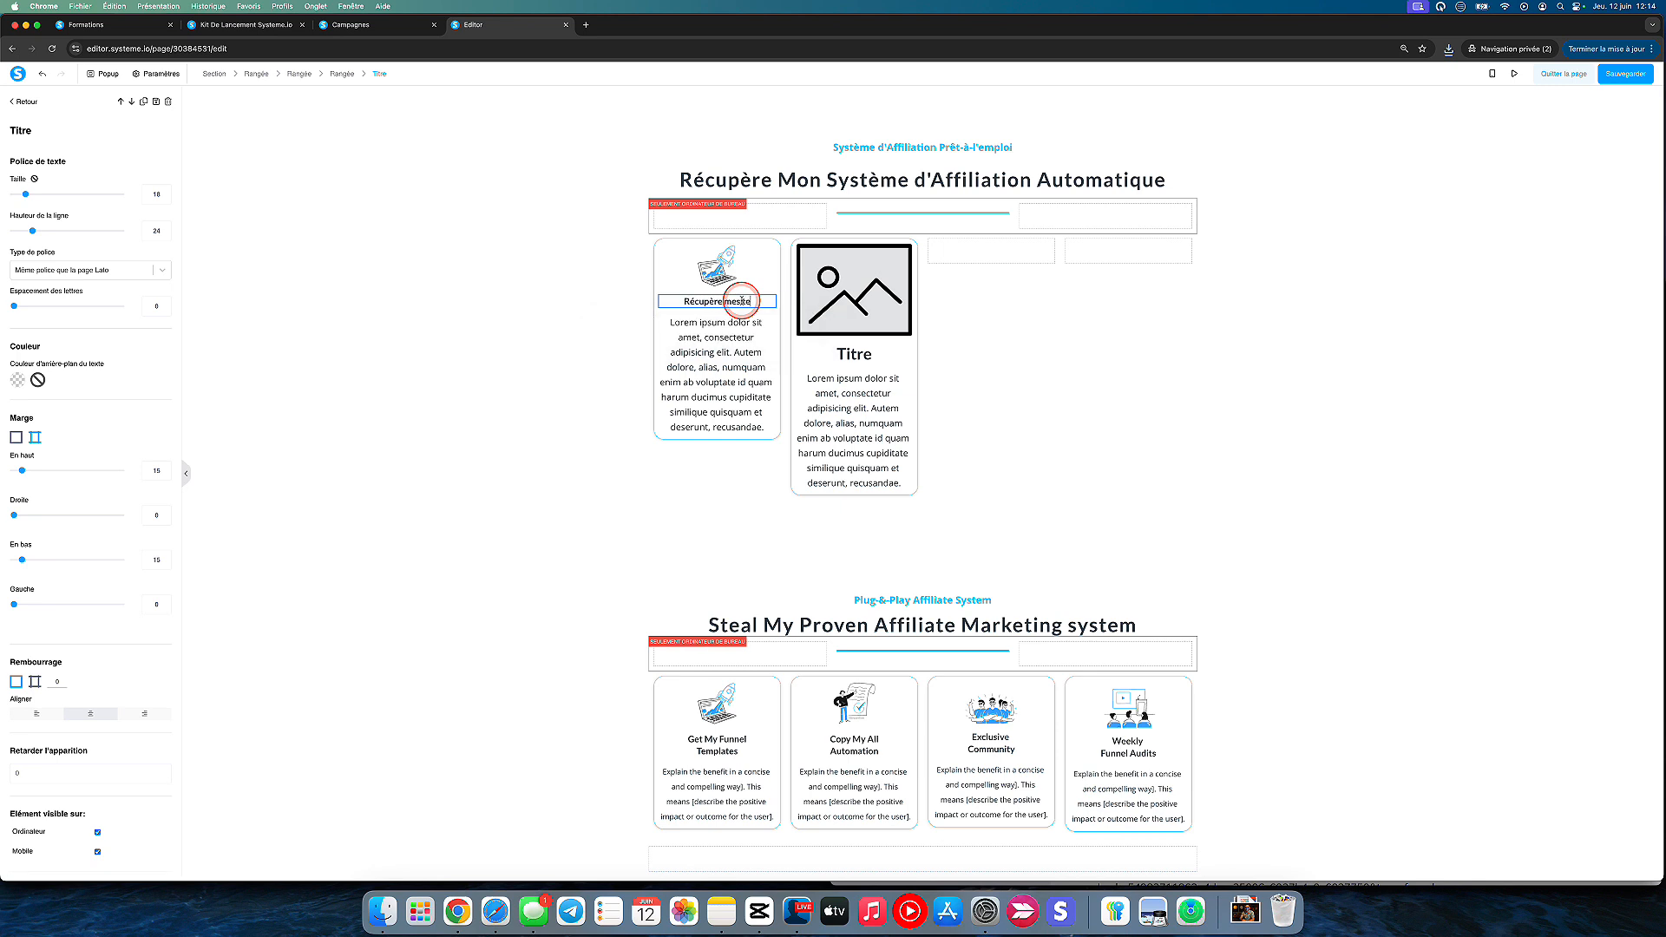
{"action": "type", "text": "mplates premiums"}
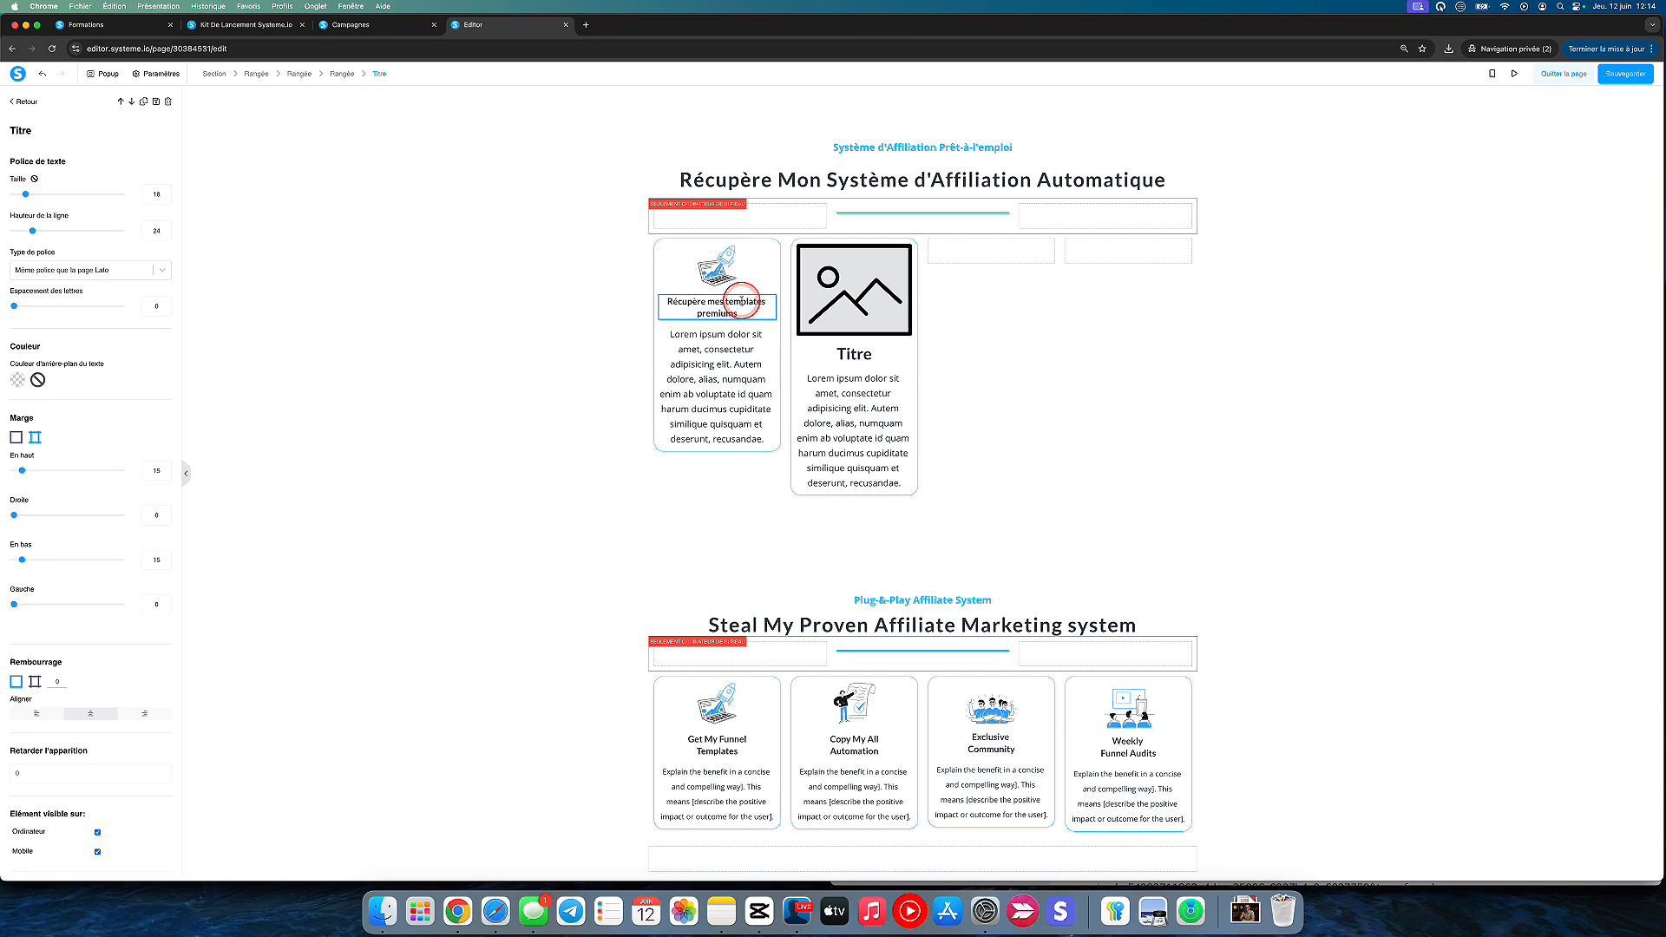
Set the first card's body text to size 15, as in the original card's description.
{"action": "left_click", "coordinate": [734, 380]}
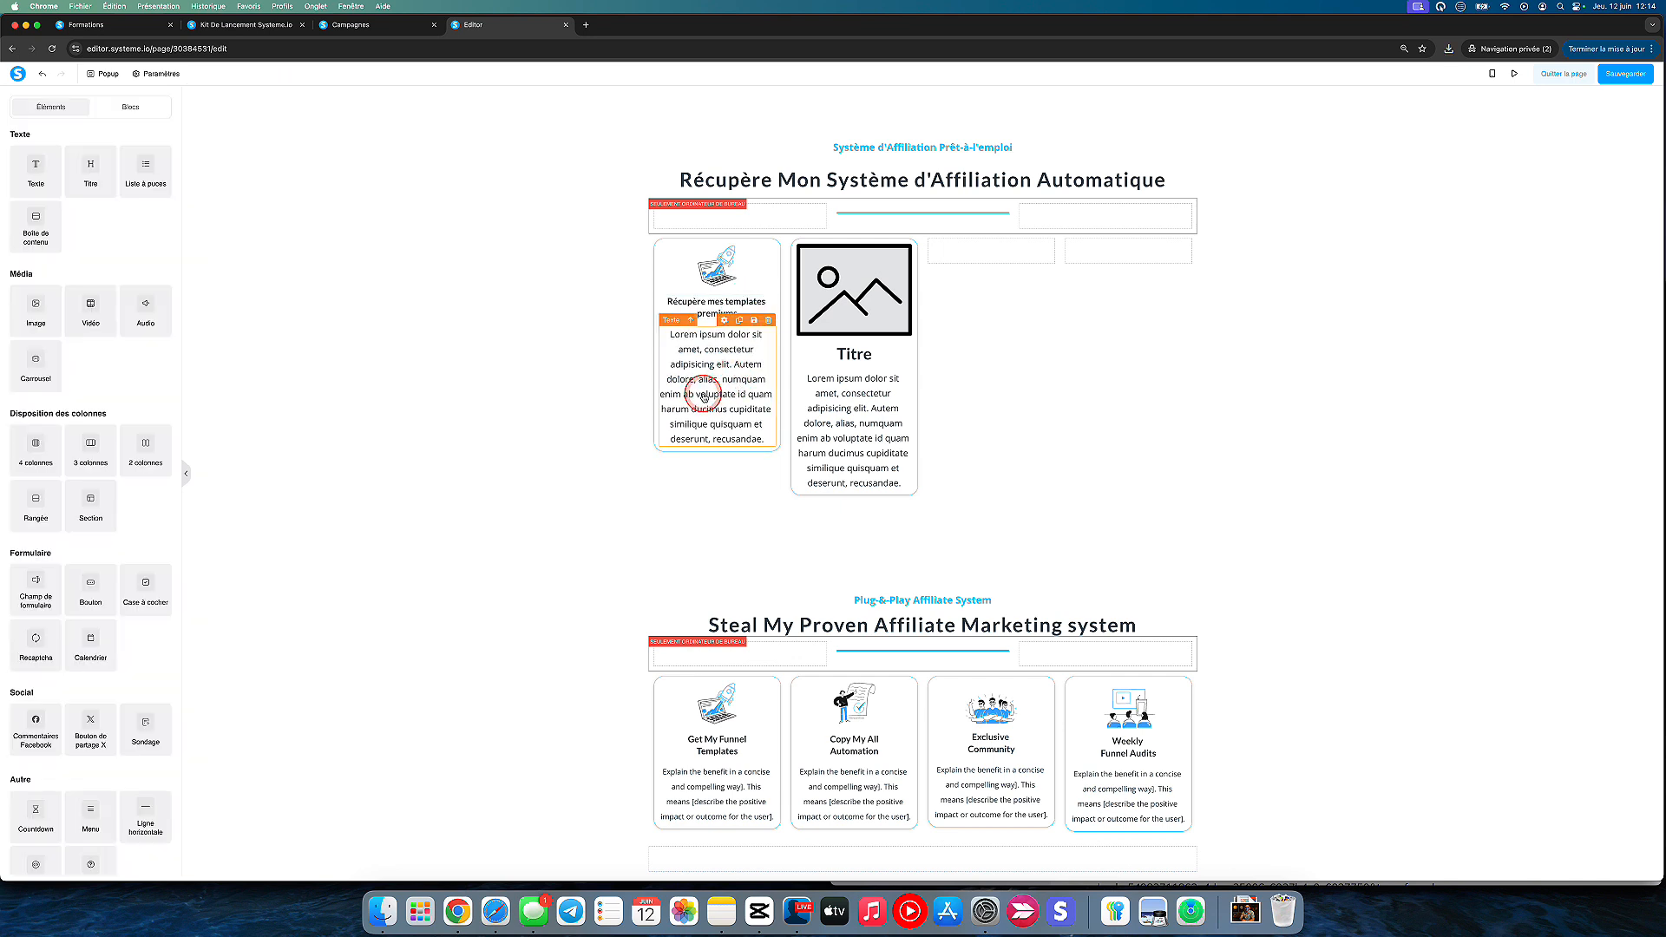
{"action": "left_click", "coordinate": [705, 814]}
{"action": "left_click", "coordinate": [715, 809]}
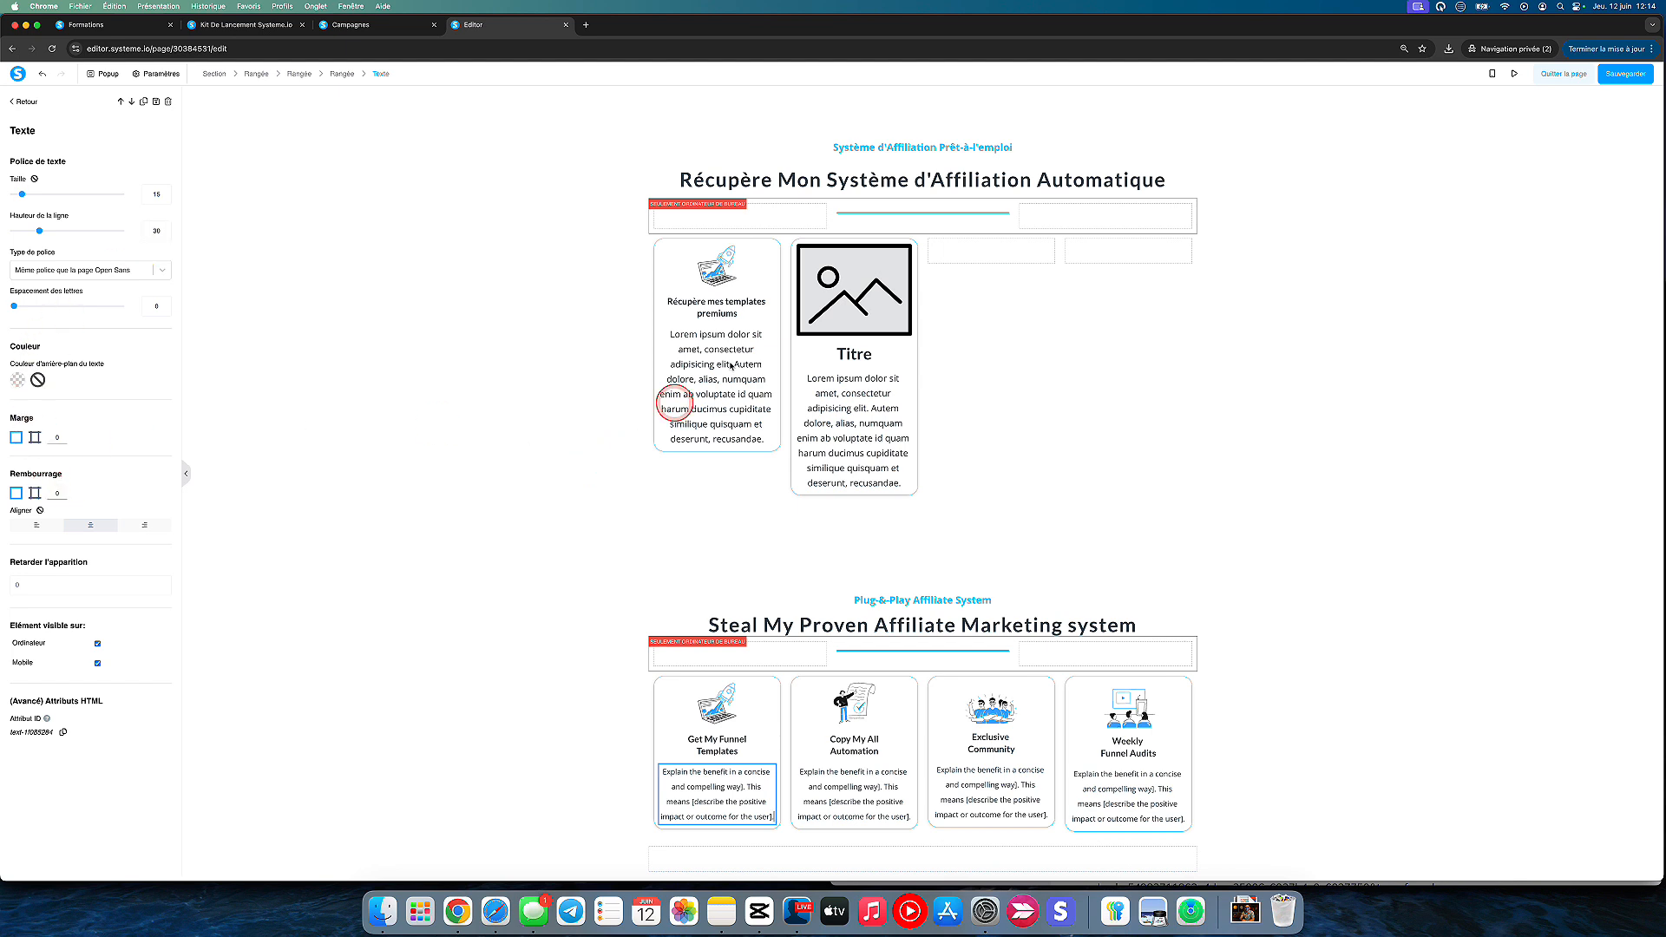
{"action": "left_click", "coordinate": [747, 359]}
{"action": "left_click", "coordinate": [707, 371]}
{"action": "left_click", "coordinate": [166, 202]}
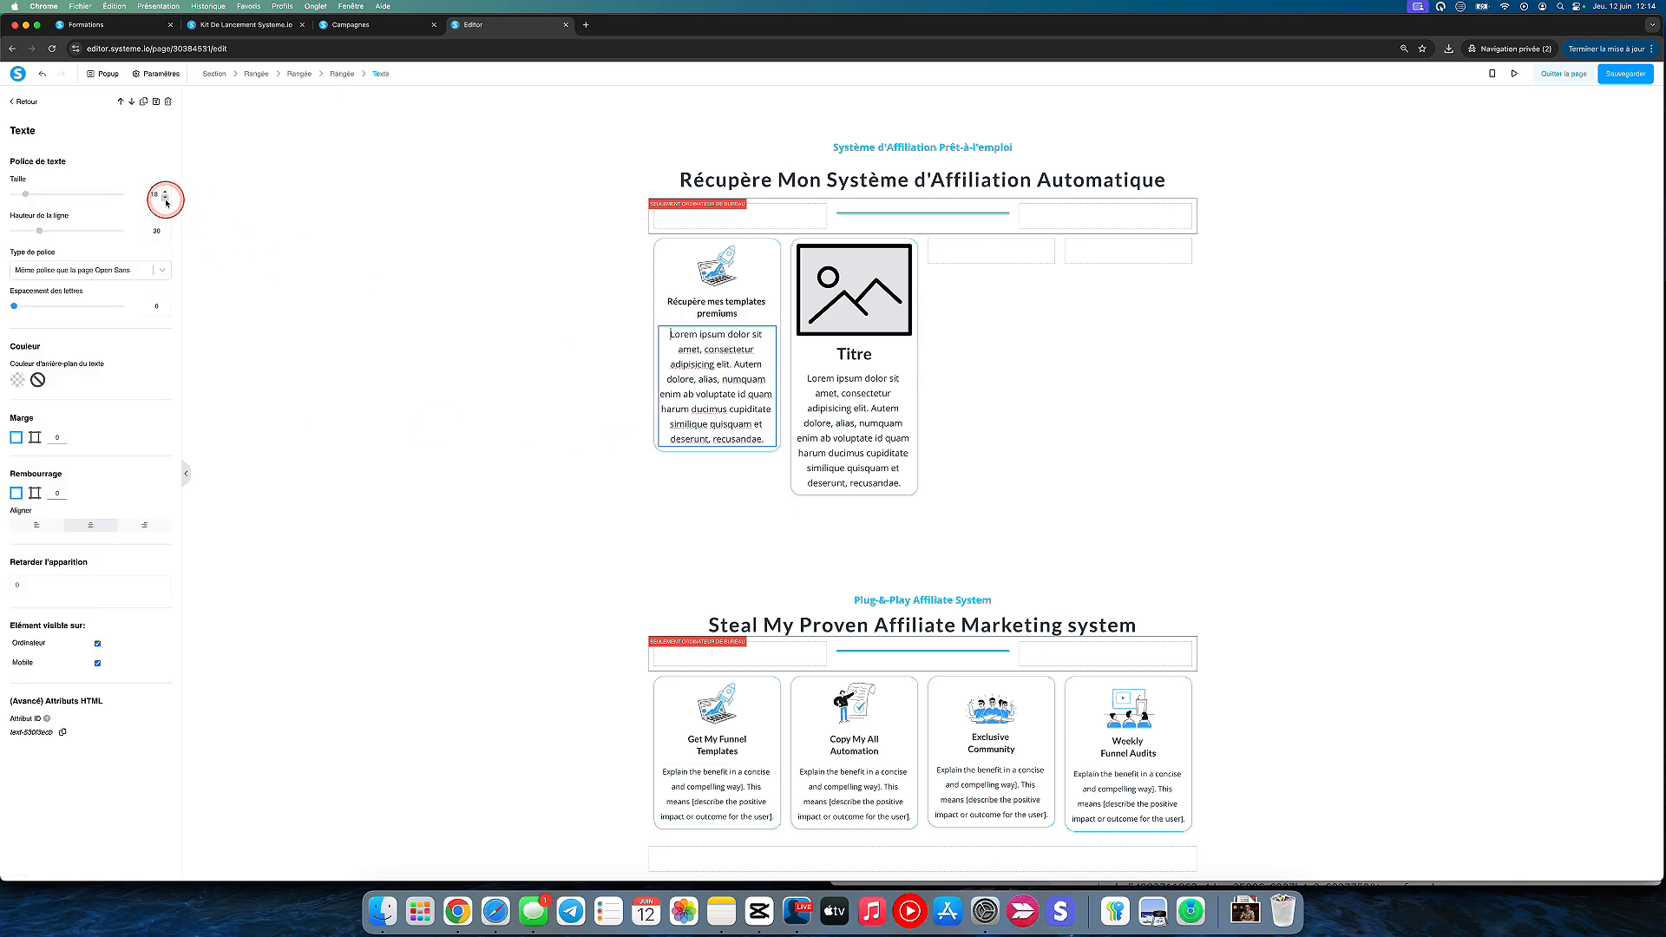
{"action": "left_click", "coordinate": [166, 202]}
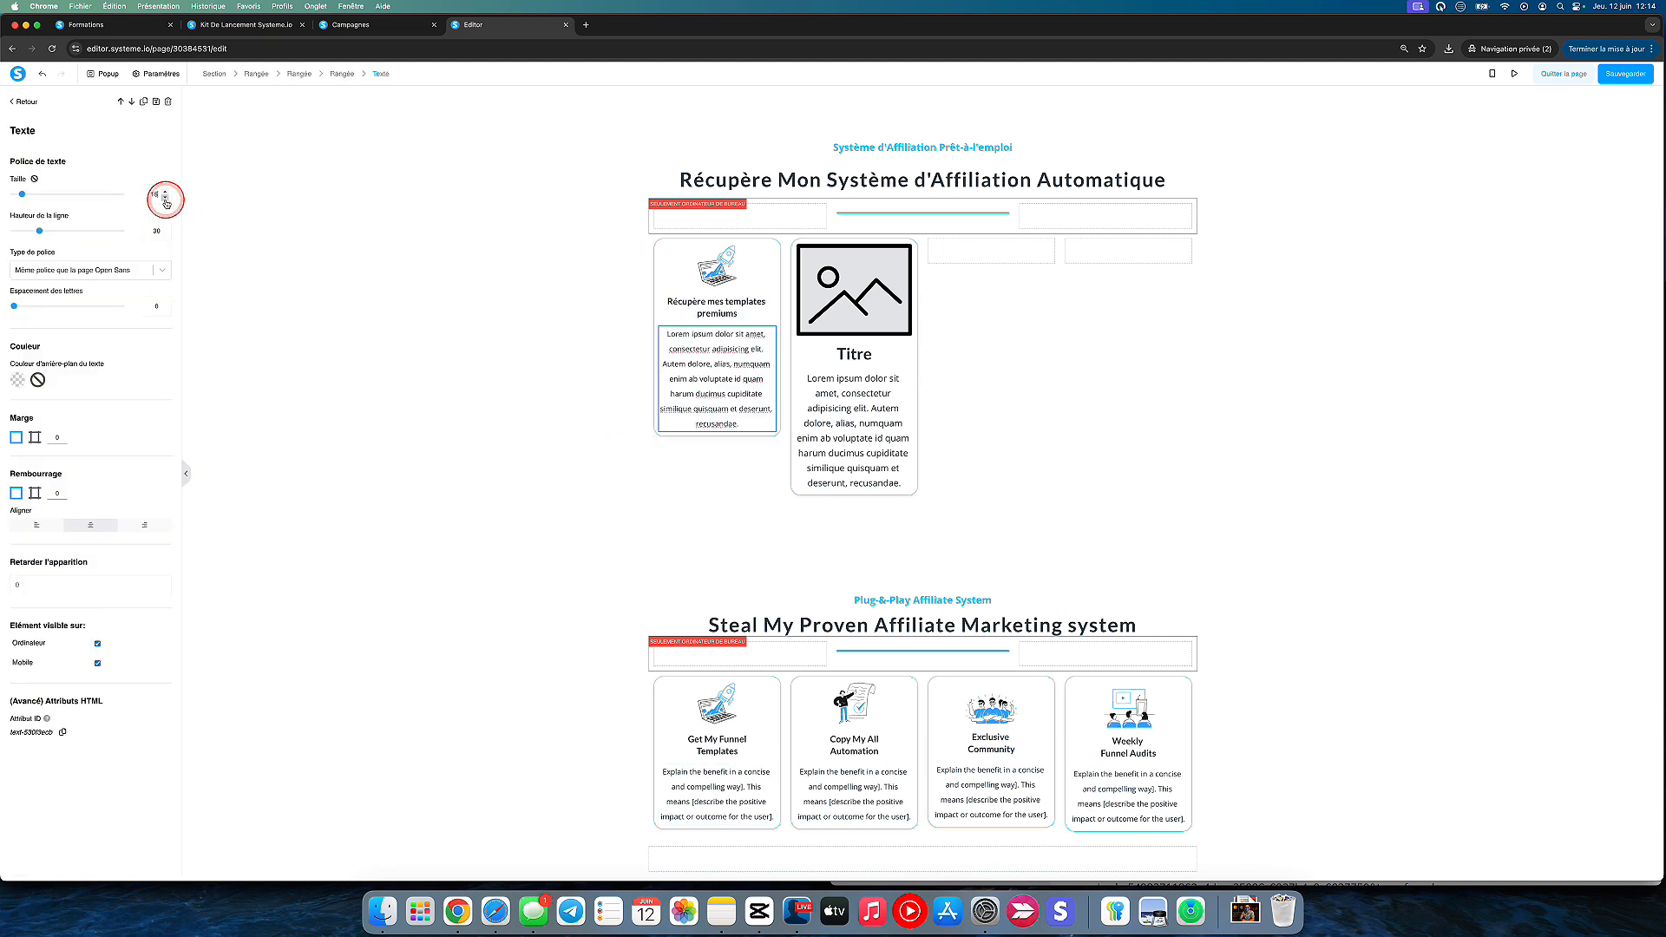
{"action": "left_click", "coordinate": [628, 505]}
Shorten the first card's placeholder text so that it ends with "enim ab voluptate id quam".
{"action": "left_click", "coordinate": [704, 397]}
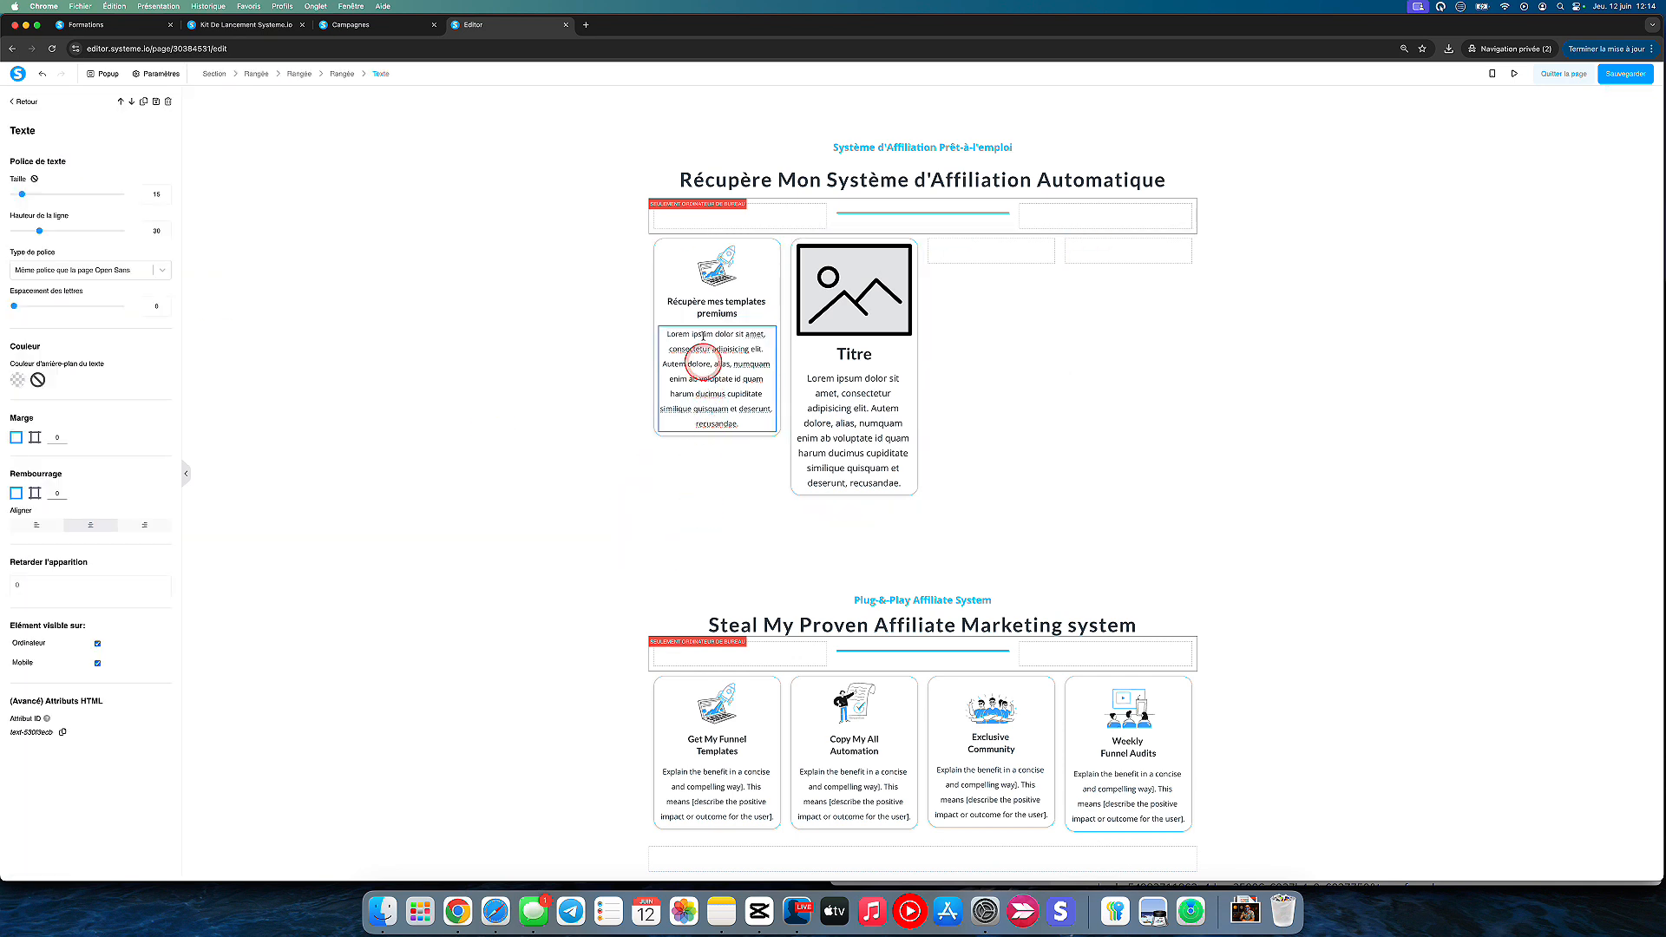
{"action": "left_click", "coordinate": [712, 298]}
{"action": "left_click", "coordinate": [707, 395]}
{"action": "left_click", "coordinate": [724, 382]}
{"action": "left_click_drag", "start_coordinate": [751, 426], "coordinate": [764, 384]}
{"action": "key", "text": "BackSpace"}
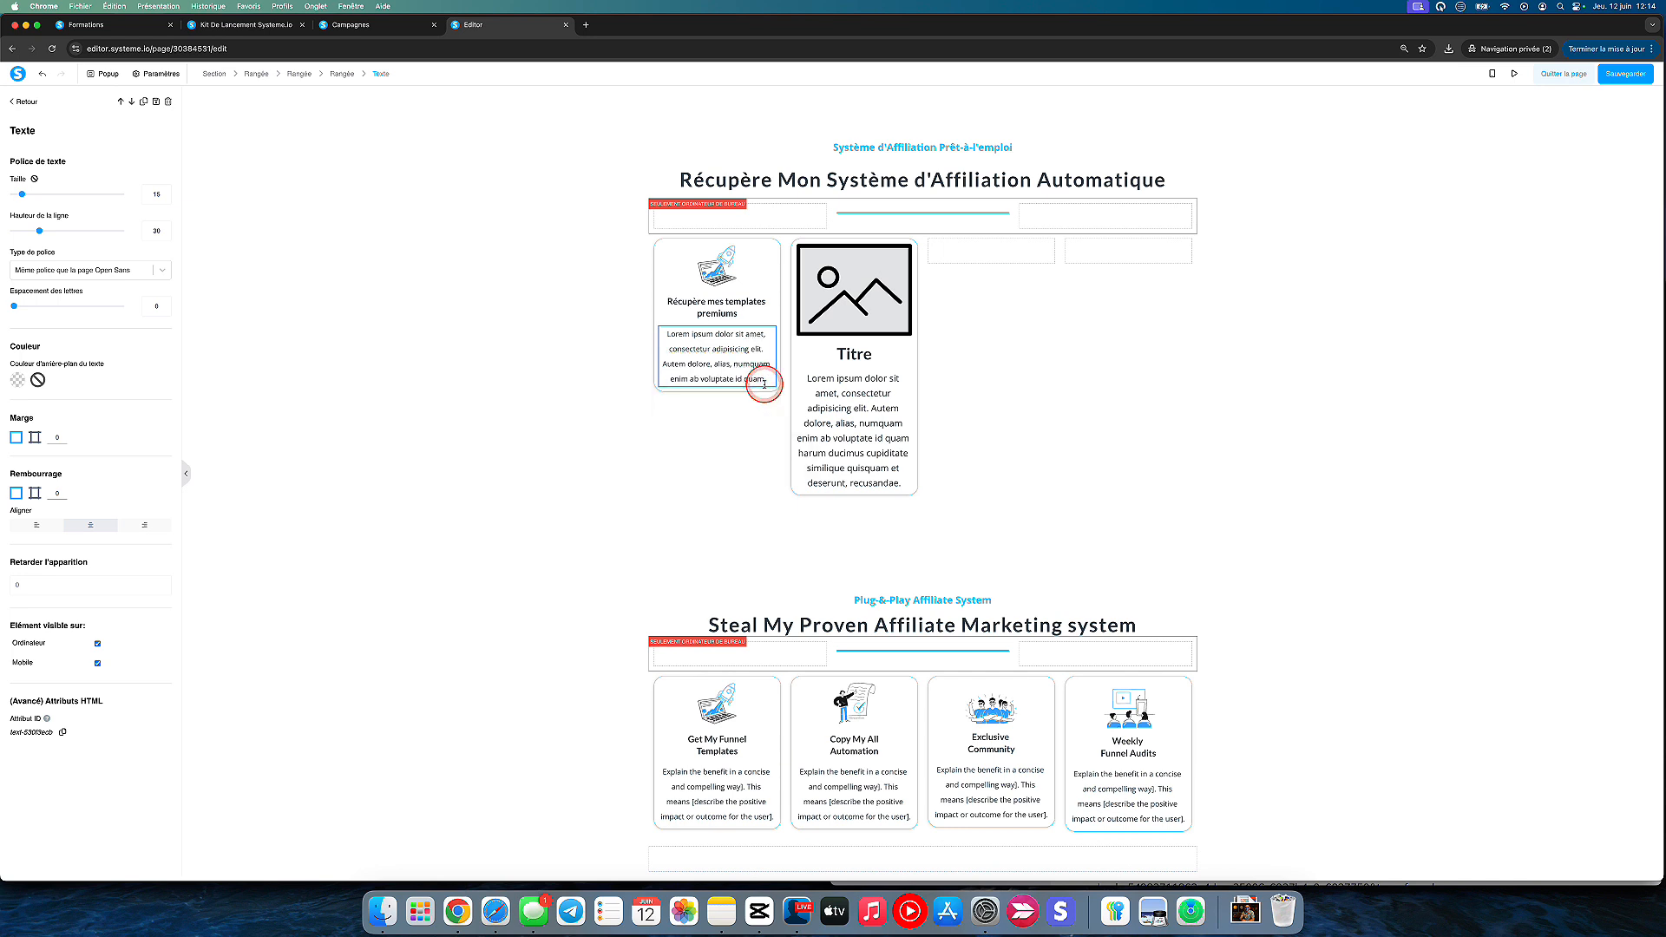
{"action": "left_click", "coordinate": [994, 423]}
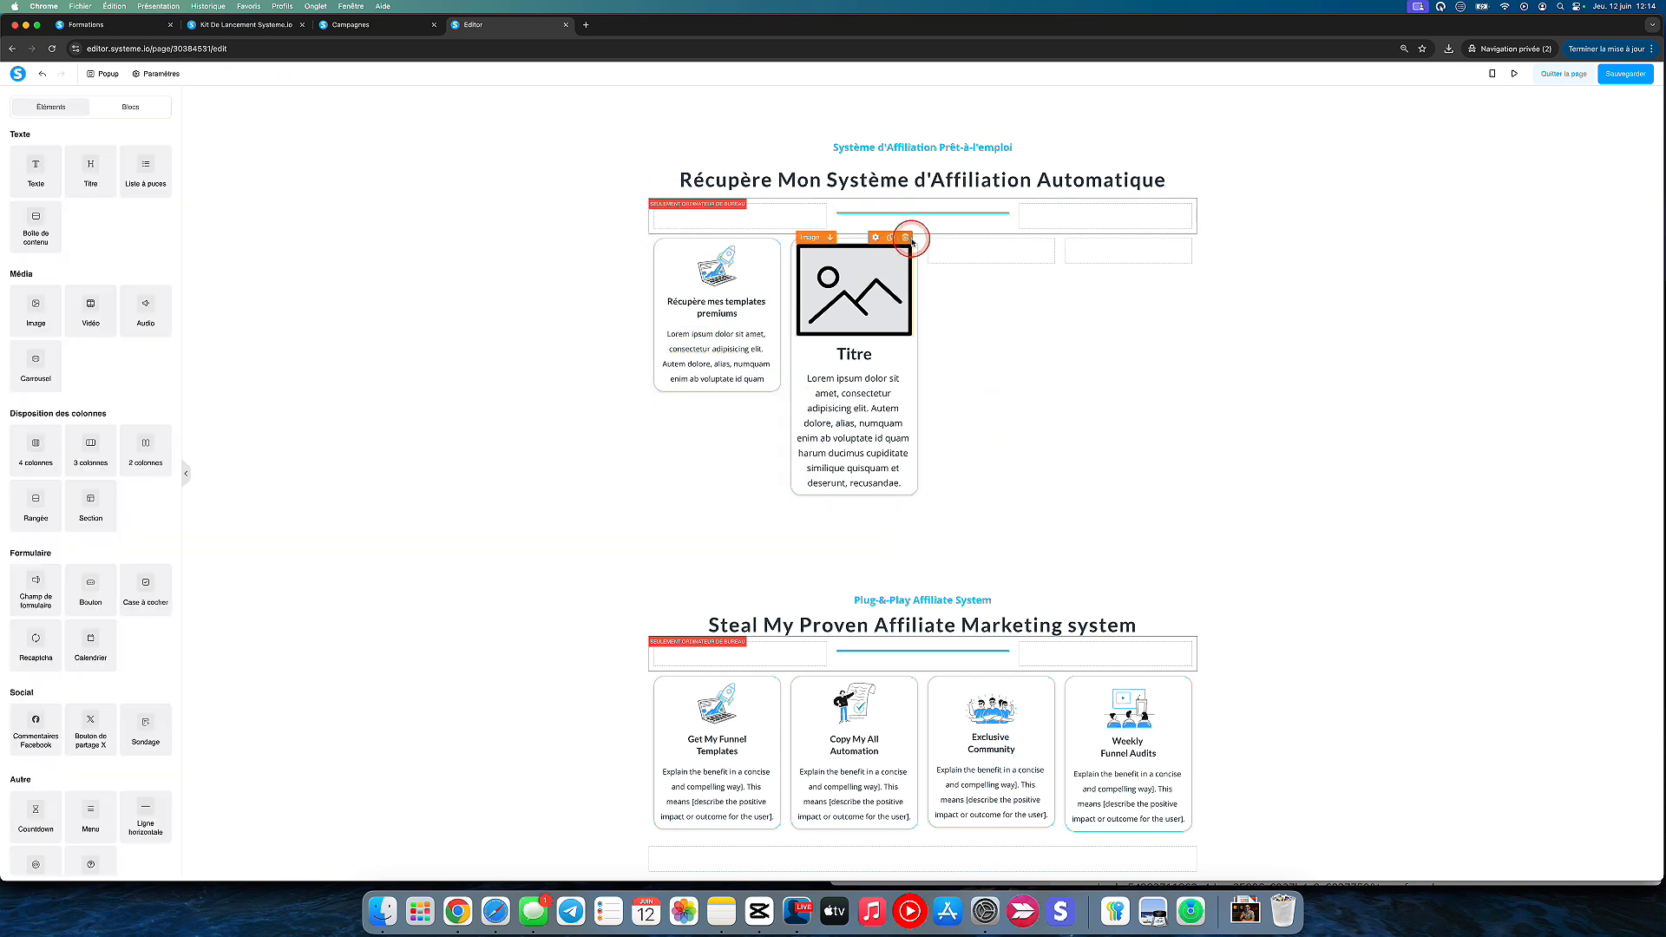
Delete the unfinished card in the second column and duplicate the finished first card three times.
{"action": "left_click", "coordinate": [911, 232]}
{"action": "key", "text": "Return"}
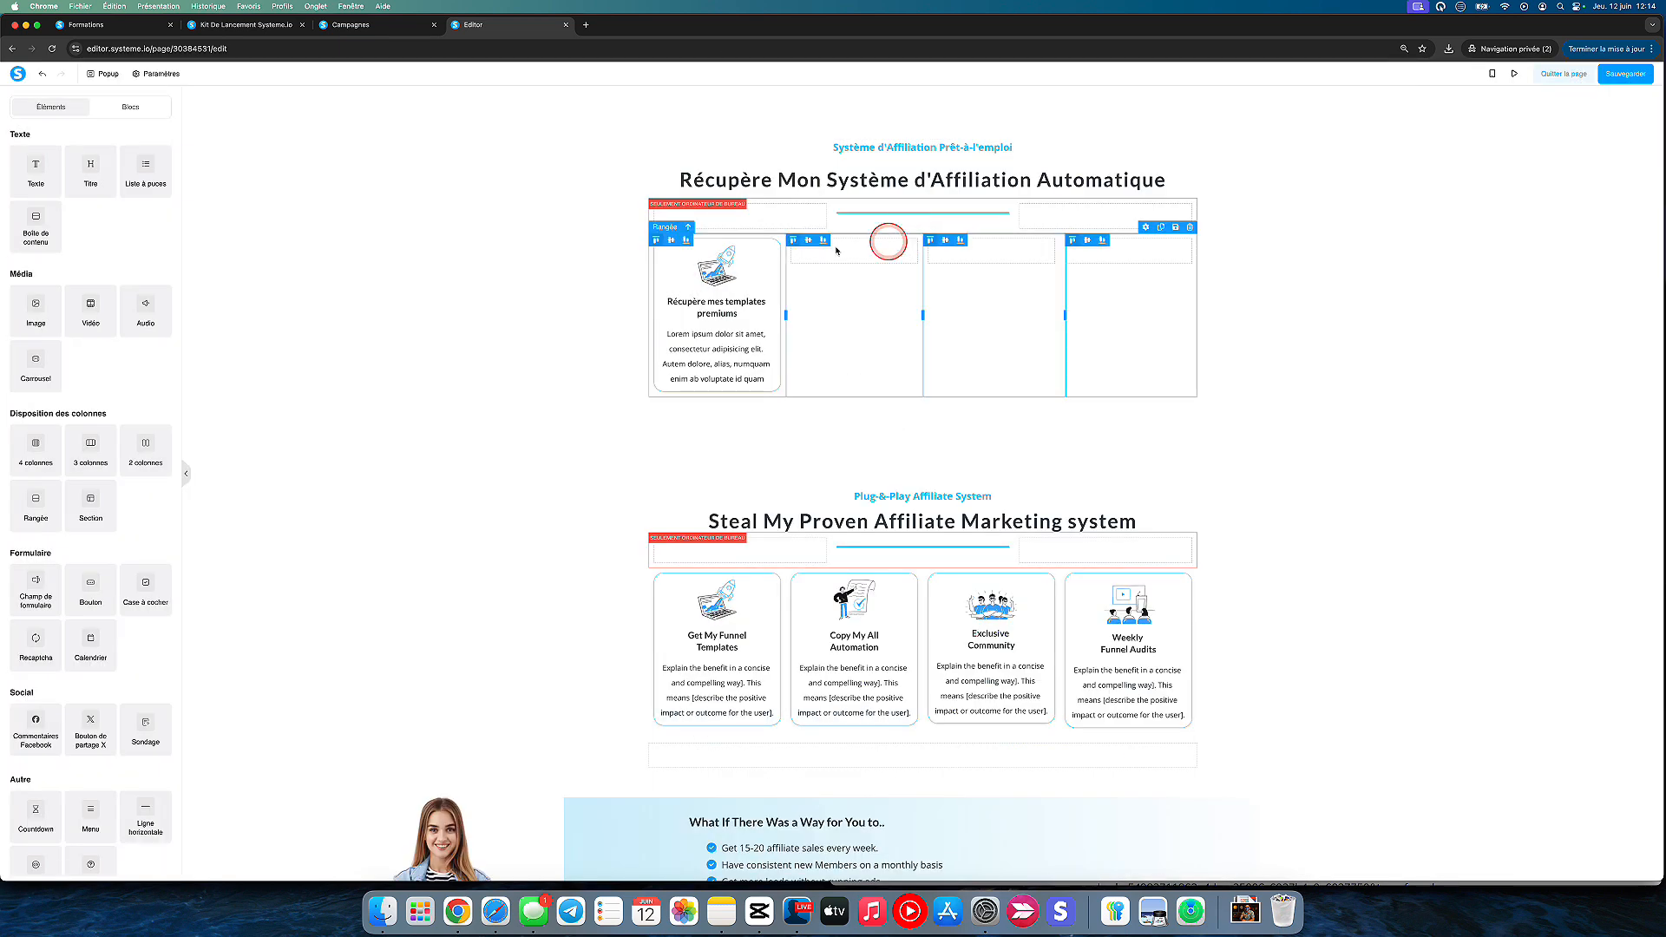
{"action": "left_click", "coordinate": [743, 232]}
{"action": "left_click", "coordinate": [744, 233]}
{"action": "left_click", "coordinate": [744, 232]}
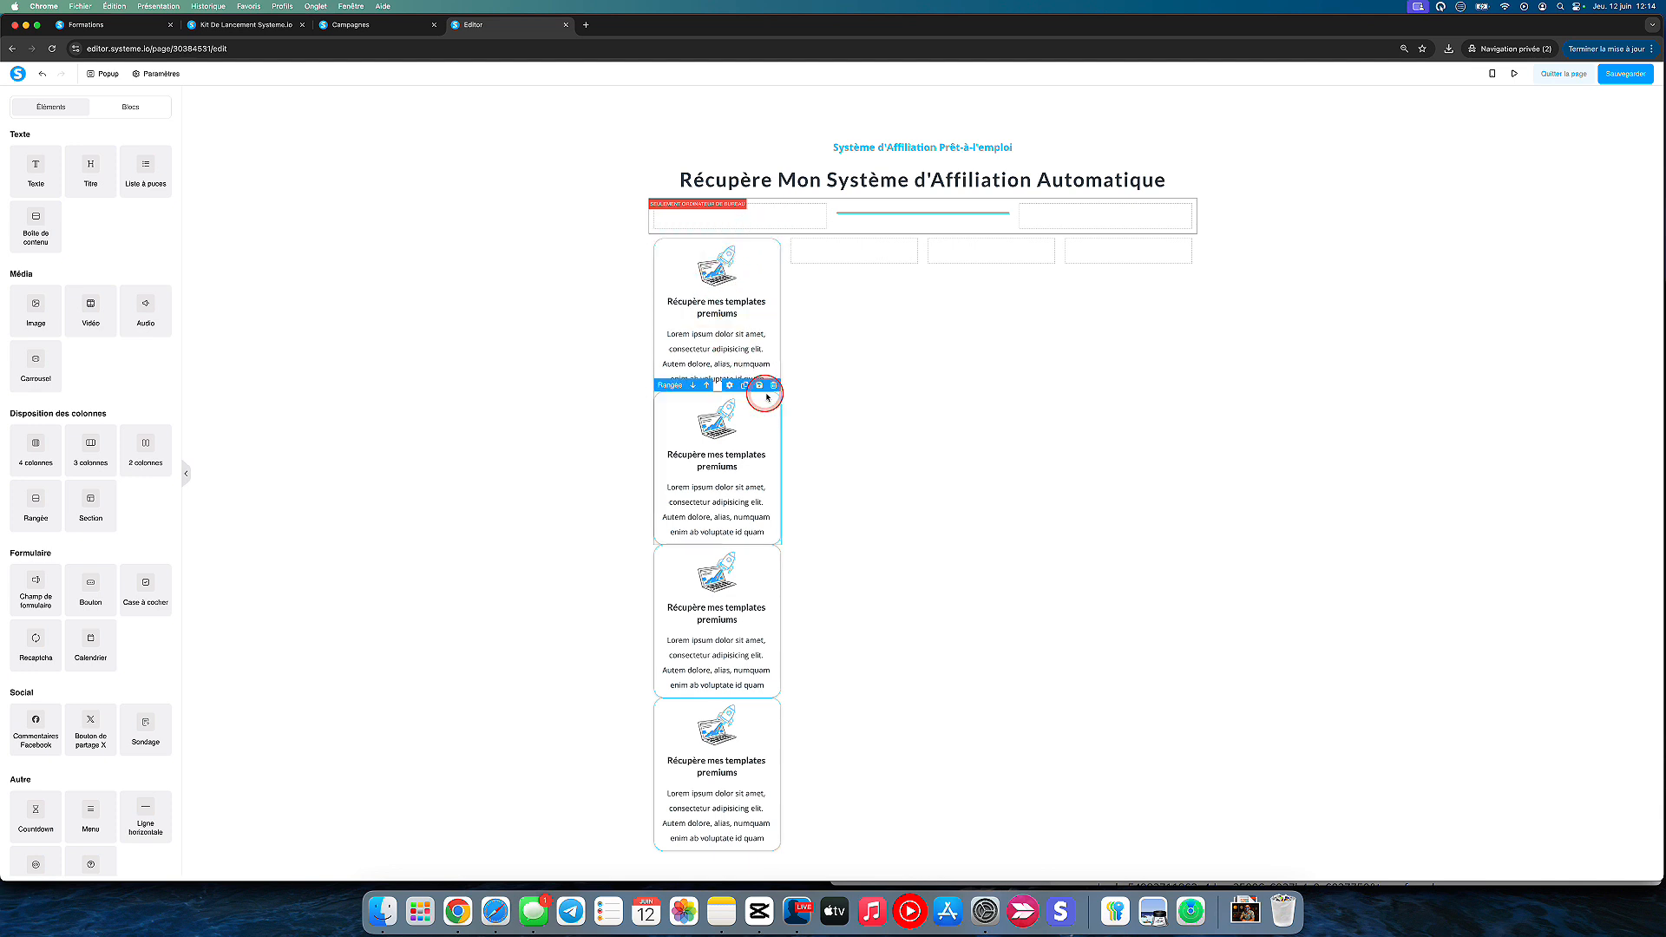
Move the three card copies into the second, third and fourth columns, one in each.
{"action": "left_click_drag", "start_coordinate": [731, 386], "coordinate": [873, 249]}
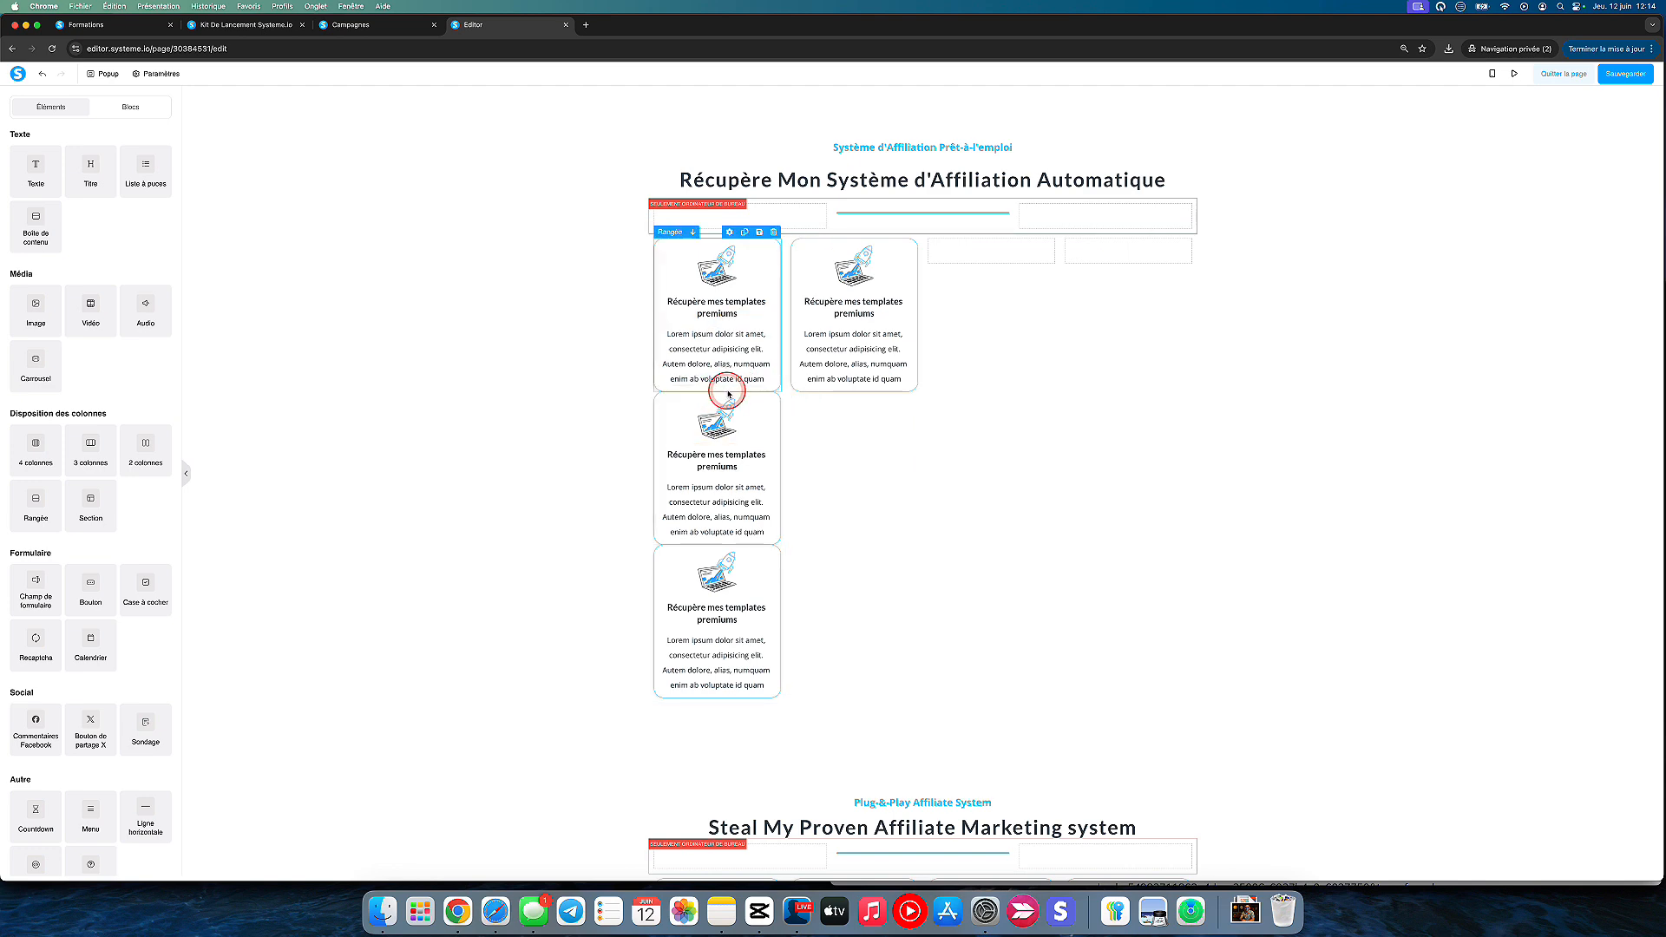
{"action": "left_click_drag", "start_coordinate": [731, 386], "coordinate": [990, 251]}
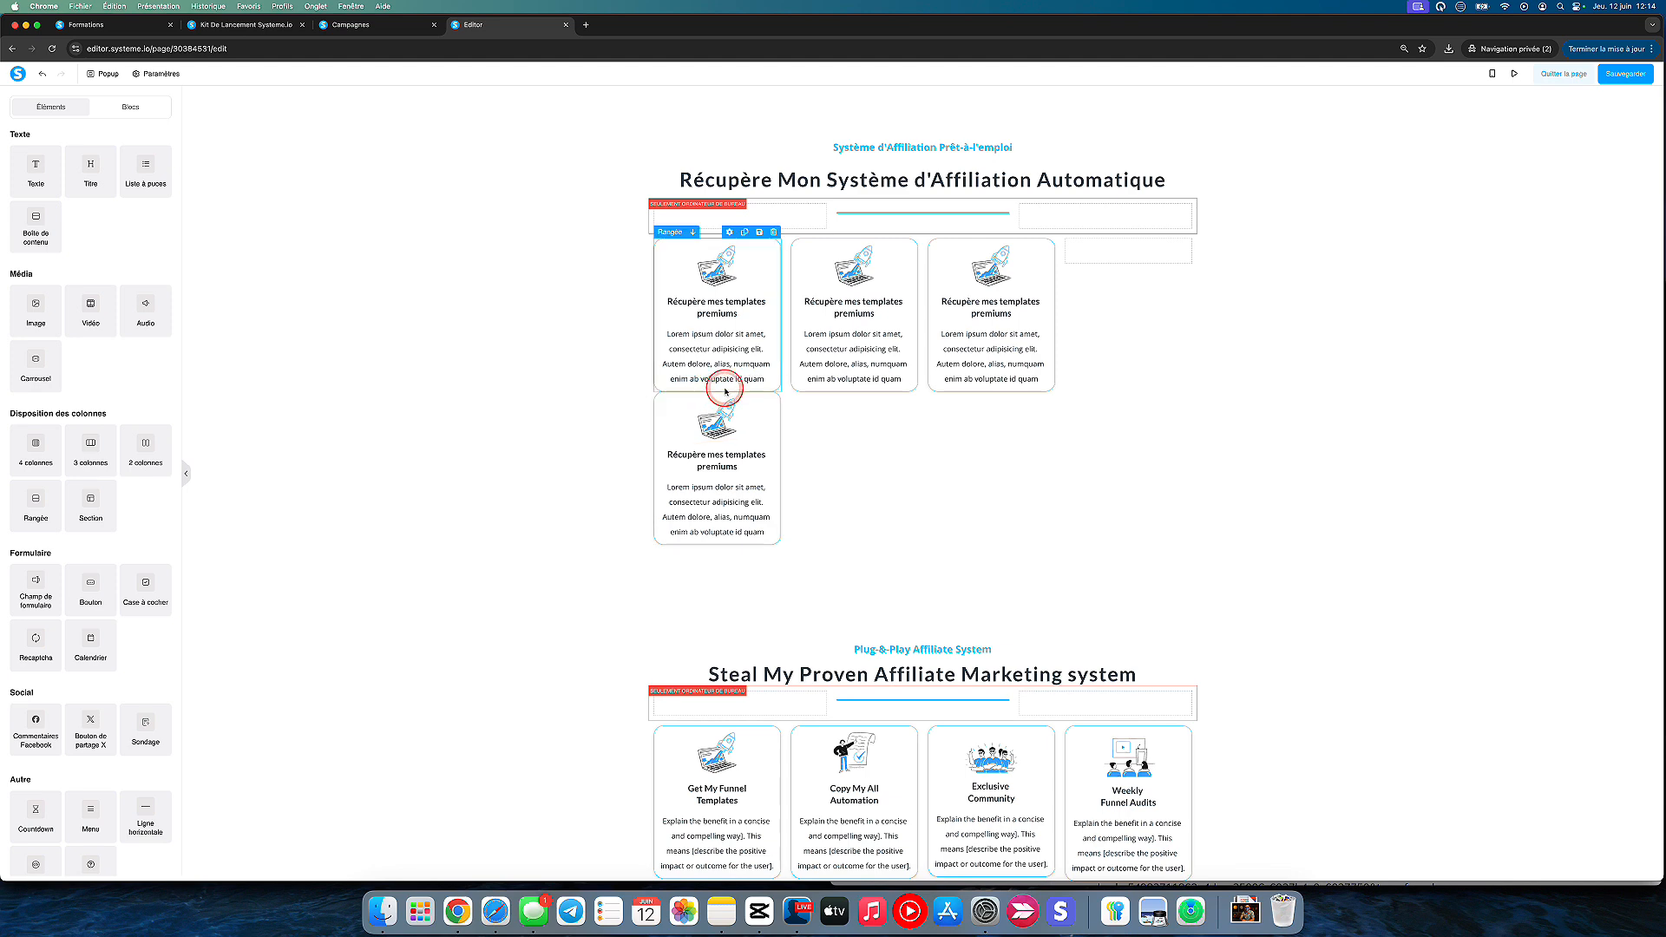
{"action": "left_click_drag", "start_coordinate": [731, 390], "coordinate": [1123, 233]}
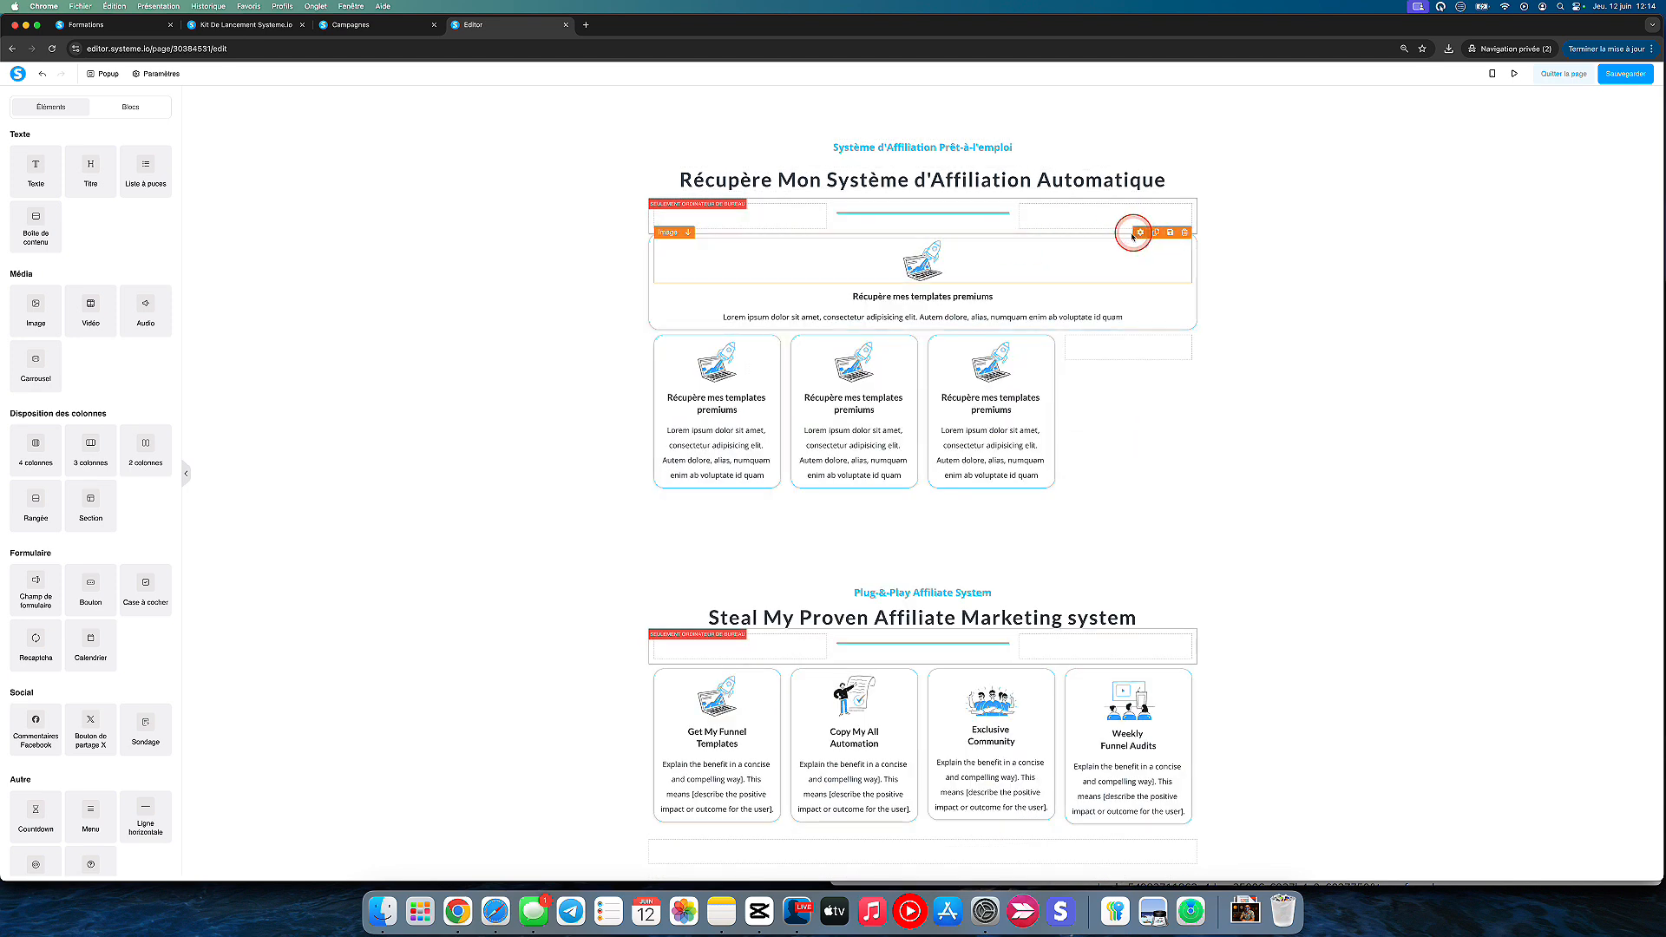
{"action": "left_click_drag", "start_coordinate": [1145, 236], "coordinate": [1286, 342]}
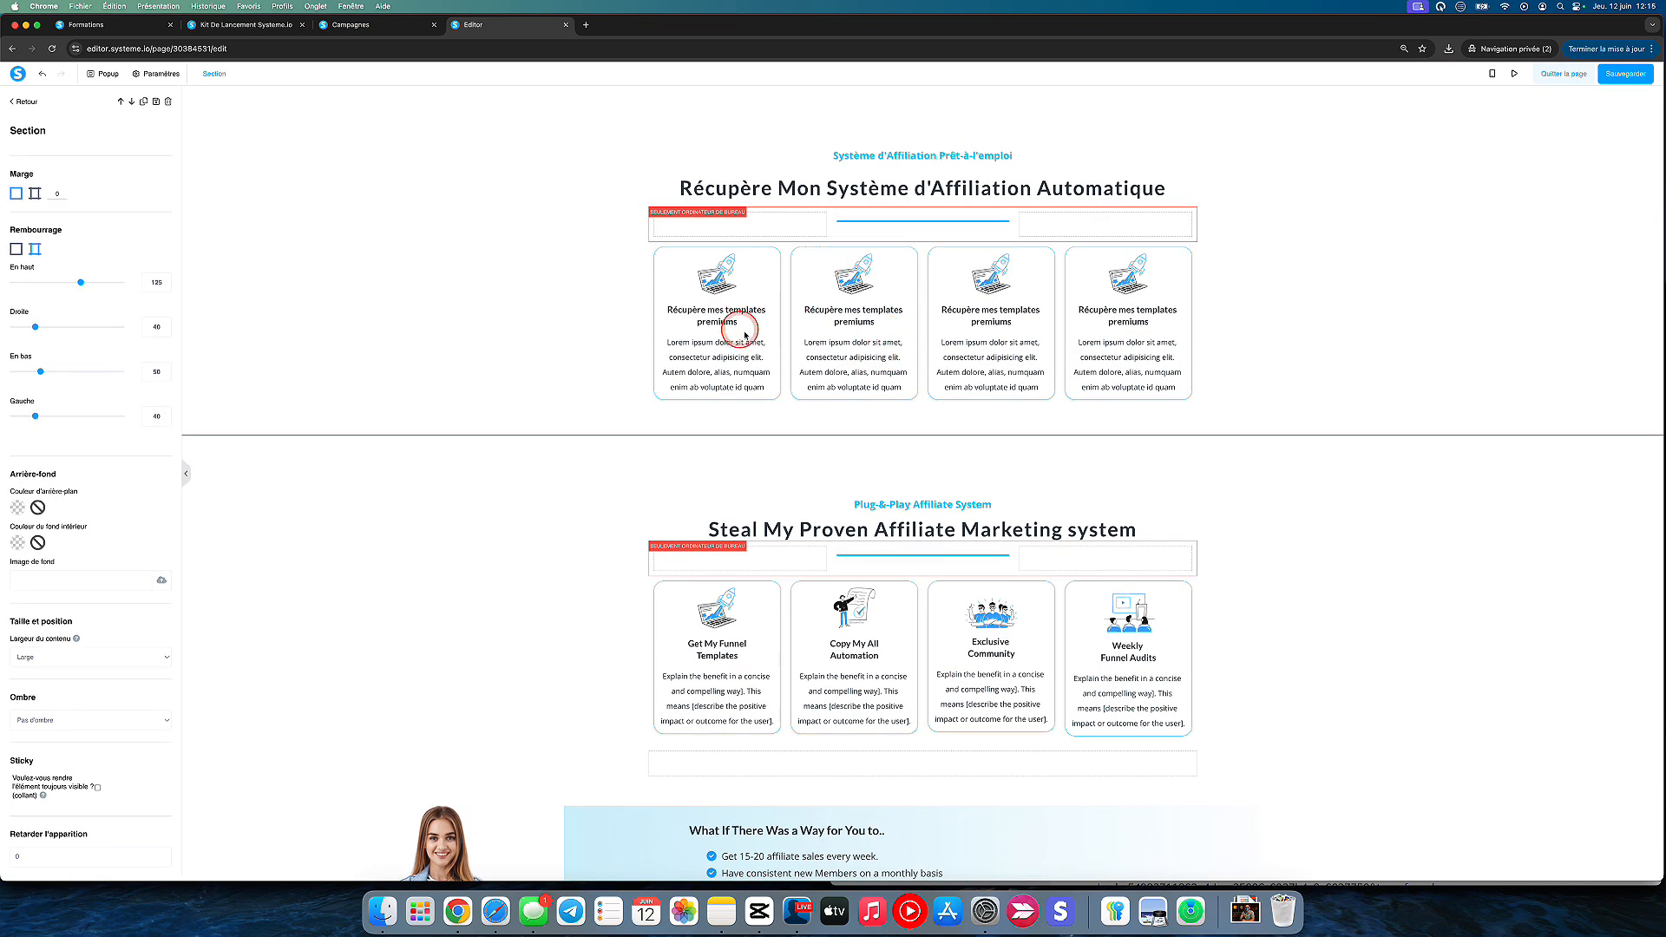
Add an empty row below the four French cards, like the one under the original cards.
{"action": "left_click", "coordinate": [676, 778]}
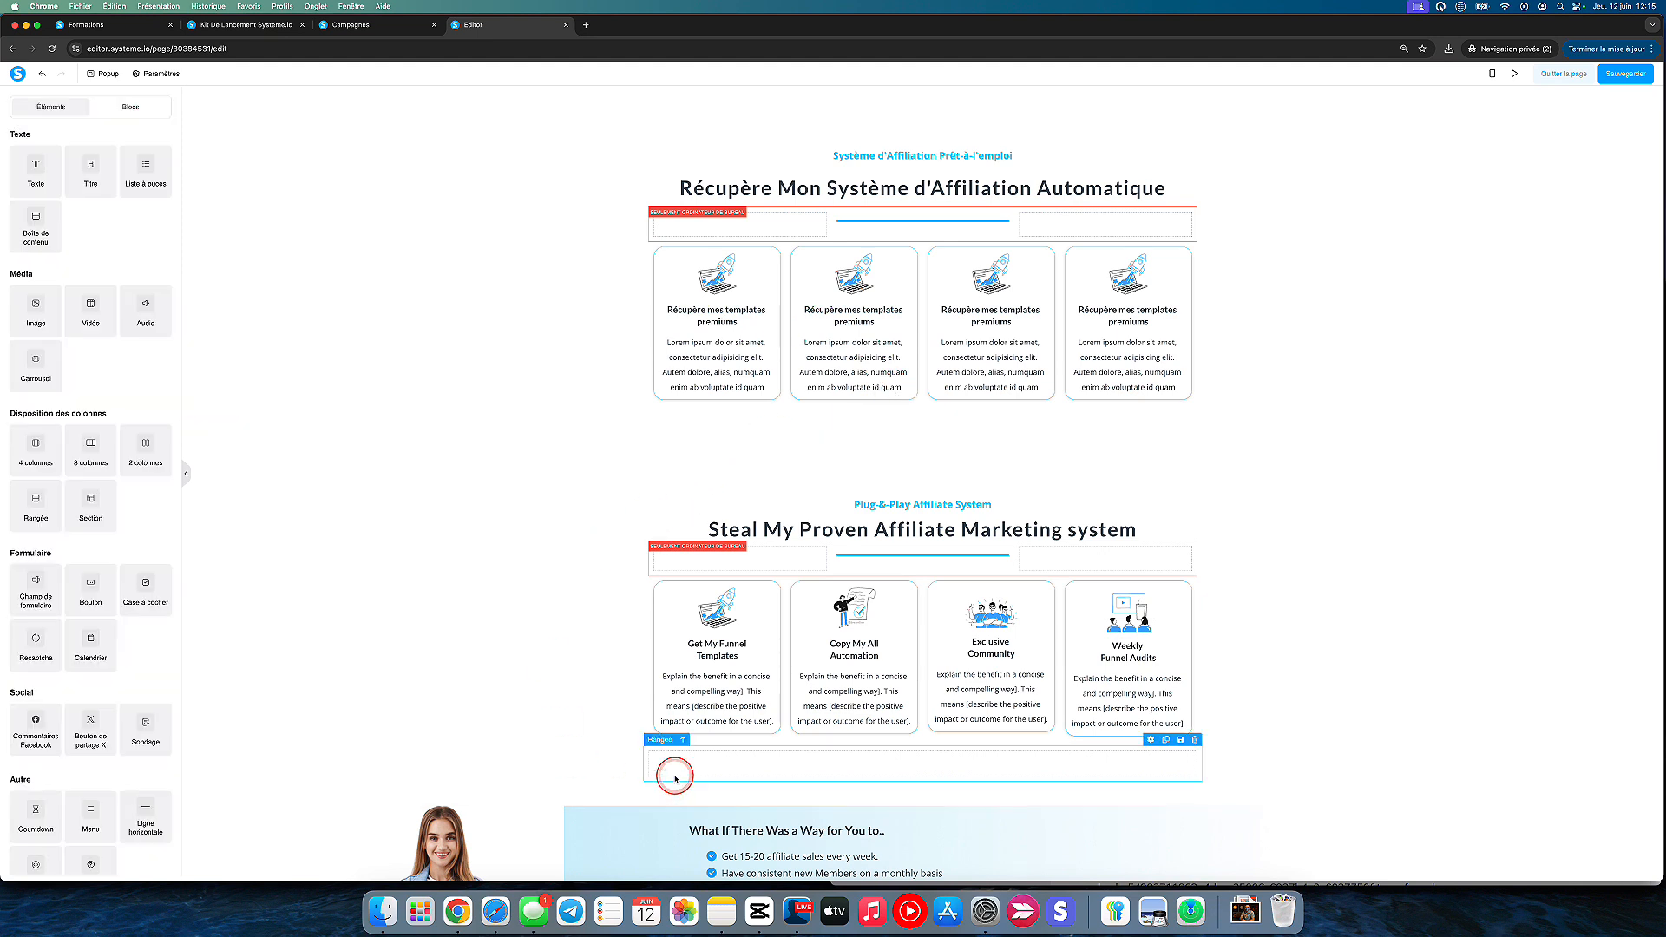
{"action": "left_click", "coordinate": [726, 743]}
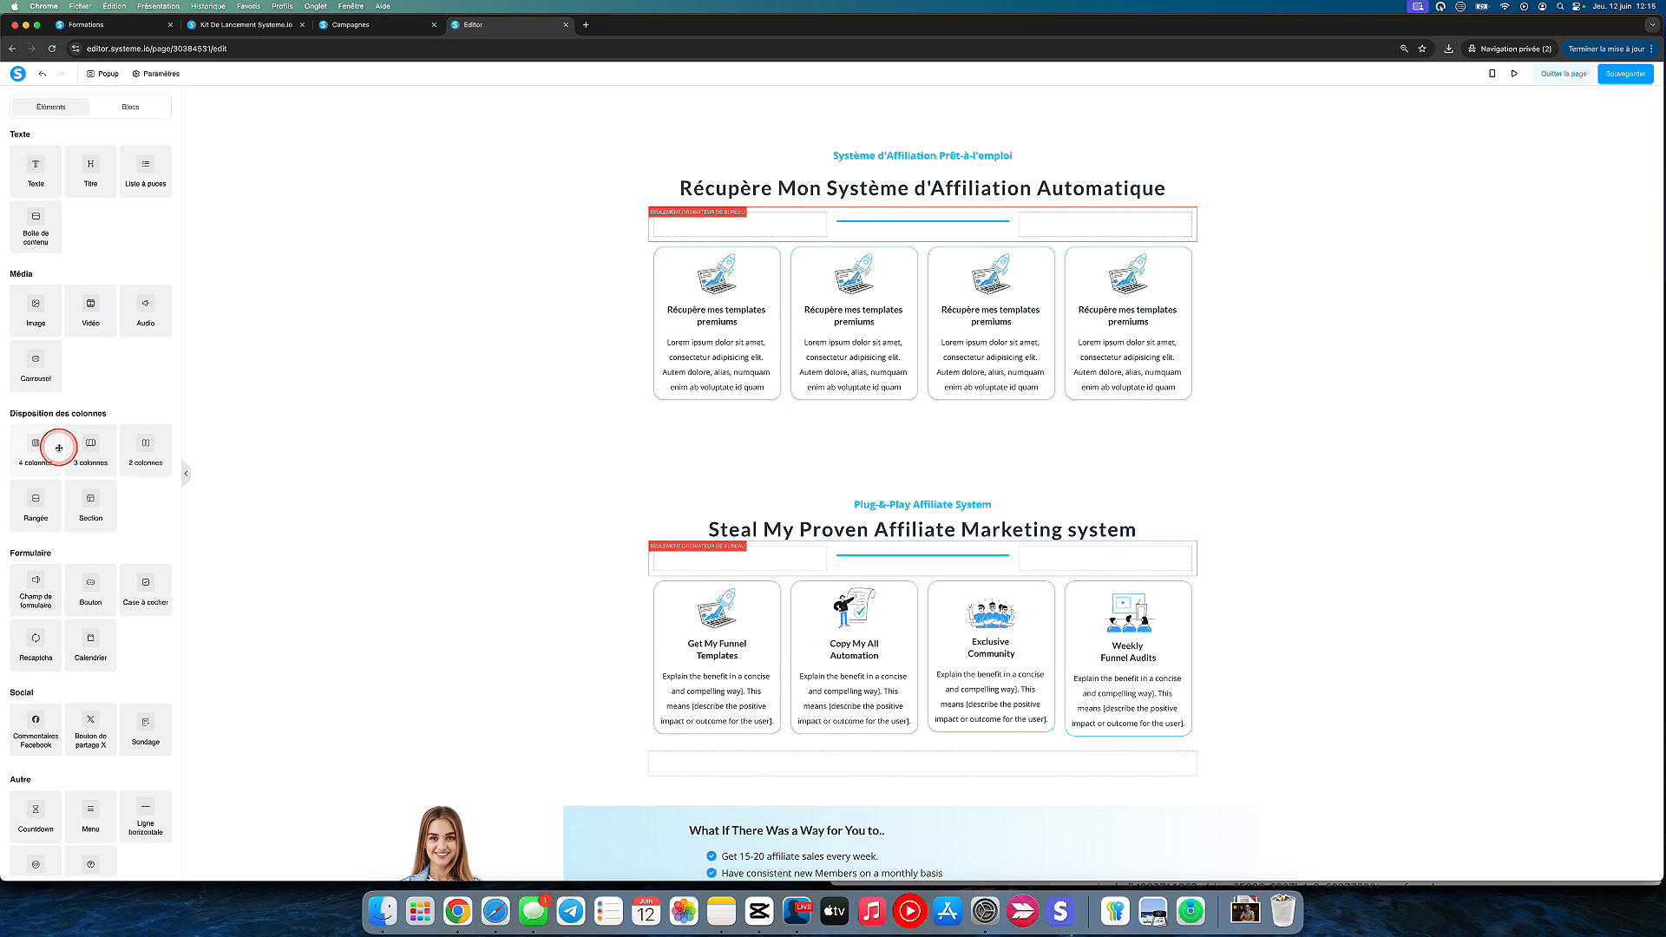
{"action": "left_click_drag", "start_coordinate": [36, 497], "coordinate": [770, 412]}
{"action": "left_click", "coordinate": [489, 418]}
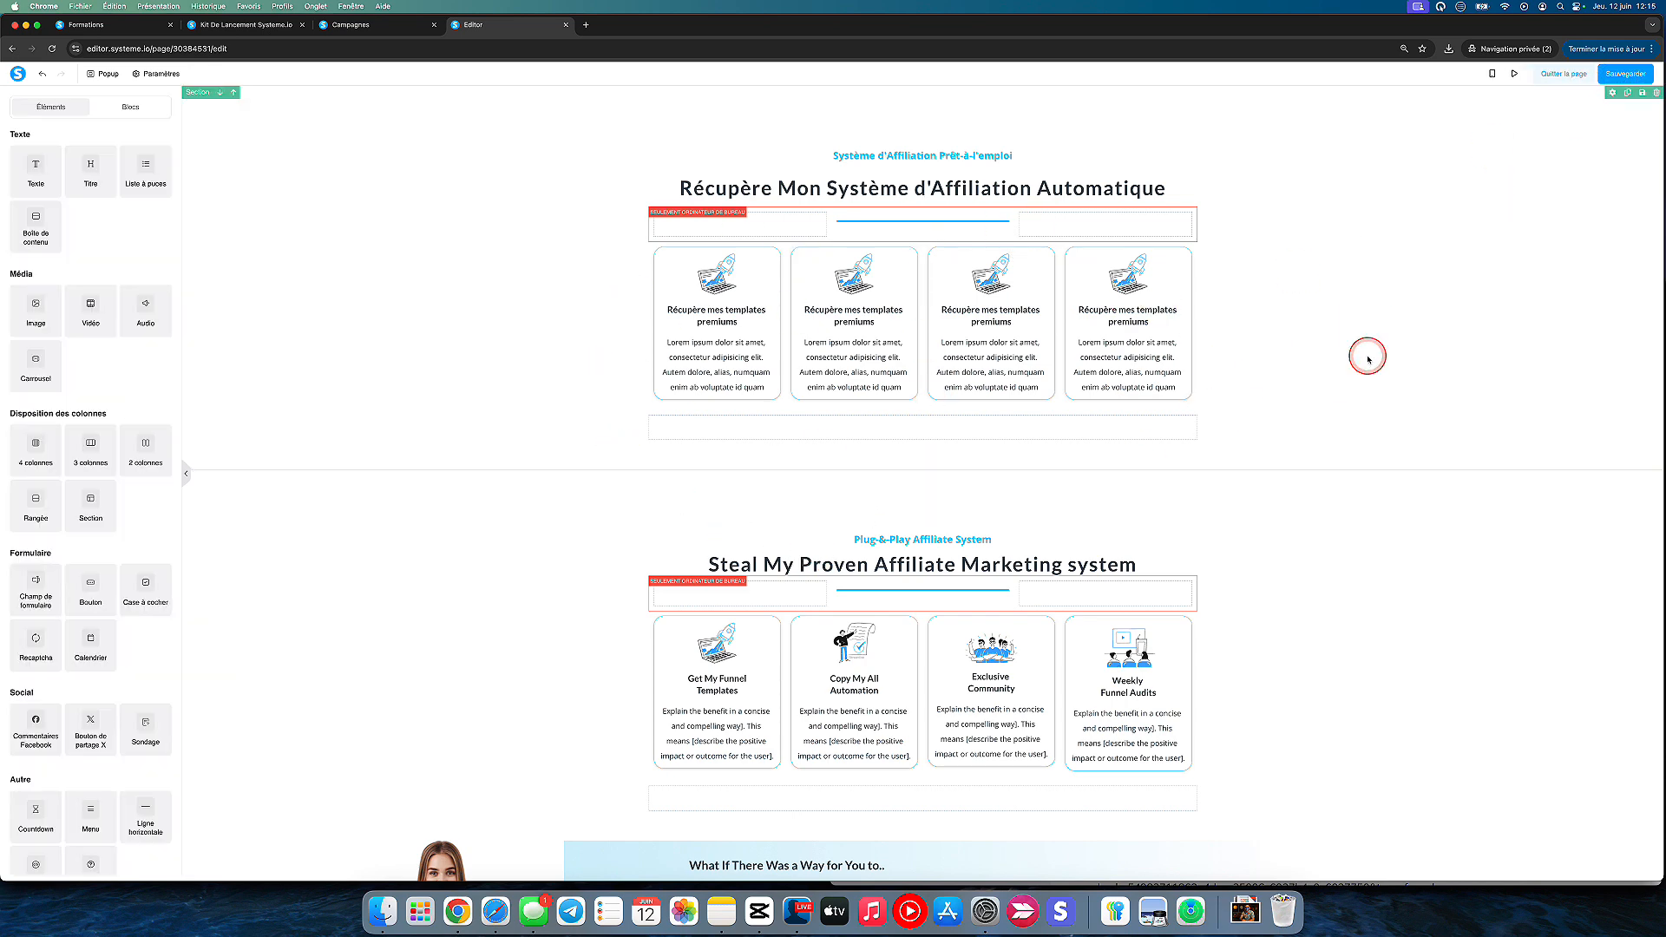
Review the page's sections and examine the action and link settings of the hero section's free-trial button.
{"action": "scroll", "coordinate": [1367, 357], "scroll_direction": "up", "scroll_amount": 5}
{"action": "scroll", "coordinate": [1351, 401], "scroll_direction": "down", "scroll_amount": 10}
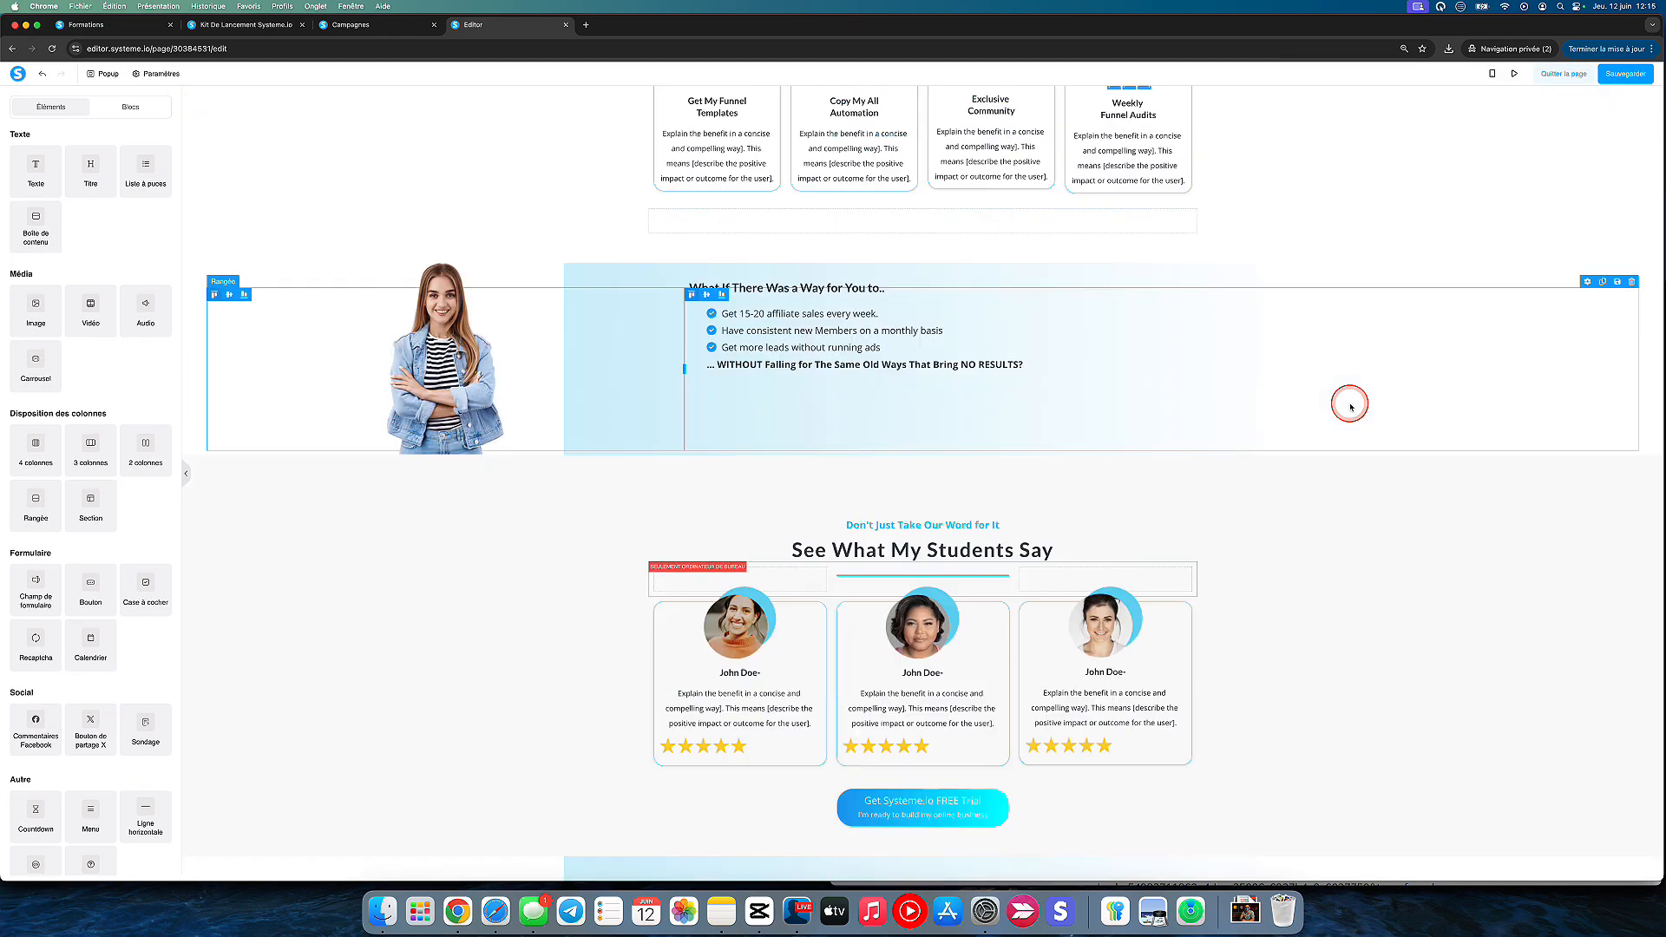
{"action": "scroll", "coordinate": [1350, 404], "scroll_direction": "up", "scroll_amount": 10}
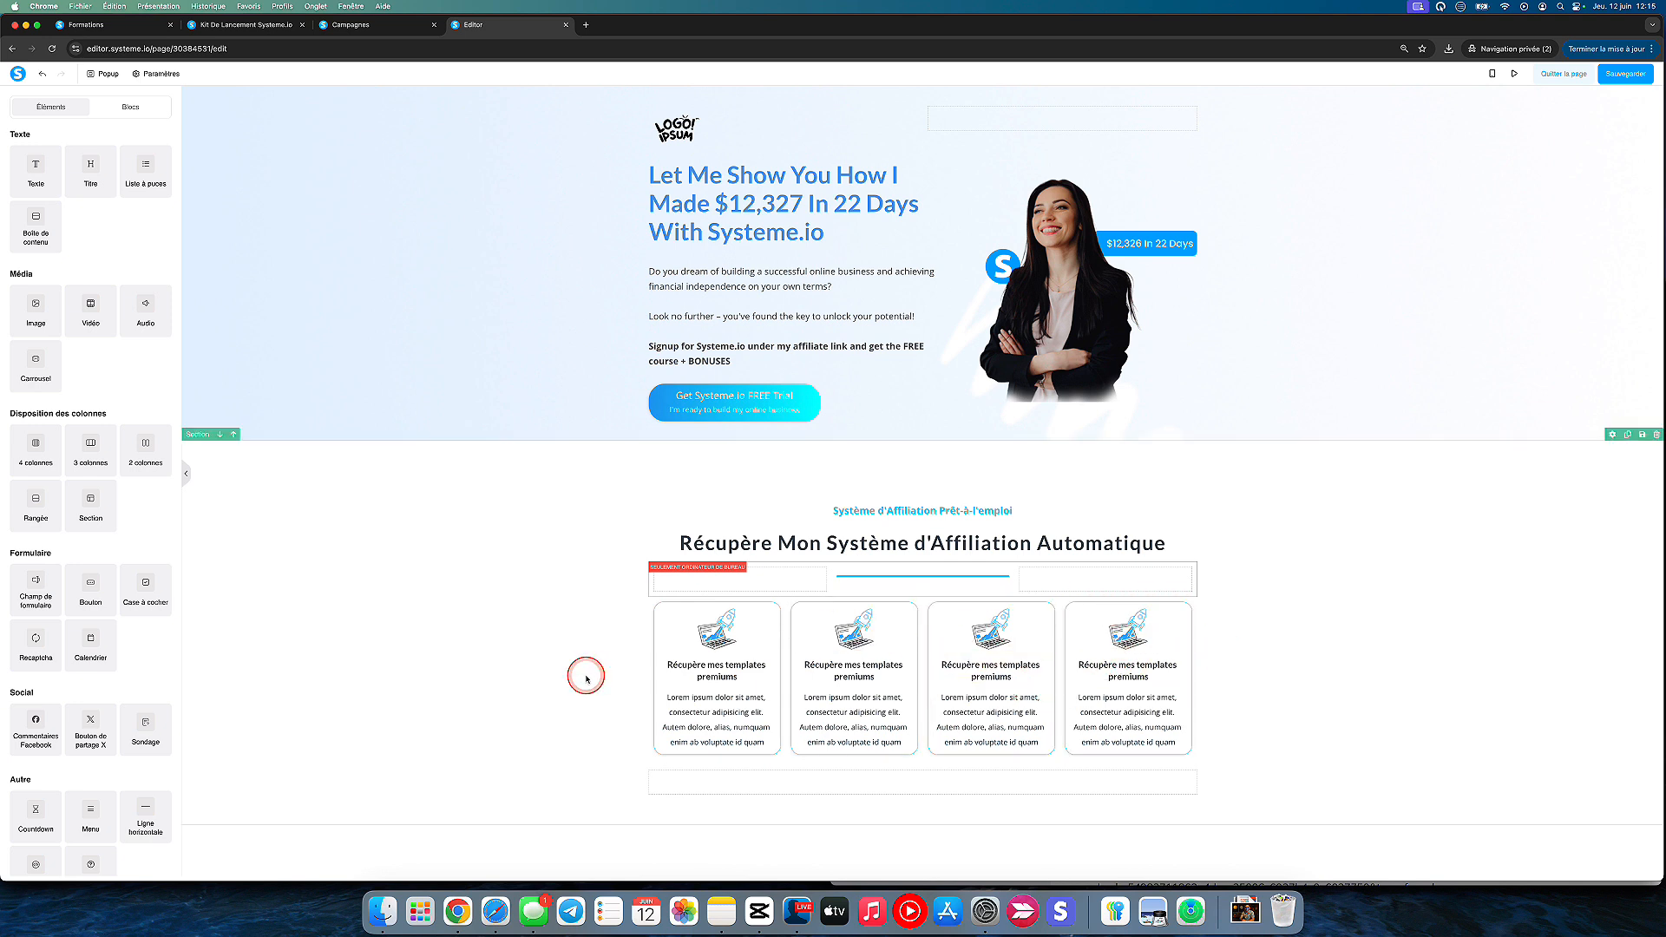
{"action": "left_click", "coordinate": [727, 415]}
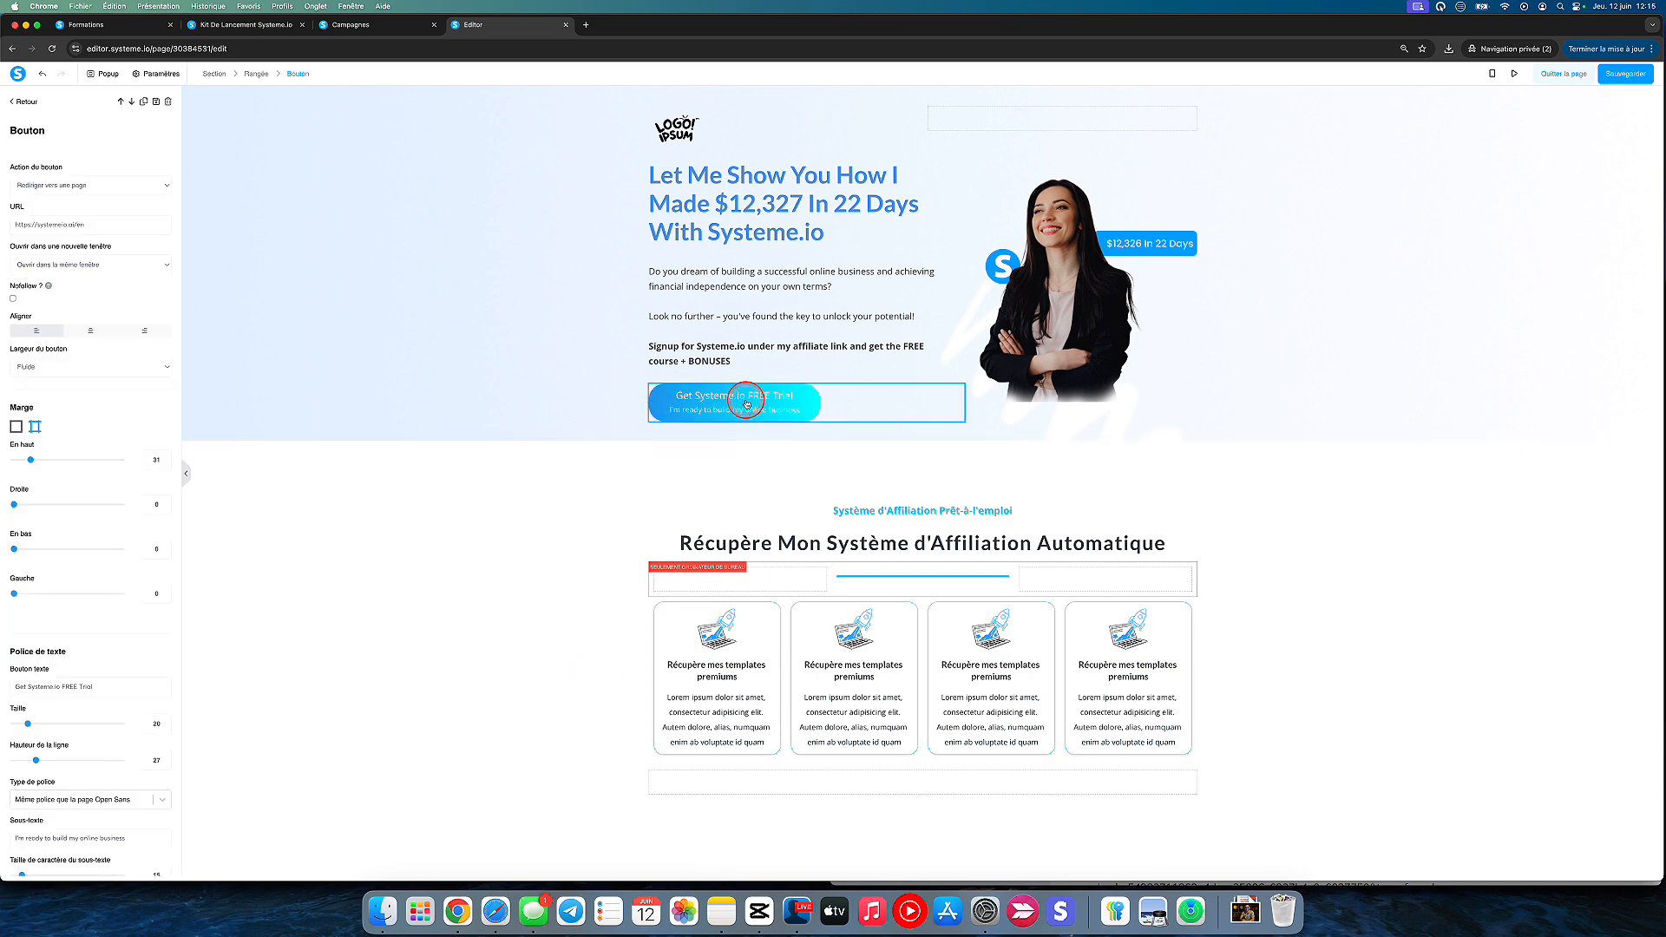
{"action": "left_click", "coordinate": [624, 364]}
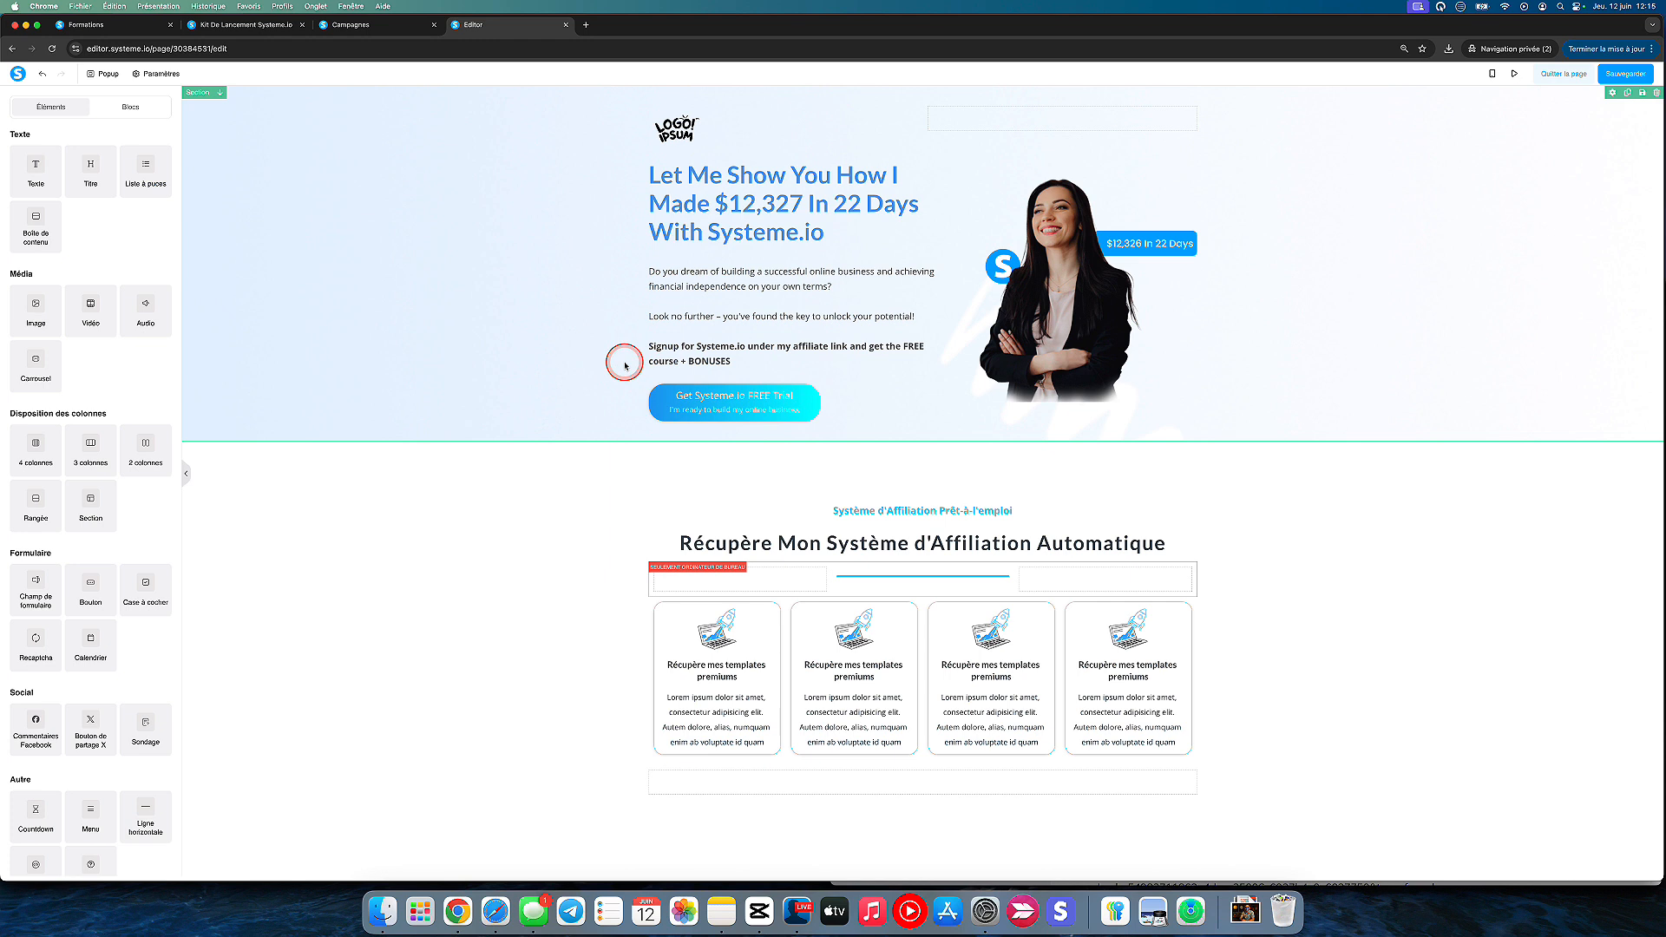
{"action": "left_click", "coordinate": [741, 409]}
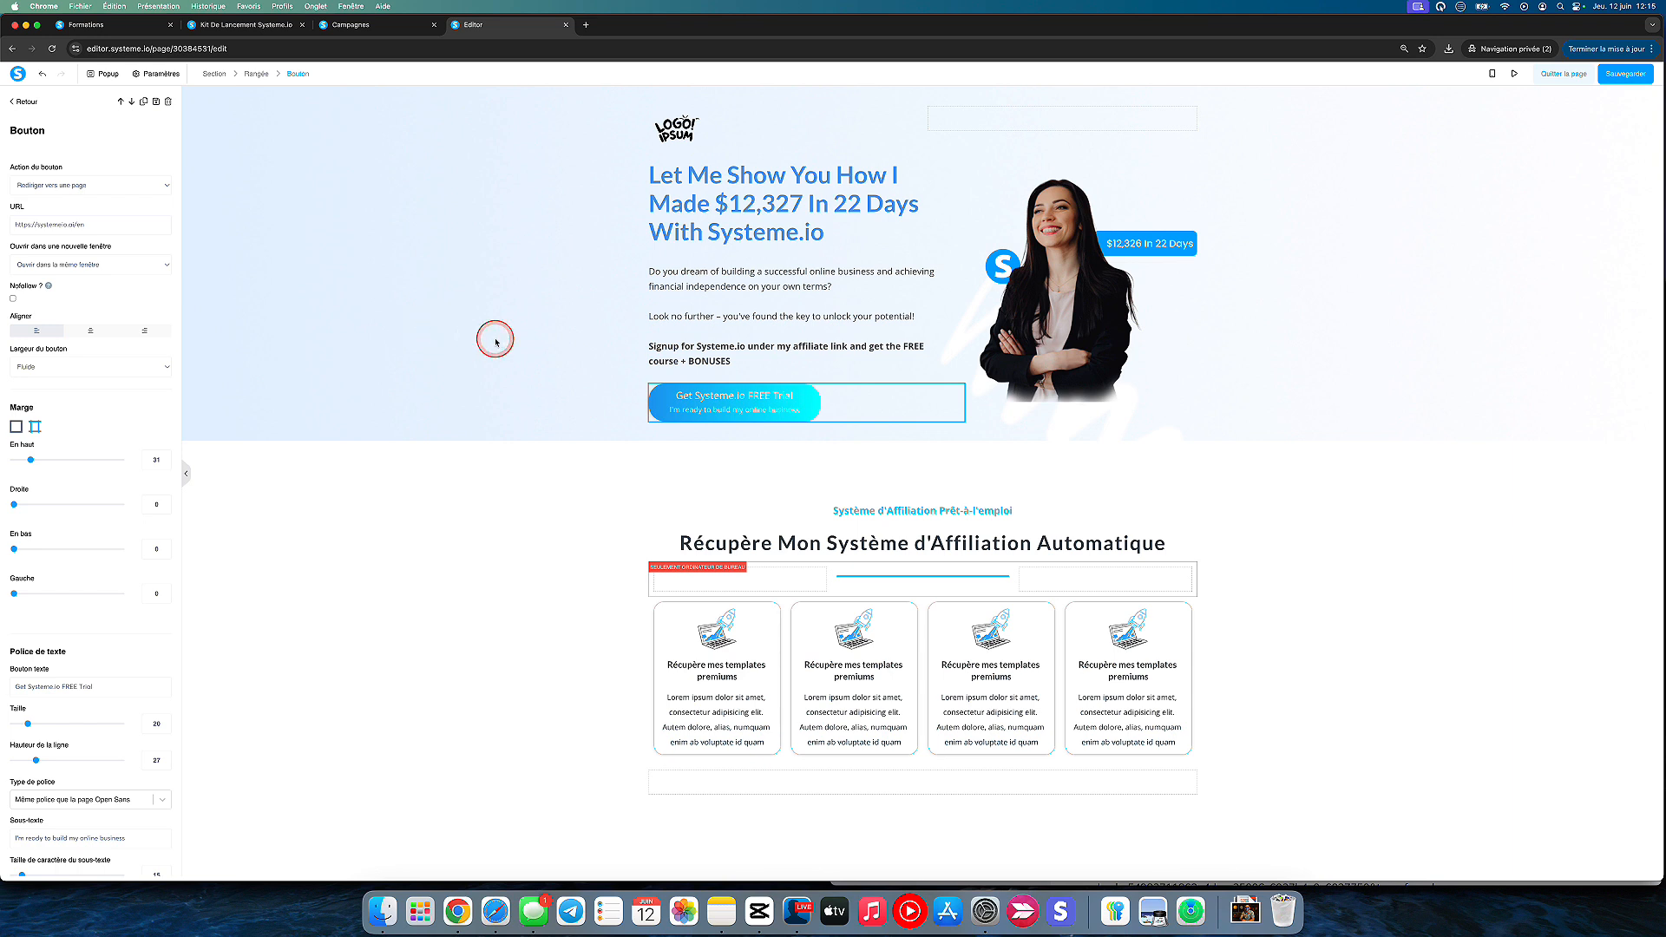
{"action": "left_click", "coordinate": [598, 410]}
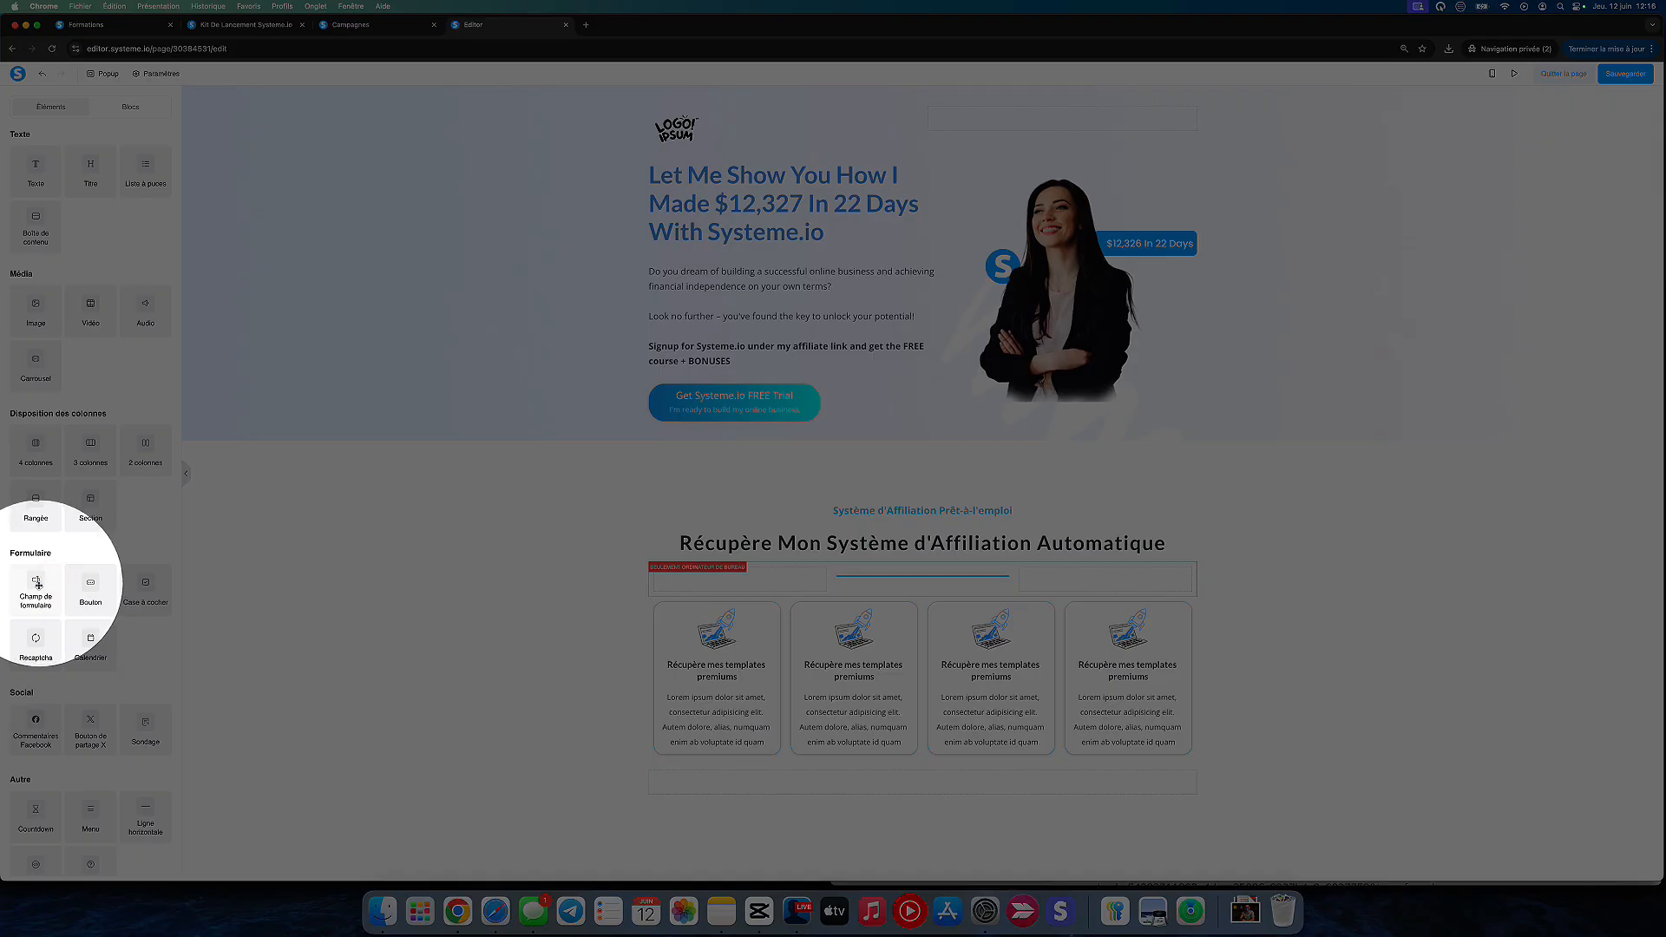
Add an Email form field above the hero section's free-trial button, and delete it again.
{"action": "left_click_drag", "start_coordinate": [38, 585], "coordinate": [721, 395]}
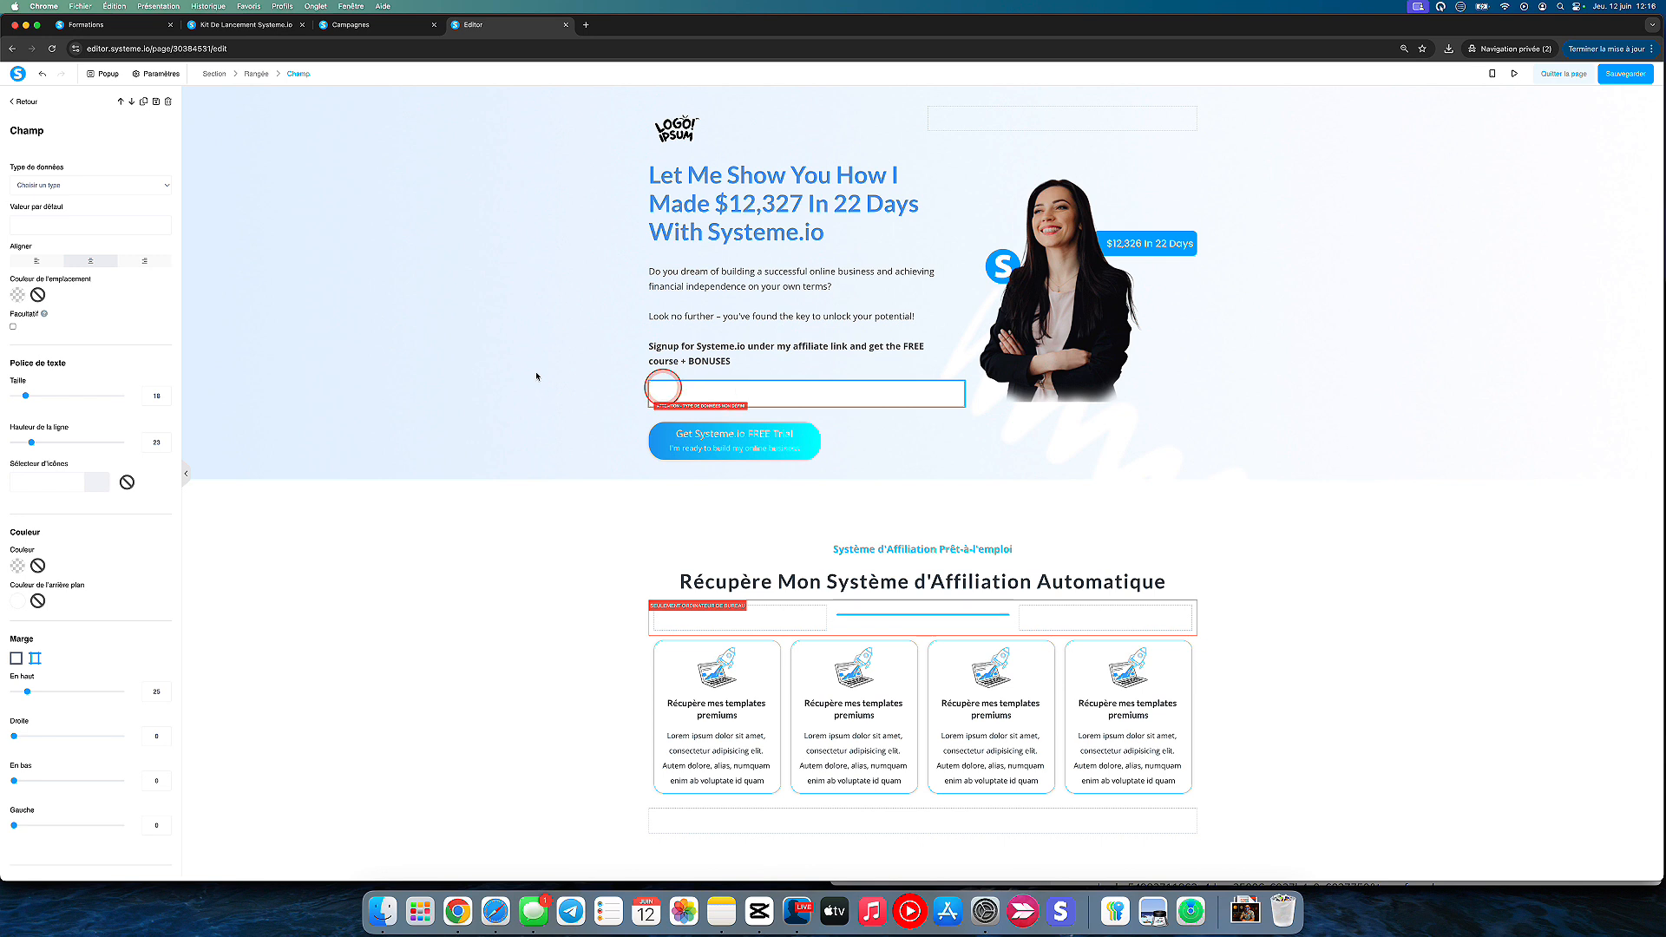
{"action": "left_click", "coordinate": [102, 185]}
{"action": "left_click", "coordinate": [52, 232]}
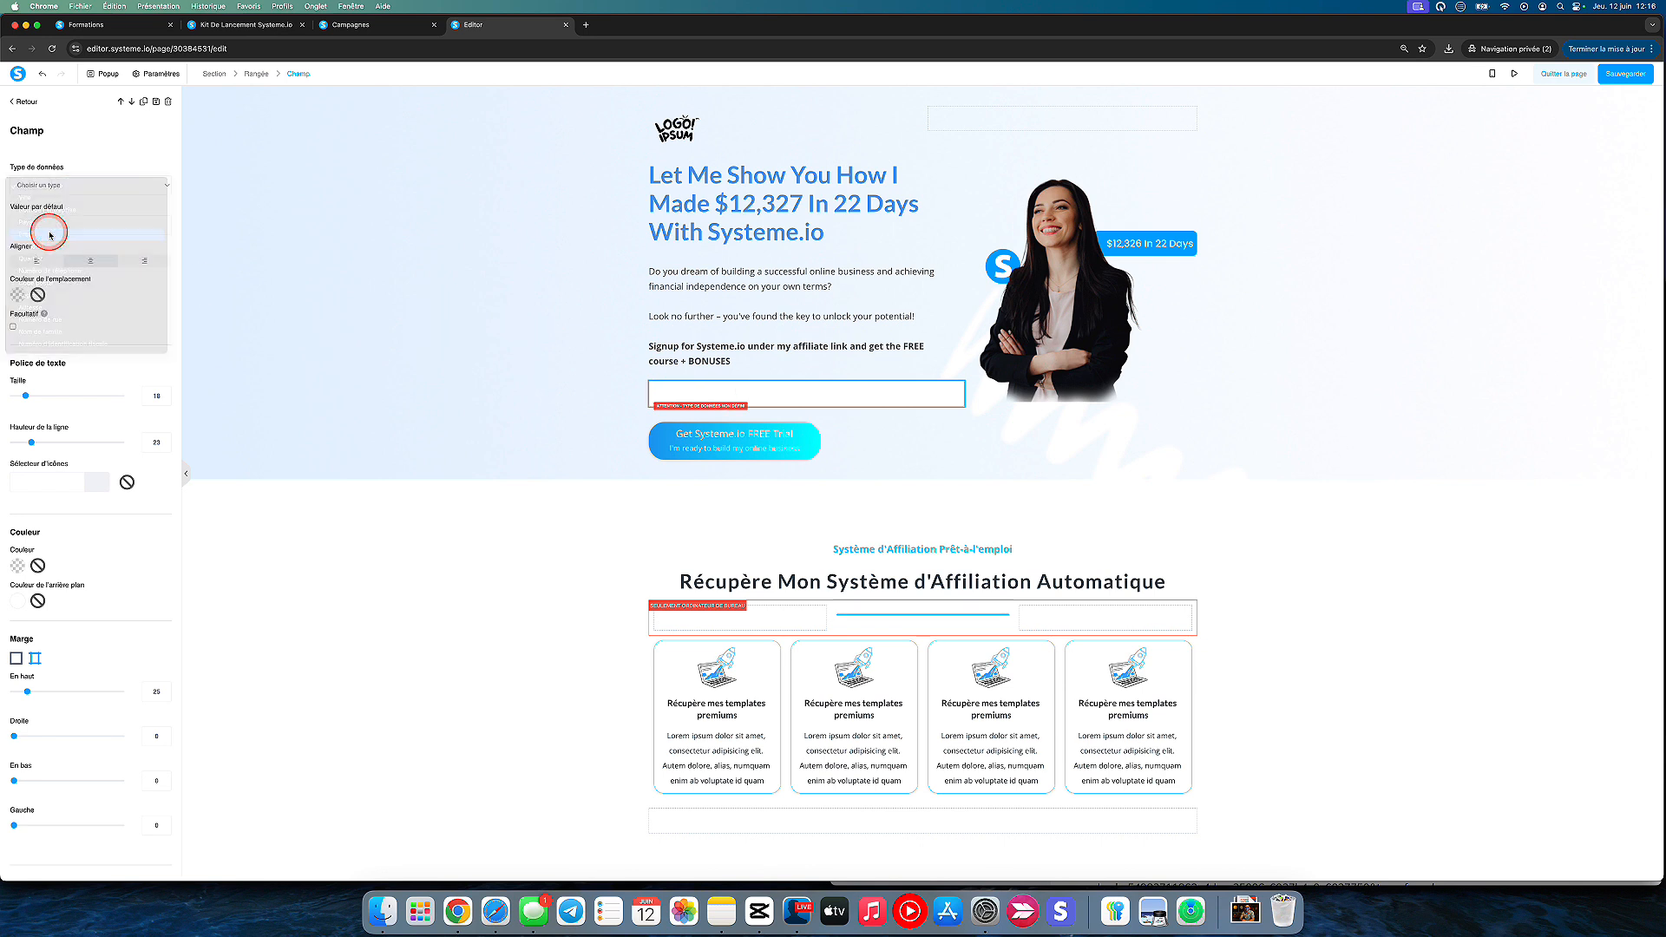
{"action": "left_click", "coordinate": [955, 387]}
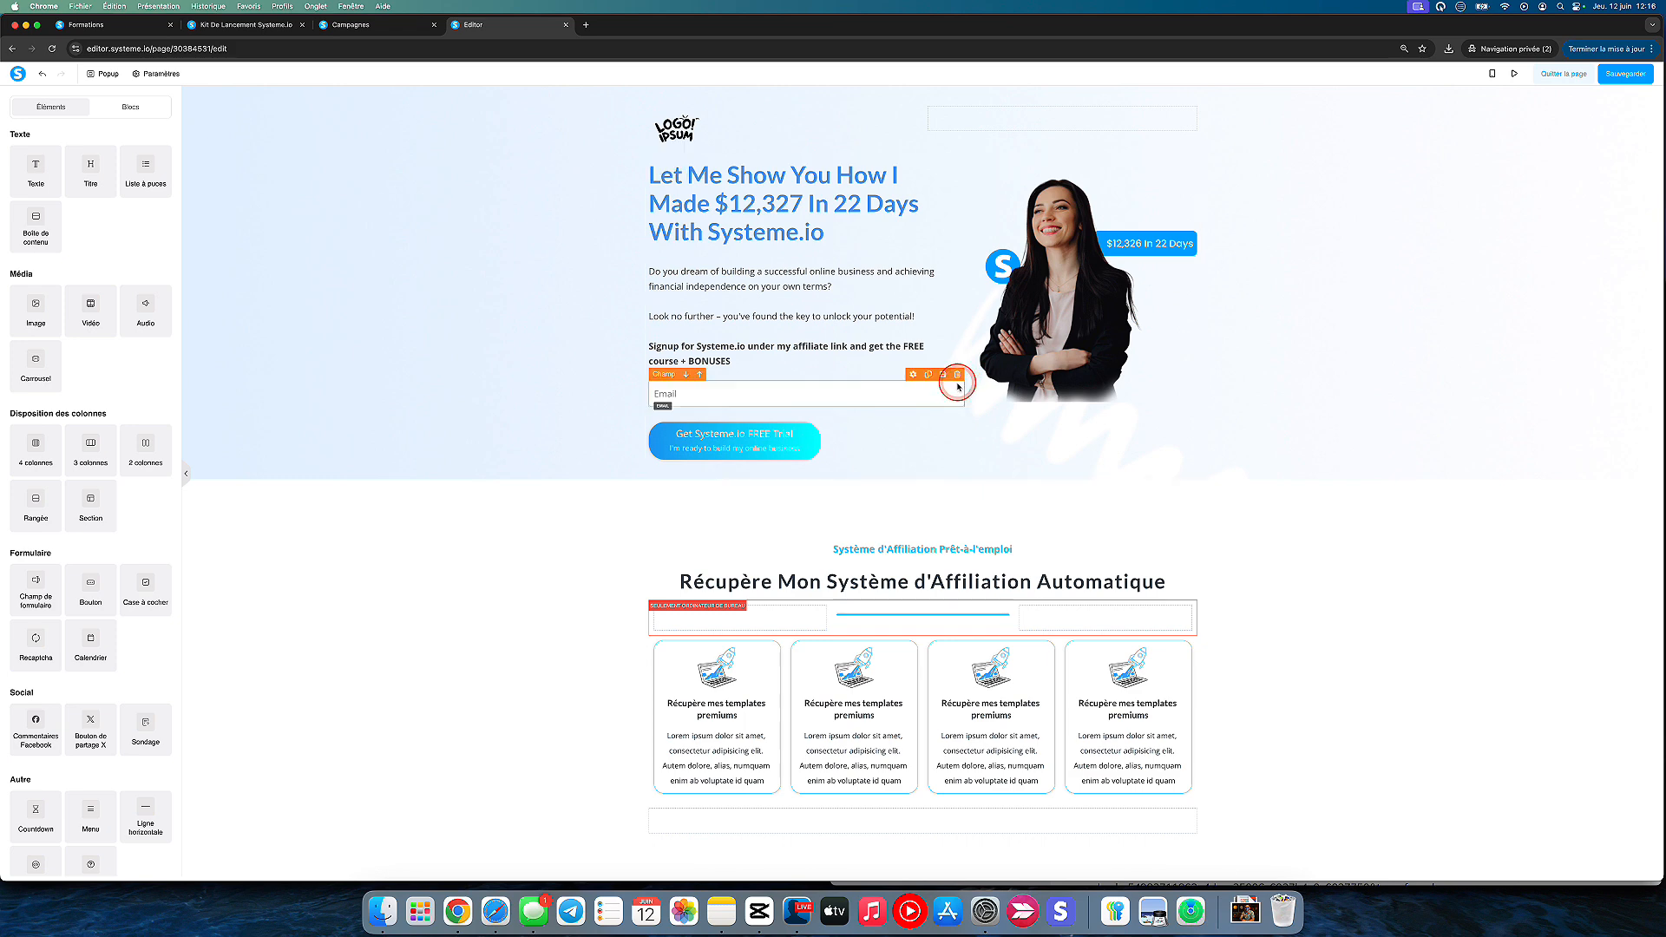
{"action": "left_click", "coordinate": [959, 375]}
{"action": "key", "text": "Return"}
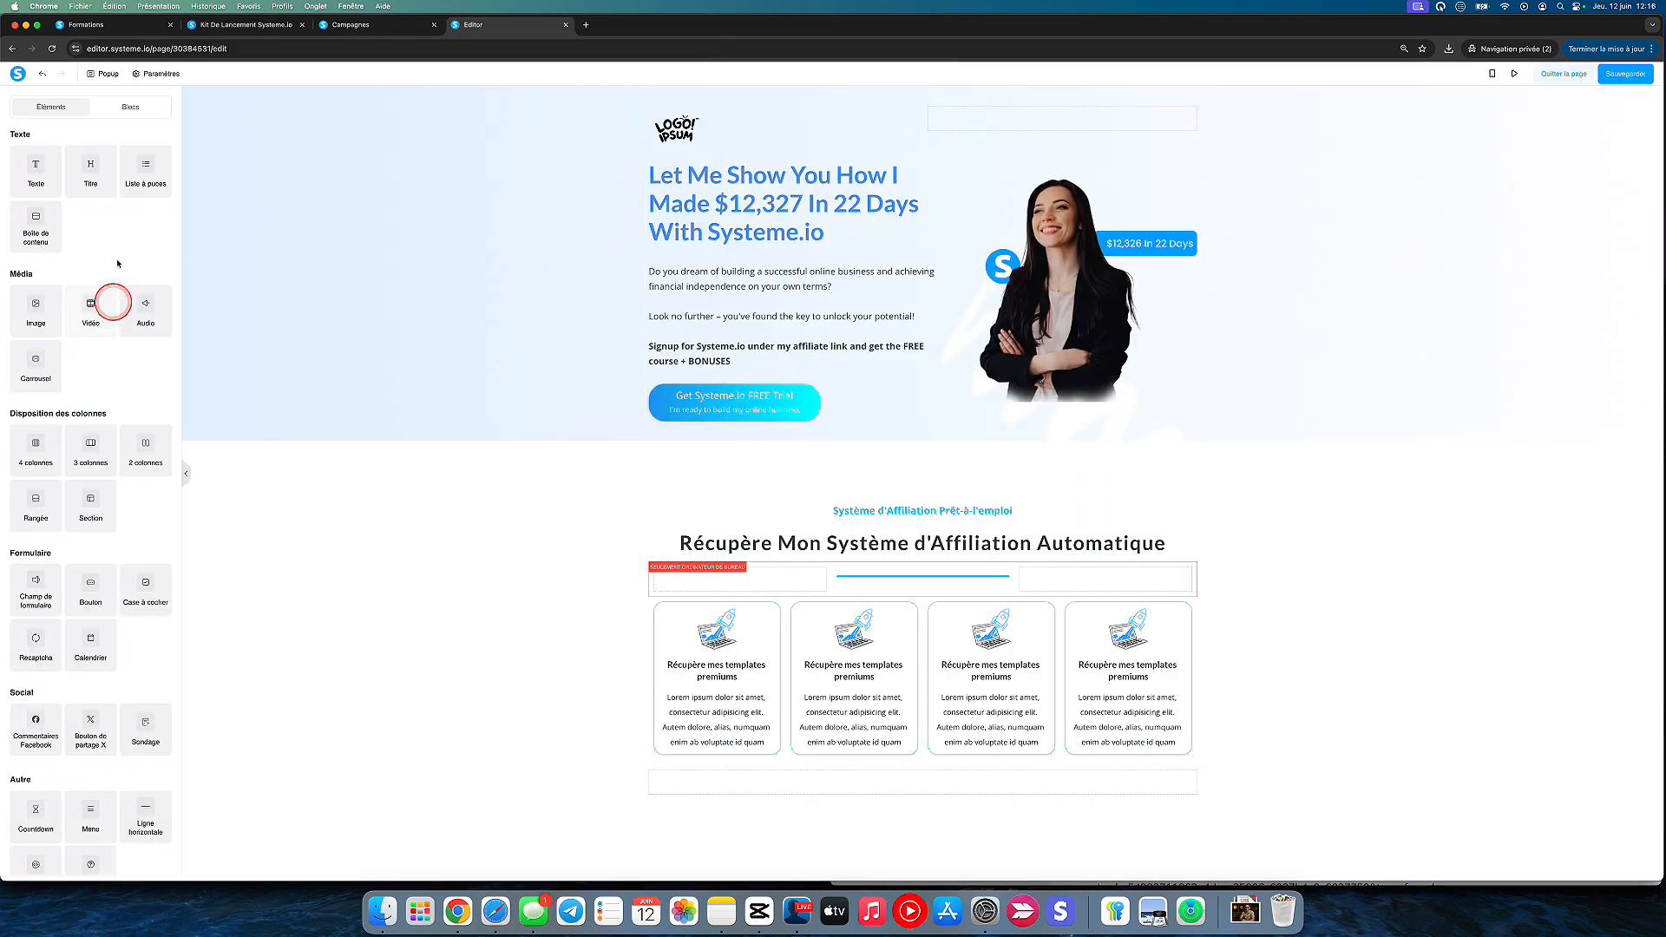
Open the page's existing popup for editing and examine its title and email field settings.
{"action": "left_click", "coordinate": [109, 74]}
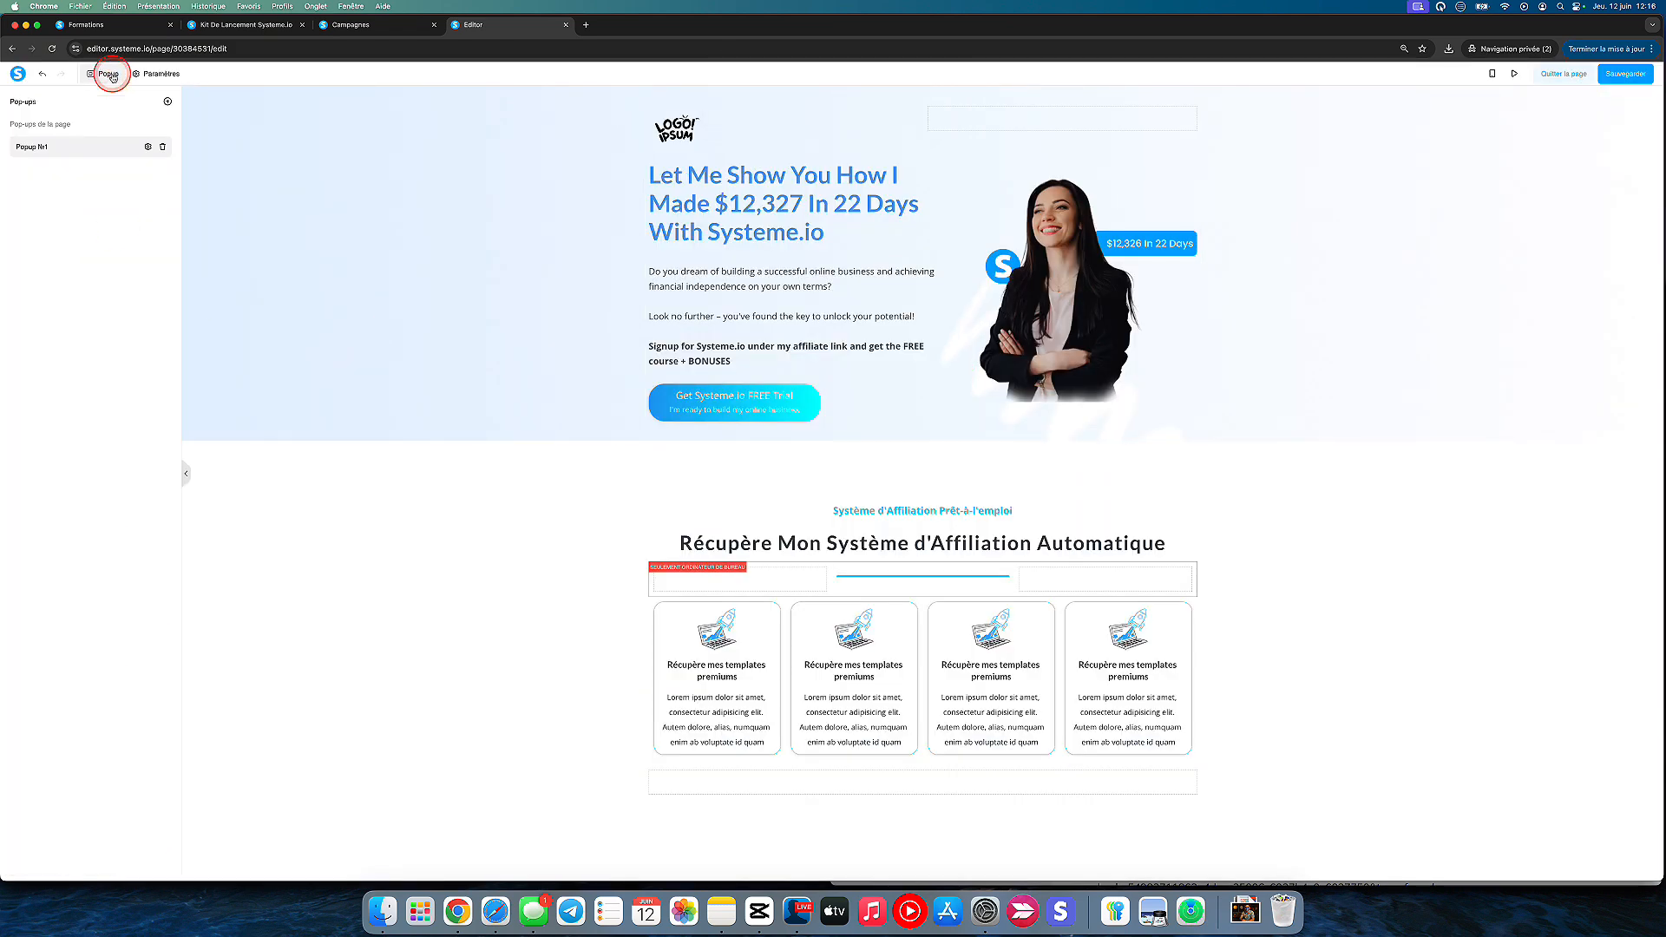
{"action": "left_click", "coordinate": [154, 144]}
{"action": "left_click", "coordinate": [929, 445]}
{"action": "double_click", "coordinate": [937, 445]}
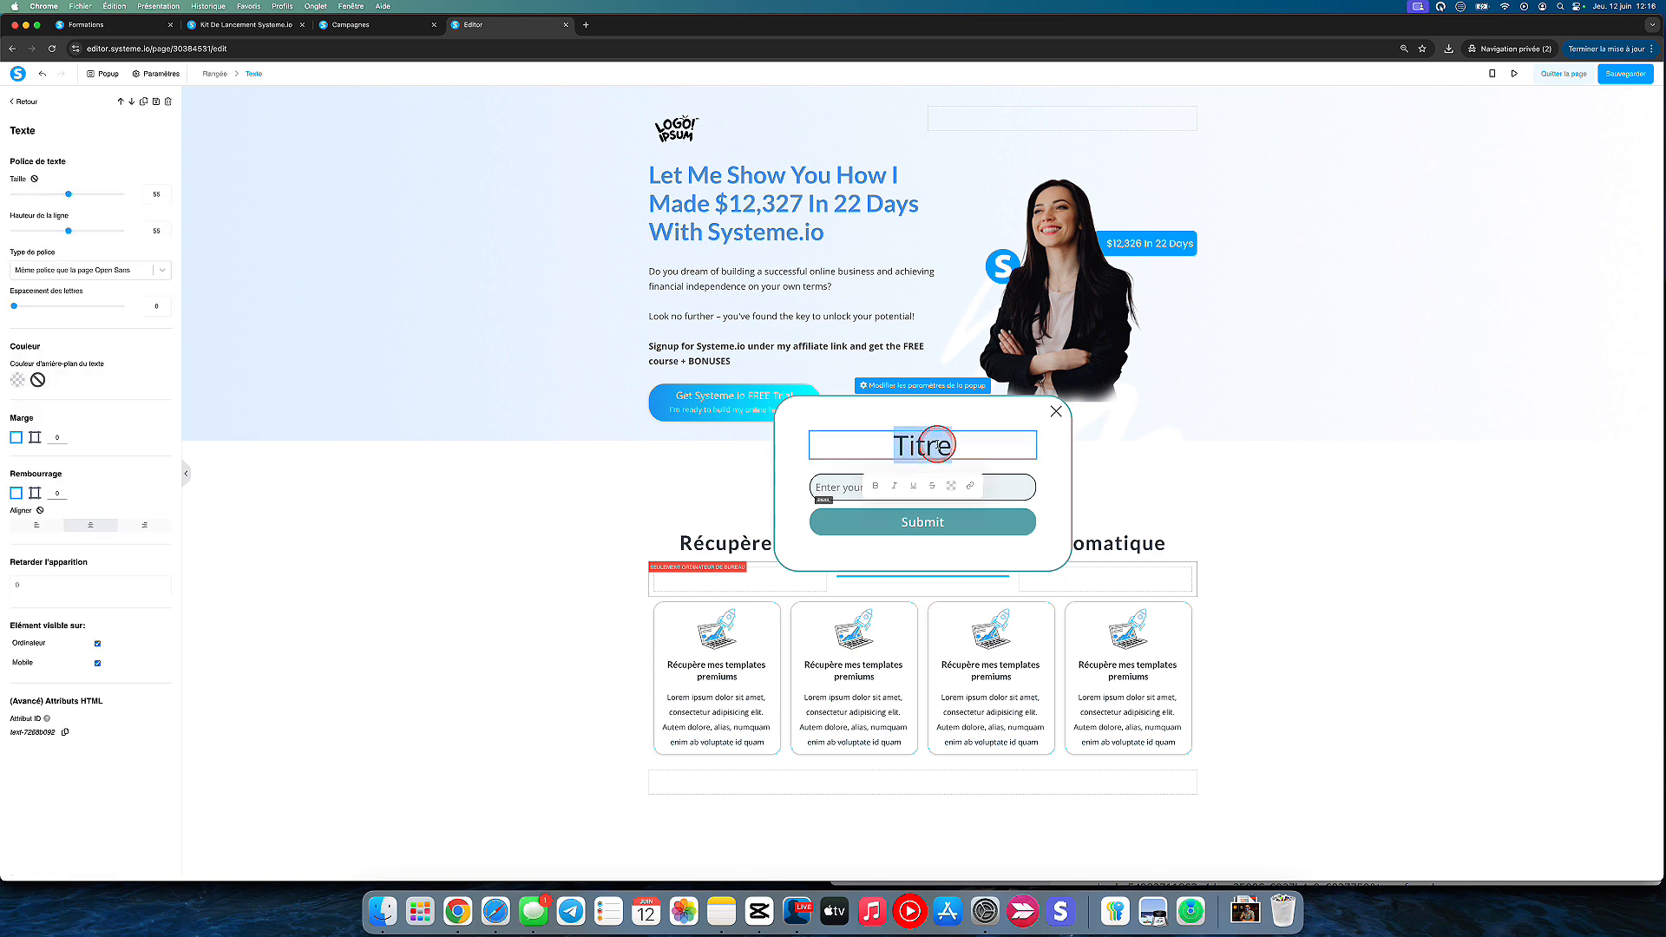
{"action": "left_click", "coordinate": [824, 492]}
{"action": "left_click", "coordinate": [858, 488]}
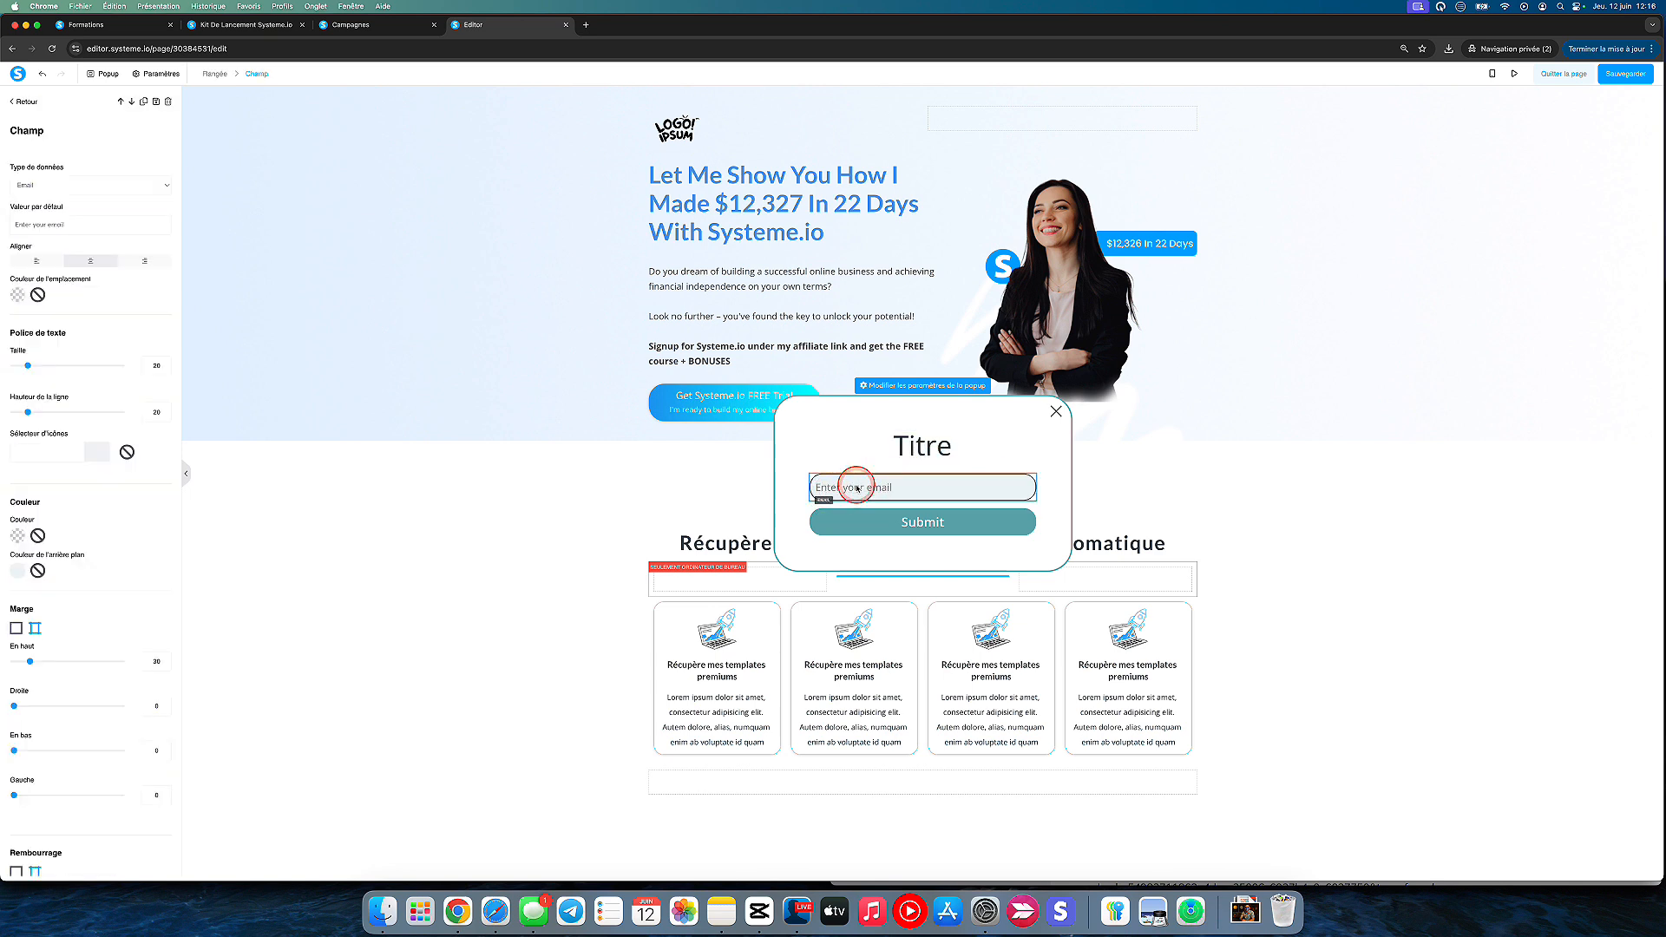
{"action": "scroll", "coordinate": [130, 551], "scroll_direction": "down", "scroll_amount": 3}
{"action": "scroll", "coordinate": [131, 550], "scroll_direction": "up", "scroll_amount": 3}
{"action": "left_click", "coordinate": [908, 439]}
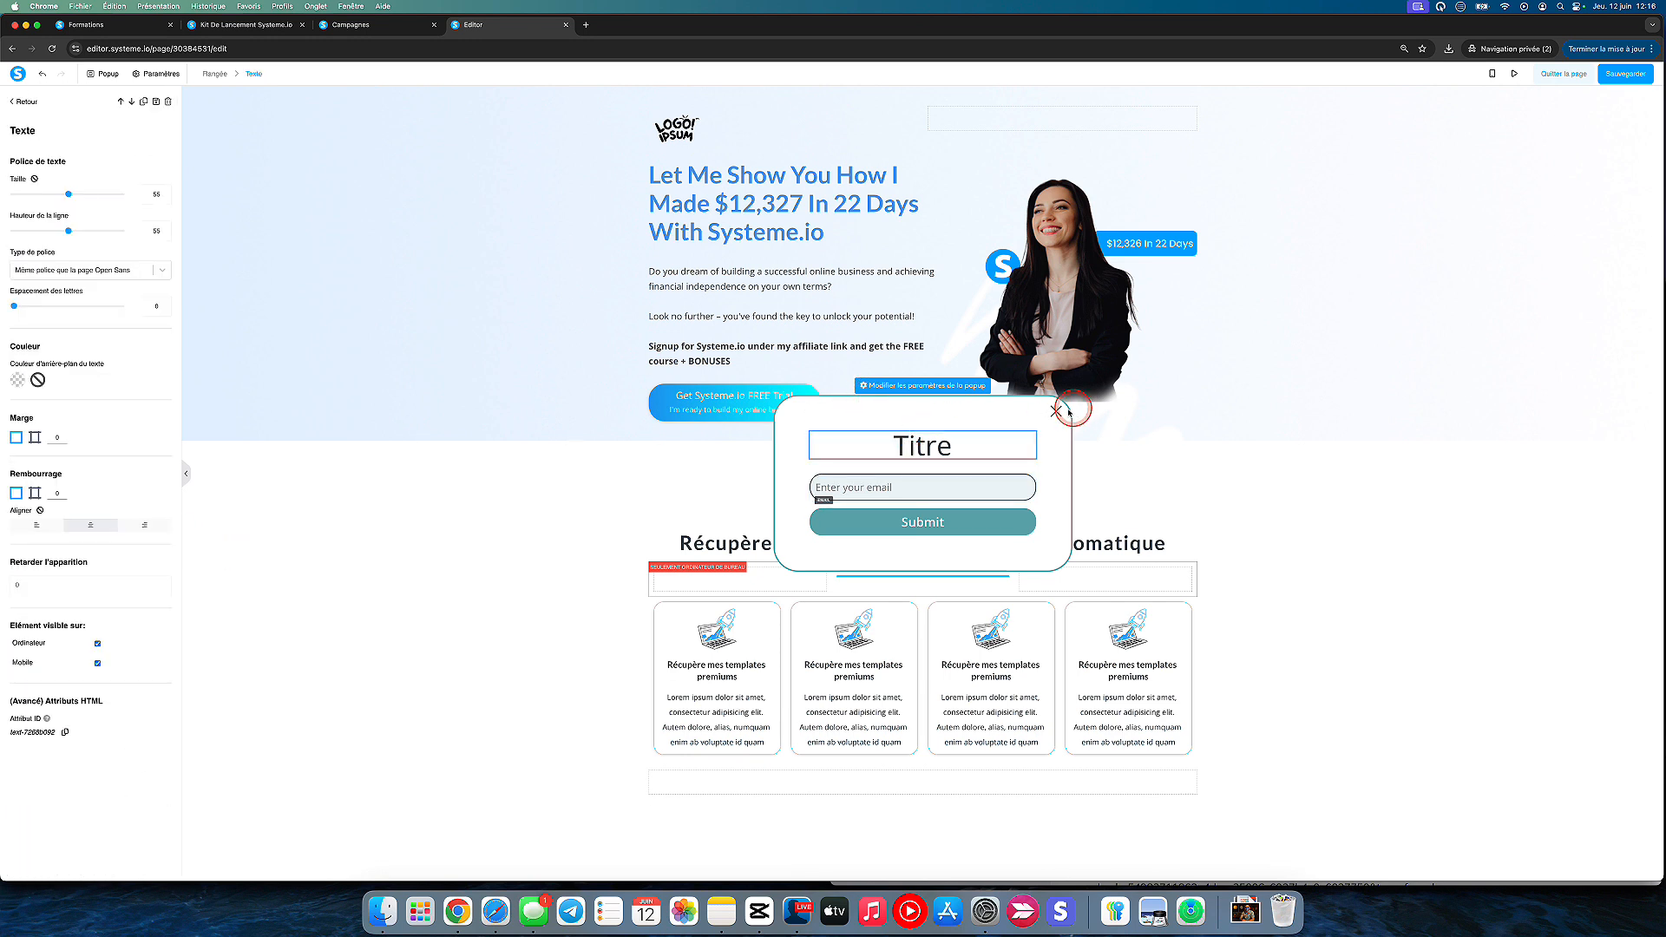
{"action": "left_click", "coordinate": [1214, 393]}
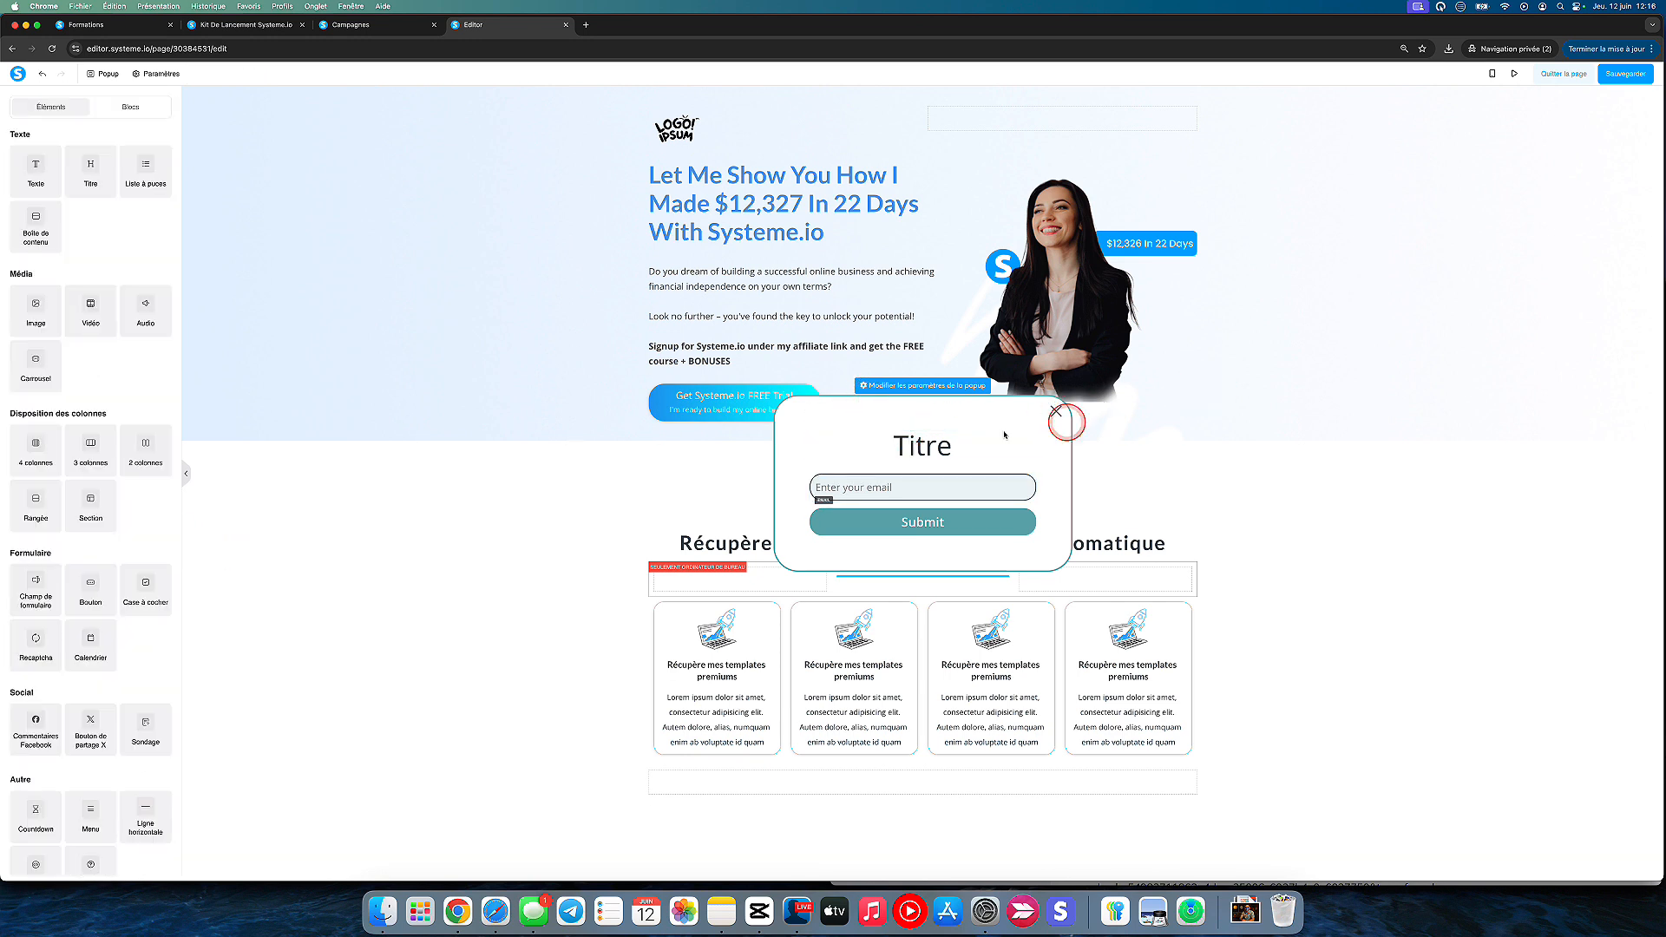
Set the popup to display when the visitor is about to leave the page, save the page and close the popup.
{"action": "left_click", "coordinate": [876, 386]}
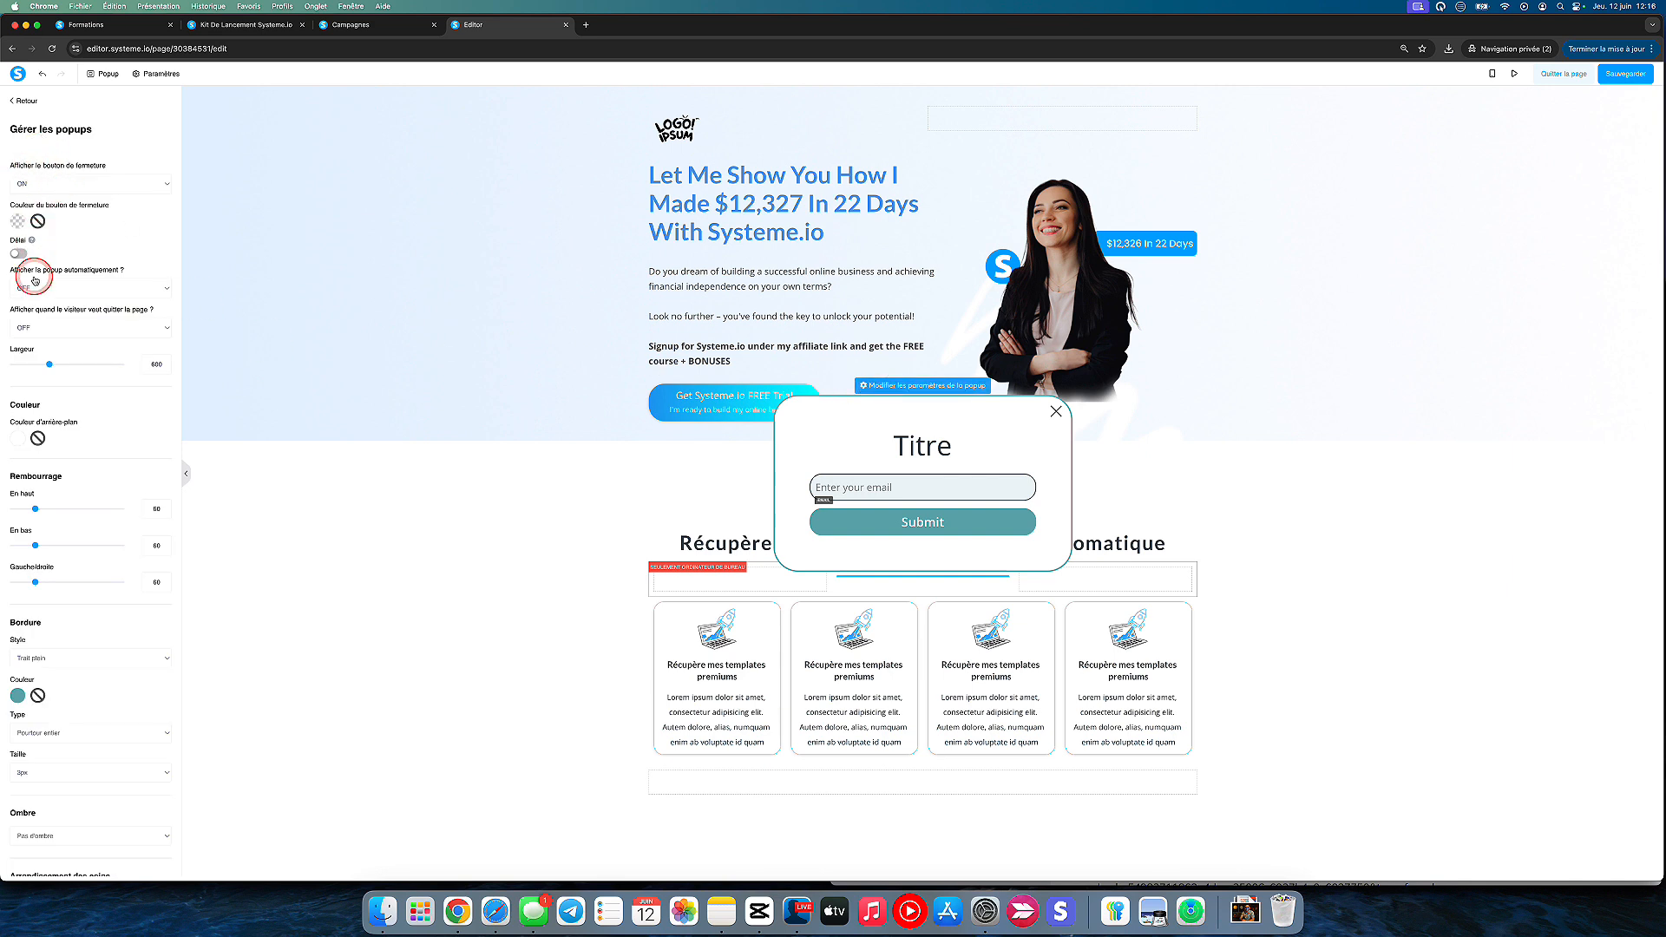
{"action": "left_click", "coordinate": [31, 328]}
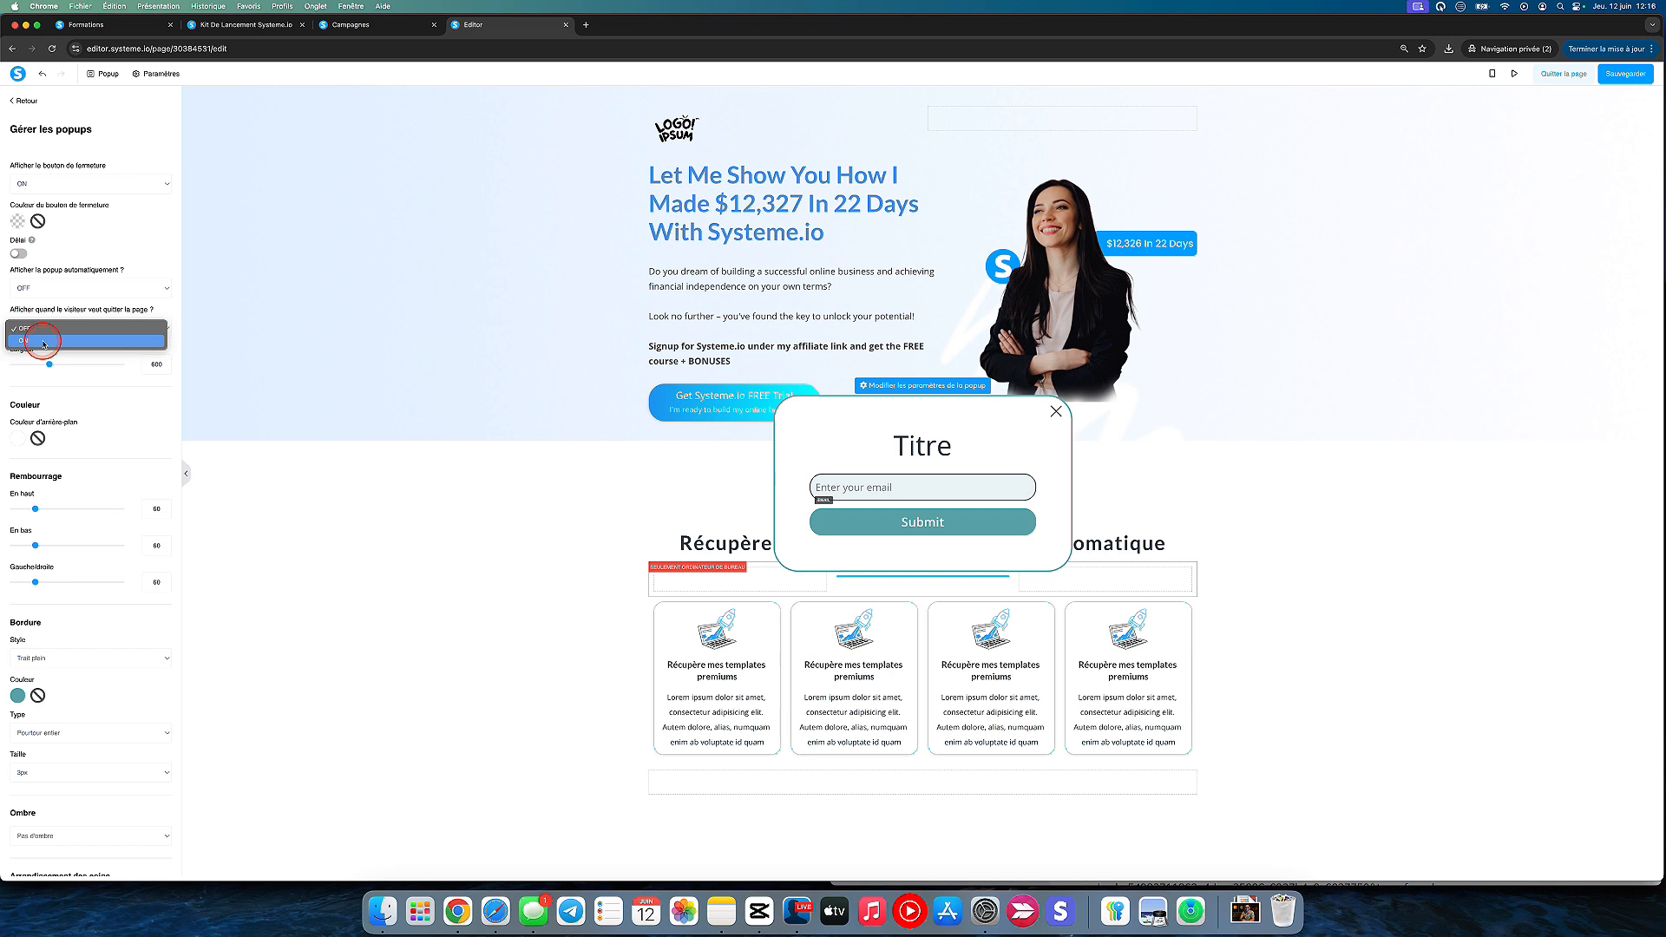
{"action": "left_click", "coordinate": [43, 341]}
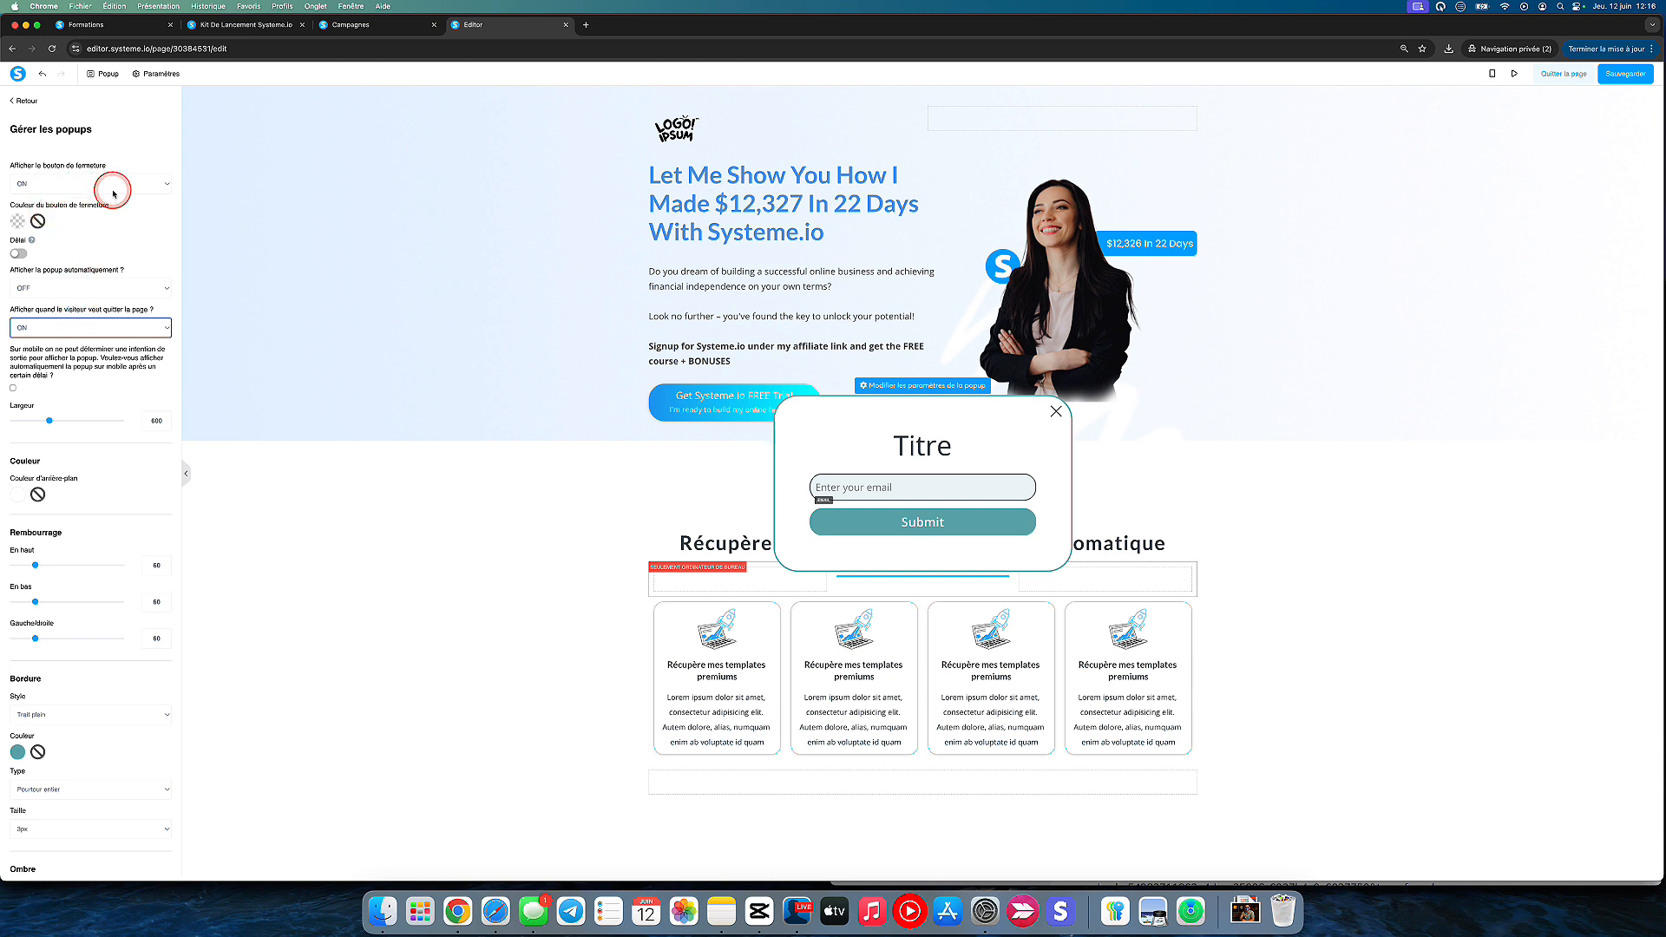
{"action": "left_click", "coordinate": [1623, 75]}
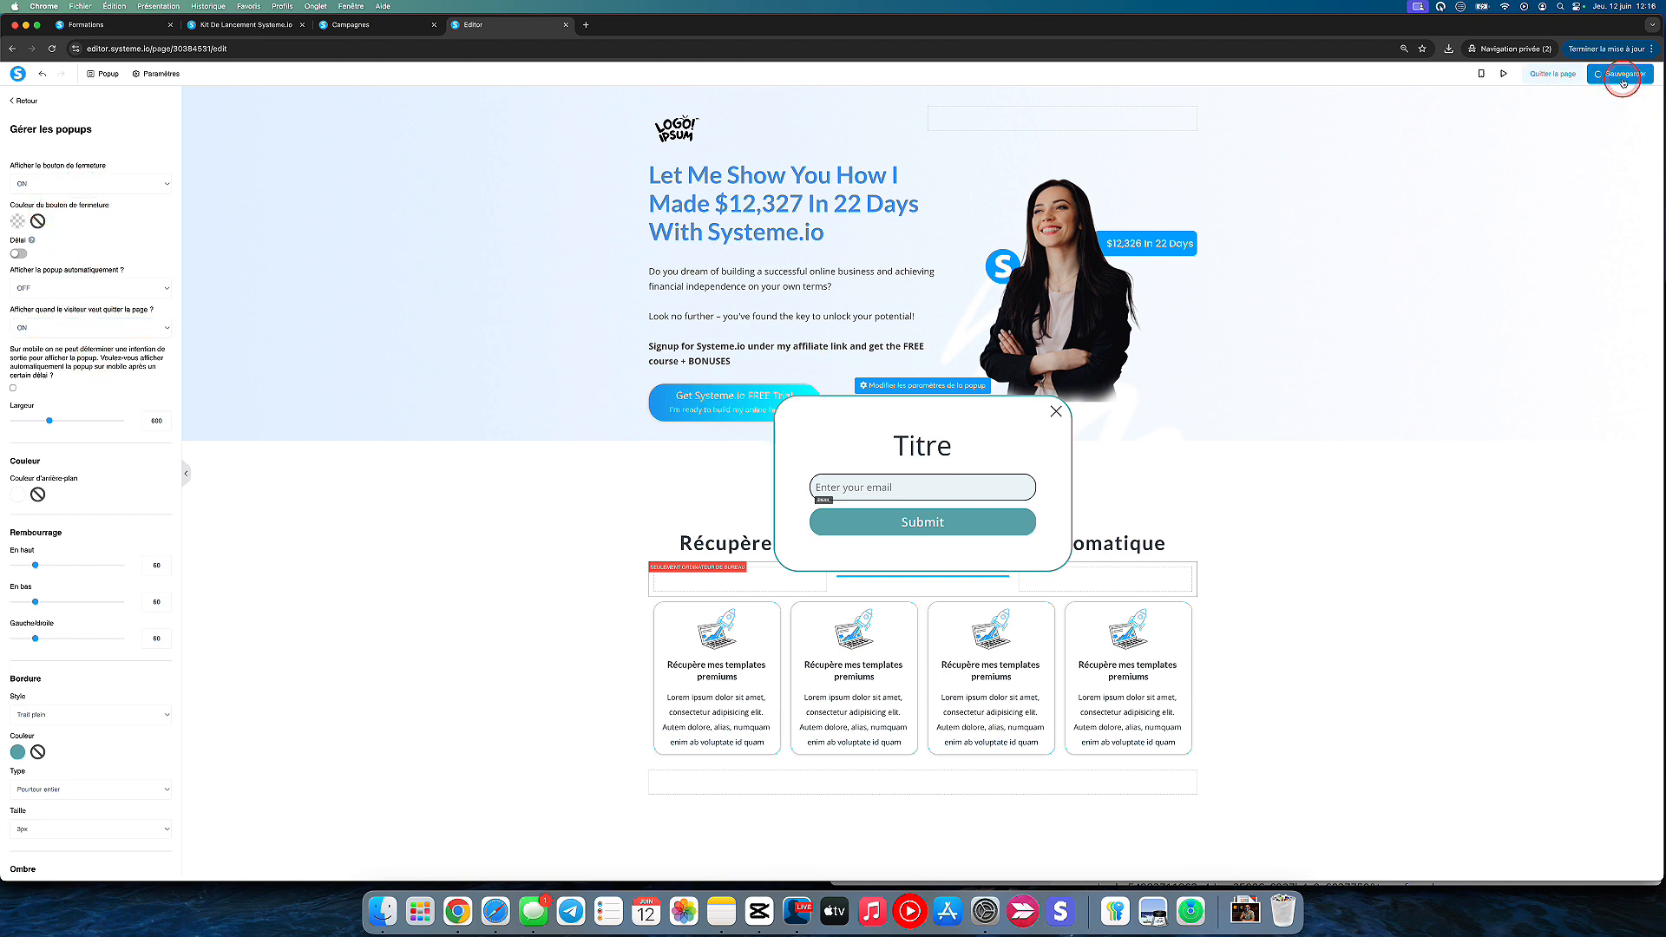
{"action": "left_click", "coordinate": [704, 452]}
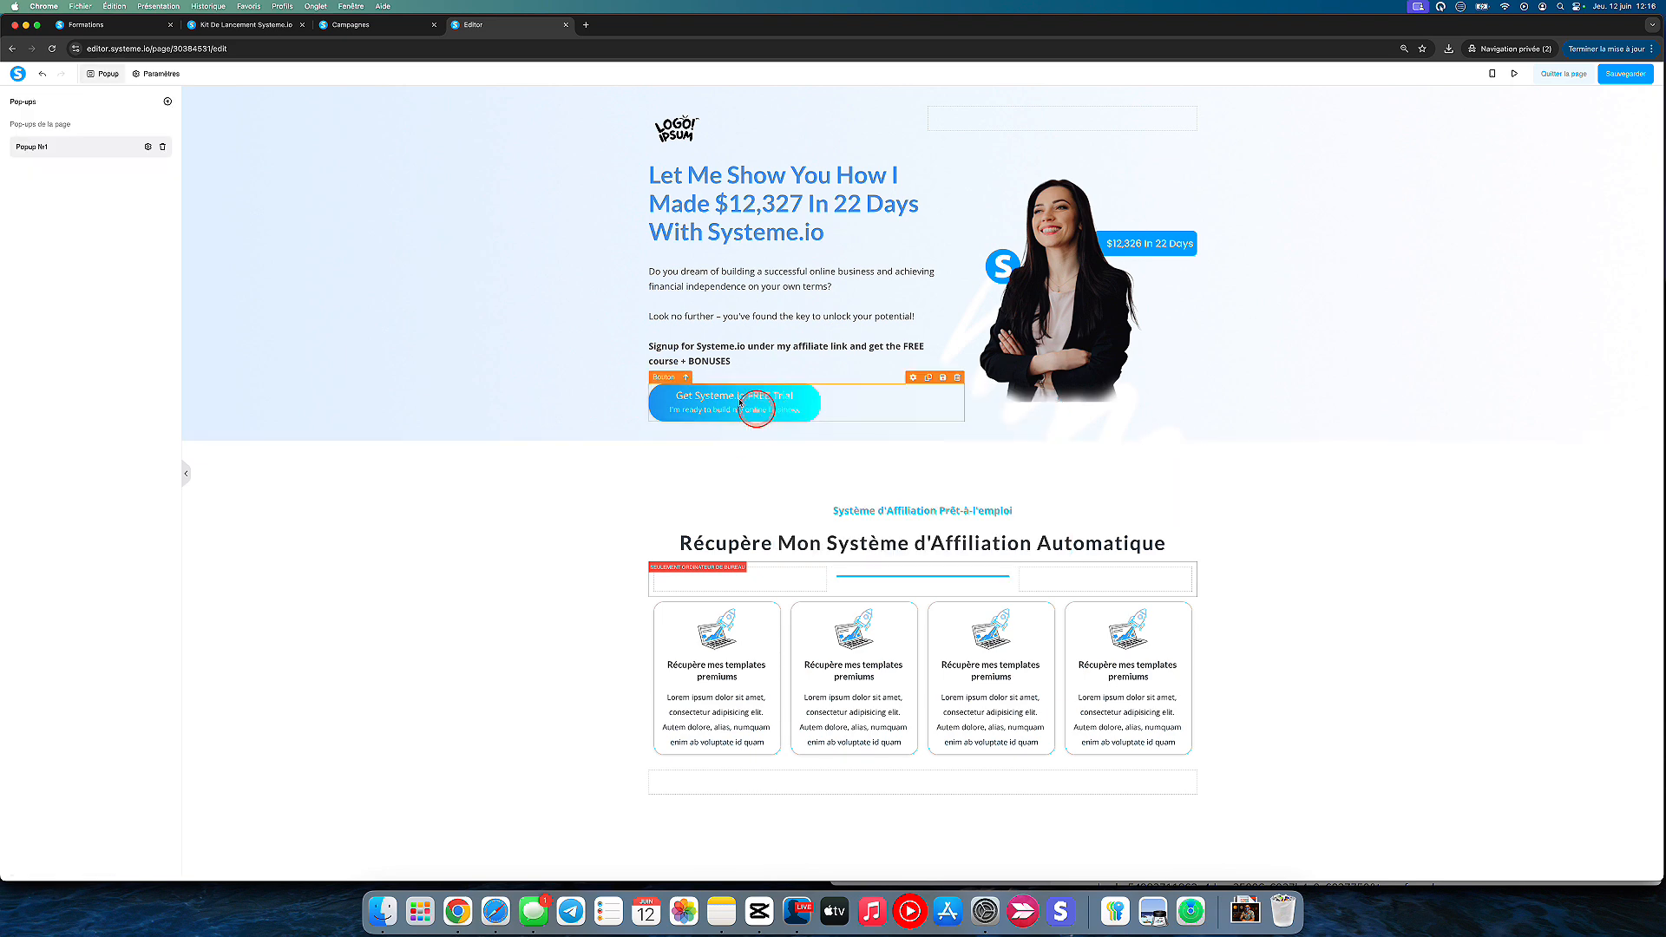
Change the hero section's free-trial button action to opening a popup, and choose Popup №1.
{"action": "left_click", "coordinate": [700, 405]}
{"action": "left_click", "coordinate": [63, 190]}
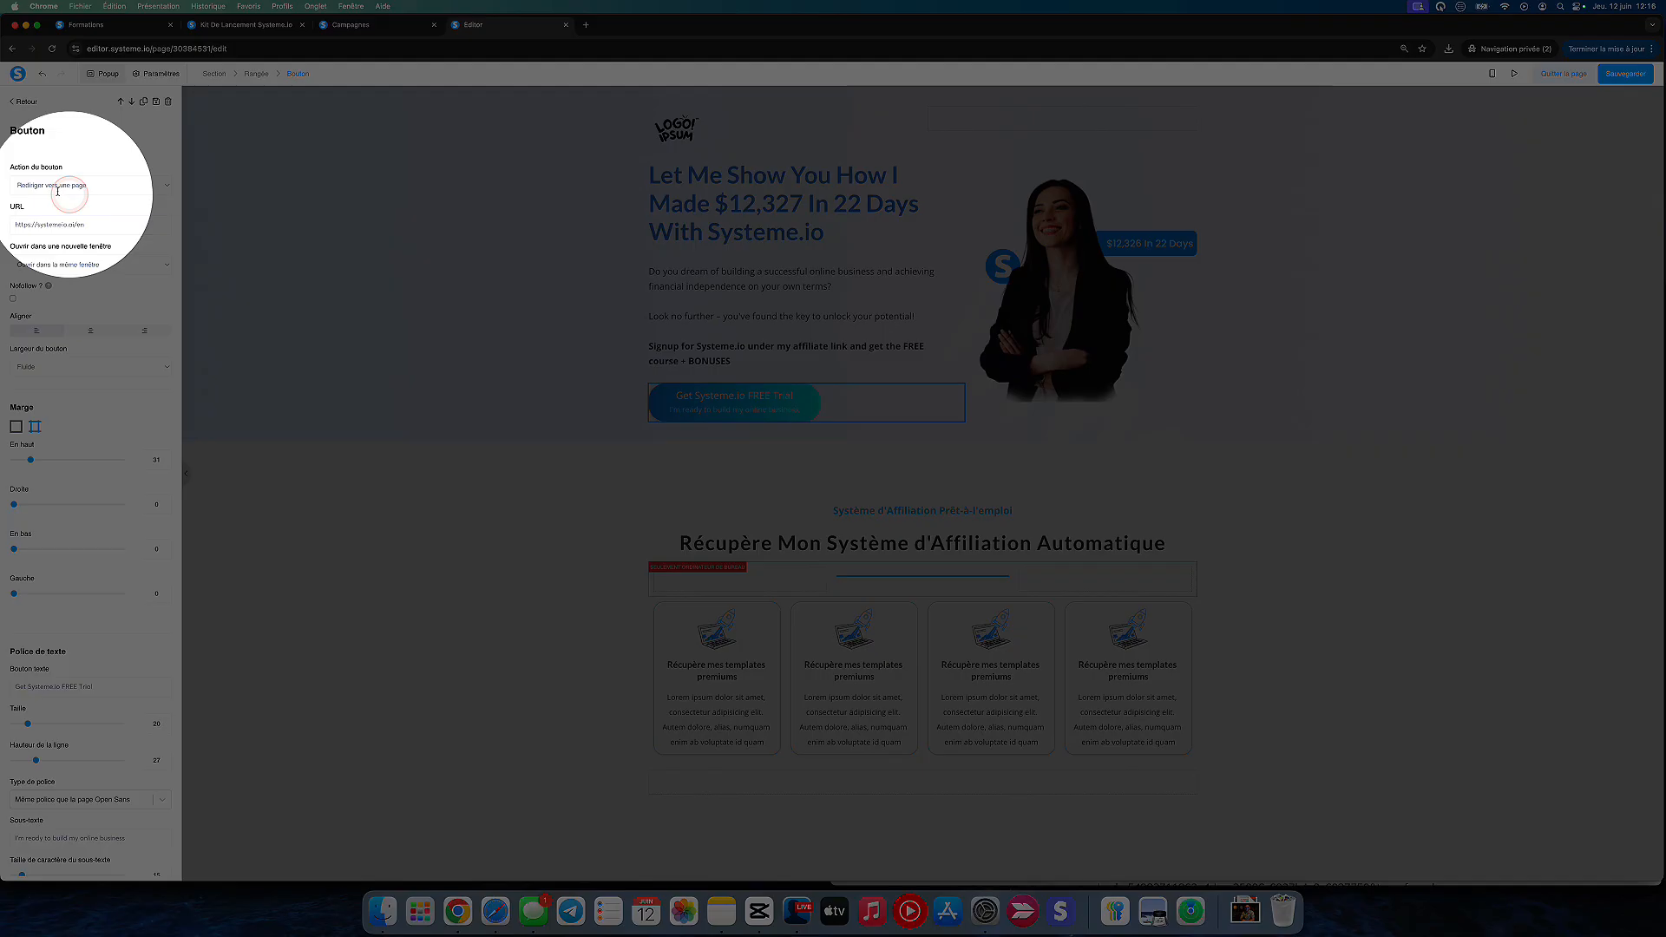
{"action": "left_click", "coordinate": [59, 172]}
{"action": "left_click", "coordinate": [85, 225]}
{"action": "left_click", "coordinate": [89, 242]}
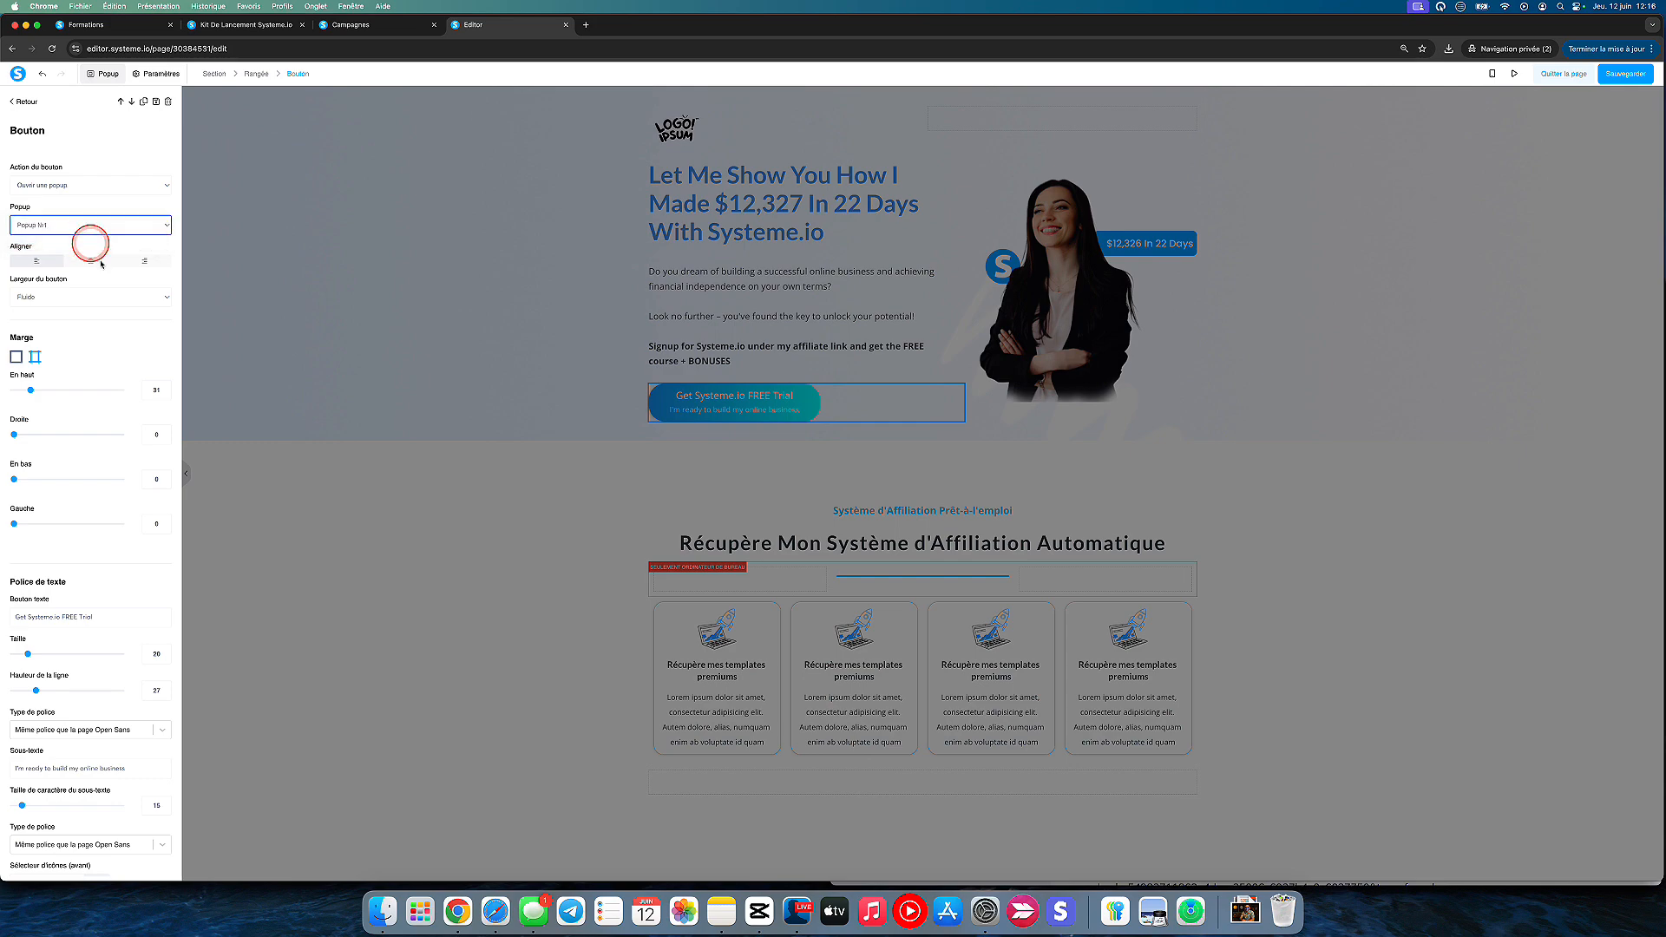
{"action": "left_click", "coordinate": [486, 318]}
Make the button under the student testimonials open Popup №1 instead of redirecting to a page.
{"action": "scroll", "coordinate": [608, 486], "scroll_direction": "down", "scroll_amount": 3}
{"action": "scroll", "coordinate": [626, 534], "scroll_direction": "down", "scroll_amount": 10}
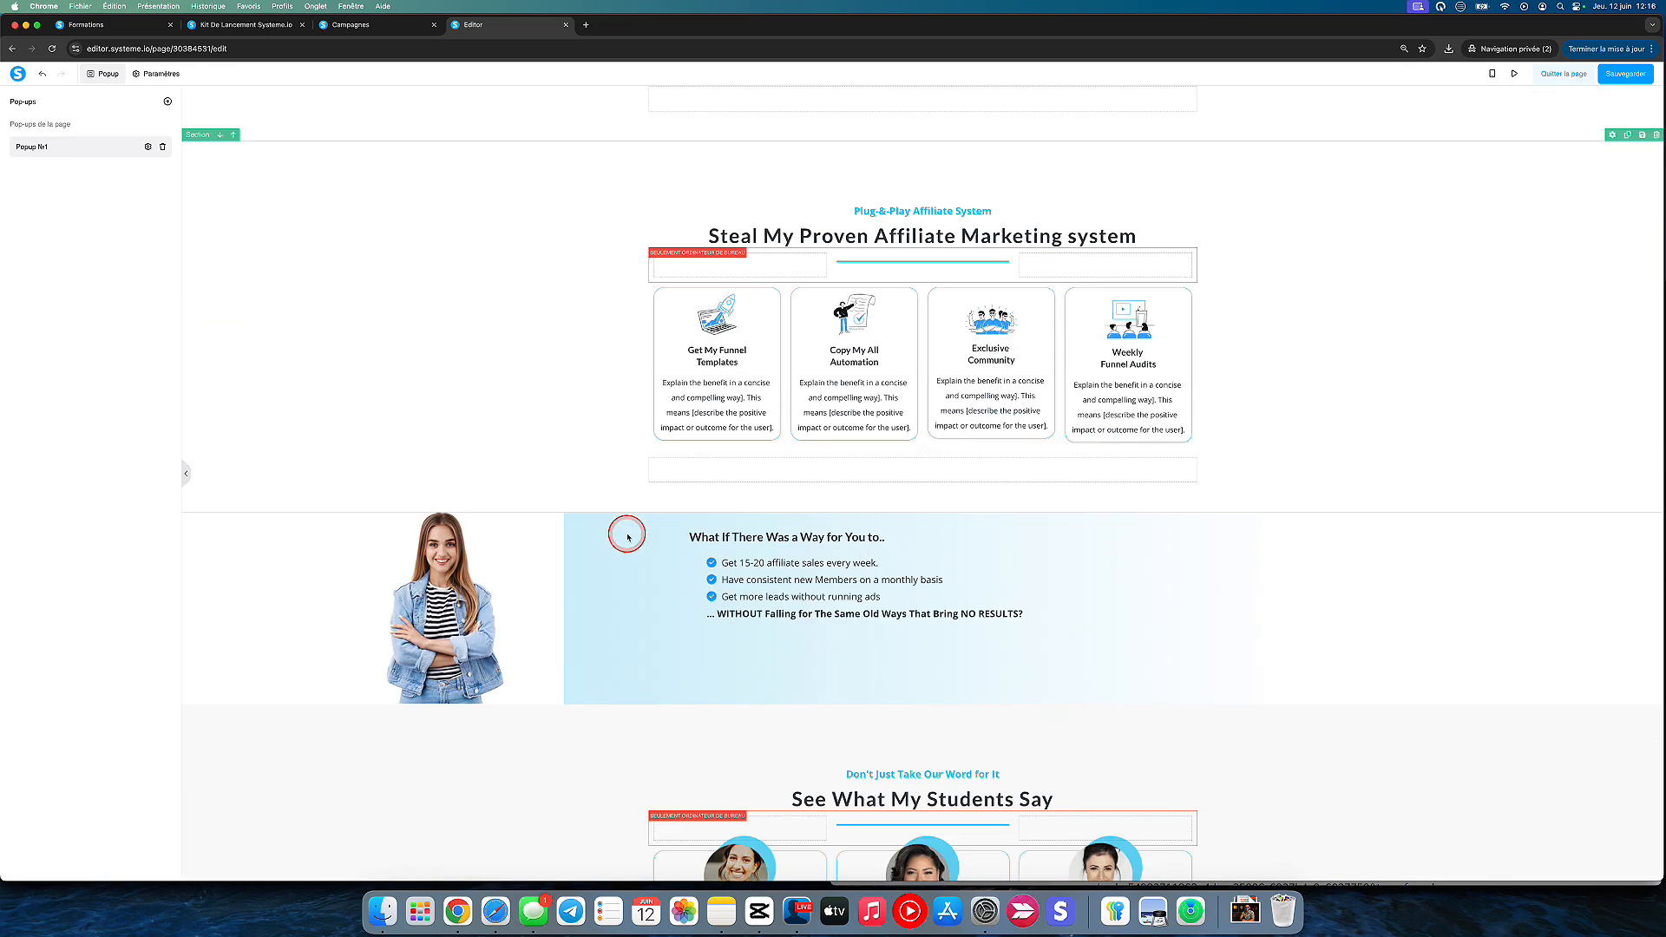
{"action": "left_click", "coordinate": [875, 472]}
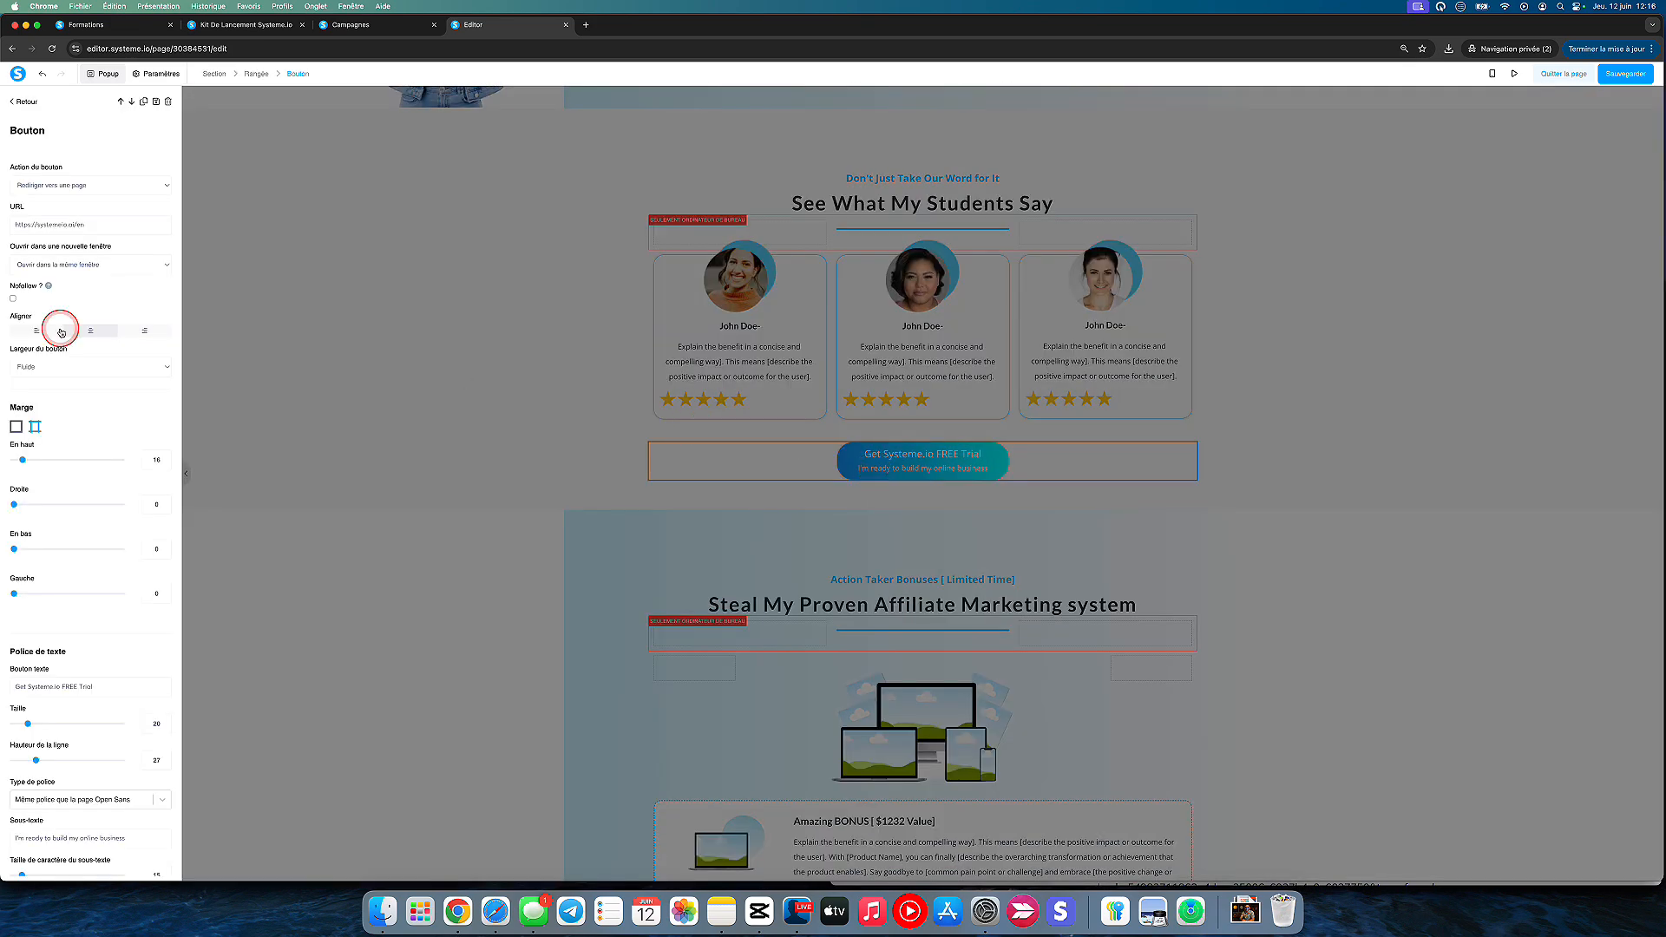
{"action": "left_click", "coordinate": [81, 184]}
{"action": "left_click", "coordinate": [81, 184]}
{"action": "left_click", "coordinate": [82, 185]}
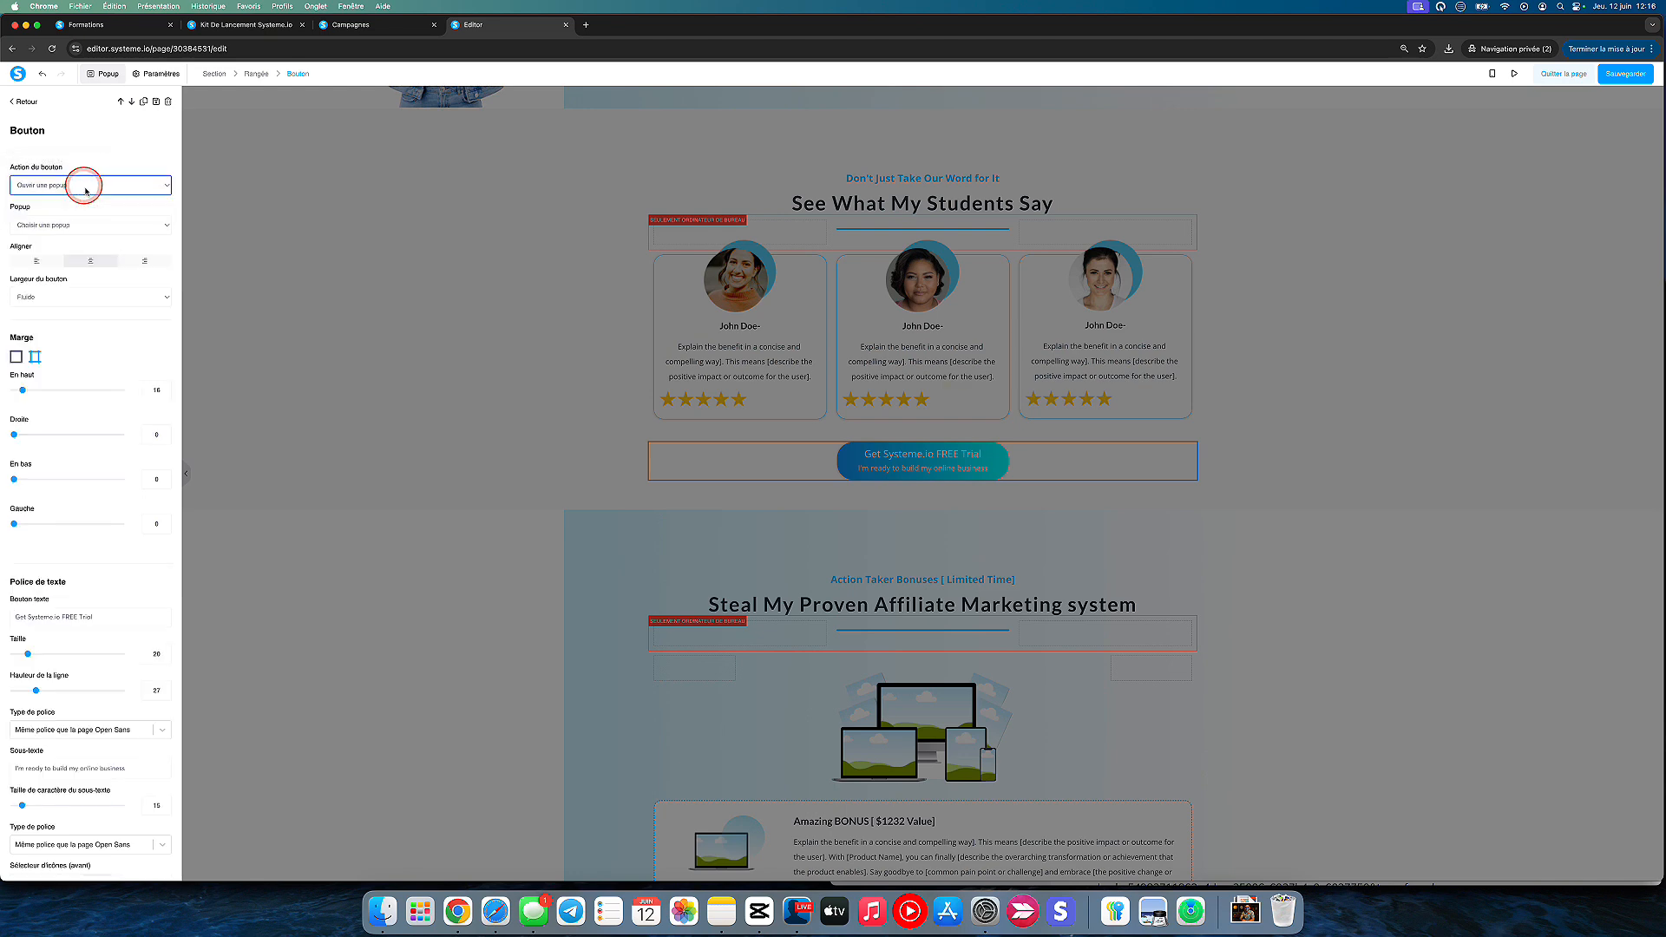
{"action": "left_click", "coordinate": [111, 240]}
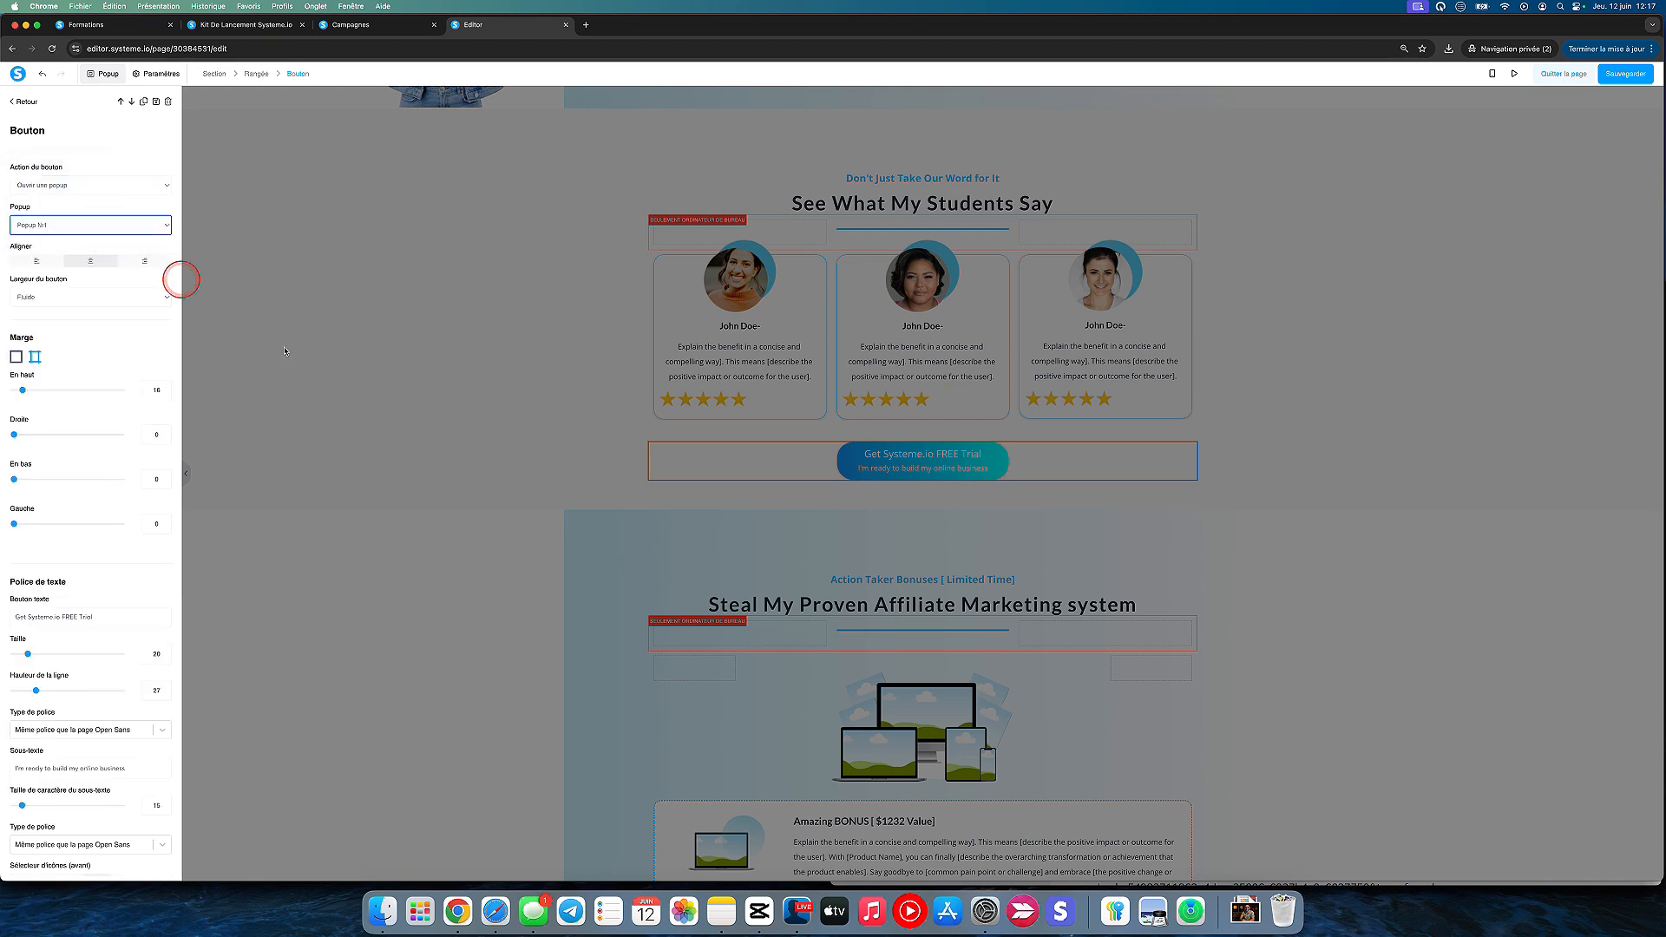
{"action": "left_click", "coordinate": [335, 379]}
Make the button below the bonuses and the "$18,567 Total Value For FREE" heading open Popup №1.
{"action": "scroll", "coordinate": [673, 528], "scroll_direction": "down", "scroll_amount": 15}
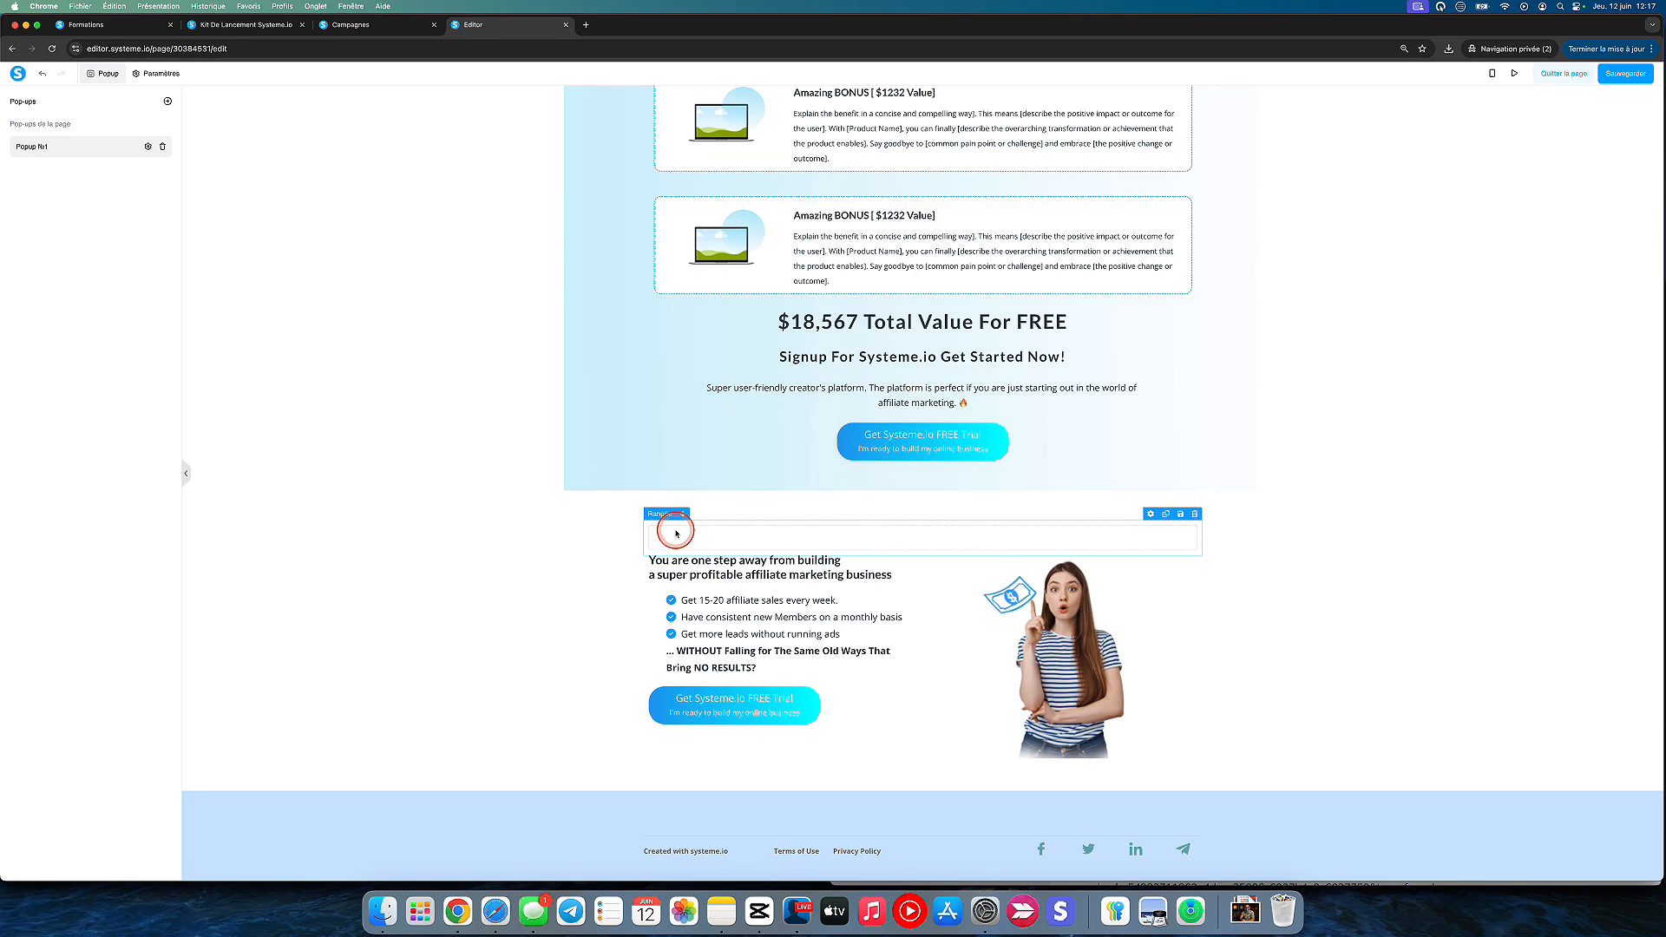
{"action": "left_click", "coordinate": [903, 447]}
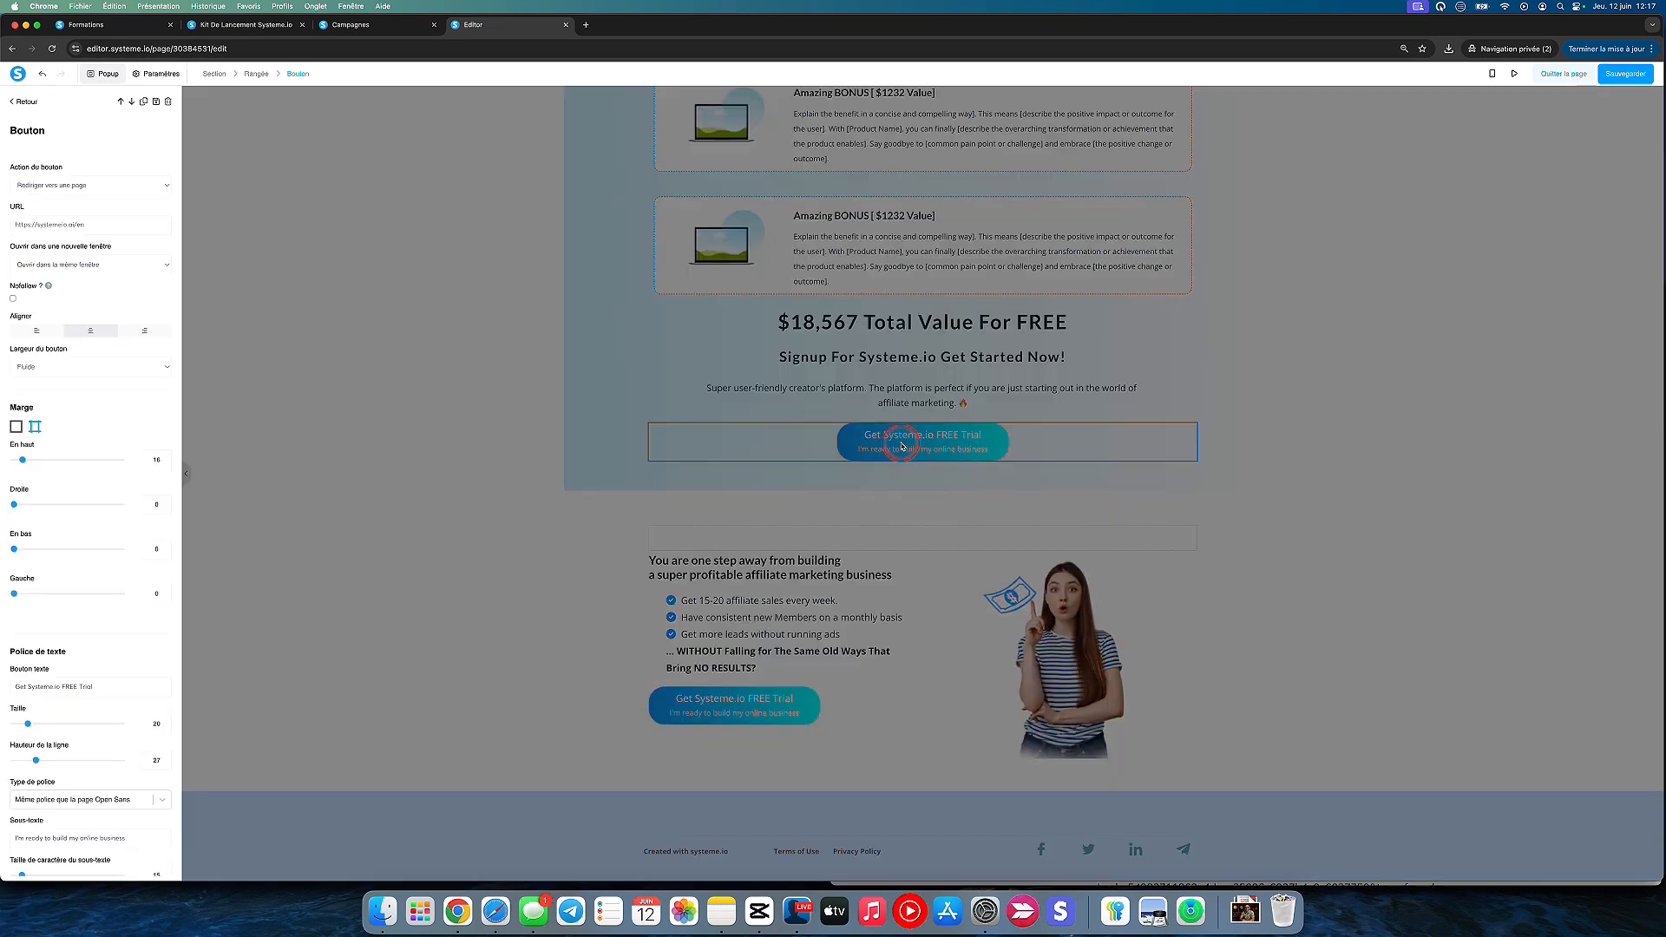
{"action": "left_click", "coordinate": [152, 173]}
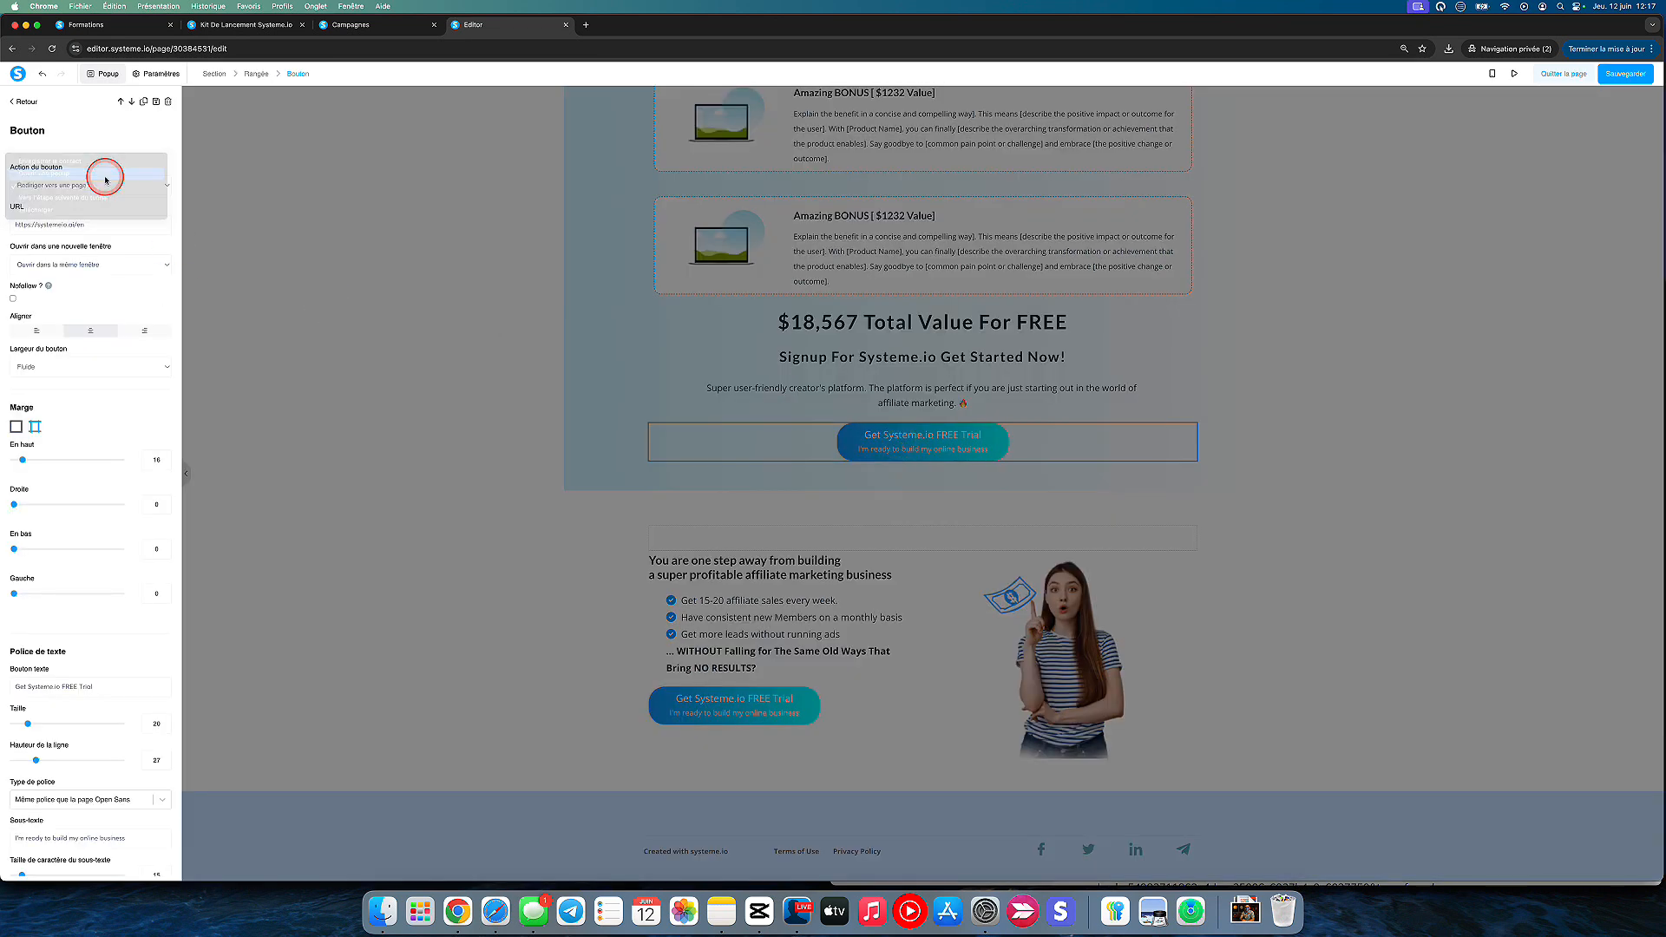
{"action": "left_click", "coordinate": [106, 179]}
{"action": "left_click", "coordinate": [101, 225]}
{"action": "left_click", "coordinate": [87, 227]}
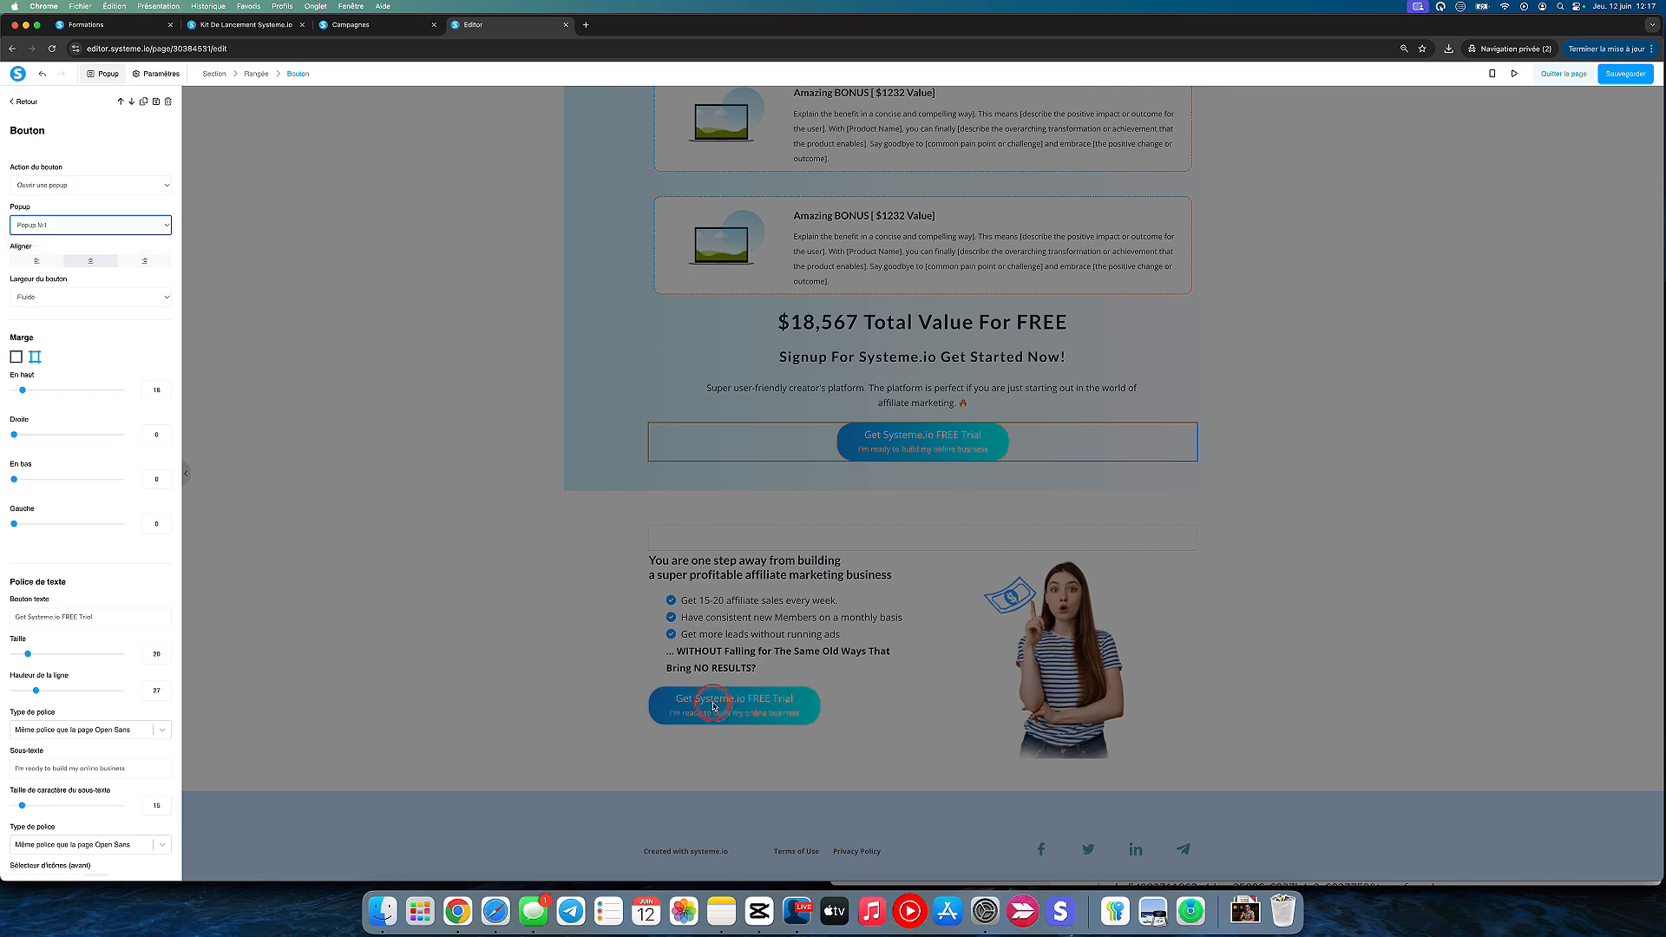
Make the button in the closing "You are one step away" section open Popup №1, and save the page.
{"action": "left_click", "coordinate": [716, 707]}
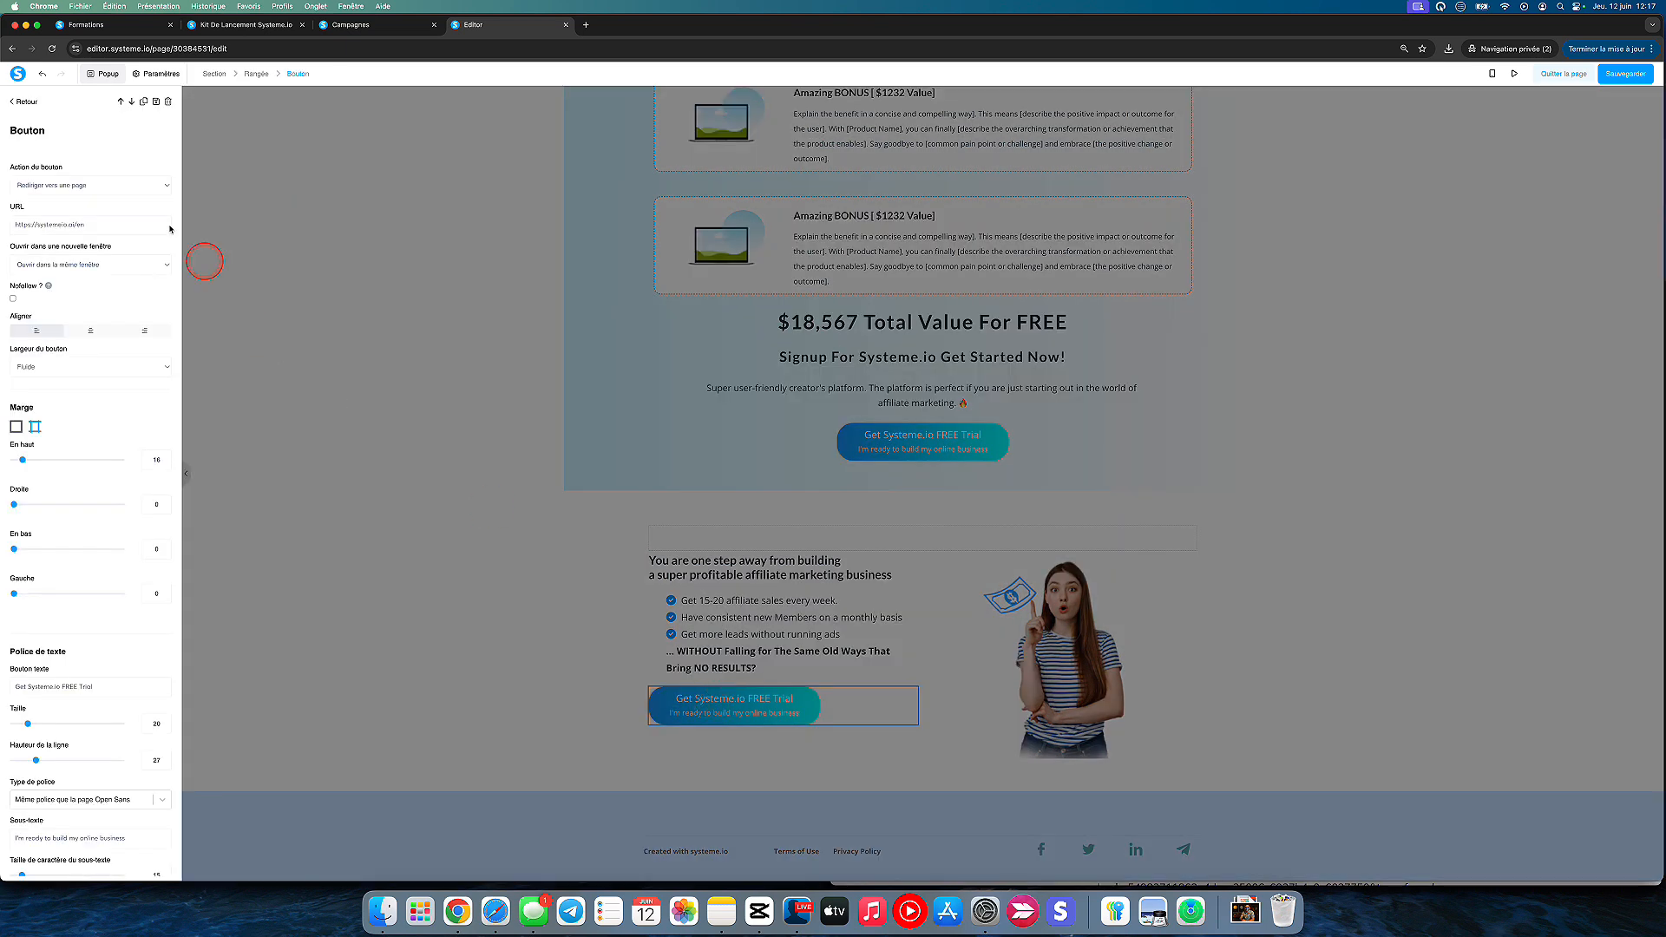
{"action": "left_click", "coordinate": [119, 186]}
{"action": "left_click", "coordinate": [112, 172]}
{"action": "left_click", "coordinate": [109, 225]}
{"action": "left_click", "coordinate": [109, 238]}
{"action": "left_click", "coordinate": [489, 496]}
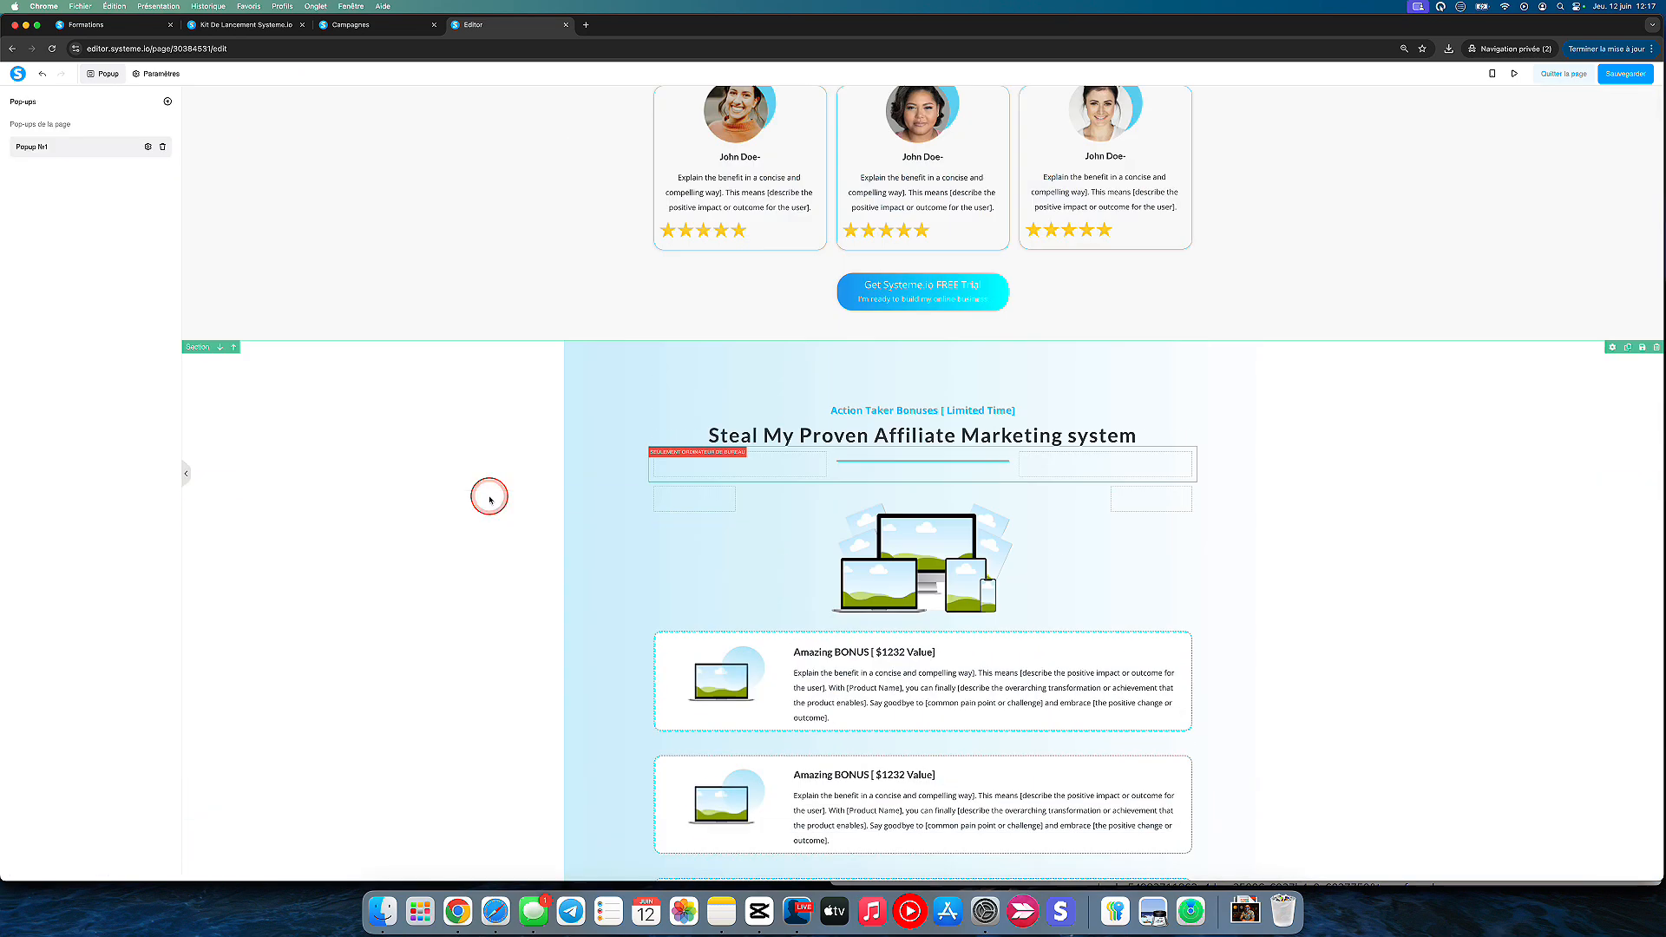
{"action": "left_click", "coordinate": [1367, 348]}
{"action": "left_click", "coordinate": [1619, 75]}
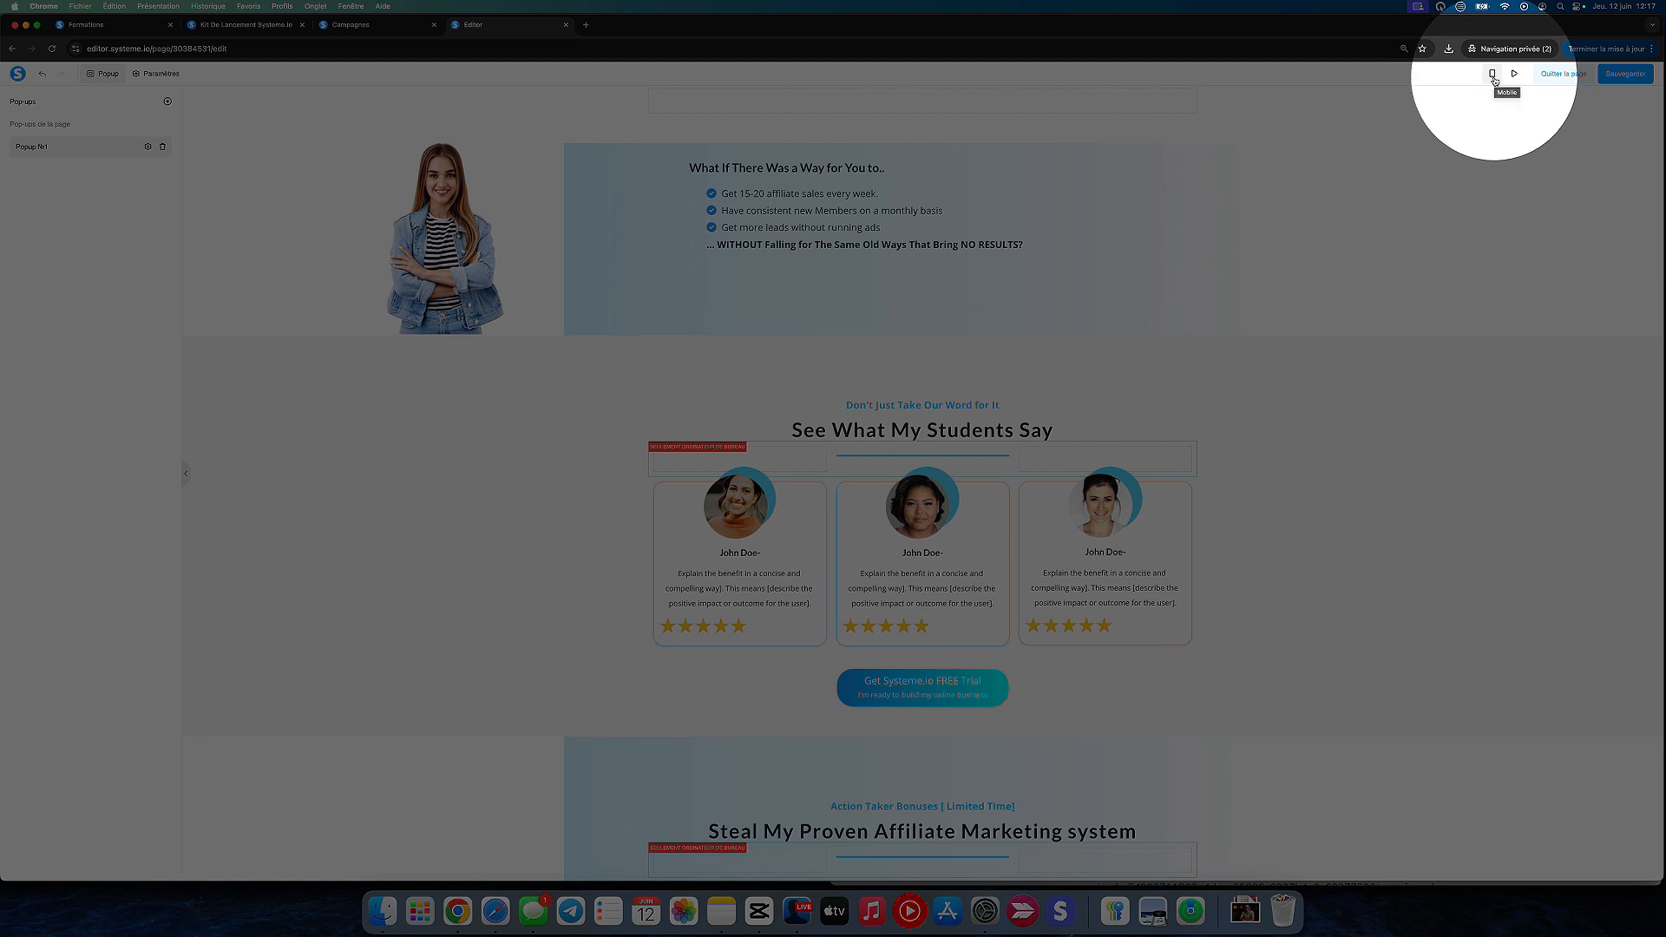
Preview the page and test opening and closing the popup from the hero section's free-trial button.
{"action": "left_click", "coordinate": [1493, 76]}
{"action": "left_click", "coordinate": [1515, 76]}
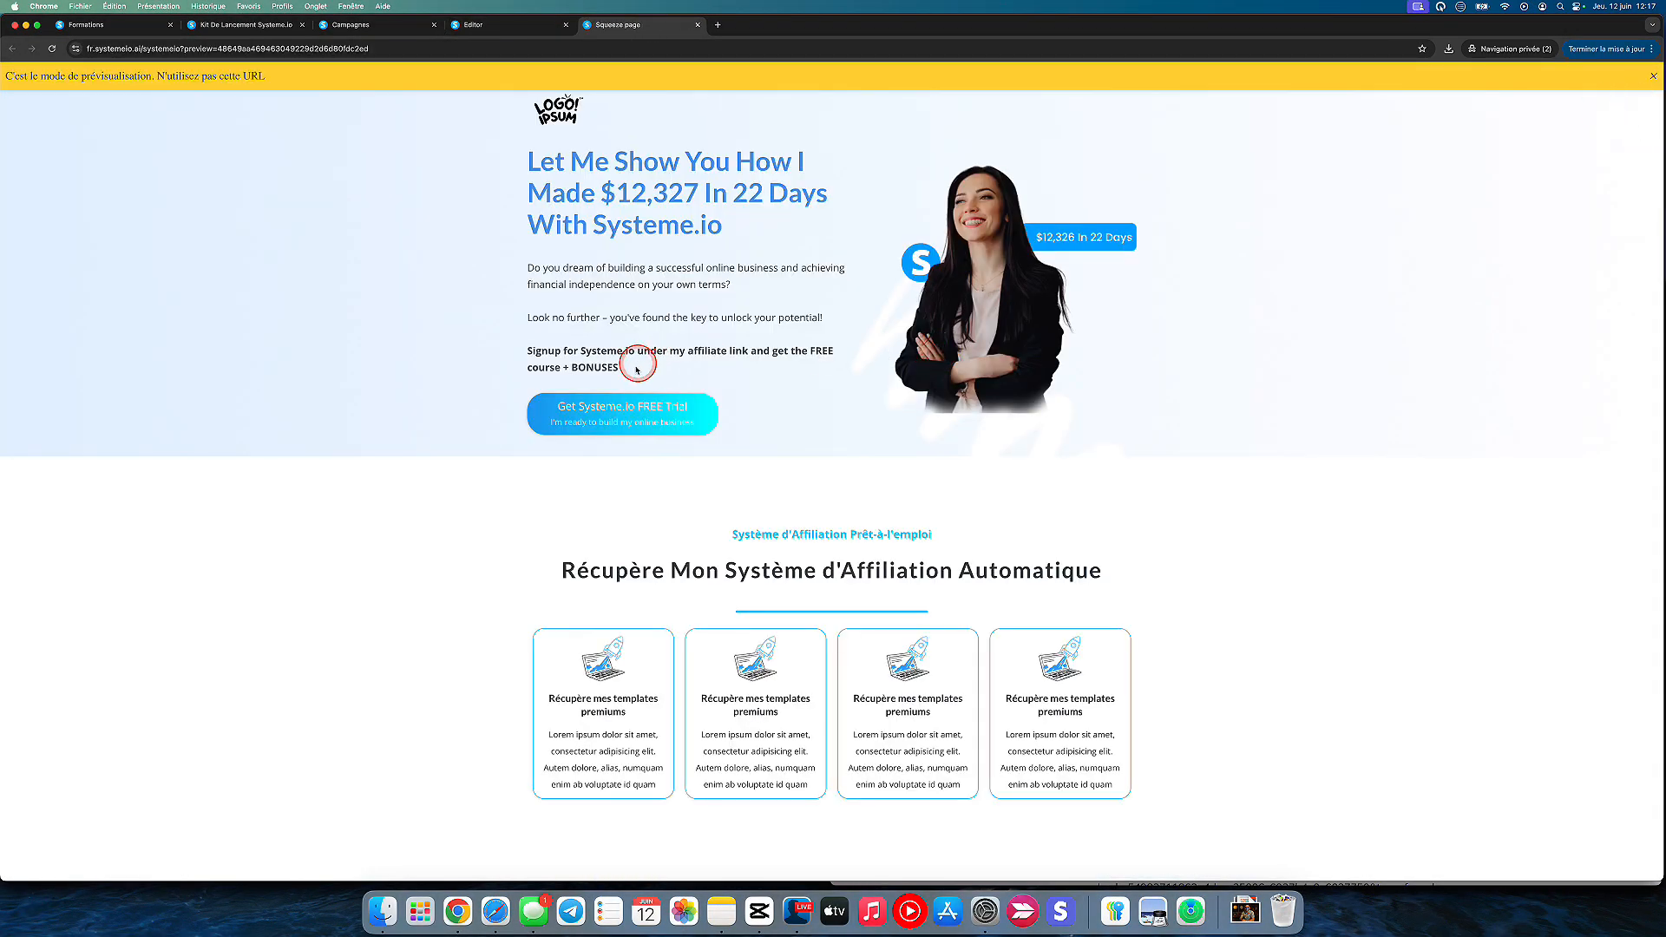
{"action": "left_click", "coordinate": [628, 424]}
{"action": "left_click", "coordinate": [979, 391]}
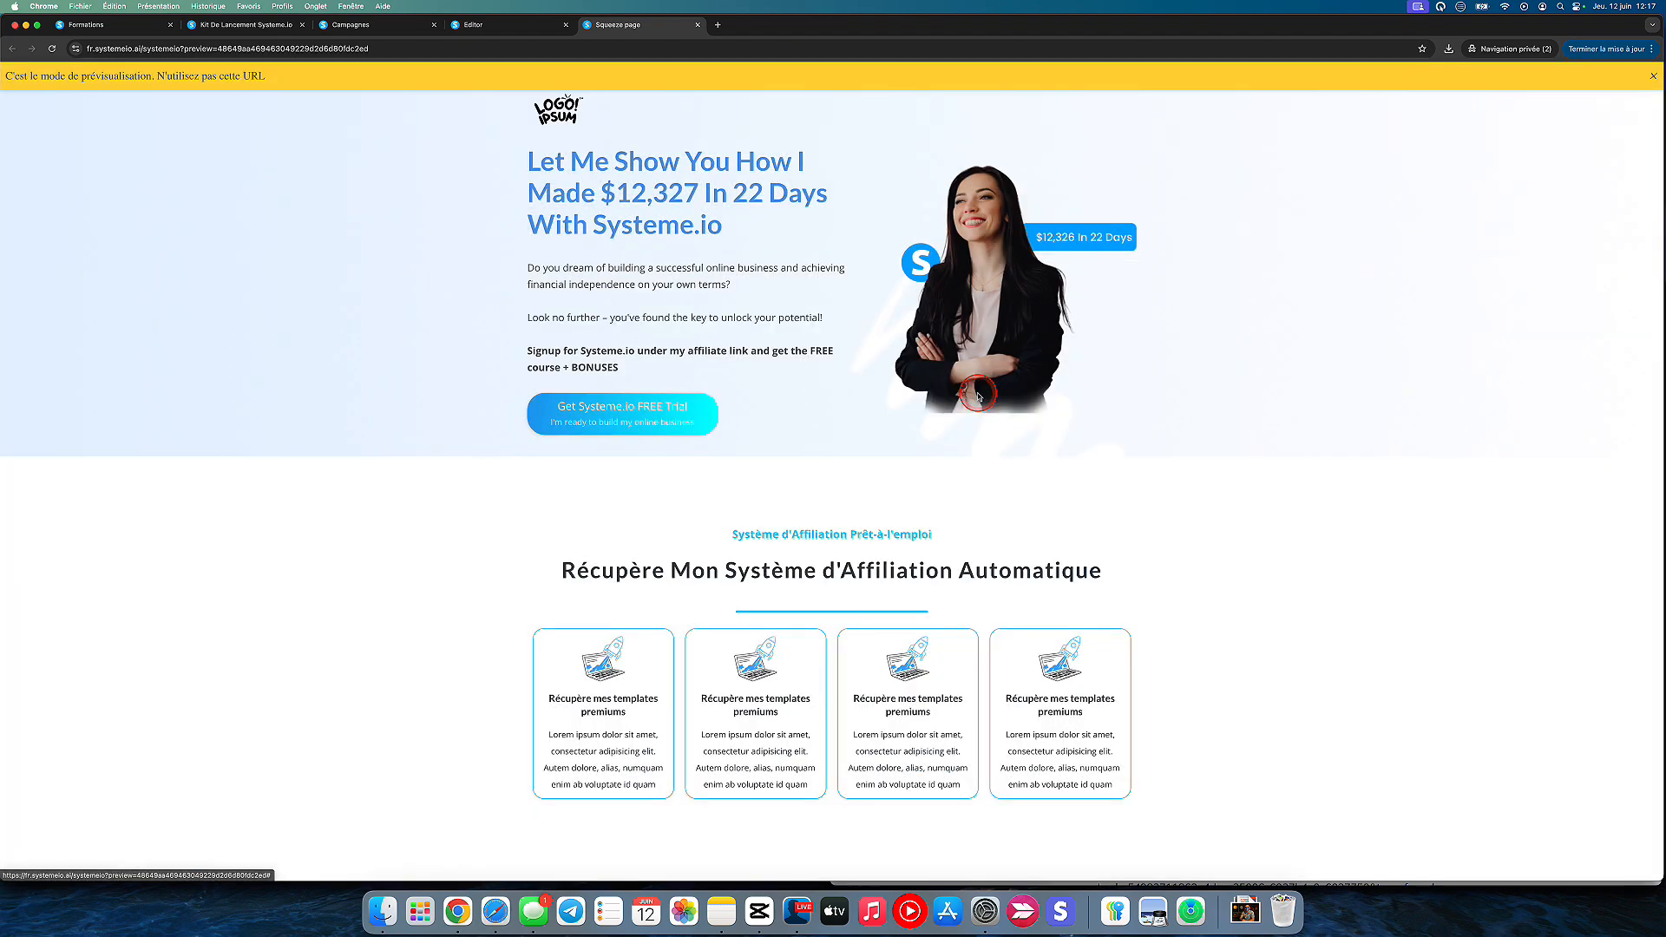
Test the free-trial button under the student testimonials in the preview, opening and closing its popup.
{"action": "scroll", "coordinate": [558, 632], "scroll_direction": "down", "scroll_amount": 7}
{"action": "scroll", "coordinate": [705, 643], "scroll_direction": "down", "scroll_amount": 5}
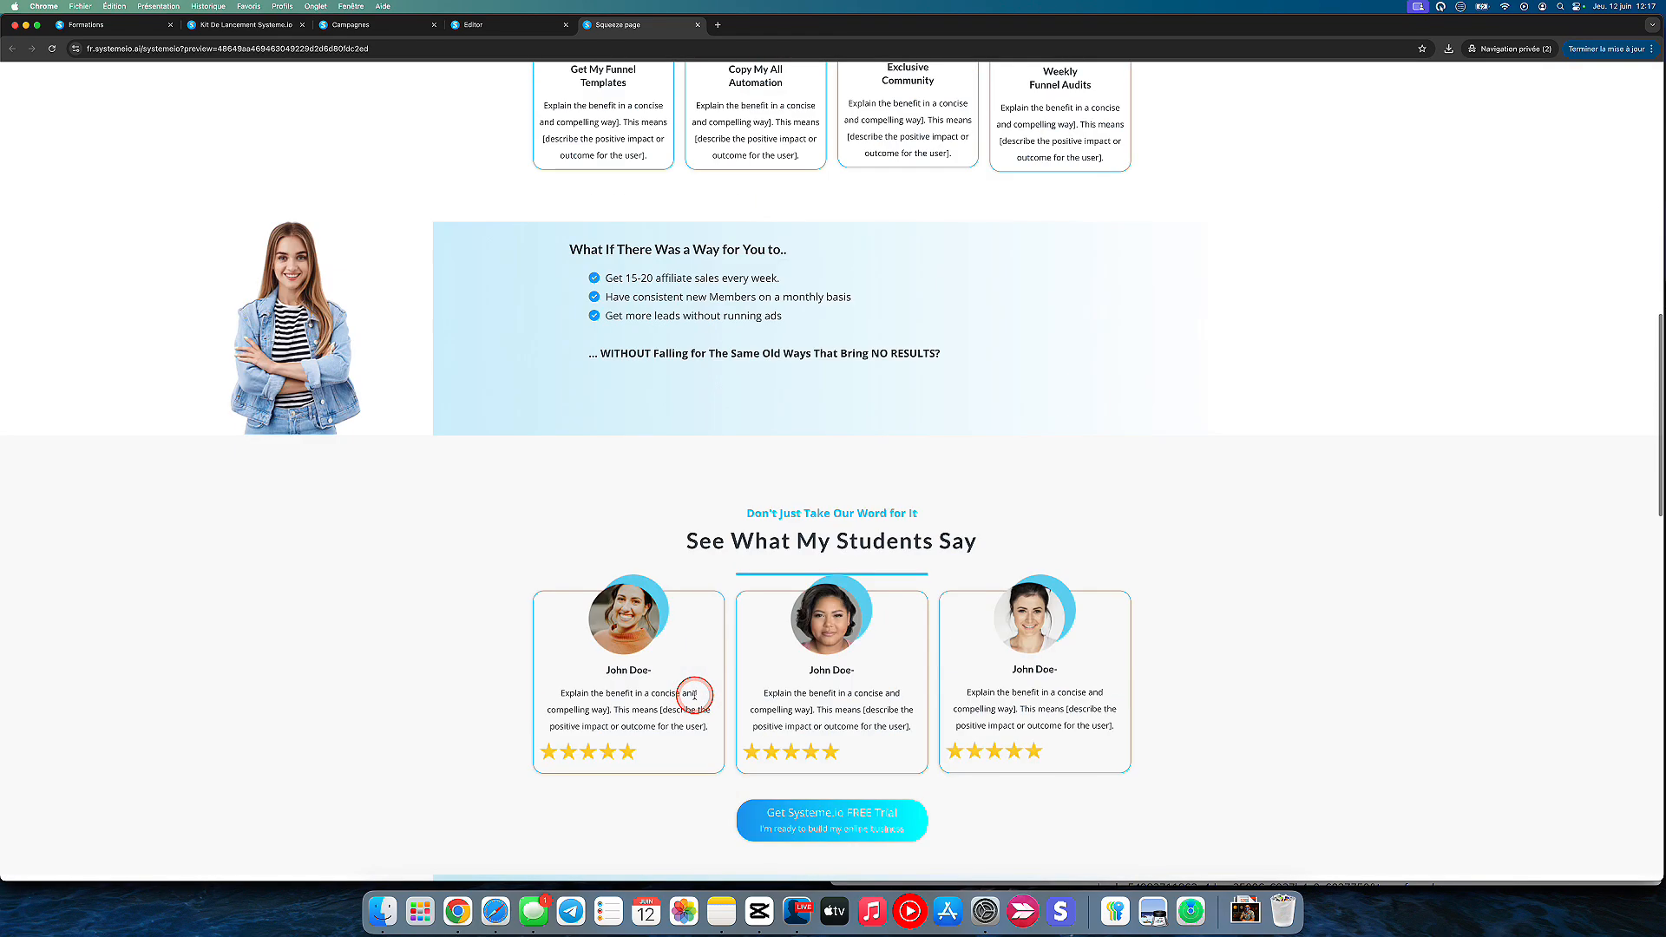
{"action": "left_click", "coordinate": [814, 811]}
{"action": "left_click", "coordinate": [979, 392]}
{"action": "scroll", "coordinate": [1089, 368], "scroll_direction": "up", "scroll_amount": 6}
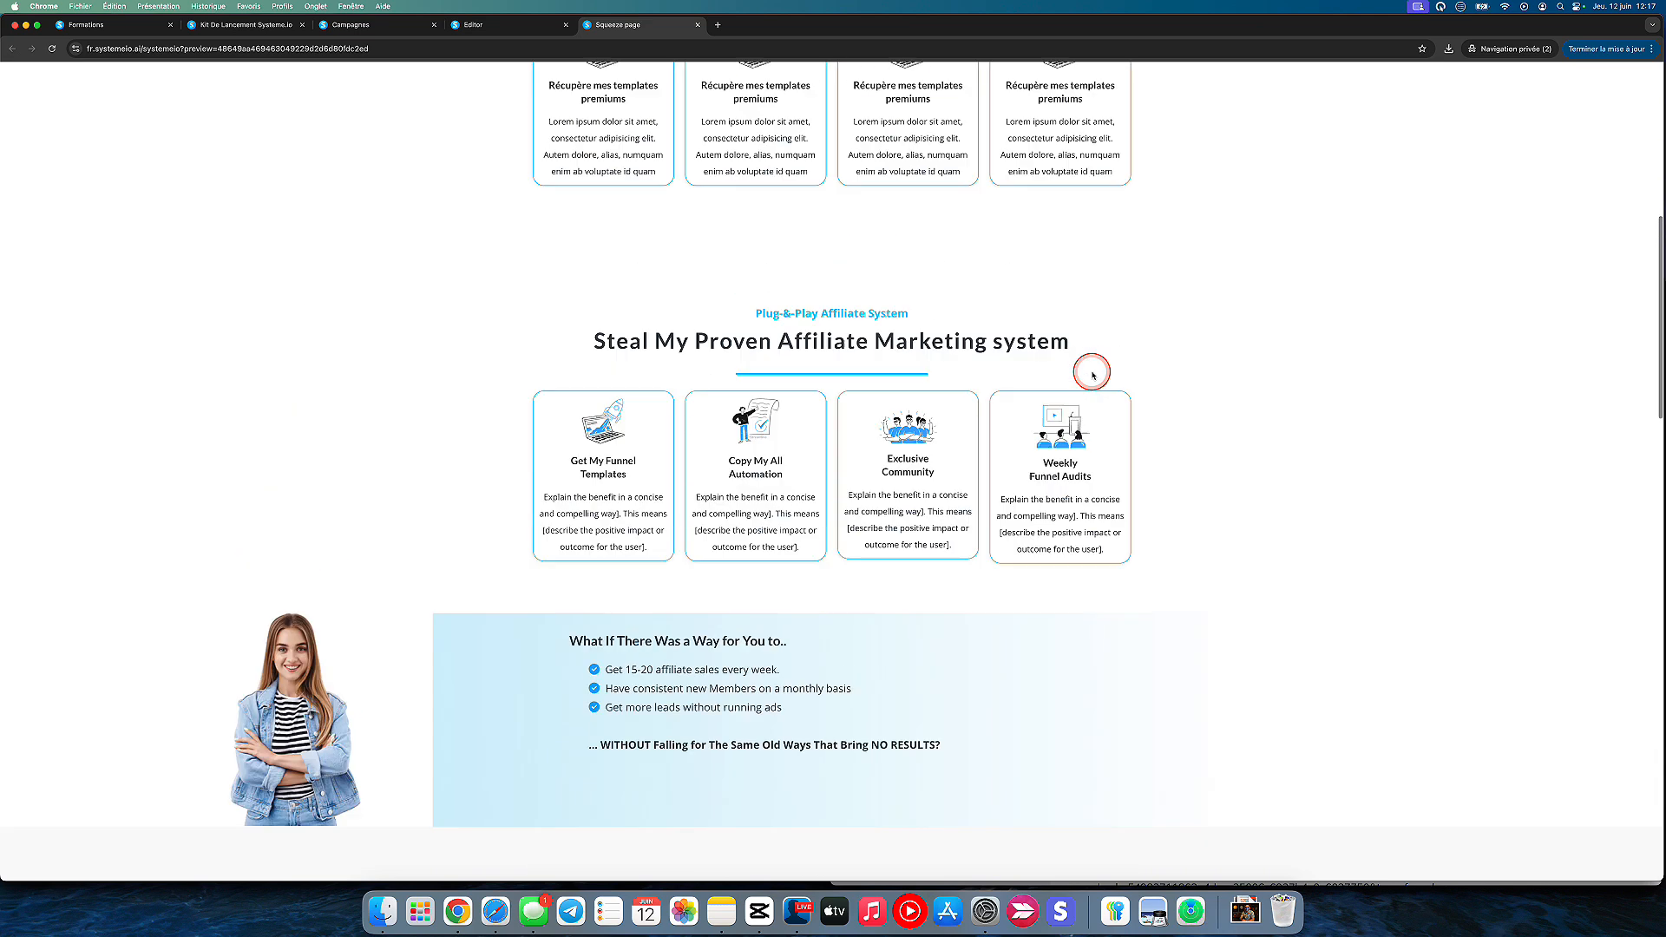
{"action": "scroll", "coordinate": [891, 276], "scroll_direction": "up", "scroll_amount": 2}
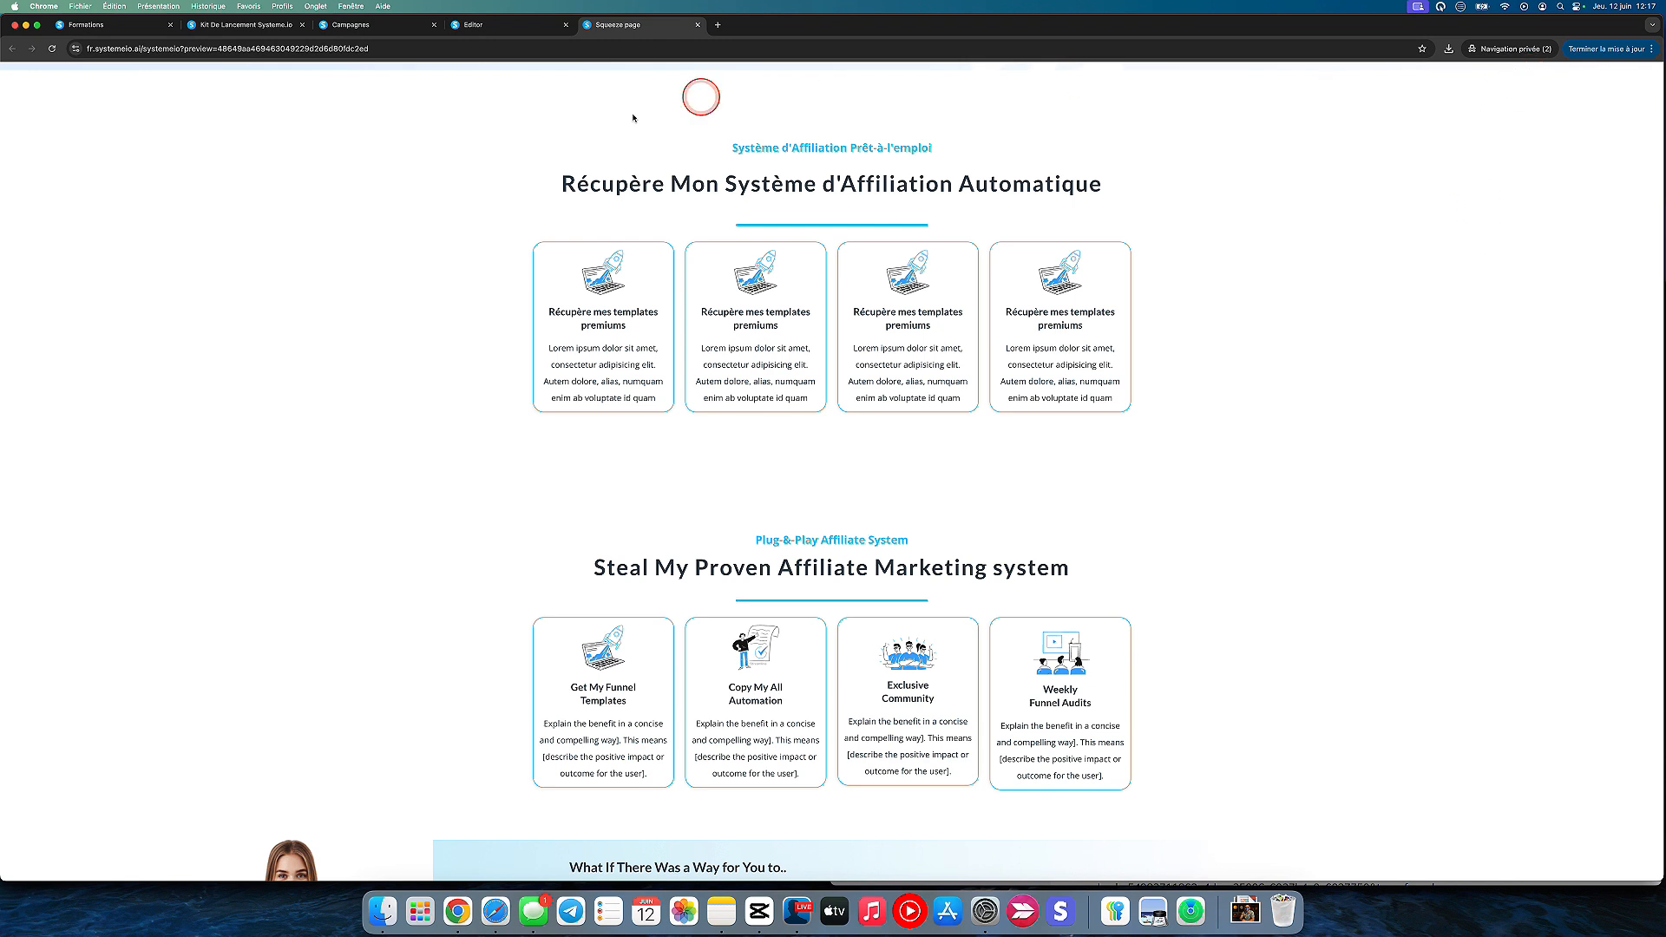
Close the preview, save the promo page, and leave the page editor.
{"action": "left_click", "coordinate": [697, 25]}
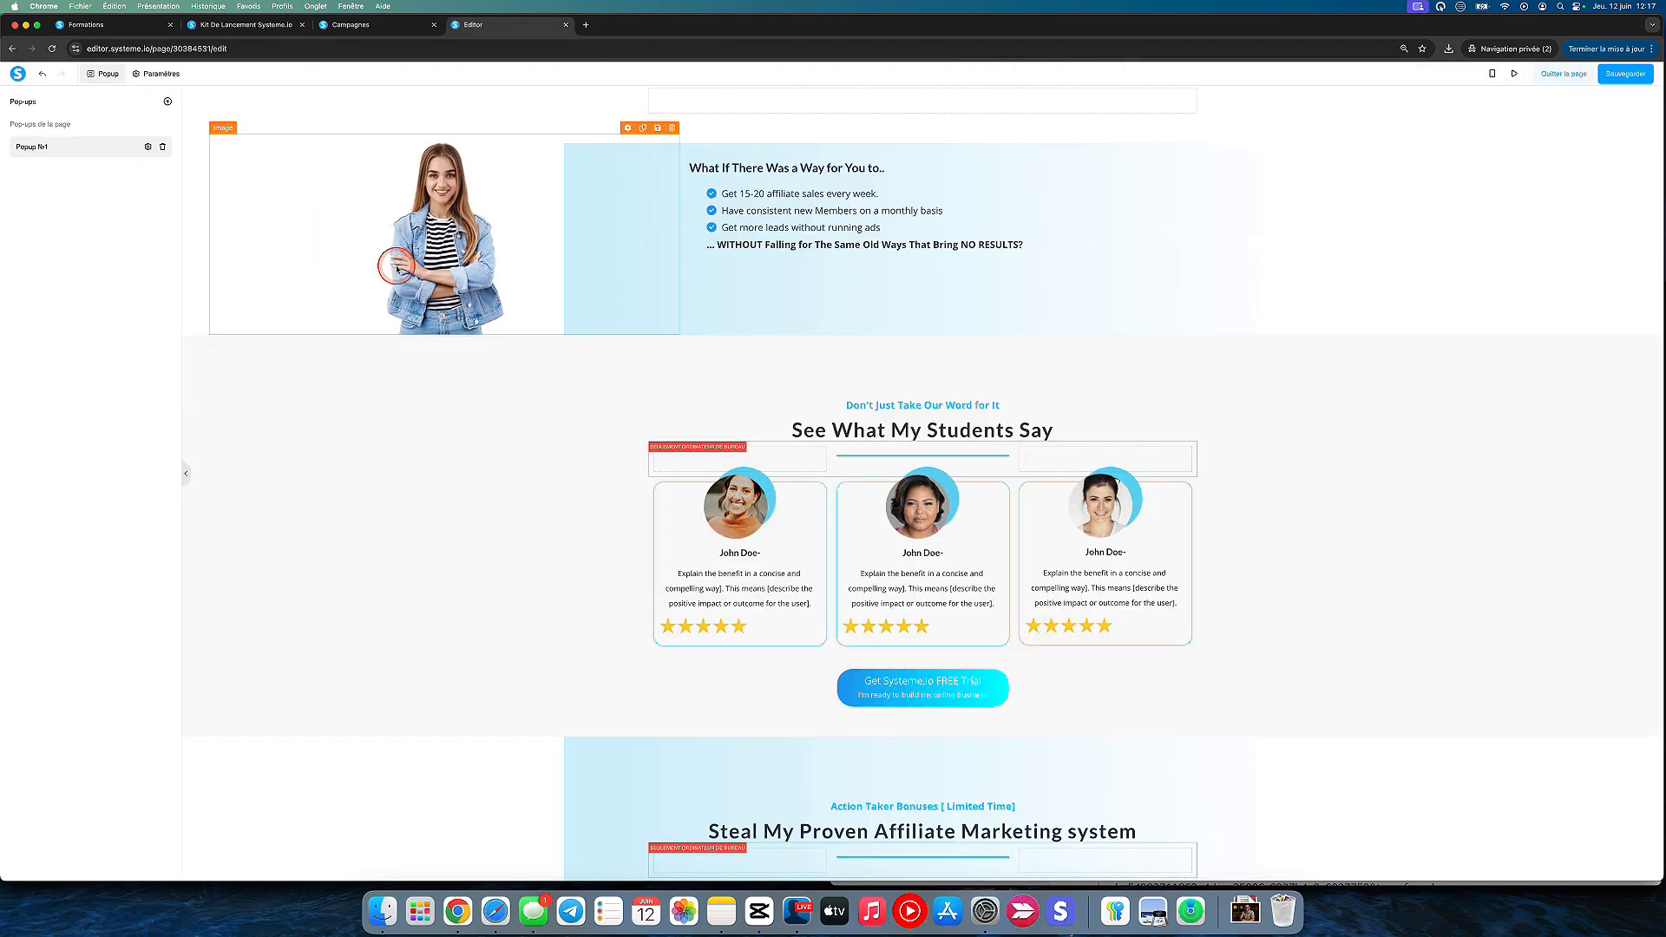
{"action": "left_click", "coordinate": [1624, 75]}
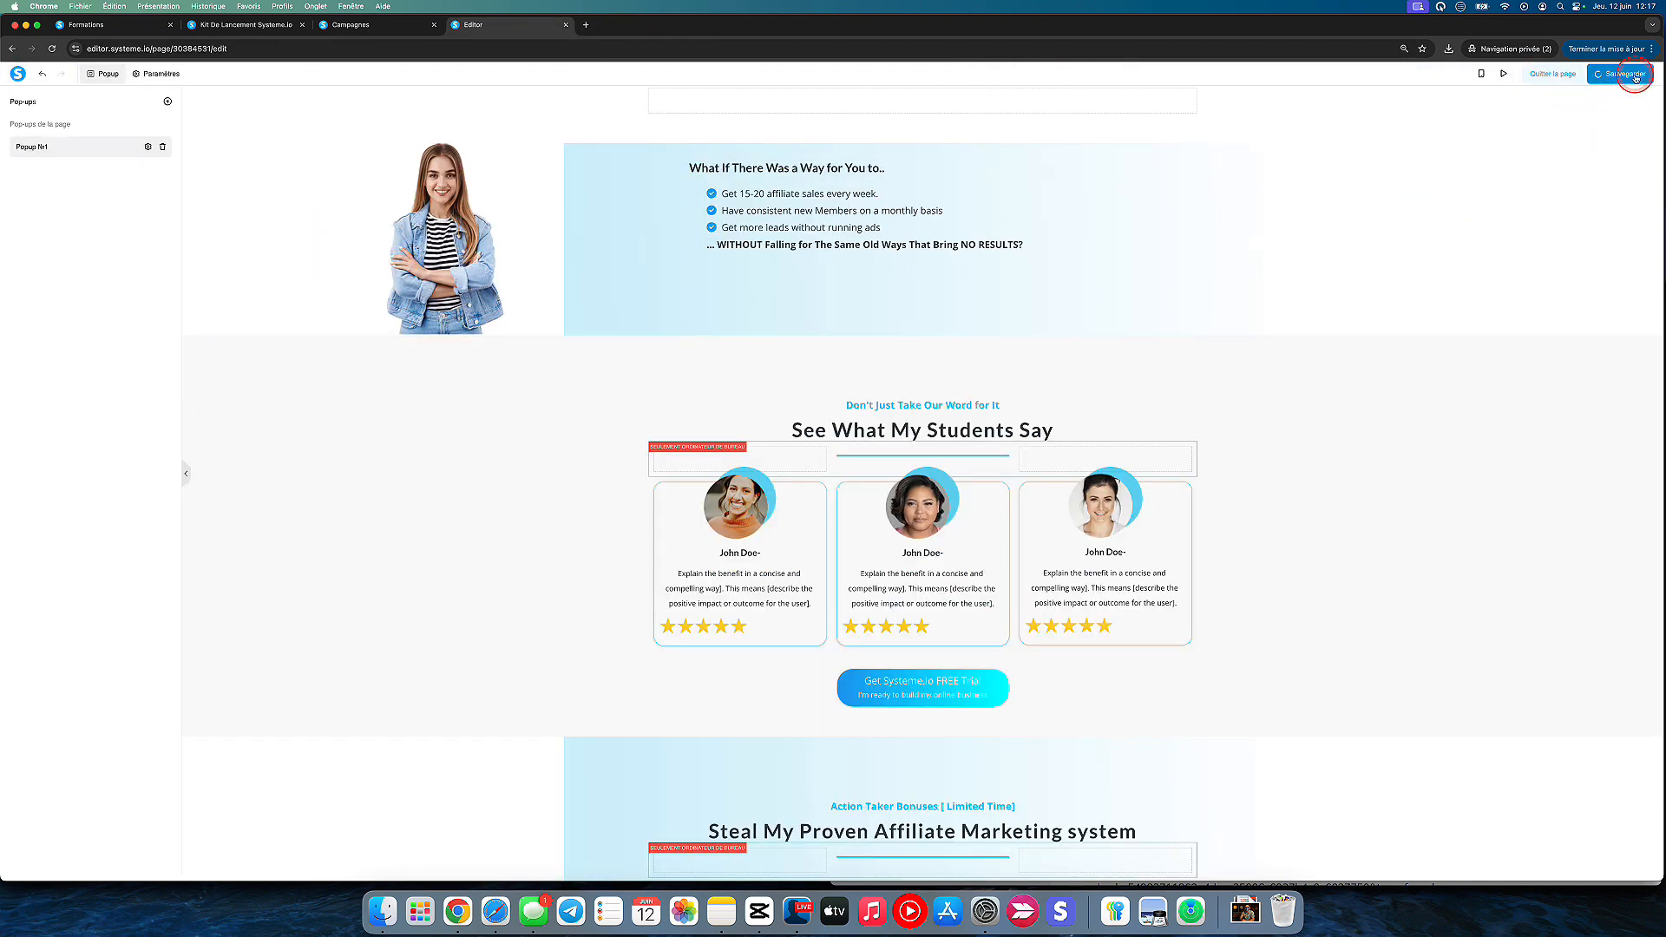
{"action": "left_click", "coordinate": [1566, 75]}
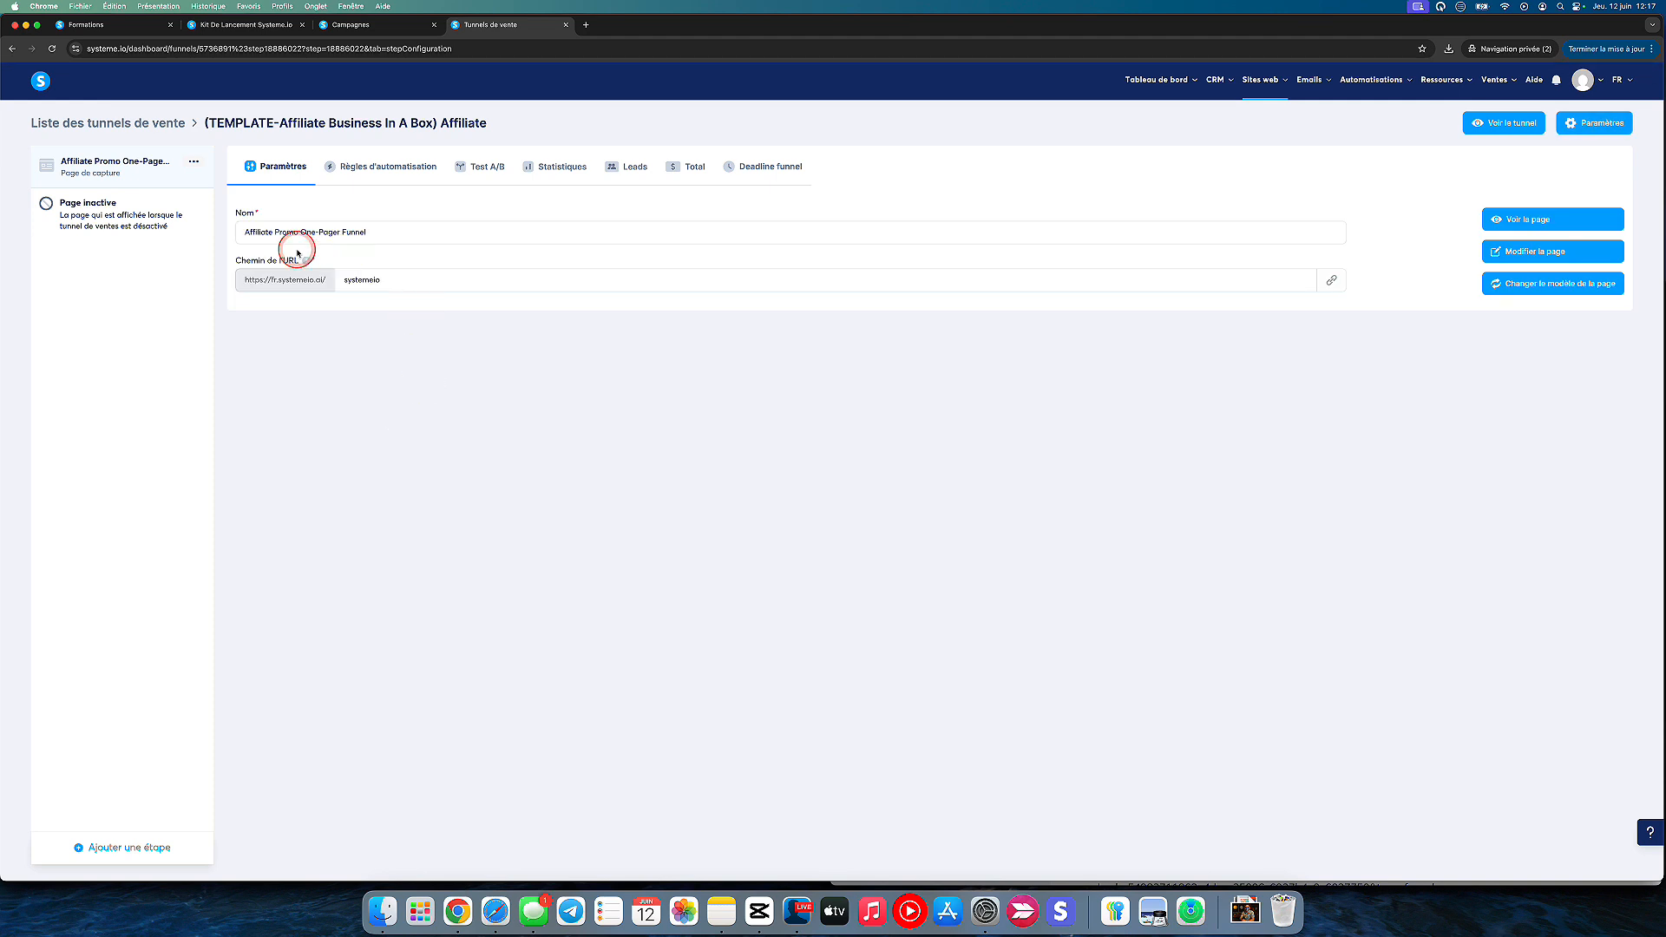
Review the funnel step's automation rules and settings, its page in the editor, and the Affiliation Express campaign's email list.
{"action": "left_click", "coordinate": [390, 168]}
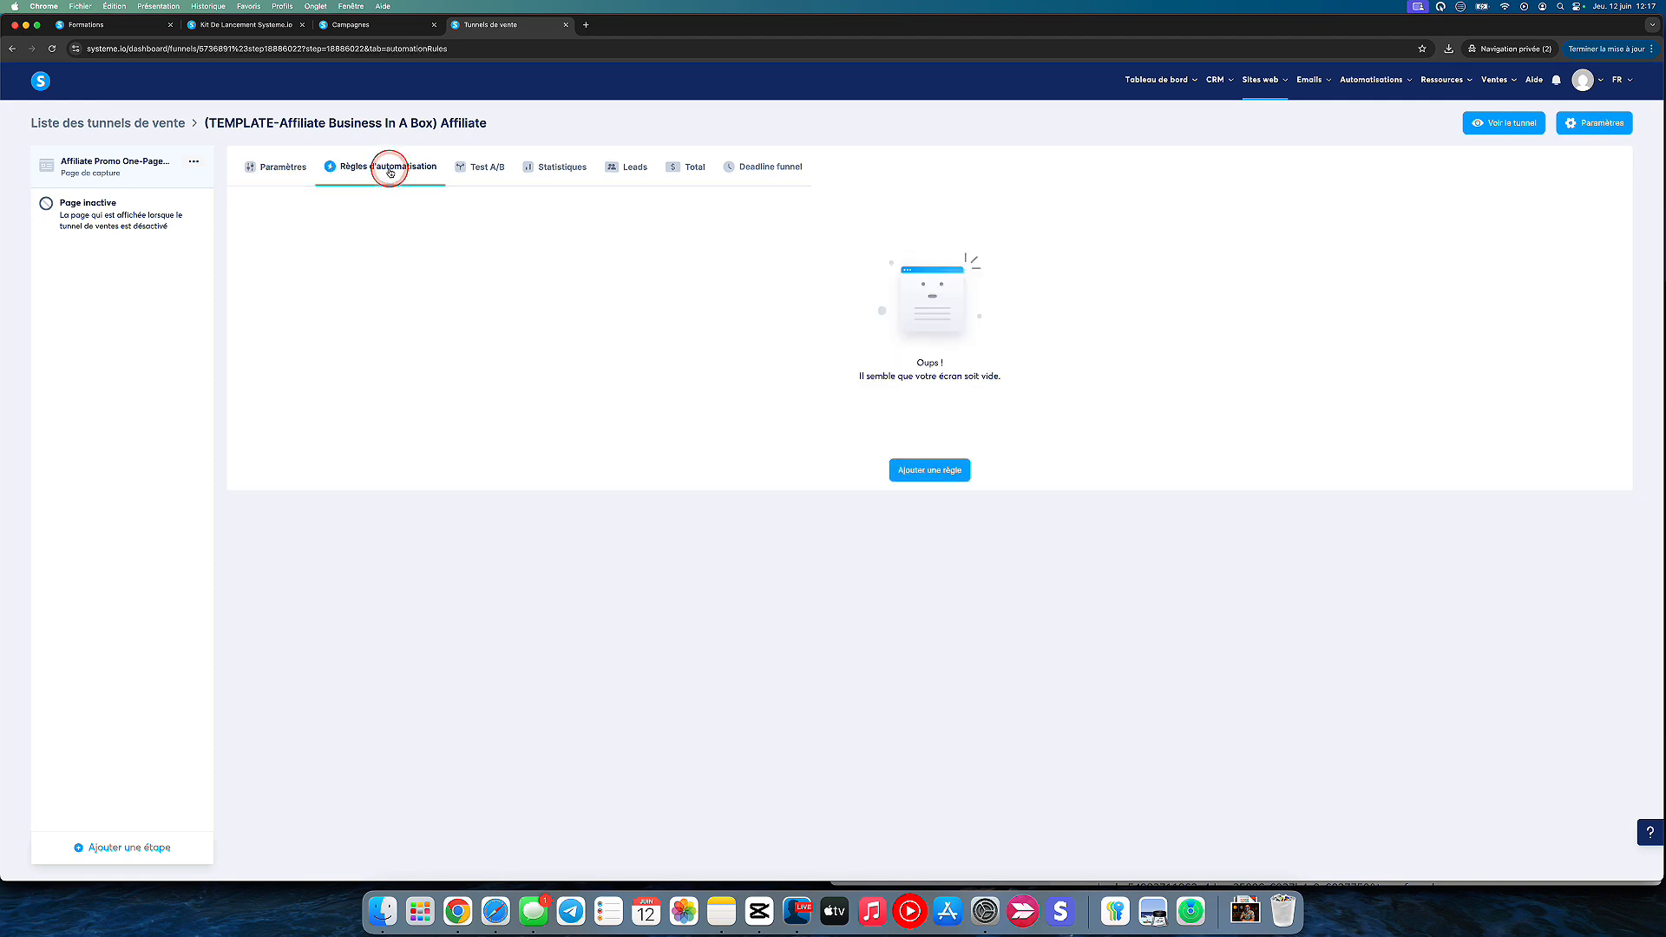
{"action": "left_click", "coordinate": [280, 174]}
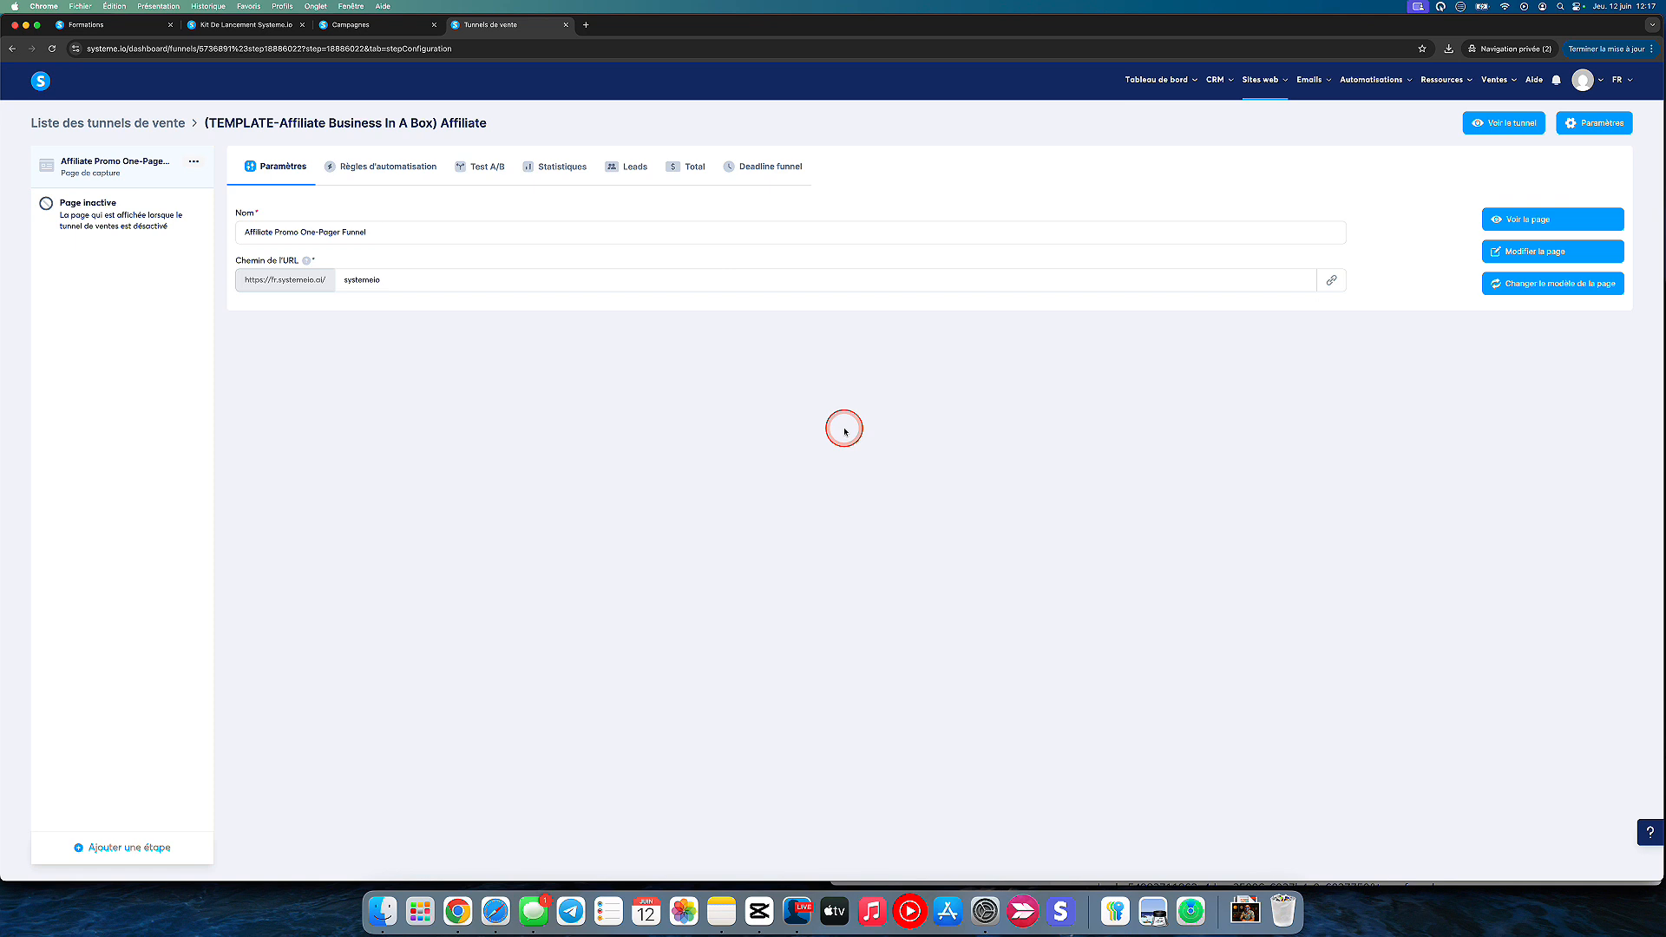
{"action": "left_click", "coordinate": [422, 167]}
{"action": "left_click", "coordinate": [279, 174]}
{"action": "left_click", "coordinate": [1532, 254]}
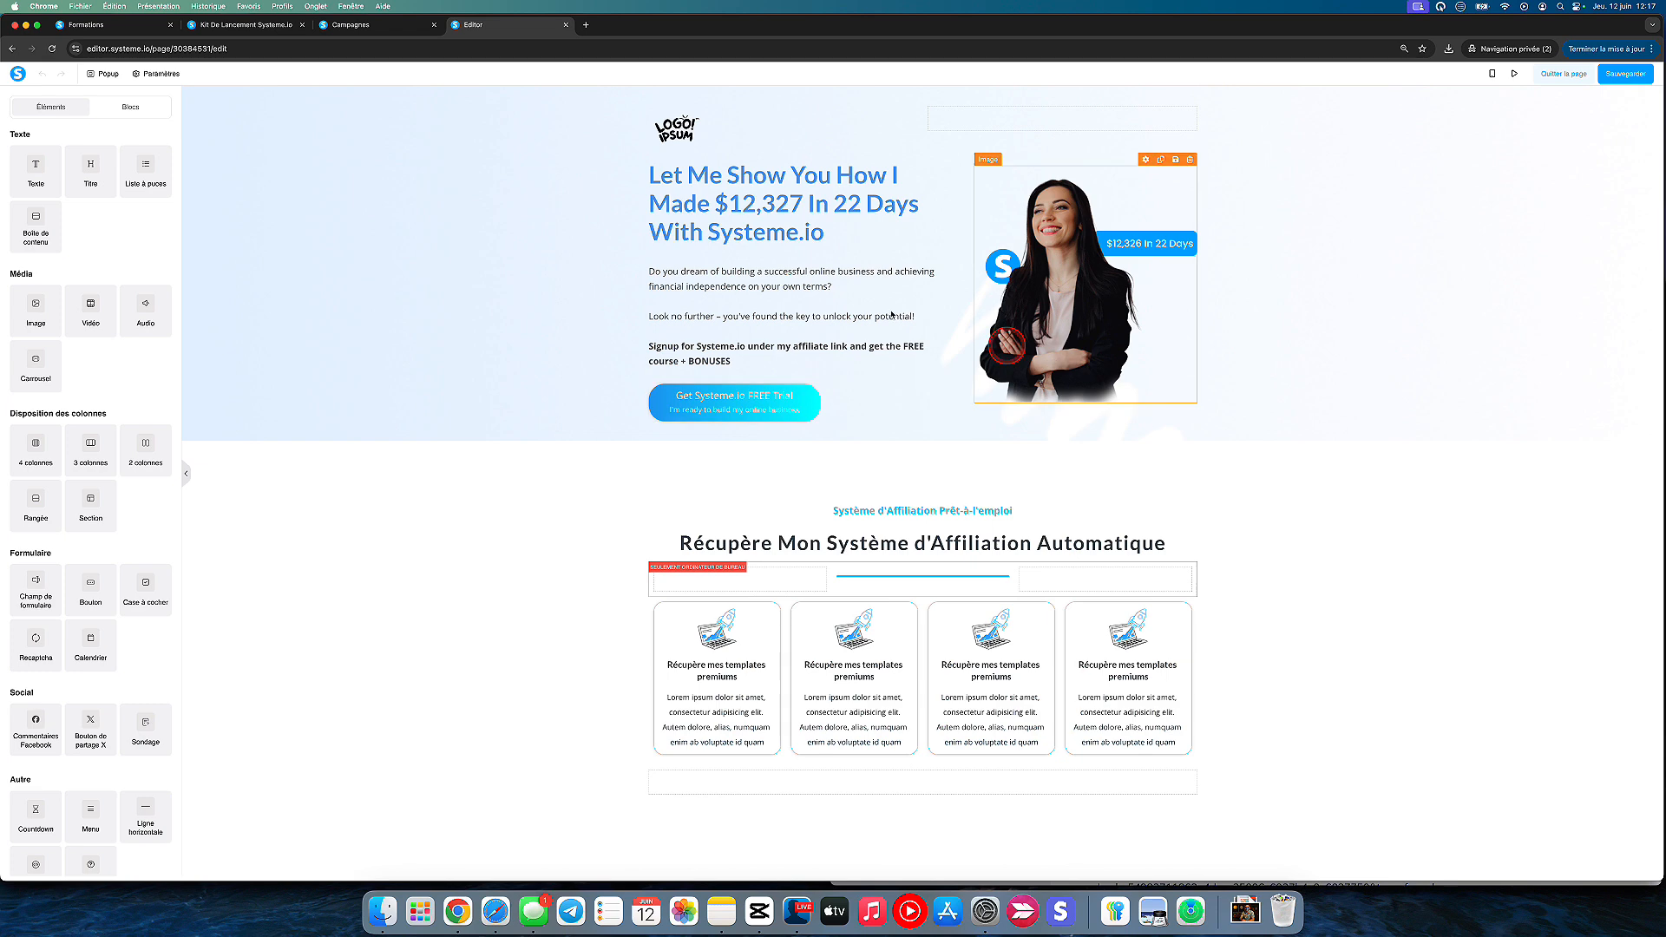
{"action": "left_click", "coordinate": [1569, 74]}
{"action": "left_click", "coordinate": [367, 28]}
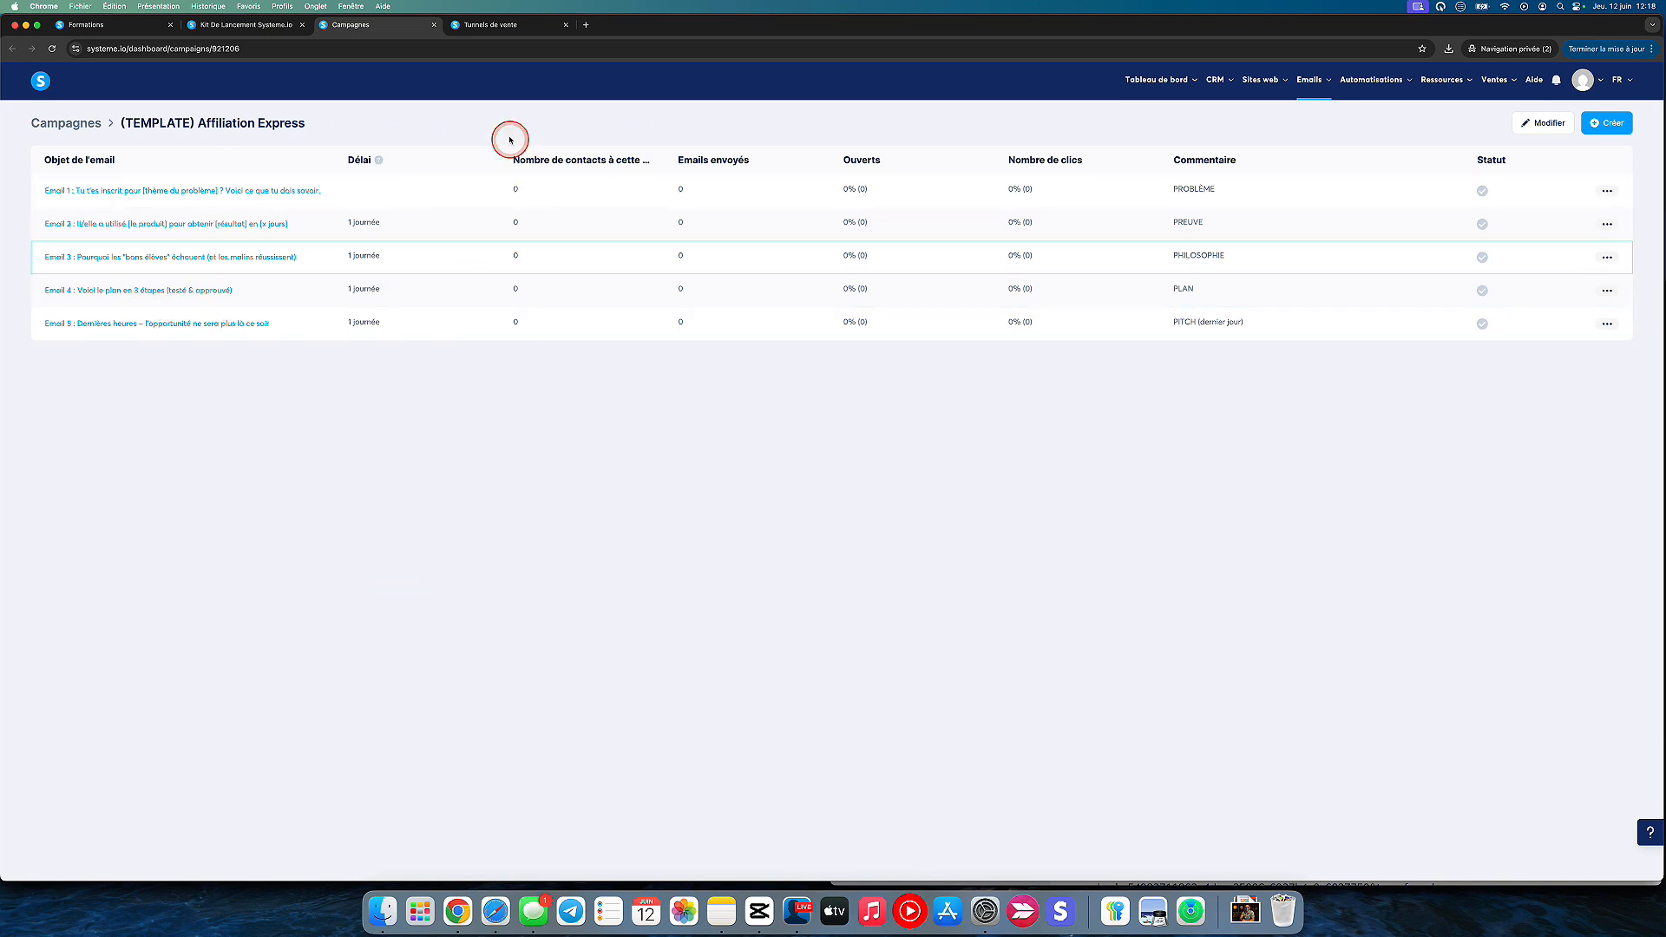
{"action": "left_click", "coordinate": [495, 26]}
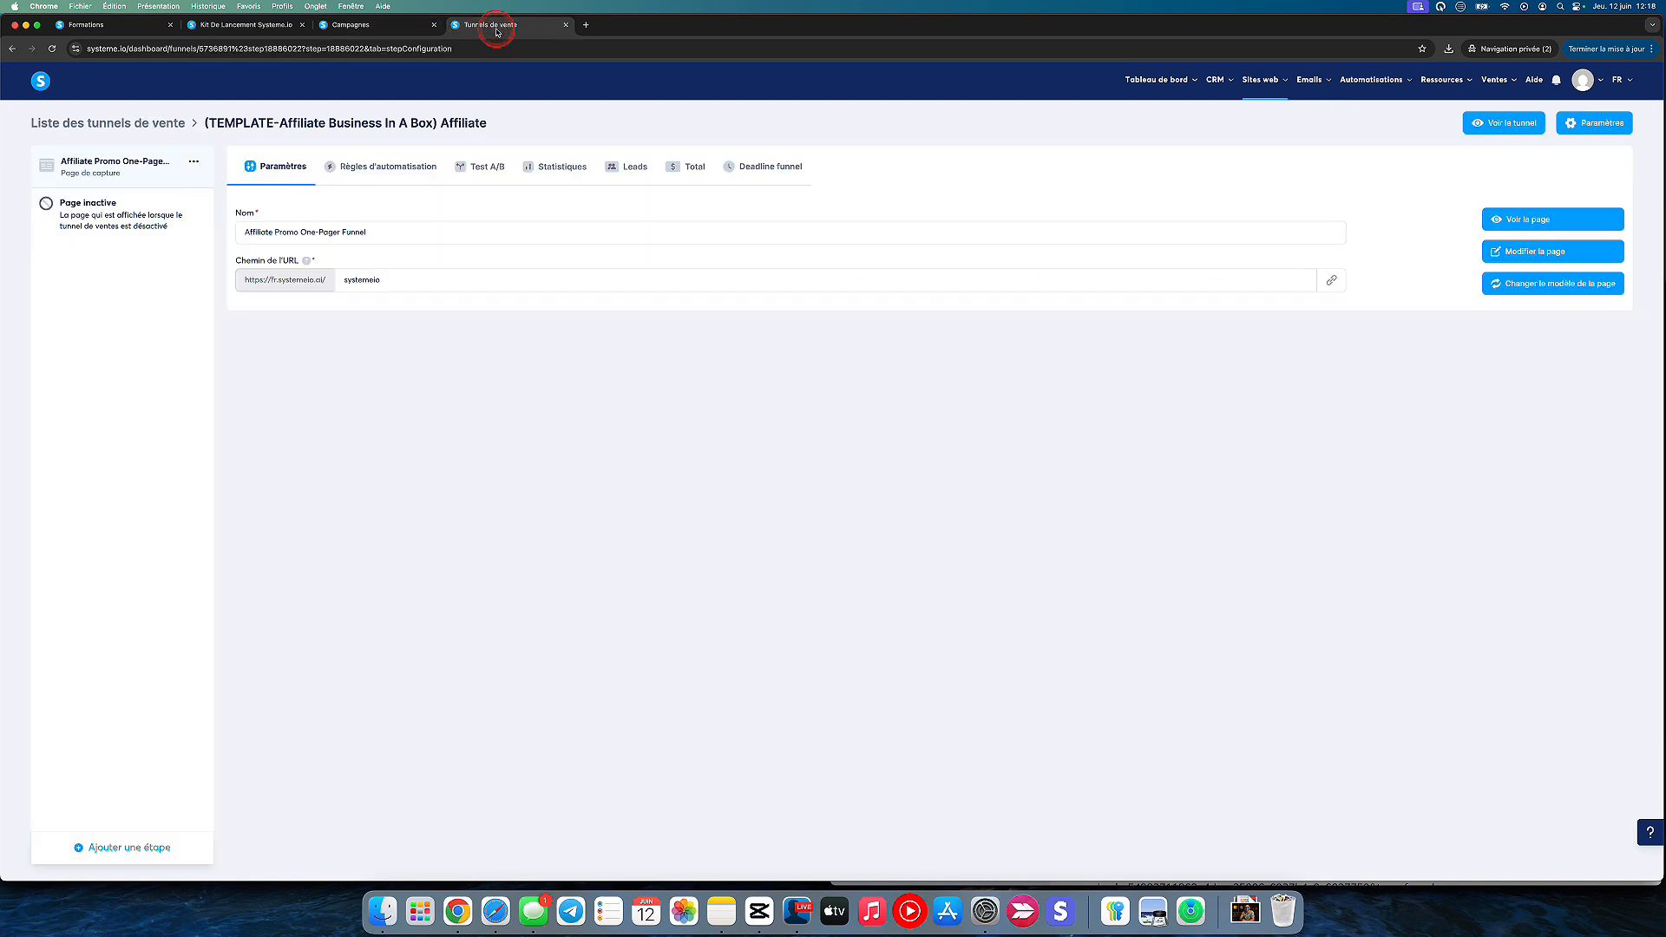
Open the CRM tags in a separate browser tab and create a tag named "contact affiliation".
{"action": "mouse_move", "coordinate": [1218, 74]}
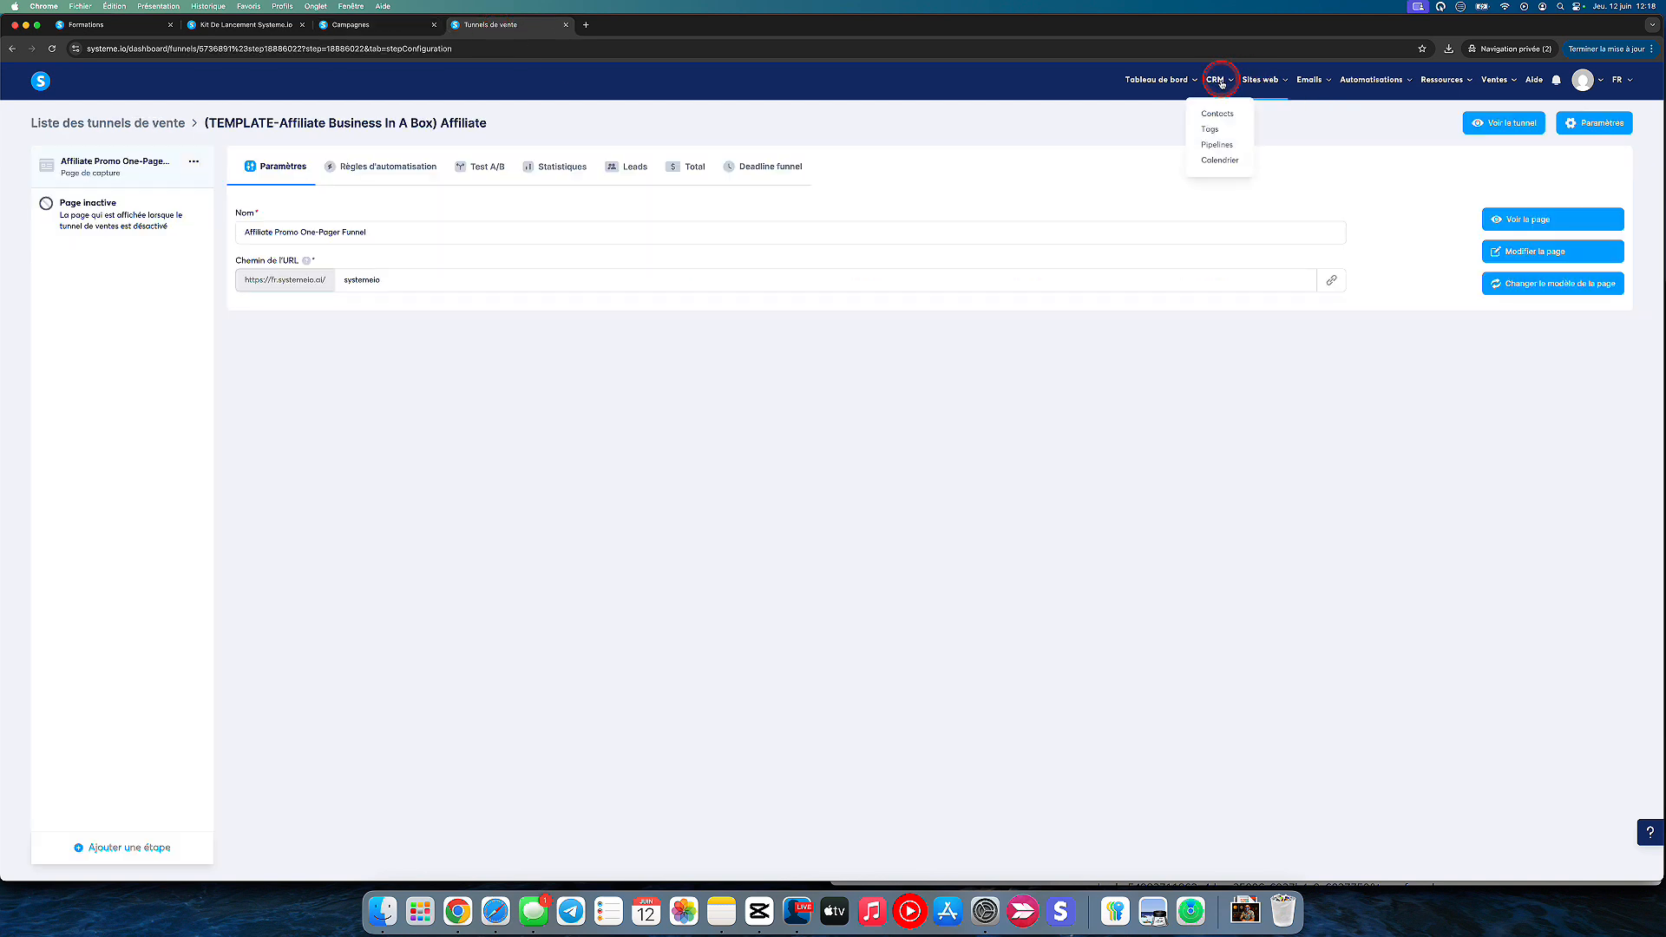
{"action": "left_click", "coordinate": [1215, 132], "text": "super"}
{"action": "left_click", "coordinate": [632, 26]}
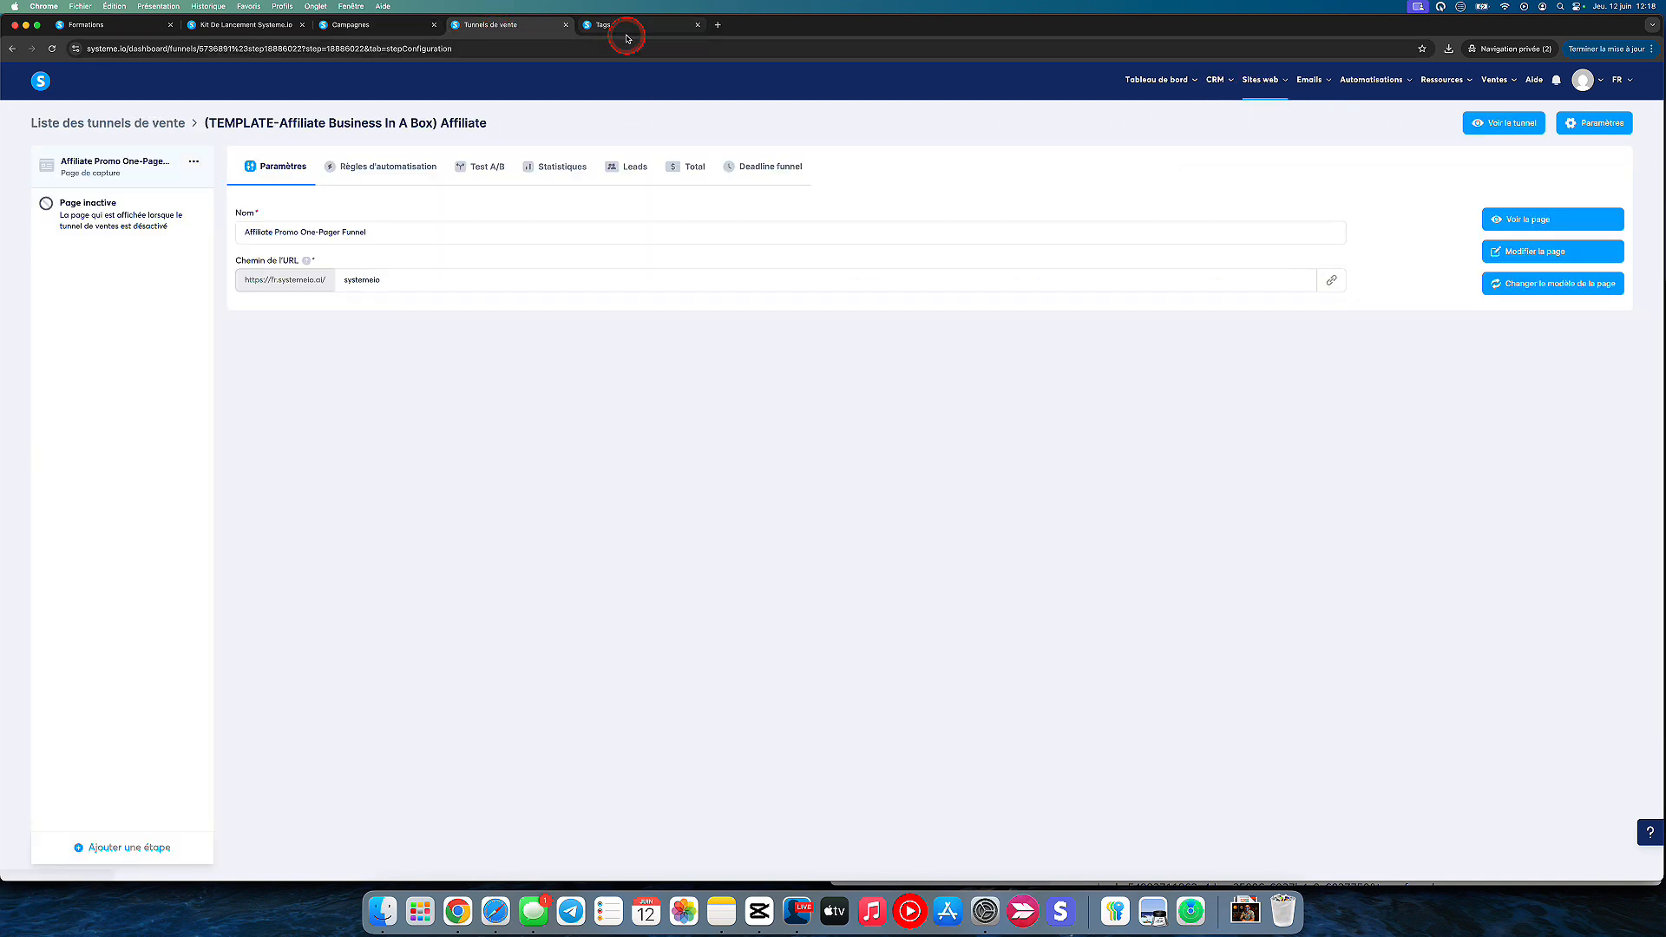
{"action": "left_click", "coordinate": [1607, 123]}
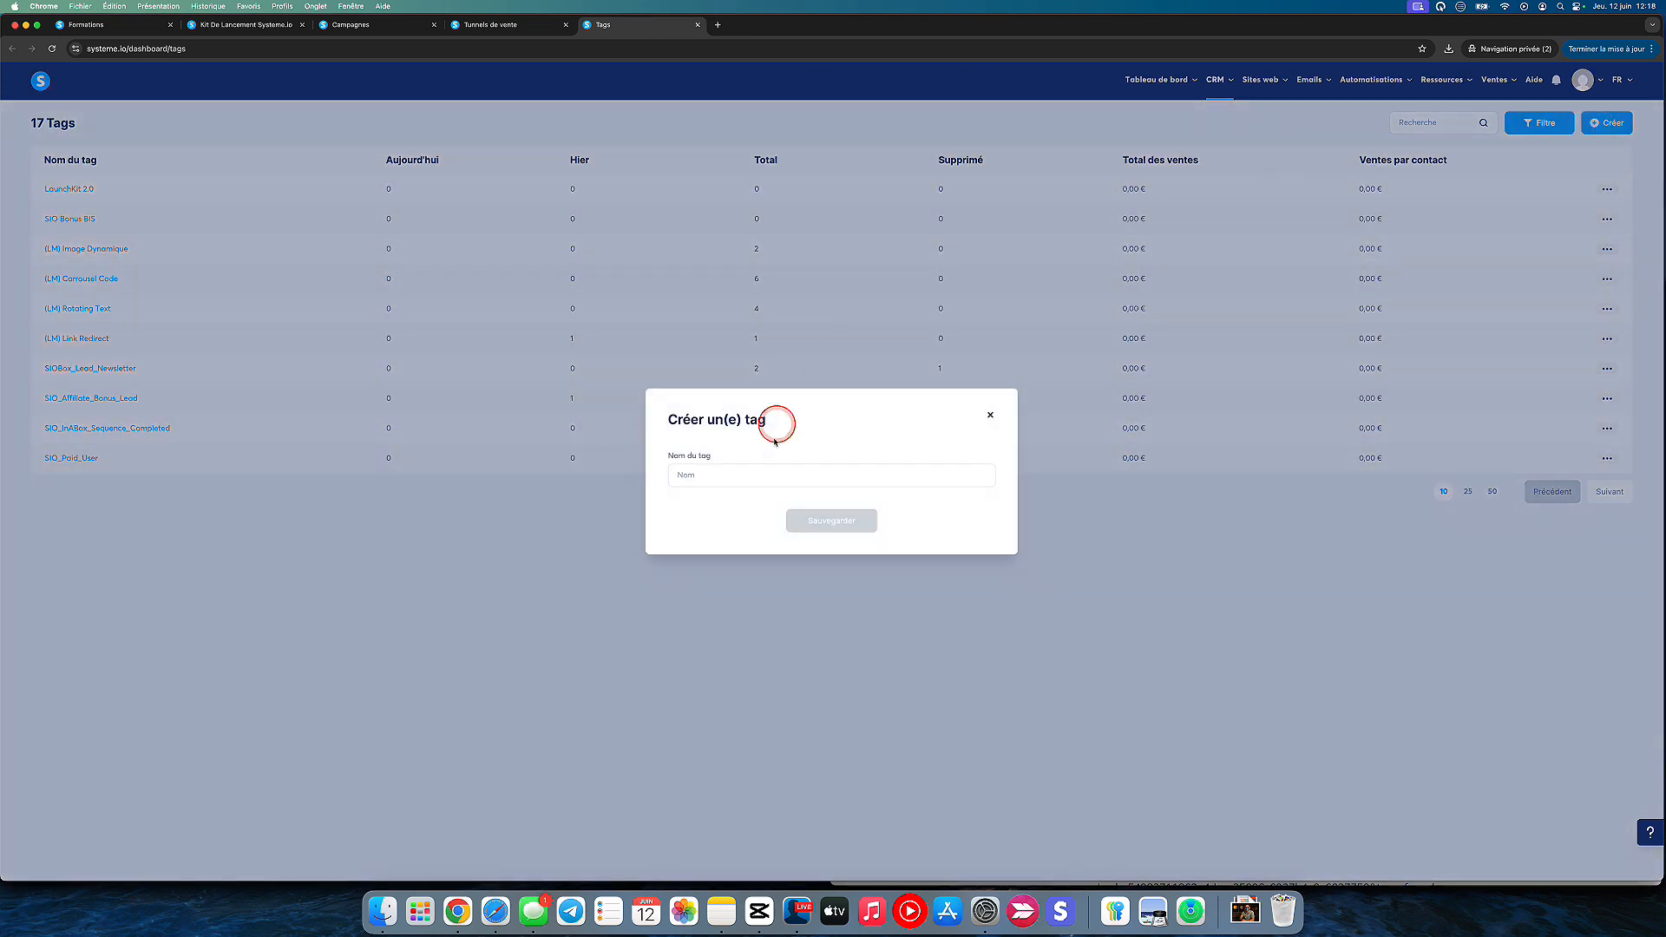
{"action": "left_click", "coordinate": [779, 473]}
{"action": "type", "text": "contact affiliation"}
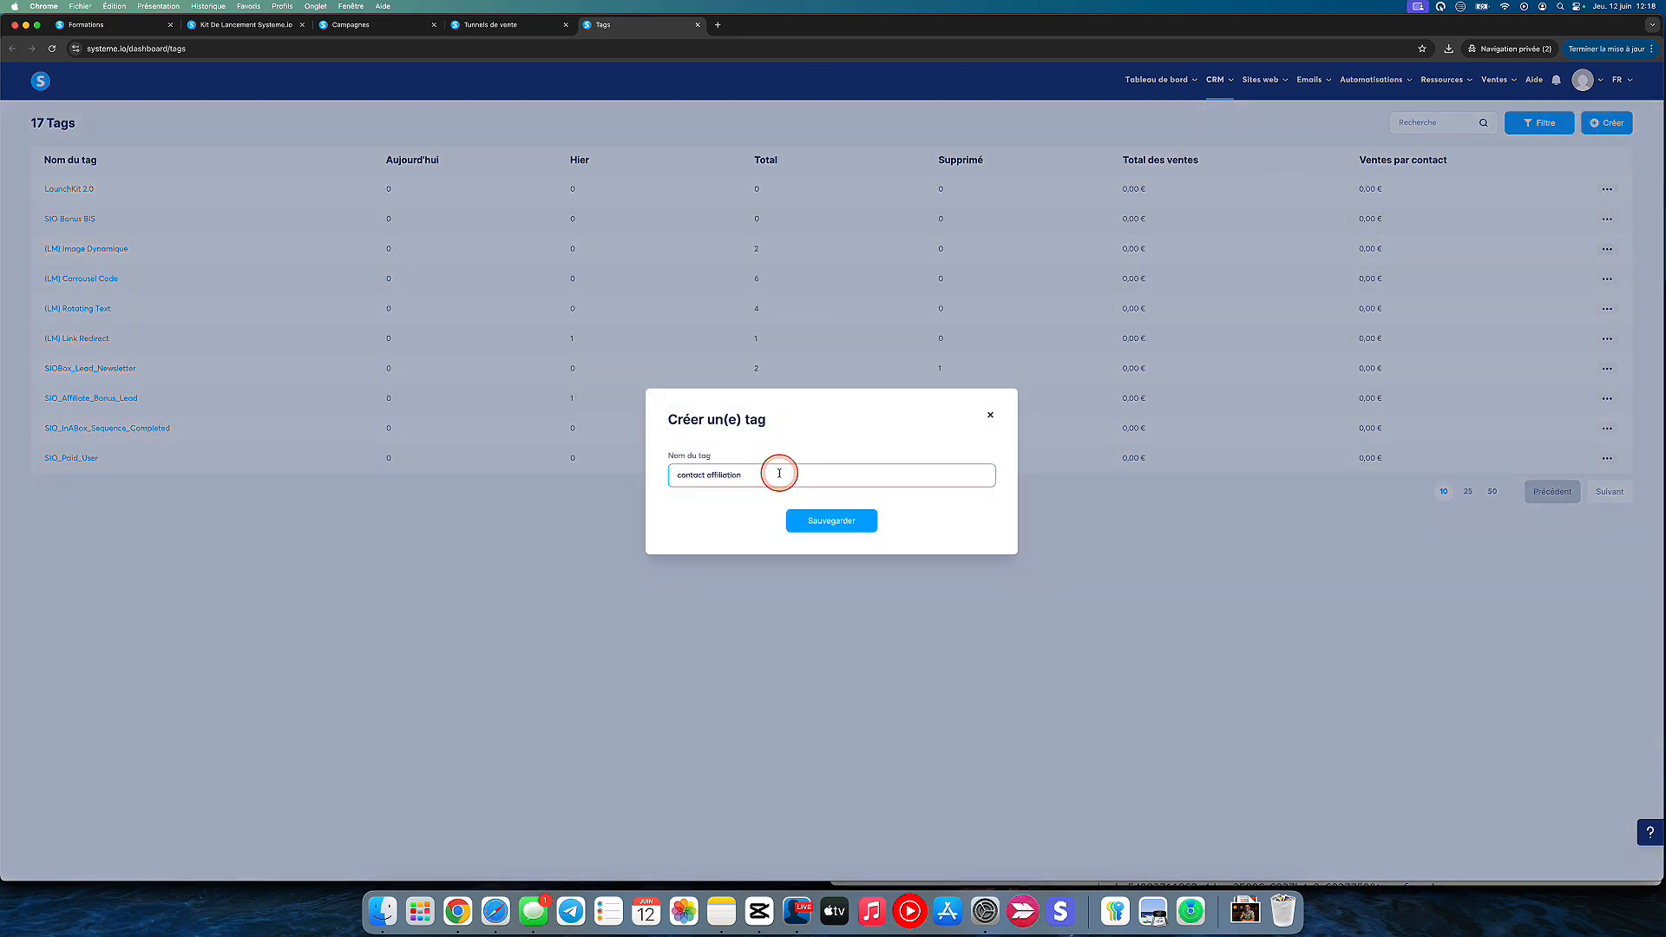
{"action": "left_click", "coordinate": [800, 519]}
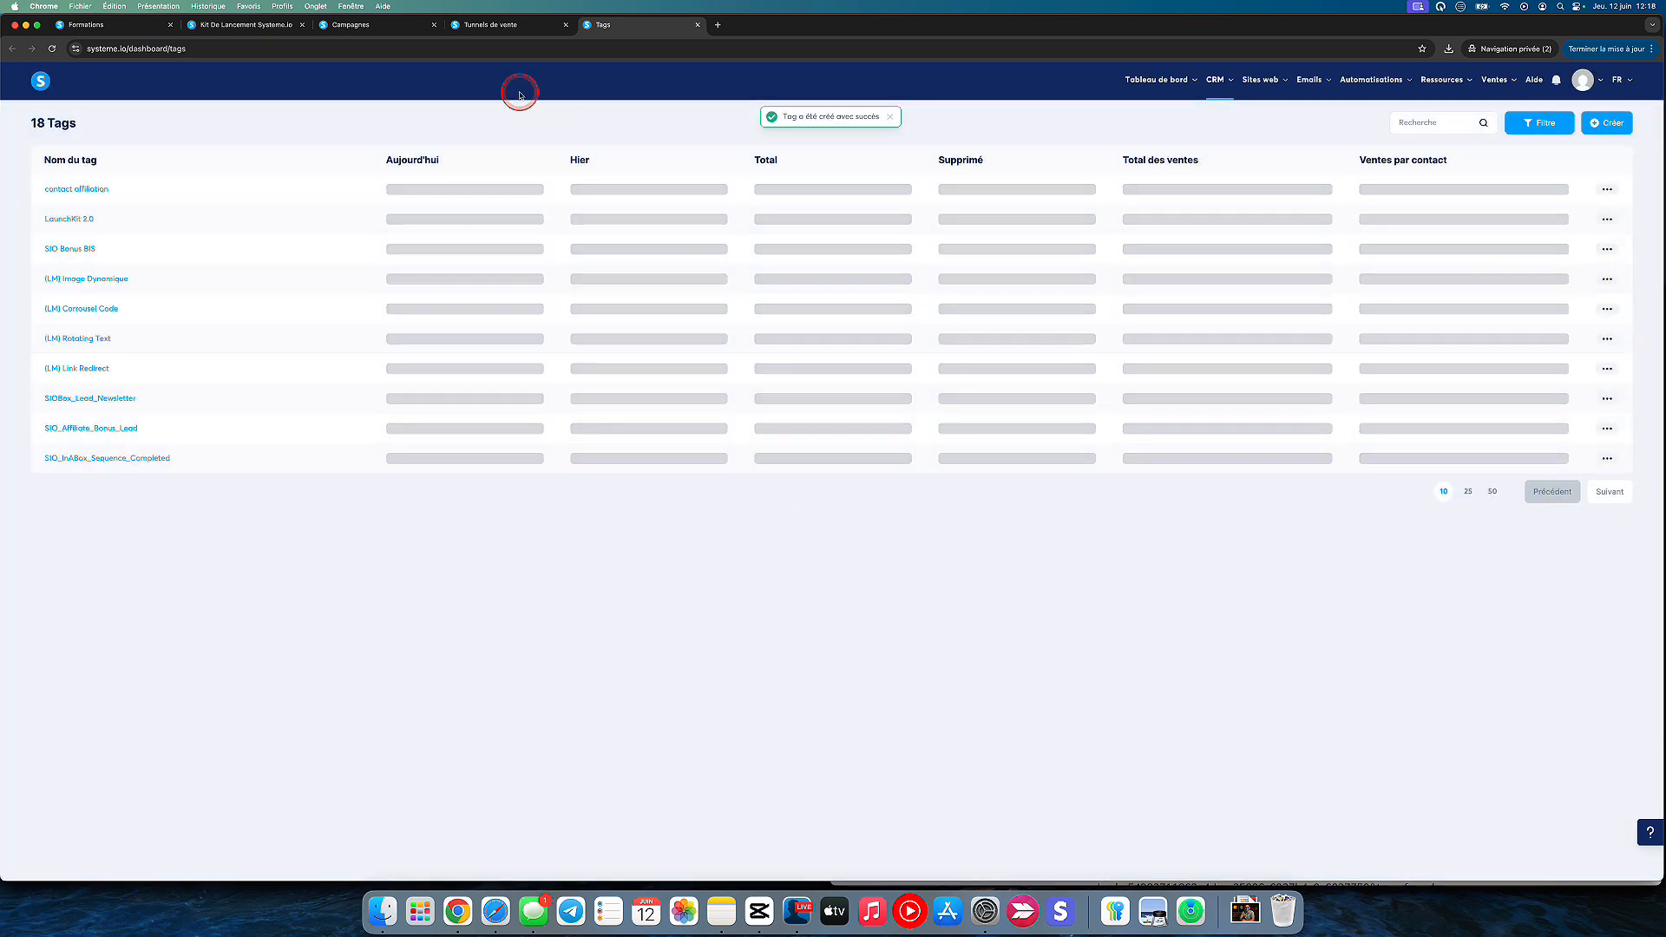
Start an automation rule for the promo page in the funnel, with "Inscription sur la page (optin)" as its trigger.
{"action": "left_click", "coordinate": [488, 35]}
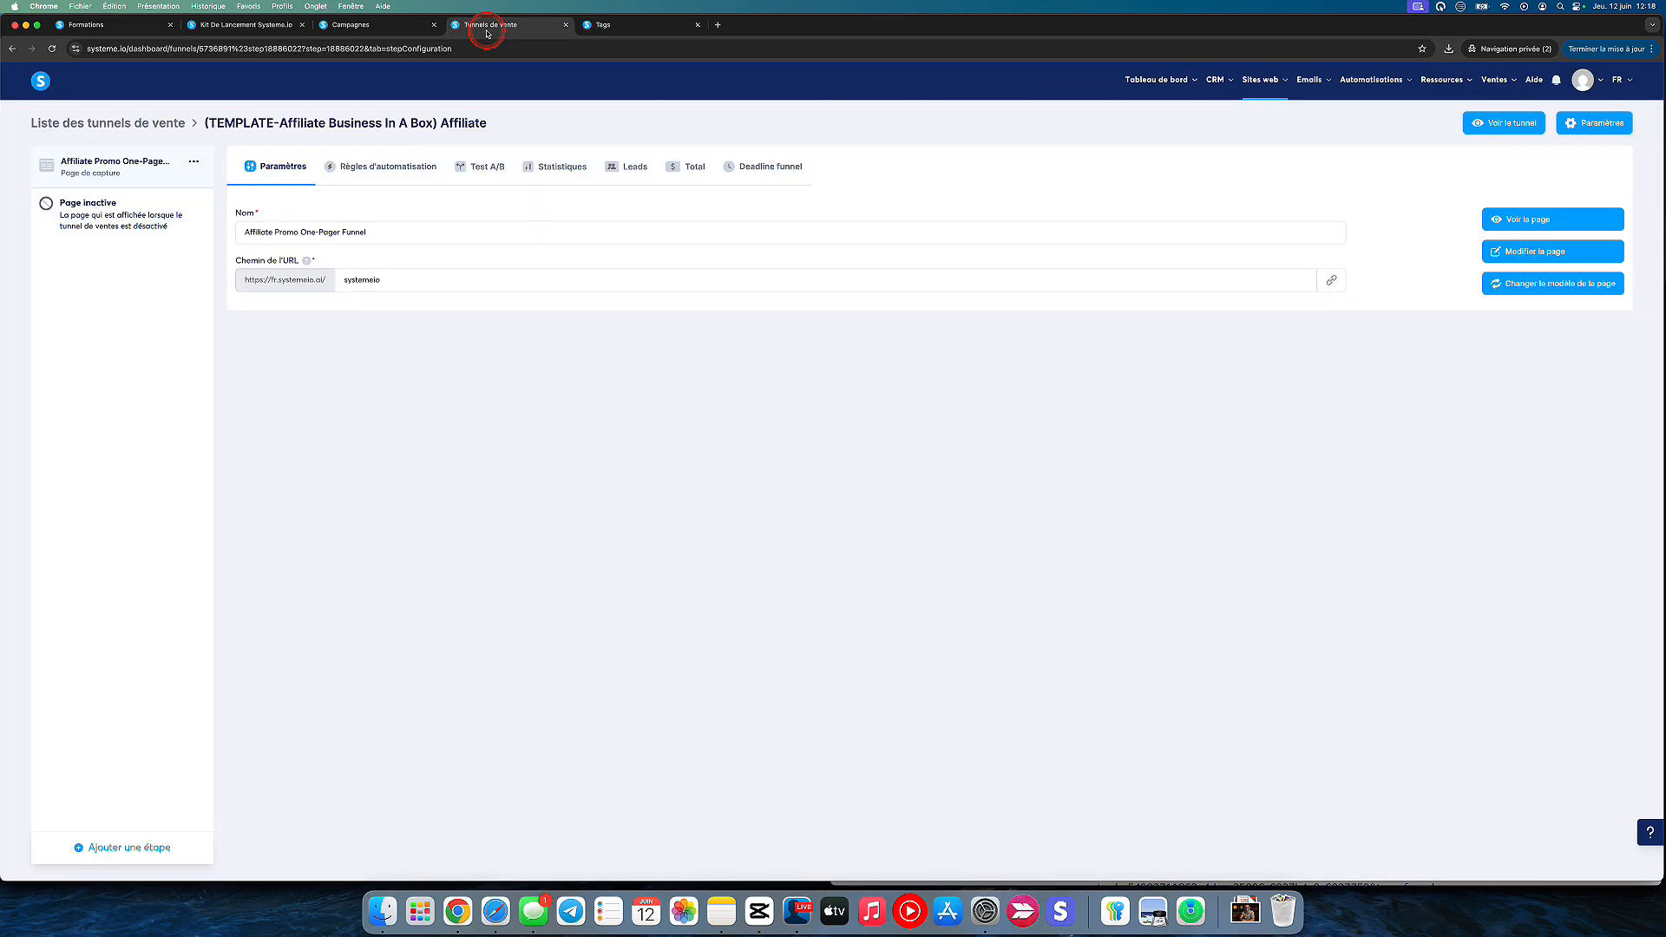
{"action": "left_click", "coordinate": [356, 169]}
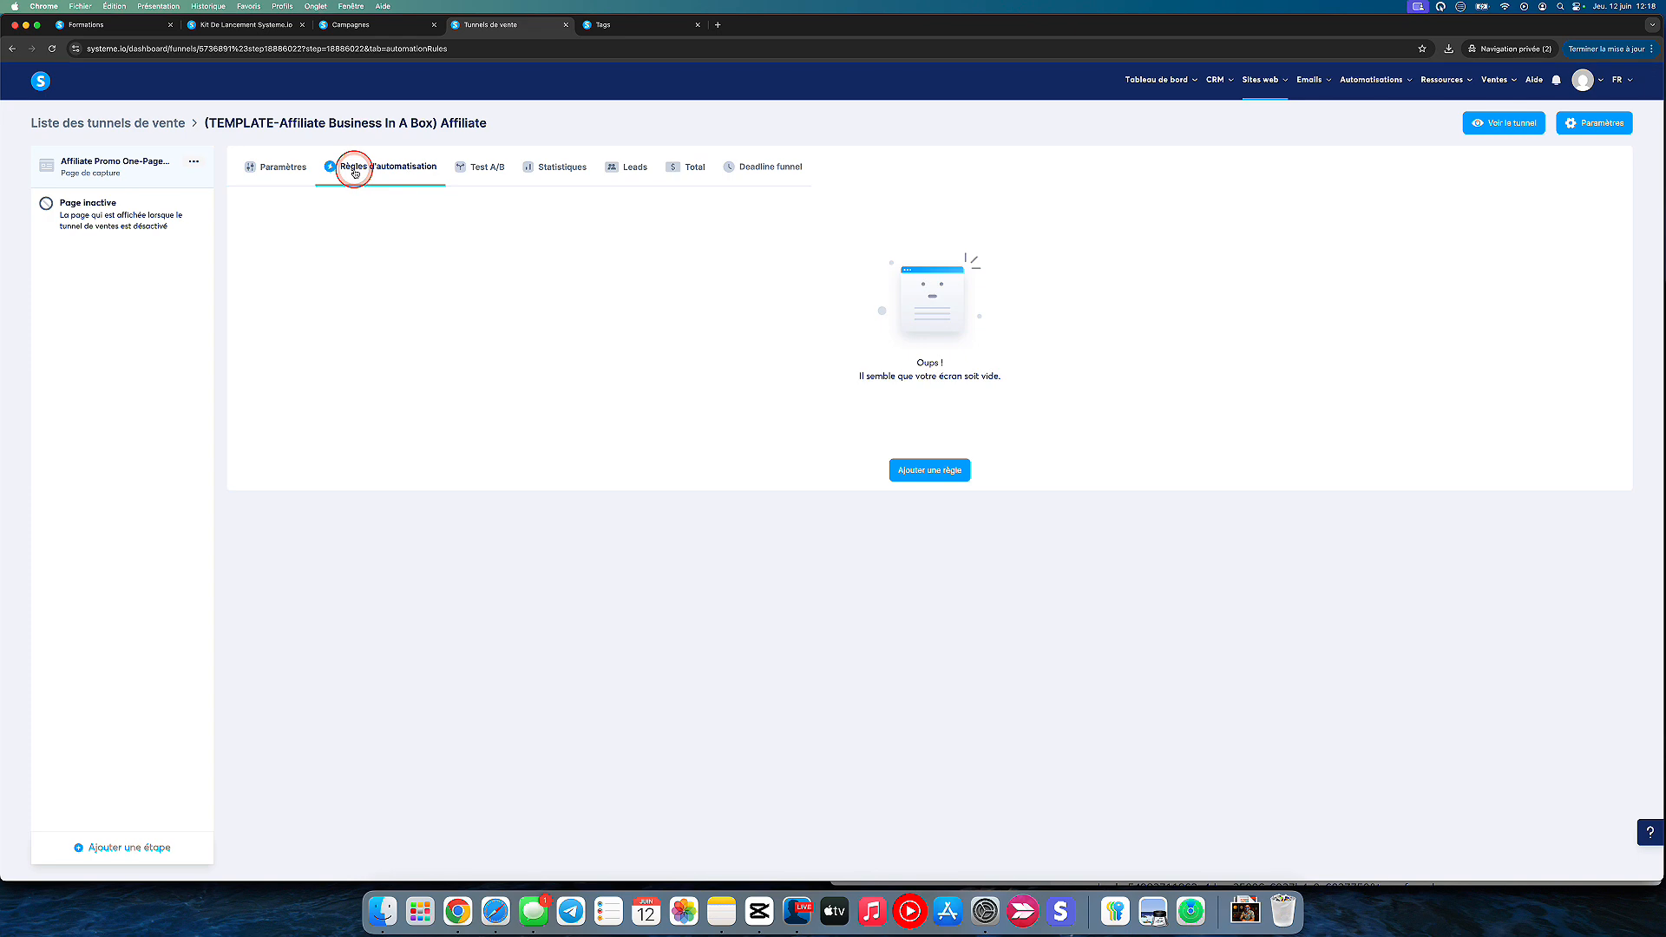
{"action": "left_click", "coordinate": [935, 482]}
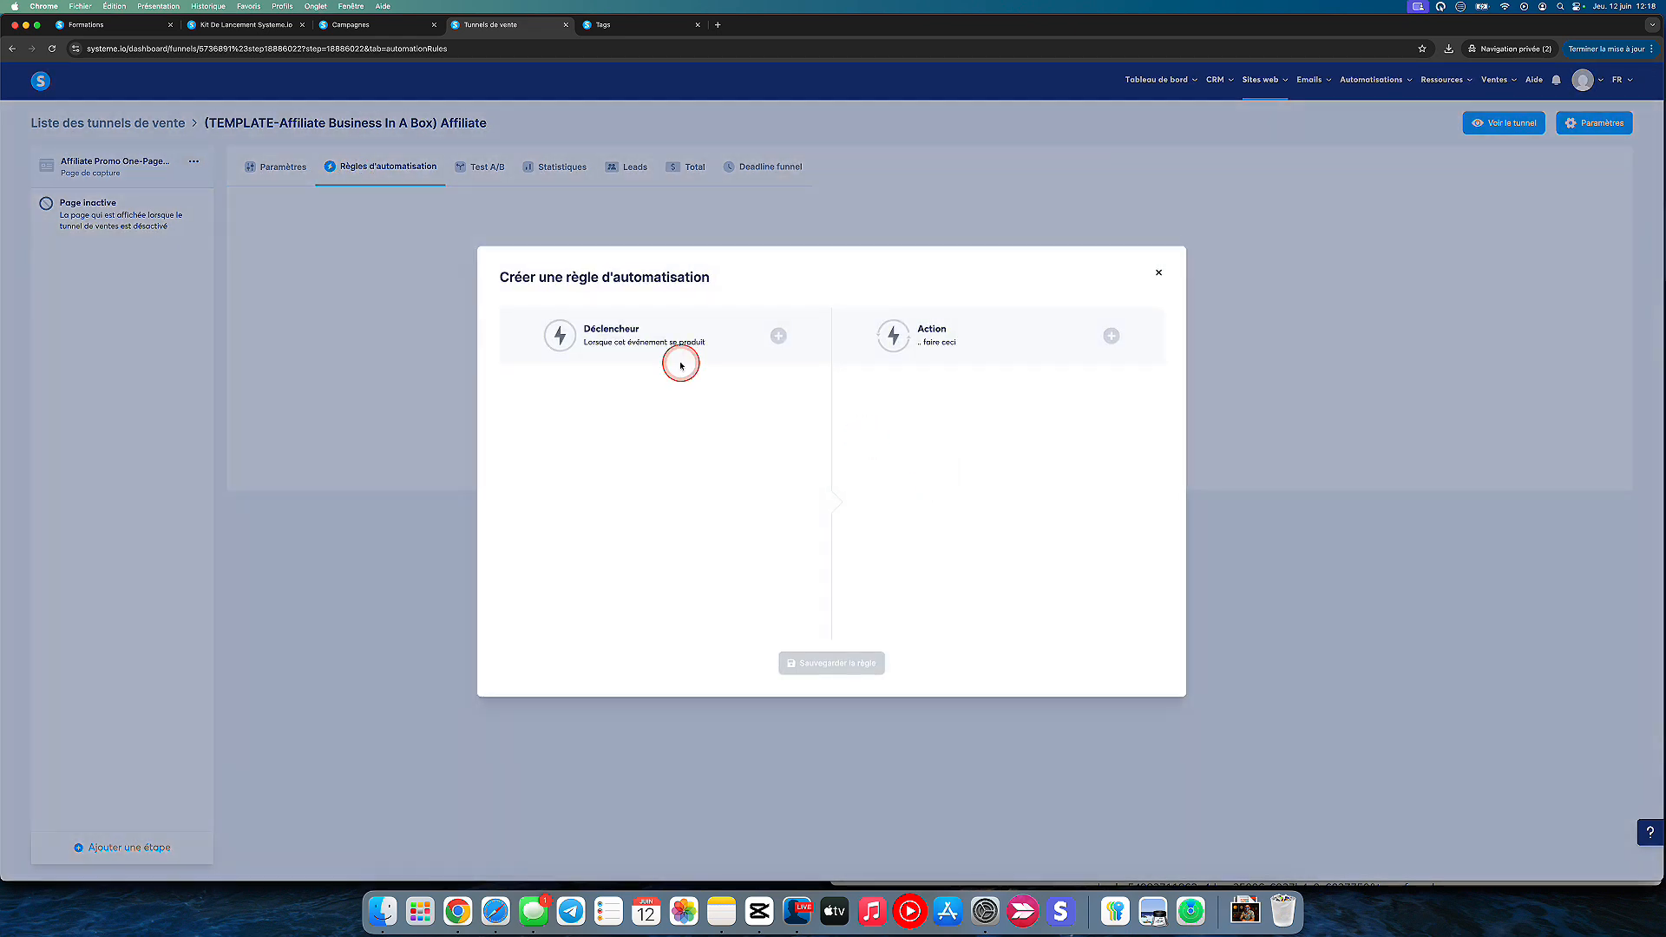
{"action": "left_click", "coordinate": [780, 336]}
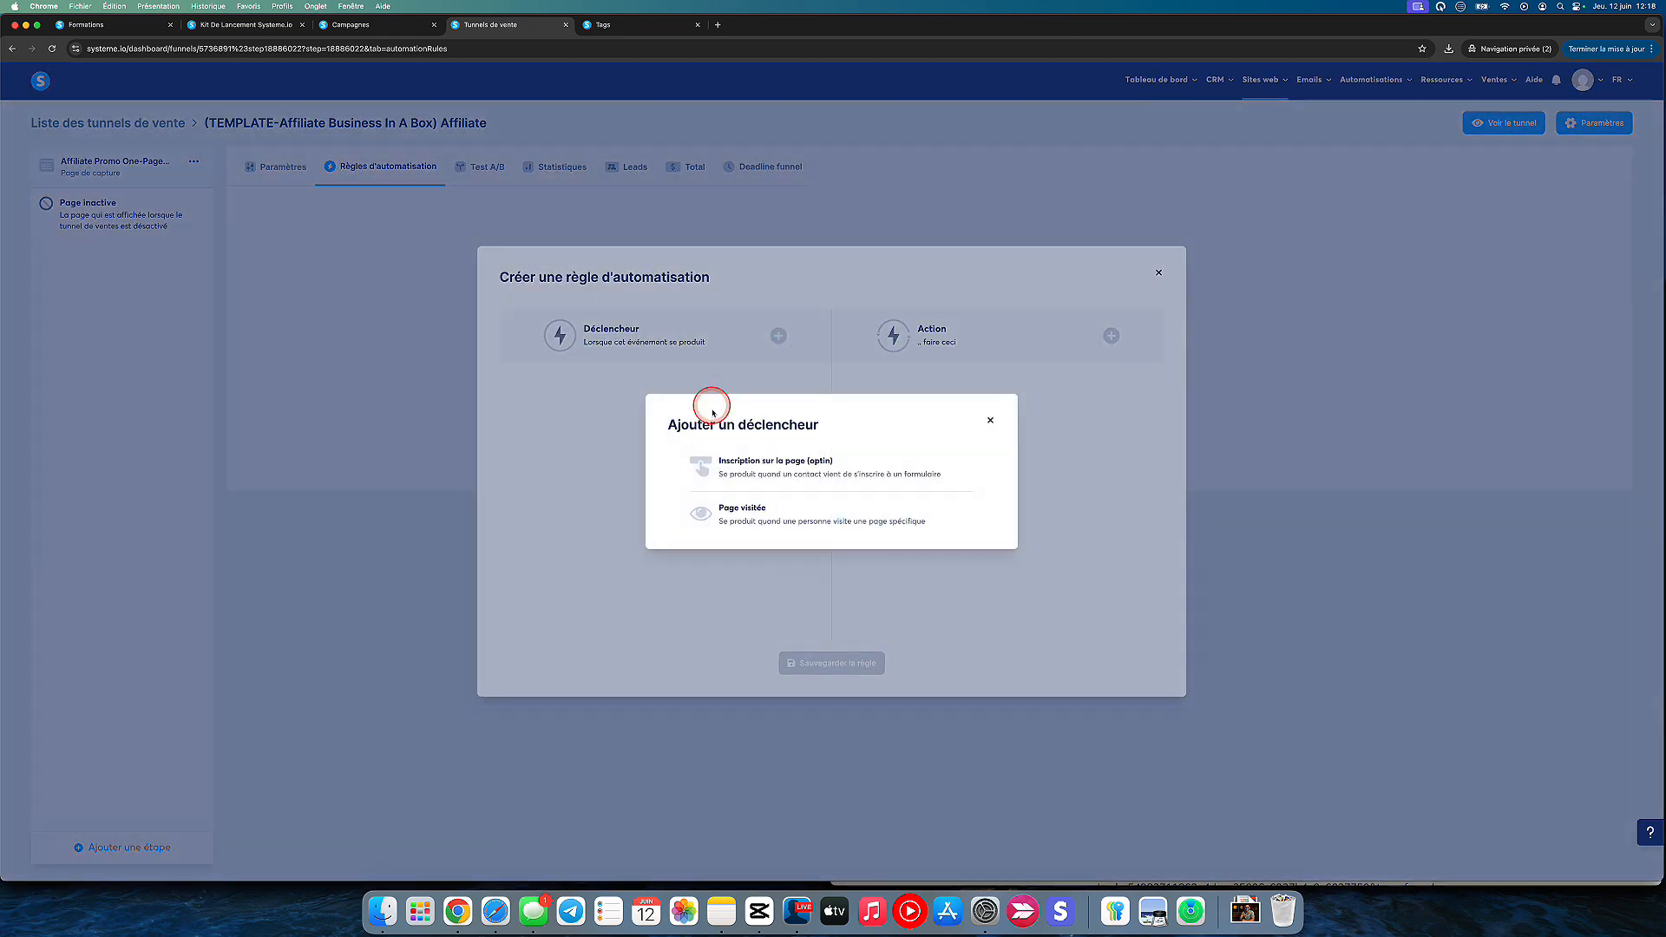
{"action": "left_click", "coordinate": [757, 459]}
Add an "Ajouter un tag" action with the "contact affiliation" tag to the opt-in rule, and save the rule.
{"action": "left_click", "coordinate": [1111, 338]}
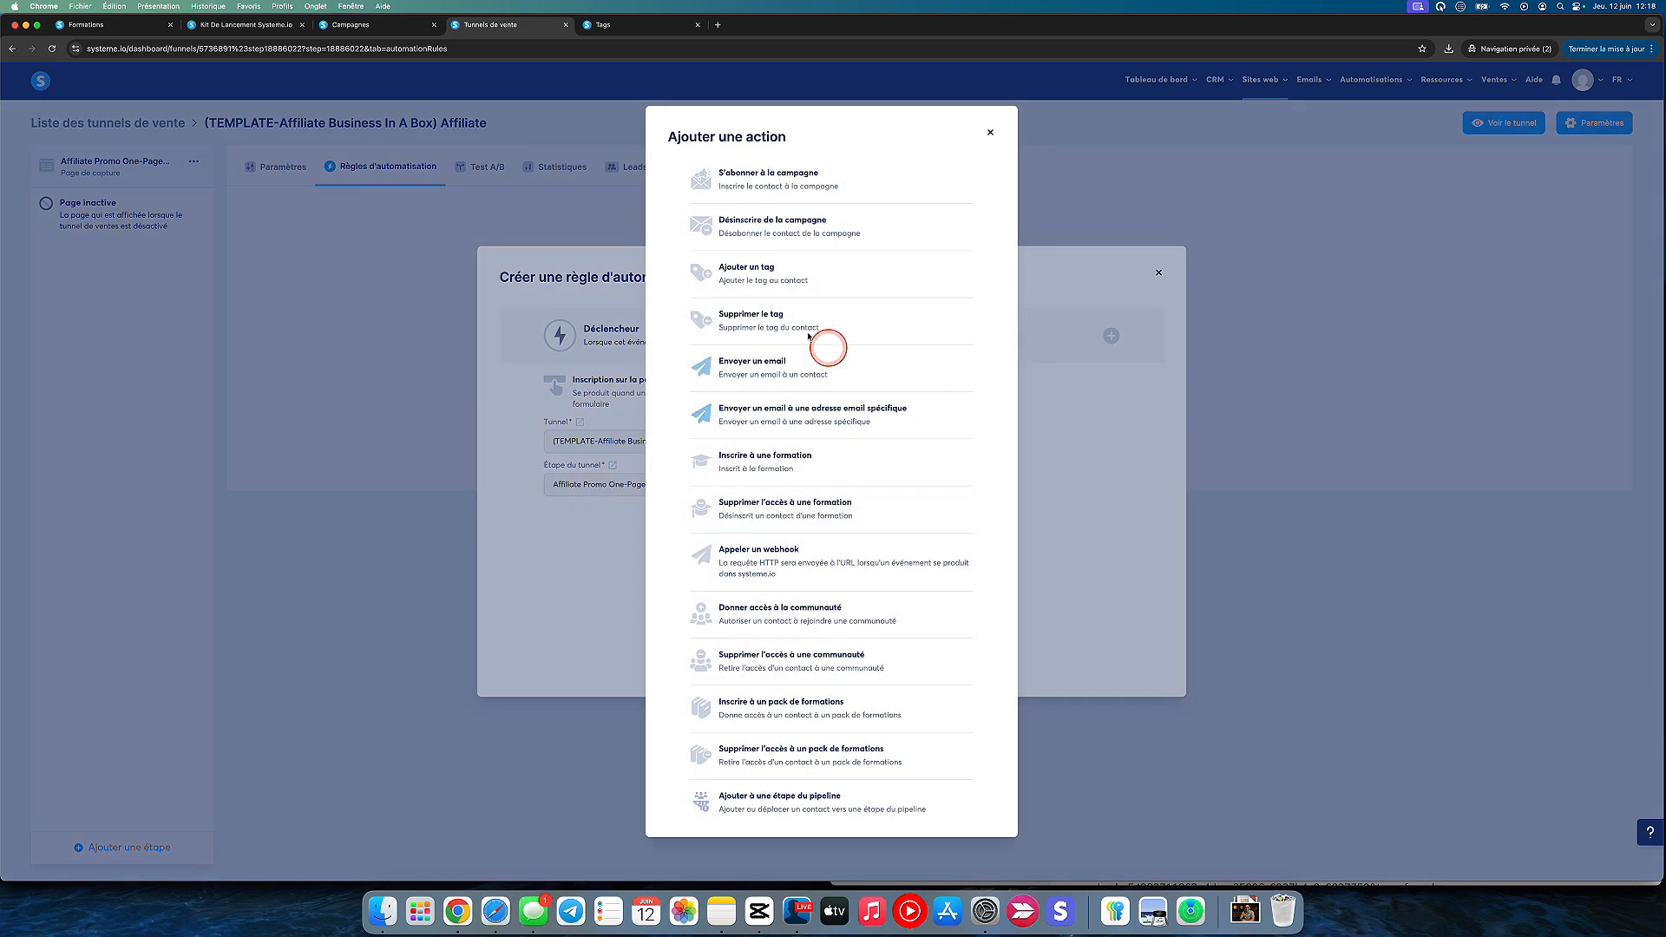
{"action": "left_click", "coordinate": [775, 271]}
{"action": "left_click", "coordinate": [969, 430]}
{"action": "type", "text": "cont"}
{"action": "left_click", "coordinate": [944, 476]}
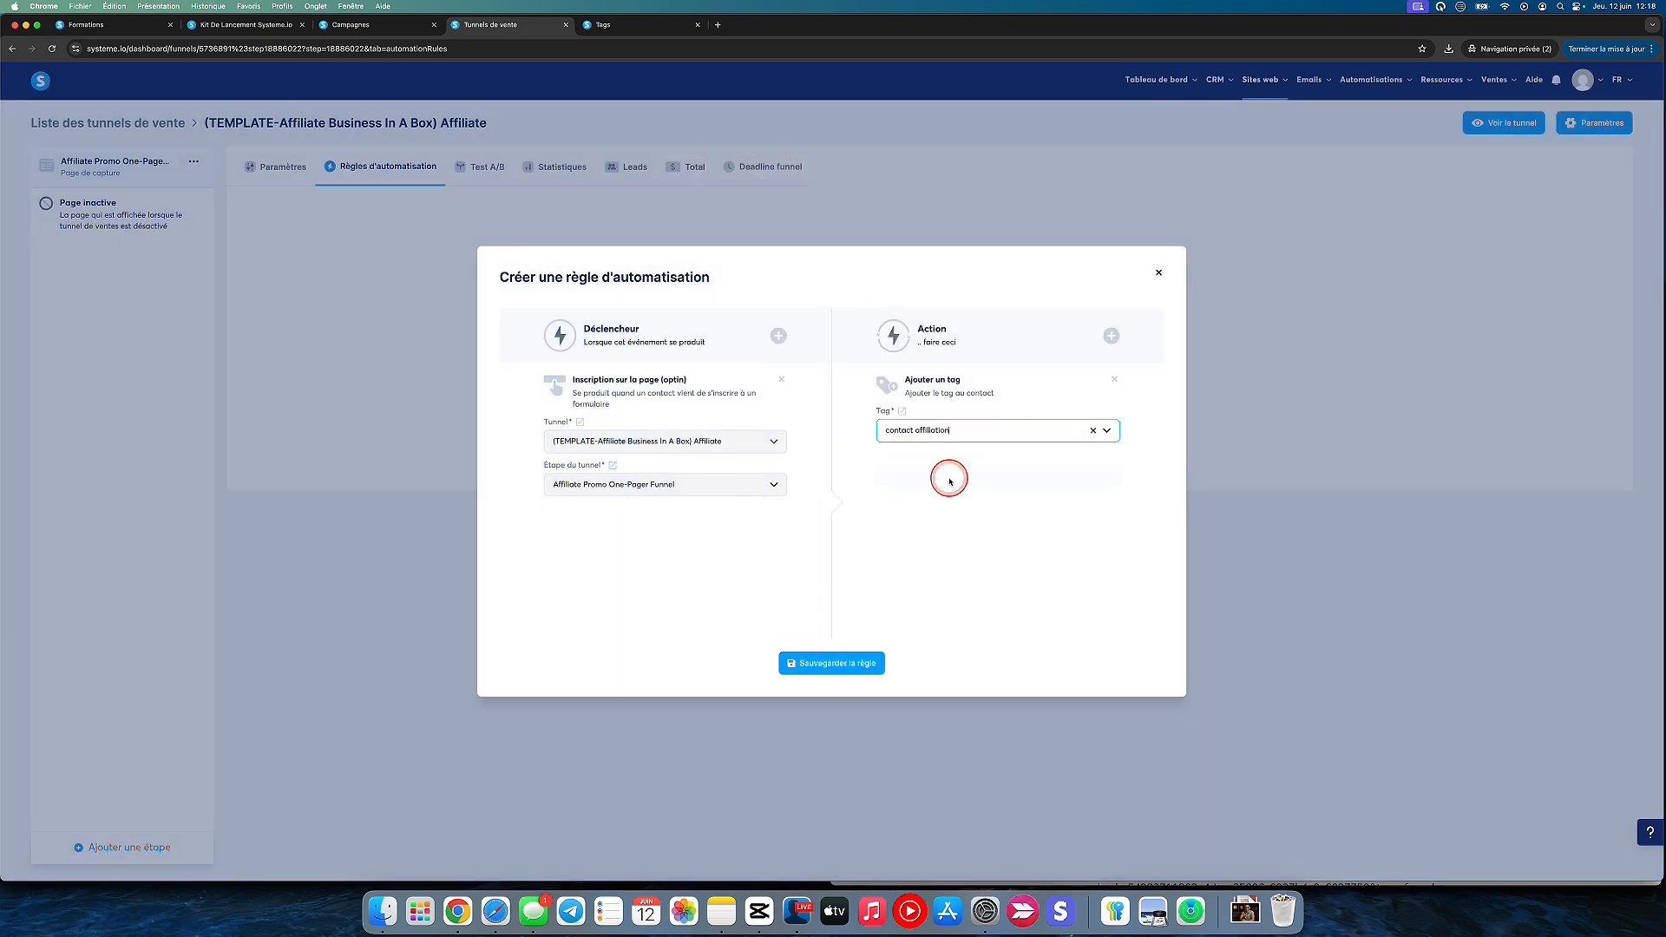
{"action": "left_click", "coordinate": [813, 663]}
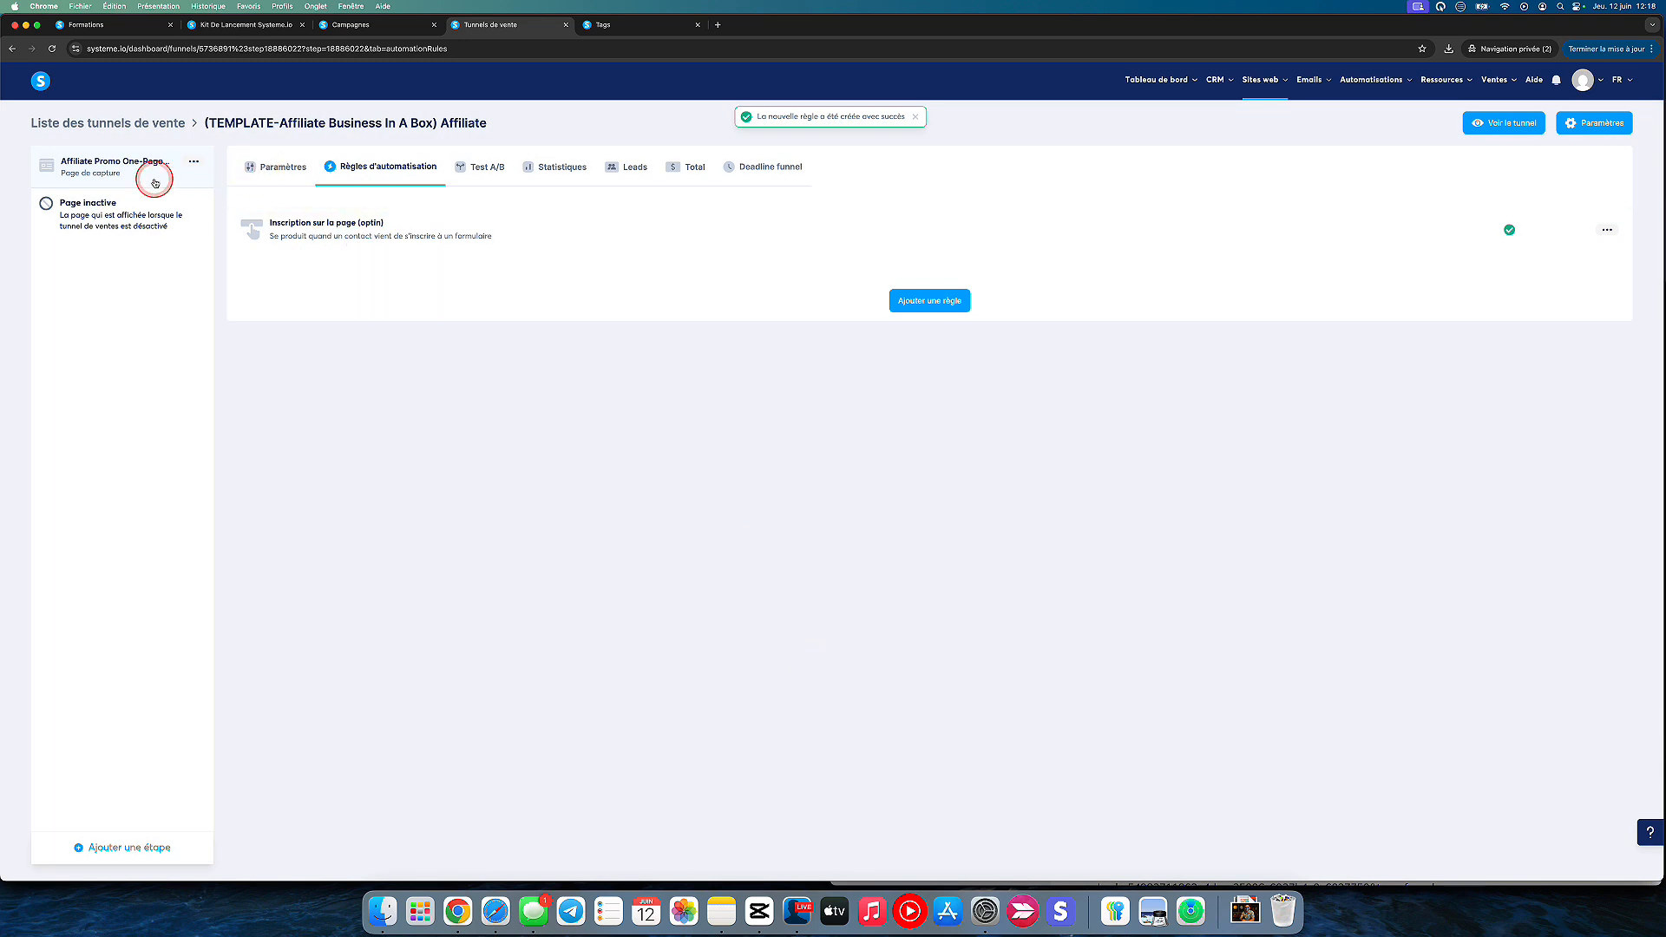
Open Popup №1 in the page editor and check that its Submit button's action is "Enregistrer le contact".
{"action": "left_click", "coordinate": [293, 178]}
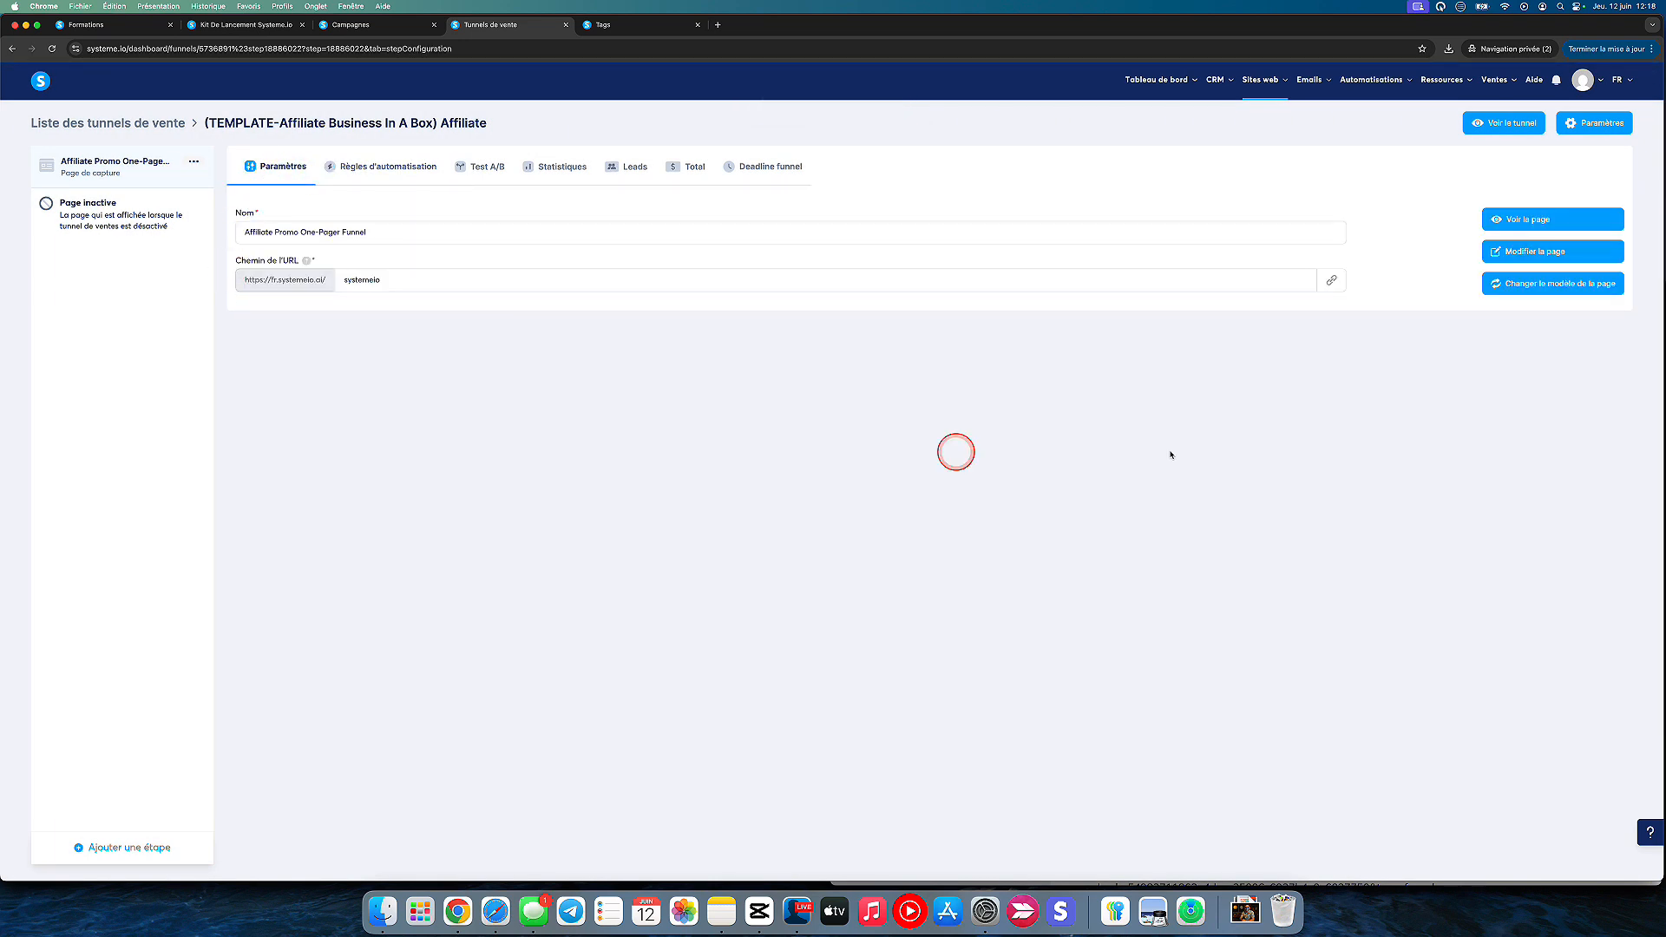
{"action": "left_click", "coordinate": [1536, 252]}
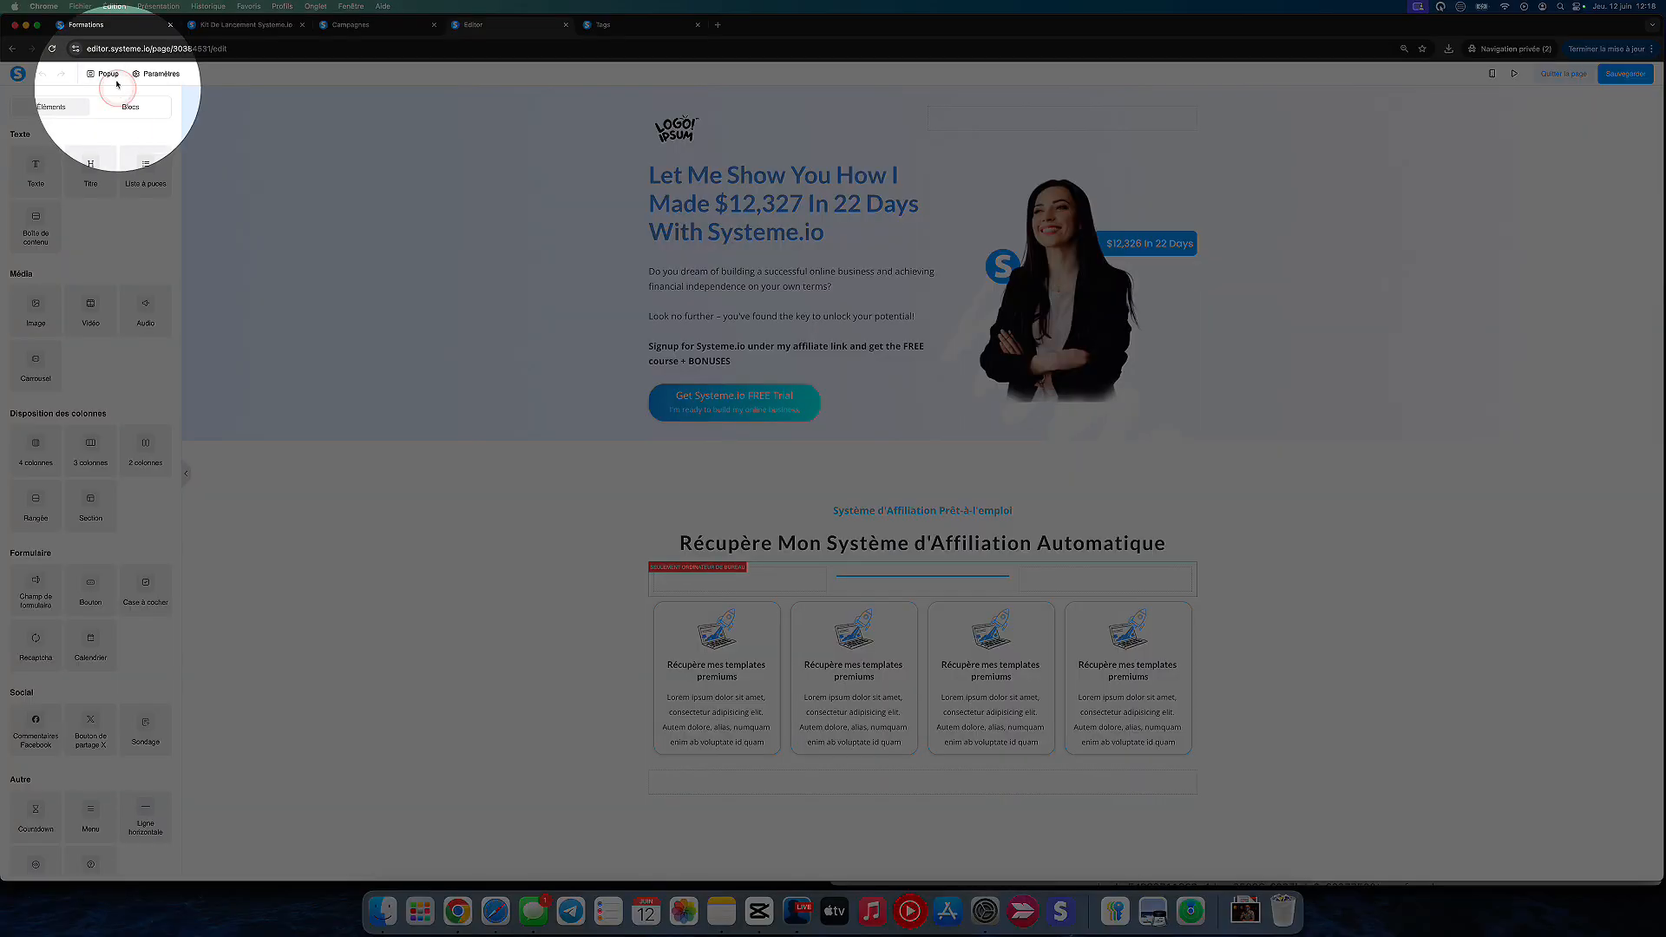
{"action": "left_click", "coordinate": [113, 79]}
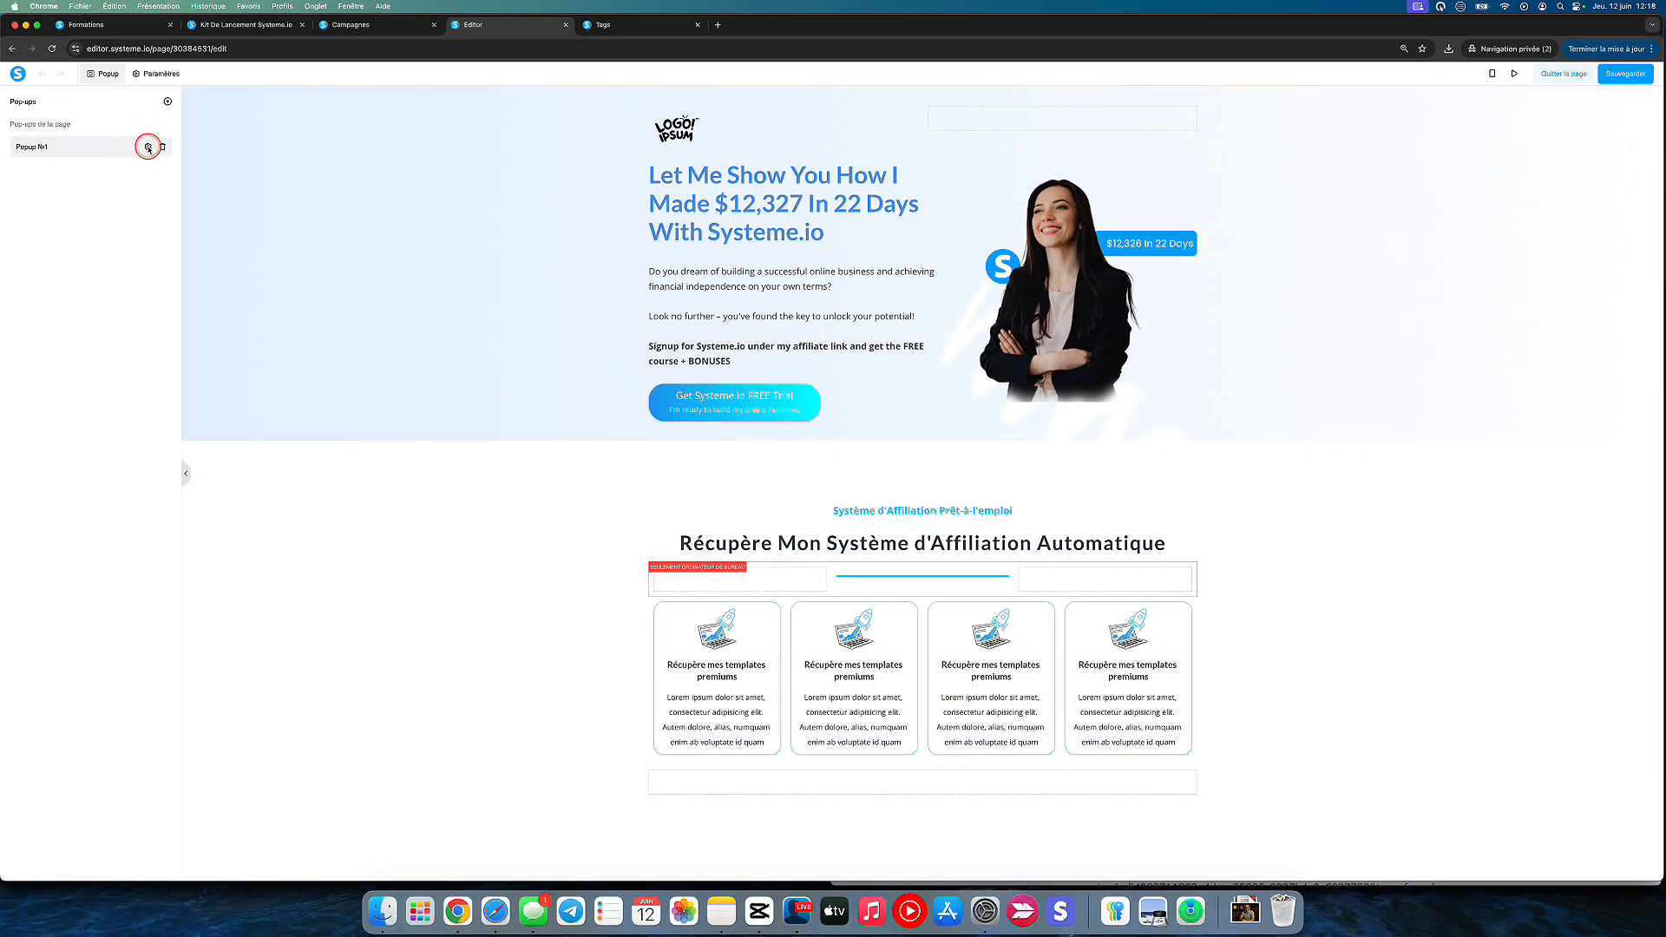
{"action": "left_click", "coordinate": [148, 148]}
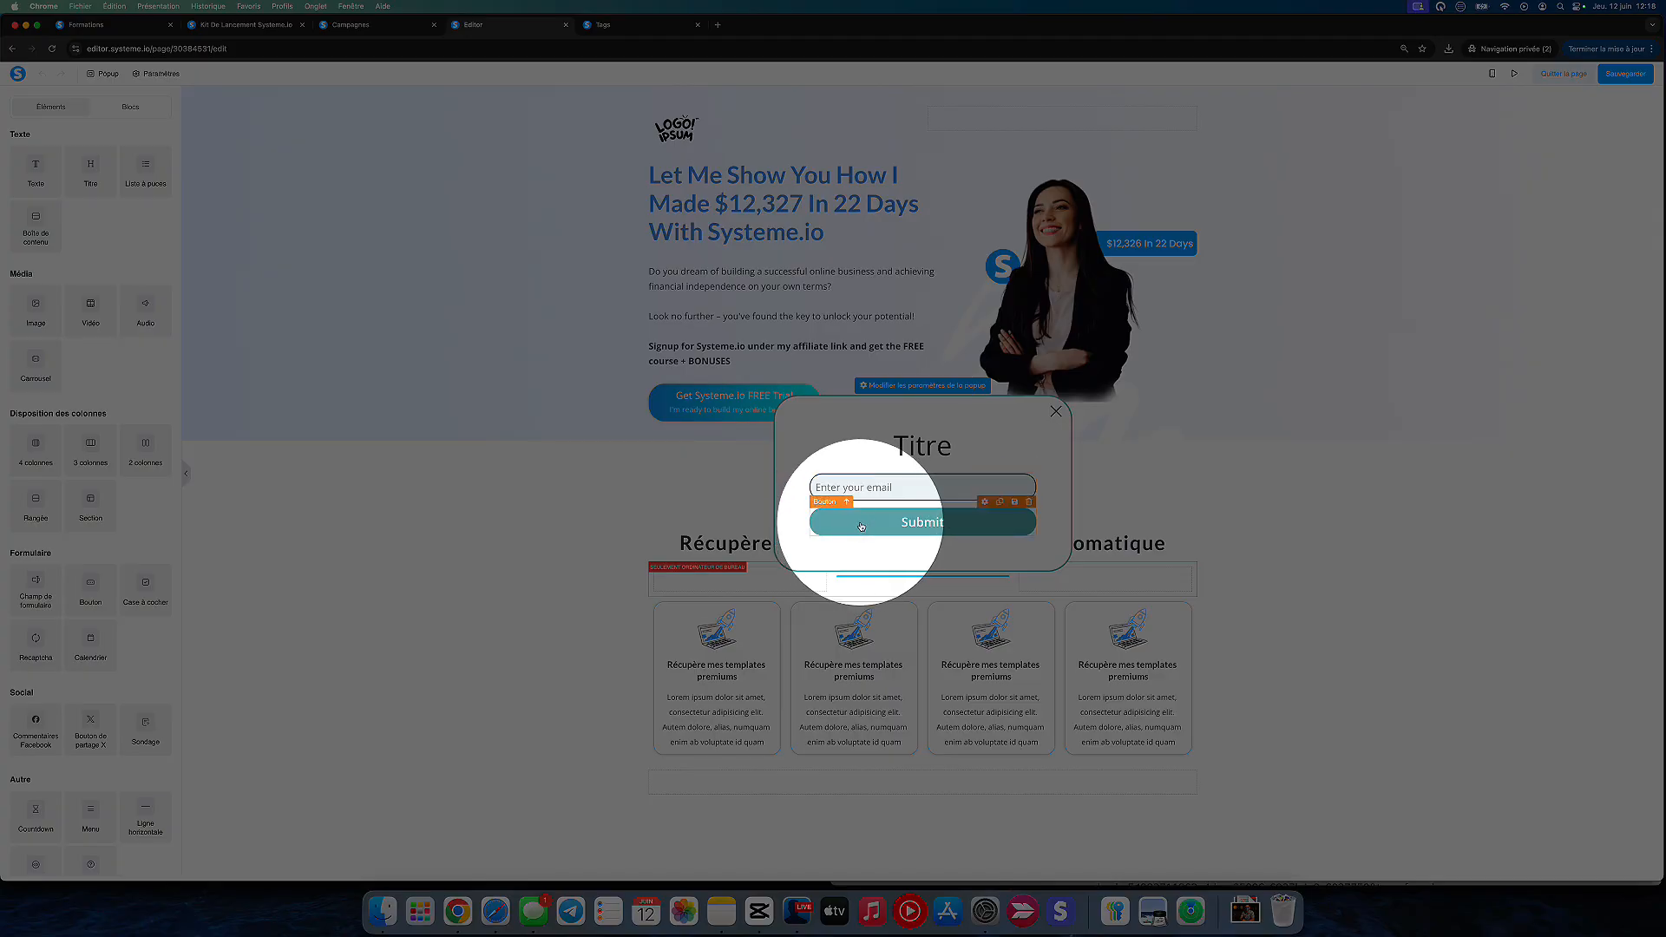
{"action": "left_click", "coordinate": [862, 525]}
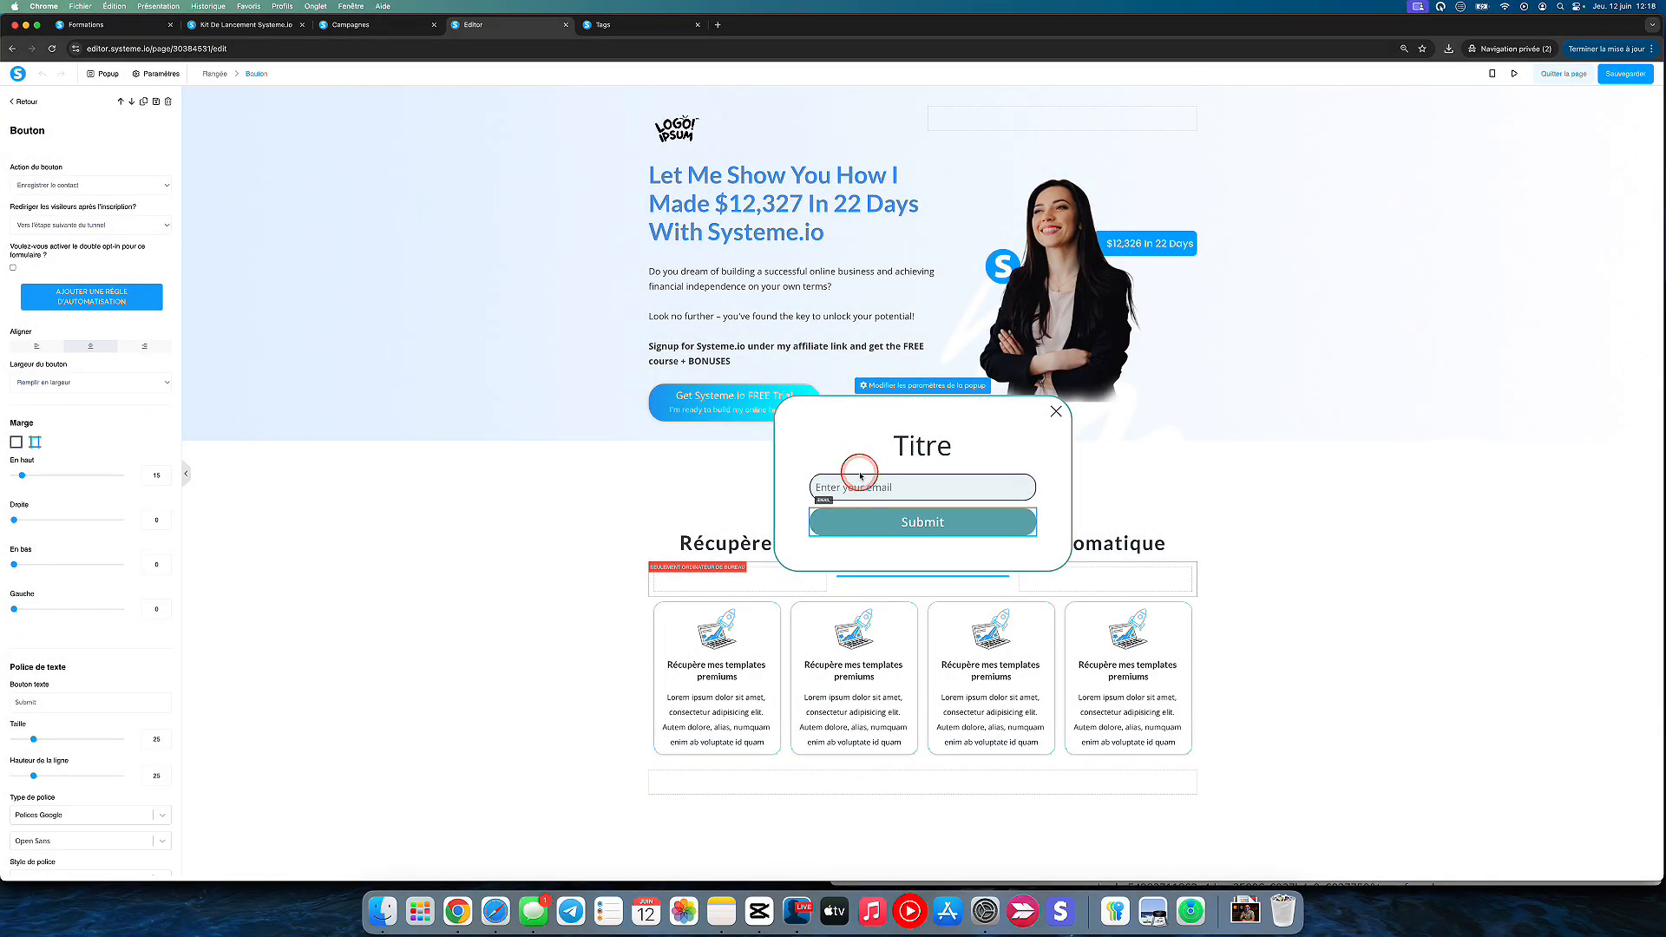
{"action": "left_click", "coordinate": [70, 186]}
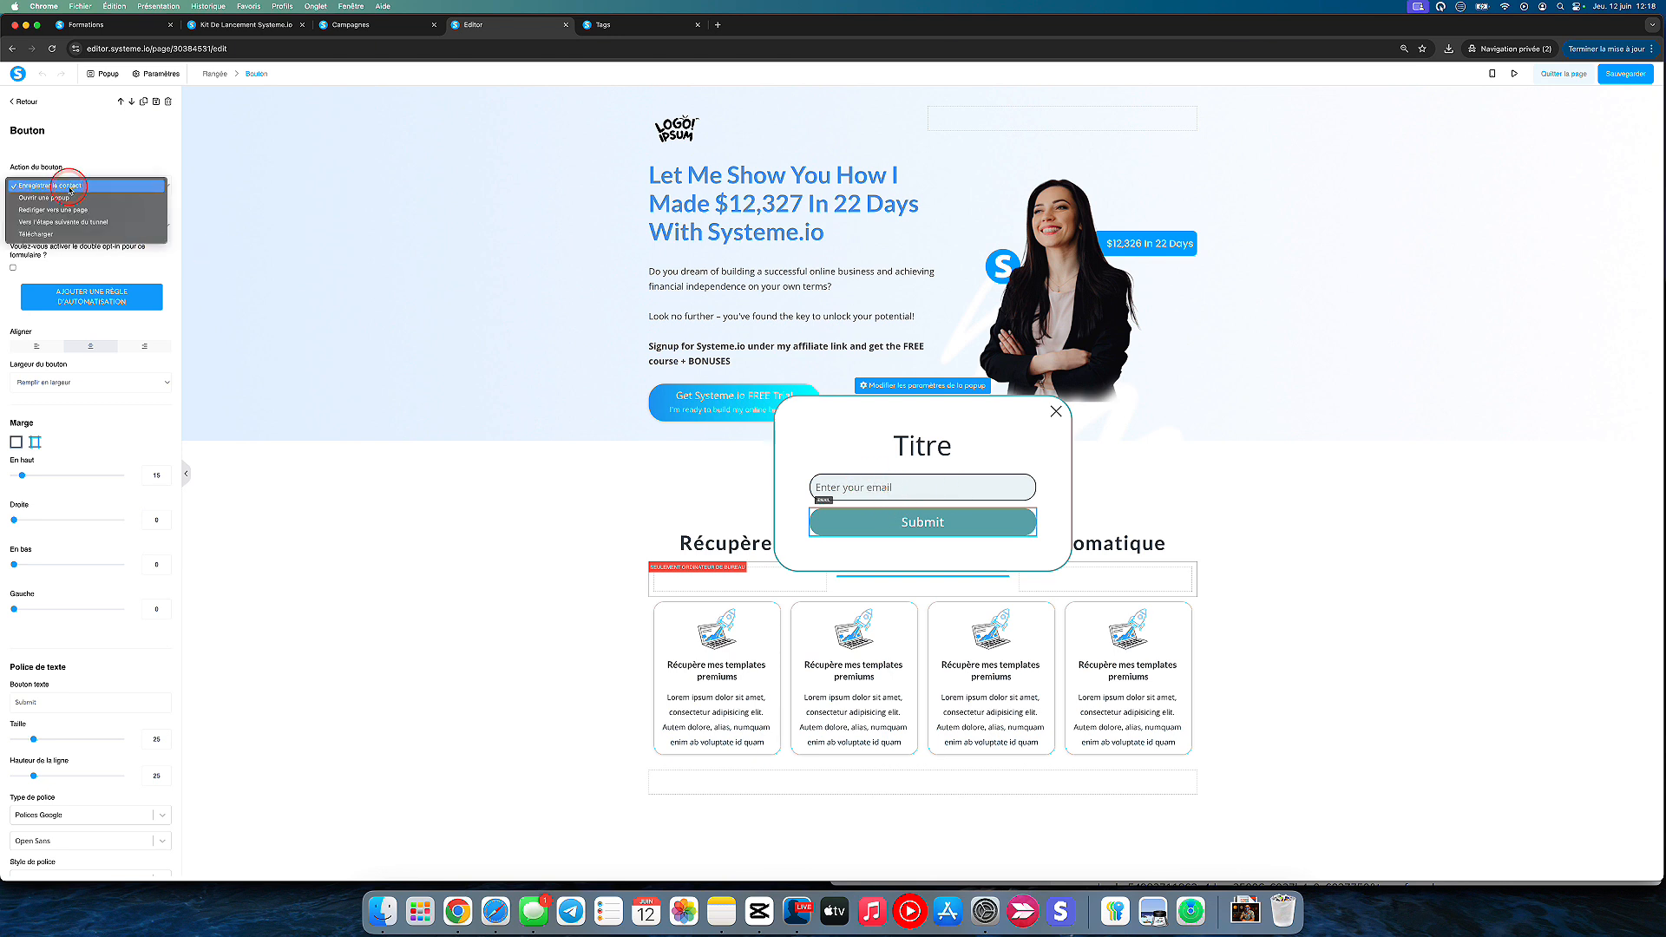
{"action": "left_click", "coordinate": [93, 186]}
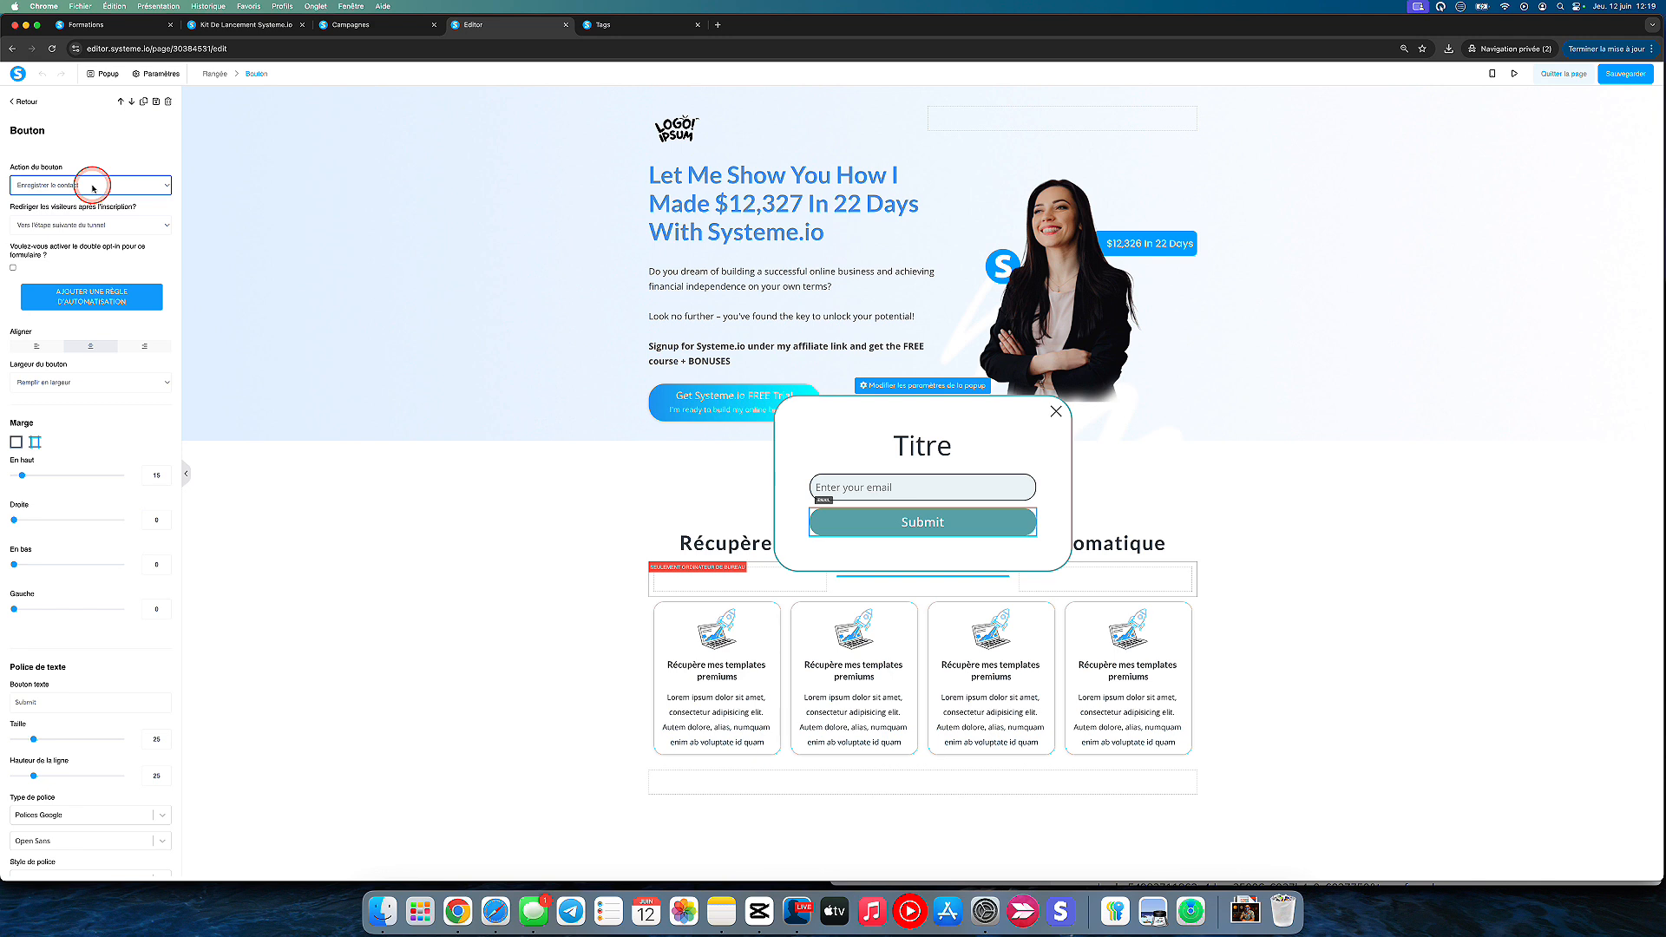
Try the "Vers une URL personnalisée" redirection after signup on the popup's Submit button, and leave the editor without saving.
{"action": "left_click", "coordinate": [70, 224]}
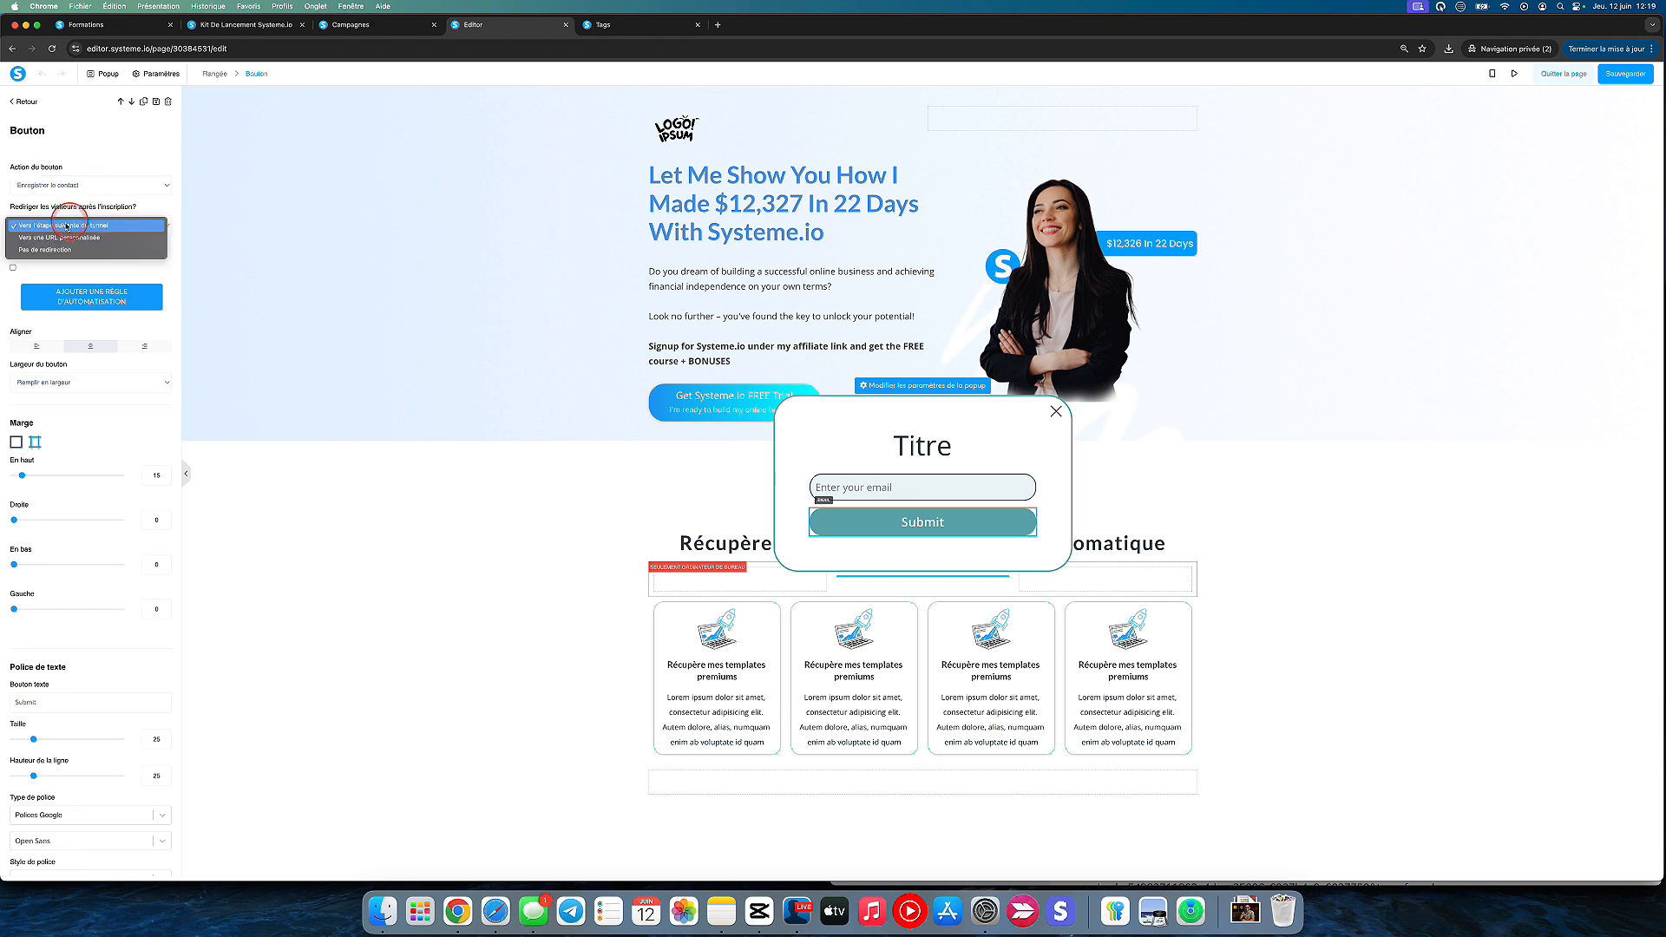
{"action": "left_click", "coordinate": [59, 237]}
{"action": "left_click", "coordinate": [58, 262]}
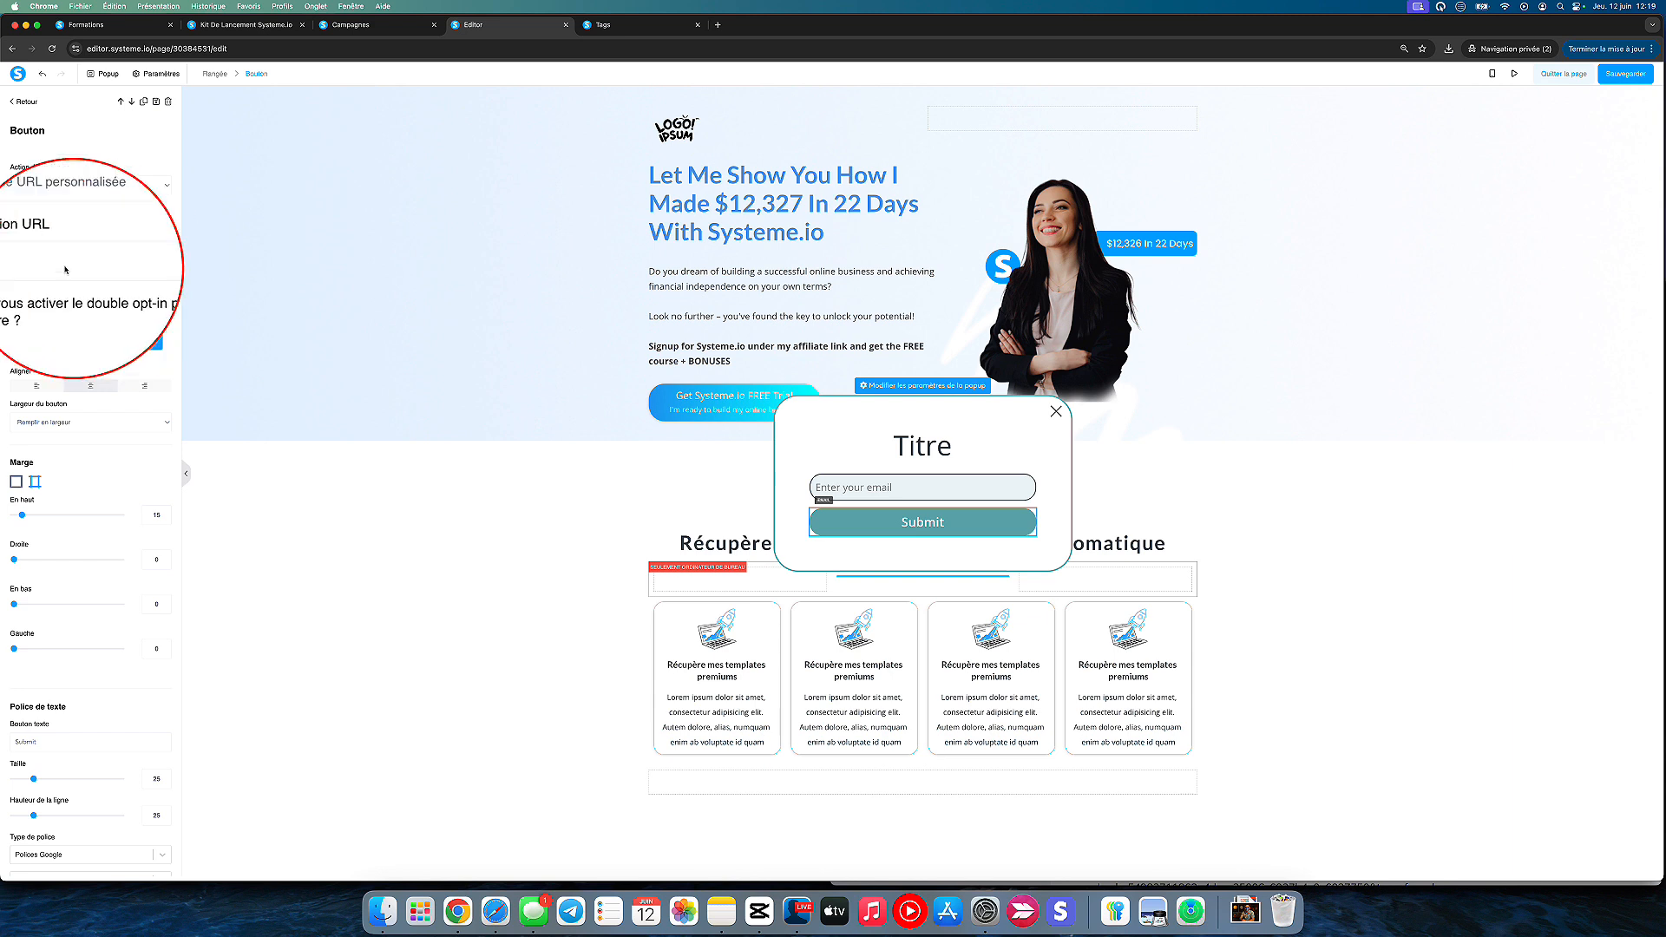
{"action": "left_click", "coordinate": [113, 265]}
{"action": "left_click", "coordinate": [1554, 74]}
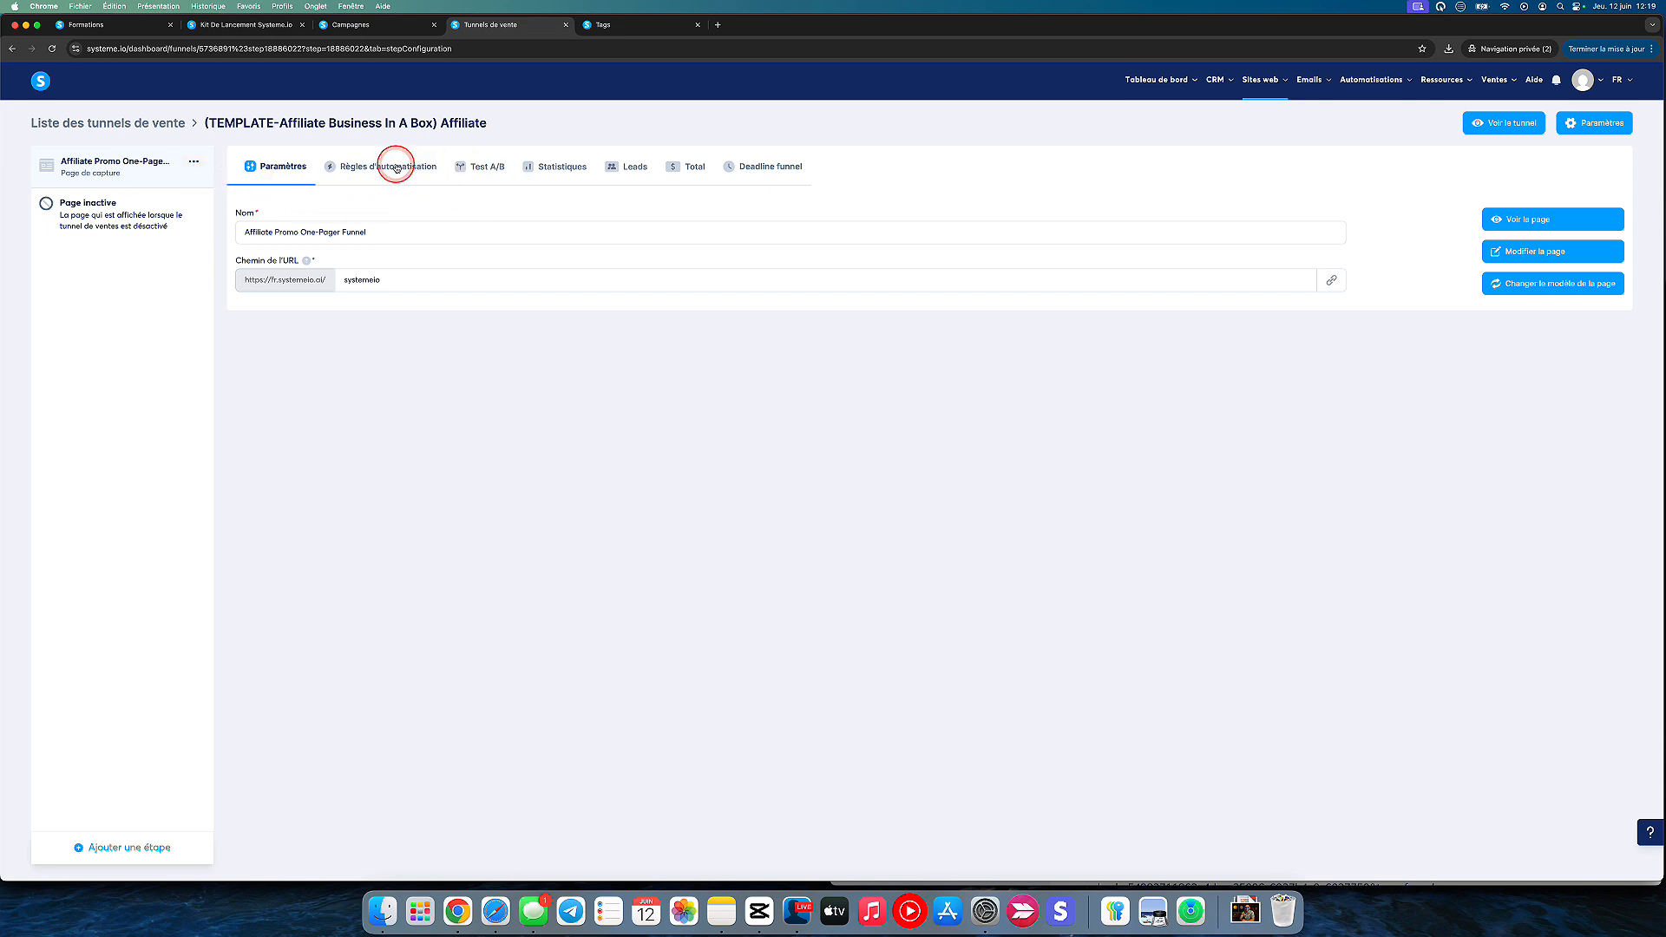
Create a new workflow named "contact affiliation" from the Workflows list.
{"action": "mouse_move", "coordinate": [1392, 75]}
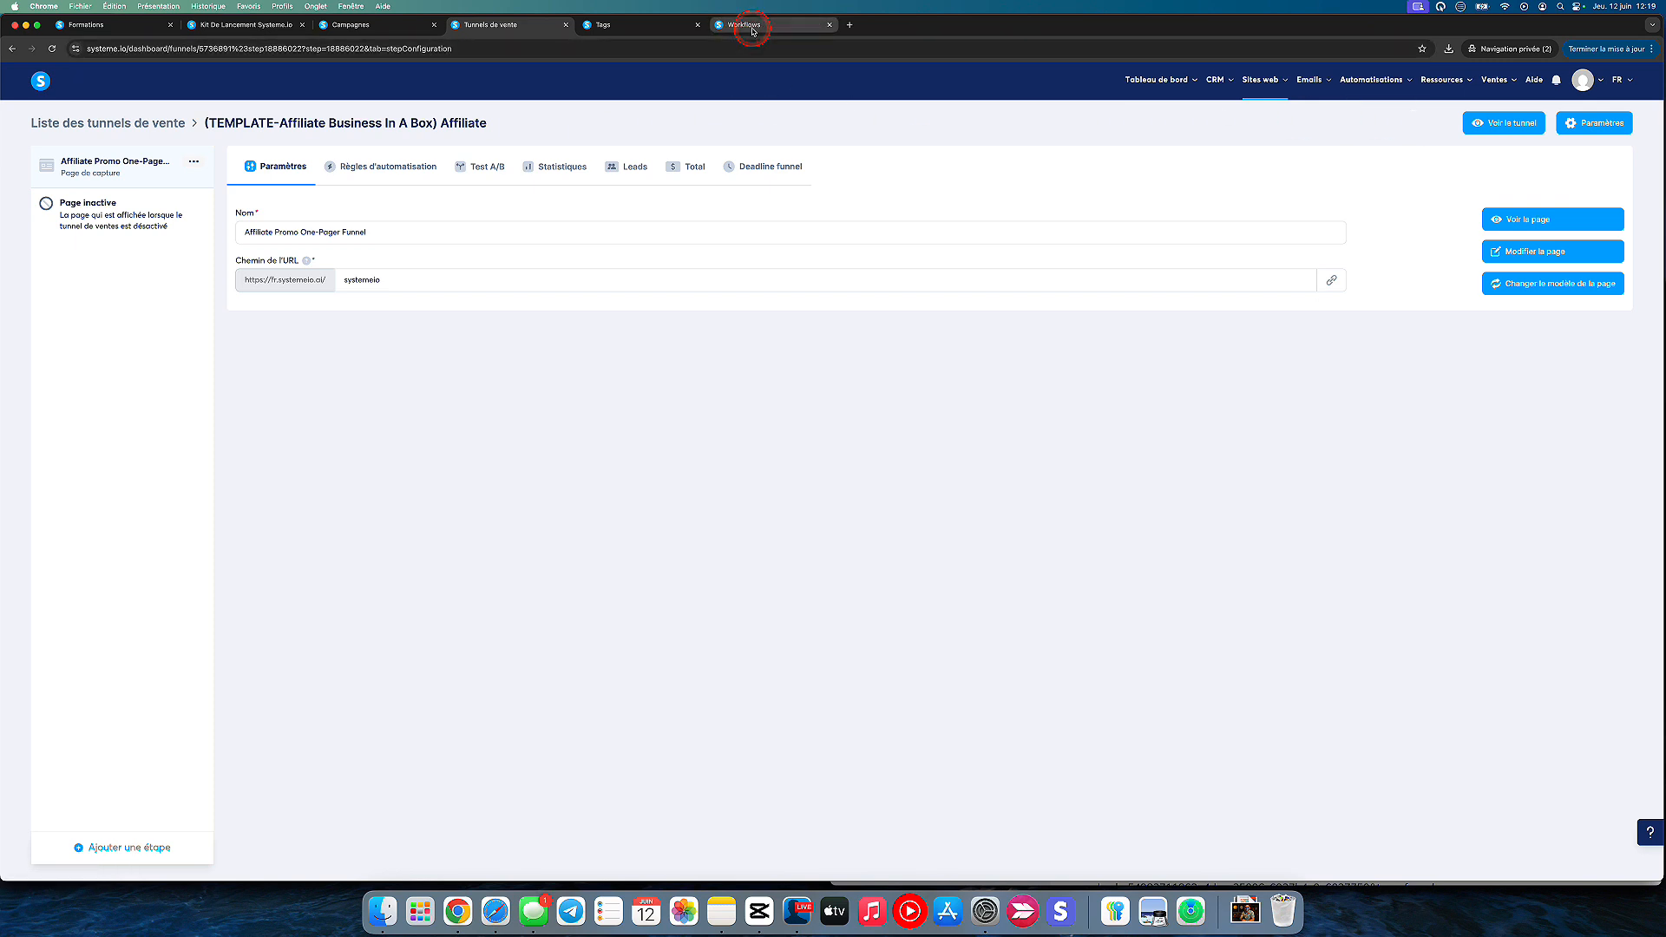
{"action": "left_click", "coordinate": [752, 26]}
{"action": "left_click", "coordinate": [1607, 123]}
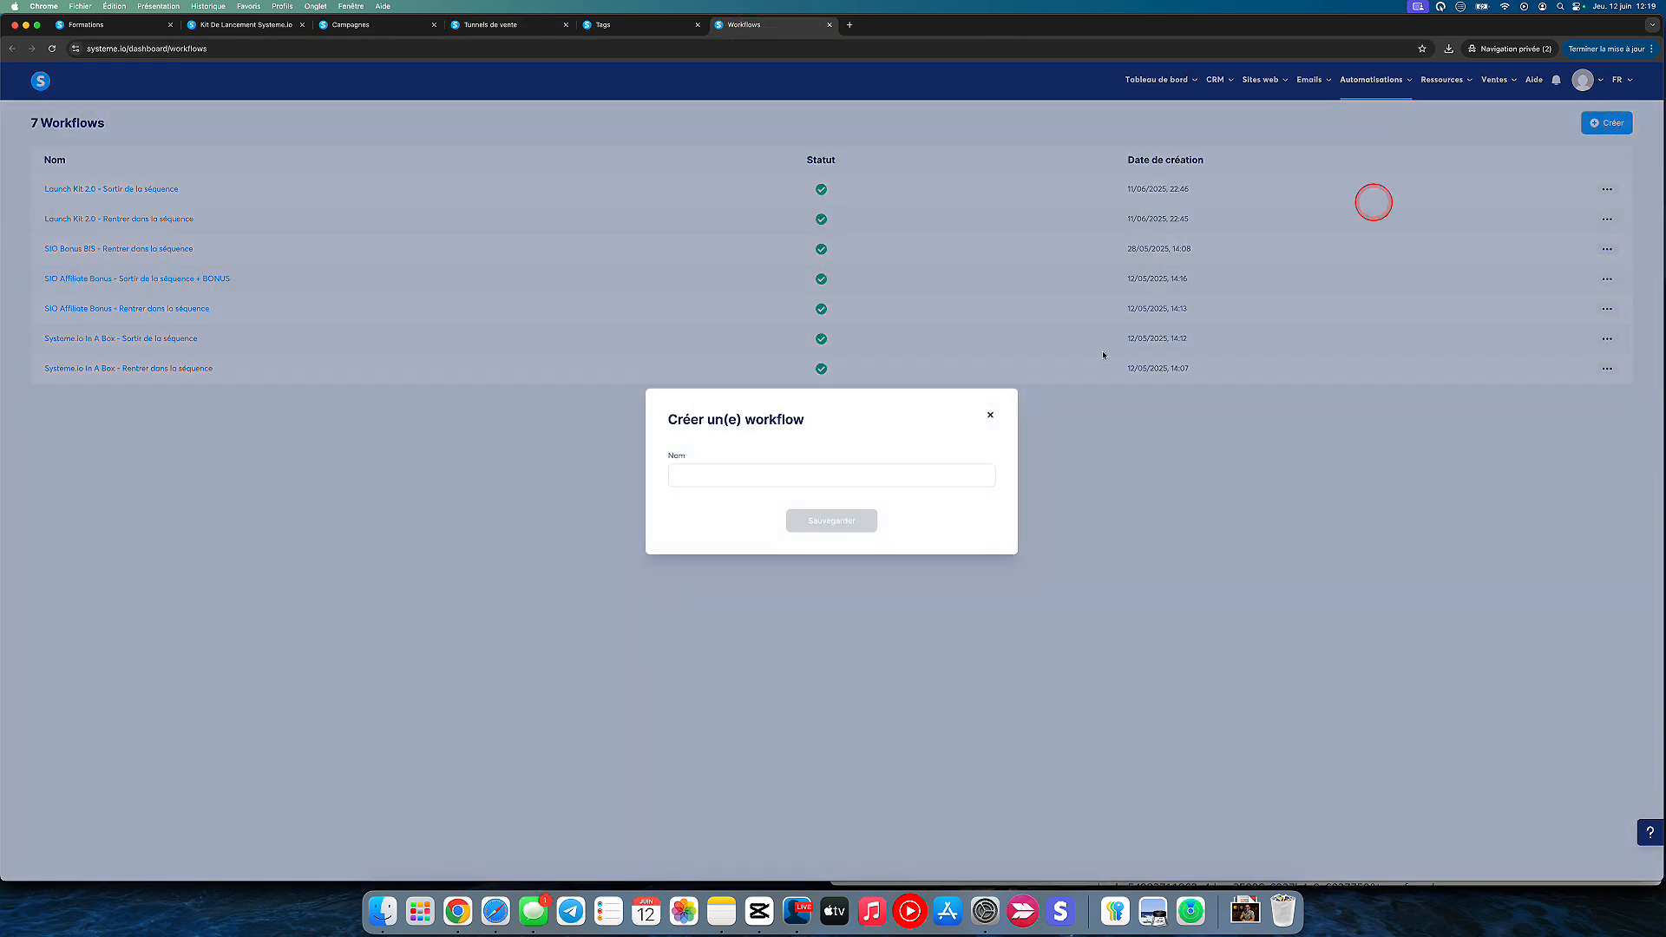
{"action": "left_click", "coordinate": [918, 476]}
{"action": "type", "text": "contact affiliation"}
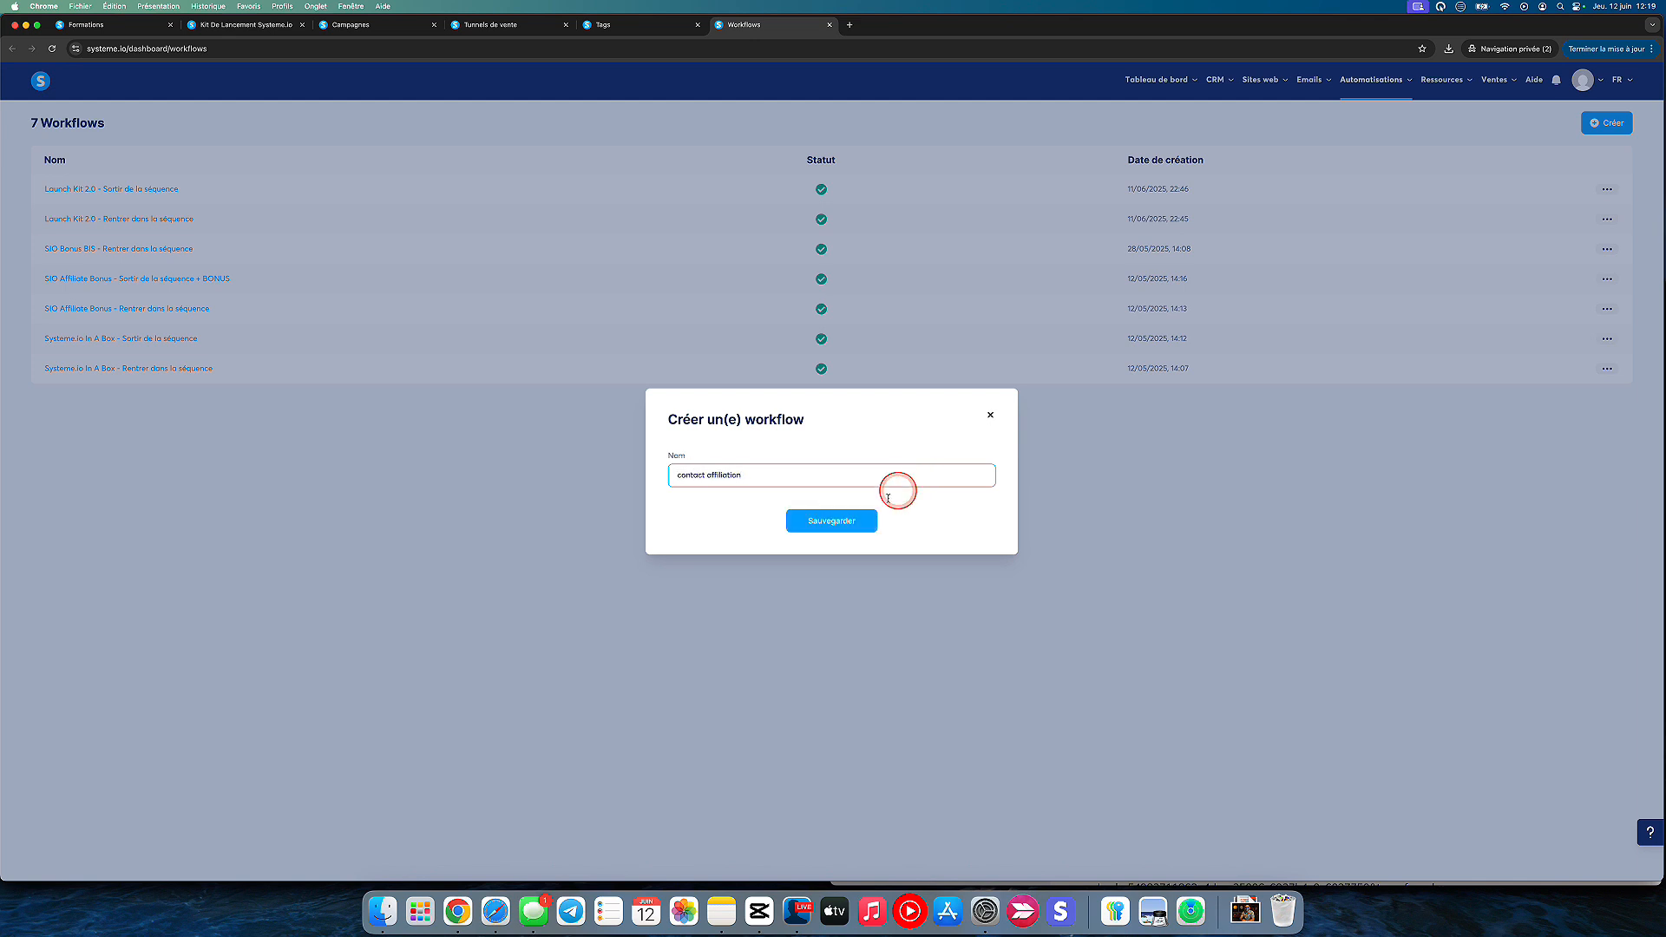
{"action": "left_click", "coordinate": [852, 521]}
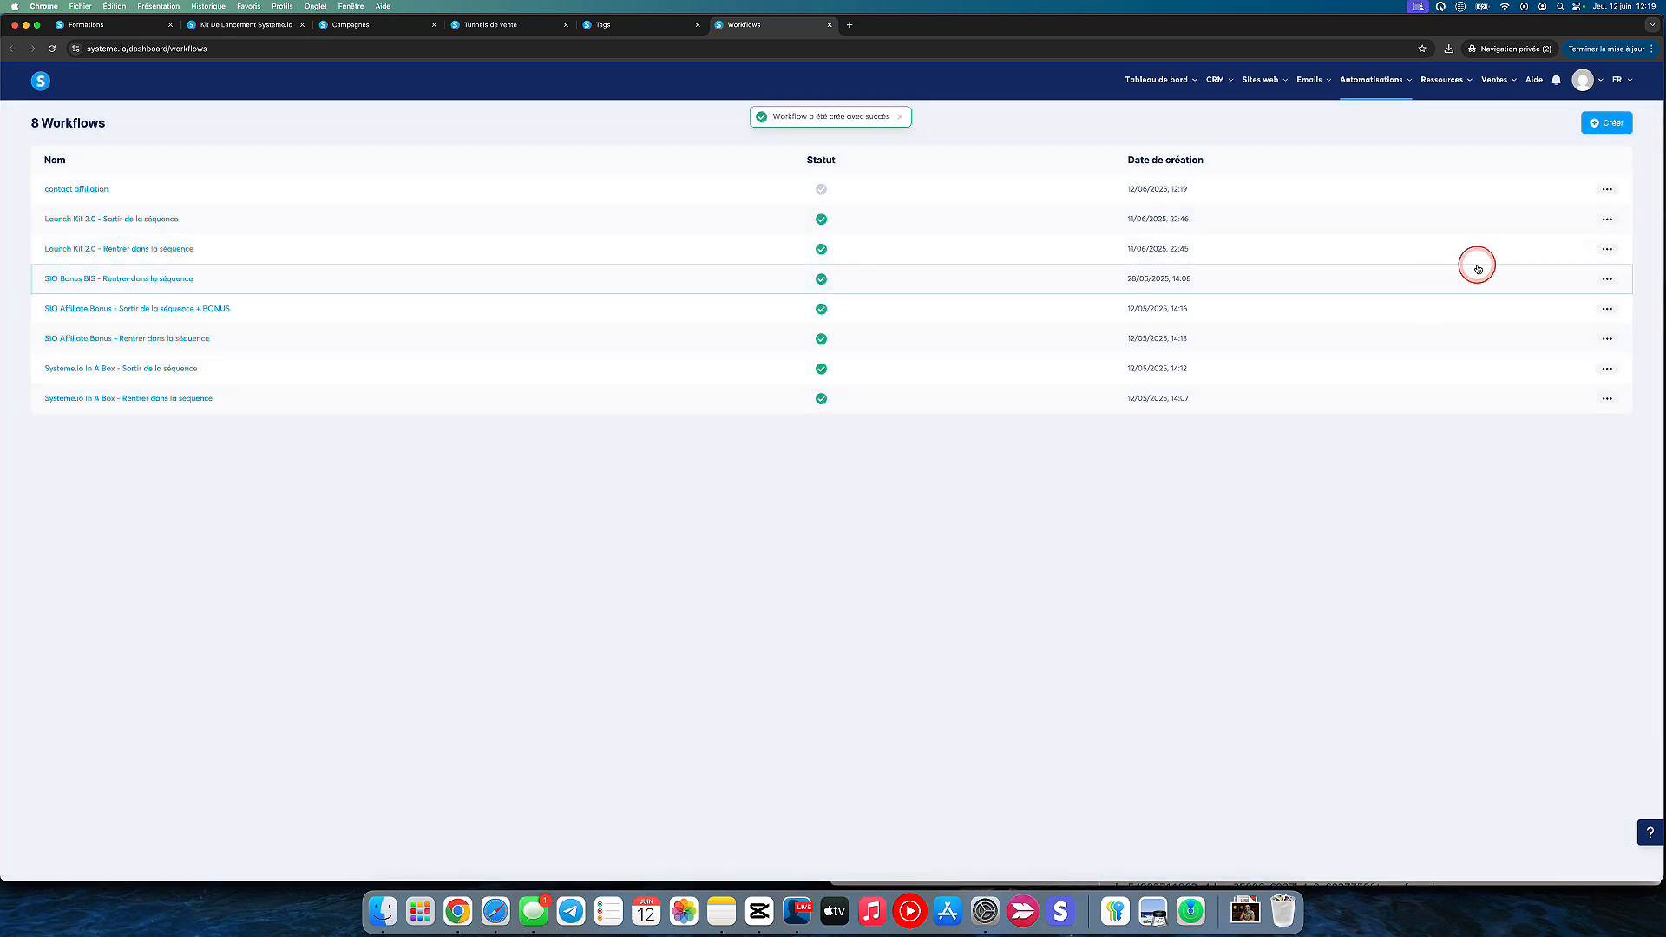
Activate the "contact affiliation" workflow and open it in the workflow builder.
{"action": "left_click", "coordinate": [1607, 188]}
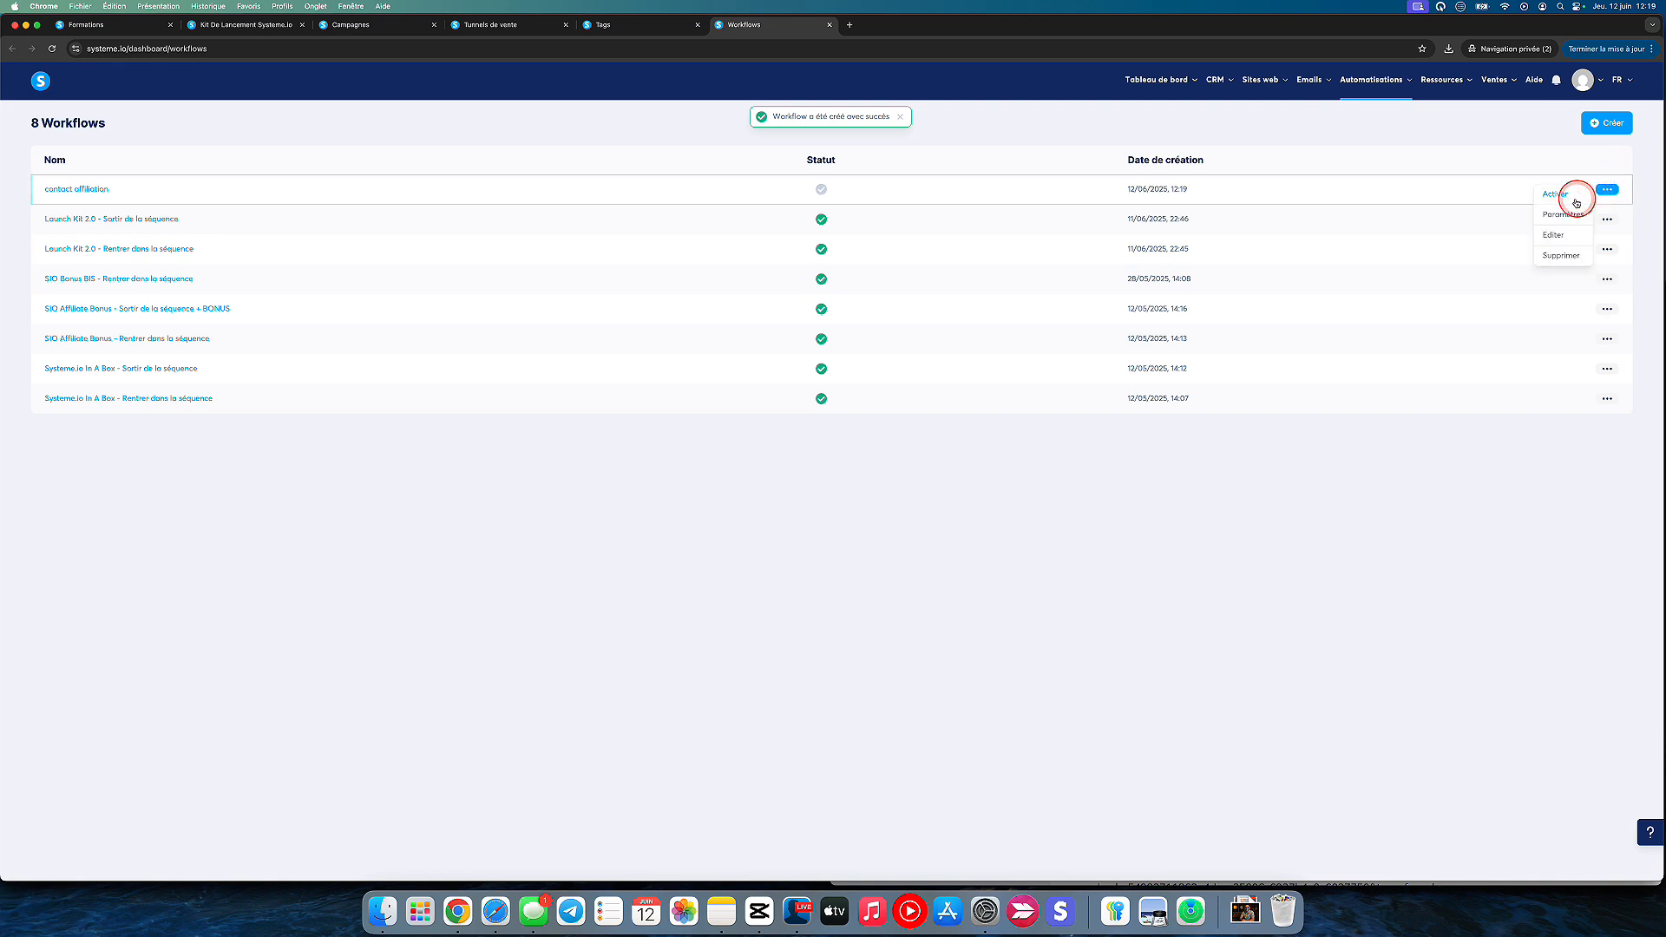
{"action": "left_click", "coordinate": [1571, 194]}
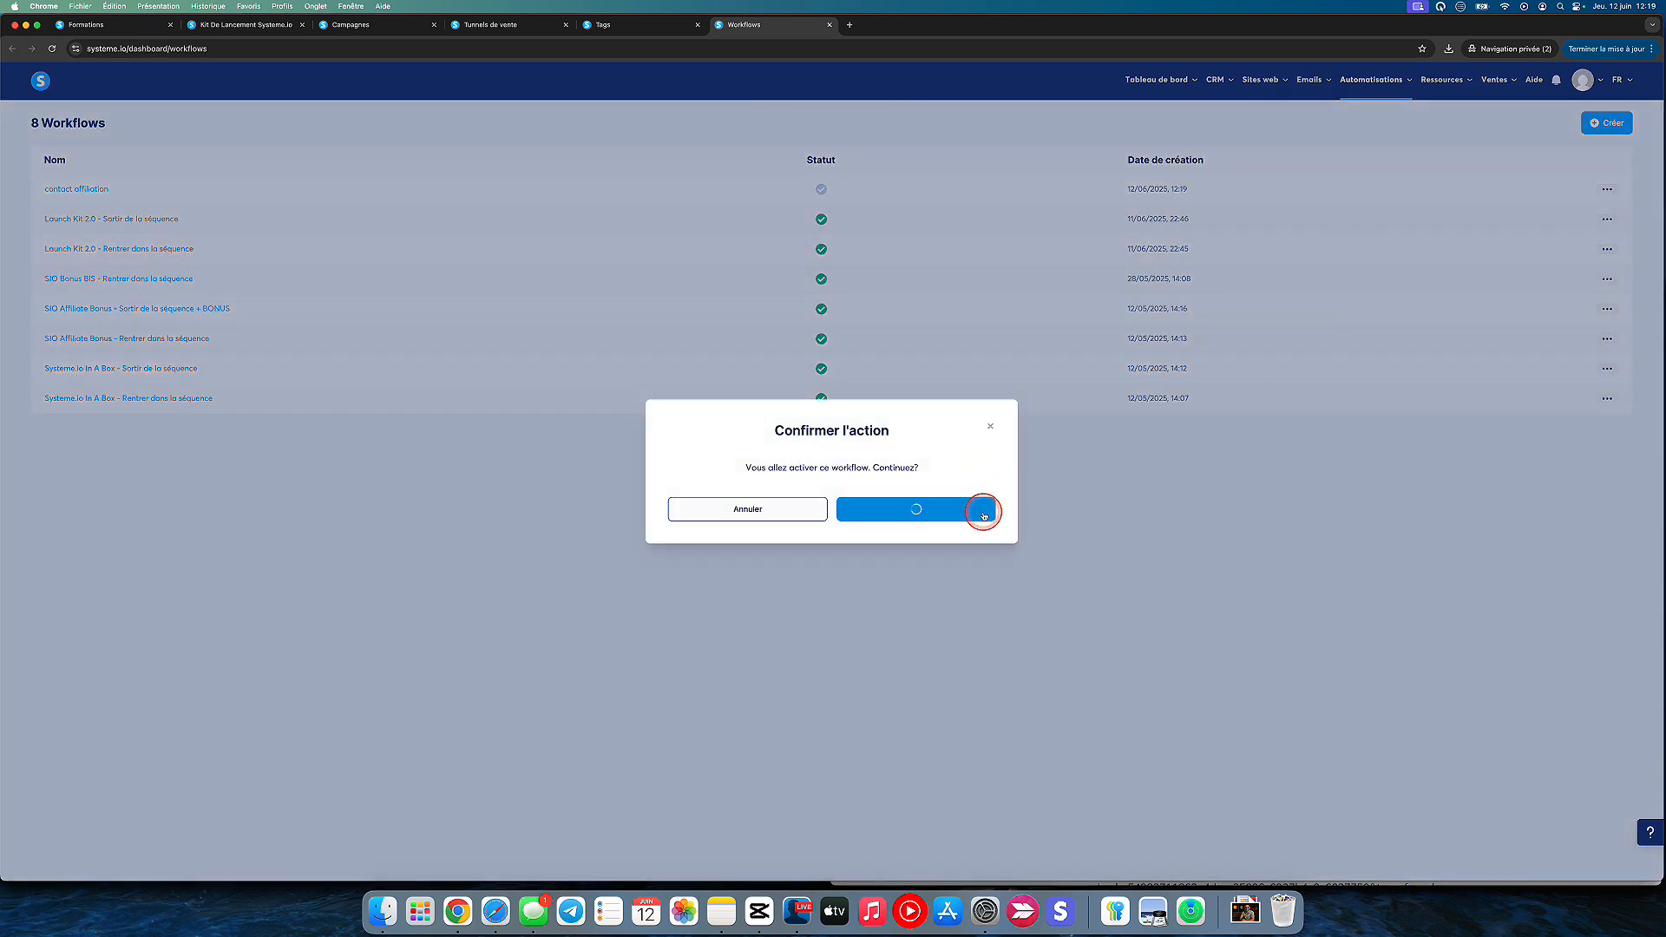
{"action": "left_click", "coordinate": [982, 509]}
{"action": "left_click", "coordinate": [96, 189]}
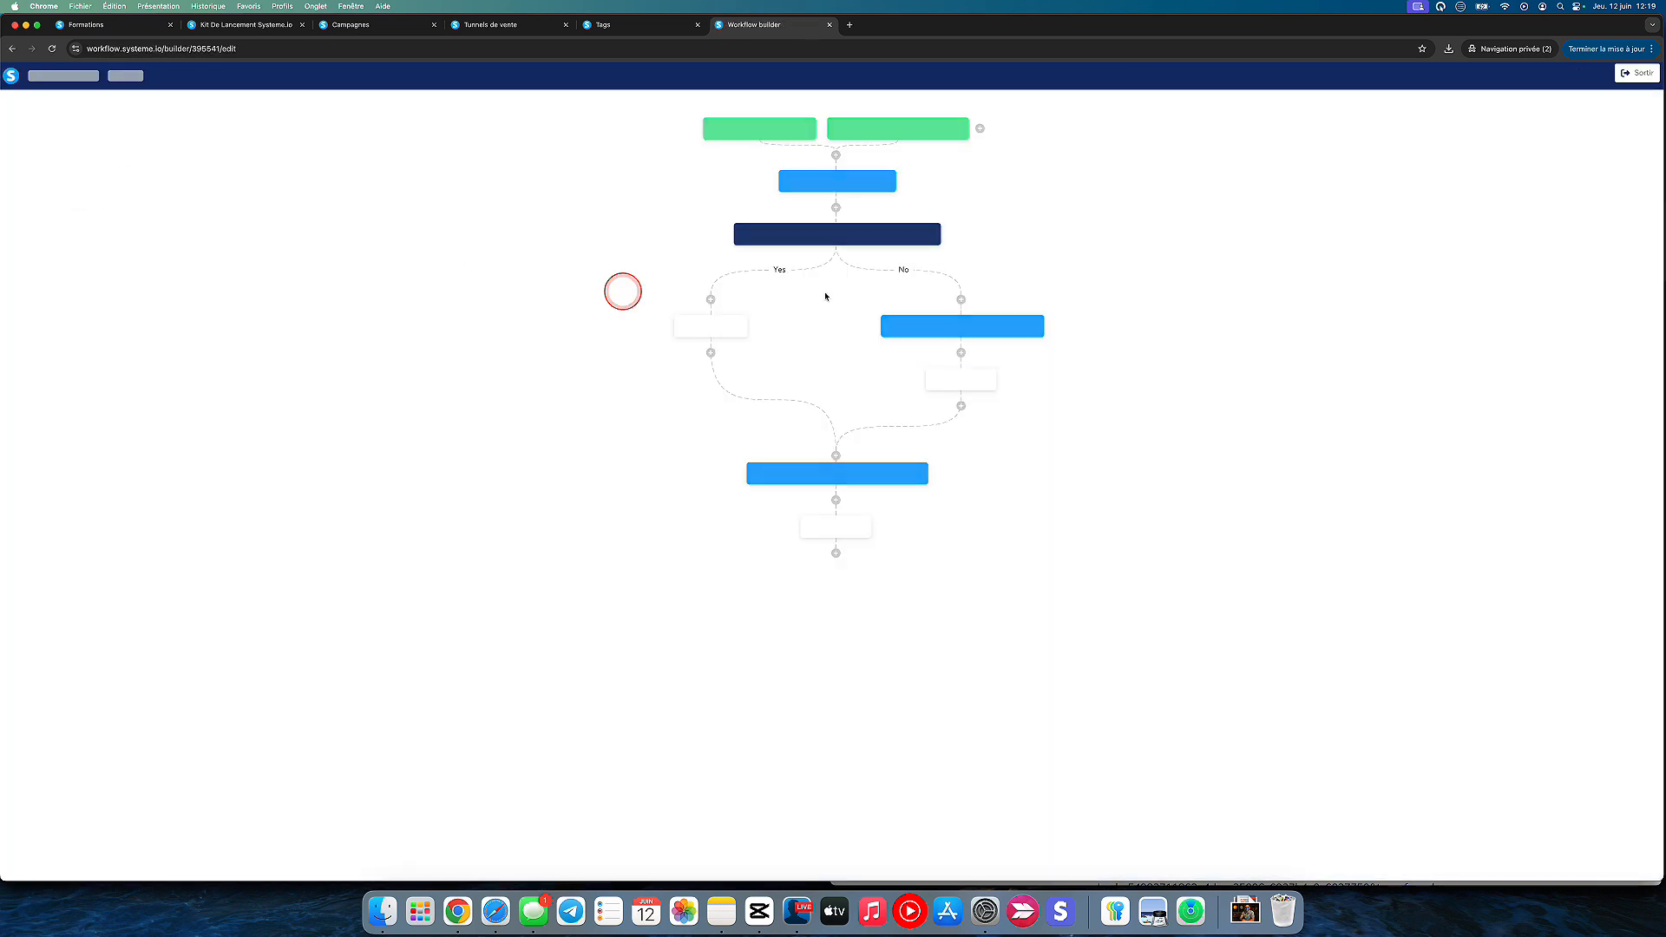
Create a "Tag ajouté" trigger for the workflow with the "contact affiliation" tag.
{"action": "left_click", "coordinate": [839, 130]}
{"action": "left_click", "coordinate": [783, 479]}
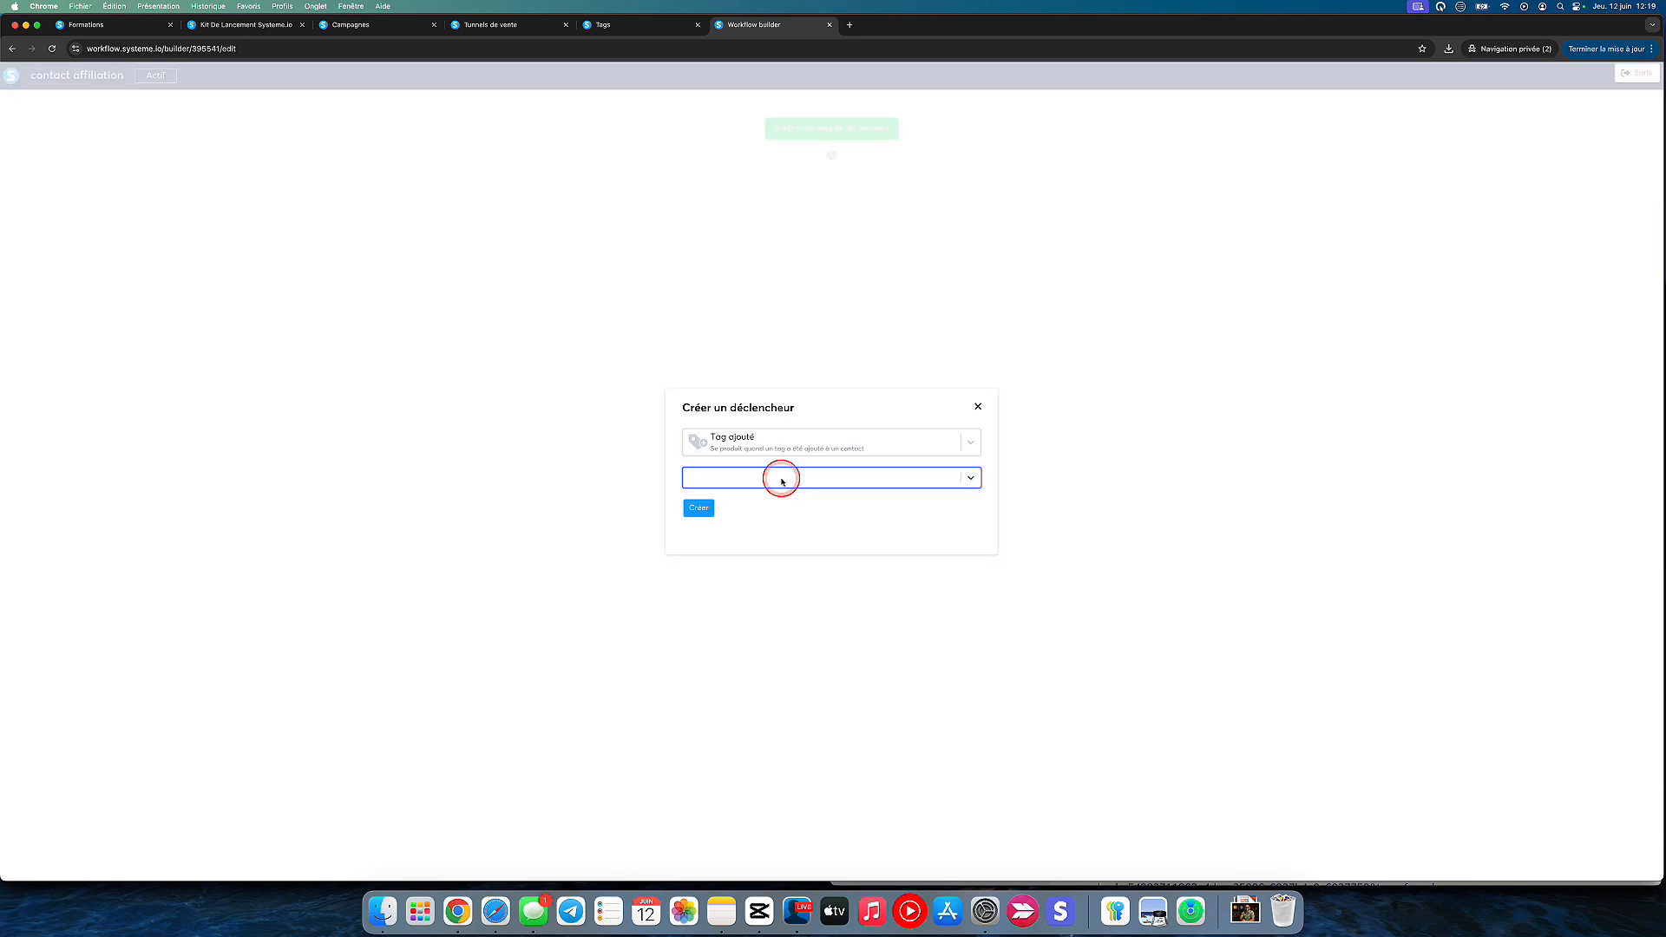
{"action": "type", "text": "cont"}
{"action": "left_click", "coordinate": [763, 505]}
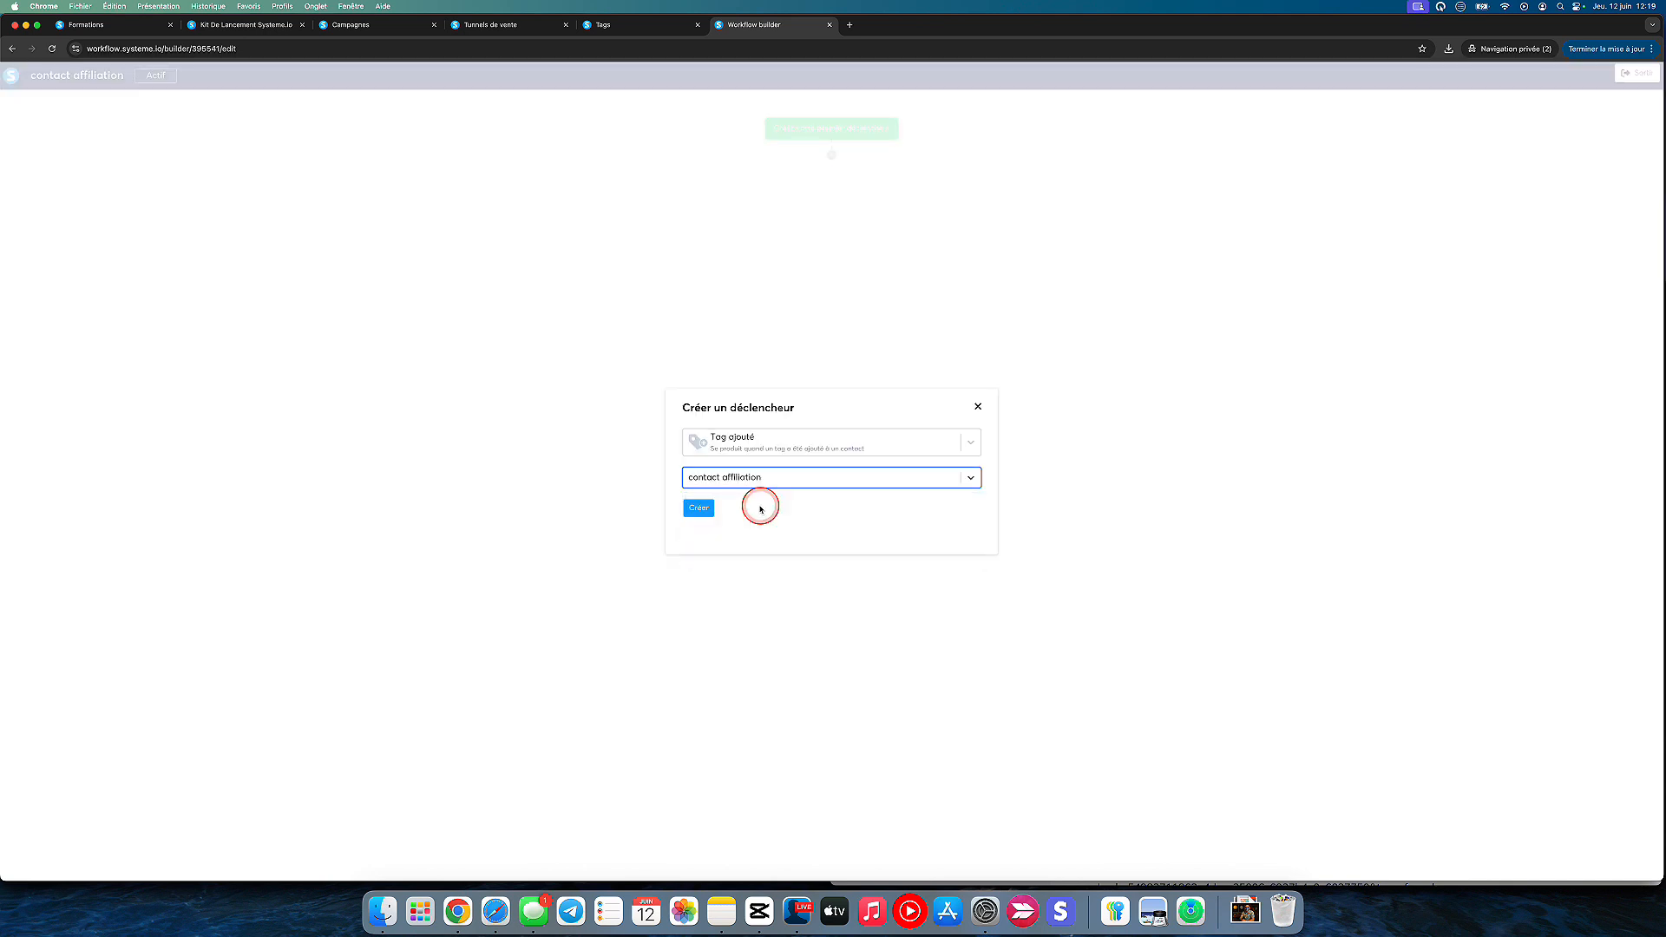
{"action": "left_click", "coordinate": [692, 516]}
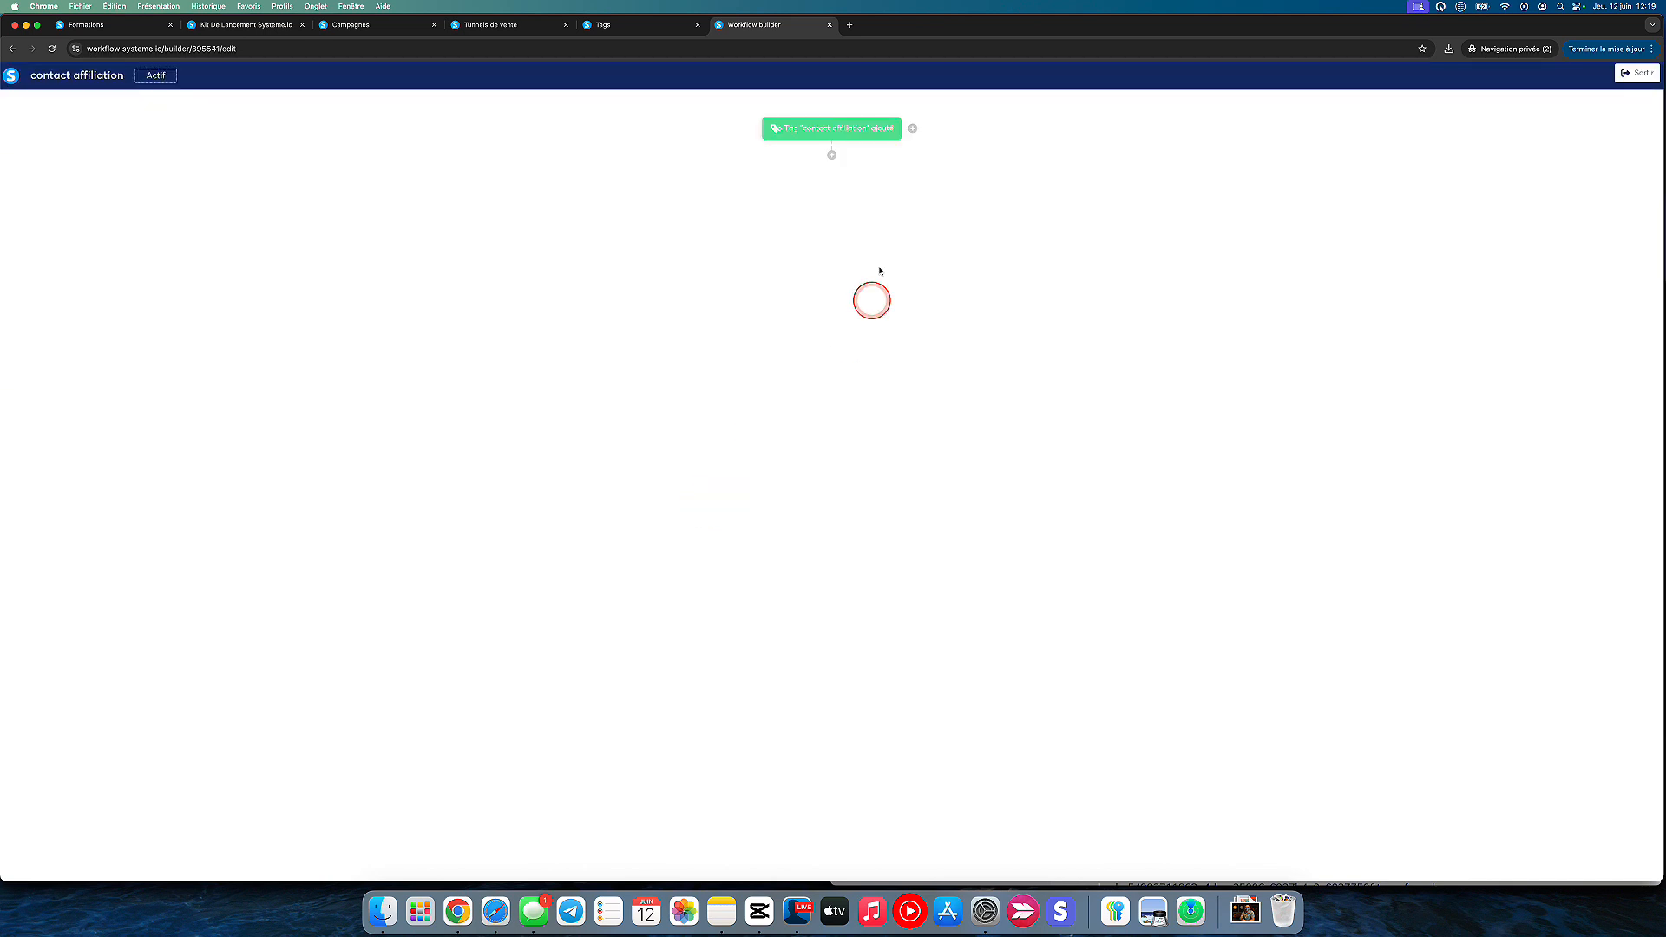
Add a delay of 2 minutes below the workflow's tag trigger.
{"action": "left_click", "coordinate": [833, 157]}
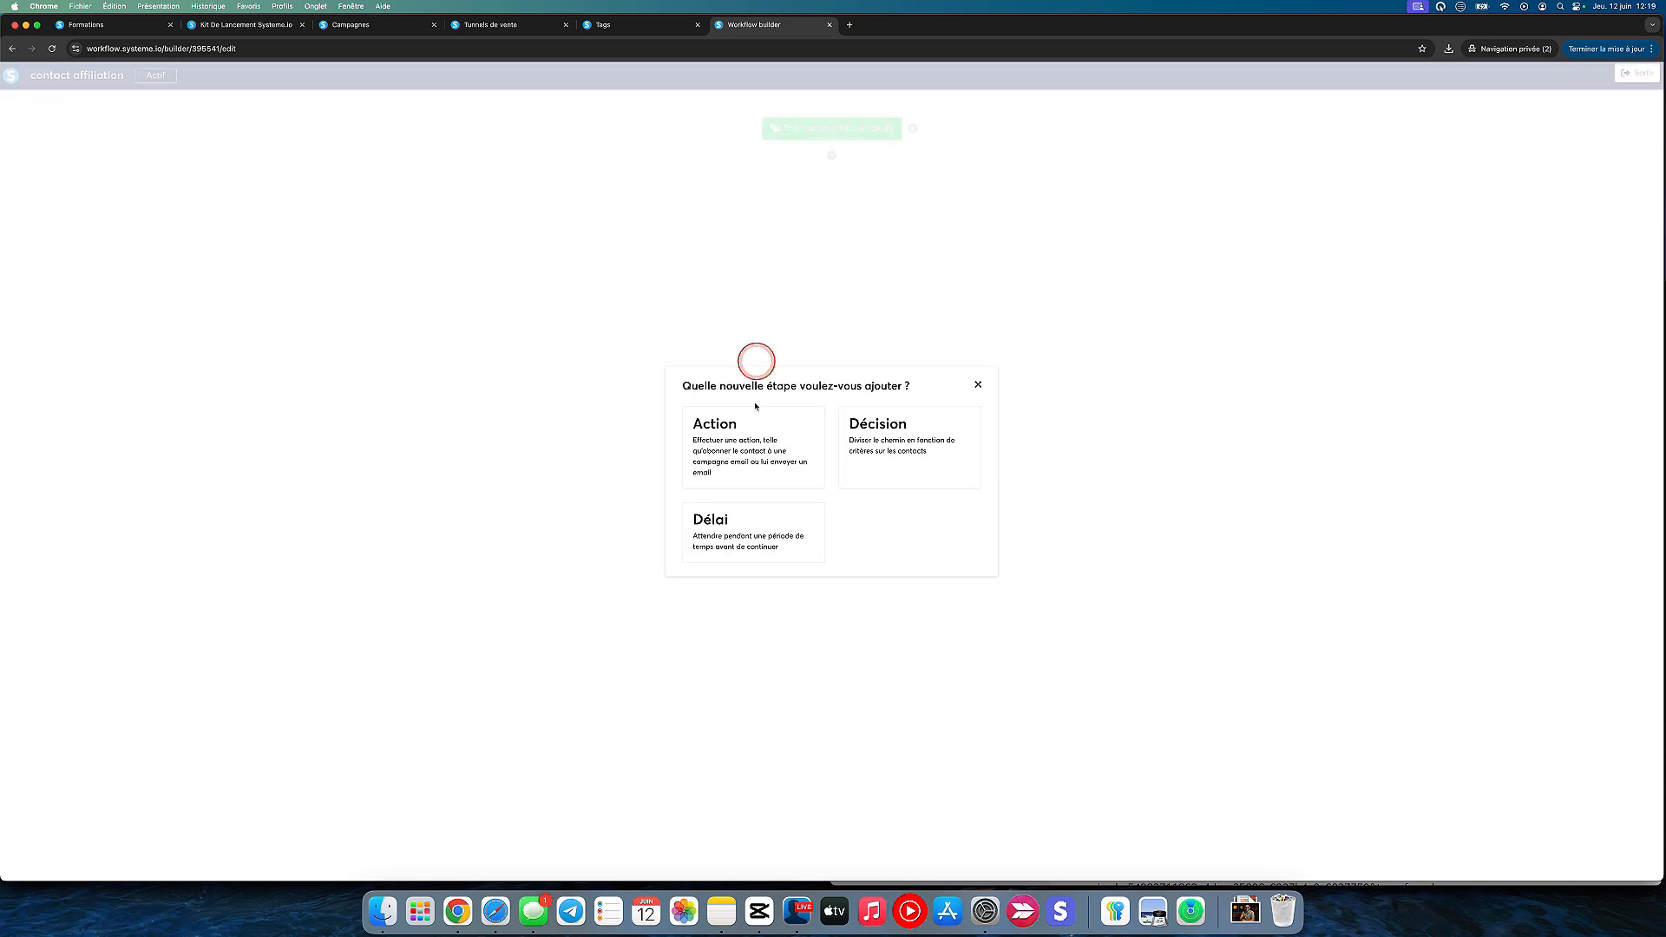
{"action": "left_click", "coordinate": [755, 513]}
{"action": "double_click", "coordinate": [794, 458]}
{"action": "left_click", "coordinate": [841, 459]}
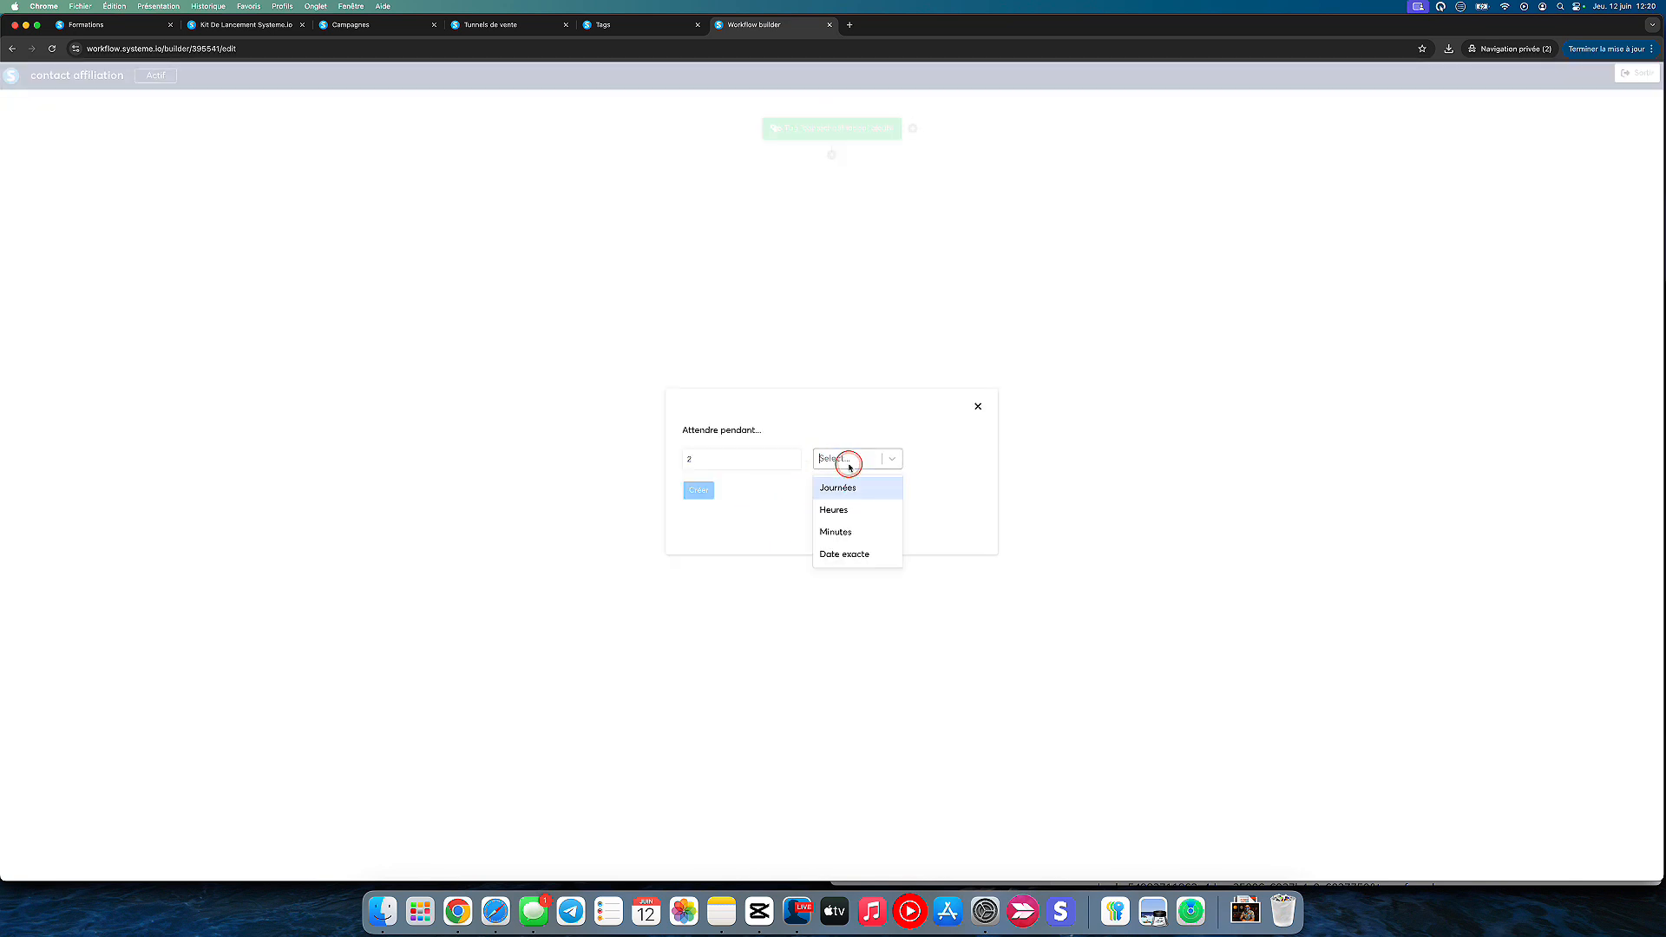
{"action": "left_click", "coordinate": [837, 509]}
{"action": "left_click", "coordinate": [705, 490]}
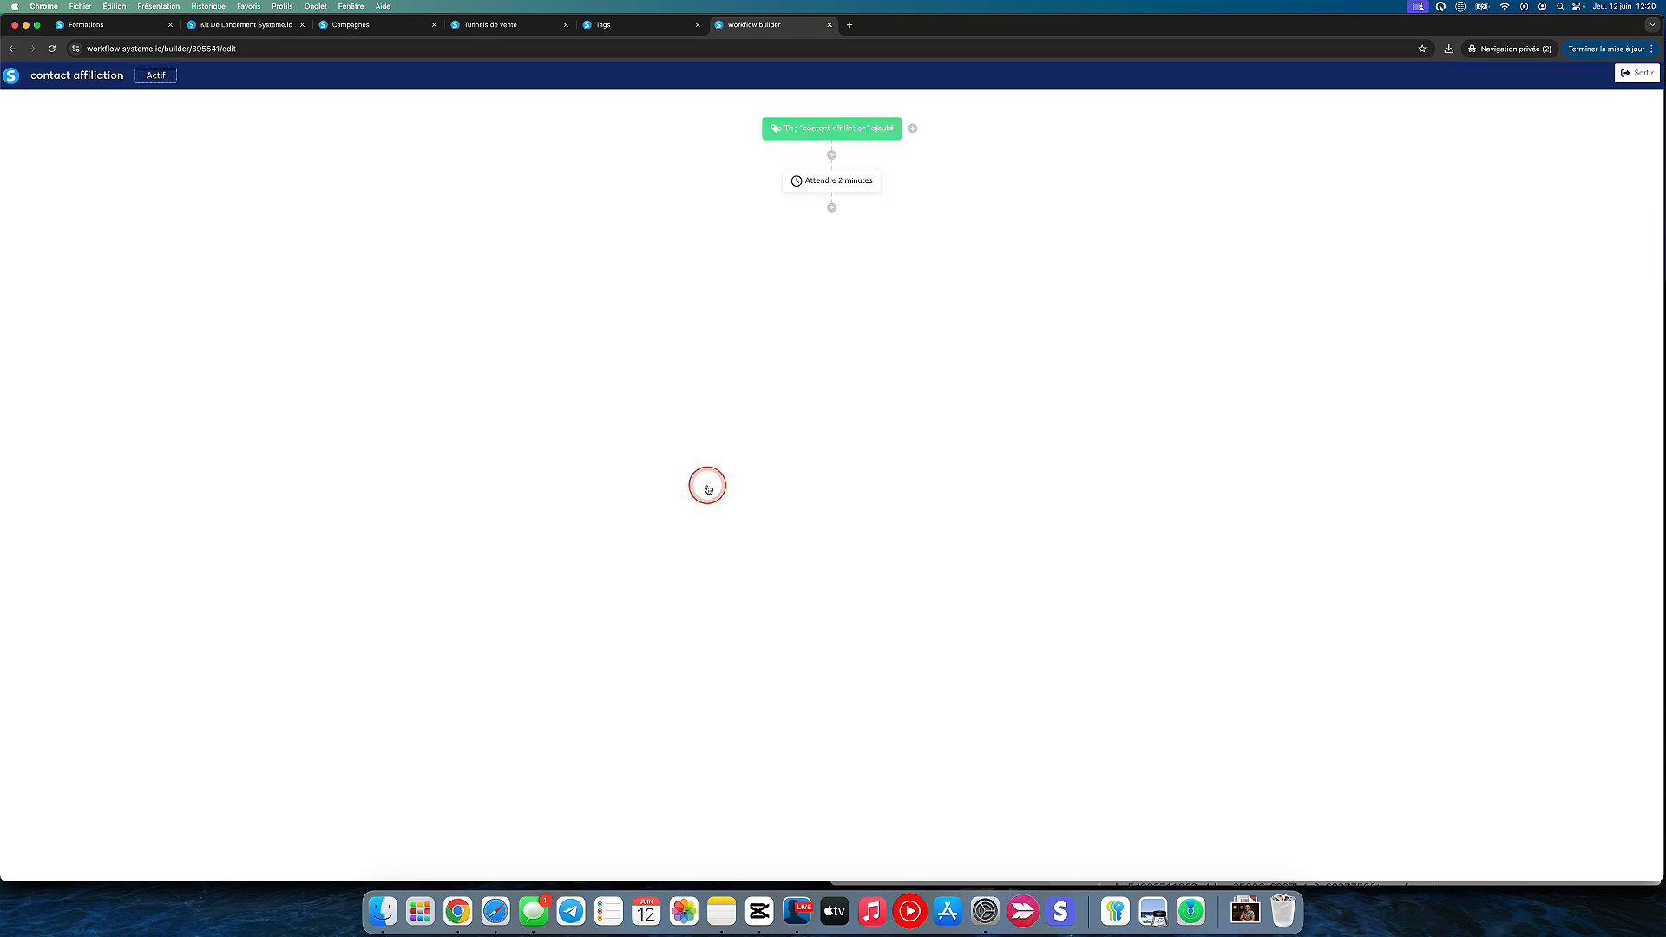
Add an "Inscrire à une campagne" action for the "(TEMPLATE) Affiliation Express" campaign after the 2-minute delay.
{"action": "left_click", "coordinate": [832, 212]}
{"action": "left_click", "coordinate": [743, 447]}
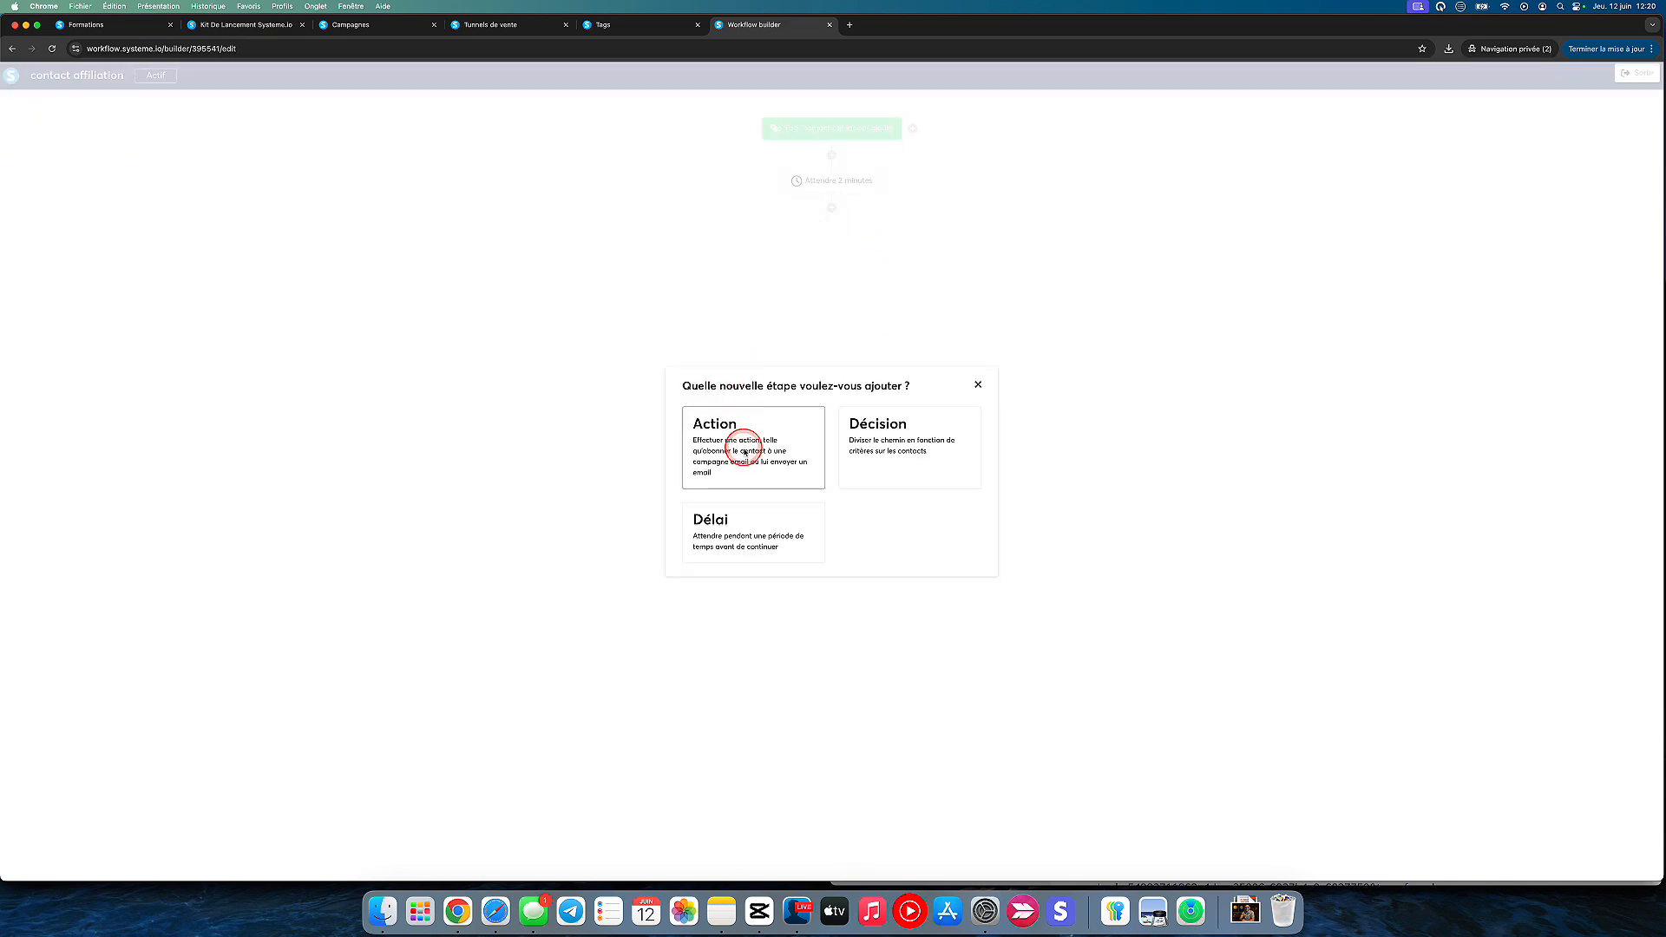
{"action": "left_click", "coordinate": [757, 445]}
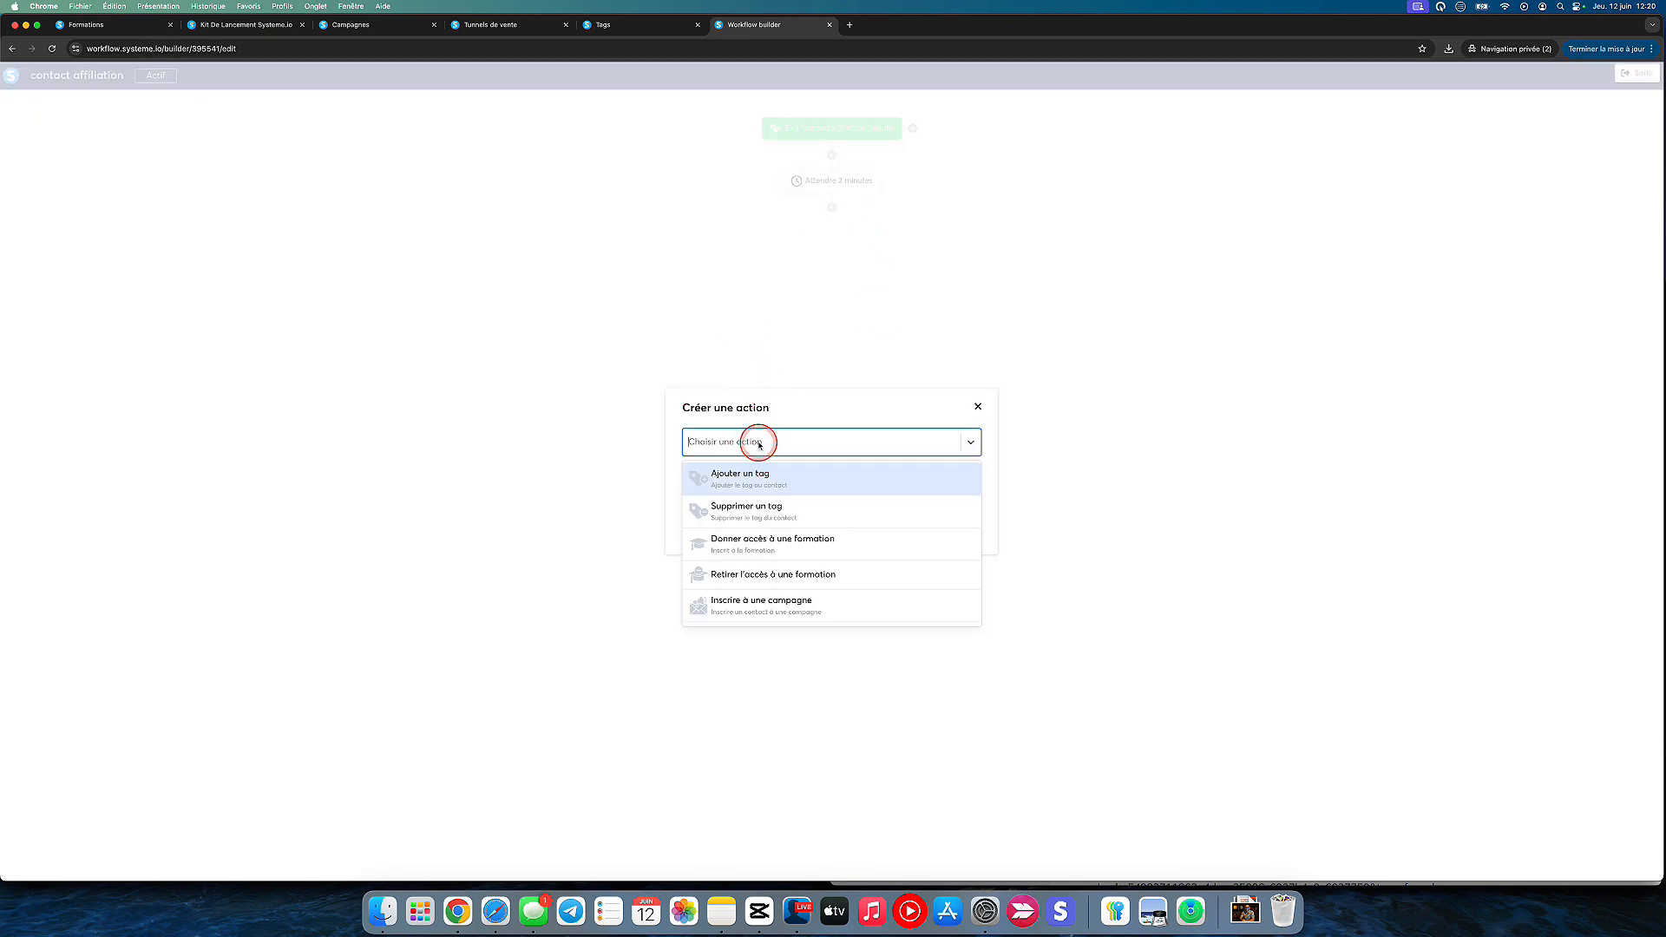
{"action": "left_click", "coordinate": [751, 597]}
{"action": "left_click", "coordinate": [750, 478]}
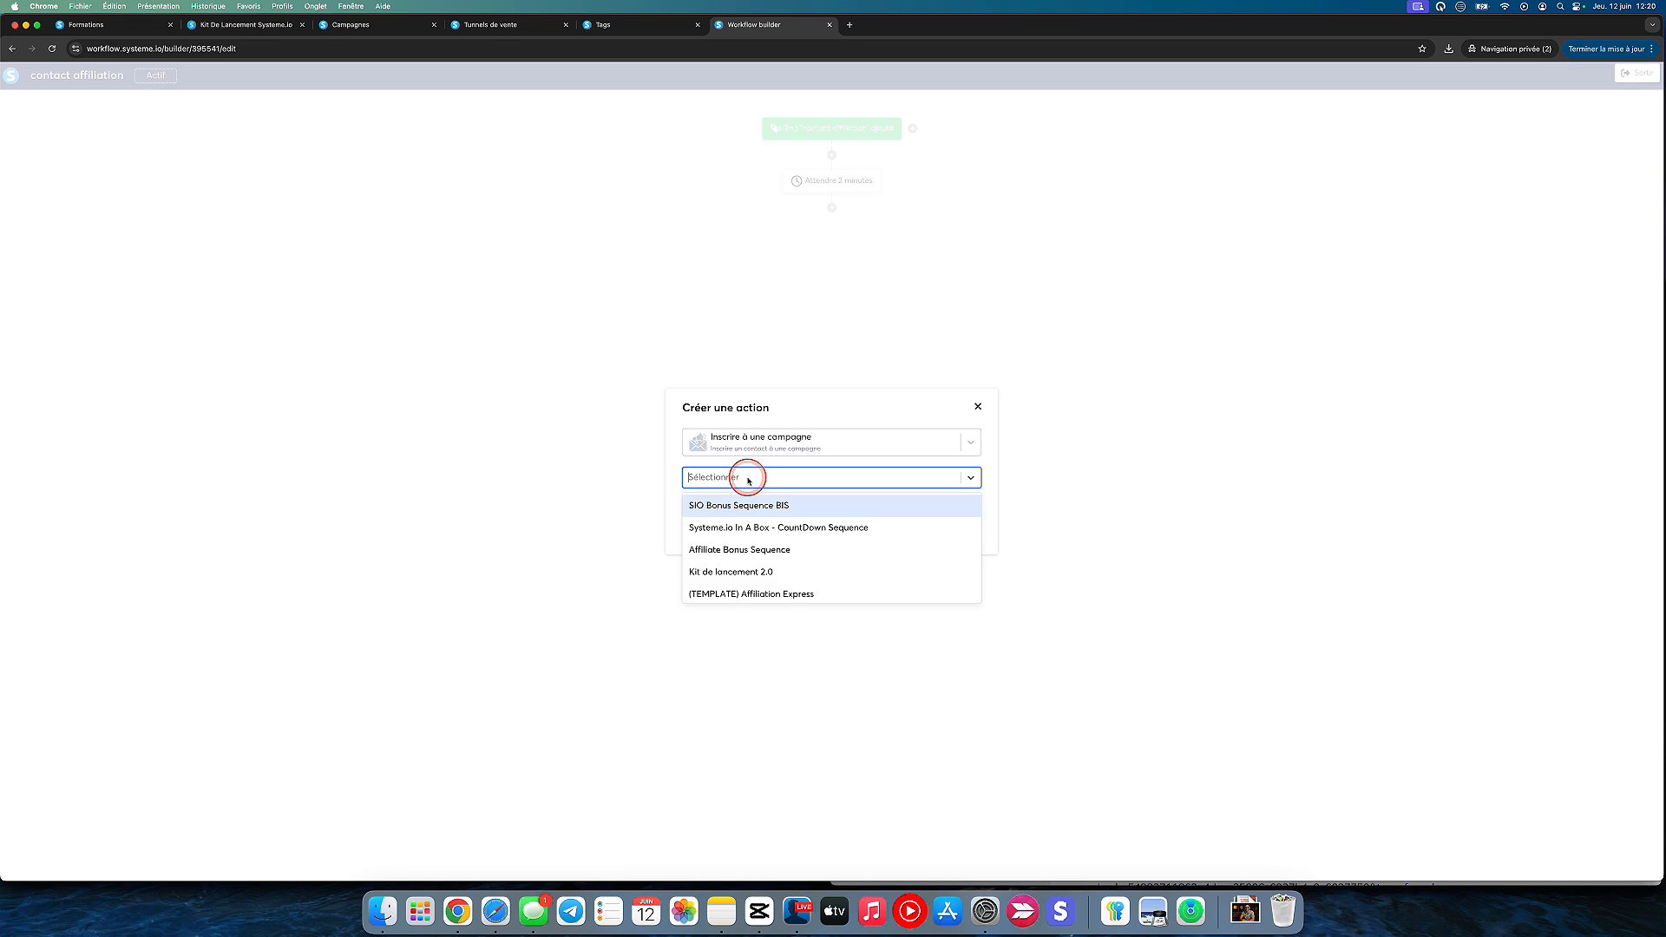
{"action": "left_click", "coordinate": [747, 589]}
{"action": "left_click", "coordinate": [699, 509]}
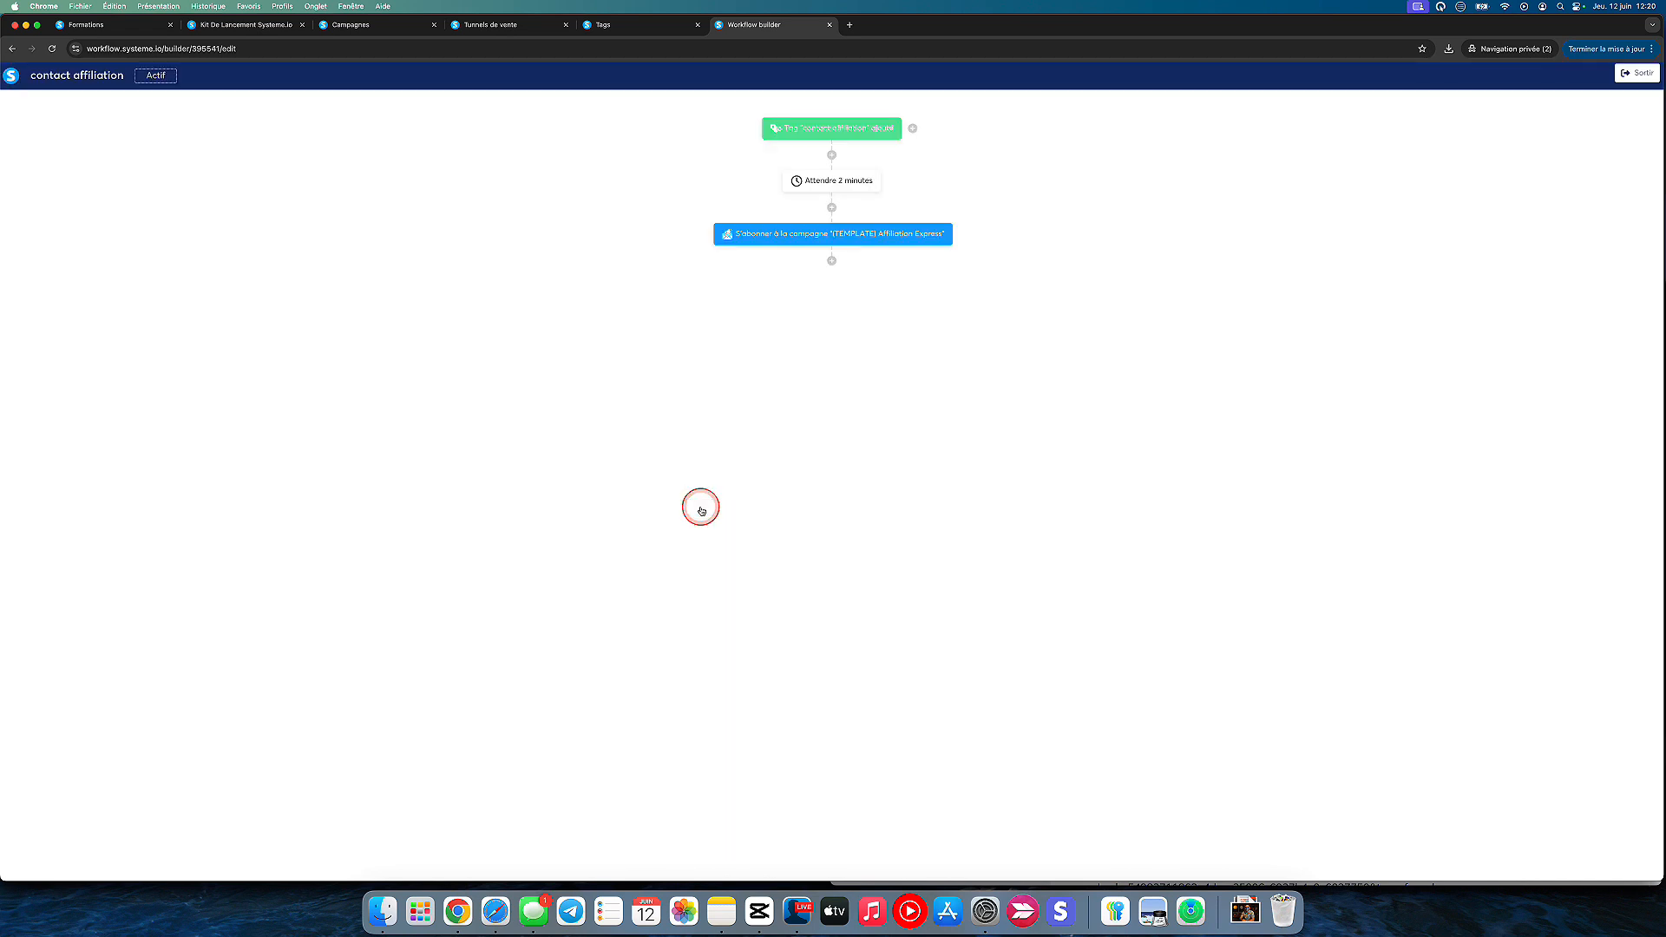
Look at the campaign's email list, and add a delay of 6 days after the workflow's campaign subscription.
{"action": "left_click", "coordinate": [334, 27]}
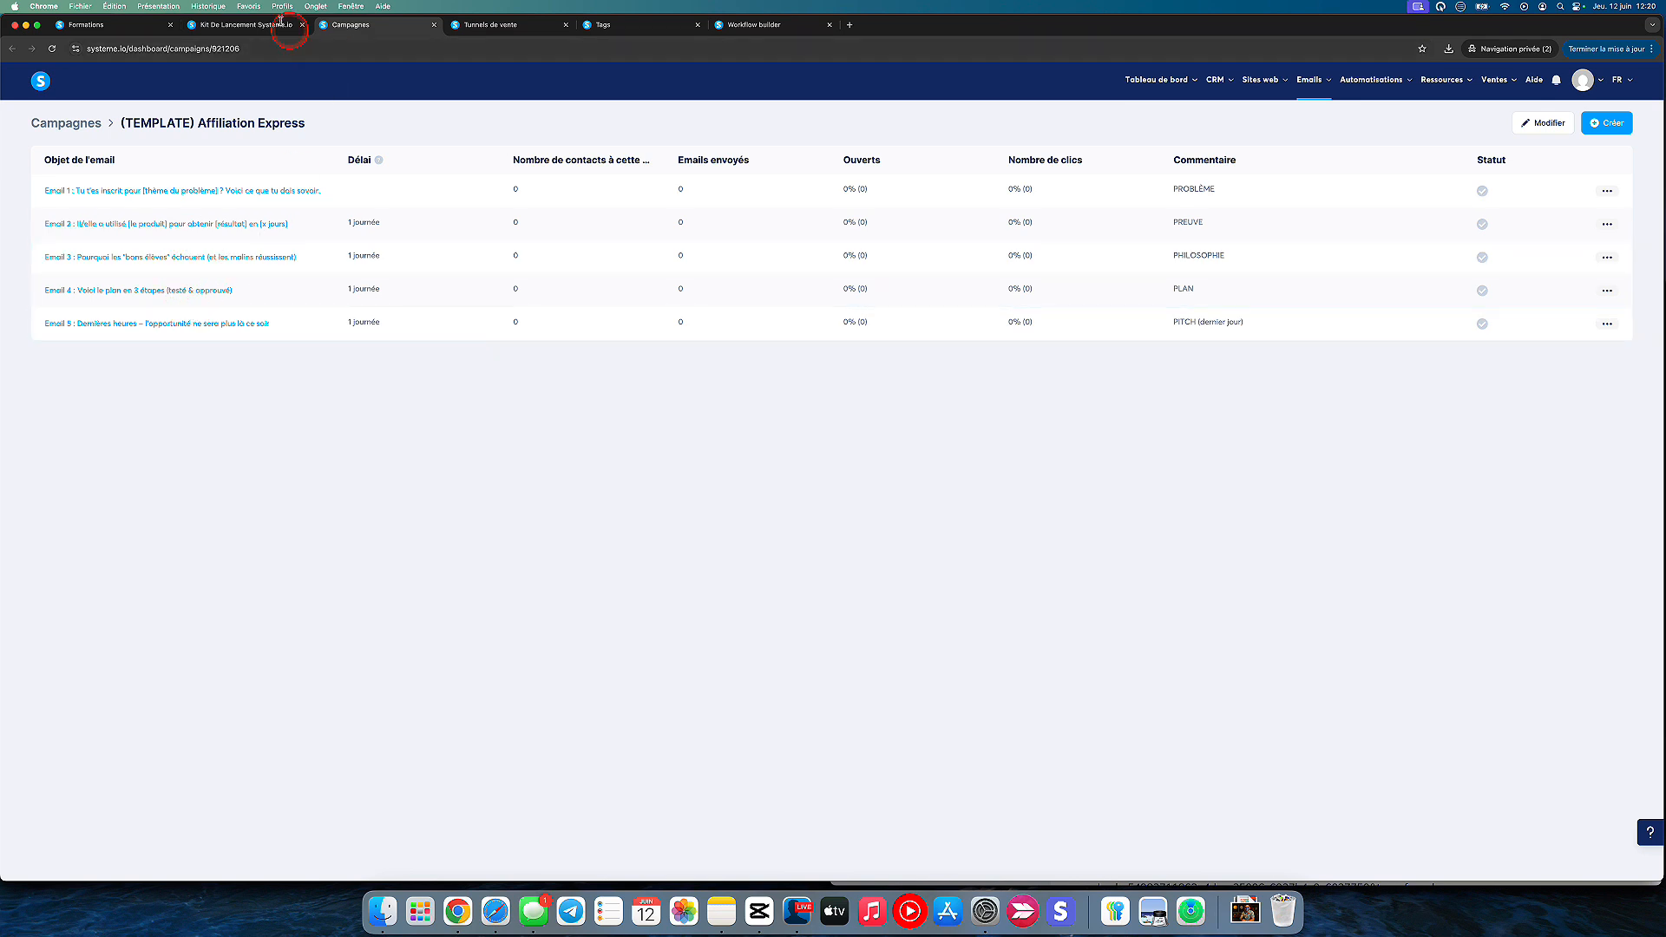
{"action": "left_click", "coordinate": [775, 26]}
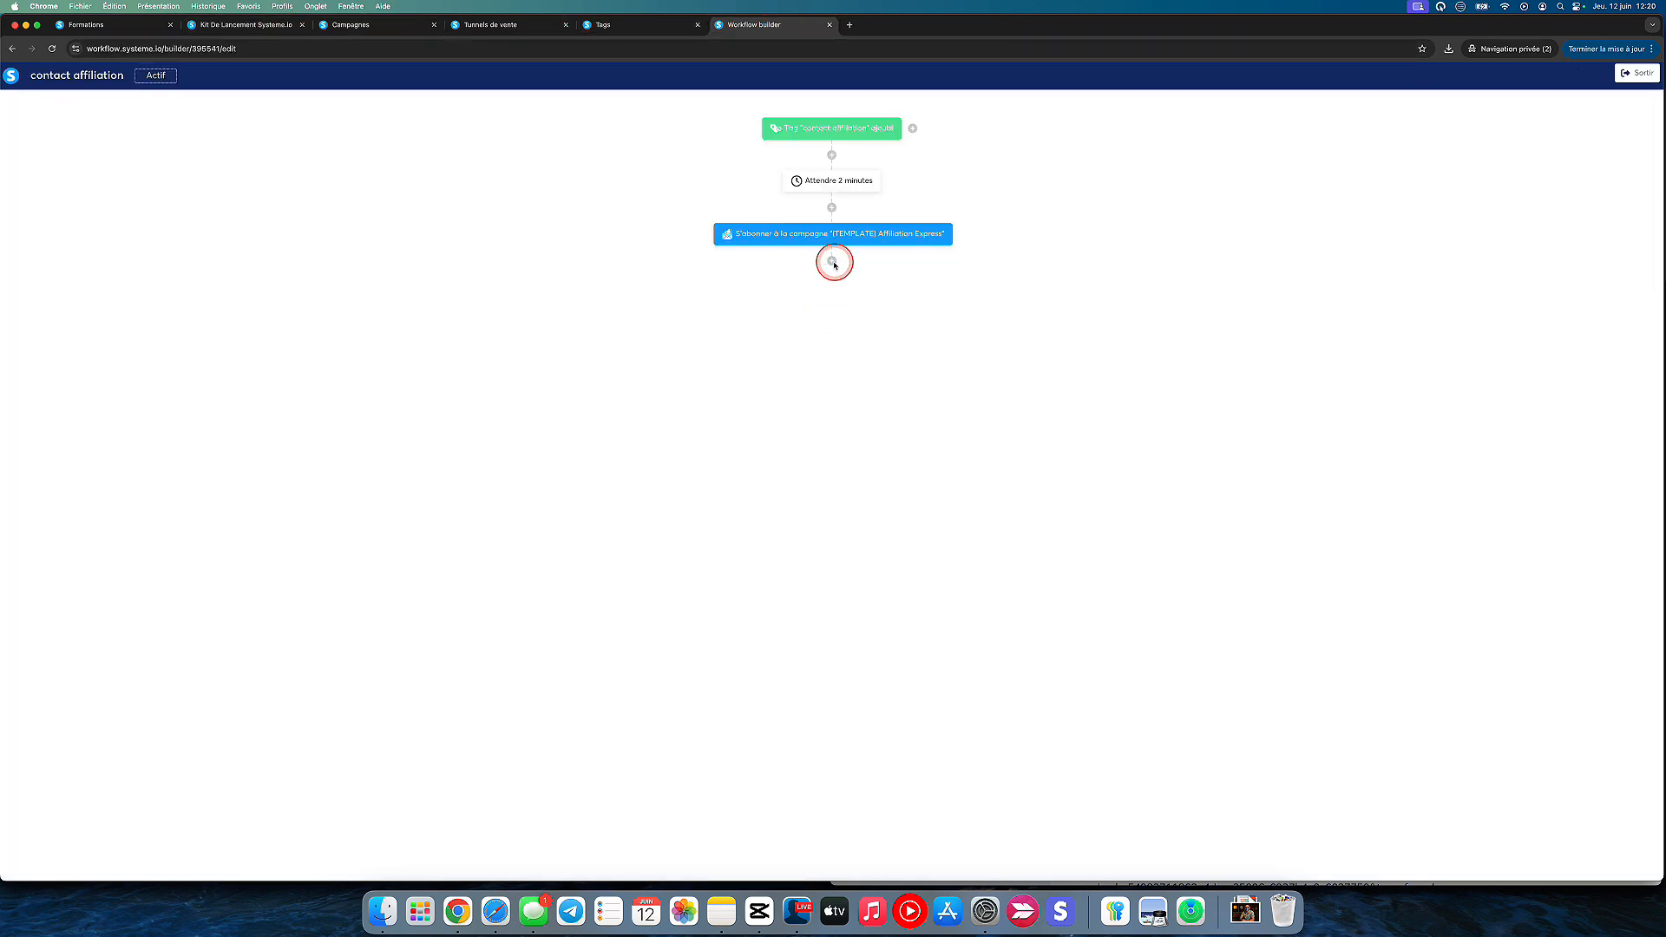
{"action": "left_click", "coordinate": [832, 261]}
{"action": "left_click", "coordinate": [754, 523]}
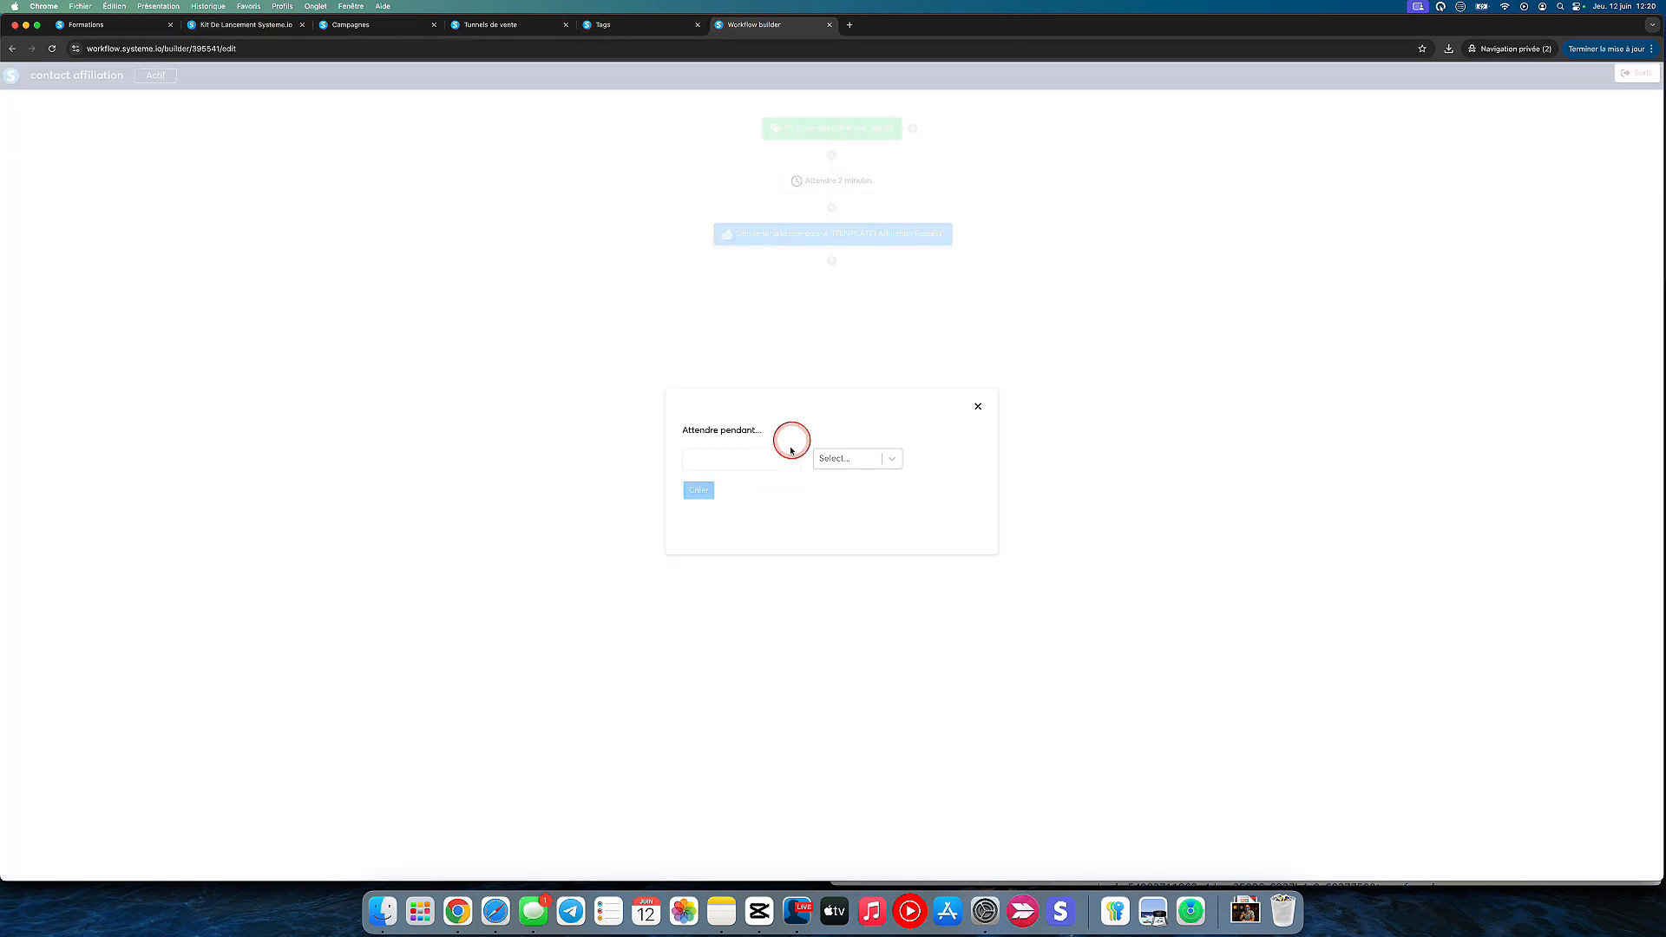
{"action": "left_click", "coordinate": [841, 466]}
{"action": "left_click", "coordinate": [848, 483]}
{"action": "left_click", "coordinate": [699, 490]}
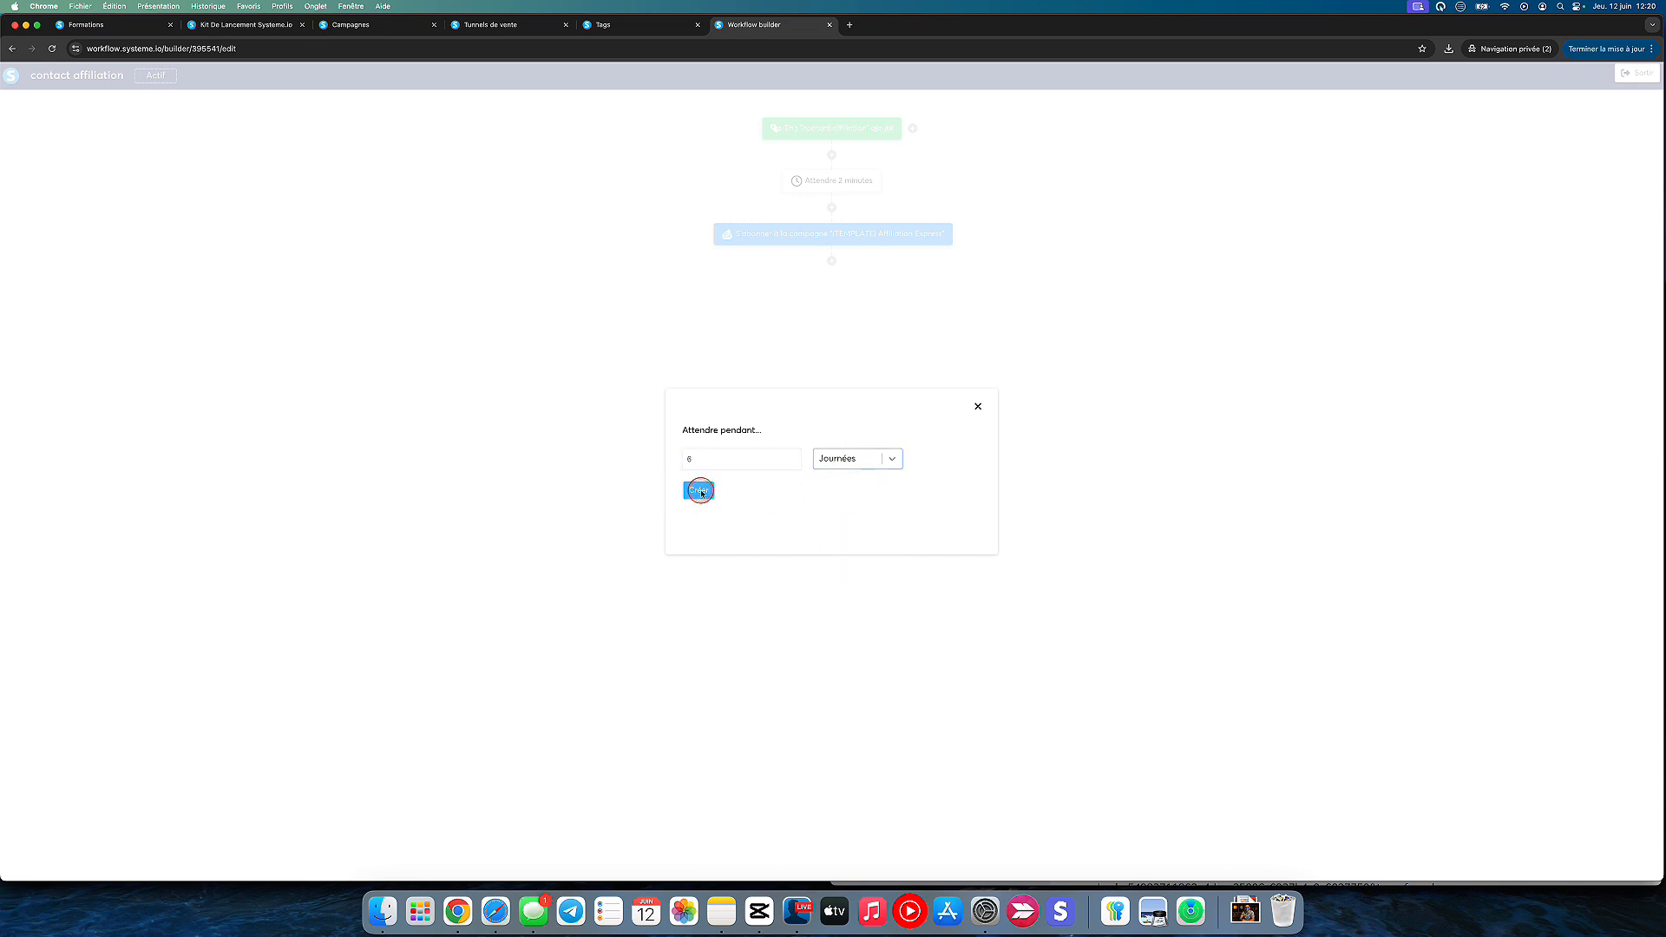
Add a "Désinscrire d'une campagne" action for "(TEMPLATE) Affiliation Express" after the 6-day delay.
{"action": "left_click", "coordinate": [832, 314]}
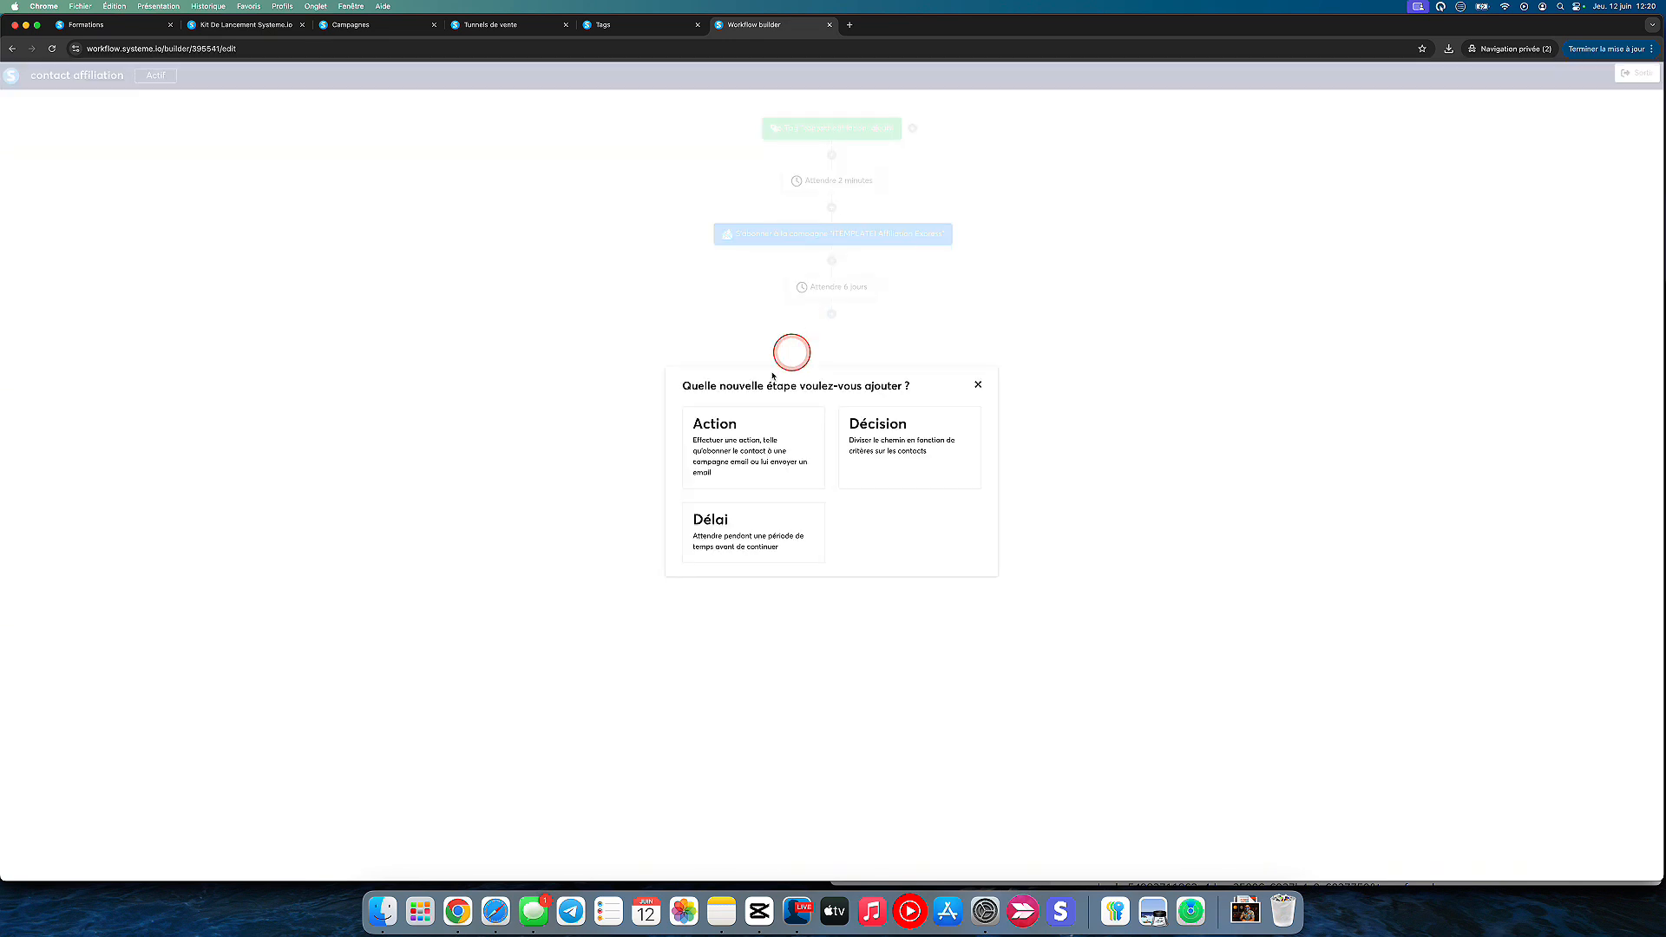
{"action": "left_click", "coordinate": [727, 455]}
{"action": "left_click", "coordinate": [760, 438]}
{"action": "scroll", "coordinate": [762, 577], "scroll_direction": "down", "scroll_amount": 1}
{"action": "left_click", "coordinate": [762, 587]}
{"action": "left_click", "coordinate": [721, 478]}
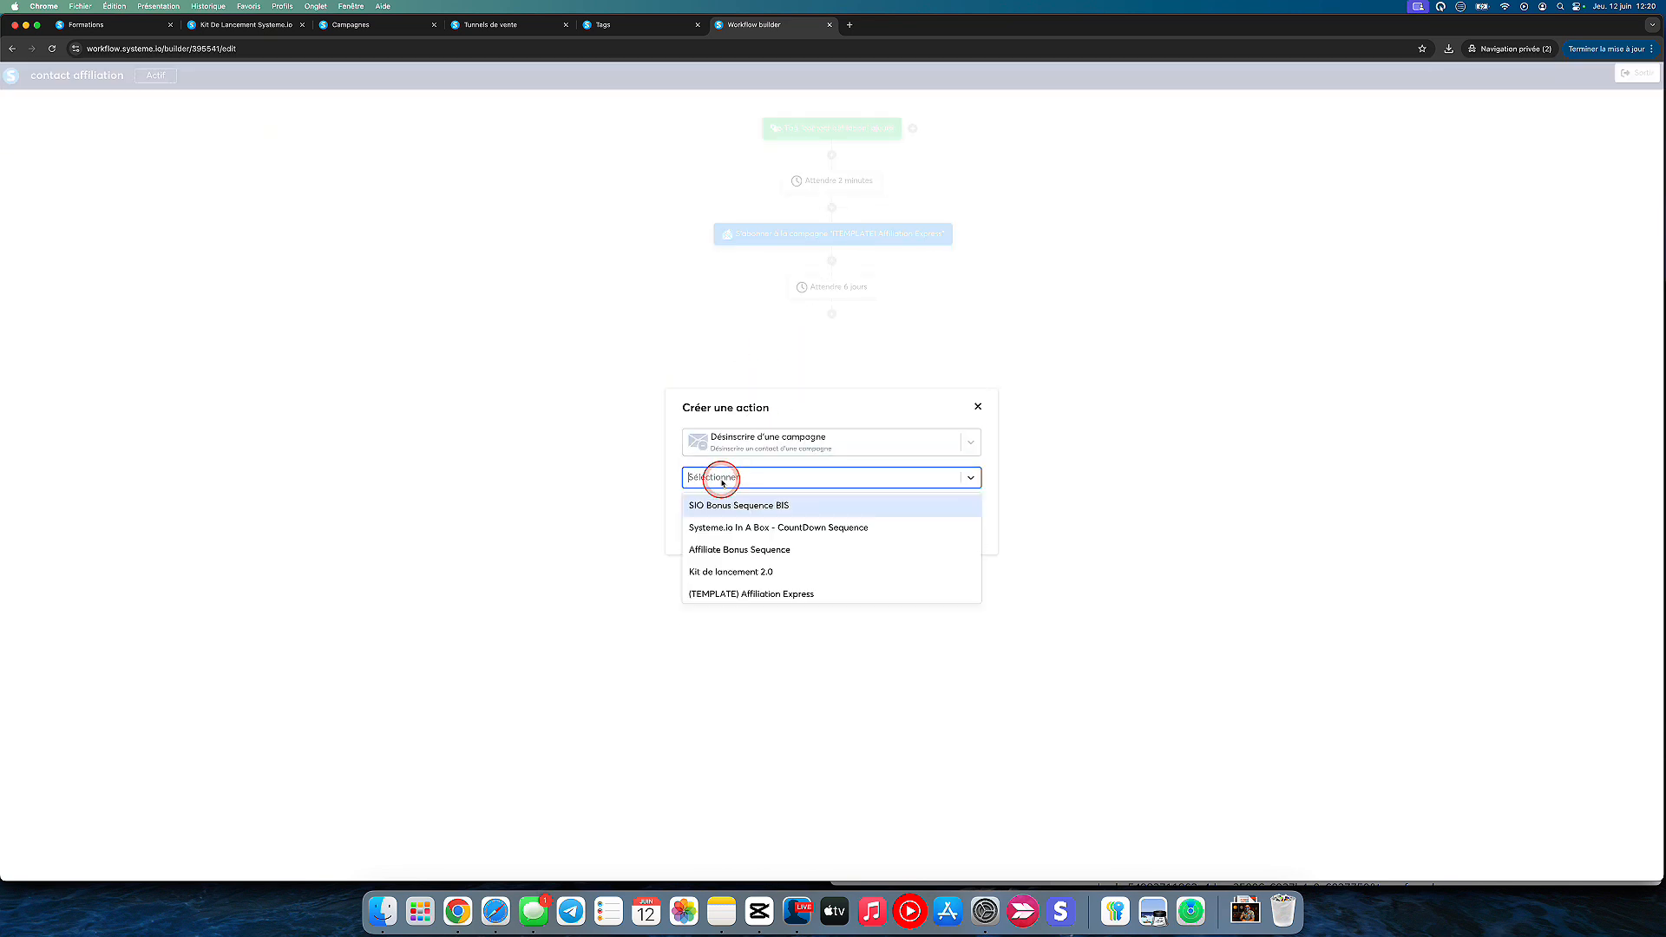
{"action": "left_click", "coordinate": [744, 590]}
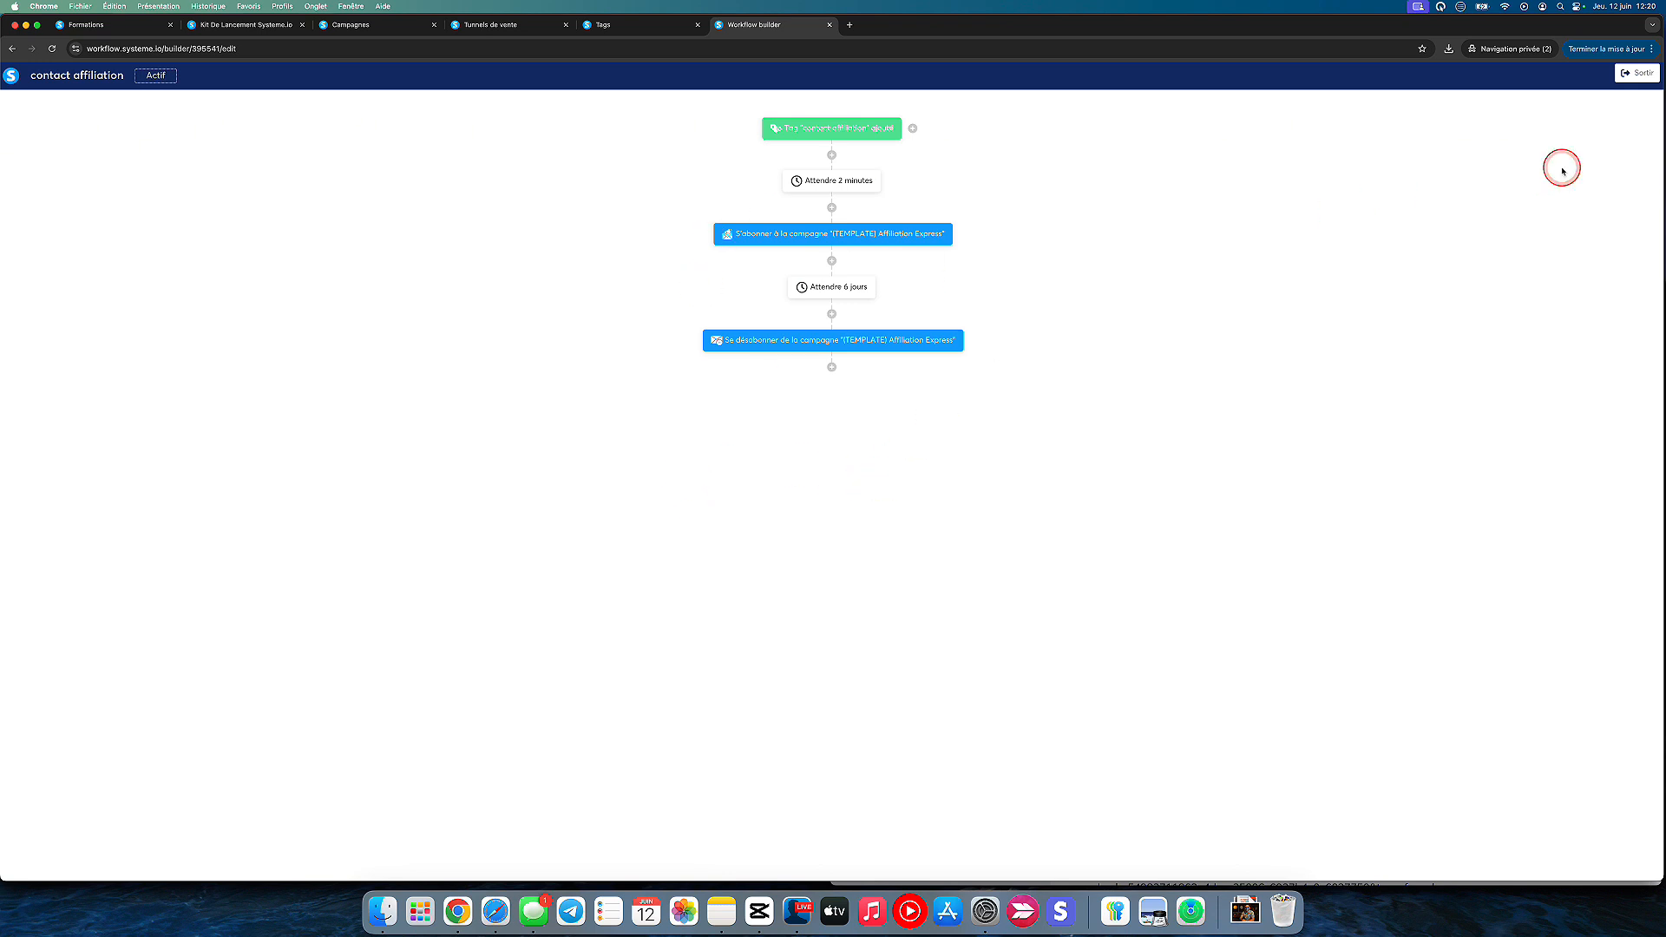
Open Email 1 of the Affiliation Express campaign and check its [Lien affilié] placeholder and the save and publish options.
{"action": "left_click", "coordinate": [368, 26]}
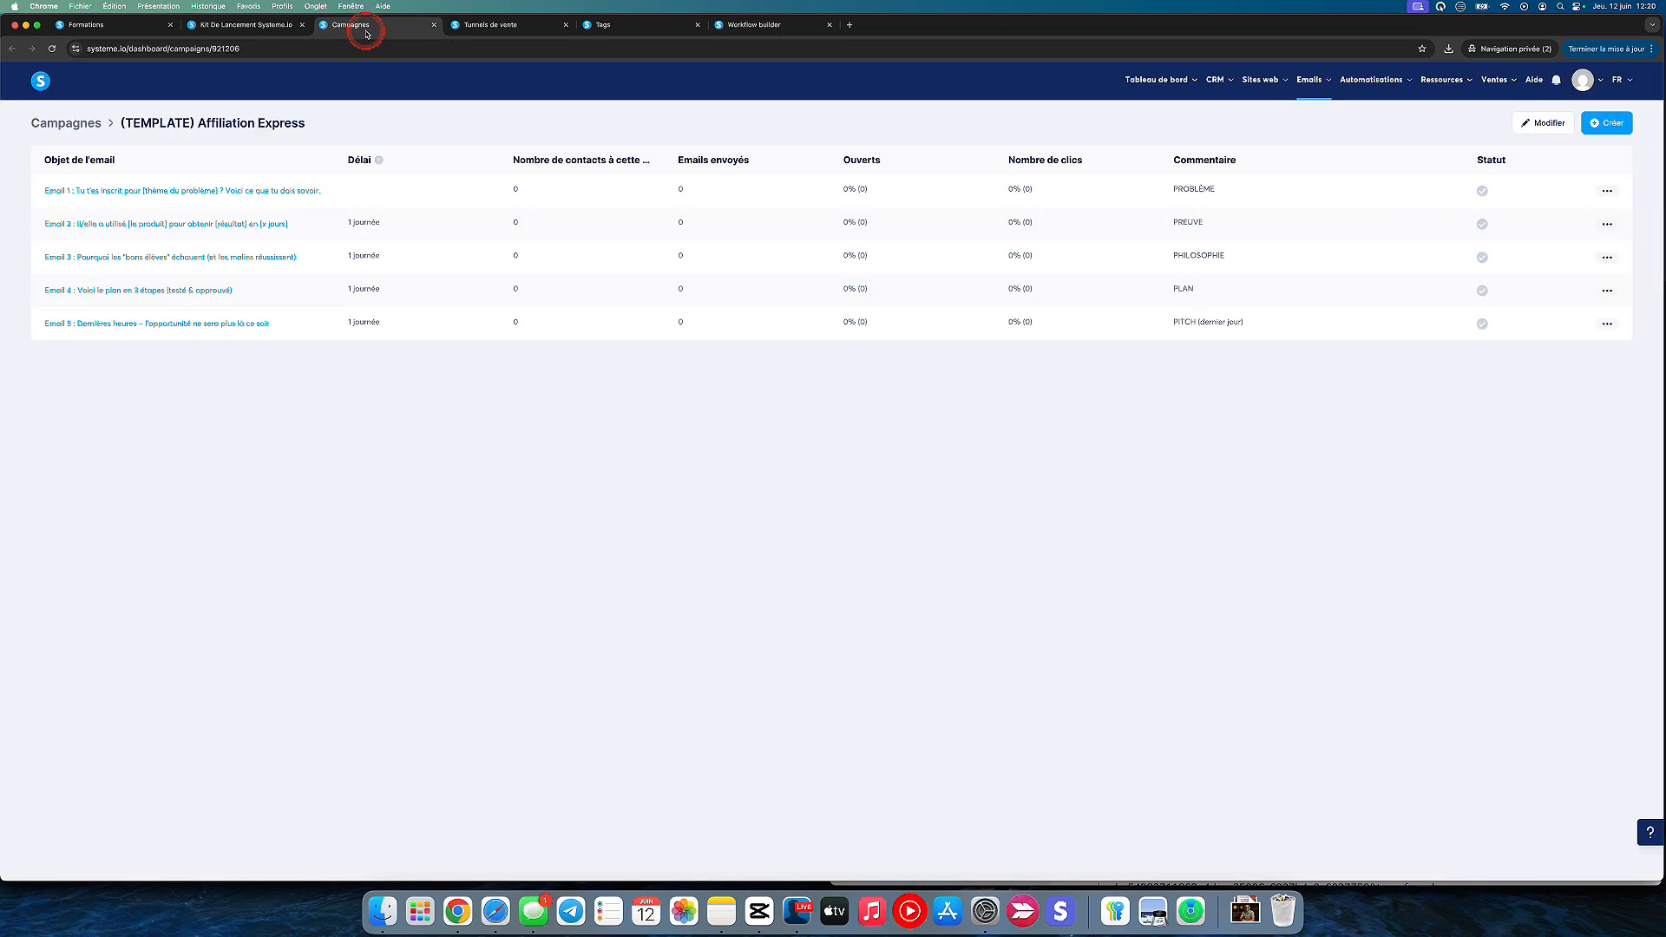
{"action": "left_click", "coordinate": [185, 183]}
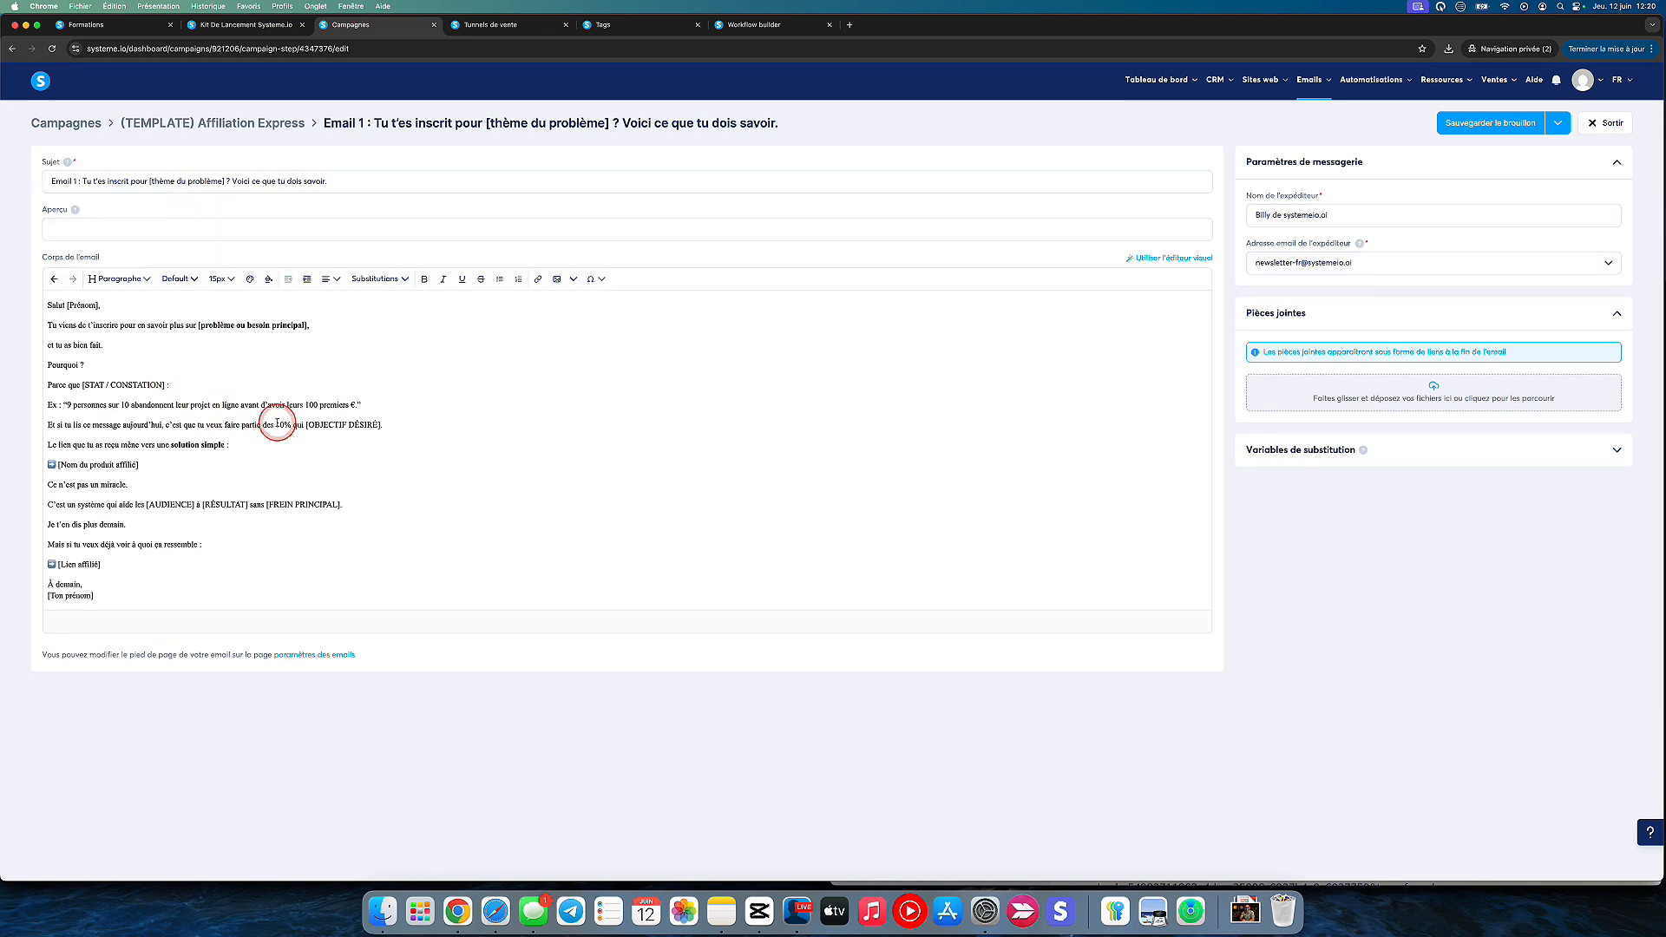
{"action": "left_click", "coordinate": [540, 465]}
{"action": "left_click", "coordinate": [109, 564]}
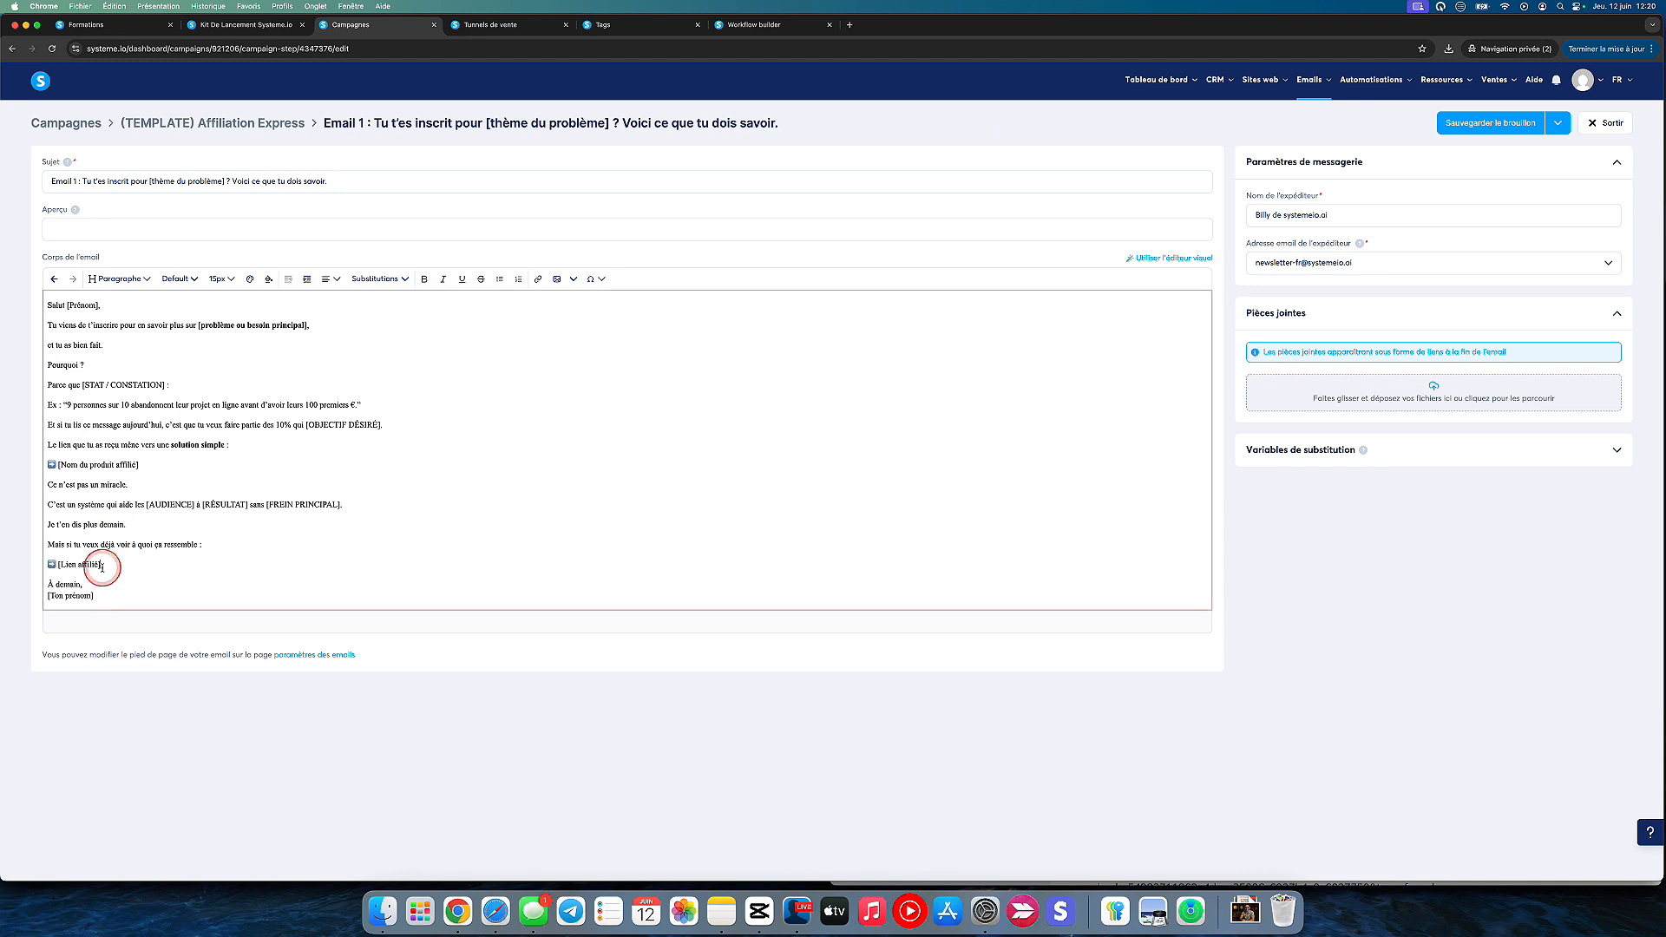
{"action": "triple_click", "coordinate": [62, 565]}
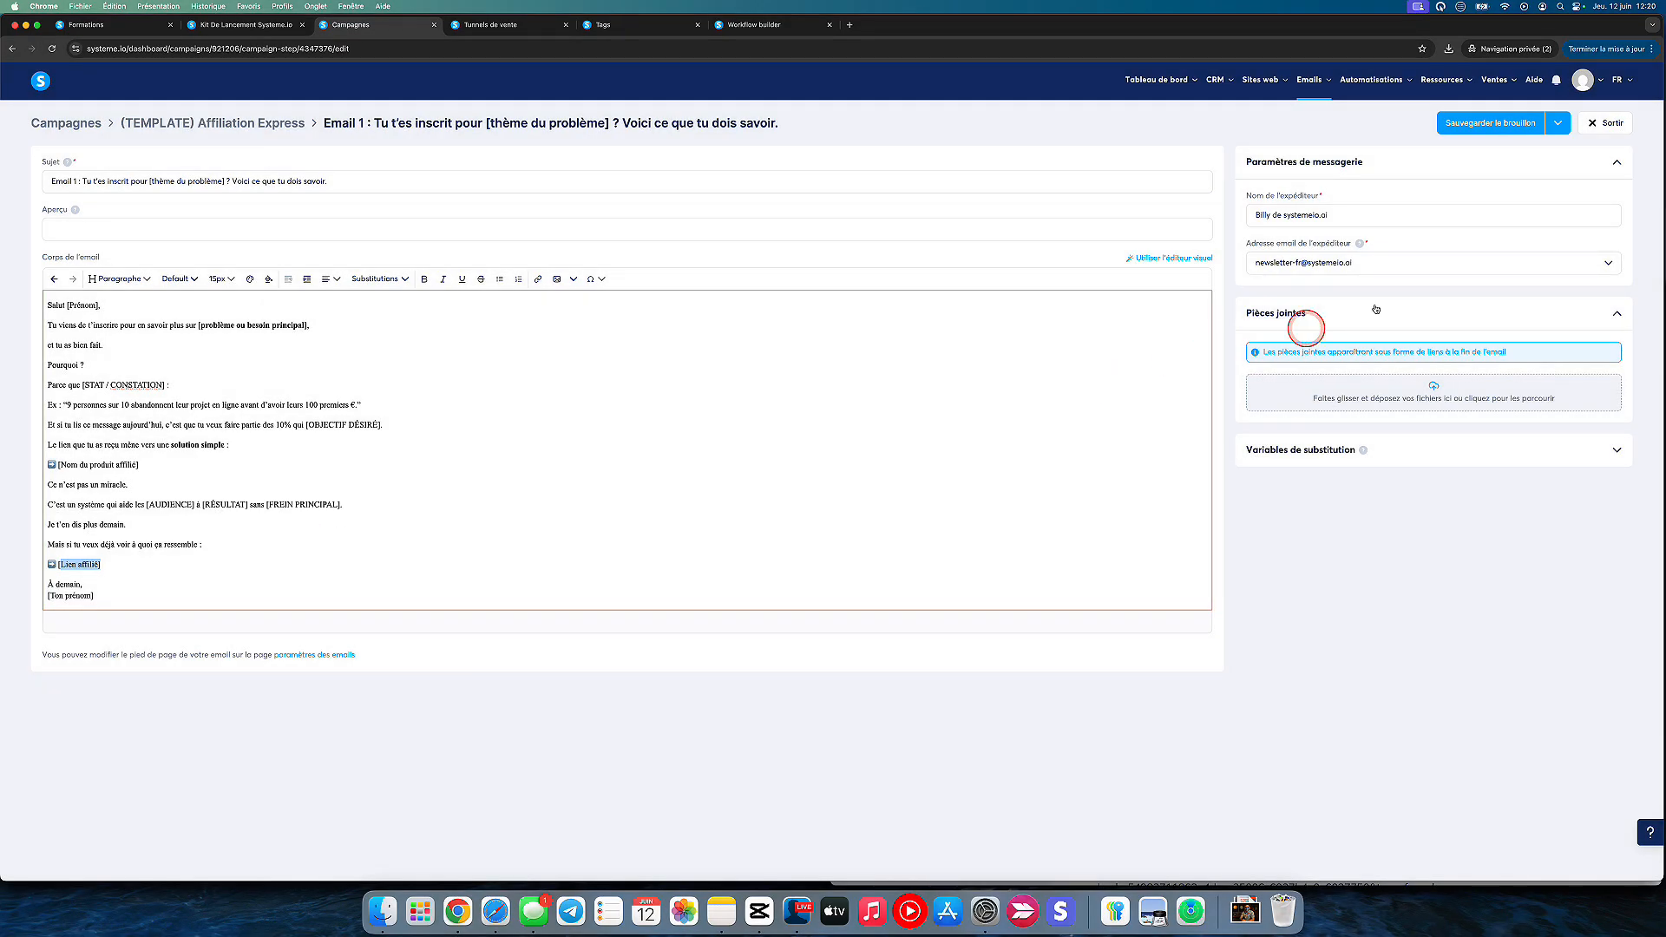
{"action": "left_click", "coordinate": [1558, 124]}
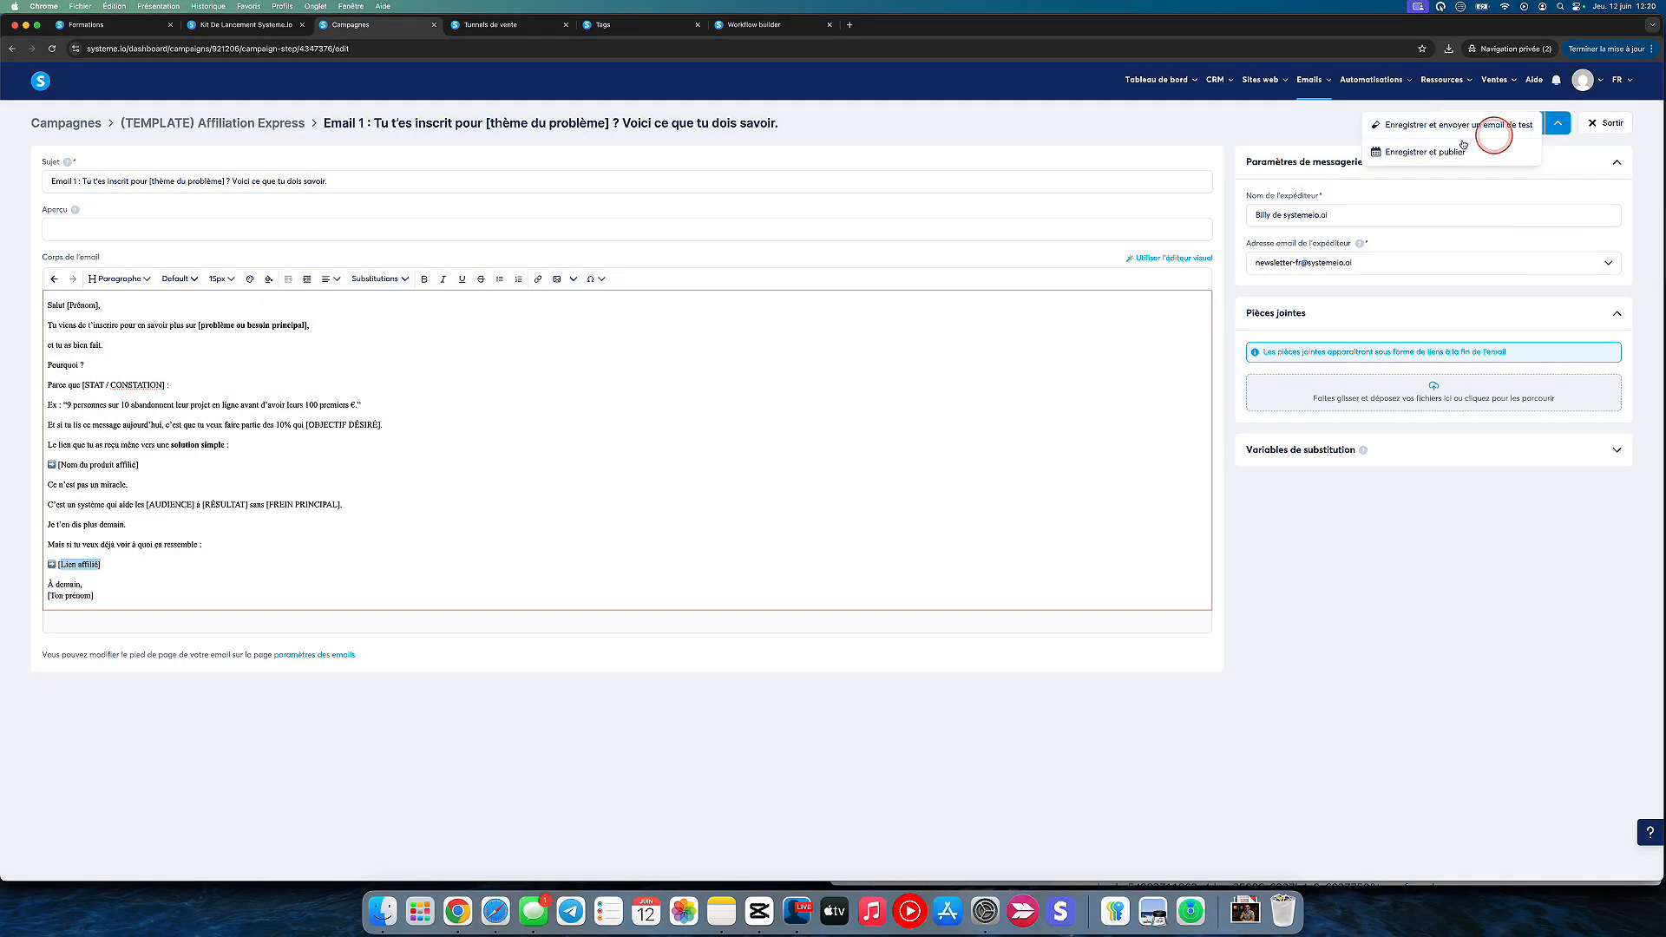
{"action": "triple_click", "coordinate": [913, 359]}
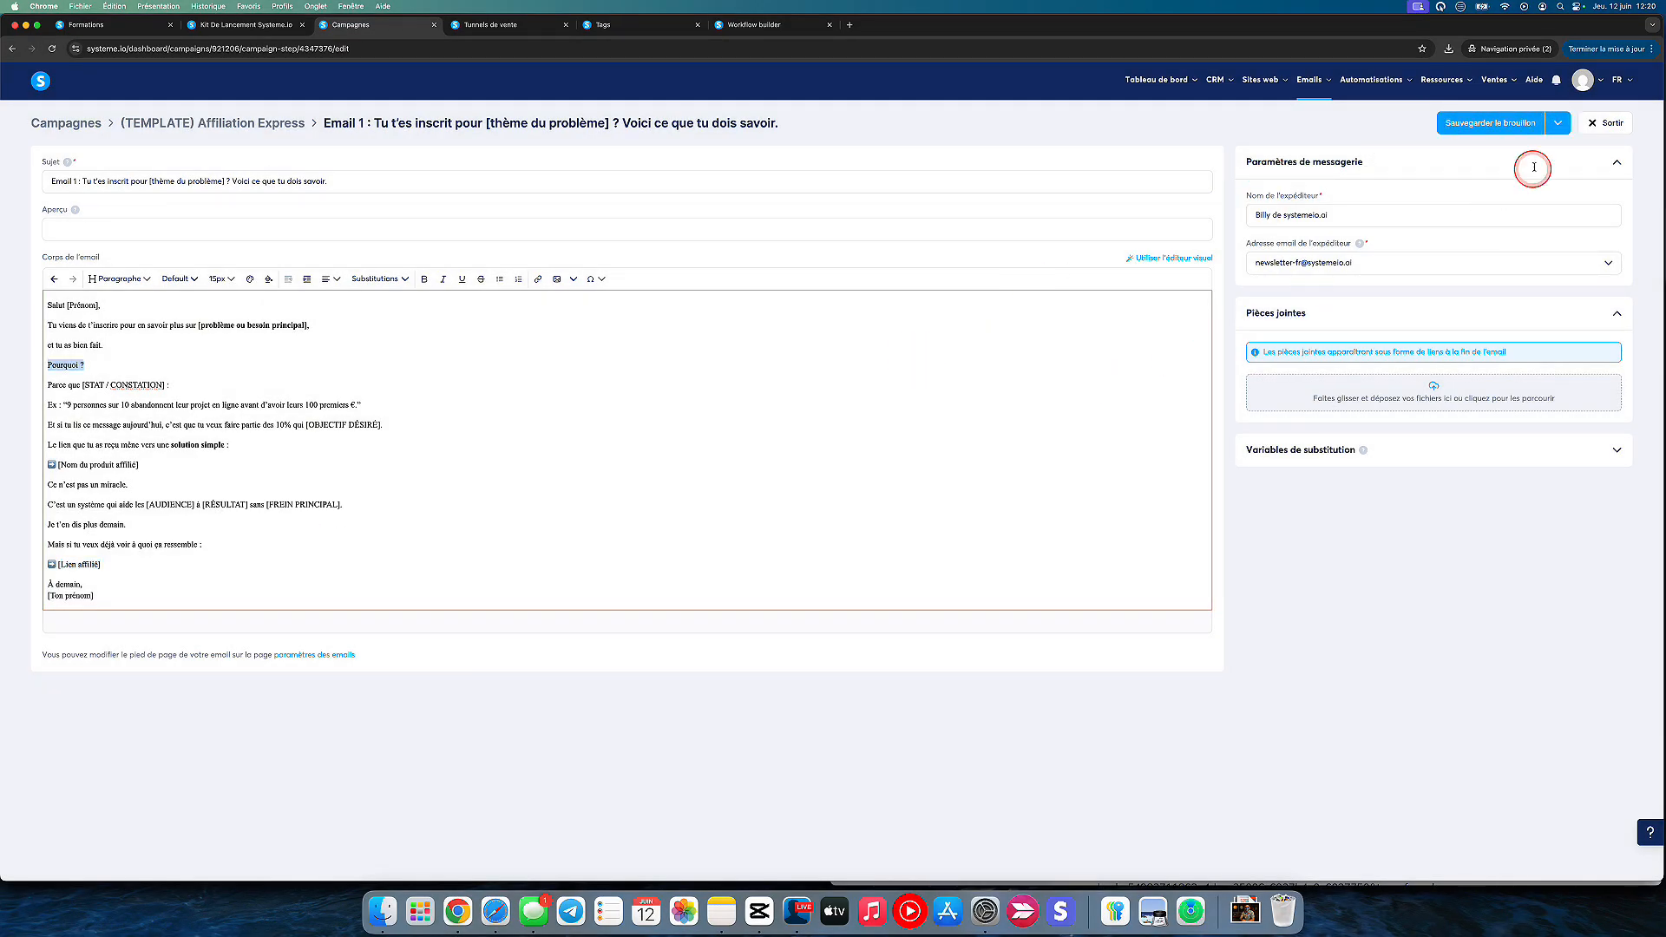
Save and publish Email 1 with a sending delay of 2 hours, and return to the campaign's email list.
{"action": "left_click", "coordinate": [1558, 124]}
{"action": "left_click", "coordinate": [1456, 150]}
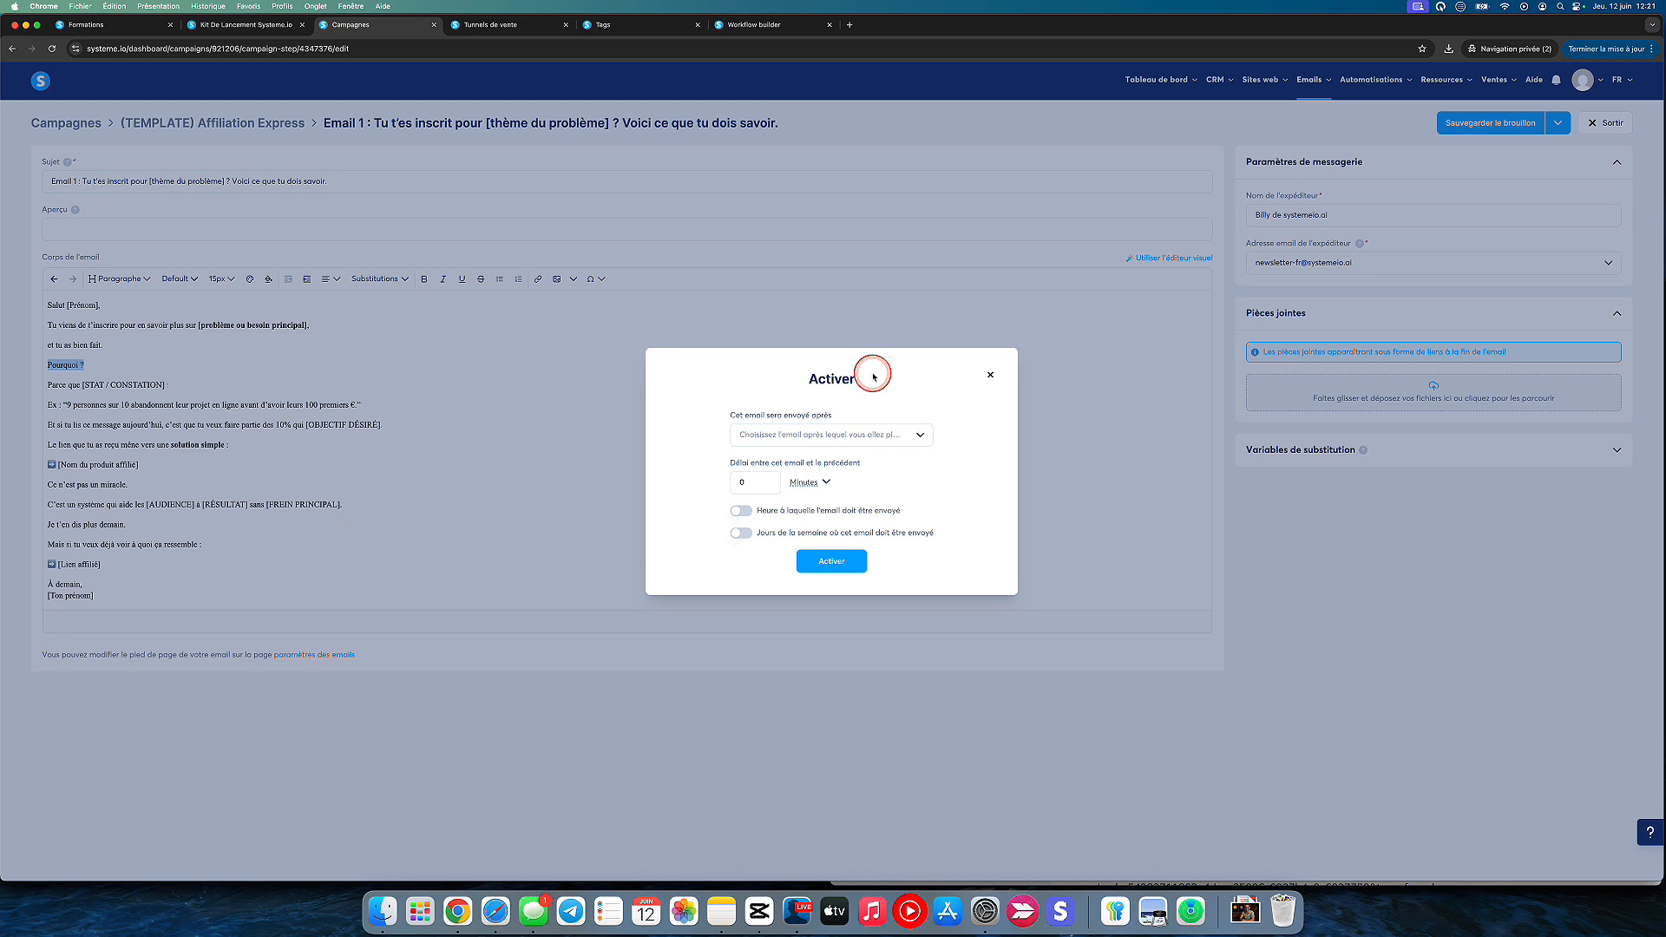
{"action": "left_click", "coordinate": [748, 483]}
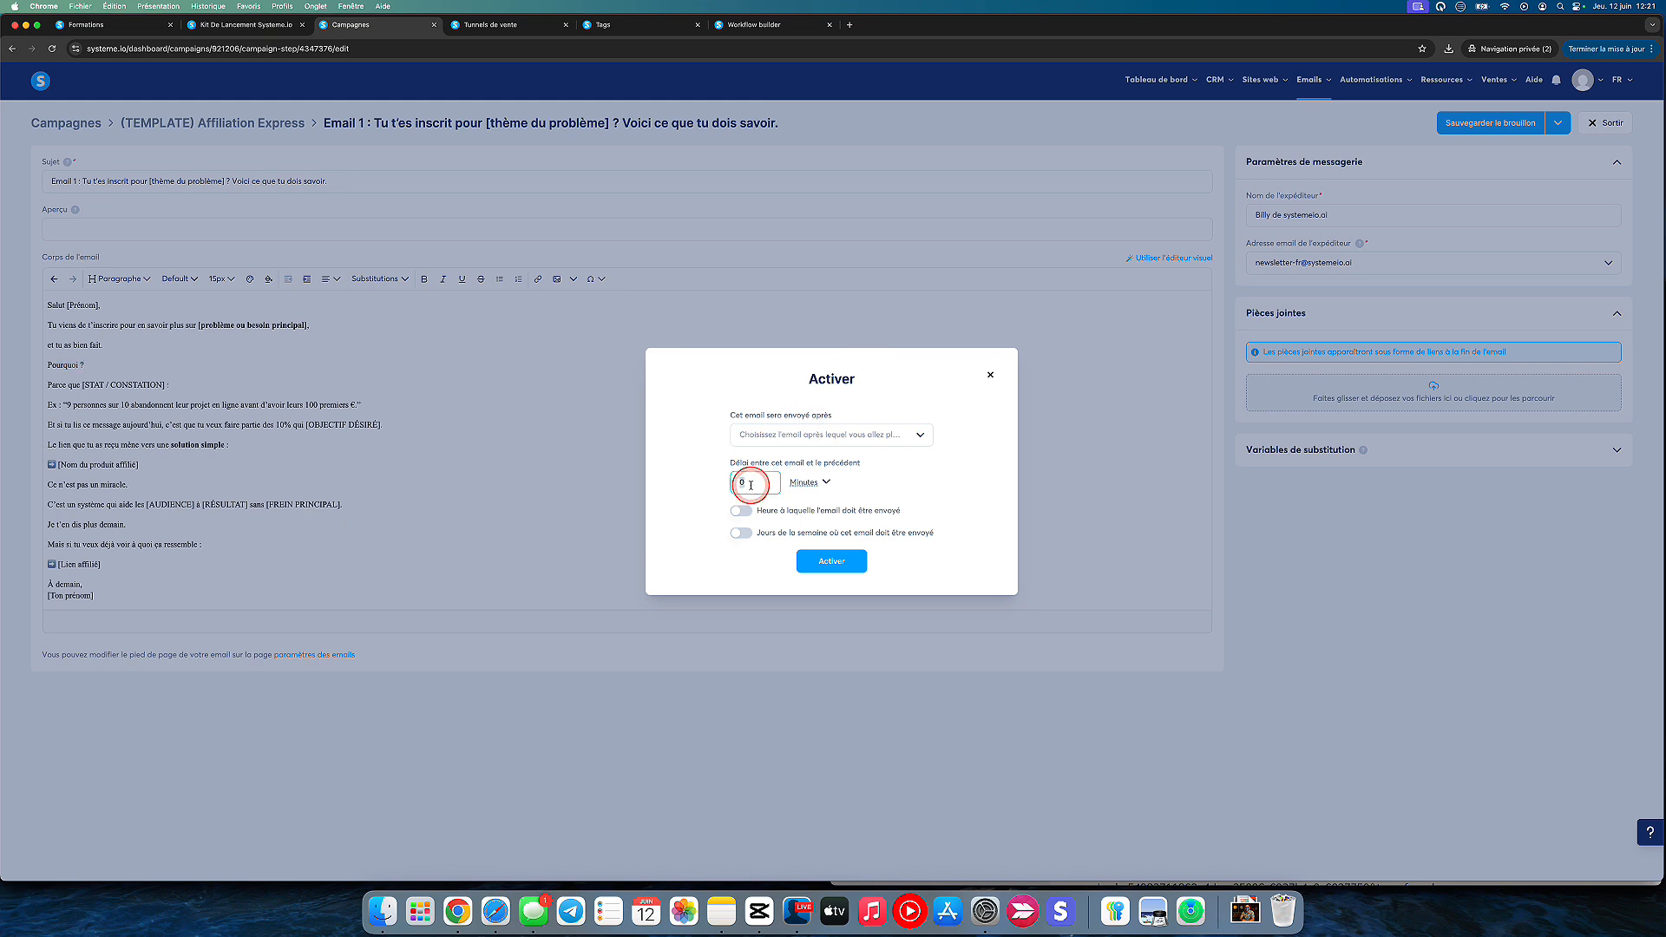
{"action": "type", "text": "2"}
{"action": "left_click", "coordinate": [806, 482]}
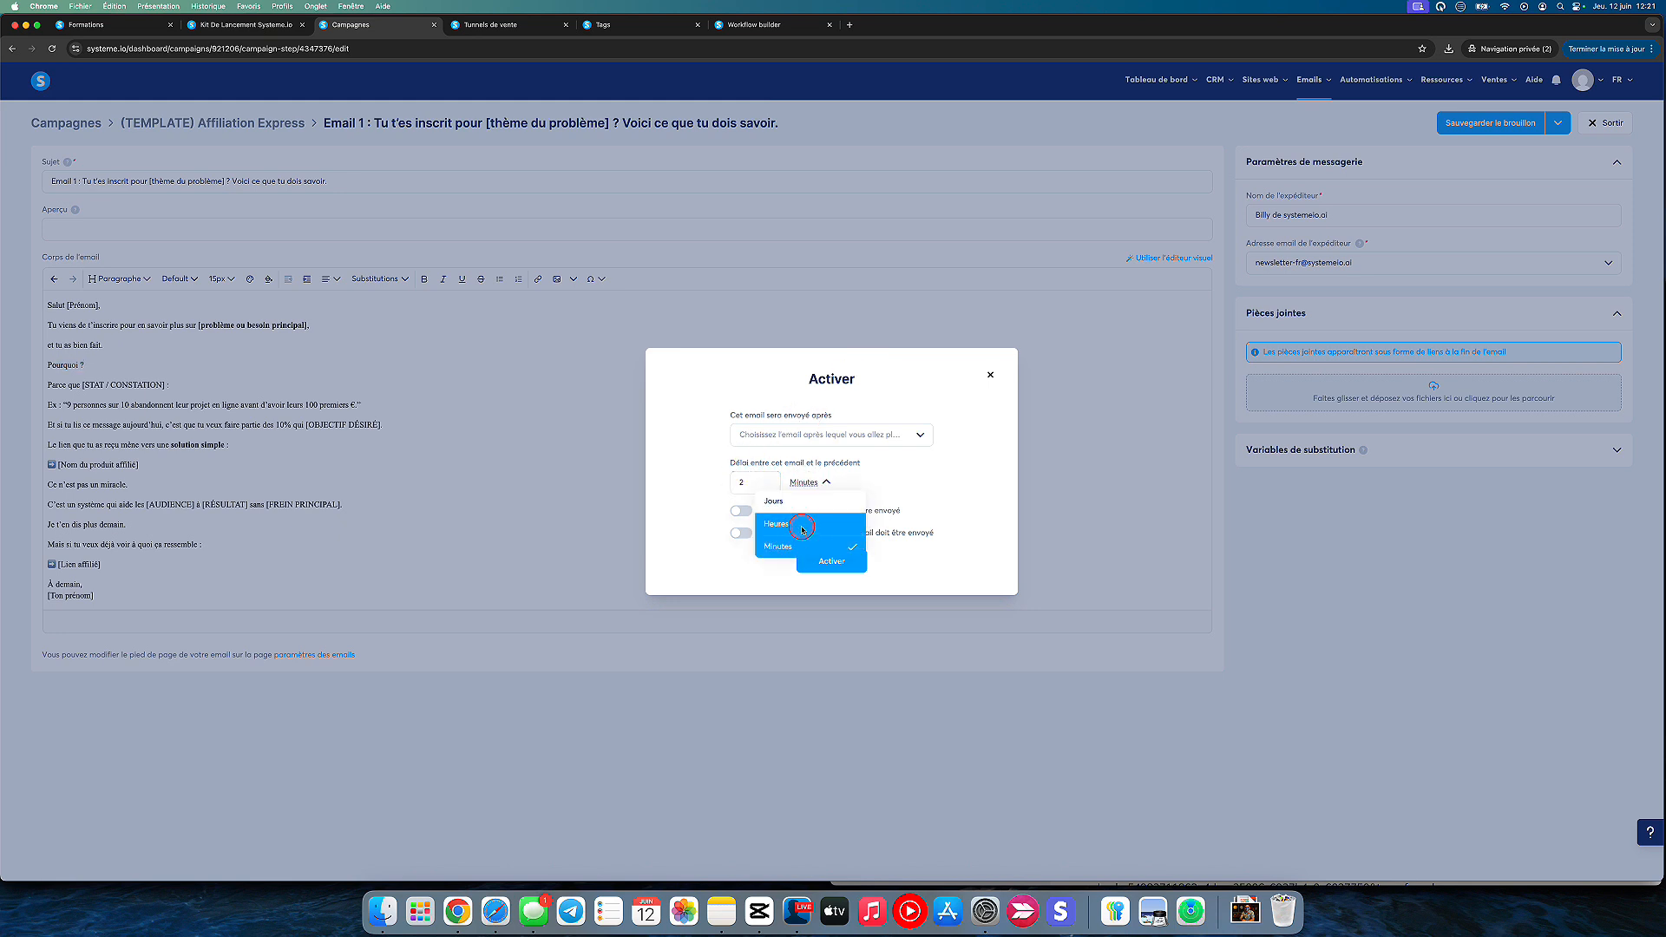
{"action": "left_click", "coordinate": [800, 521]}
{"action": "left_click", "coordinate": [828, 561]}
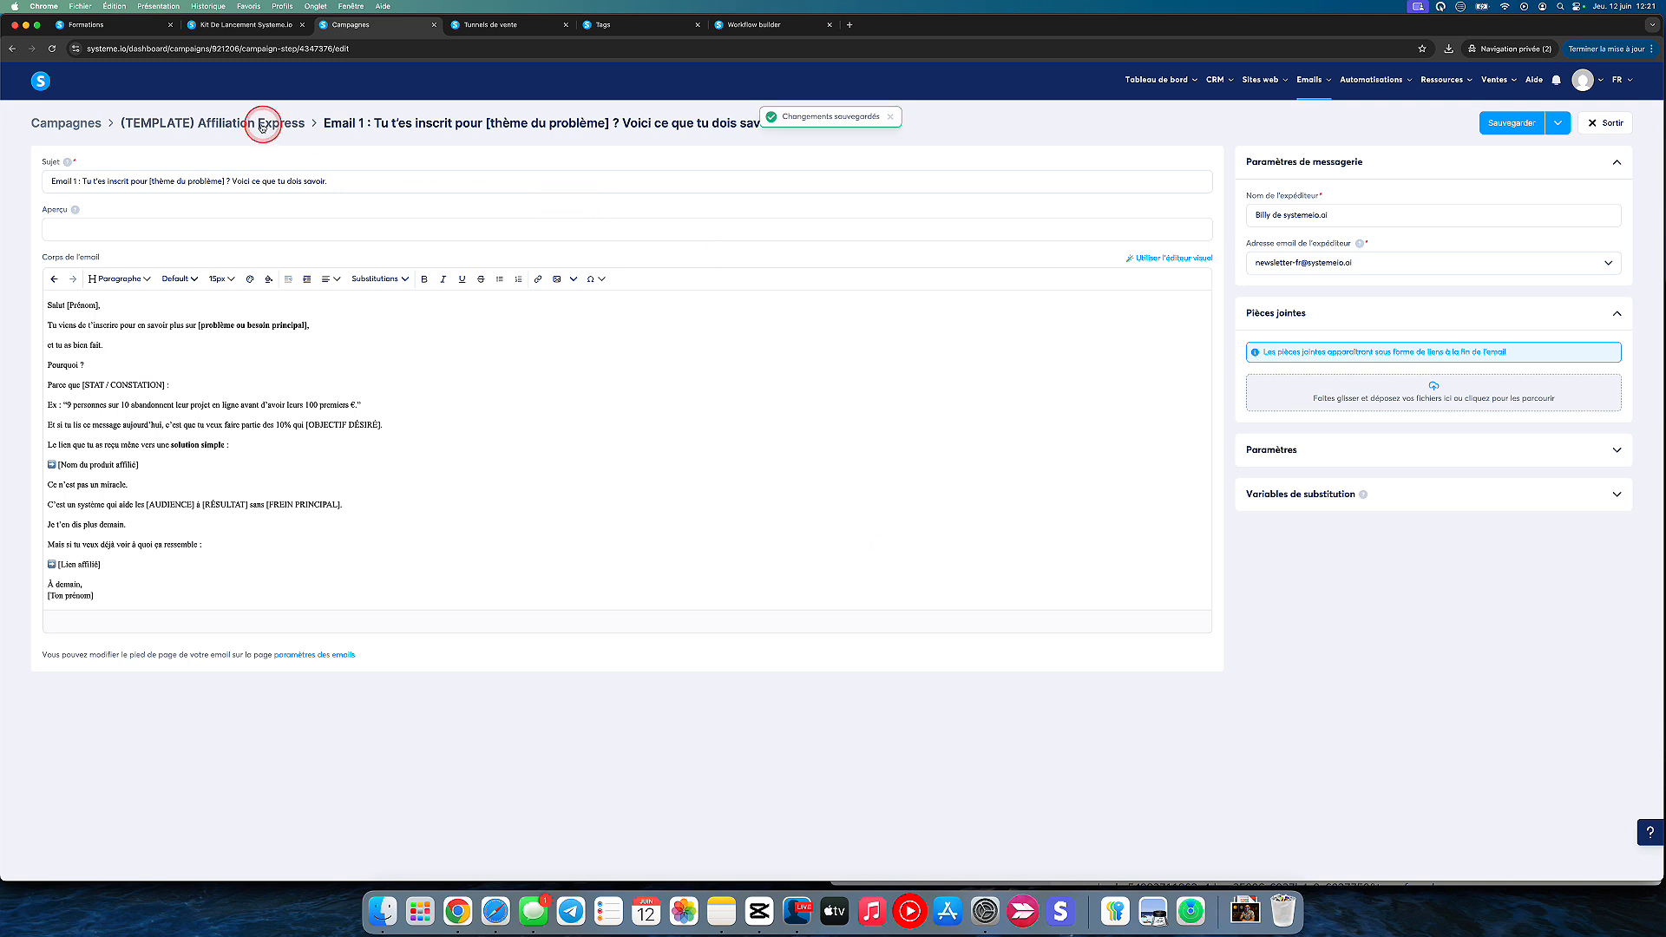
{"action": "left_click", "coordinate": [259, 120]}
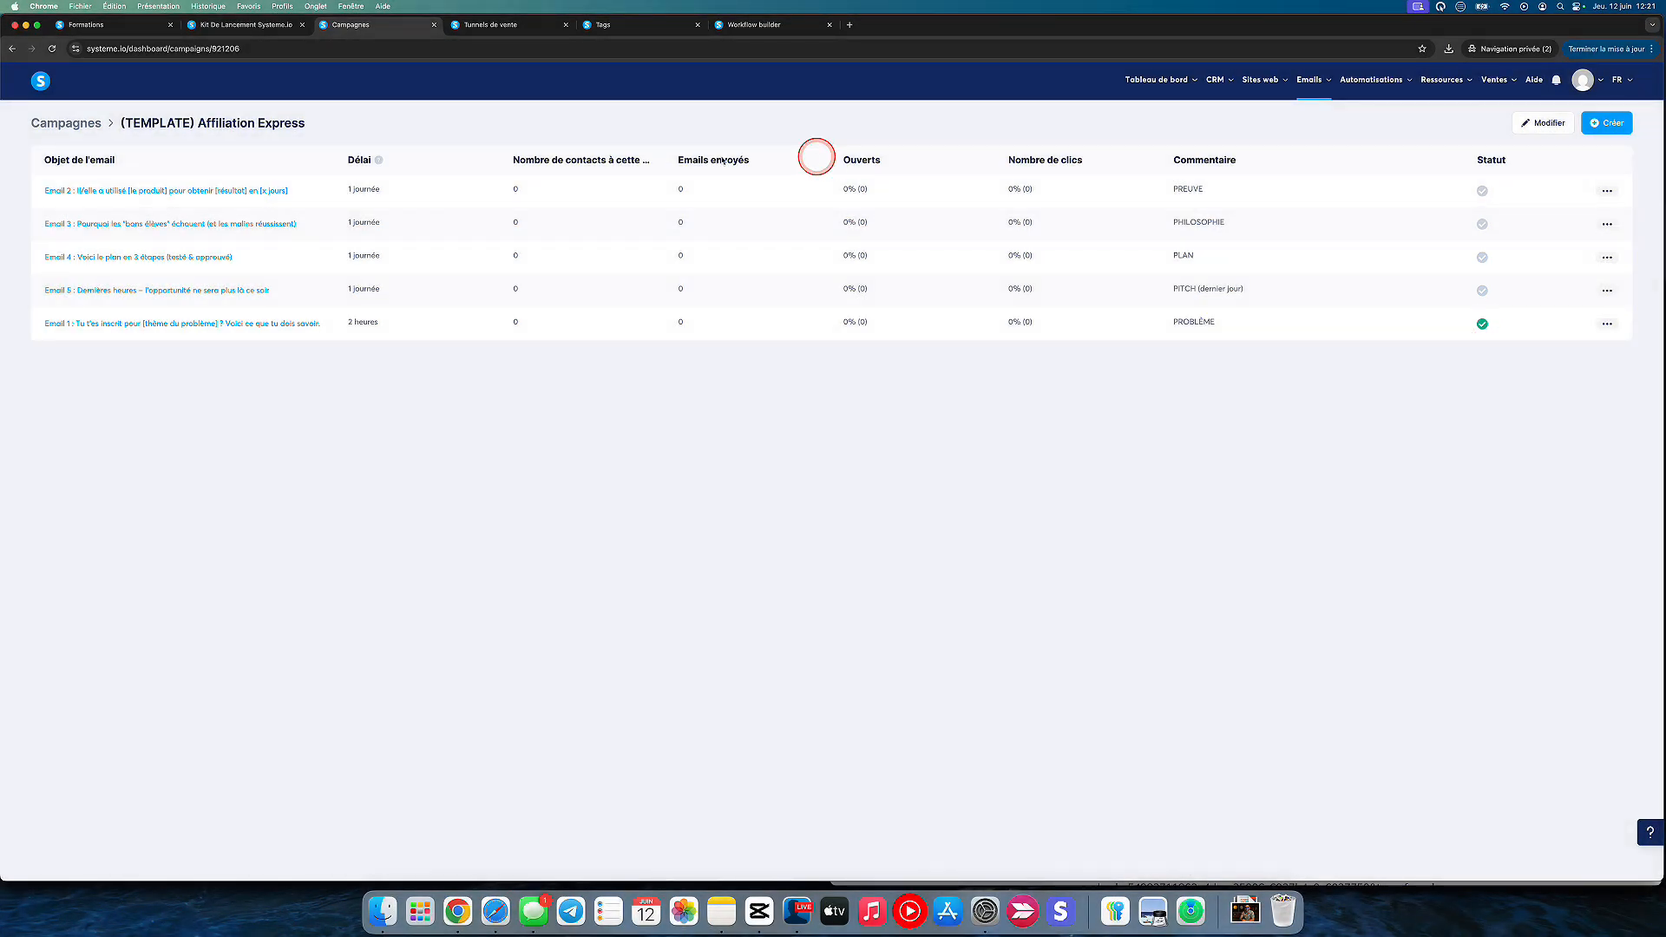
Save and publish Email 2 with a delay of 1 day after Email 1, and return to the campaign's email list.
{"action": "left_click", "coordinate": [83, 188]}
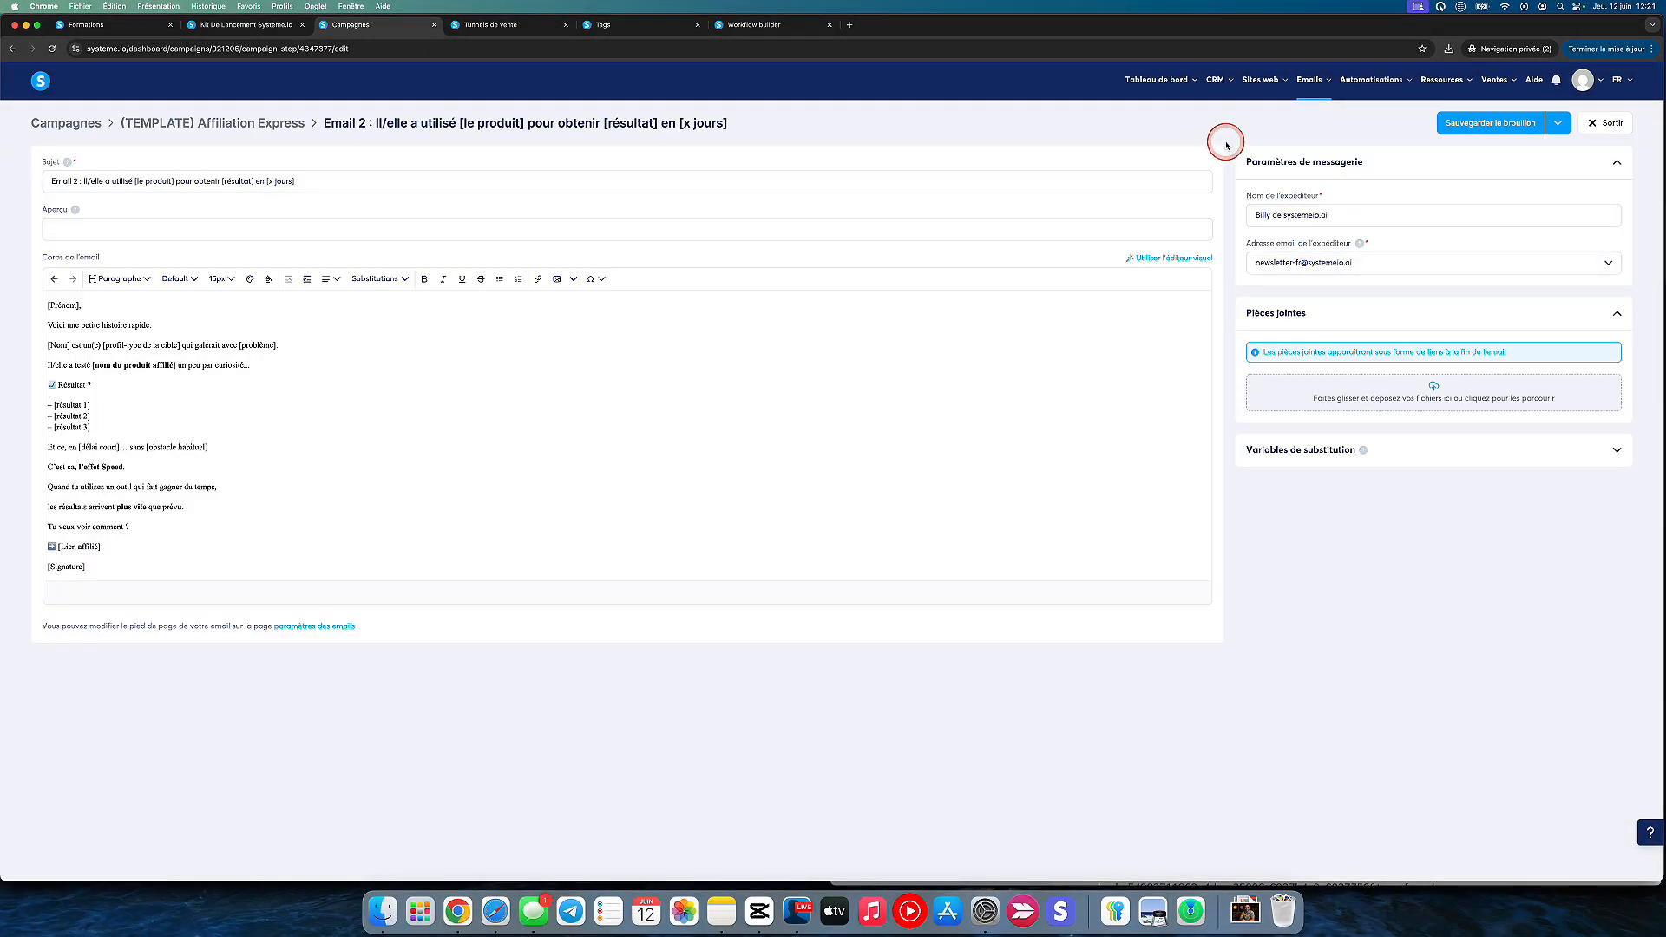
{"action": "left_click", "coordinate": [1558, 122]}
{"action": "left_click", "coordinate": [1458, 151]}
{"action": "left_click", "coordinate": [848, 437]}
{"action": "left_click", "coordinate": [812, 457]}
{"action": "left_click", "coordinate": [726, 480]}
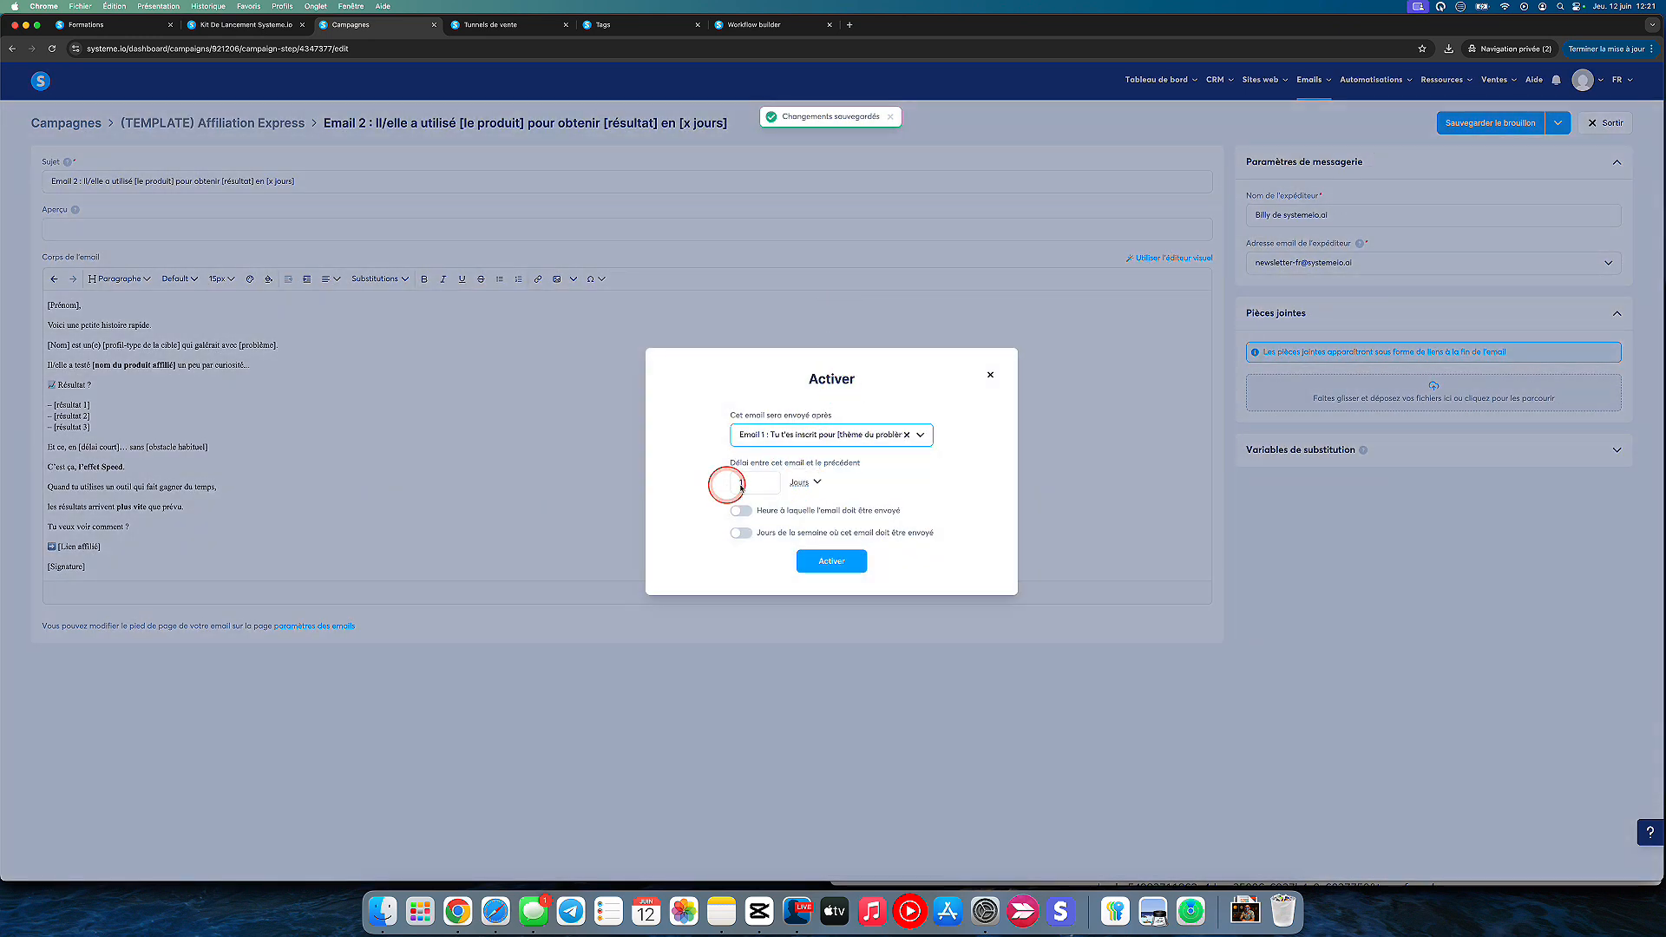
{"action": "left_click", "coordinate": [831, 561]}
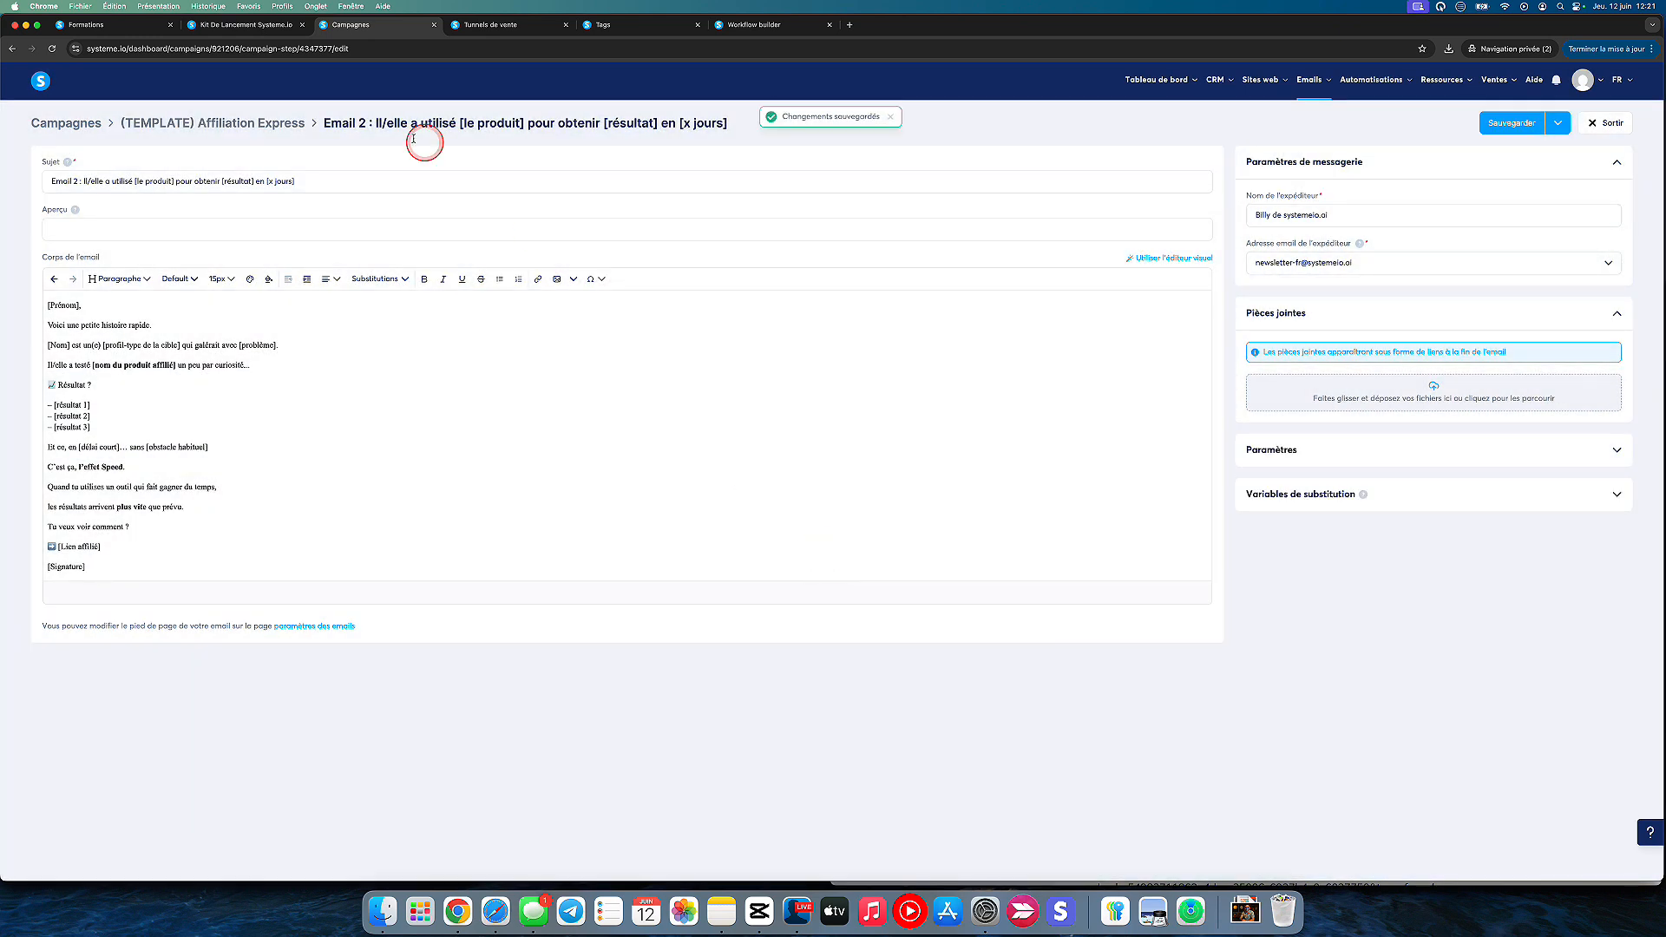
{"action": "left_click", "coordinate": [278, 127]}
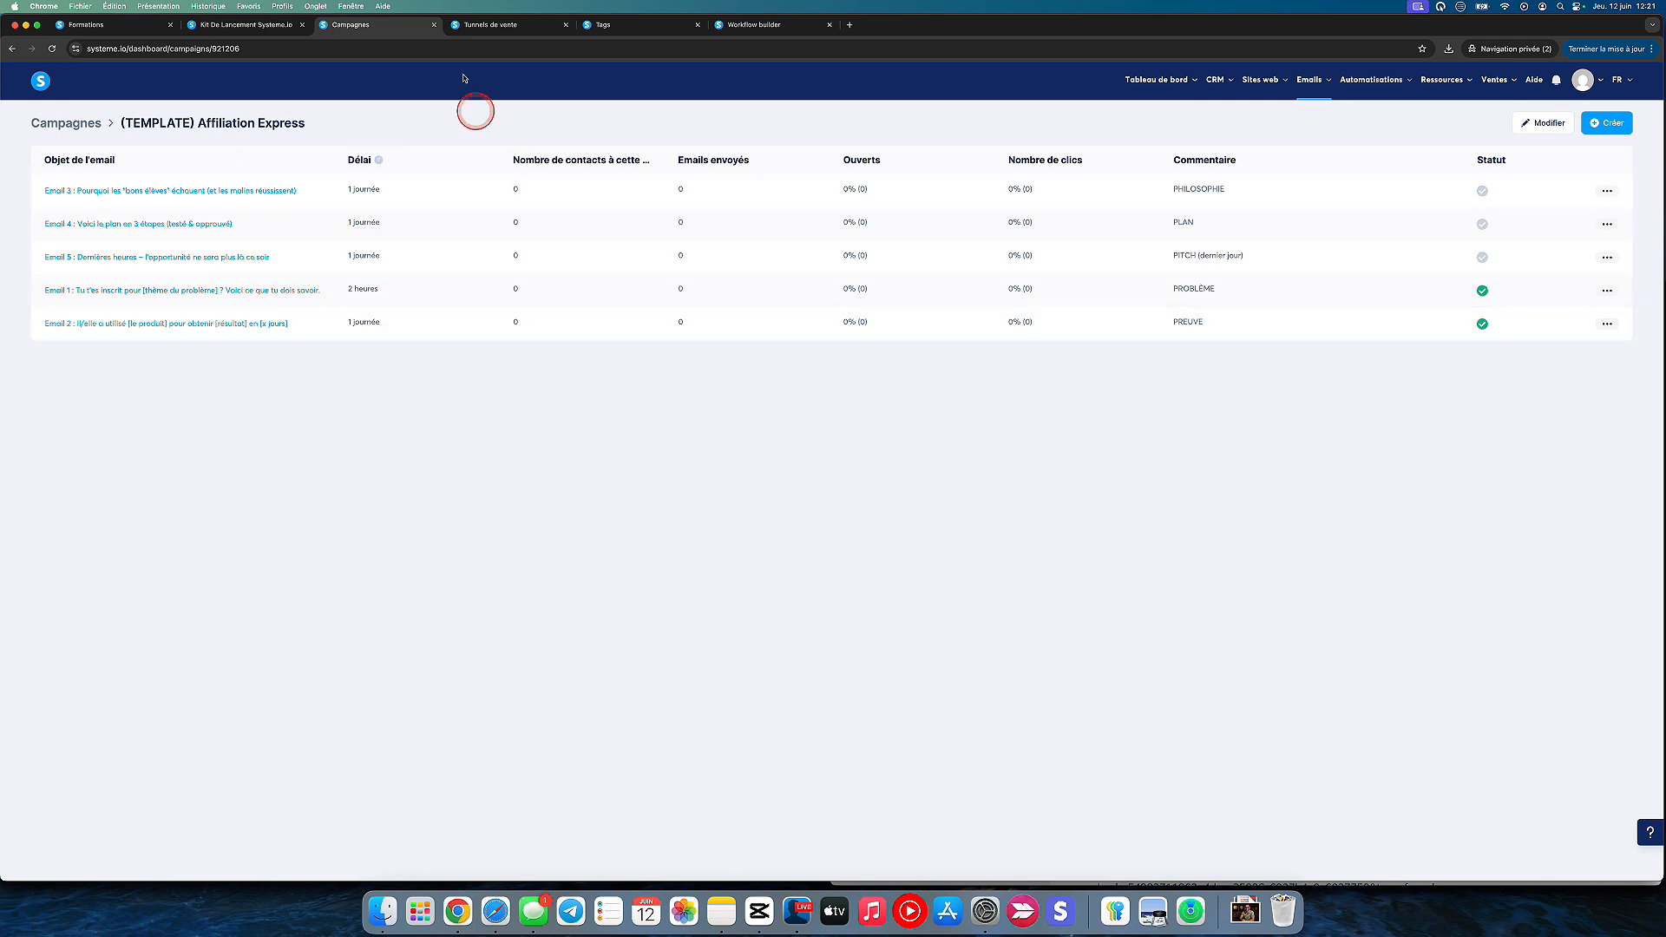
Open the Affiliate Promo One-Pager Funnel page in the editor and bring up the SEO section of its page settings.
{"action": "left_click", "coordinate": [252, 25]}
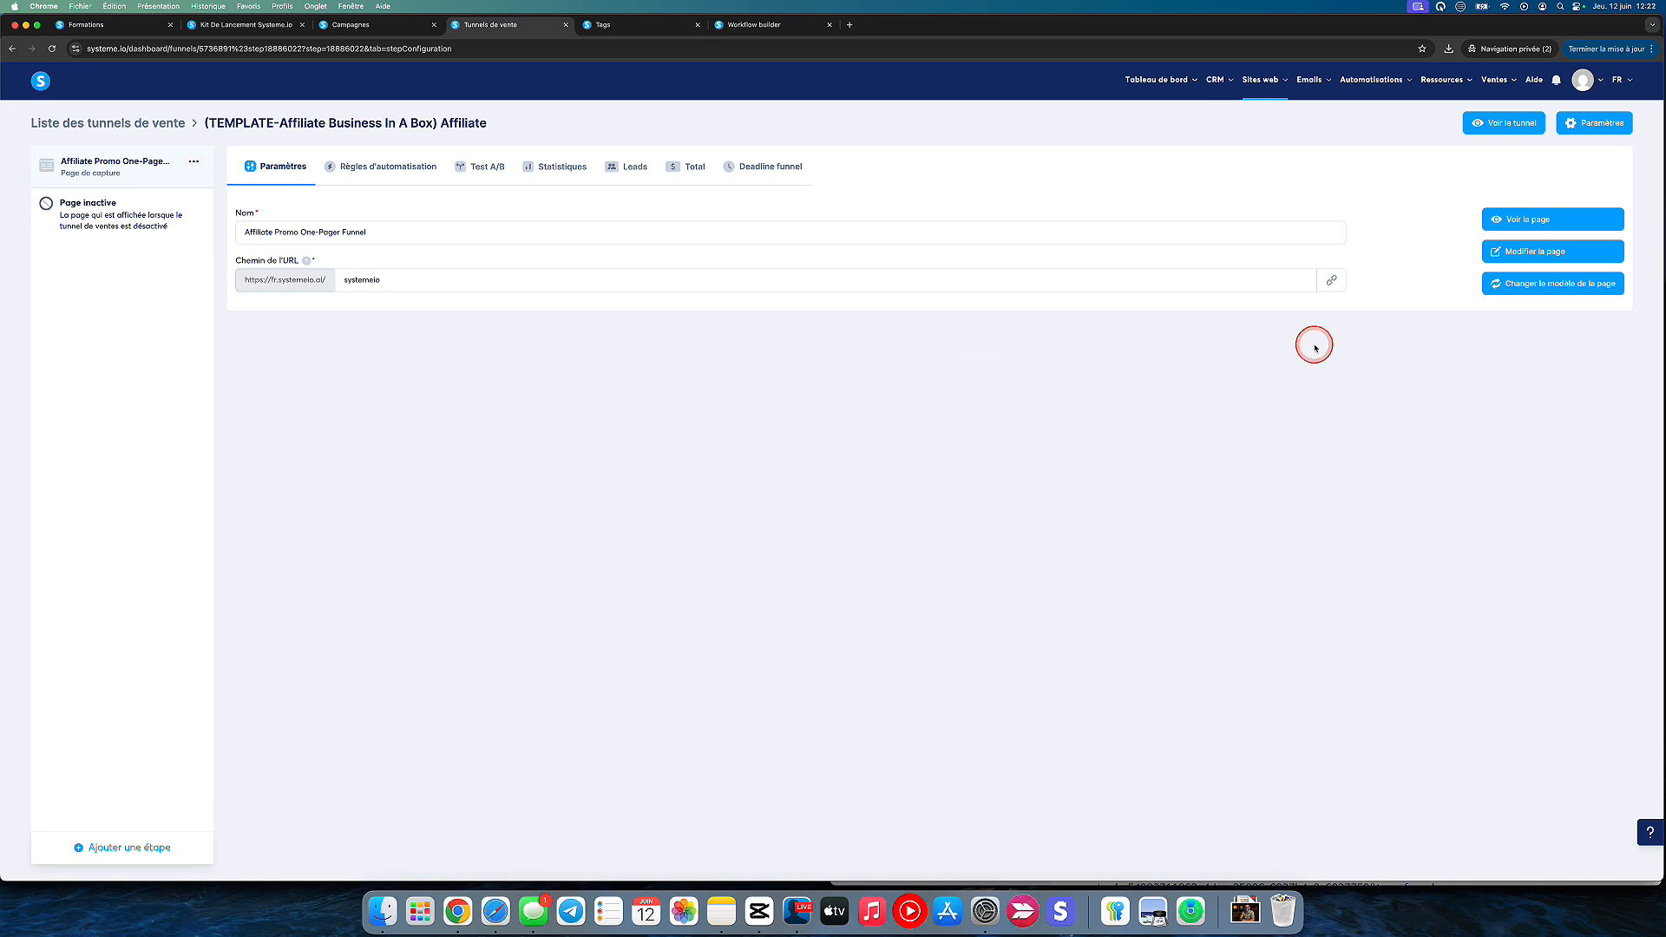
{"action": "left_click", "coordinate": [1534, 260]}
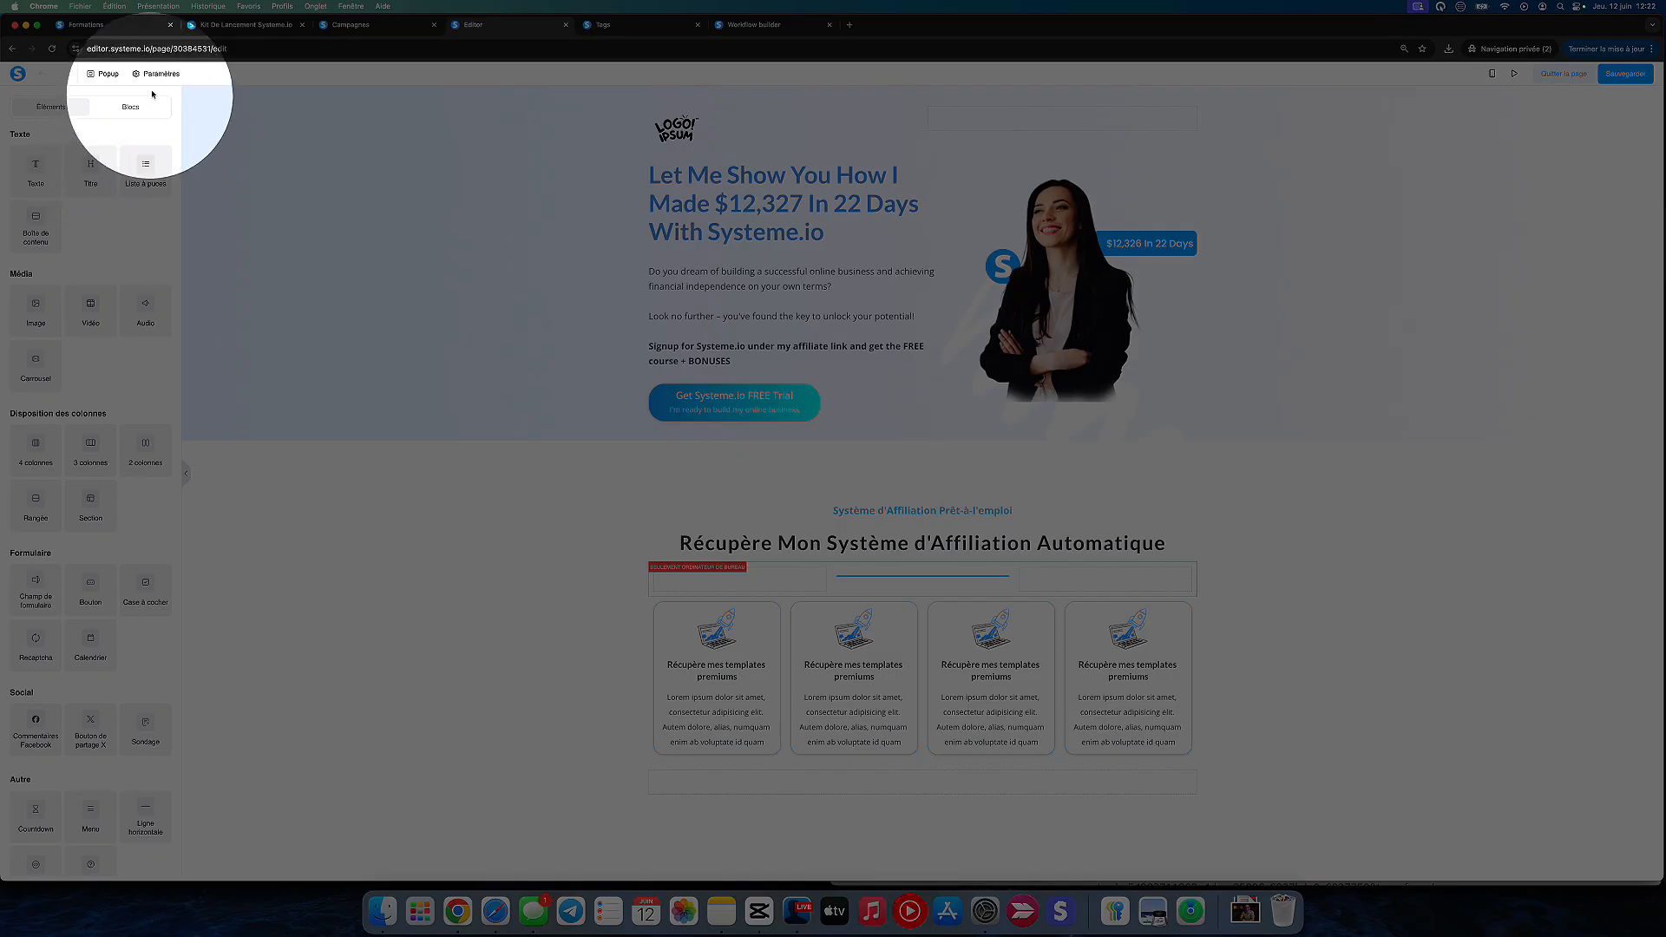
{"action": "left_click", "coordinate": [154, 73]}
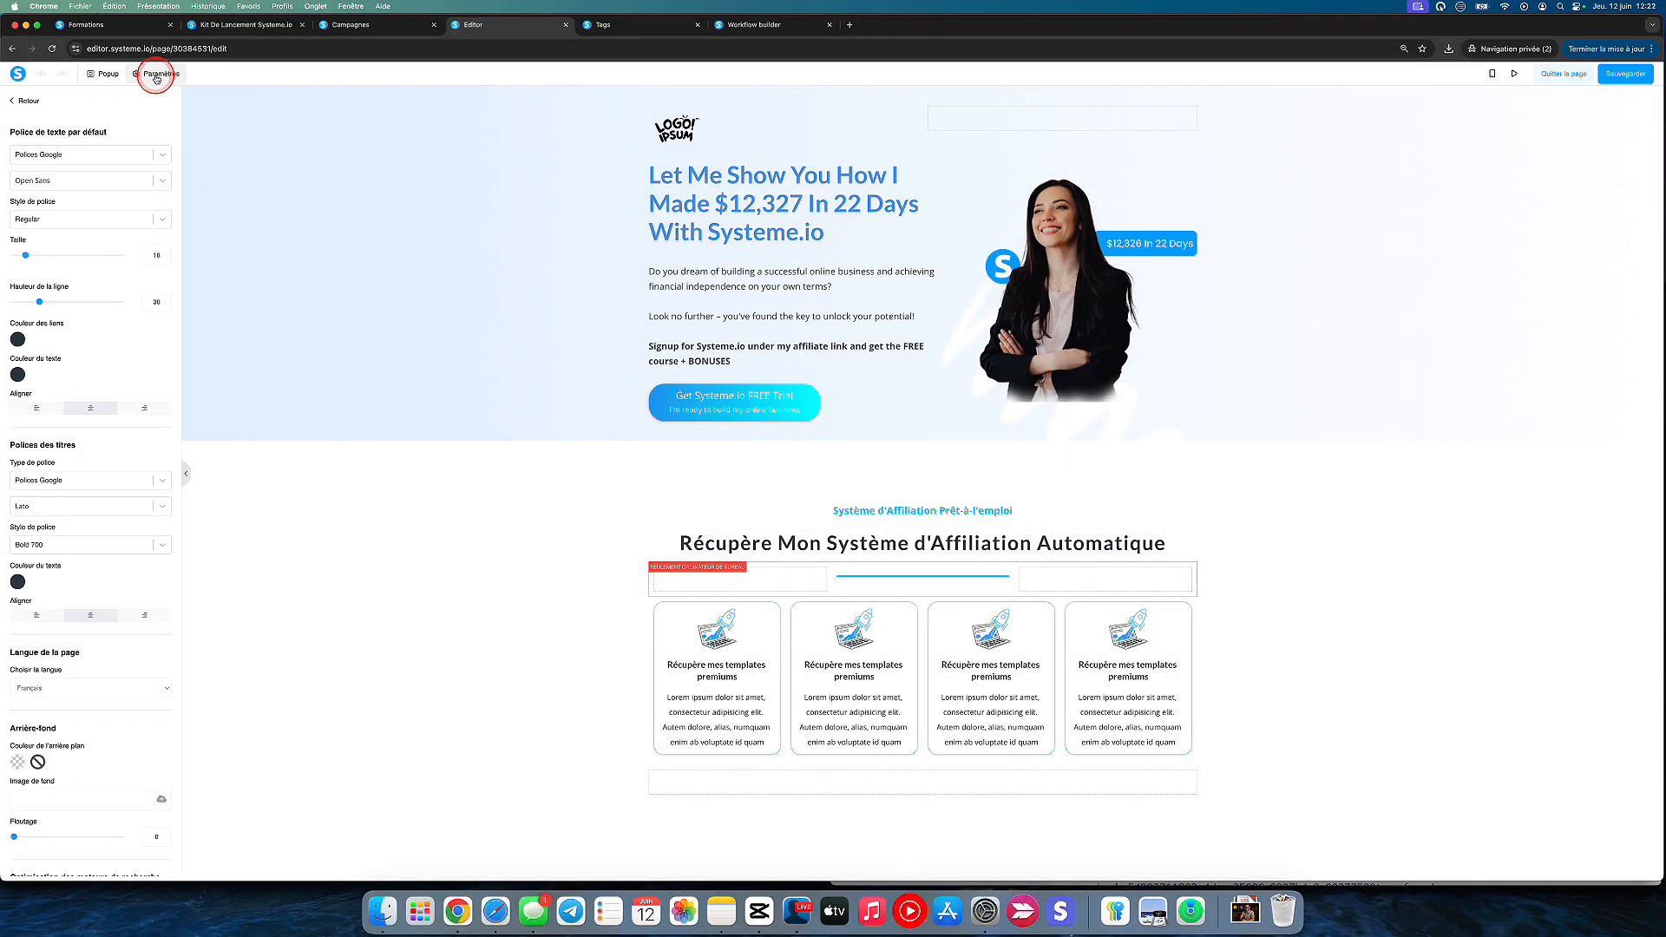
{"action": "scroll", "coordinate": [109, 452], "scroll_direction": "down", "scroll_amount": 5}
{"action": "scroll", "coordinate": [109, 452], "scroll_direction": "down", "scroll_amount": 1}
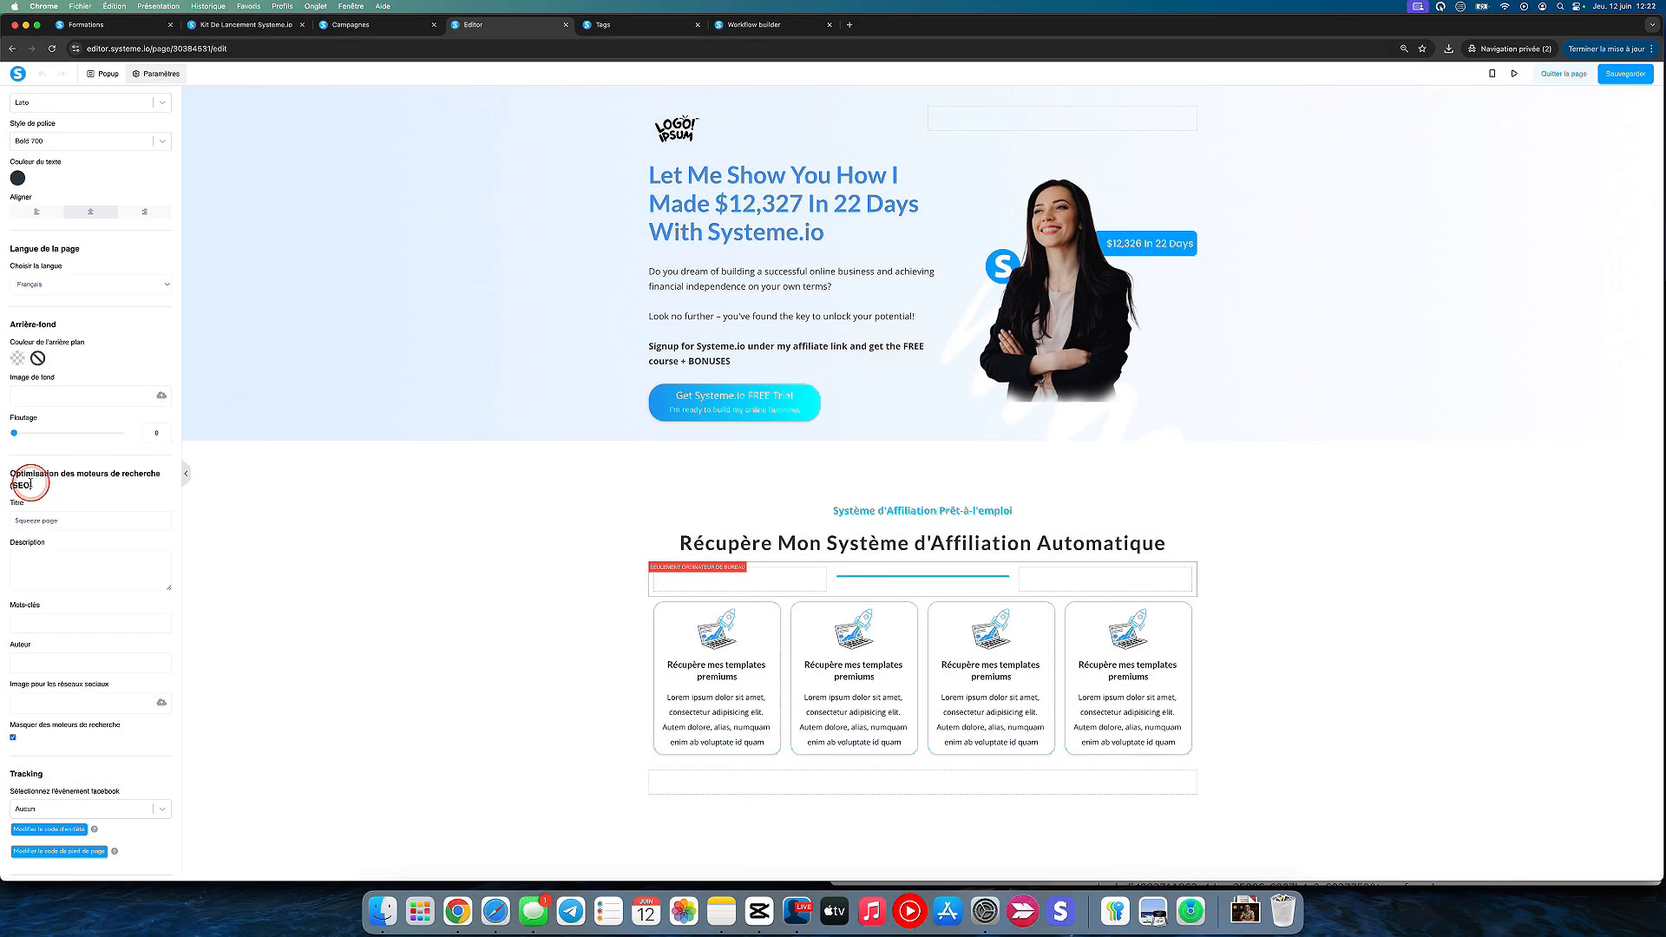
Check the page's SEO title and description fields, save the page, and exit the editor to the funnel configuration.
{"action": "left_click", "coordinate": [97, 549]}
{"action": "left_click", "coordinate": [87, 516]}
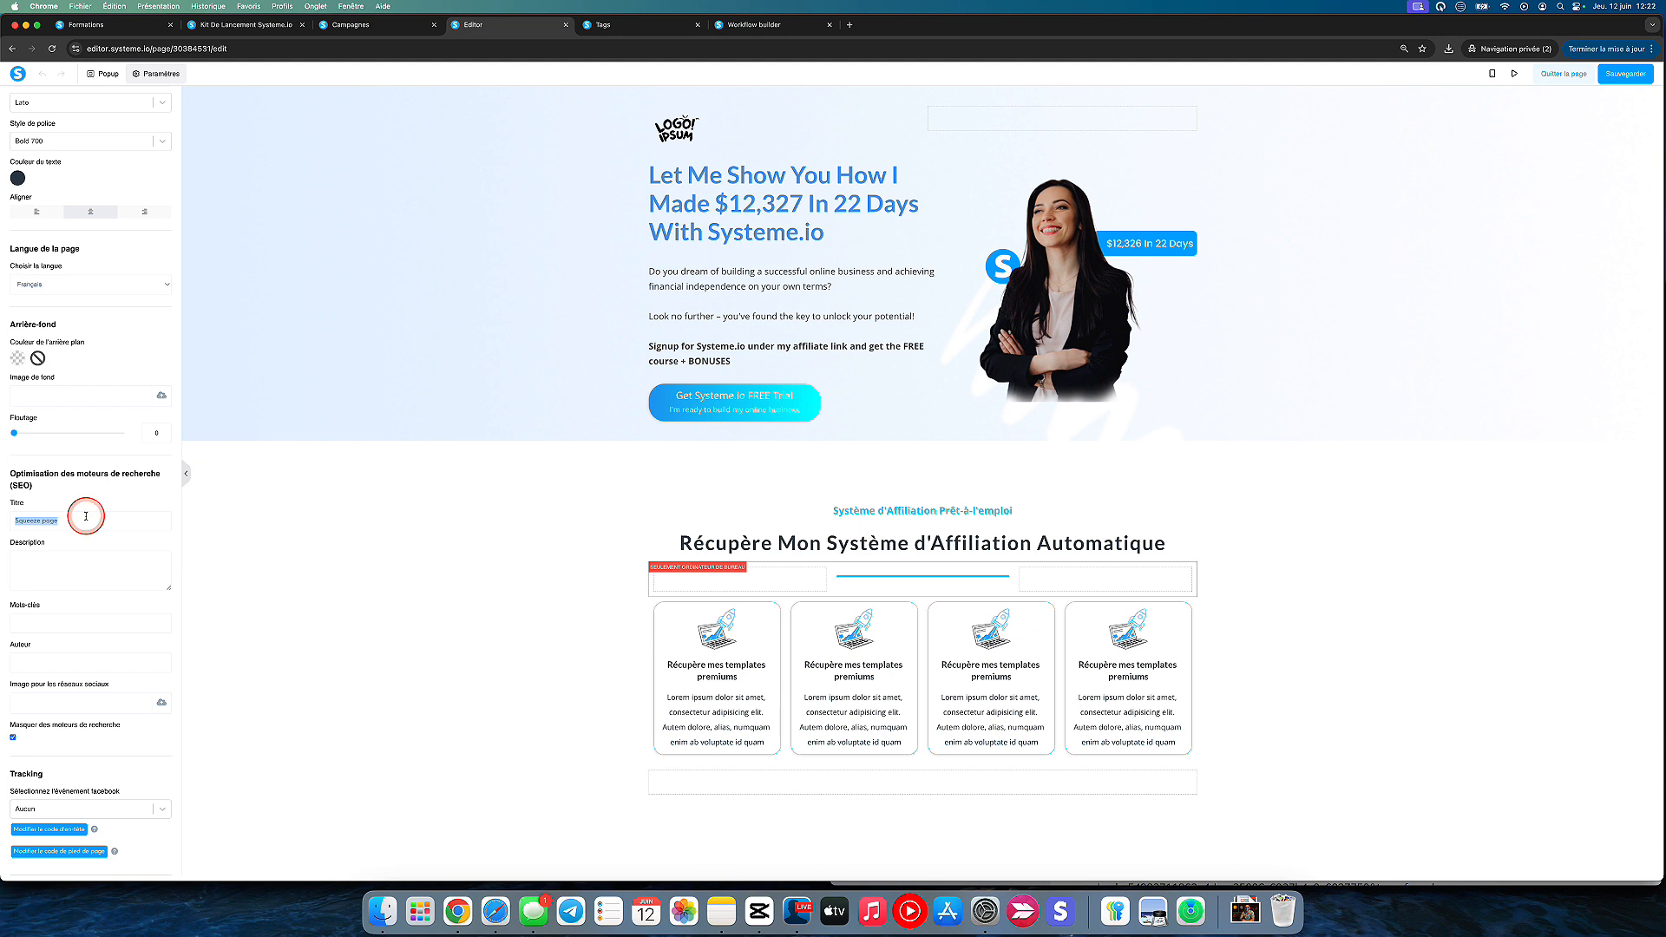
{"action": "left_click", "coordinate": [74, 523]}
{"action": "left_click", "coordinate": [431, 503]}
{"action": "left_click", "coordinate": [47, 582]}
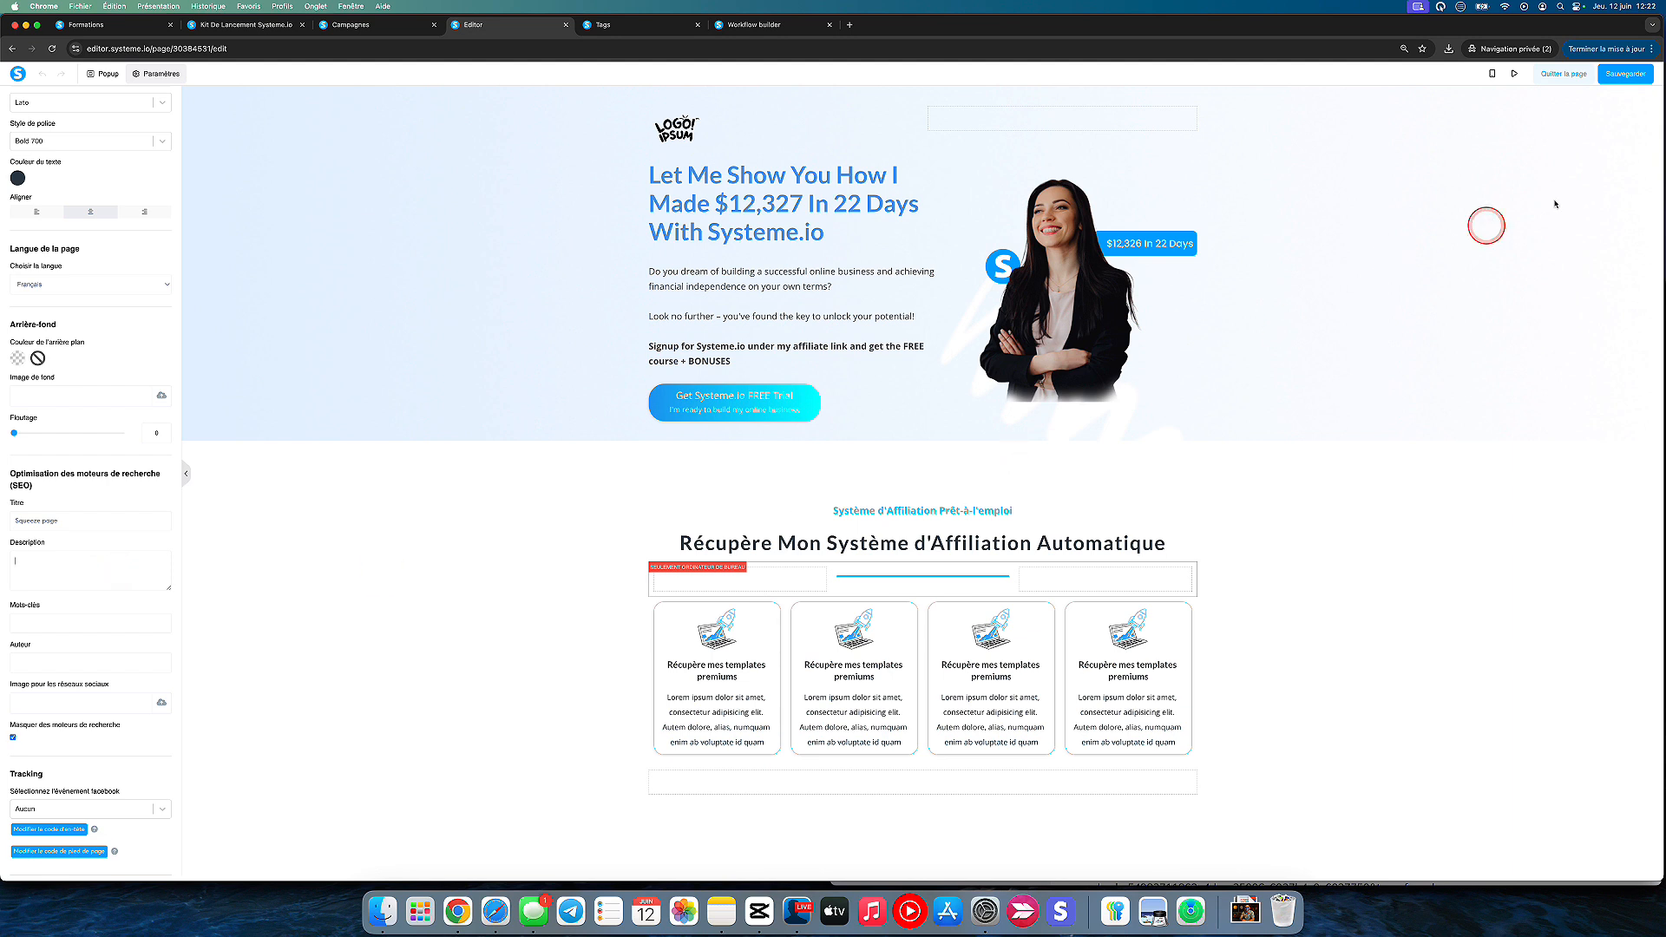
{"action": "left_click", "coordinate": [1626, 74]}
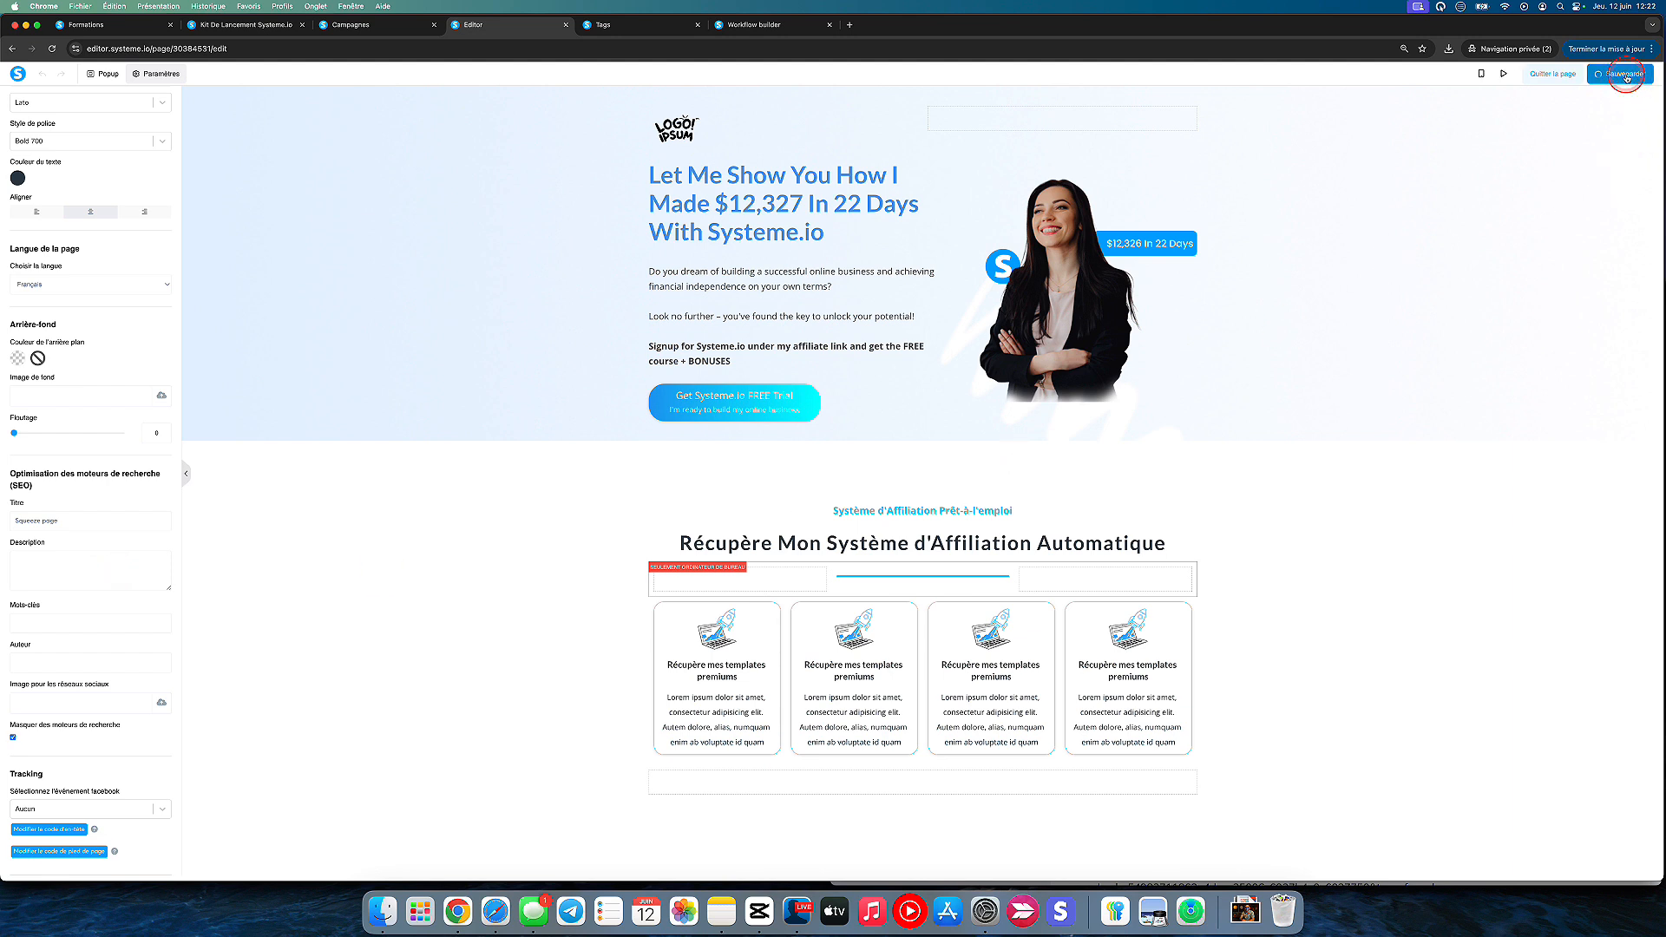
{"action": "left_click", "coordinate": [1564, 74]}
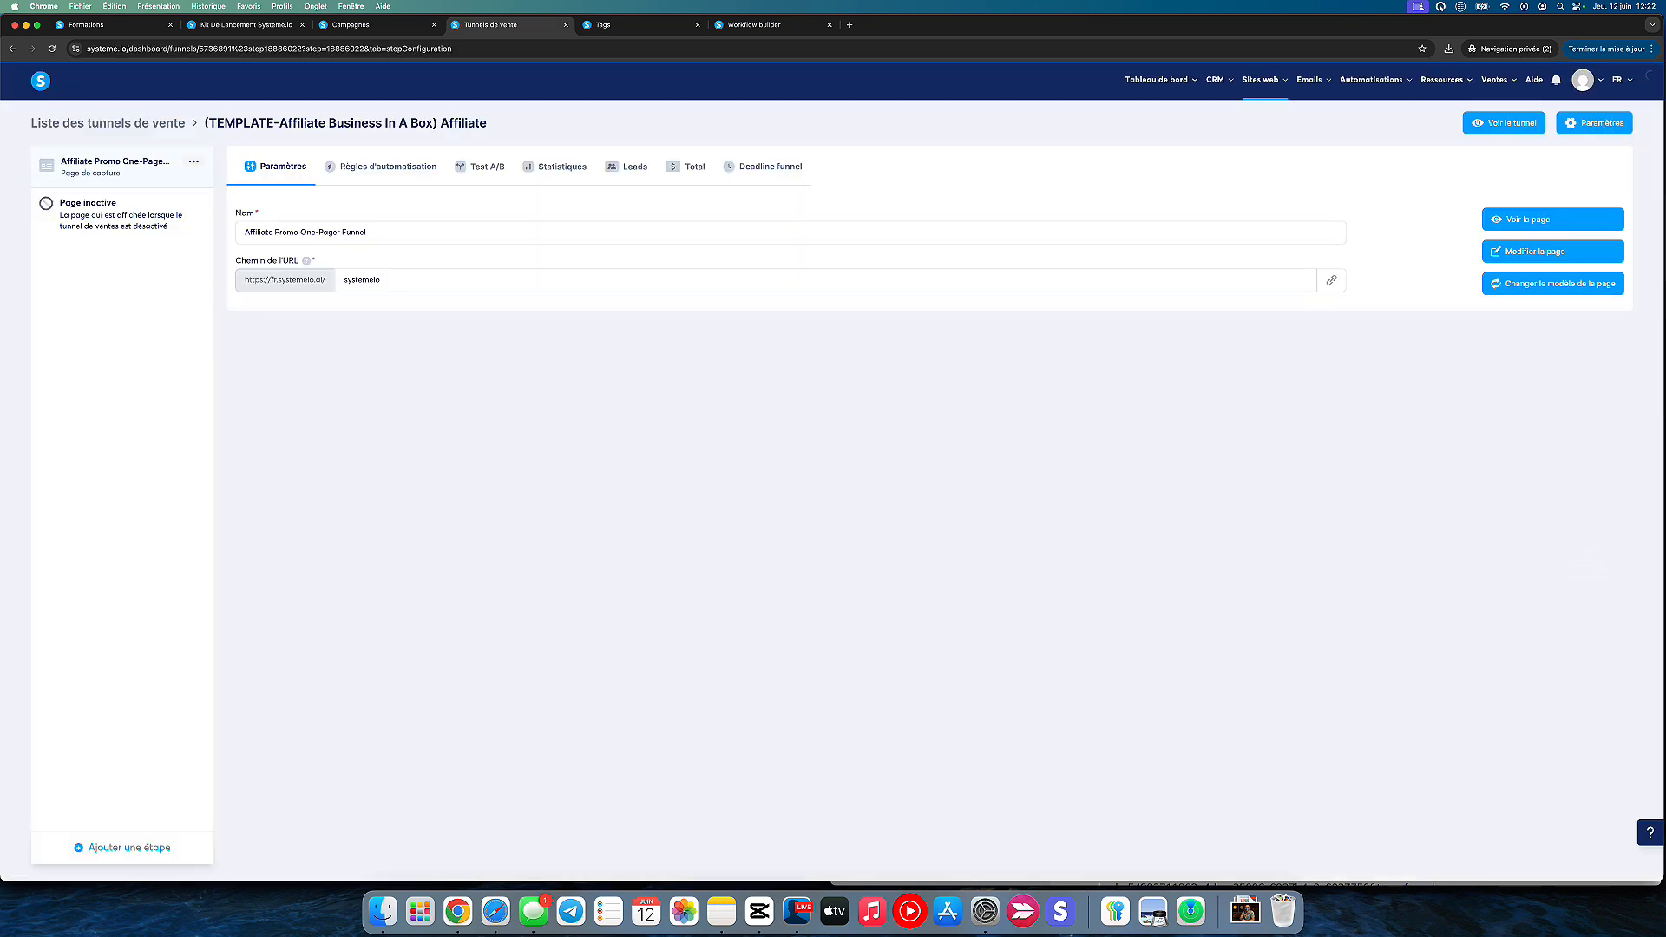